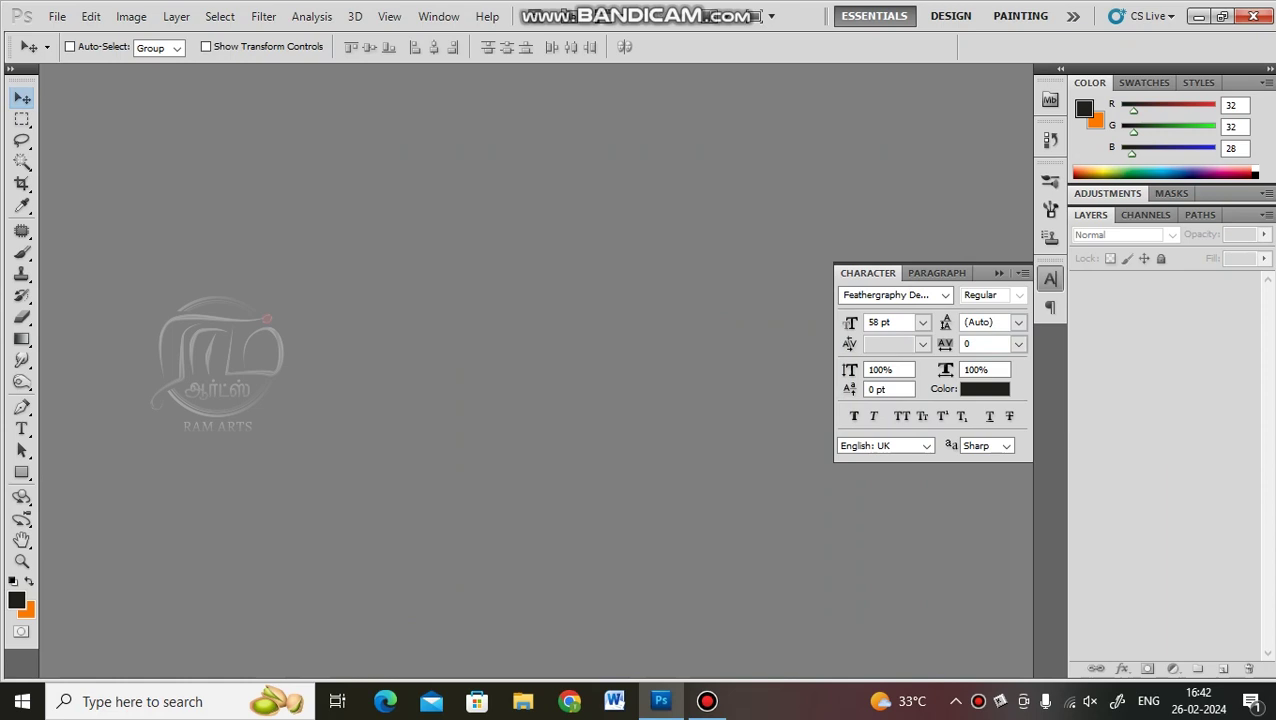
Step: Create a new document 6 inches wide, 8 inches high at 300 pixels/inch
{"action": "key", "text": "ctrl+n"}
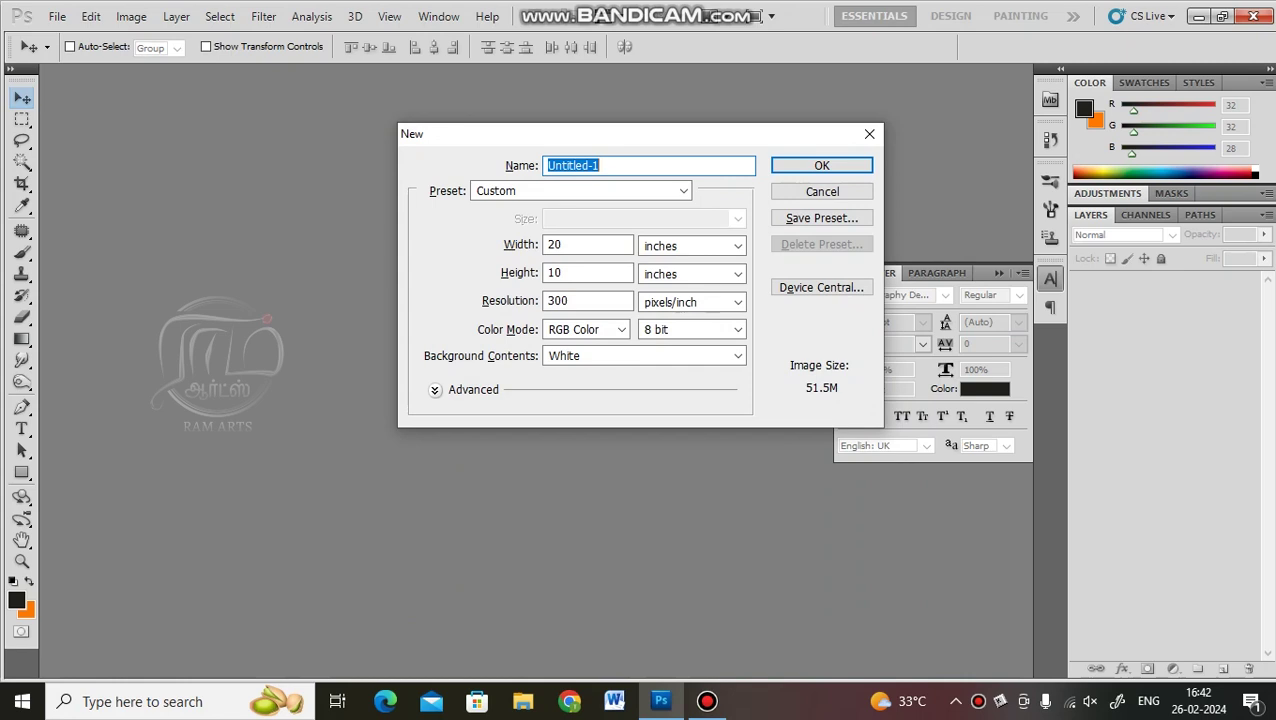
{"action": "key", "text": "Tab"}
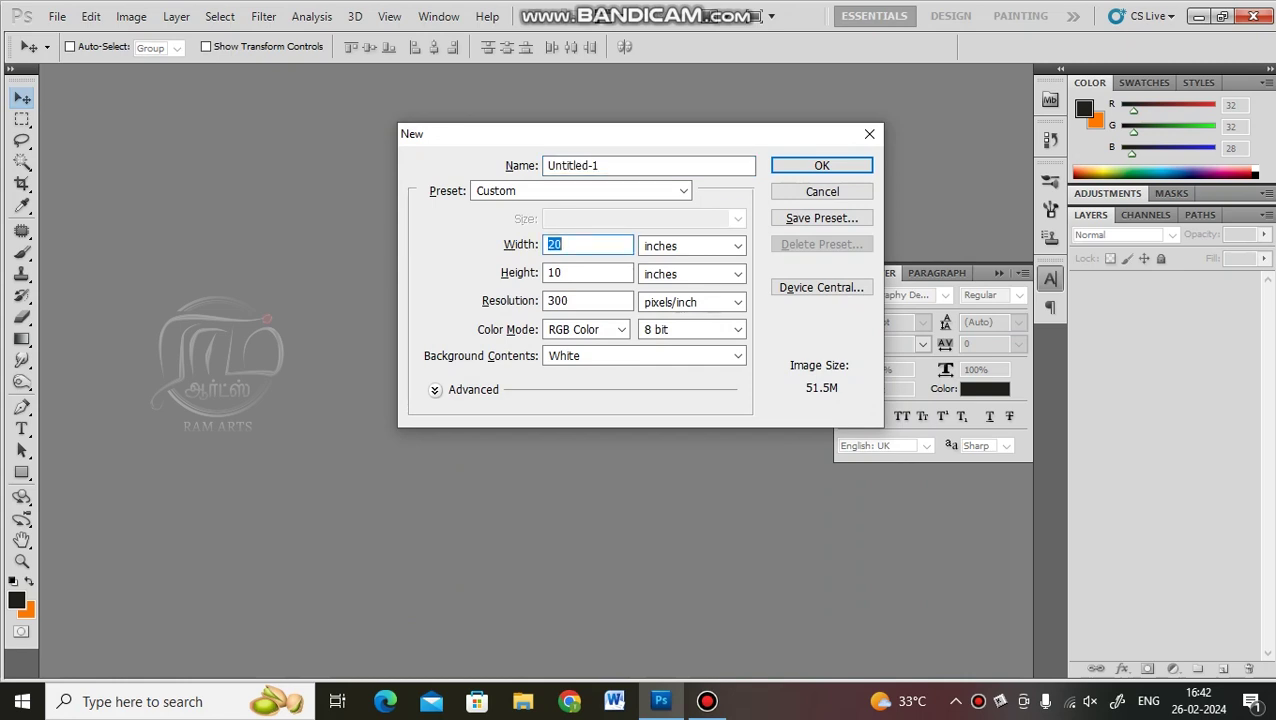
{"action": "type", "text": "6"}
{"action": "key", "text": "Tab"}
{"action": "key", "text": "Tab"}
{"action": "type", "text": "8"}
{"action": "key", "text": "Tab"}
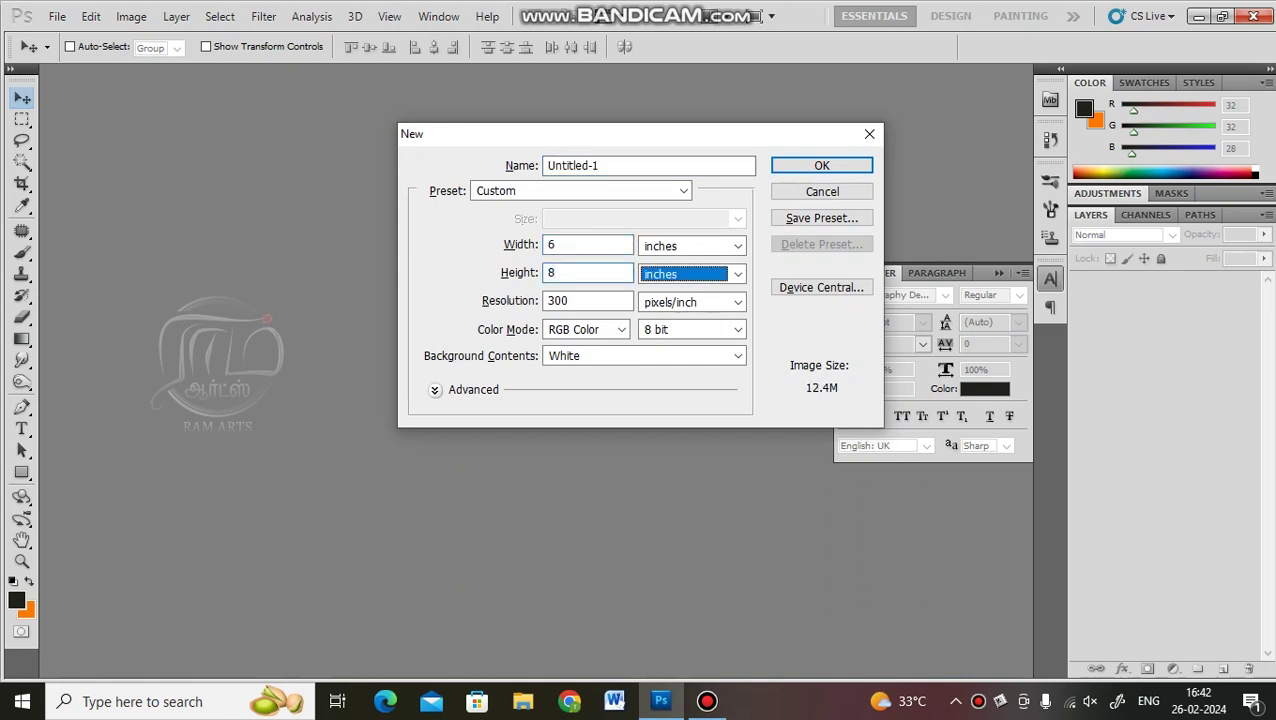
{"action": "key", "text": "Tab"}
{"action": "type", "text": "30"}
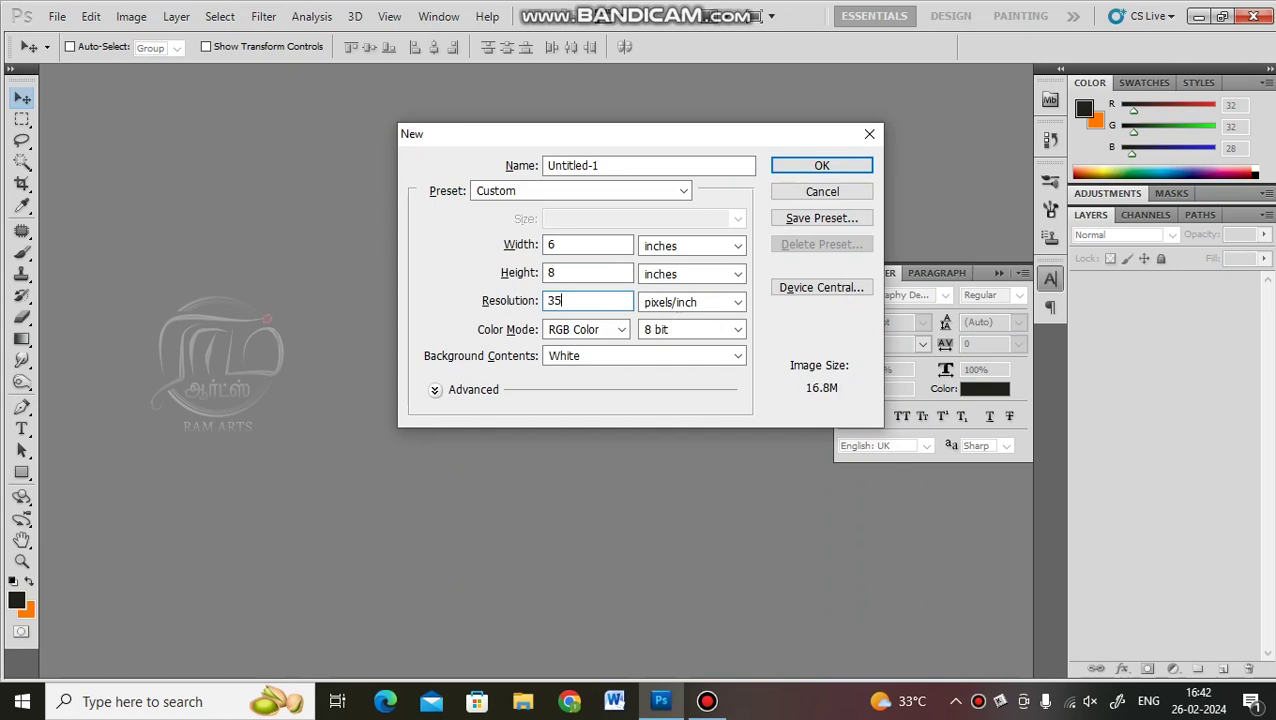
{"action": "type", "text": "0"}
{"action": "key", "text": "Return"}
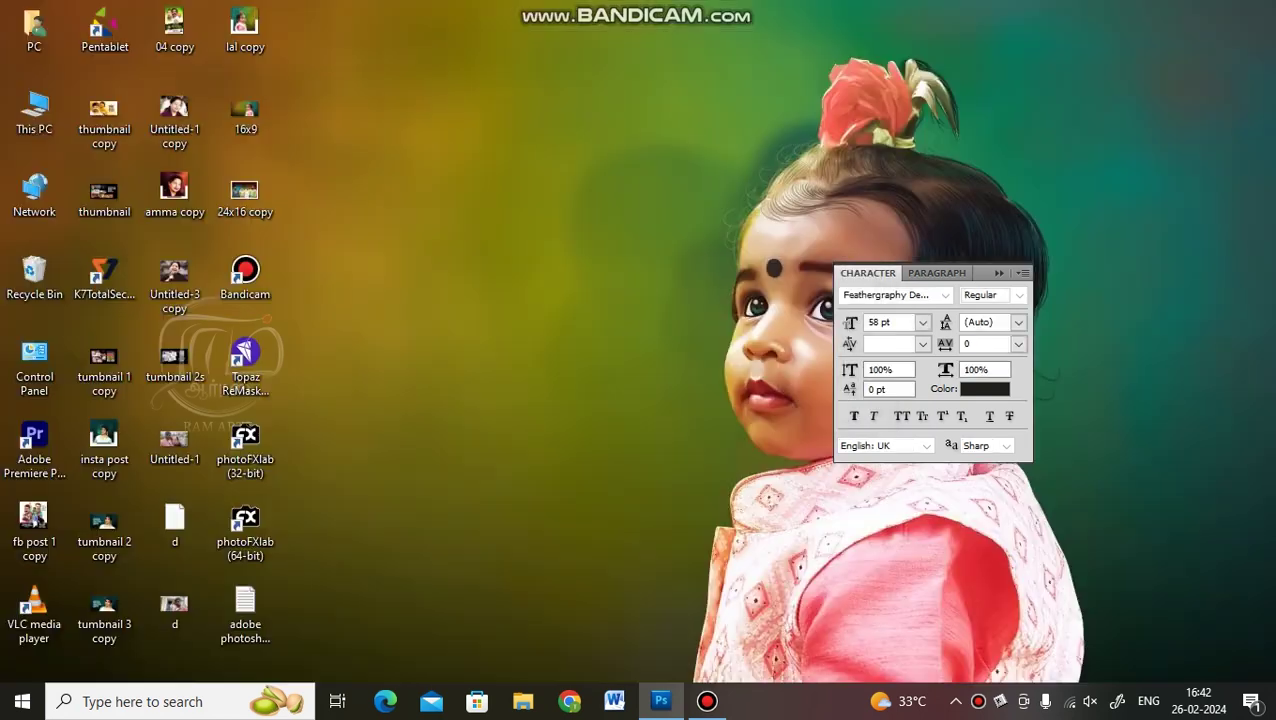
Step: Fit the blank page in view, glance at the View menu, then reveal the Windows desktop
{"action": "key", "text": "ctrl+0"}
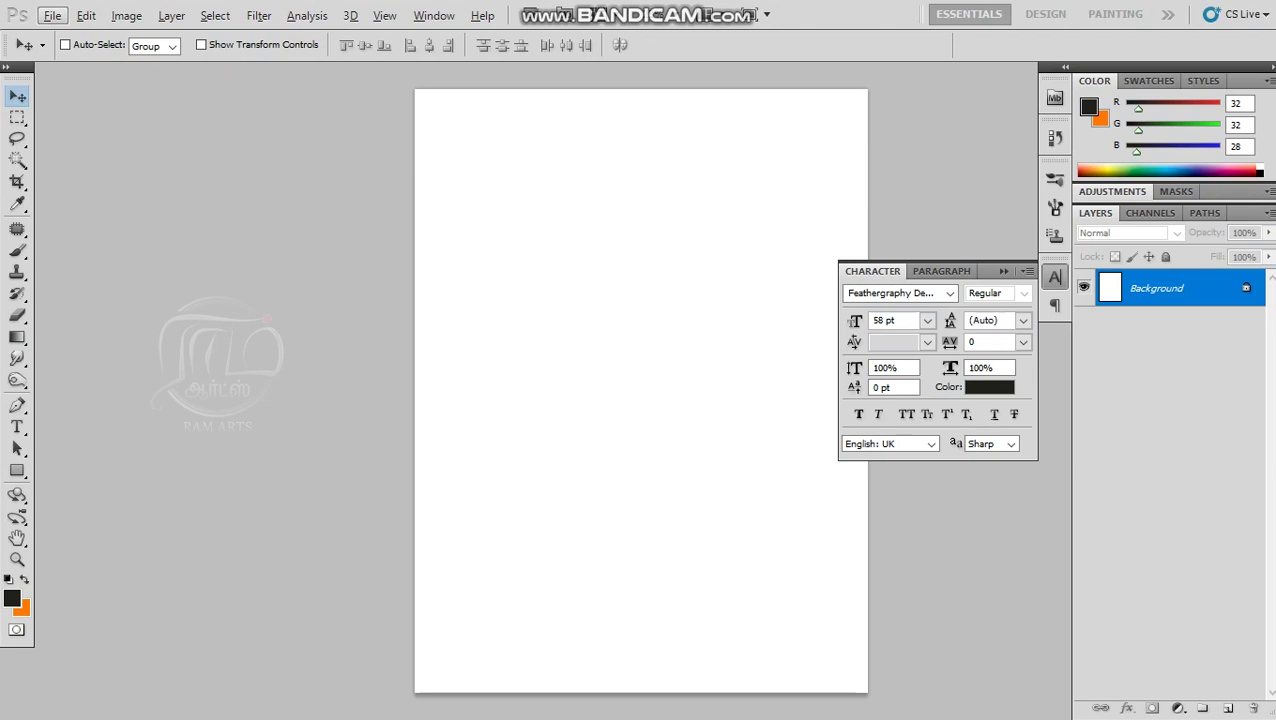
{"action": "left_click", "coordinate": [384, 15]}
{"action": "key", "text": "Escape"}
{"action": "key", "text": "alt+Tab"}
{"action": "key", "text": "super+d"}
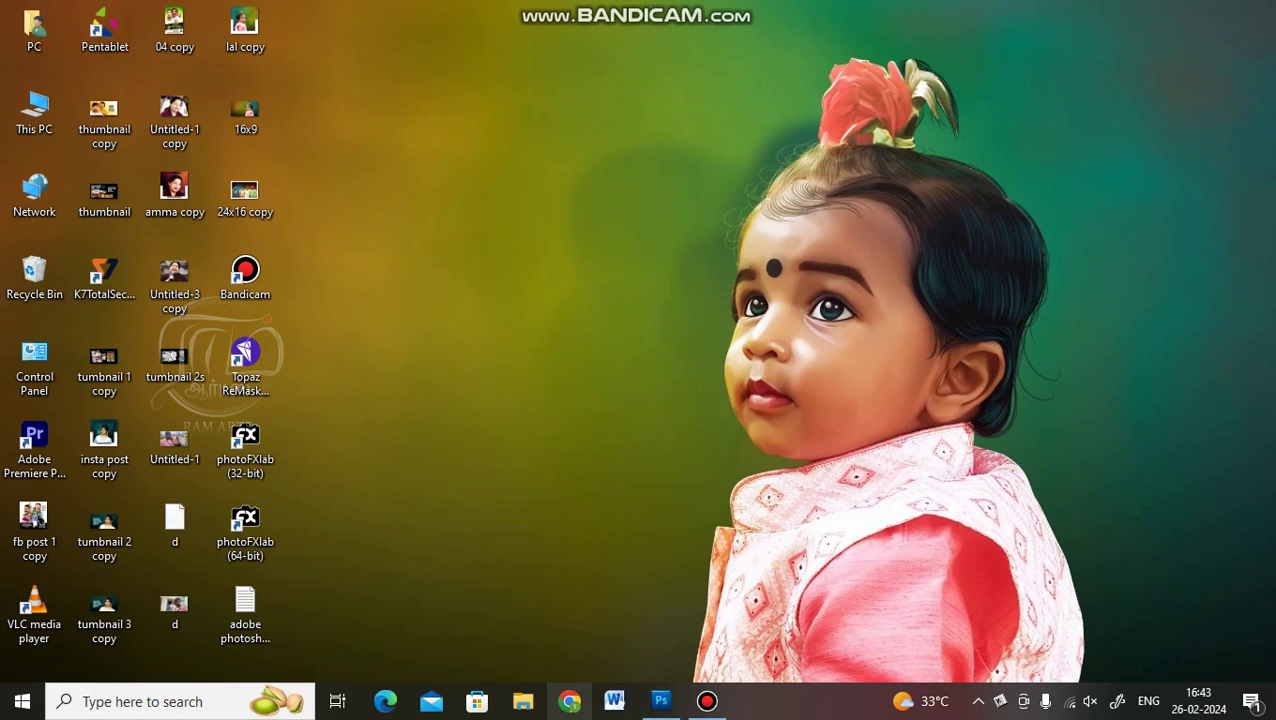
Step: Search Google Images for 'light green background' filtered to Large size
{"action": "left_click", "coordinate": [569, 701]}
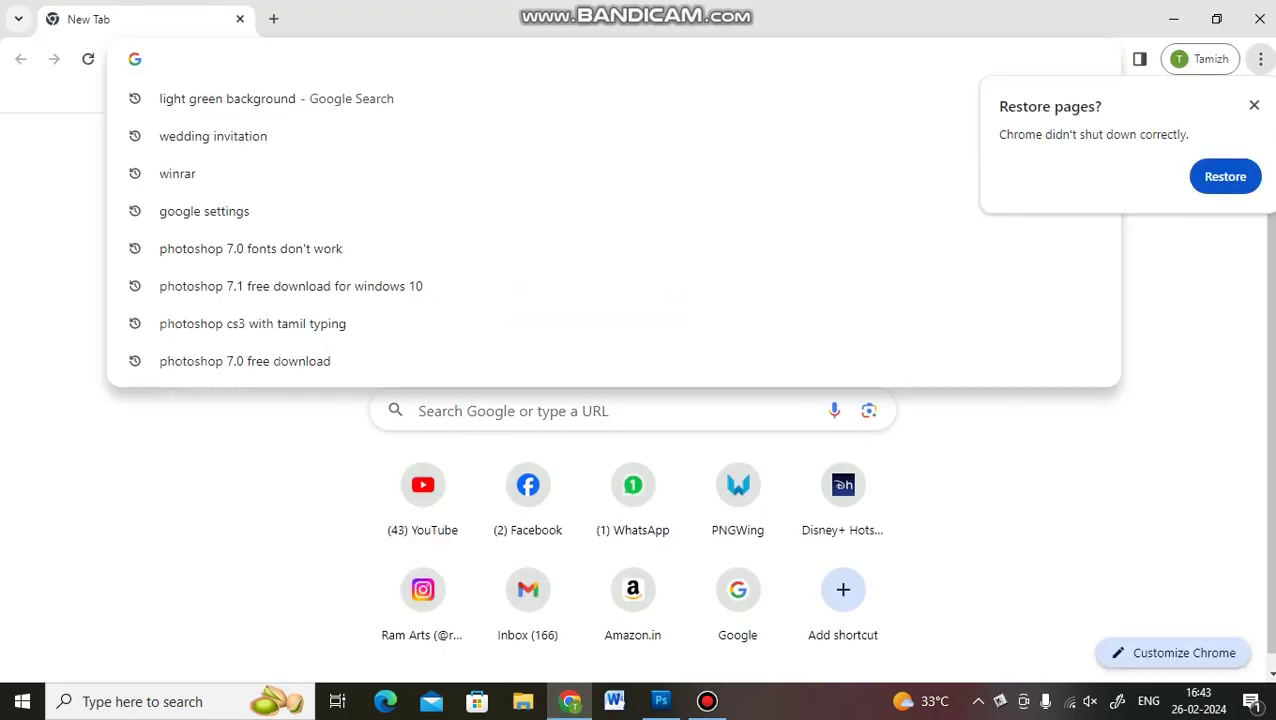
{"action": "key", "text": "Down"}
{"action": "key", "text": "Return"}
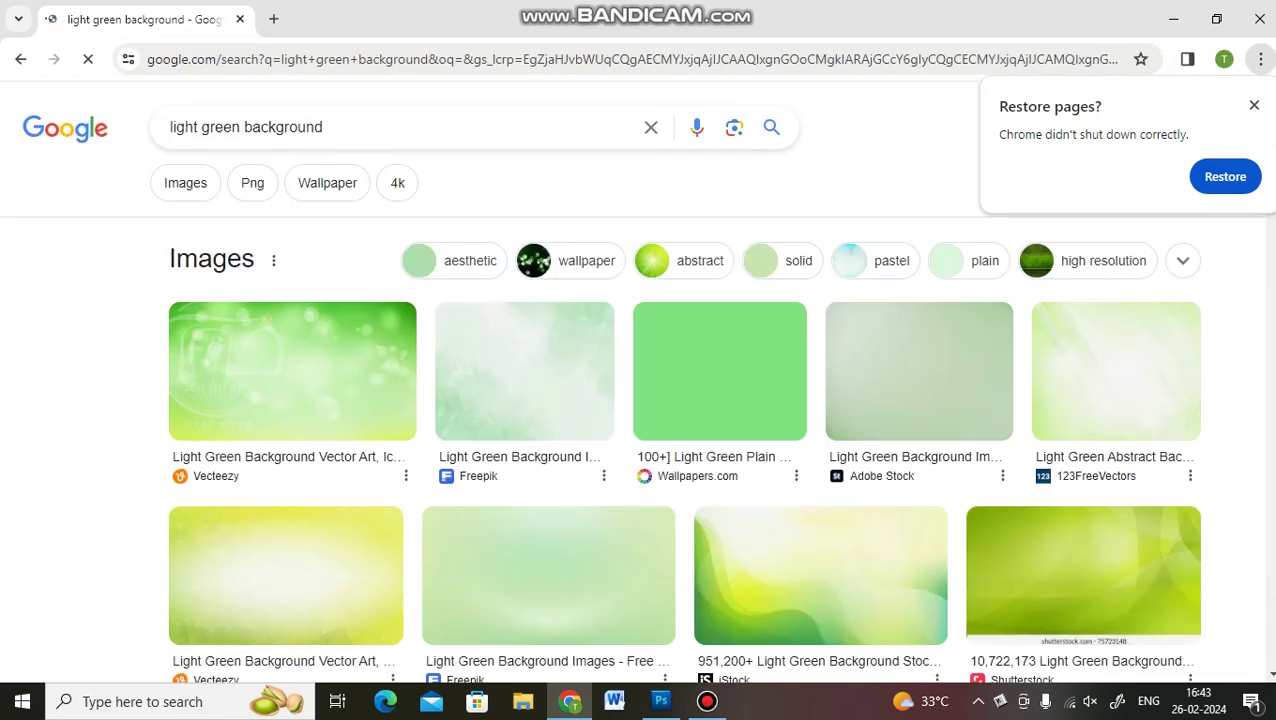
{"action": "left_click", "coordinate": [185, 183]}
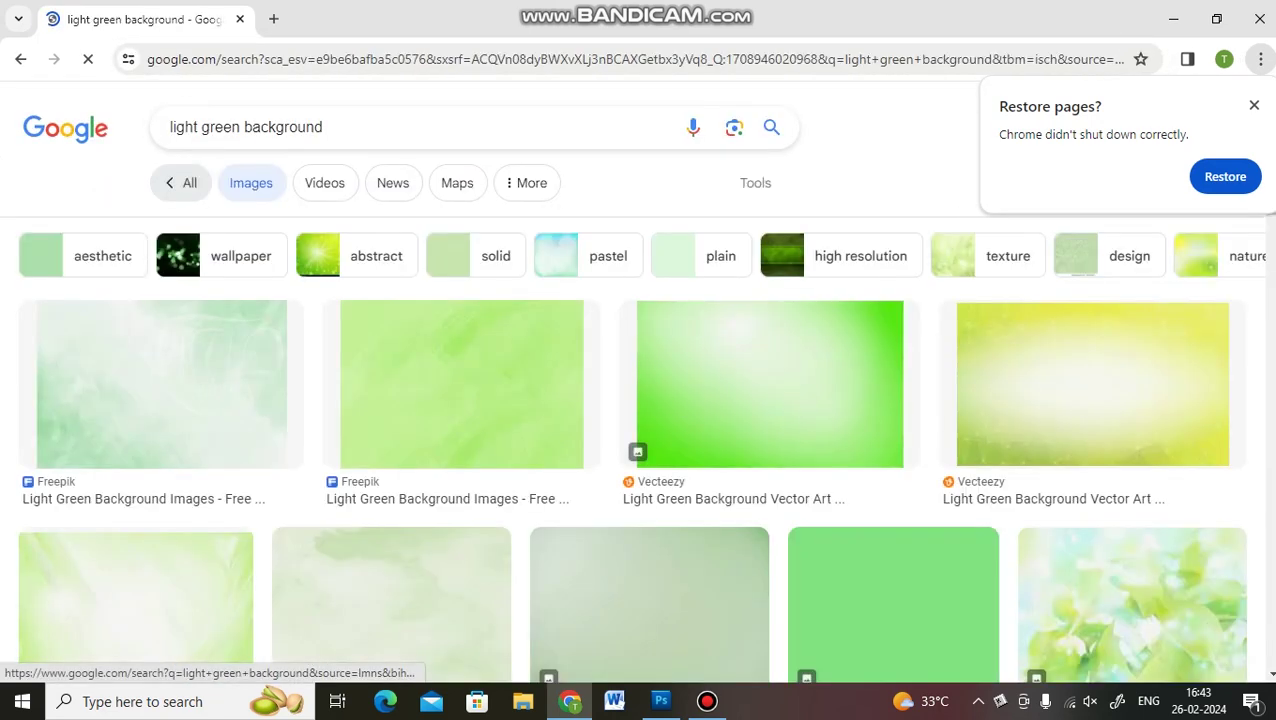
{"action": "left_click", "coordinate": [755, 183]}
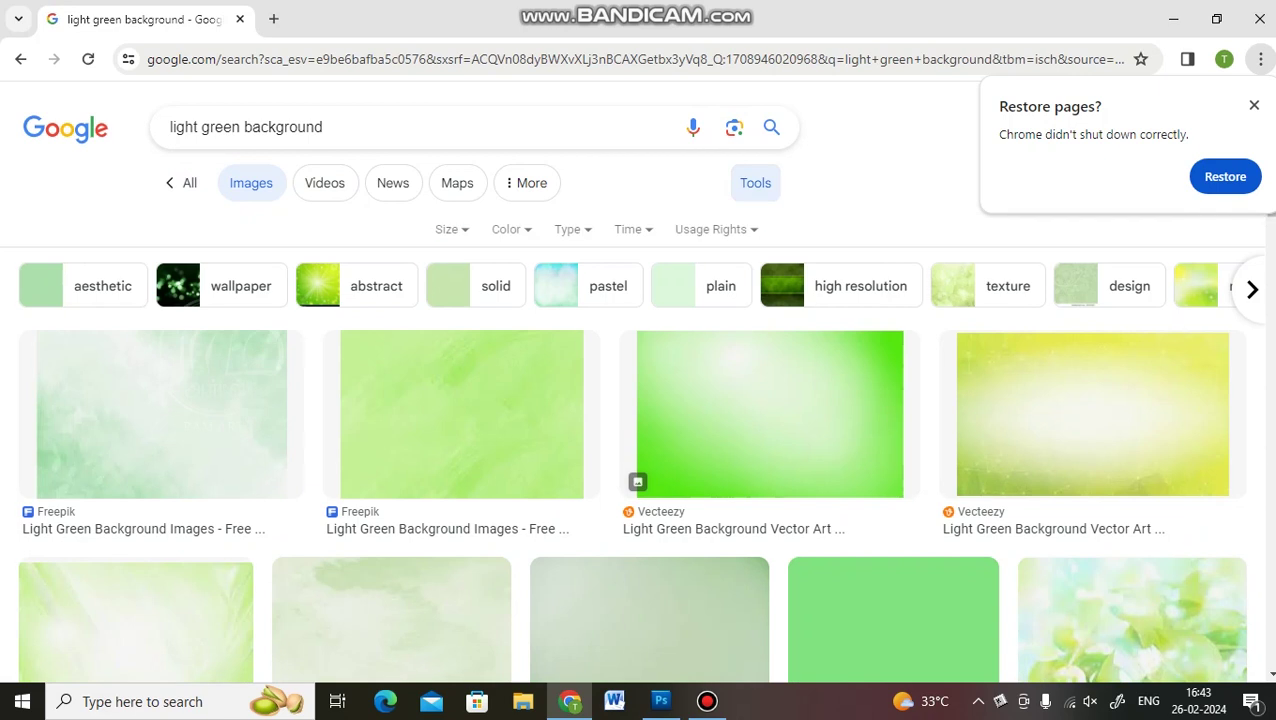
{"action": "left_click", "coordinate": [450, 229]}
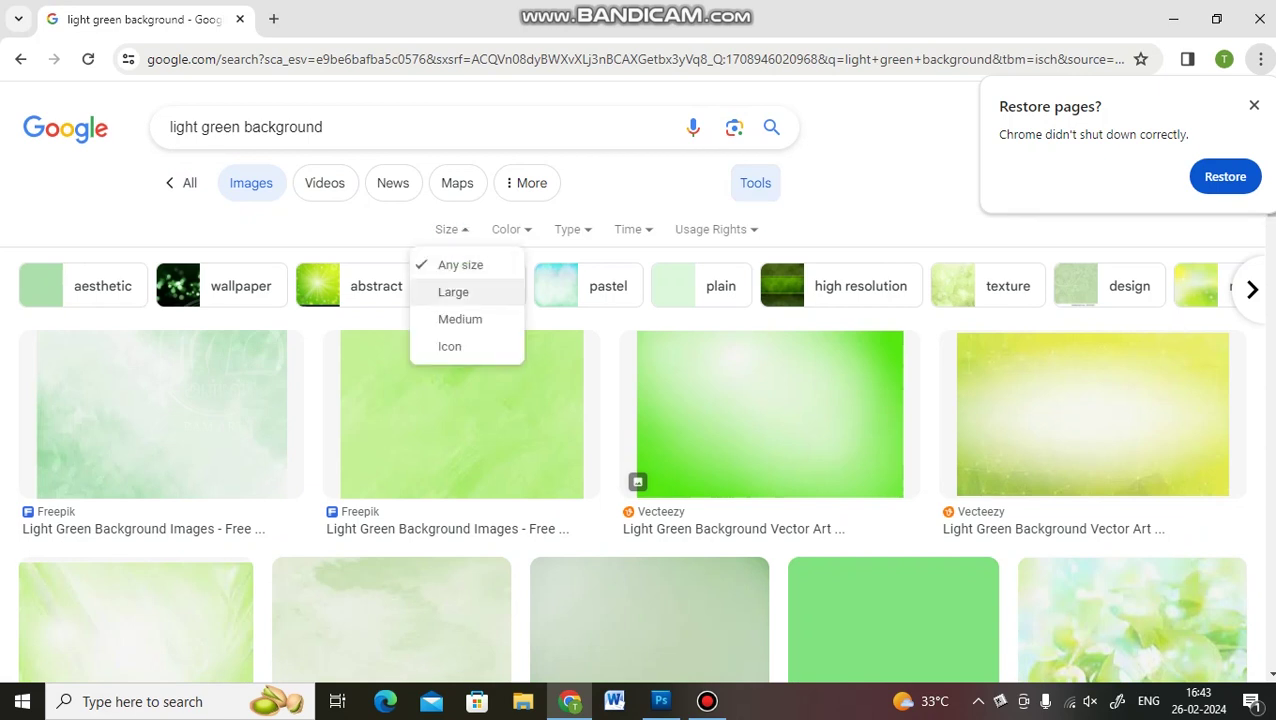
{"action": "left_click", "coordinate": [453, 291]}
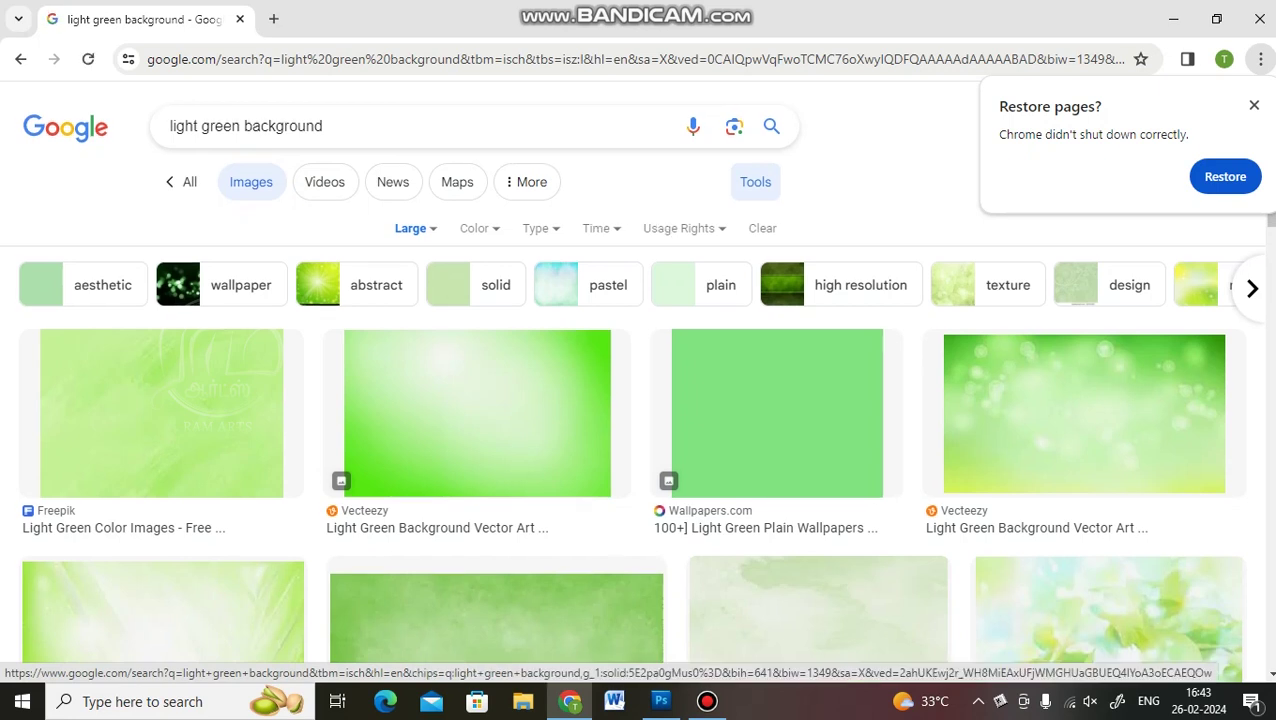
Step: Copy the Freepik light green watercolour image and return to Photoshop
{"action": "scroll", "coordinate": [475, 286], "scroll_direction": "down", "scroll_amount": 2}
{"action": "left_click", "coordinate": [162, 222]}
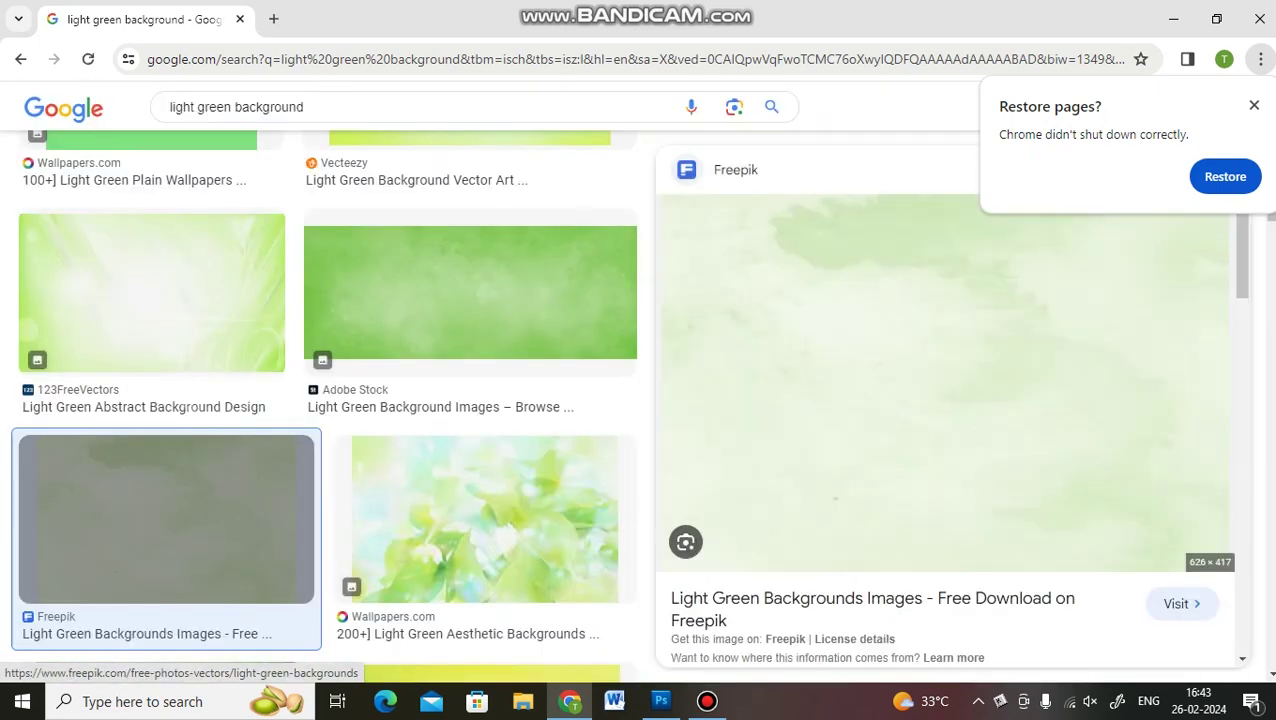
{"action": "right_click", "coordinate": [848, 362]}
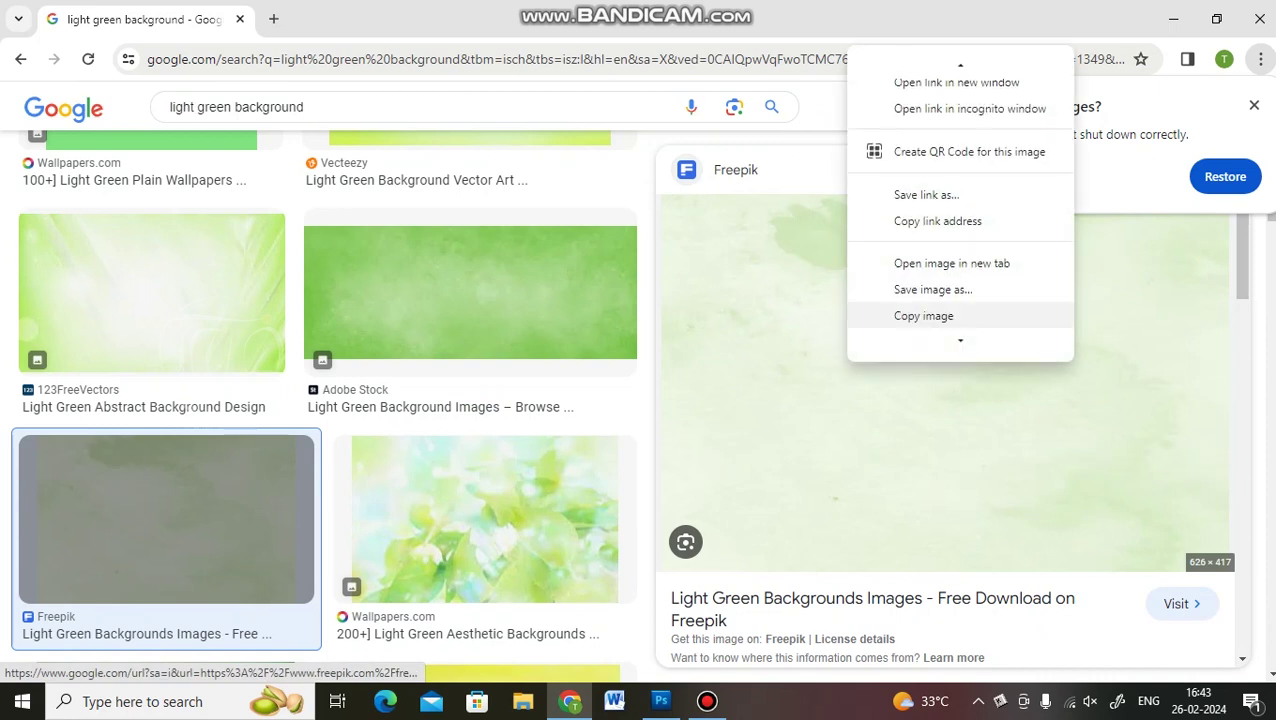
{"action": "left_click", "coordinate": [924, 313]}
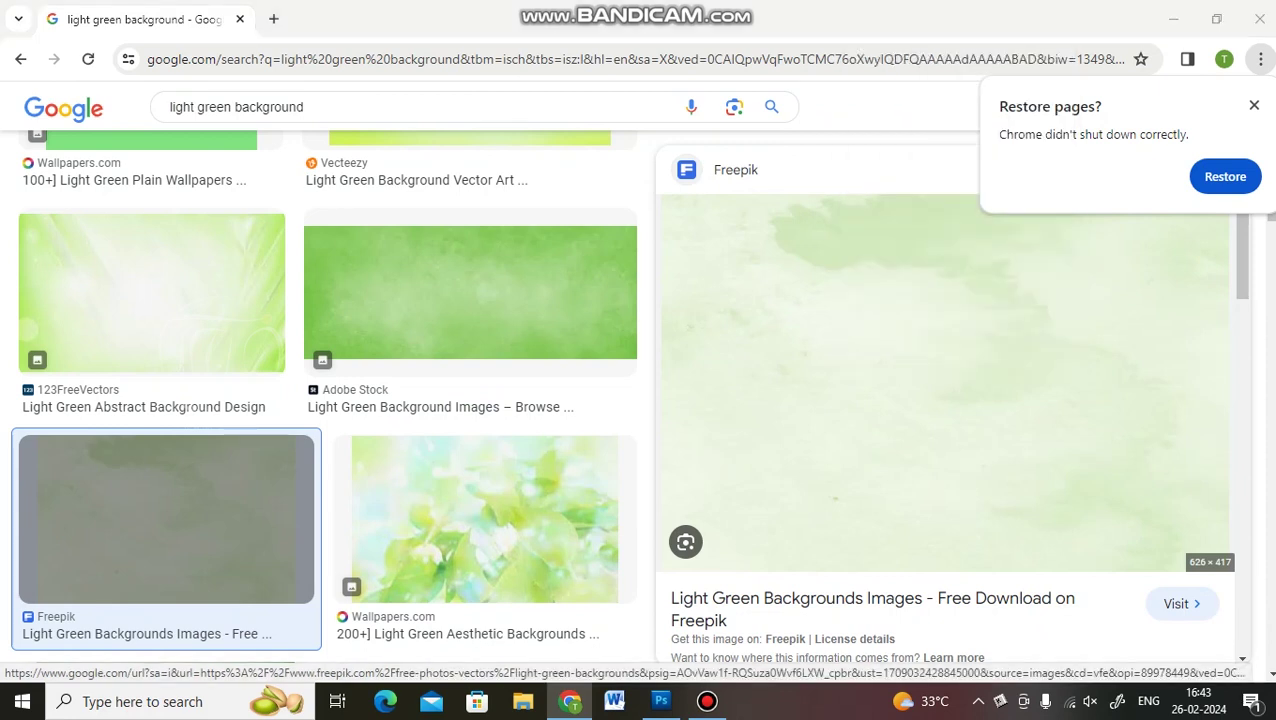
{"action": "key", "text": "alt+Tab"}
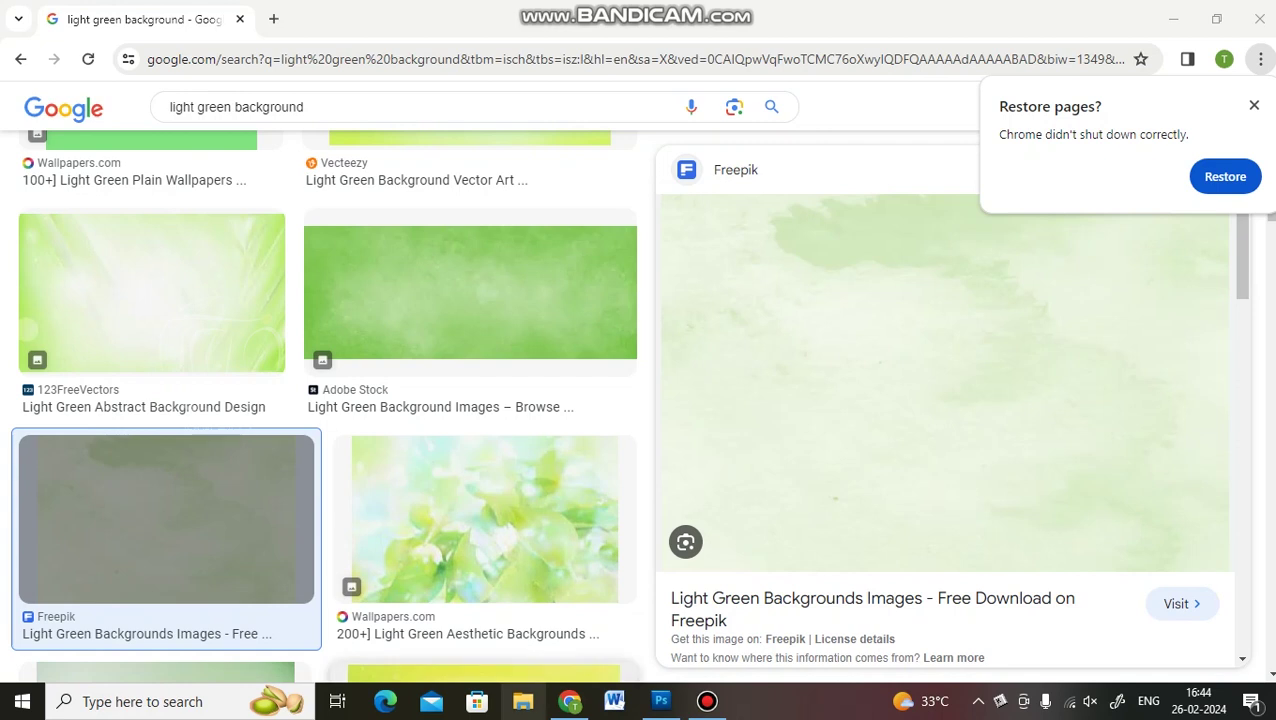
{"action": "left_click", "coordinate": [660, 701]}
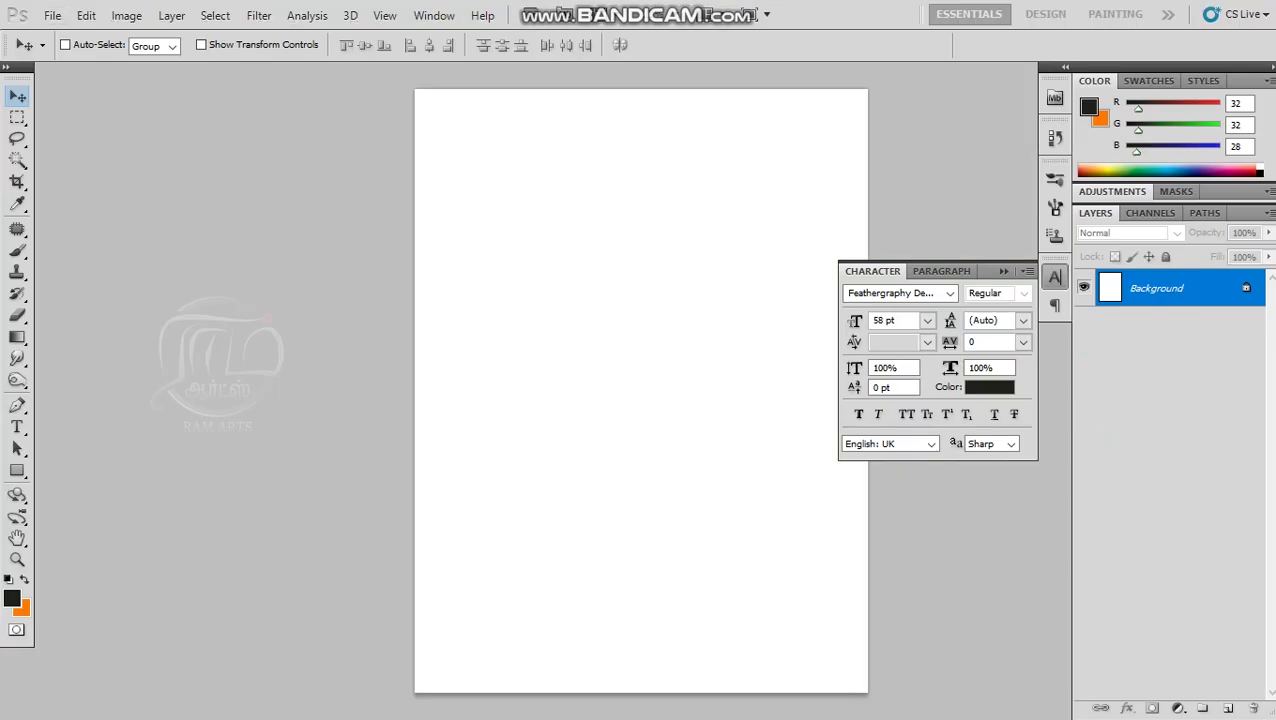
Step: Paste the green watercolour as Layer 1 and scale it to fill the page
{"action": "key", "text": "ctrl+v"}
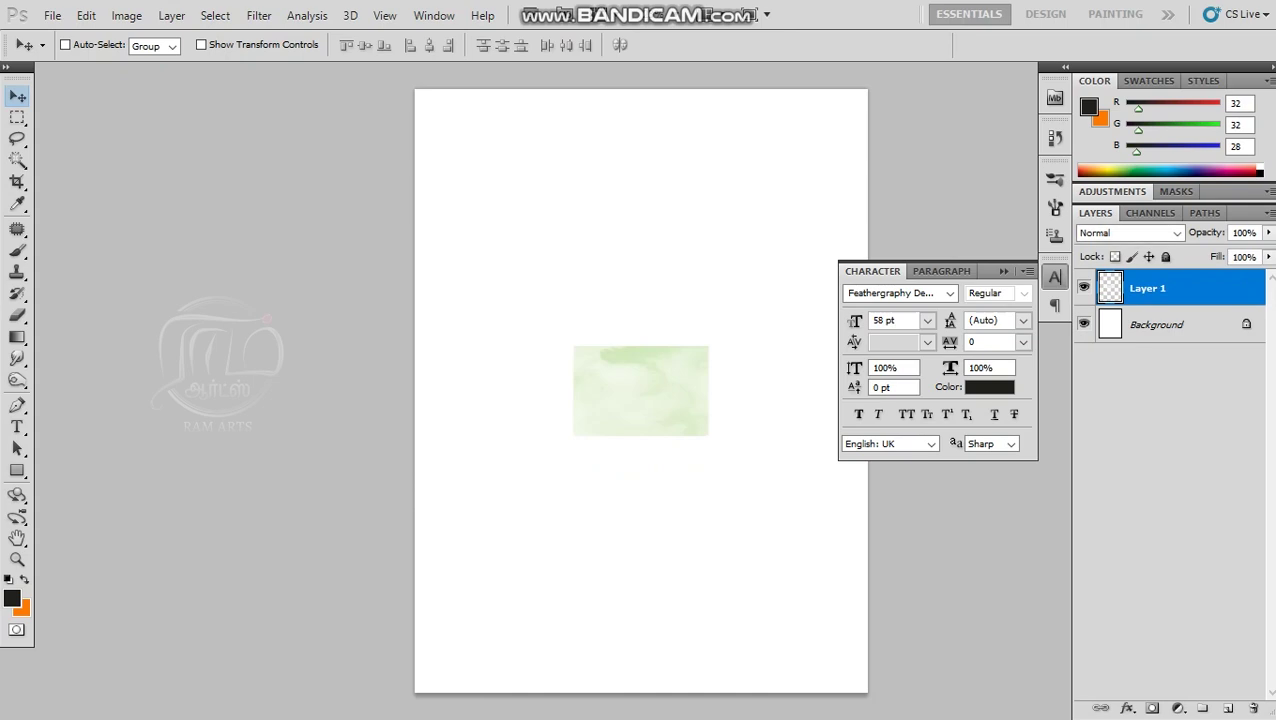
{"action": "key", "text": "ctrl+t"}
{"action": "mouse_move", "coordinate": [708, 435]}
{"action": "left_mouse_down"}
{"action": "mouse_move", "coordinate": [825, 513]}
{"action": "mouse_move", "coordinate": [462, 547]}
{"action": "mouse_move", "coordinate": [508, 588]}
{"action": "mouse_move", "coordinate": [176, 549]}
{"action": "mouse_move", "coordinate": [433, 167]}
{"action": "mouse_move", "coordinate": [413, 205]}
{"action": "left_mouse_up"}
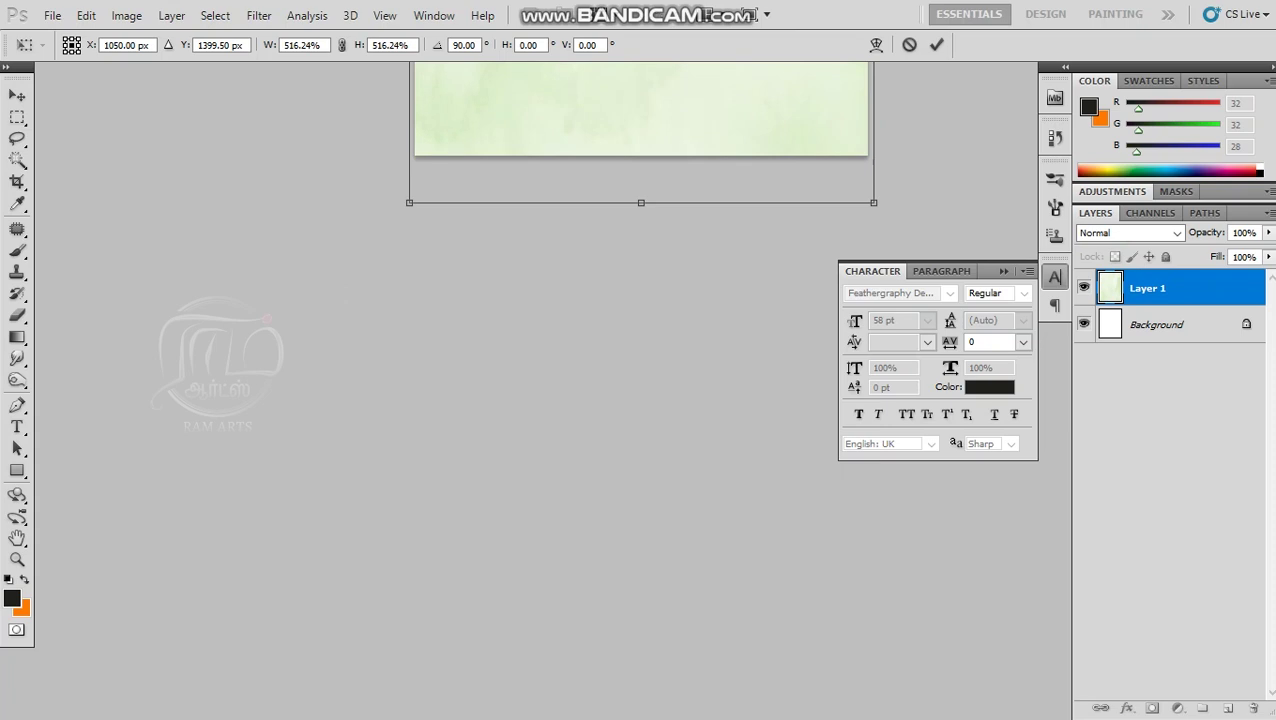
{"action": "key", "text": "Return"}
{"action": "key", "text": "ctrl+0"}
Step: Zoom into the upper-right corner and nudge the texture slightly left
{"action": "key", "text": "z"}
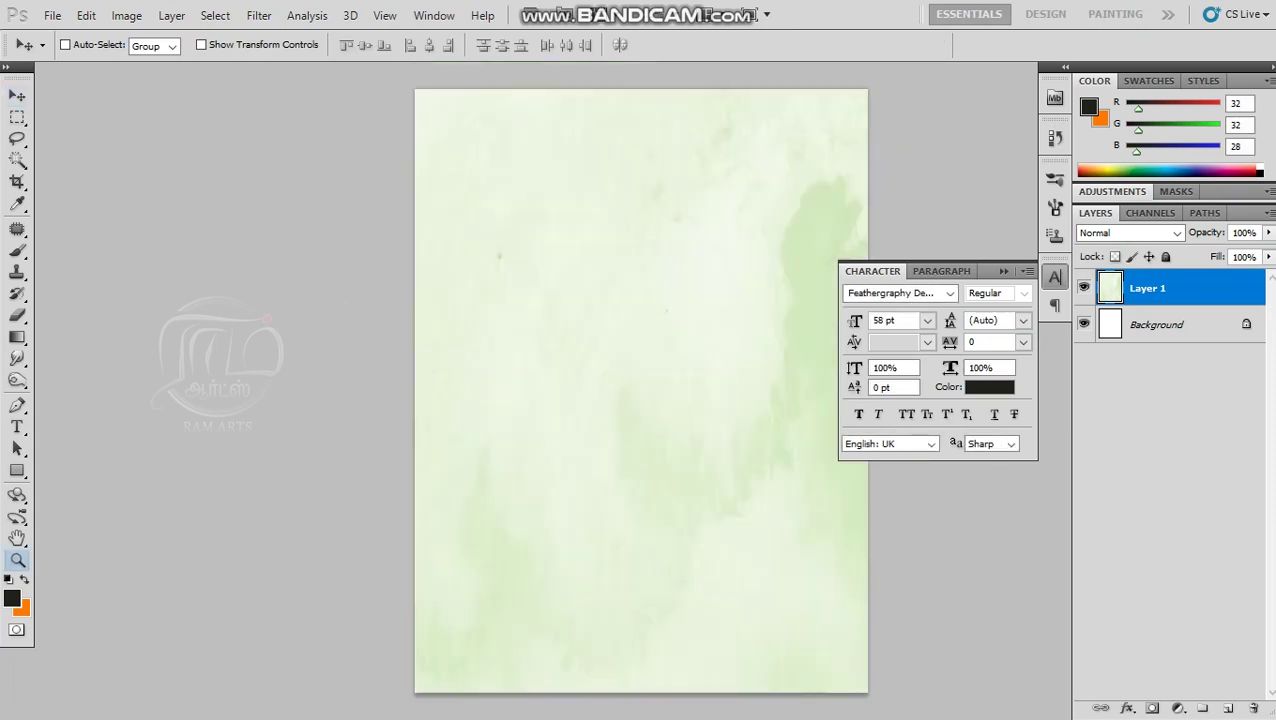
{"action": "left_click_drag", "start_coordinate": [607, 322], "coordinate": [857, 122]}
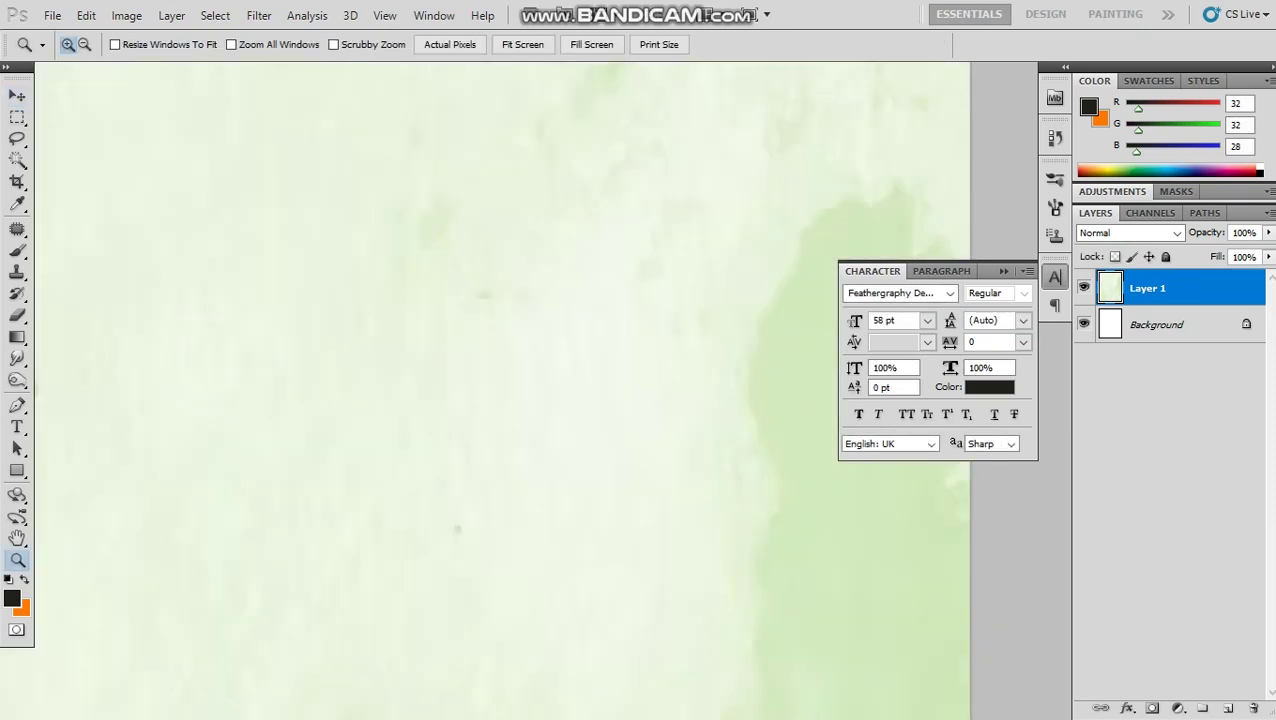
{"action": "key", "text": "v"}
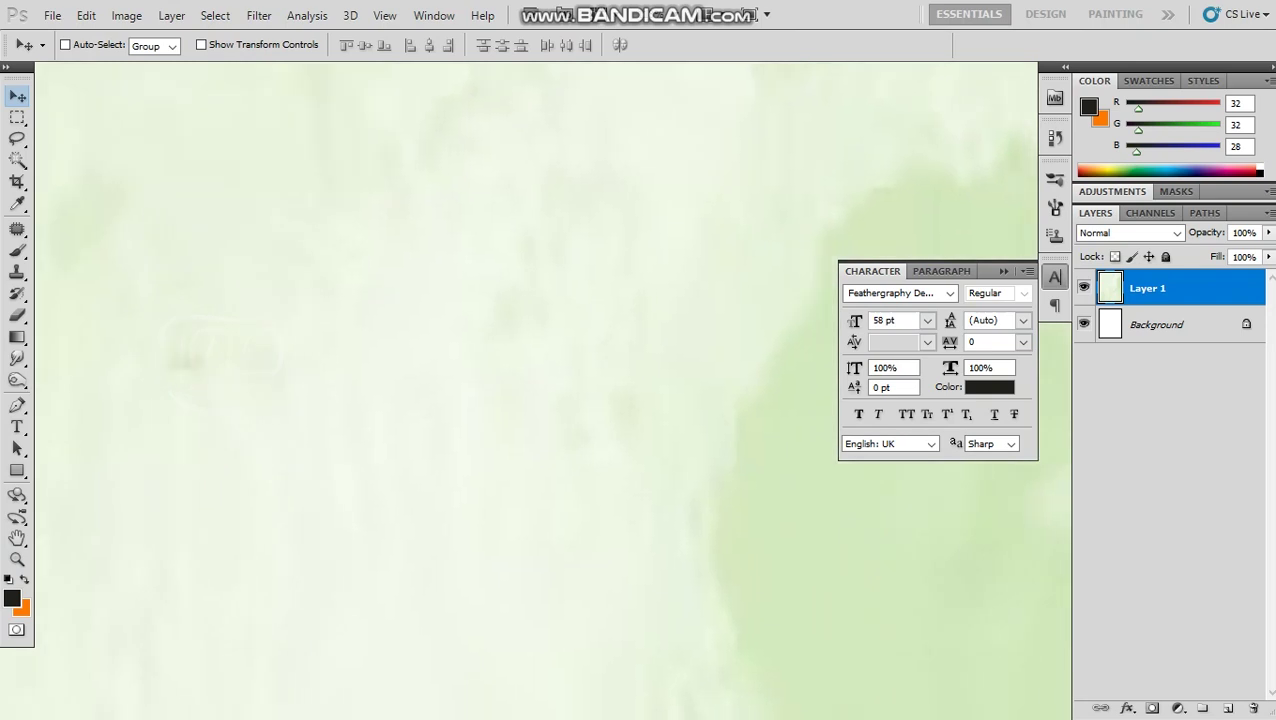
{"action": "key", "text": "shift+Left"}
{"action": "key", "text": "shift+Left"}
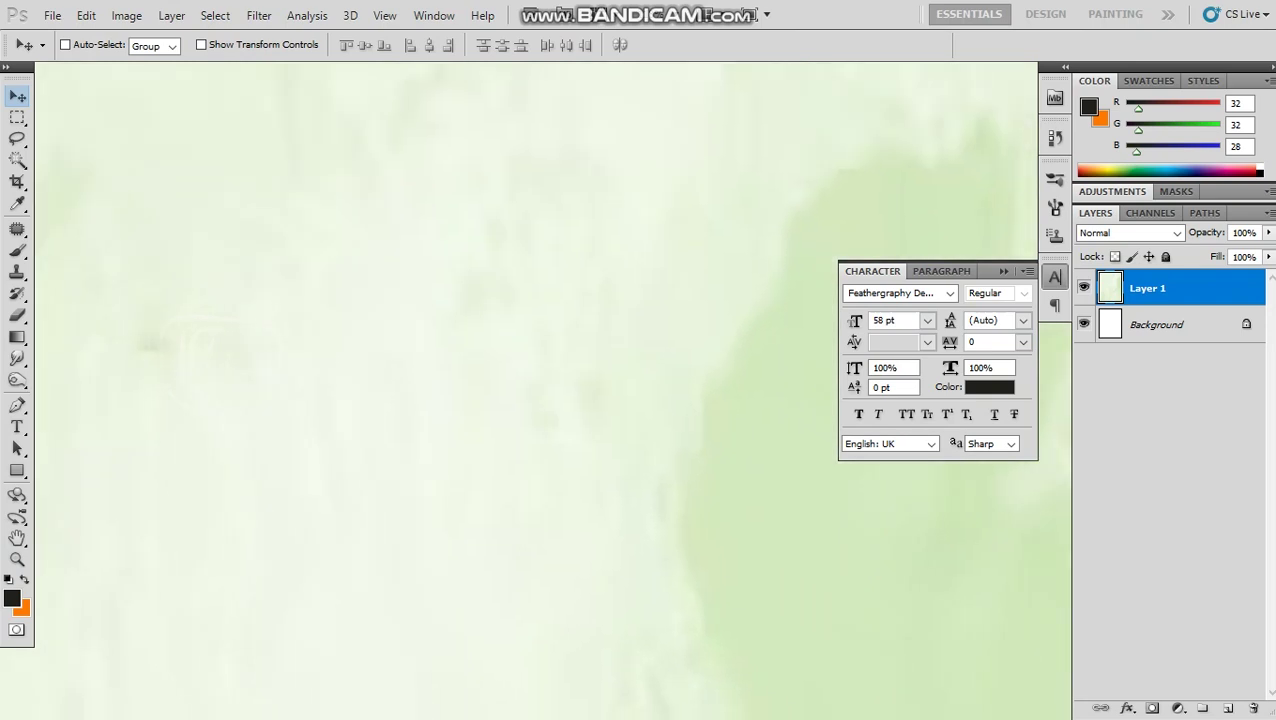
{"action": "key", "text": "ctrl+0"}
{"action": "key", "text": "z"}
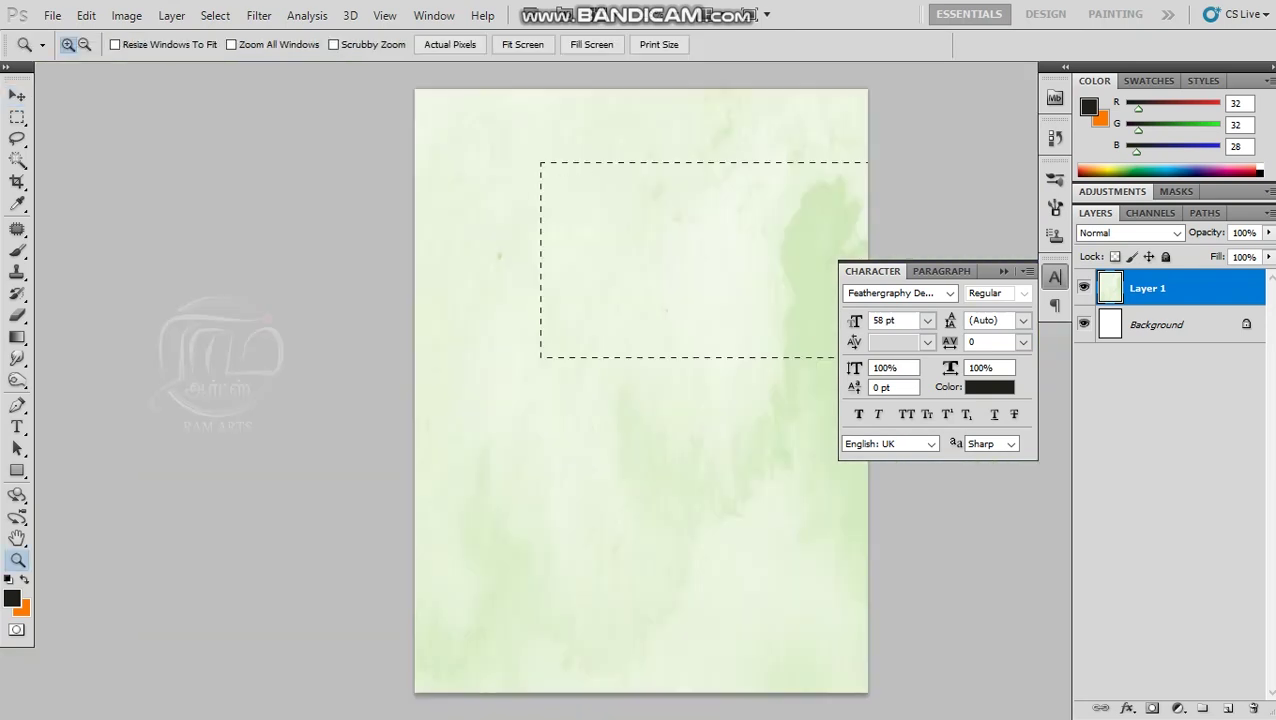
{"action": "key", "text": "ctrl+plus"}
{"action": "left_click", "coordinate": [259, 15]}
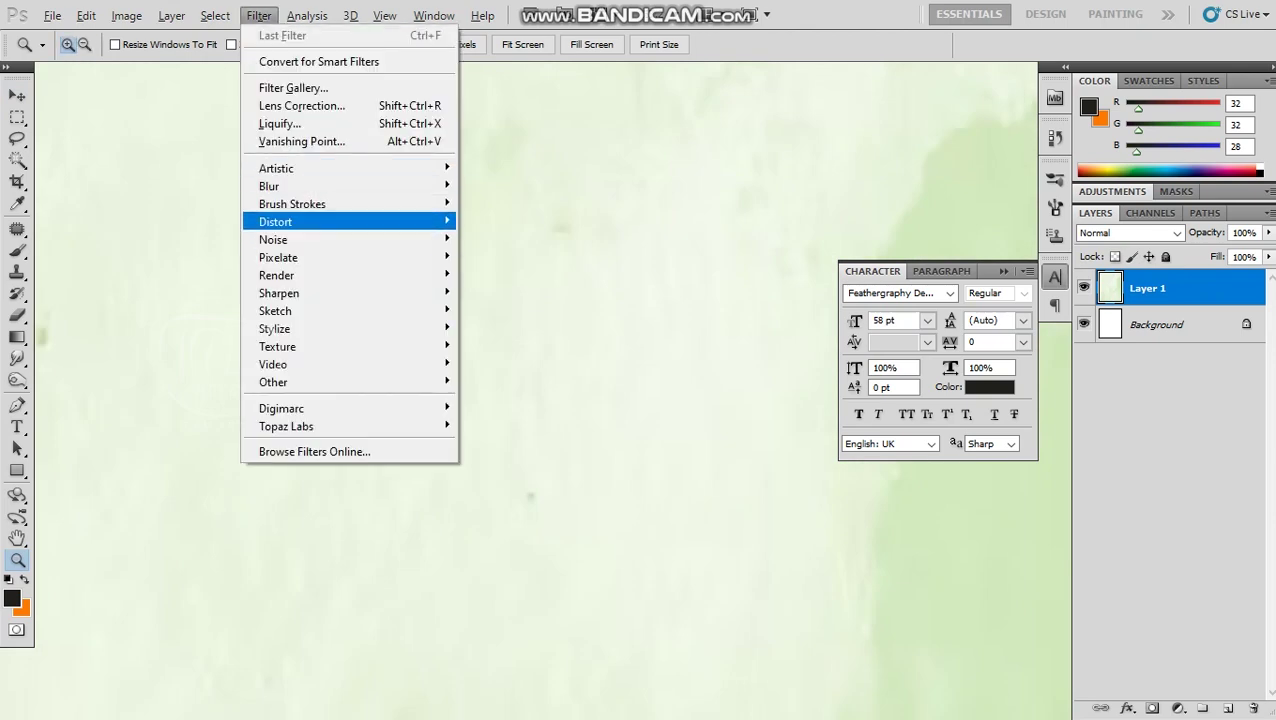
{"action": "left_click", "coordinate": [505, 256]}
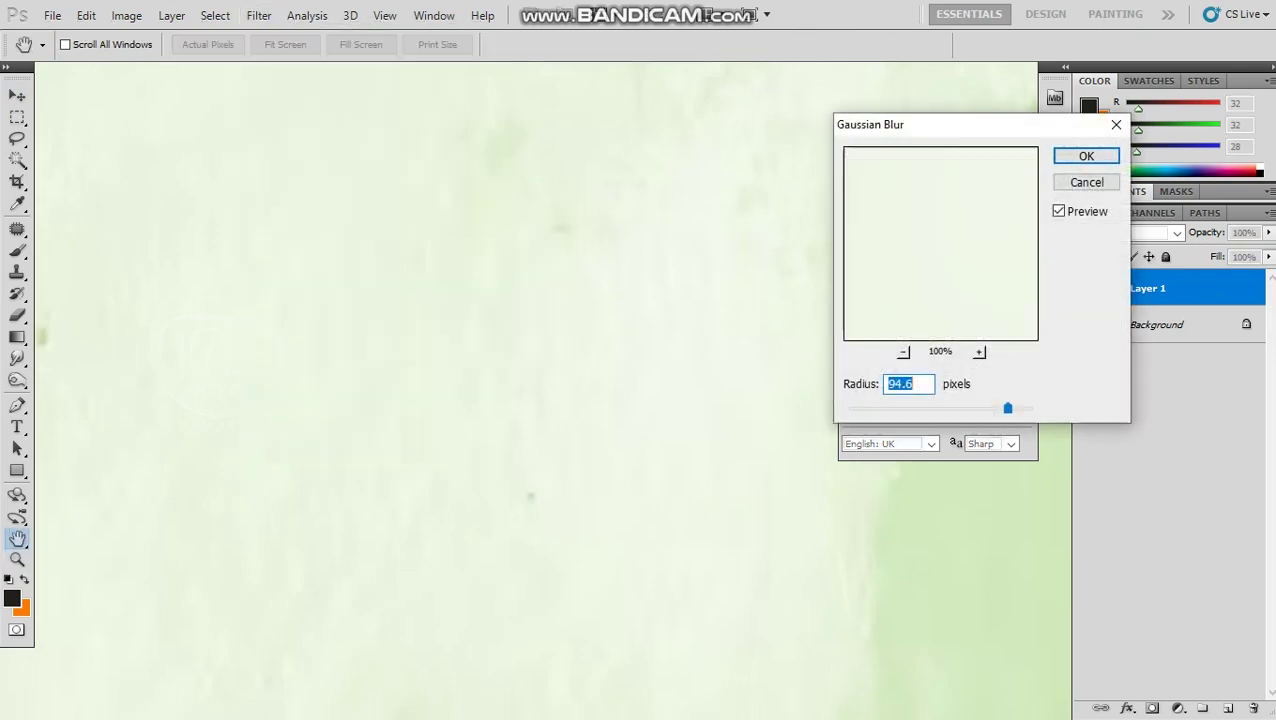
{"action": "left_click_drag", "start_coordinate": [1007, 408], "coordinate": [905, 408]}
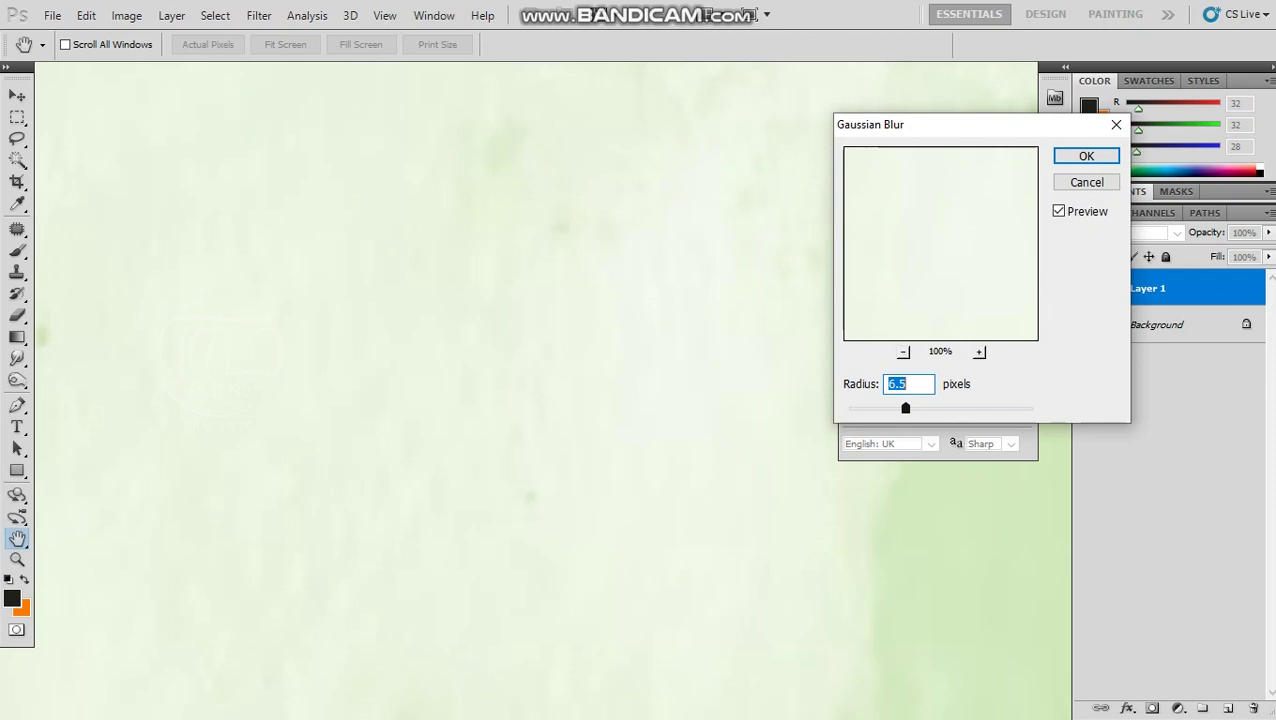
{"action": "key", "text": "Return"}
{"action": "key", "text": "z"}
{"action": "key", "text": "ctrl+minus"}
{"action": "key", "text": "ctrl+minus"}
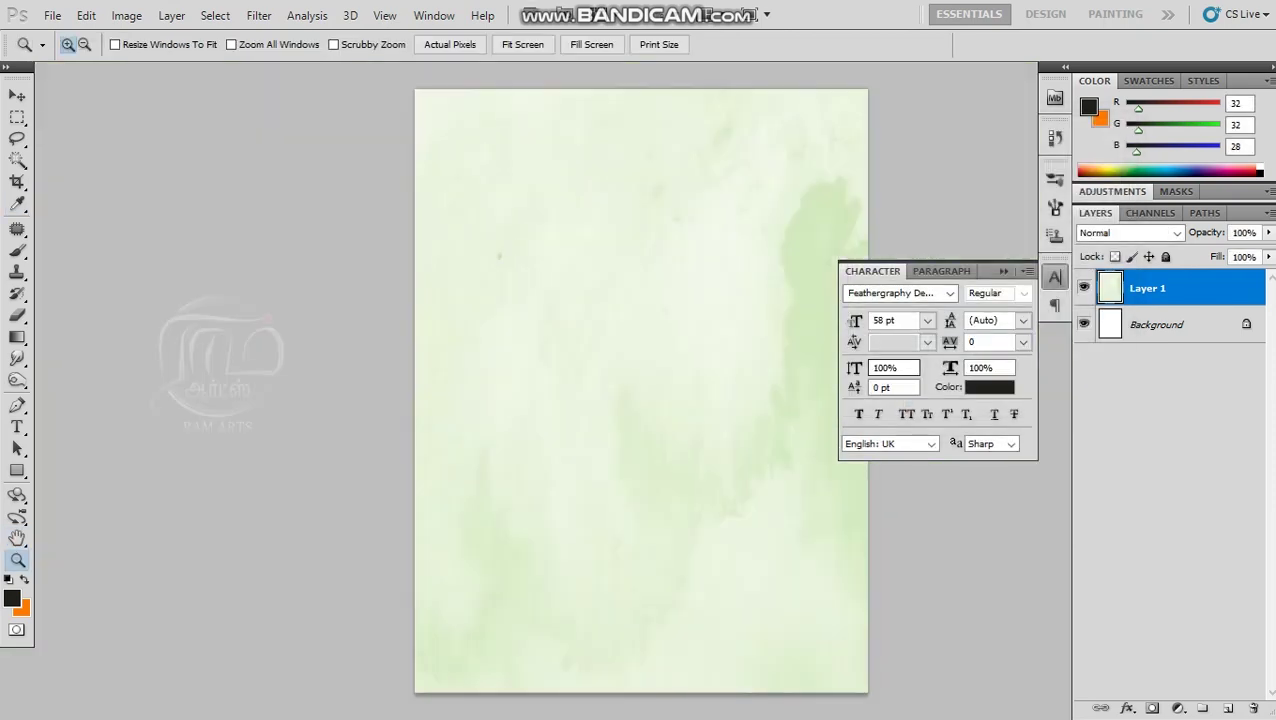
{"action": "key", "text": "ctrl+plus"}
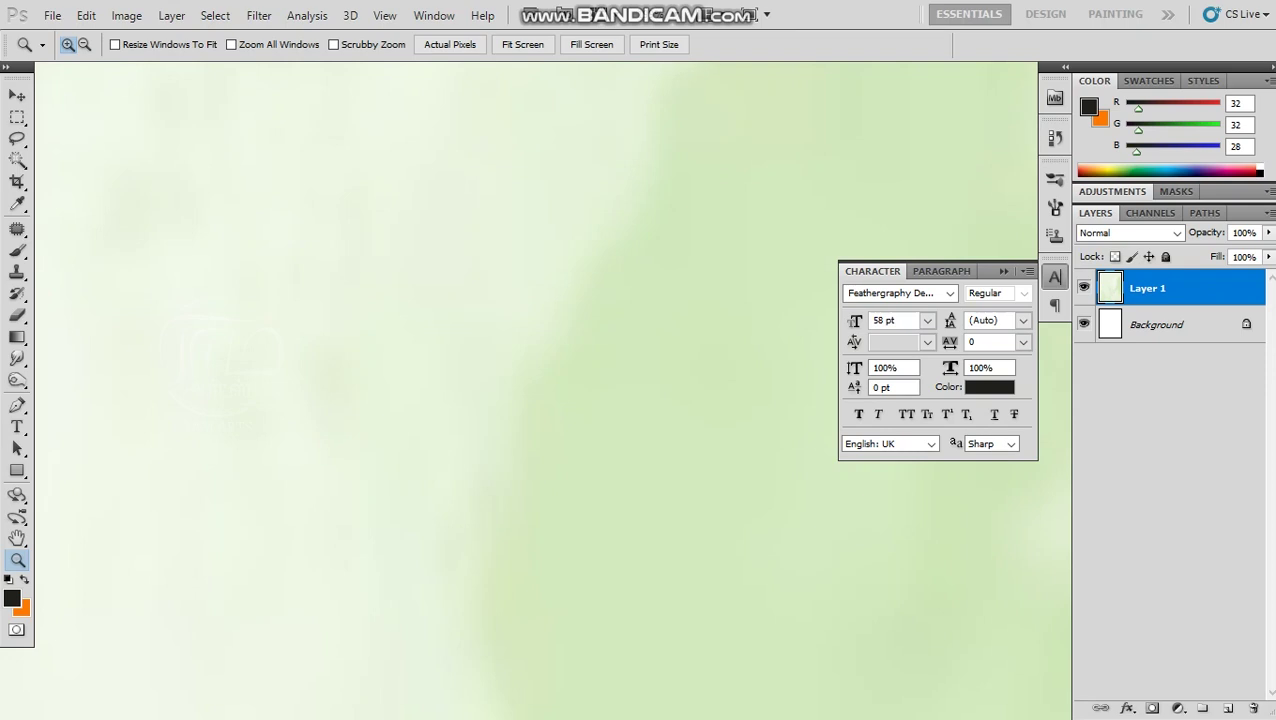
{"action": "key", "text": "ctrl+minus"}
{"action": "key", "text": "v"}
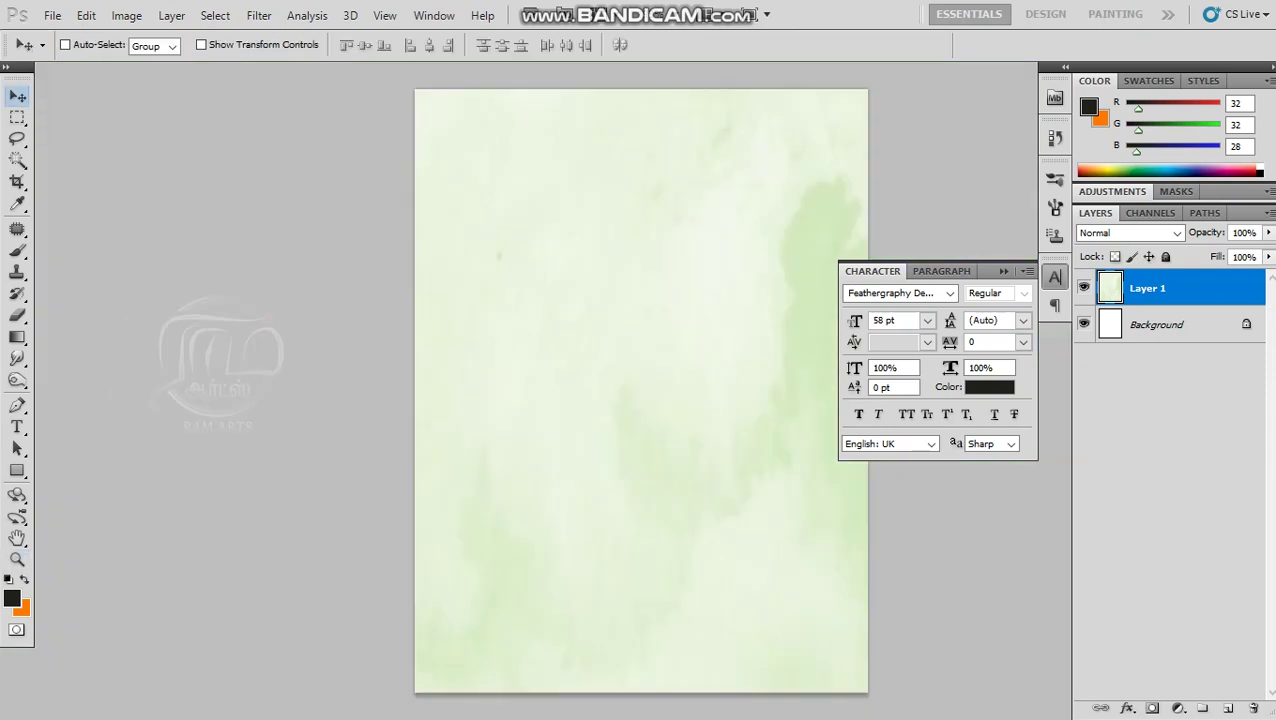
{"action": "left_click_drag", "start_coordinate": [640, 390], "coordinate": [795, 390]}
{"action": "key", "text": "ctrl+z"}
{"action": "left_click_drag", "start_coordinate": [564, 145], "coordinate": [700, 228]}
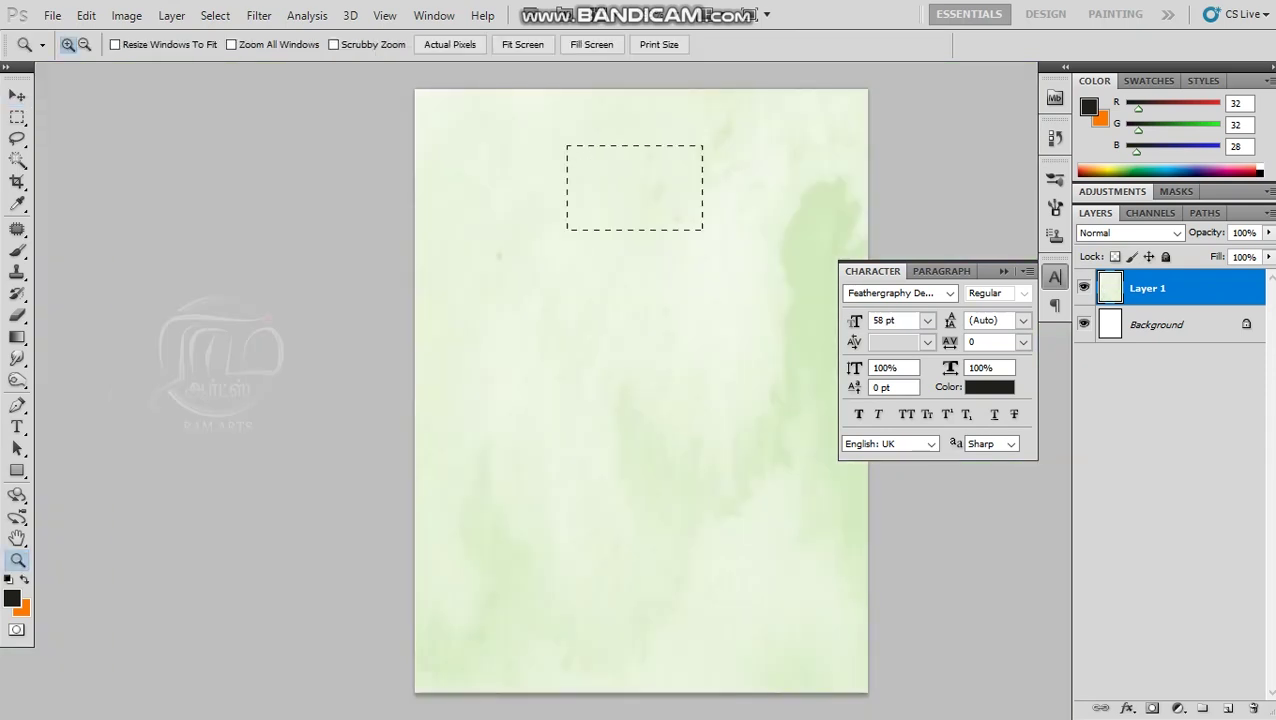
{"action": "key", "text": "ctrl+0"}
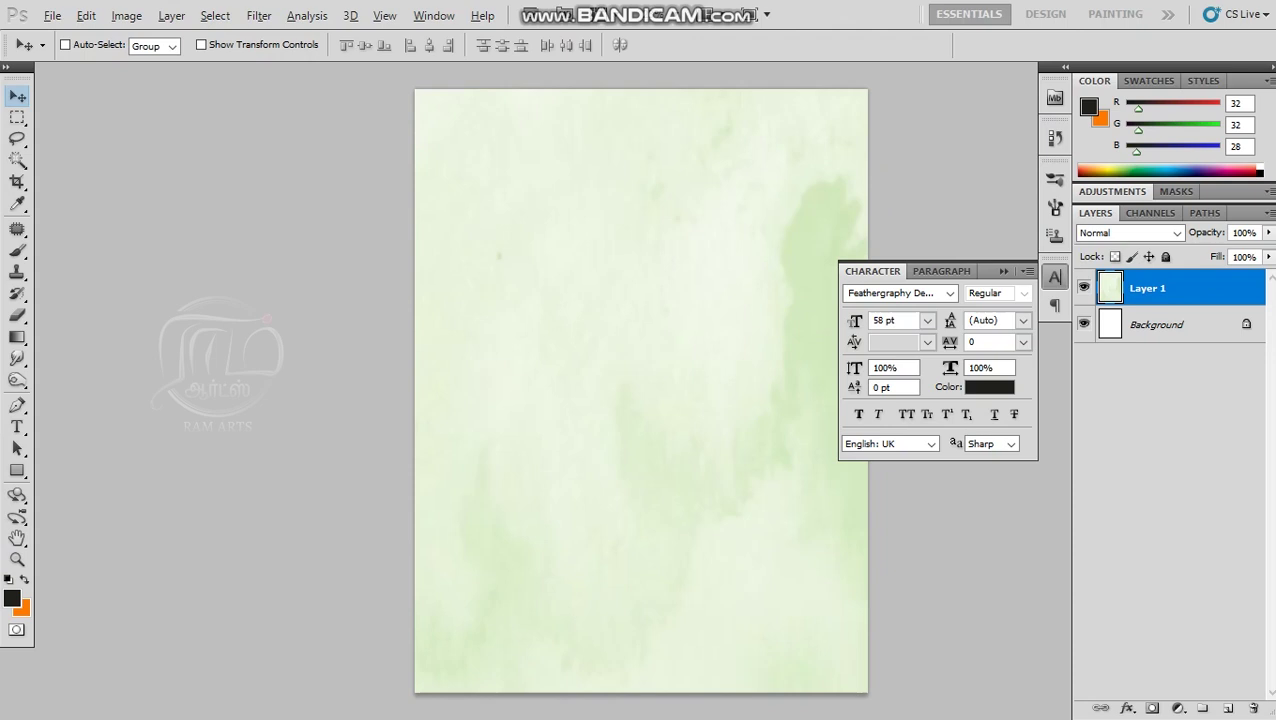
{"action": "left_click", "coordinate": [258, 15]}
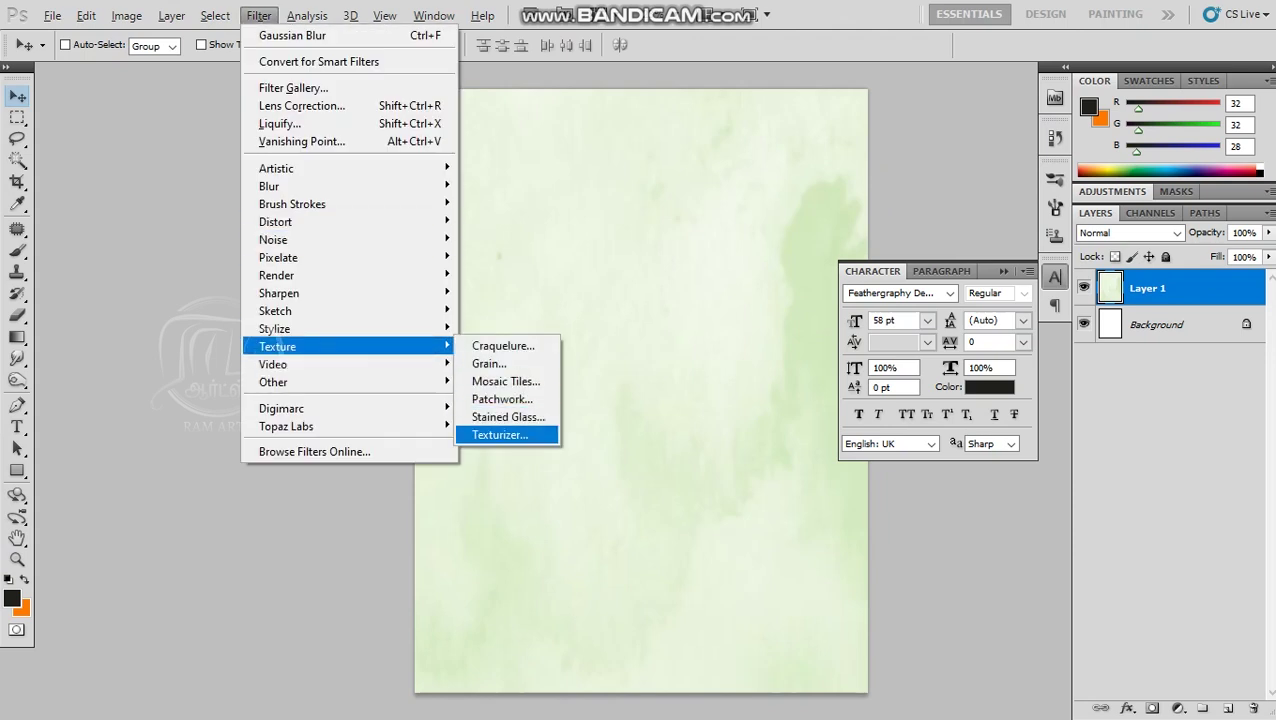
Step: Apply Texturizer with Sandstone texture, Scaling 76 and Relief 3
{"action": "left_click", "coordinate": [500, 435]}
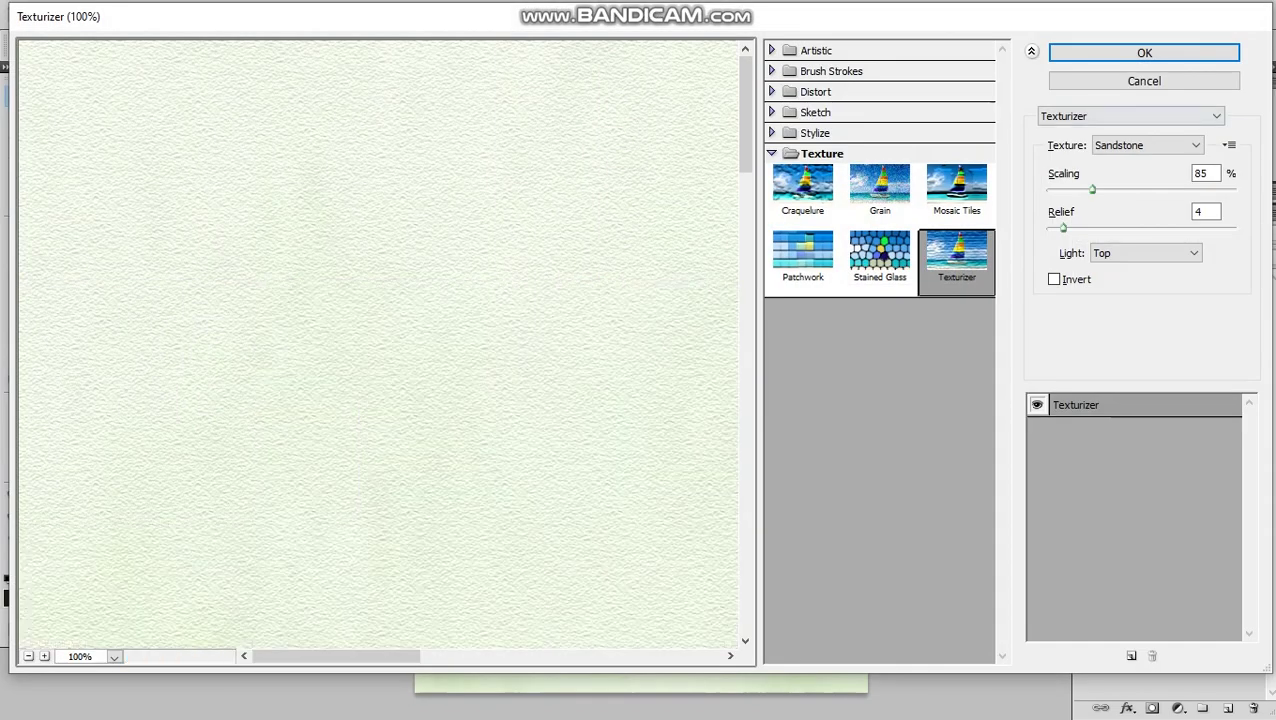
{"action": "left_click", "coordinate": [1147, 145]}
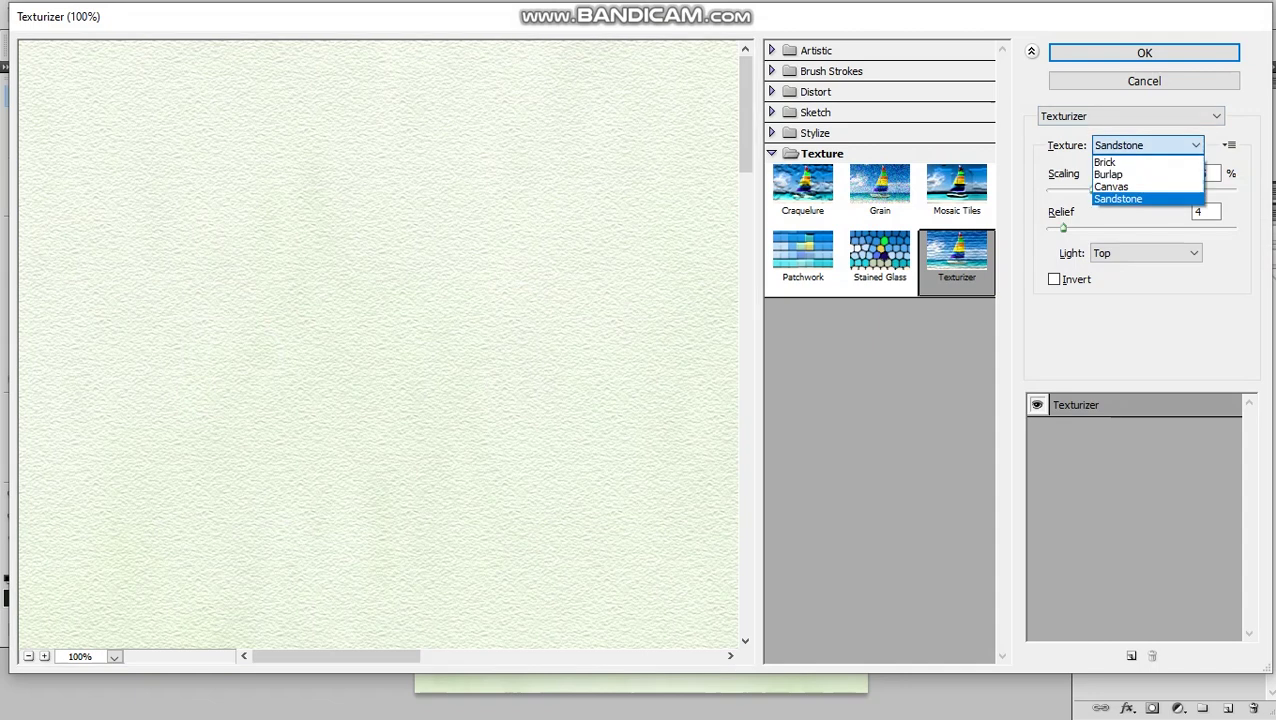
{"action": "key", "text": "Return"}
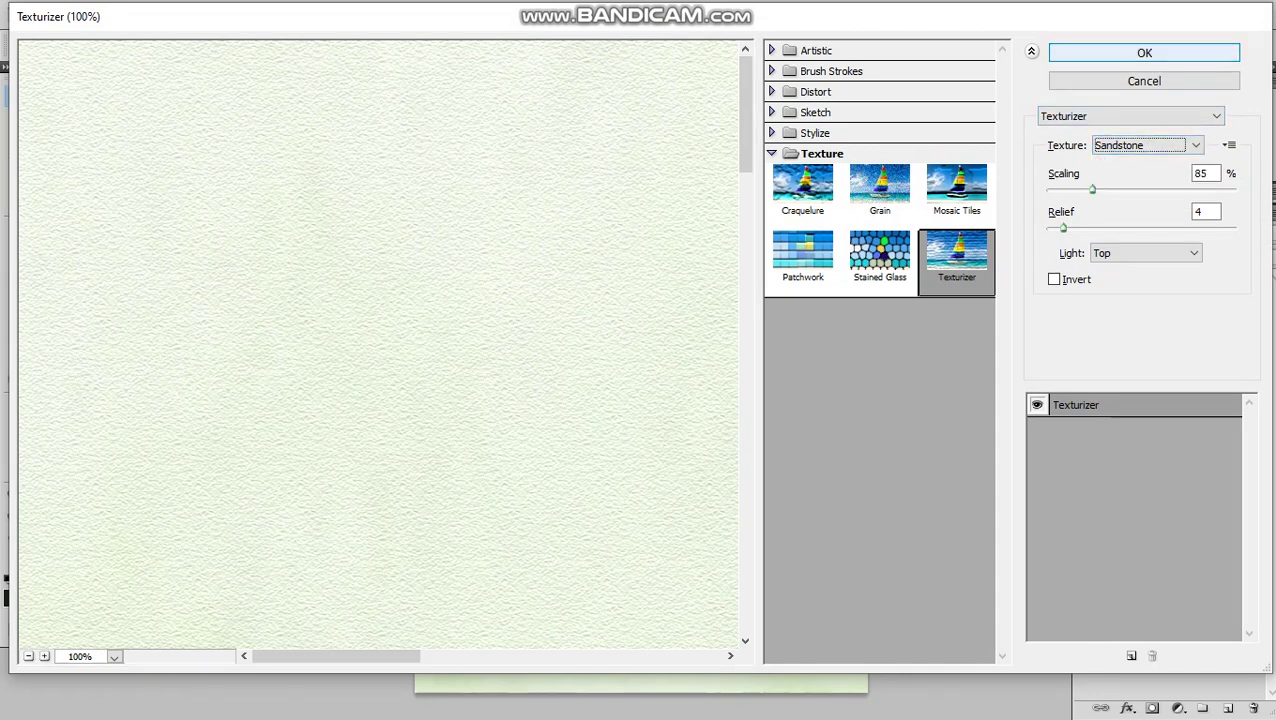
{"action": "key", "text": "Tab"}
{"action": "key", "text": "Down"}
{"action": "key", "text": "Down"}
{"action": "key", "text": "Down"}
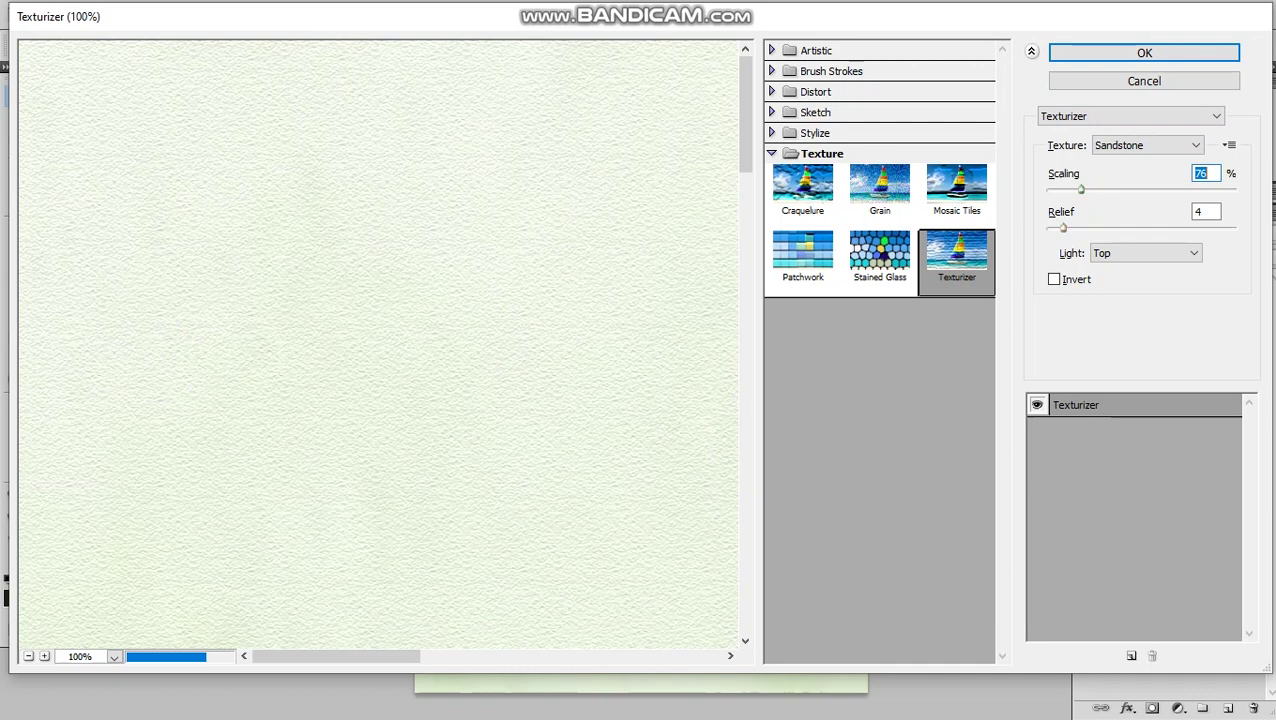
{"action": "key", "text": "Tab"}
{"action": "key", "text": "Down"}
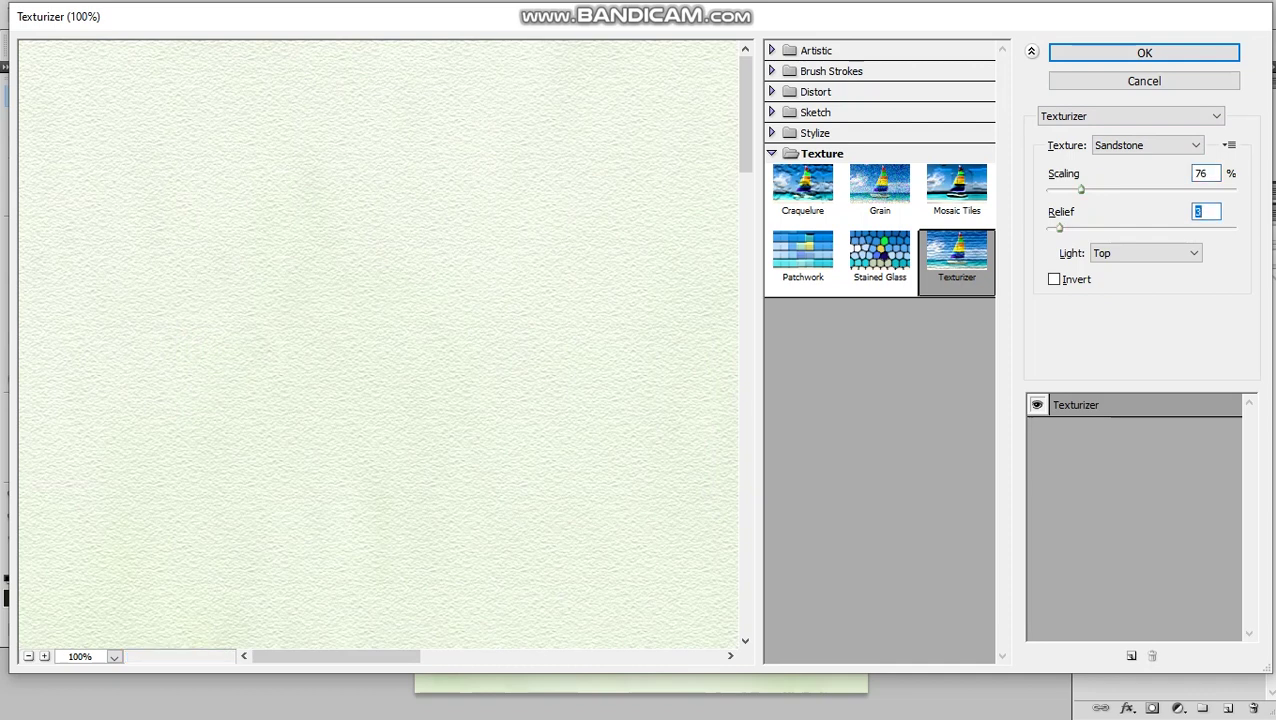
{"action": "key", "text": "Return"}
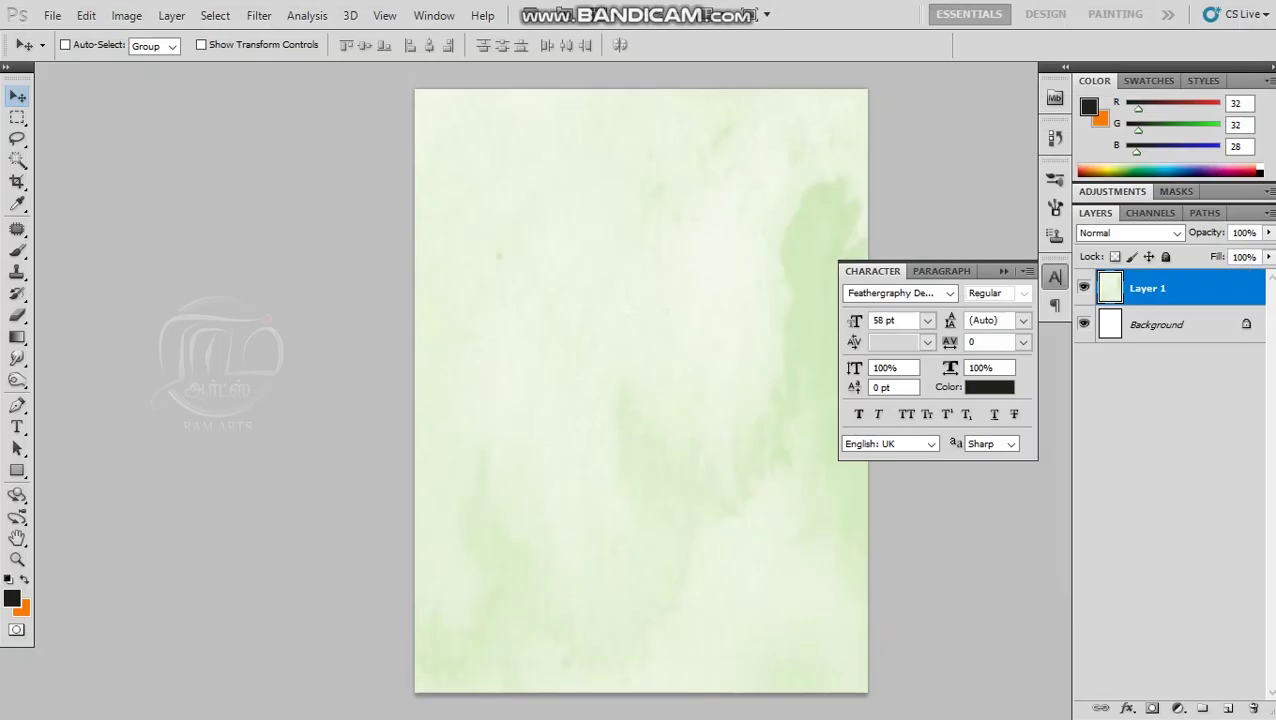
Step: Inspect the new texture at actual pixels, then fit the whole page back in view
{"action": "key", "text": "z"}
{"action": "left_click", "coordinate": [733, 297]}
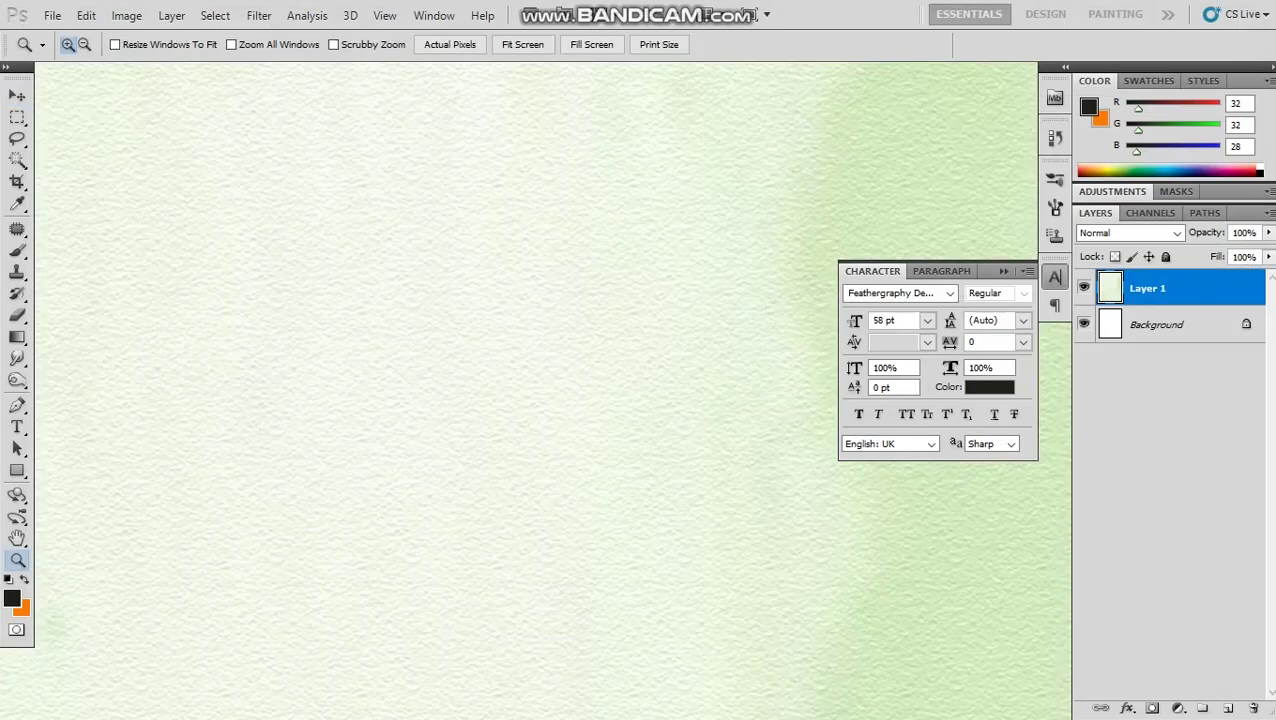
{"action": "right_click", "coordinate": [733, 297]}
{"action": "left_click", "coordinate": [795, 327]}
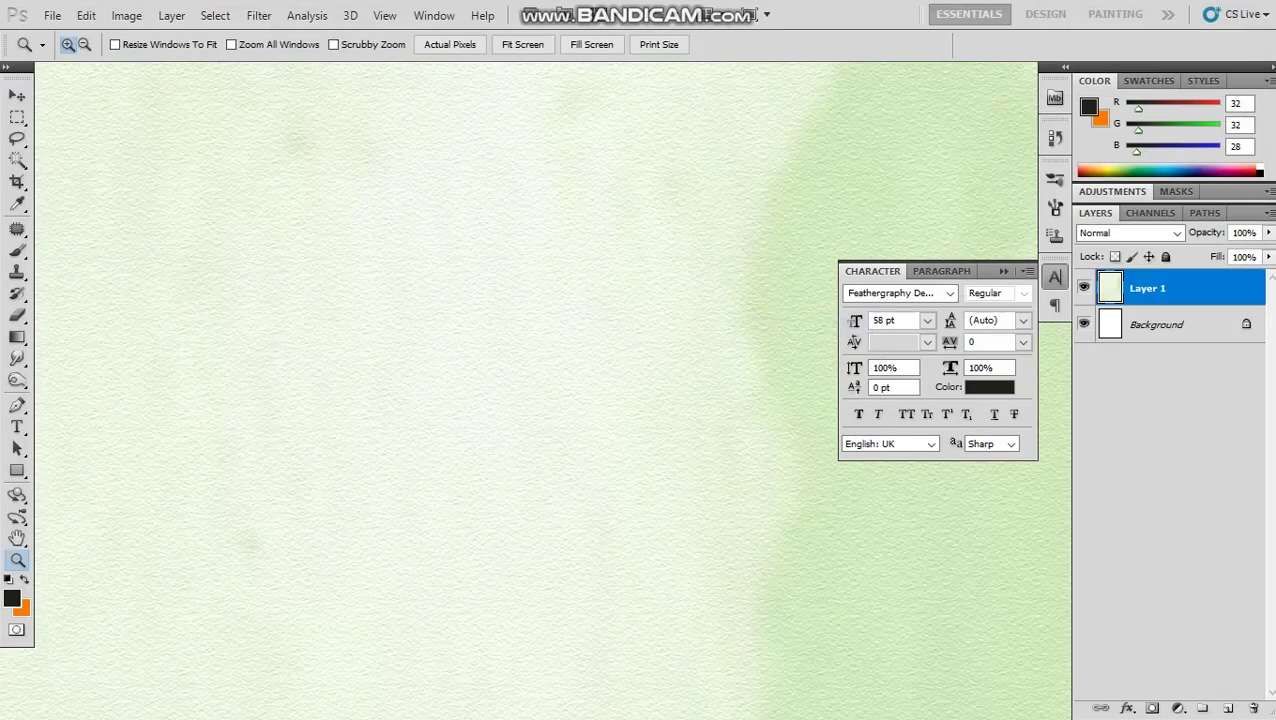
{"action": "key", "text": "ctrl+0"}
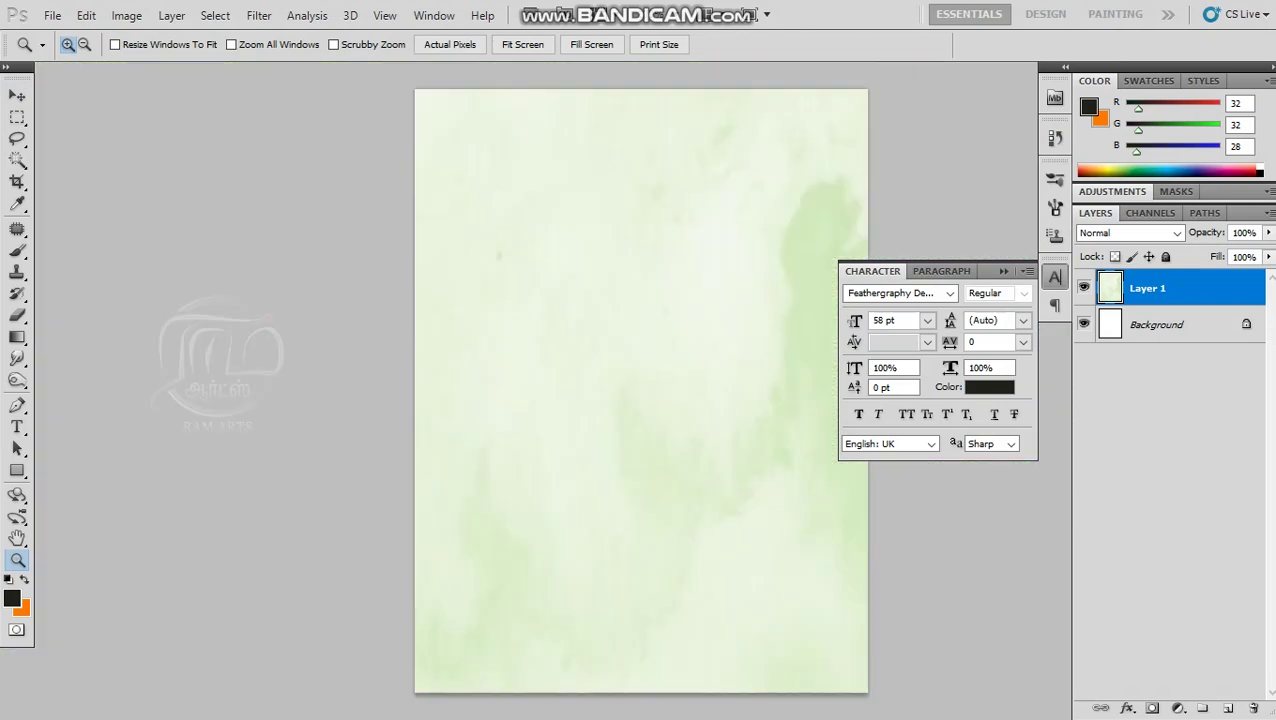
{"action": "key", "text": "v"}
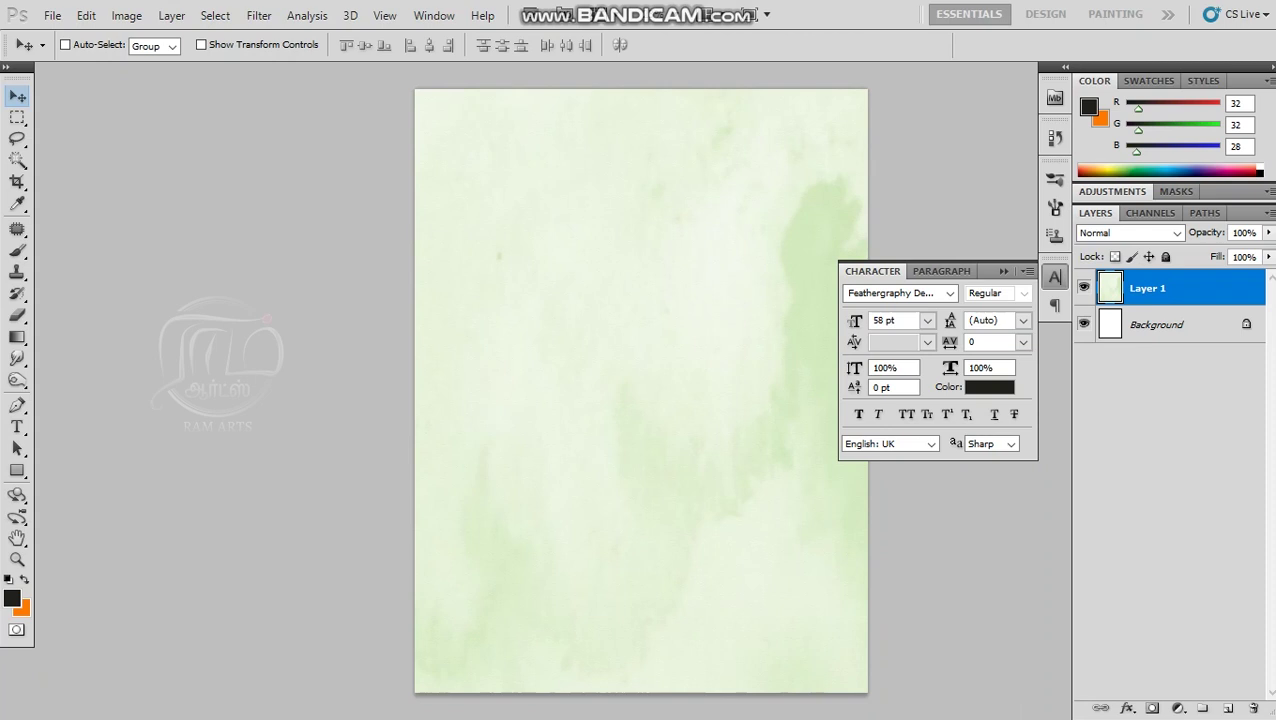
Step: Open pngwing.com (5) from New Volume (E:) > video > New folder
{"action": "key", "text": "ctrl+o"}
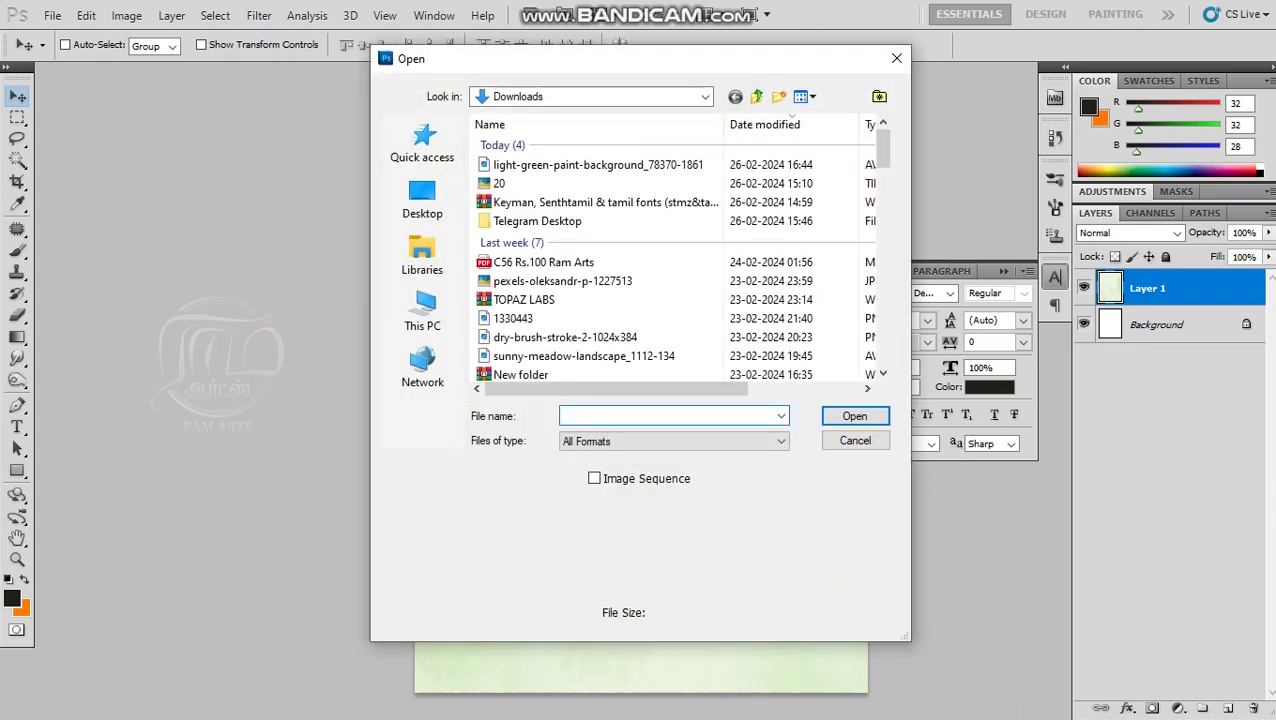
{"action": "left_click", "coordinate": [422, 305]}
{"action": "left_click_drag", "start_coordinate": [881, 185], "coordinate": [881, 314]}
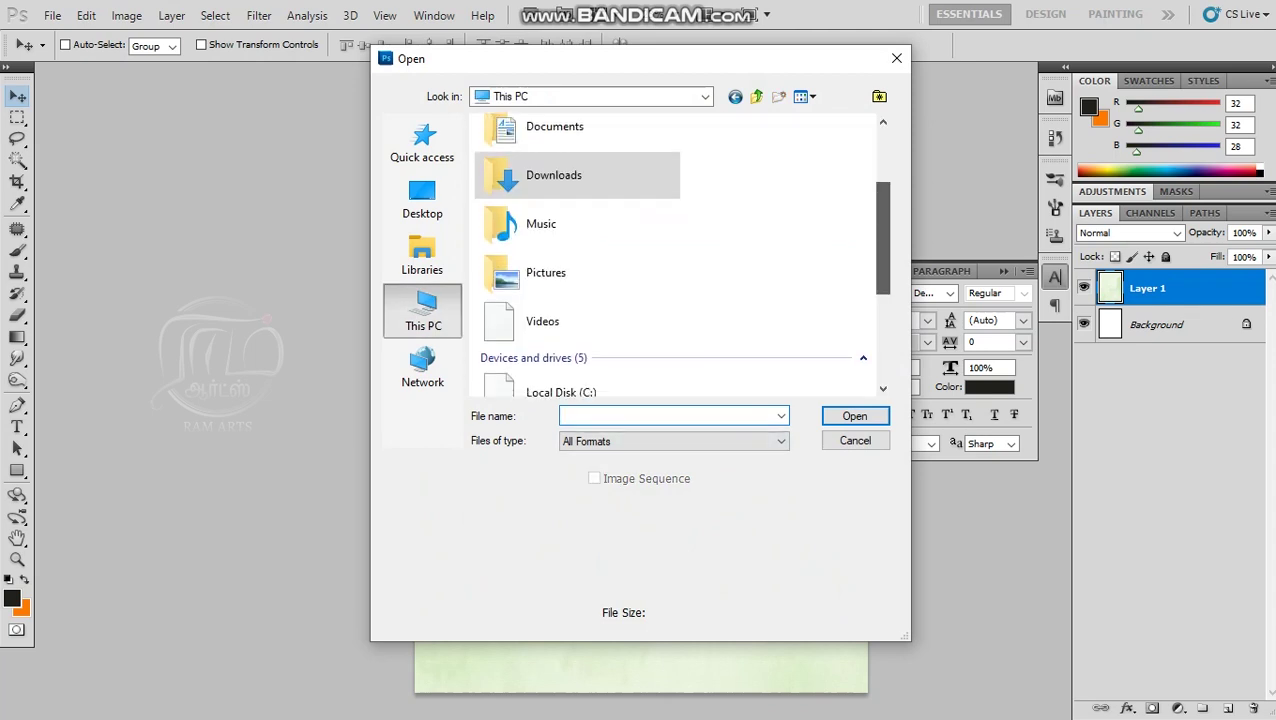
{"action": "double_click", "coordinate": [540, 295]}
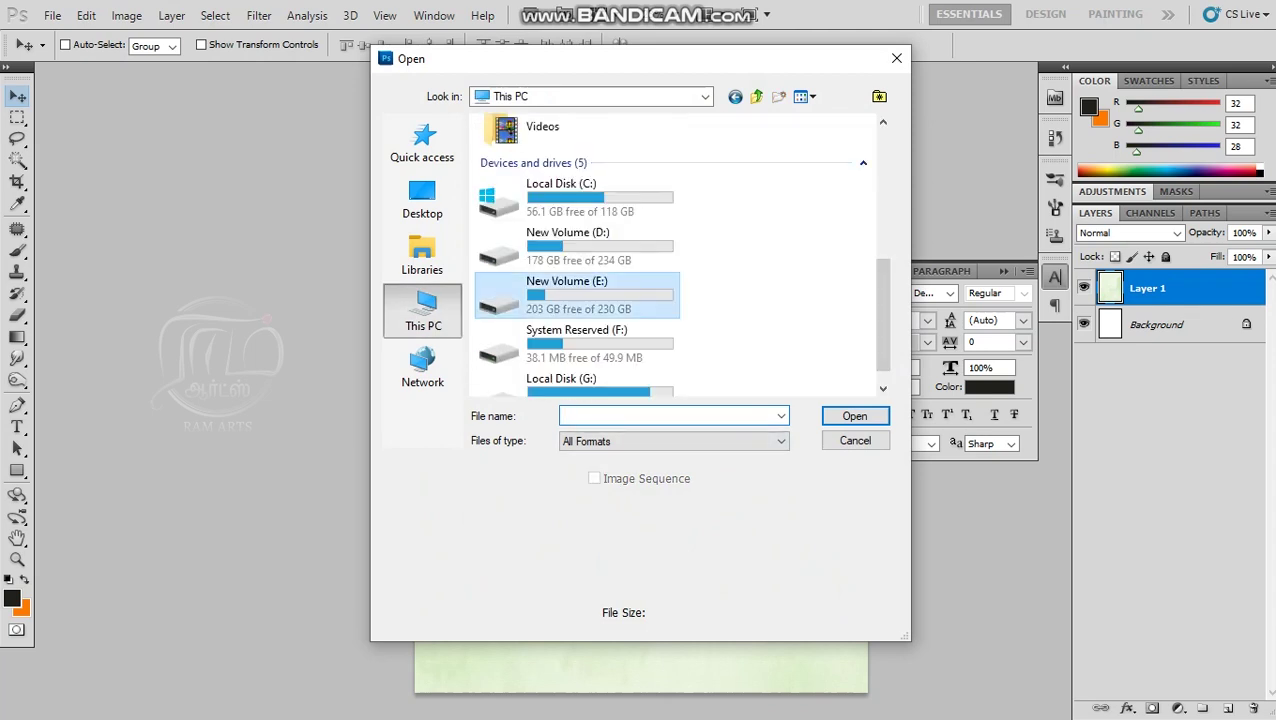
{"action": "double_click", "coordinate": [619, 310]}
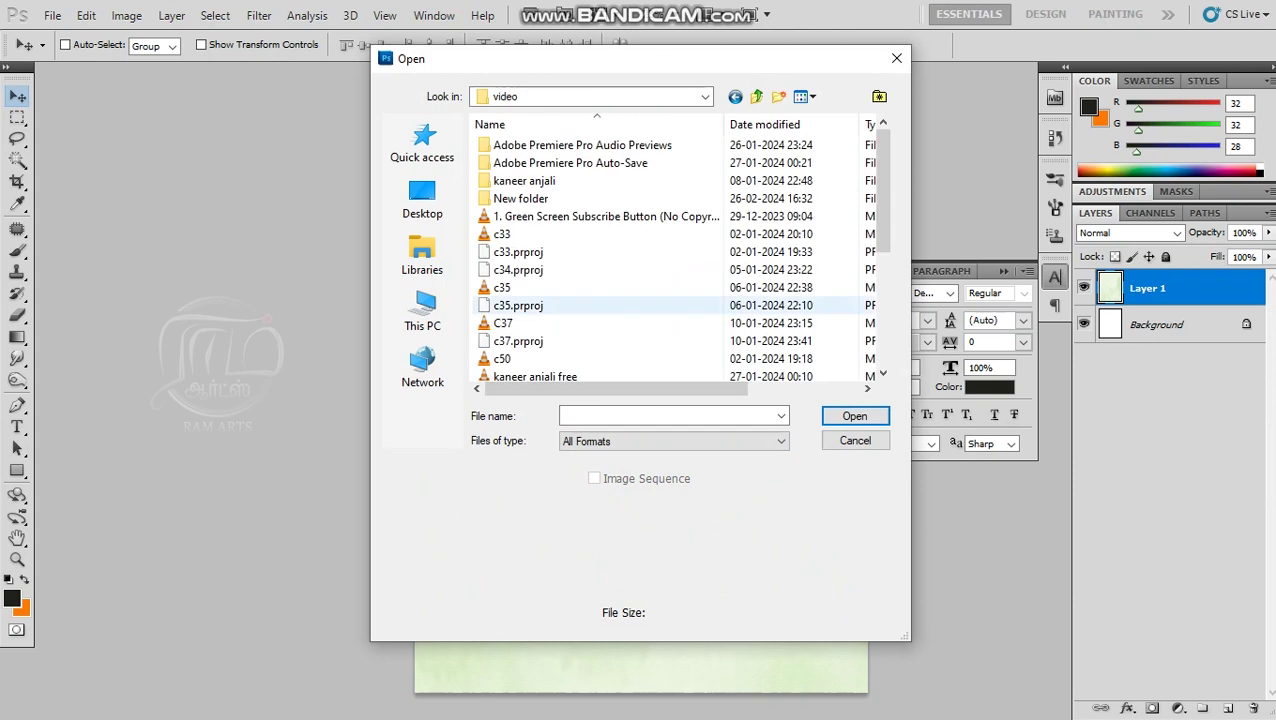
{"action": "double_click", "coordinate": [520, 198]}
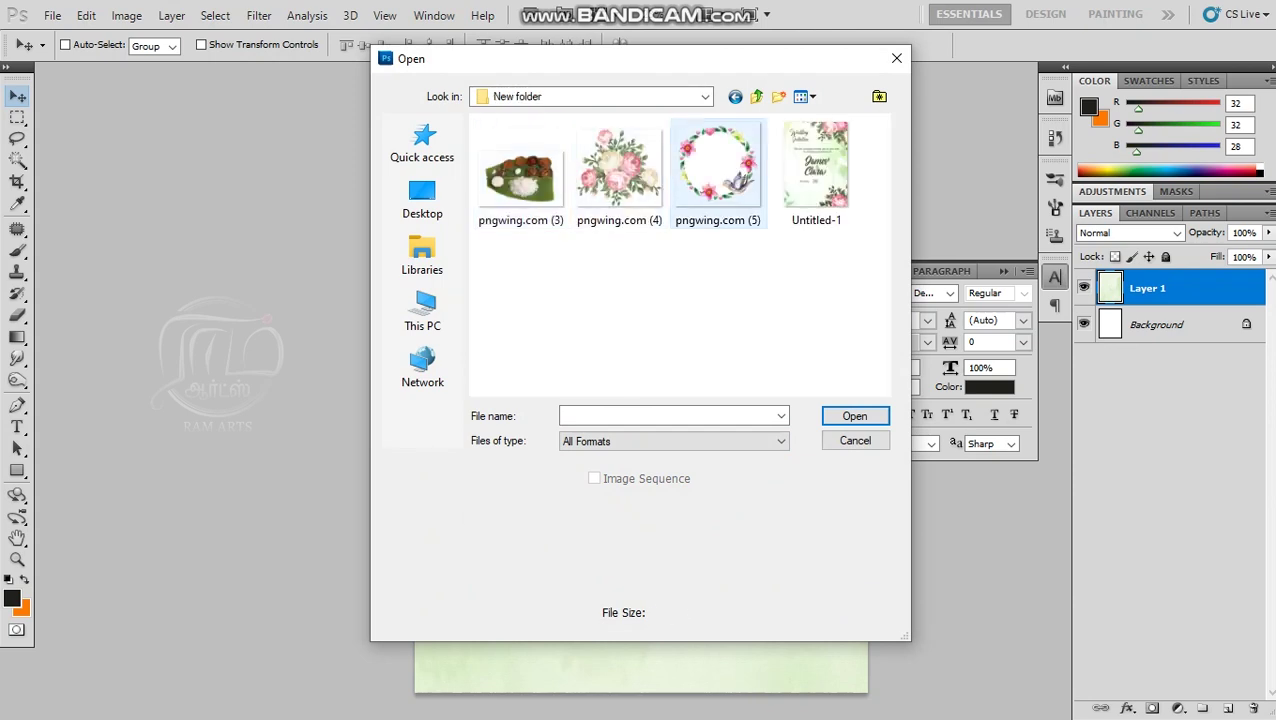
{"action": "double_click", "coordinate": [715, 168]}
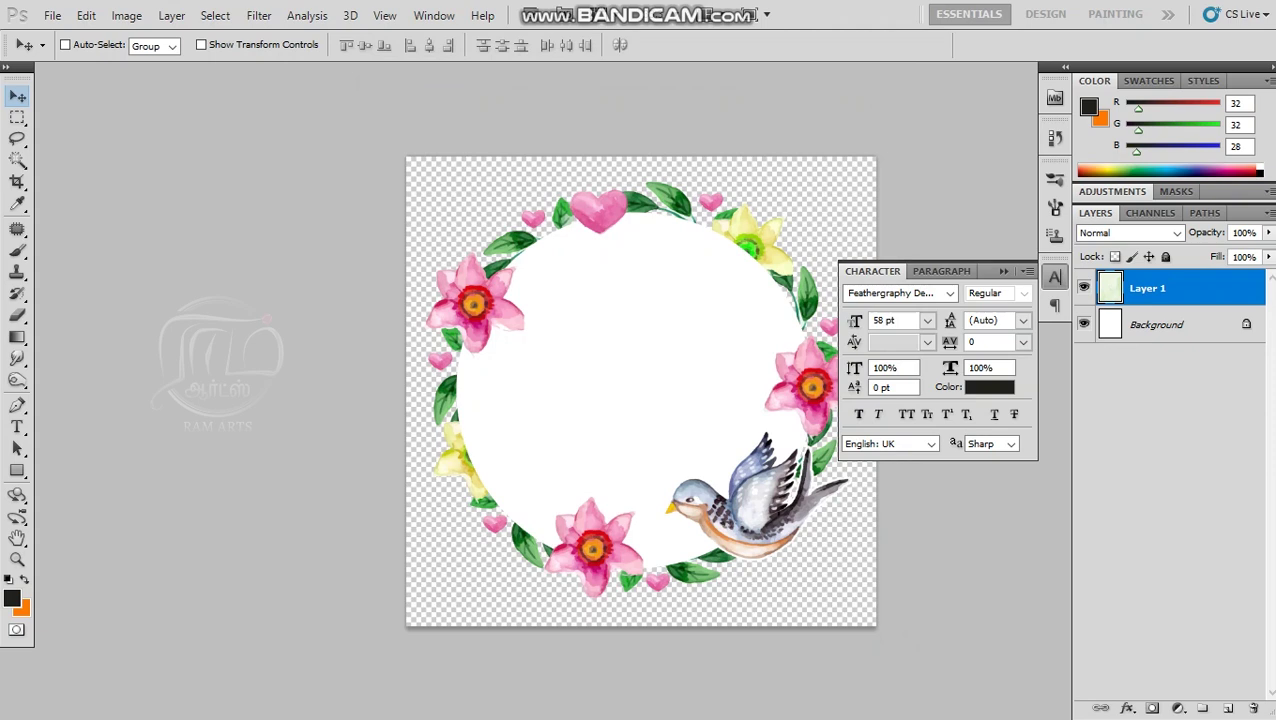
Step: Bring the wreath artwork from pngwing.com (5) onto the green card
{"action": "key", "text": "ctrl+z"}
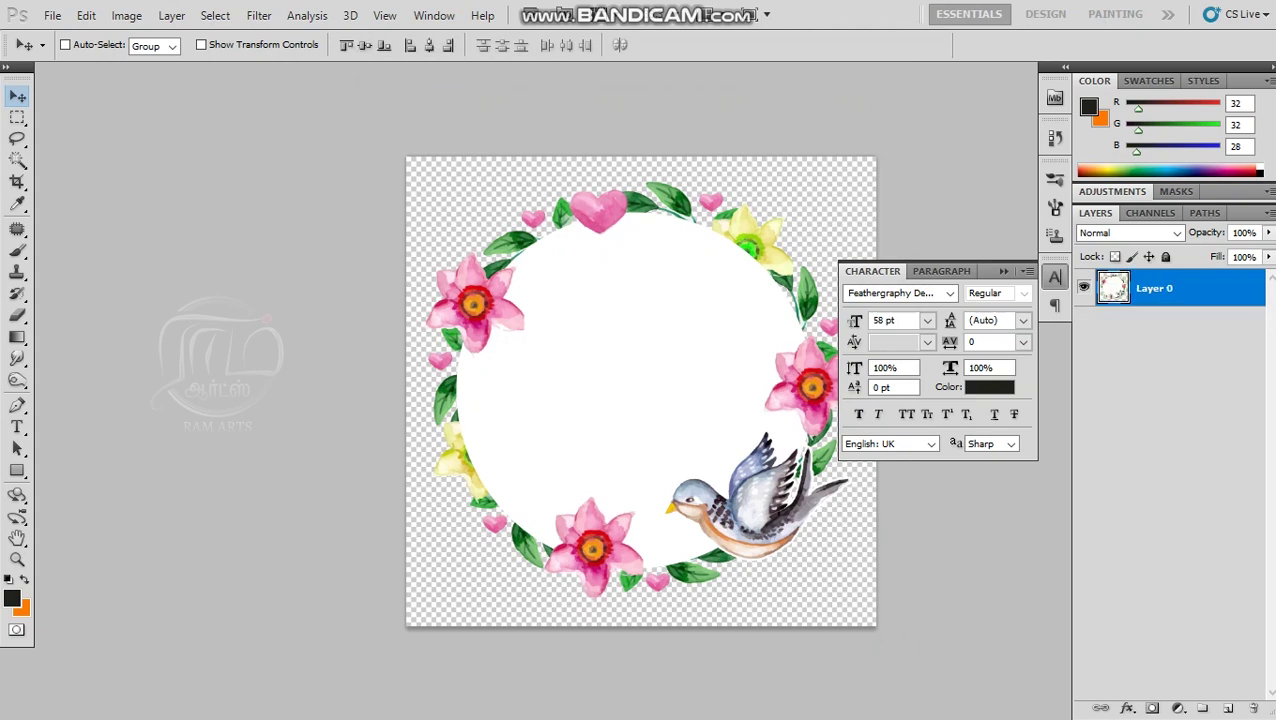
{"action": "key", "text": "ctrl+z"}
{"action": "key", "text": "ctrl+w"}
{"action": "key", "text": "Escape"}
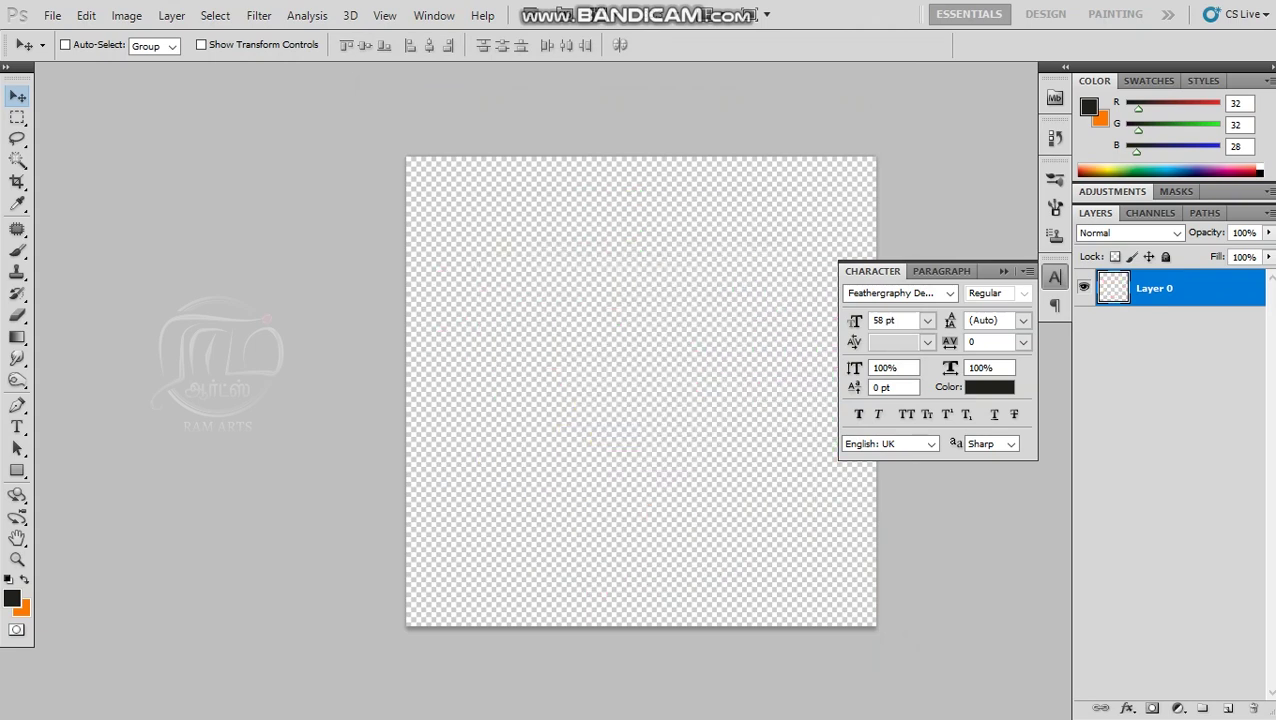
{"action": "key", "text": "ctrl+alt+z"}
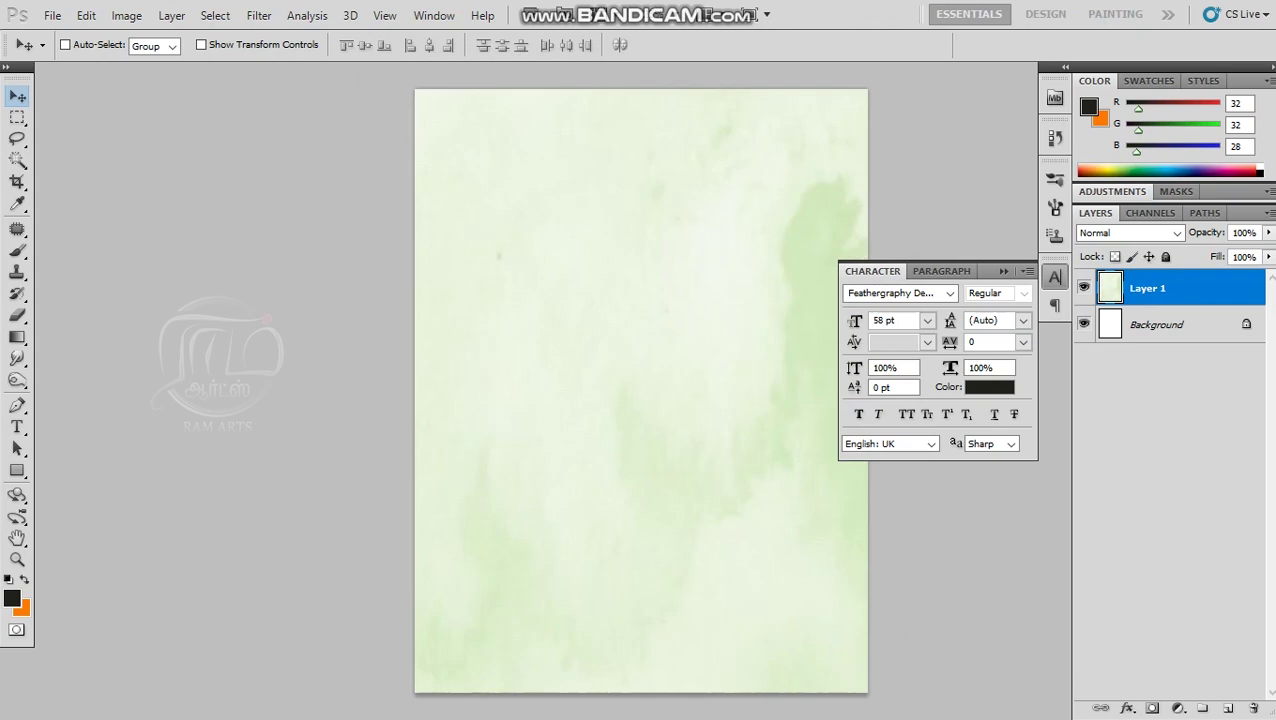
{"action": "key", "text": "ctrl+shift+z"}
{"action": "key", "text": "ctrl+shift+z"}
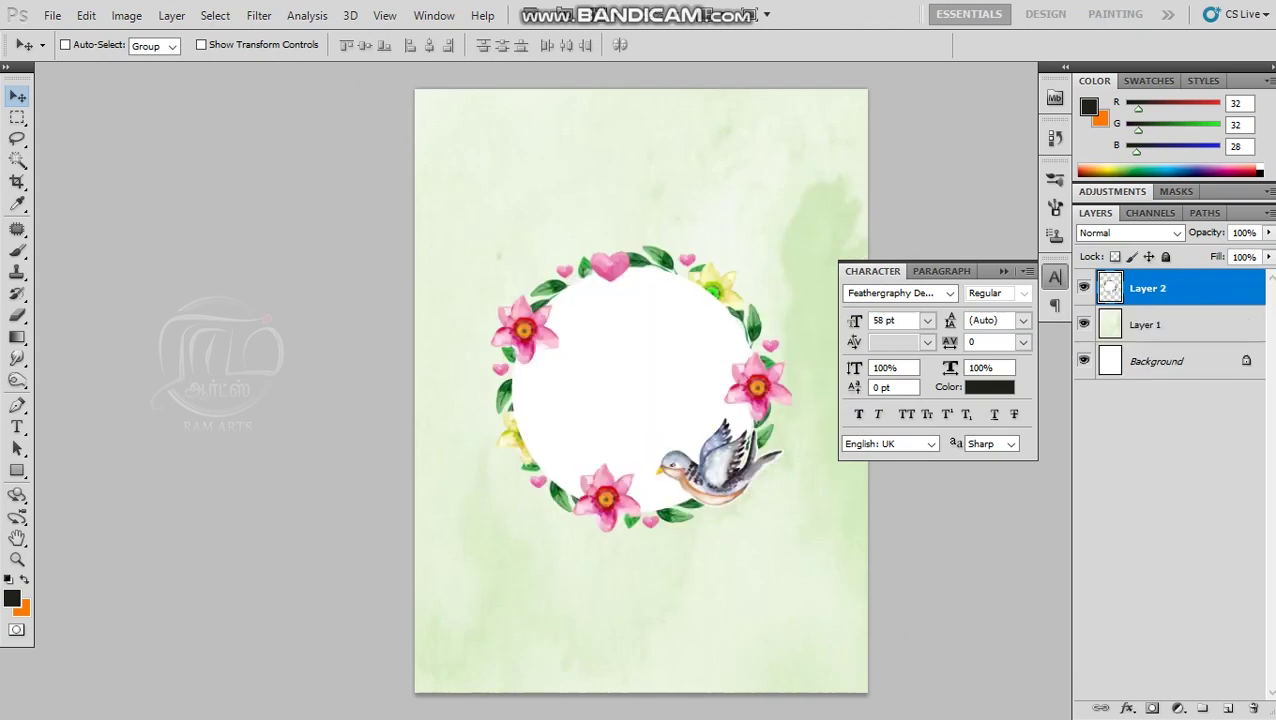
Step: Enlarge the wreath layer around the page centre with Free Transform and zoom in
{"action": "key", "text": "ctrl+a"}
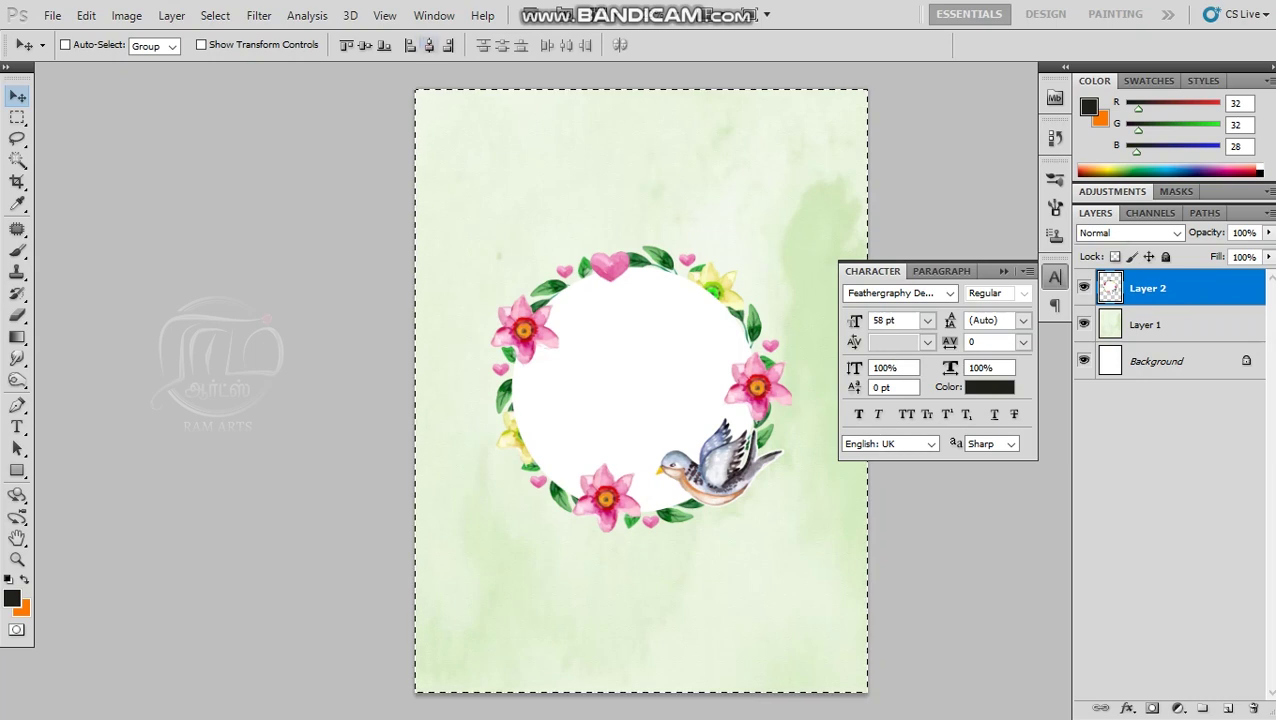
{"action": "key", "text": "Tab"}
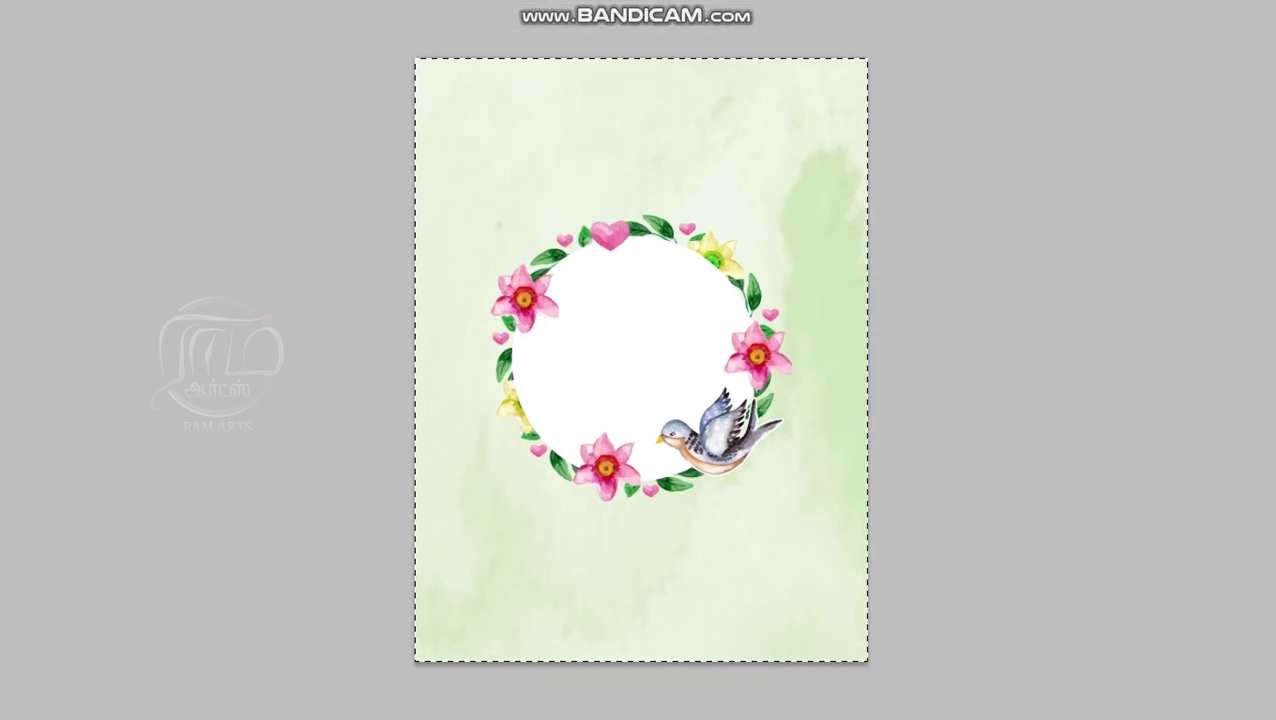
{"action": "key", "text": "ctrl+t"}
{"action": "left_click_drag", "start_coordinate": [793, 215], "coordinate": [818, 189]}
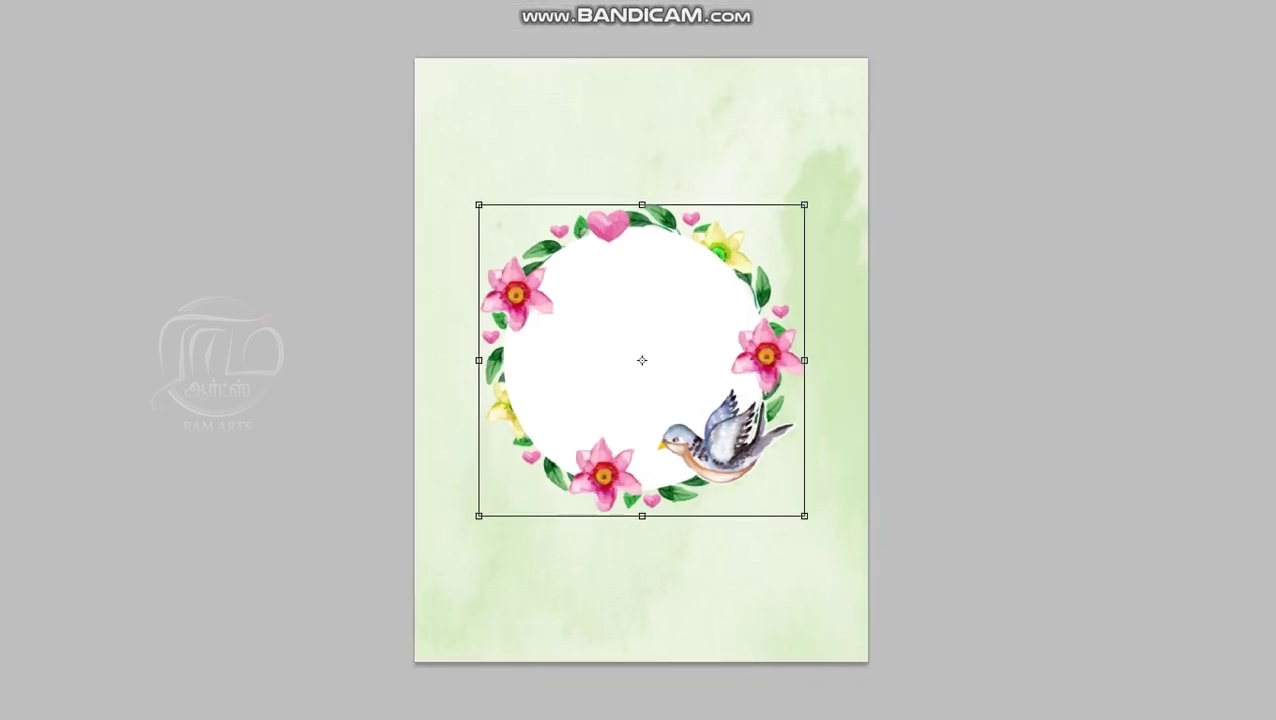
{"action": "key", "text": "Return"}
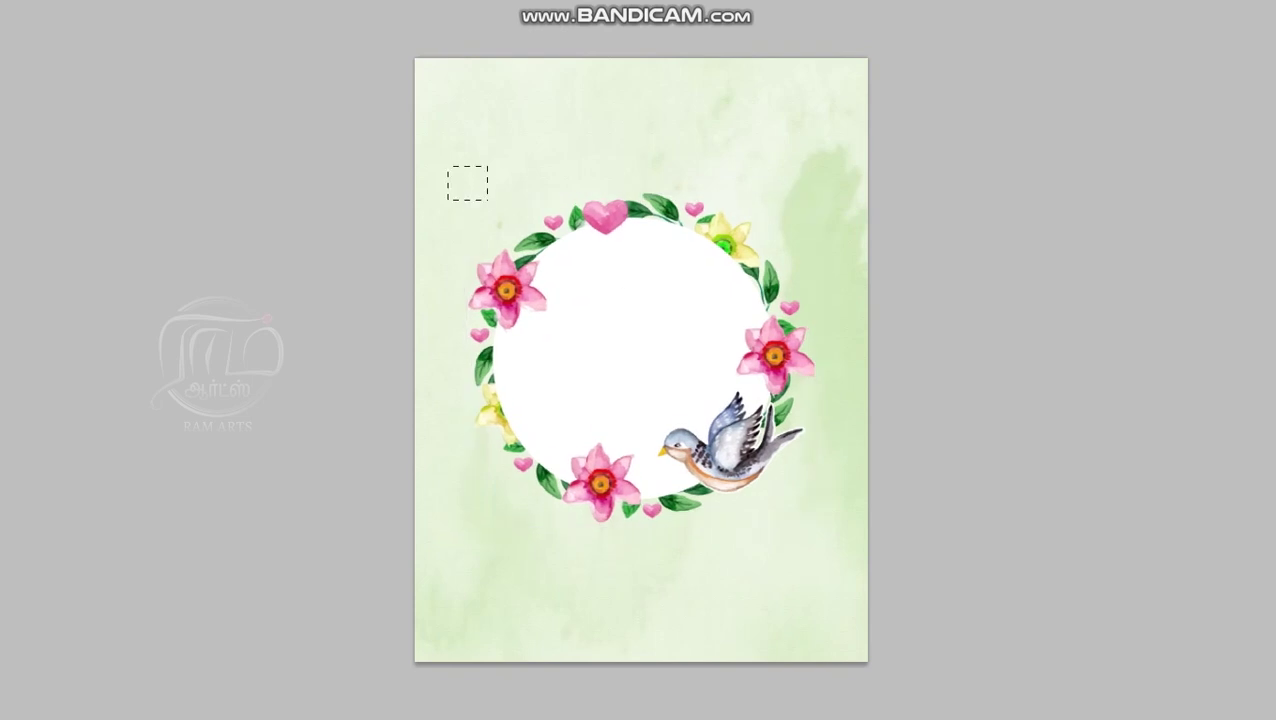
{"action": "key", "text": "ctrl+plus"}
{"action": "scroll", "coordinate": [608, 360], "scroll_direction": "up", "scroll_amount": 3}
{"action": "scroll", "coordinate": [608, 360], "scroll_direction": "down", "scroll_amount": 1}
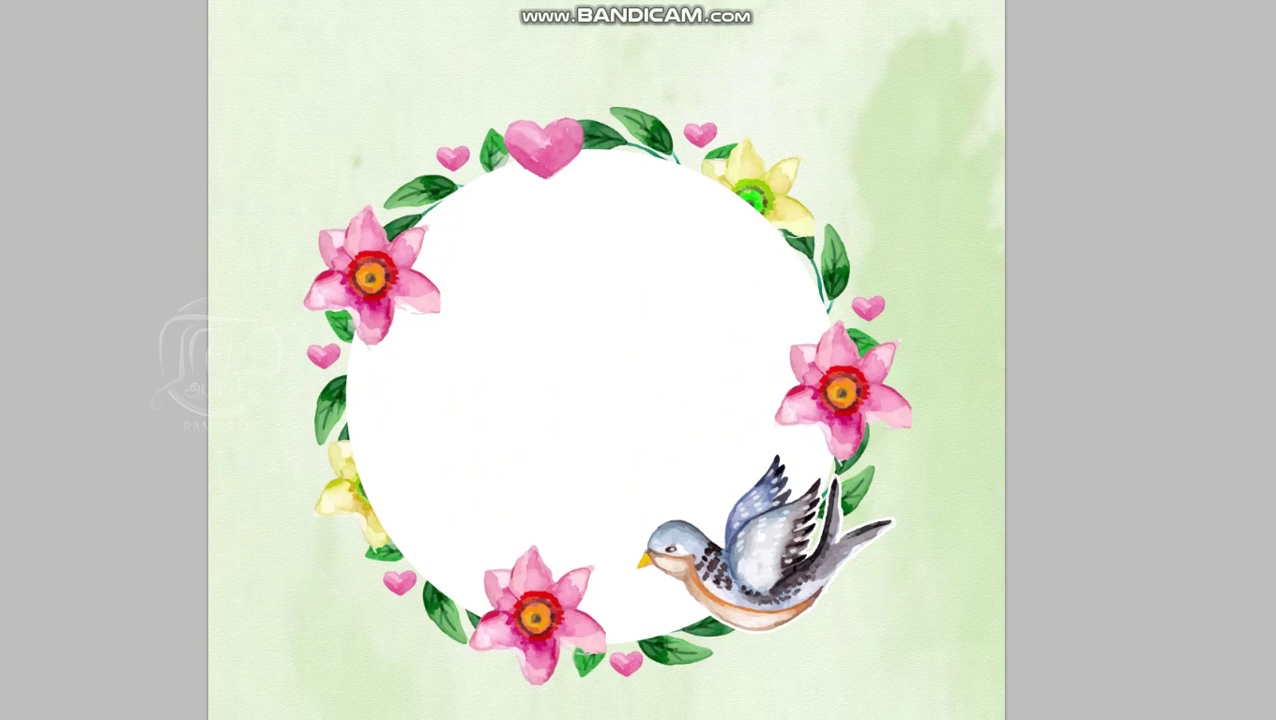
Step: In Color Balance, push the wreath's midtones fully toward green (+100)
{"action": "key", "text": "ctrl+b"}
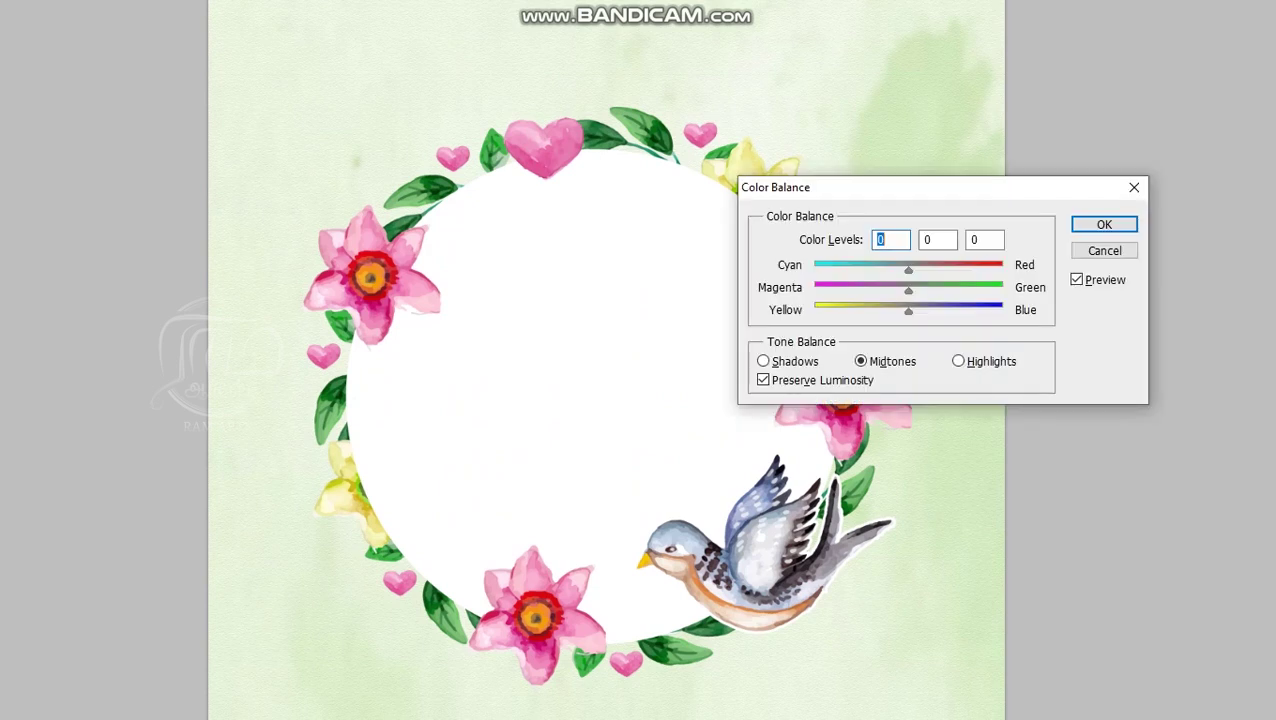
{"action": "left_click_drag", "start_coordinate": [908, 290], "coordinate": [926, 290]}
{"action": "key", "text": "Tab"}
{"action": "key", "text": "Up"}
{"action": "key", "text": "shift+Up"}
{"action": "key", "text": "shift+Up"}
{"action": "key", "text": "shift+Up"}
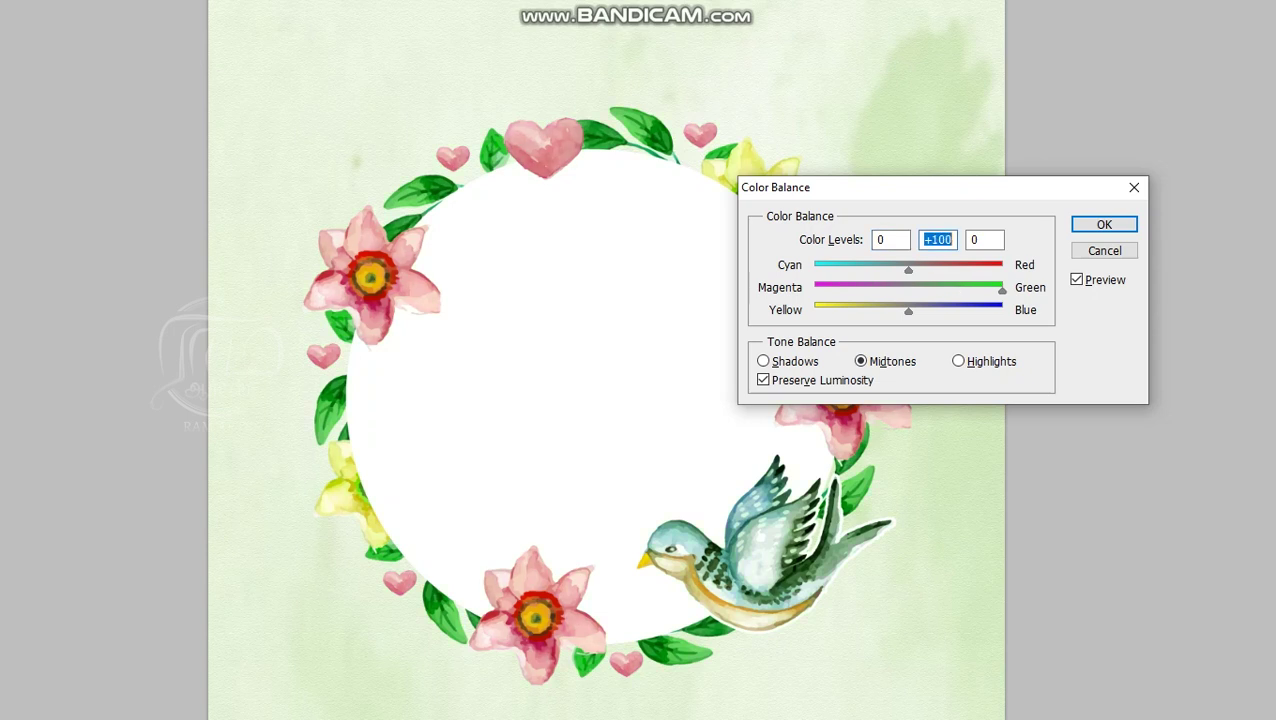
Step: Tint highlights green +37 and shadows green +11, apply, and review the card
{"action": "key", "text": "alt+h"}
{"action": "key", "text": "shift+Up"}
{"action": "key", "text": "shift+Up"}
{"action": "key", "text": "shift+Up"}
{"action": "key", "text": "Up"}
{"action": "key", "text": "Up"}
{"action": "key", "text": "Up"}
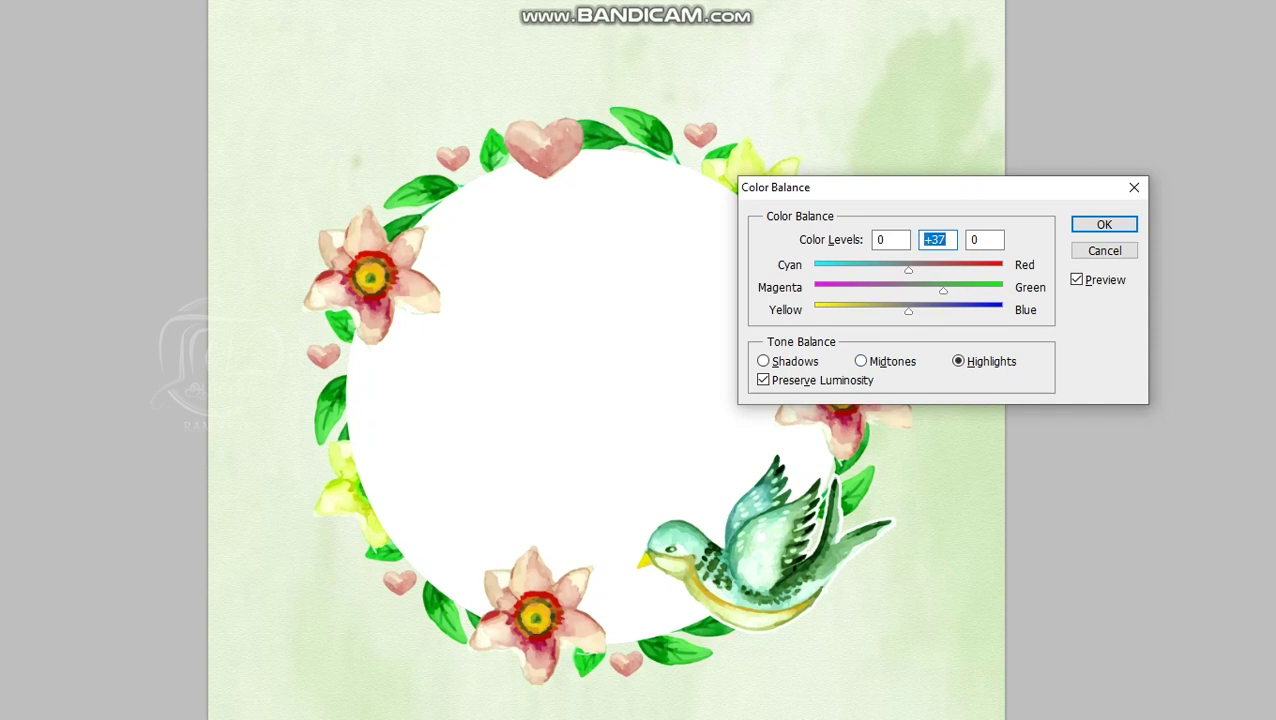
{"action": "key", "text": "alt+s"}
{"action": "key", "text": "shift+Up"}
{"action": "key", "text": "Up"}
{"action": "key", "text": "Return"}
{"action": "key", "text": "ctrl+0"}
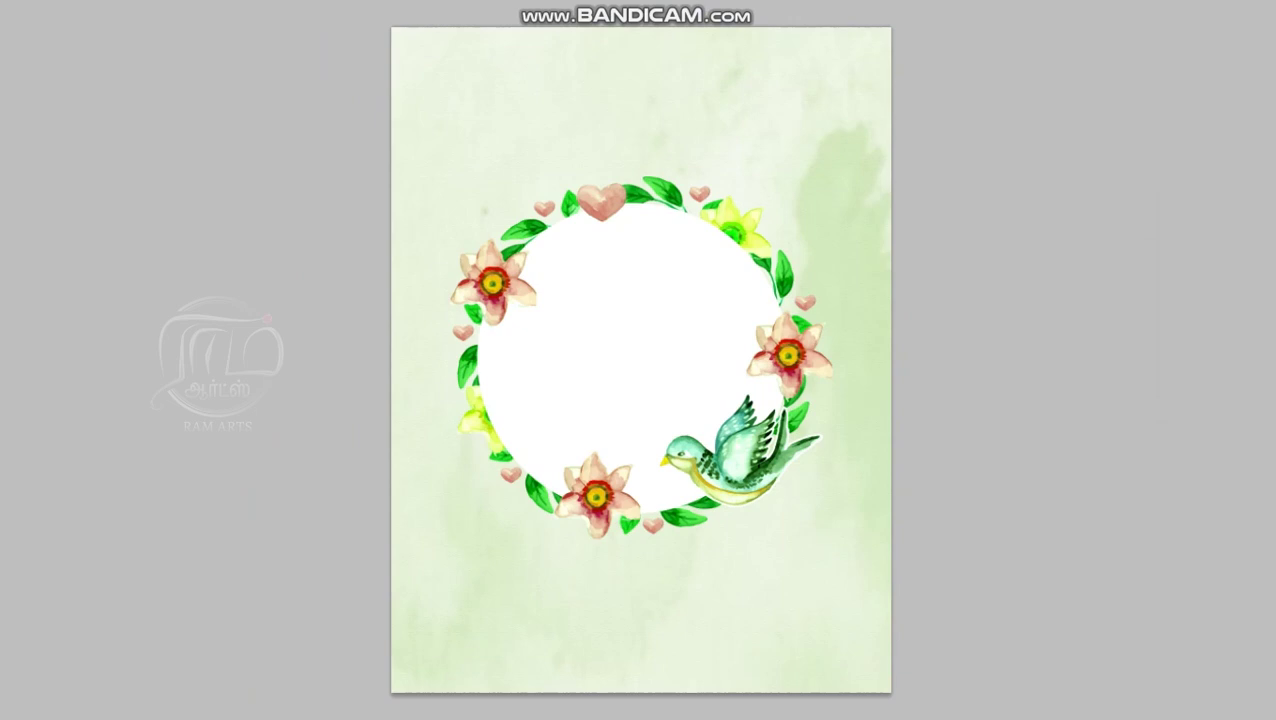
{"action": "key", "text": "ctrl+minus"}
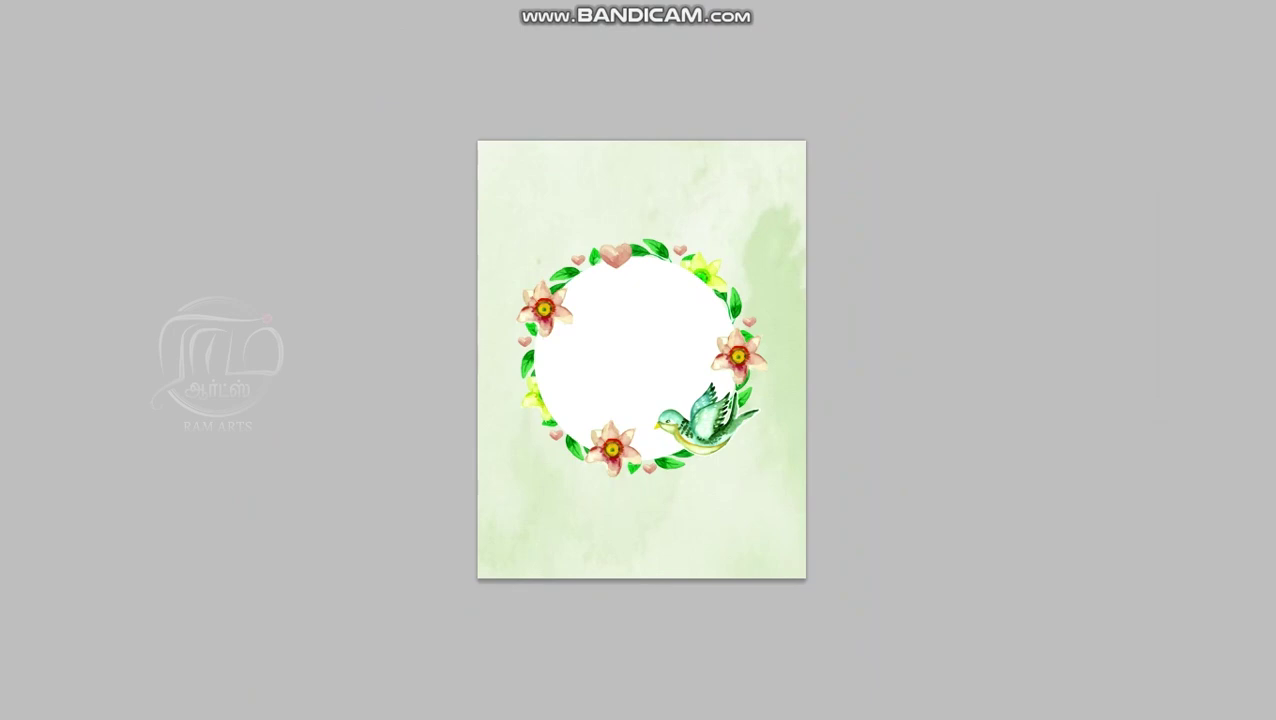
{"action": "key", "text": "ctrl+plus"}
{"action": "key", "text": "ctrl+plus"}
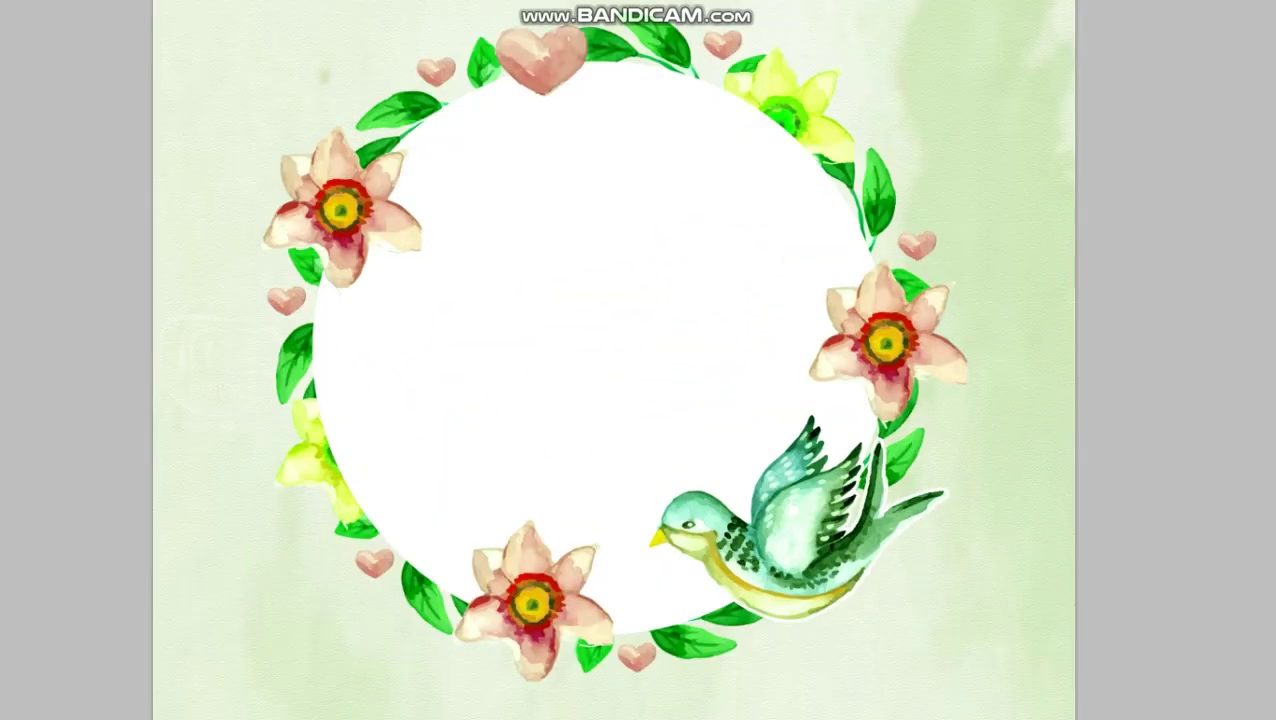
Step: Apply Levels with a 0.81 midtone value, then zoom to check the wreath
{"action": "key", "text": "ctrl+l"}
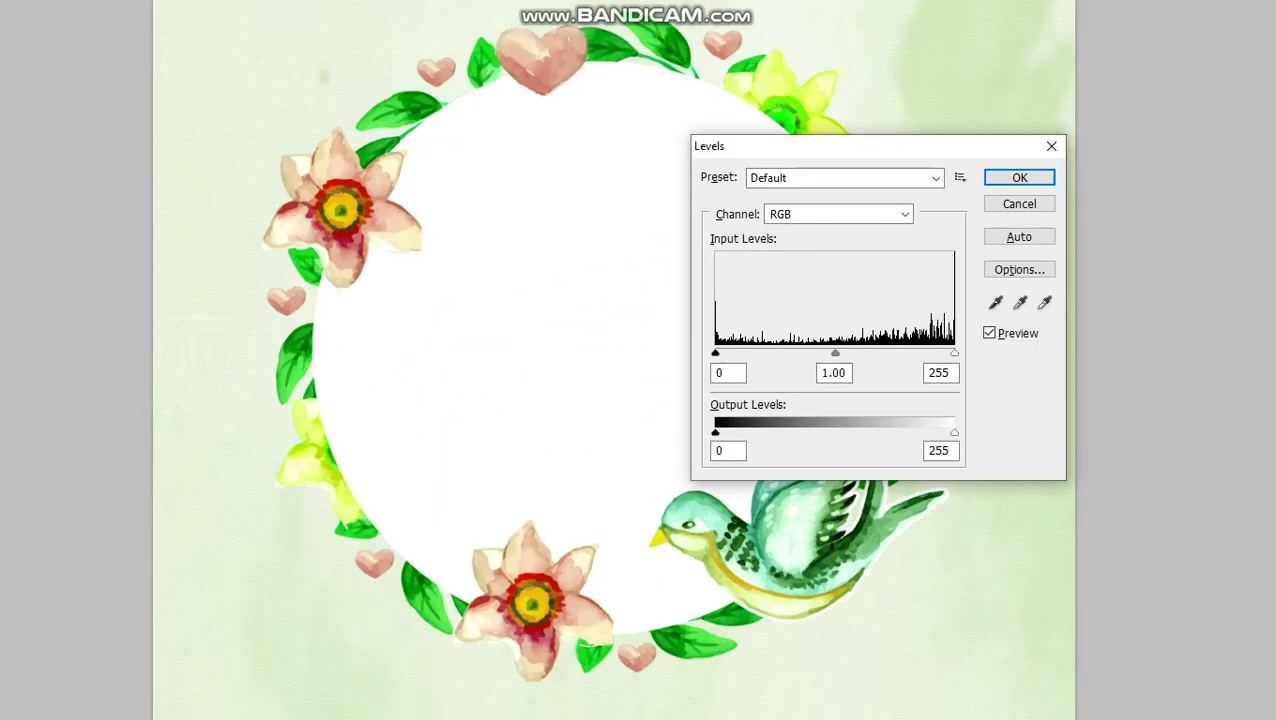
{"action": "type", "text": "0.87"}
{"action": "key", "text": "Down"}
{"action": "key", "text": "Down"}
{"action": "key", "text": "Down"}
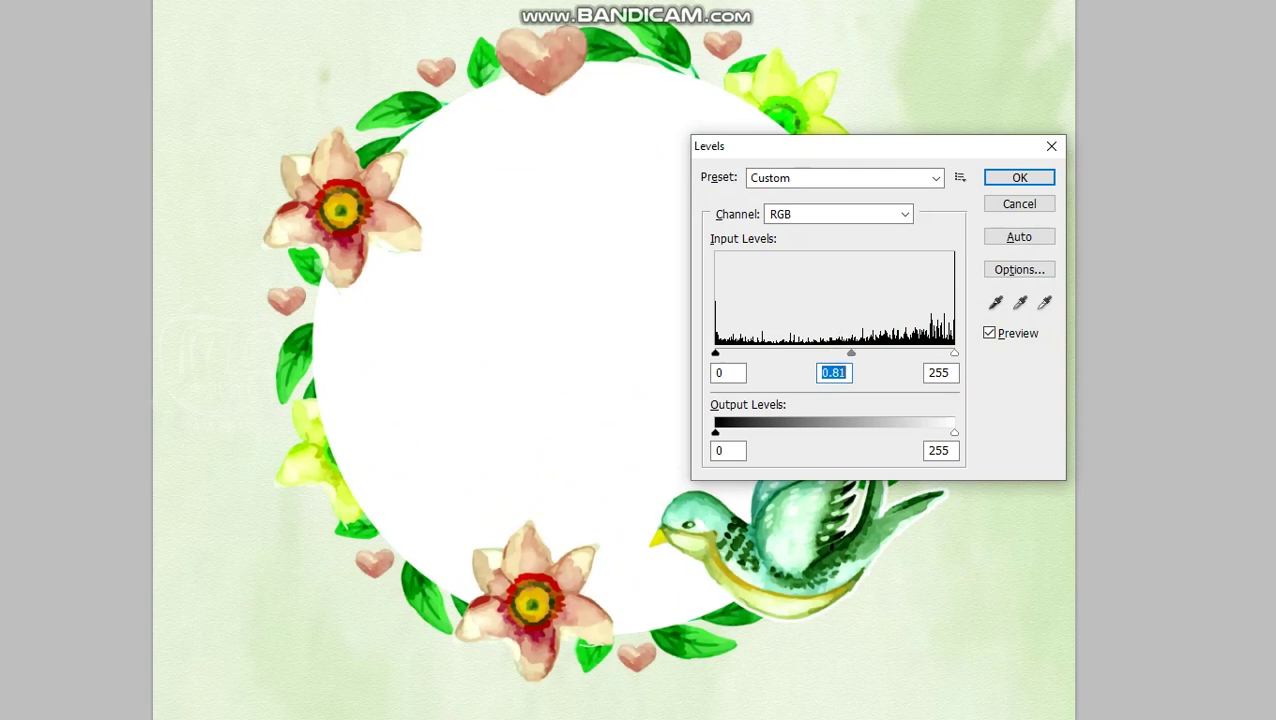
{"action": "key", "text": "Return"}
{"action": "key", "text": "ctrl+0"}
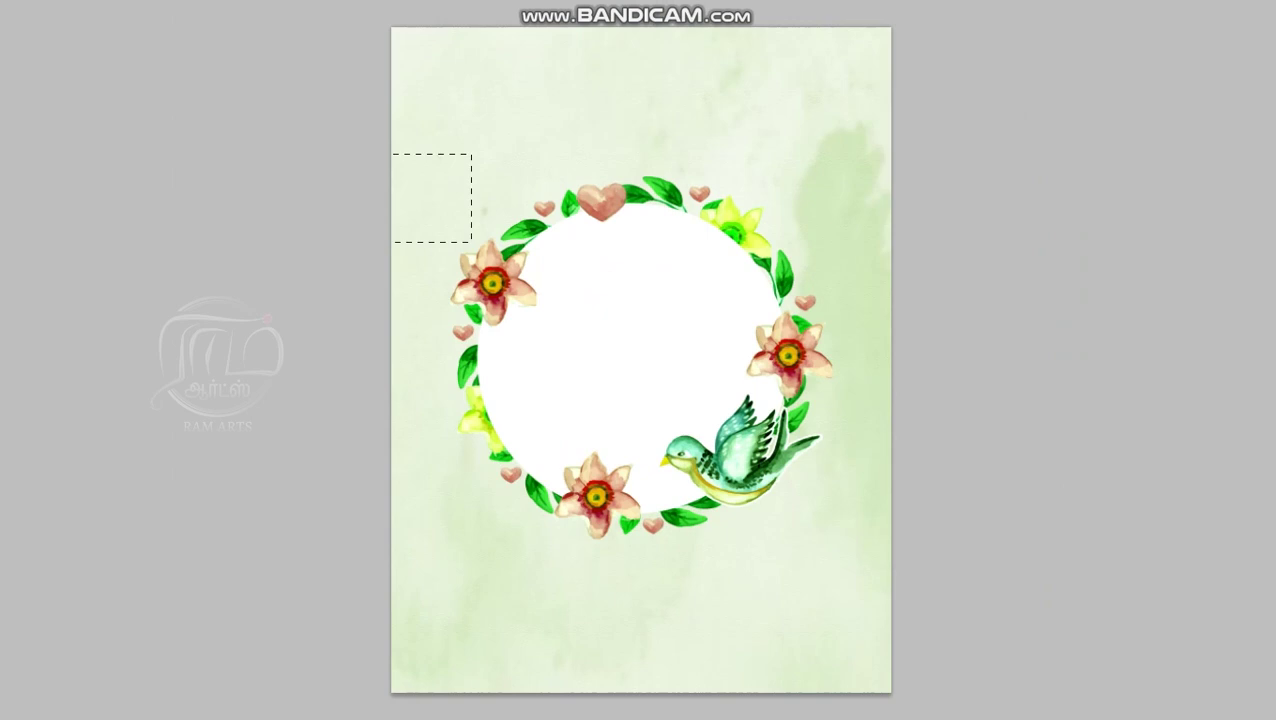
{"action": "key", "text": "ctrl+plus"}
{"action": "key", "text": "ctrl+minus"}
{"action": "key", "text": "ctrl+minus"}
Step: Zoom in on the wreath and type 'Save' at the circle's centre
{"action": "key", "text": "ctrl+plus"}
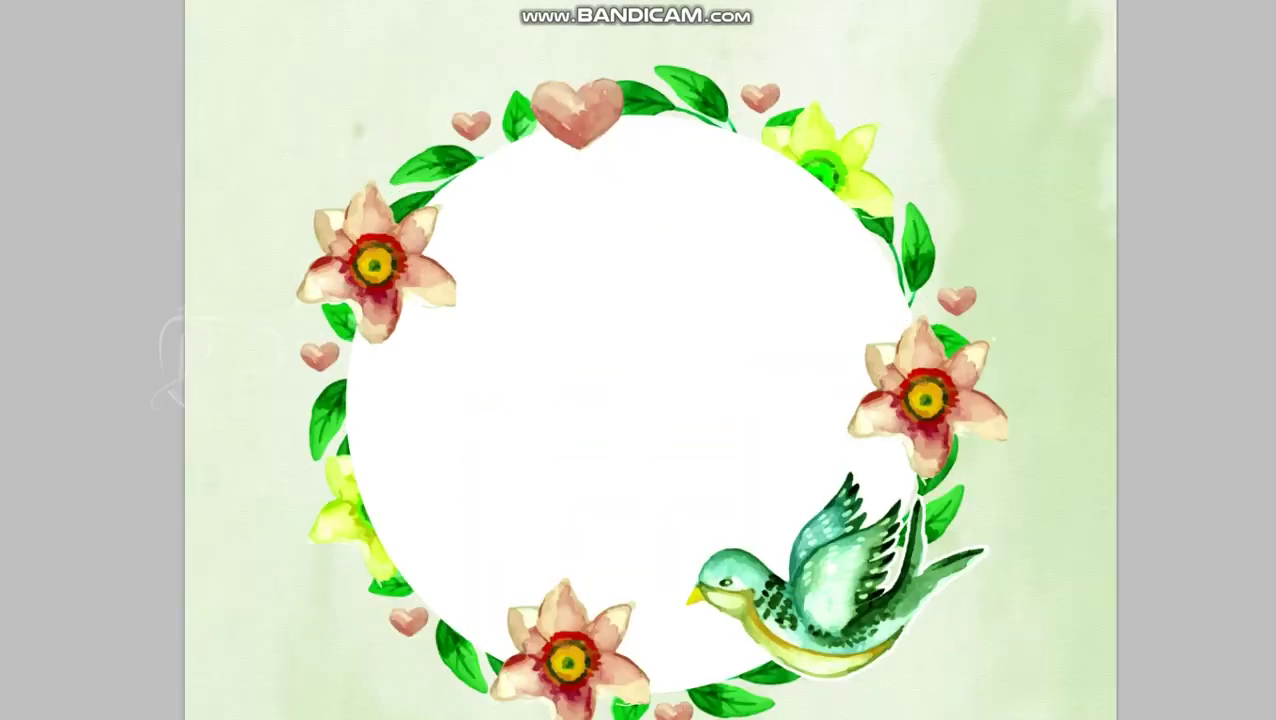
{"action": "key", "text": "ctrl+plus"}
{"action": "left_click", "coordinate": [665, 437]}
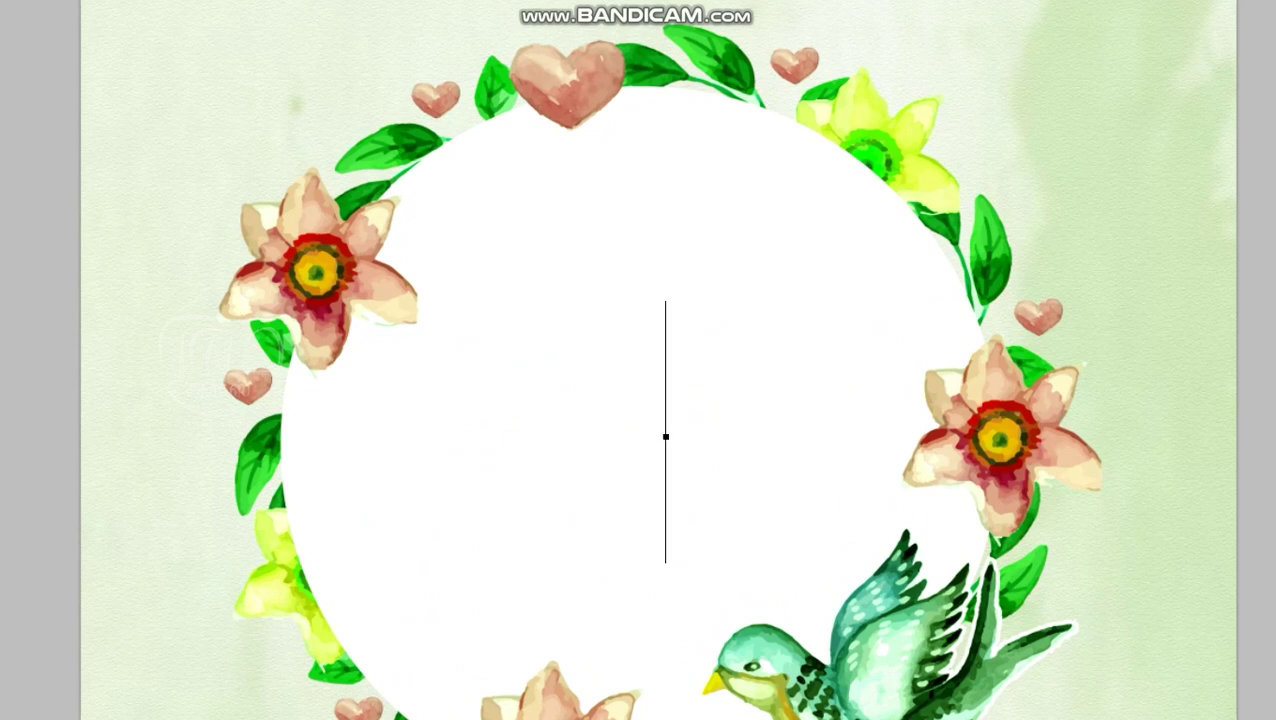
{"action": "type", "text": "Save"}
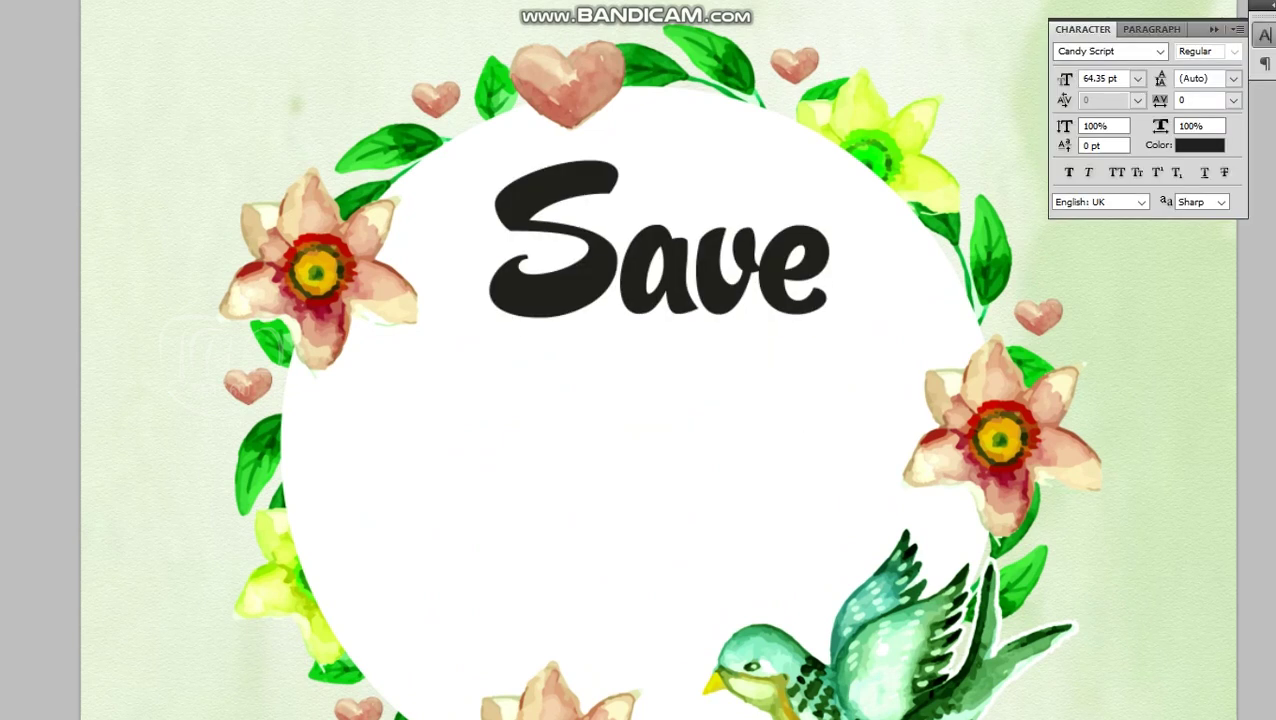
Step: Duplicate the text as 'the' at 42.35 pt and place it under 'Save'
{"action": "left_click_drag", "start_coordinate": [640, 300], "coordinate": [505, 395]}
{"action": "key", "text": "ctrl+a"}
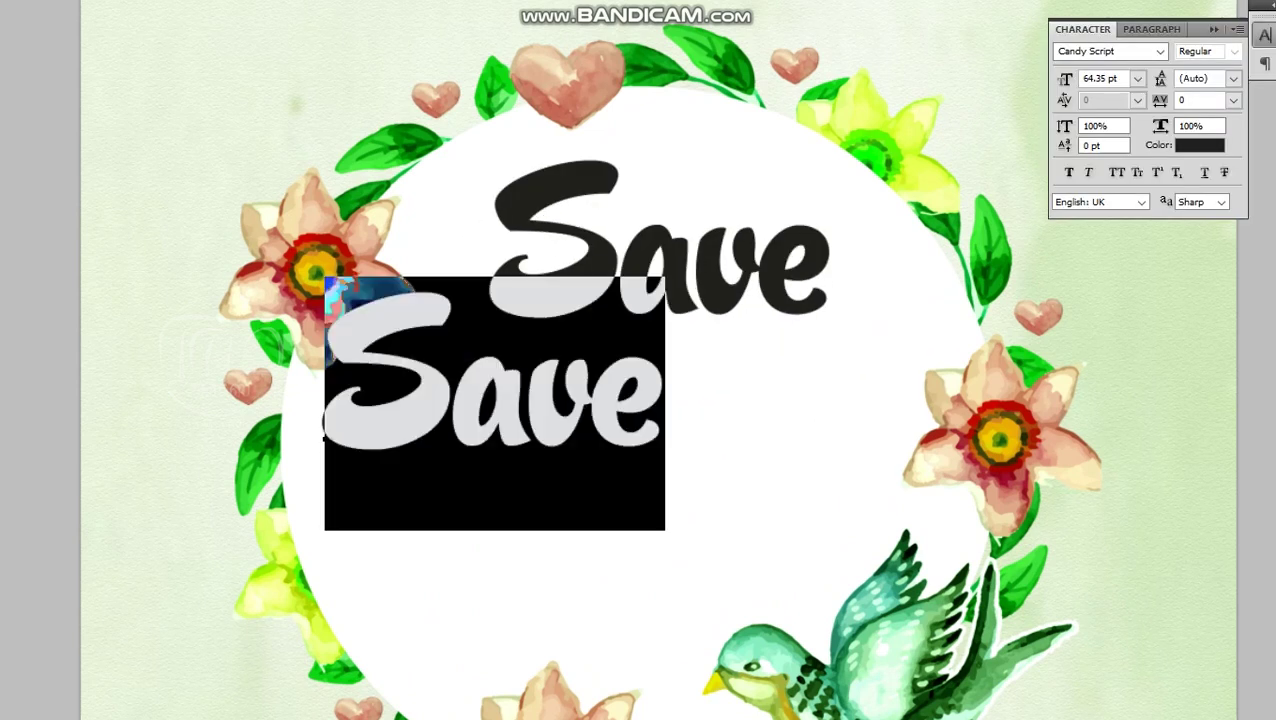
{"action": "type", "text": "the"}
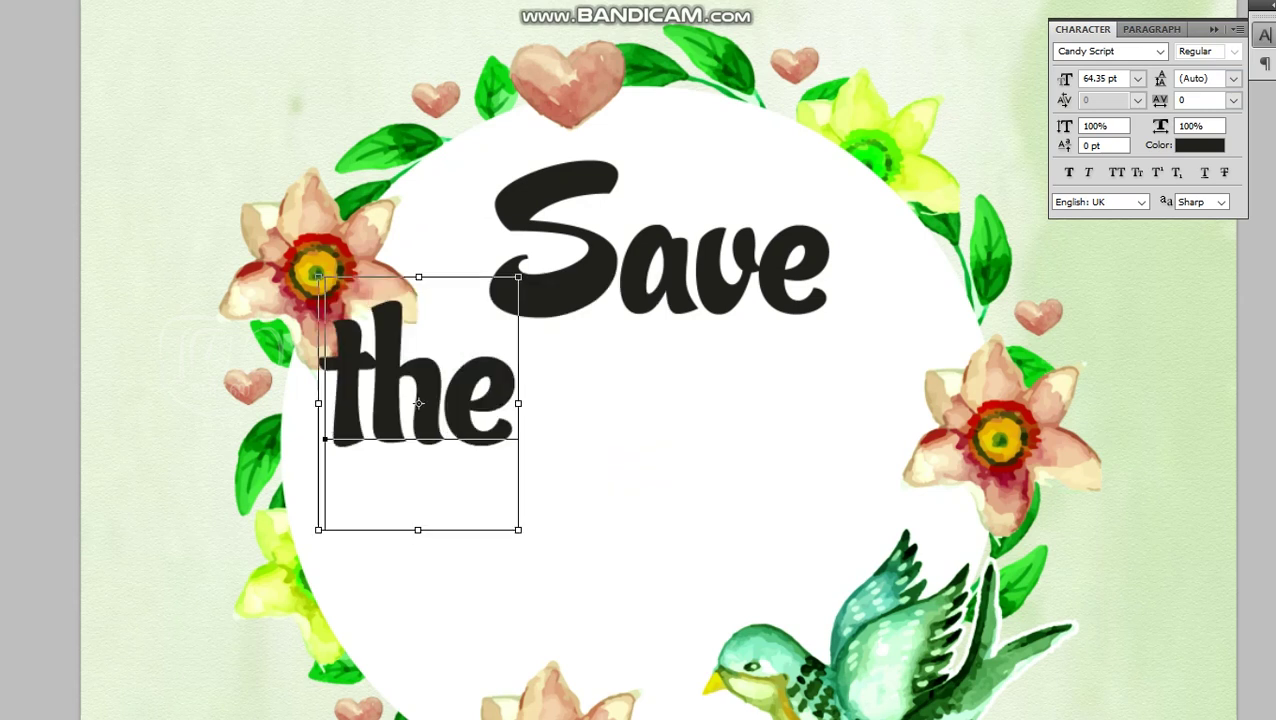
{"action": "key", "text": "ctrl+alt+shift+comma"}
{"action": "key", "text": "ctrl+alt+shift+comma"}
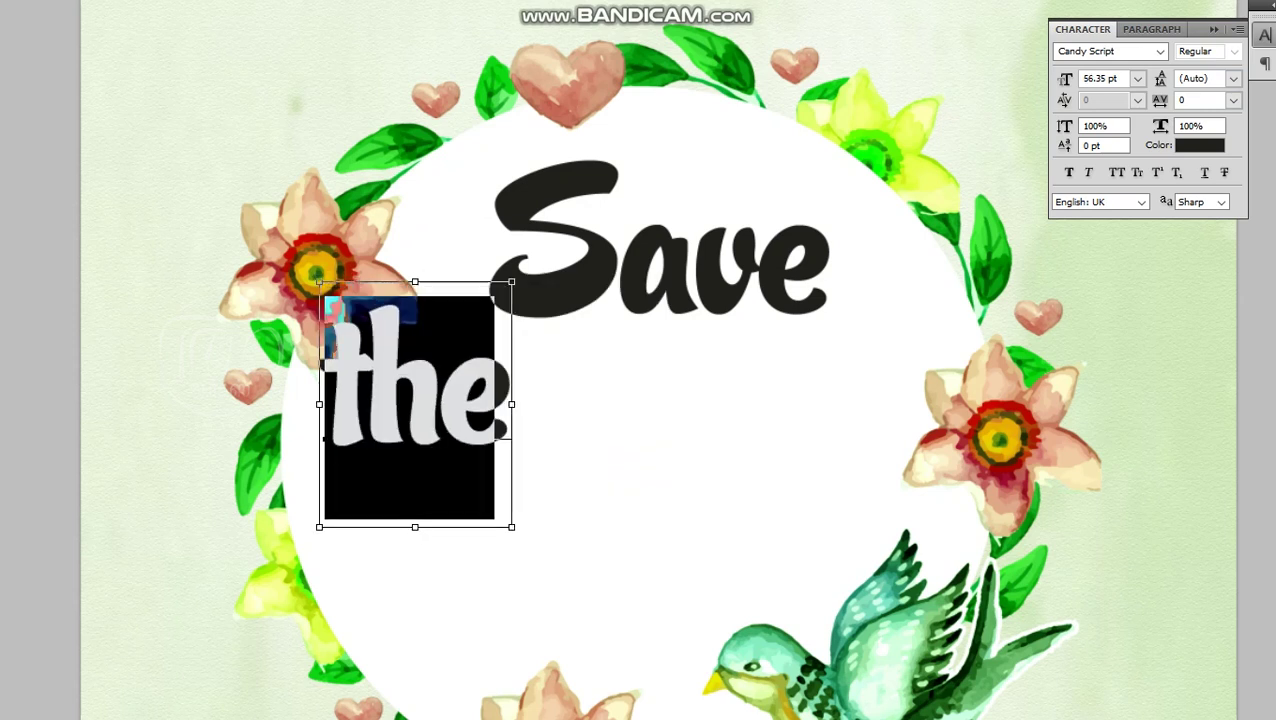
{"action": "key", "text": "ctrl+alt+shift+comma"}
{"action": "key", "text": "ctrl+Return"}
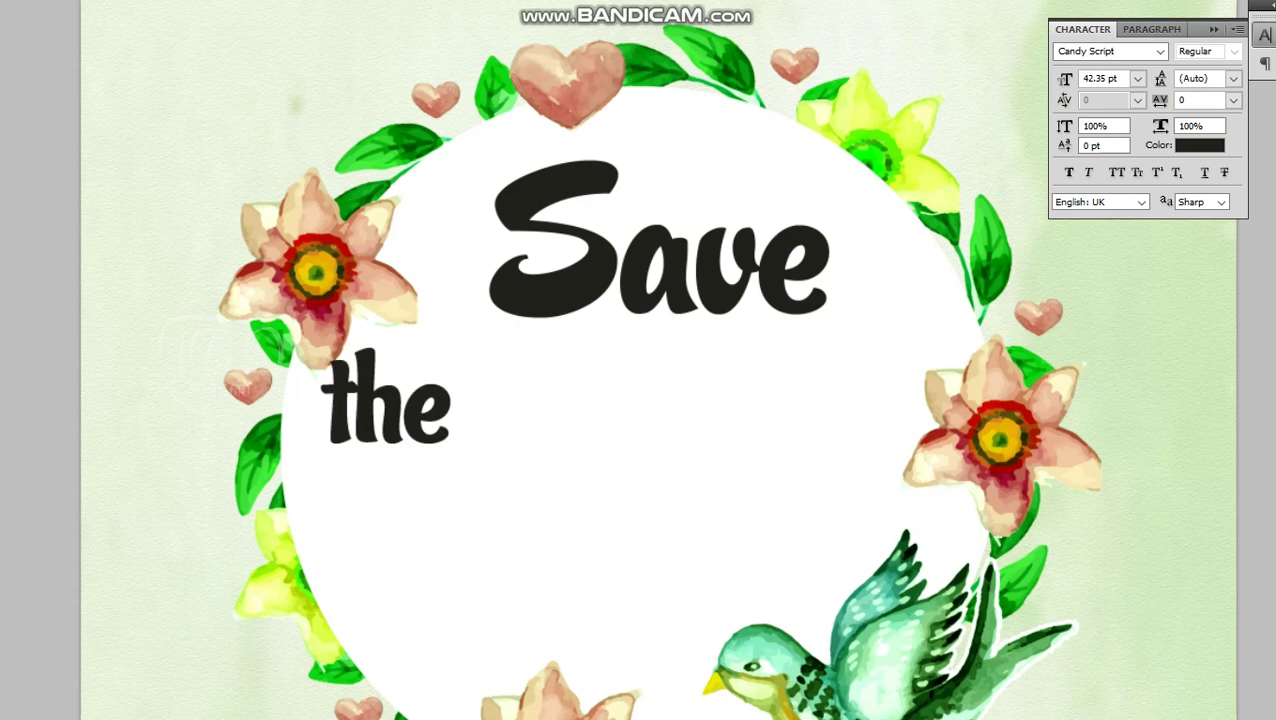
{"action": "mouse_move", "coordinate": [415, 400]}
{"action": "left_mouse_down"}
{"action": "mouse_move", "coordinate": [605, 405]}
{"action": "mouse_move", "coordinate": [495, 368]}
{"action": "mouse_move", "coordinate": [660, 425]}
{"action": "left_mouse_up"}
{"action": "key", "text": "ctrl+z"}
Step: Duplicate 'Save' beside 'the' and retype it as 'Date'
{"action": "right_click", "coordinate": [655, 298]}
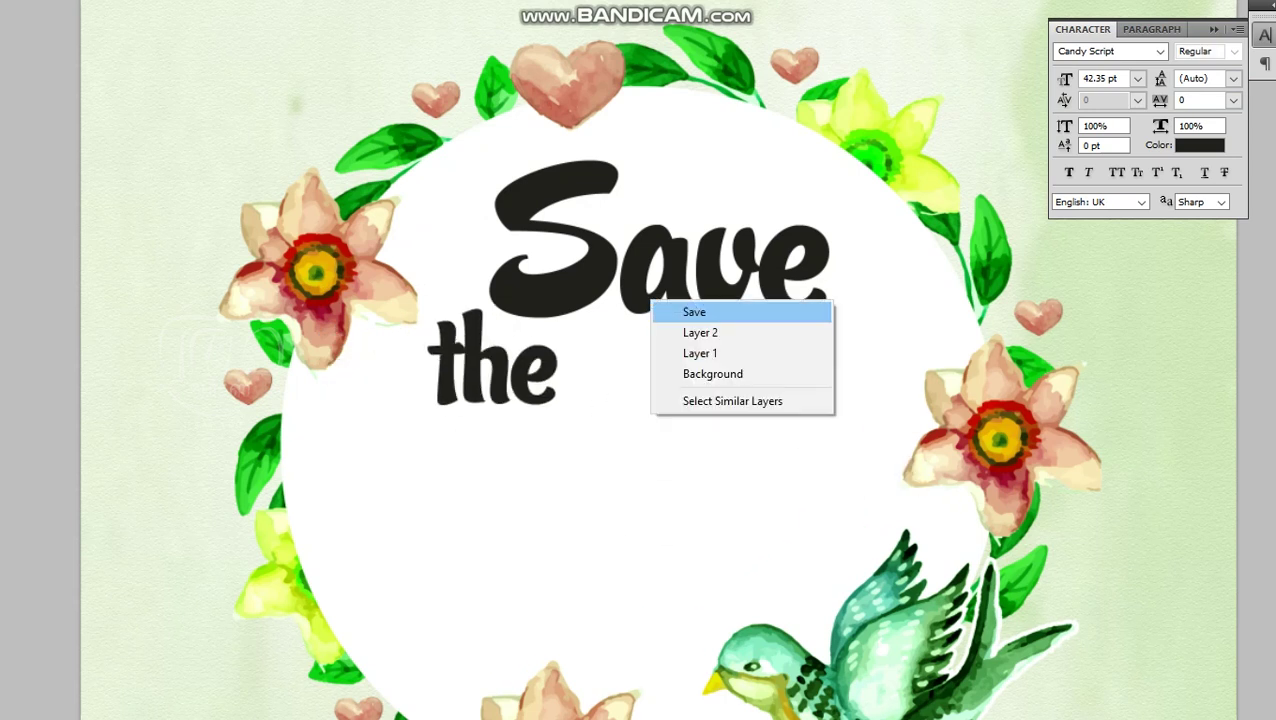
{"action": "left_click", "coordinate": [690, 312]}
{"action": "left_click_drag", "start_coordinate": [690, 312], "coordinate": [757, 460], "text": "alt"}
{"action": "left_click", "coordinate": [684, 430]}
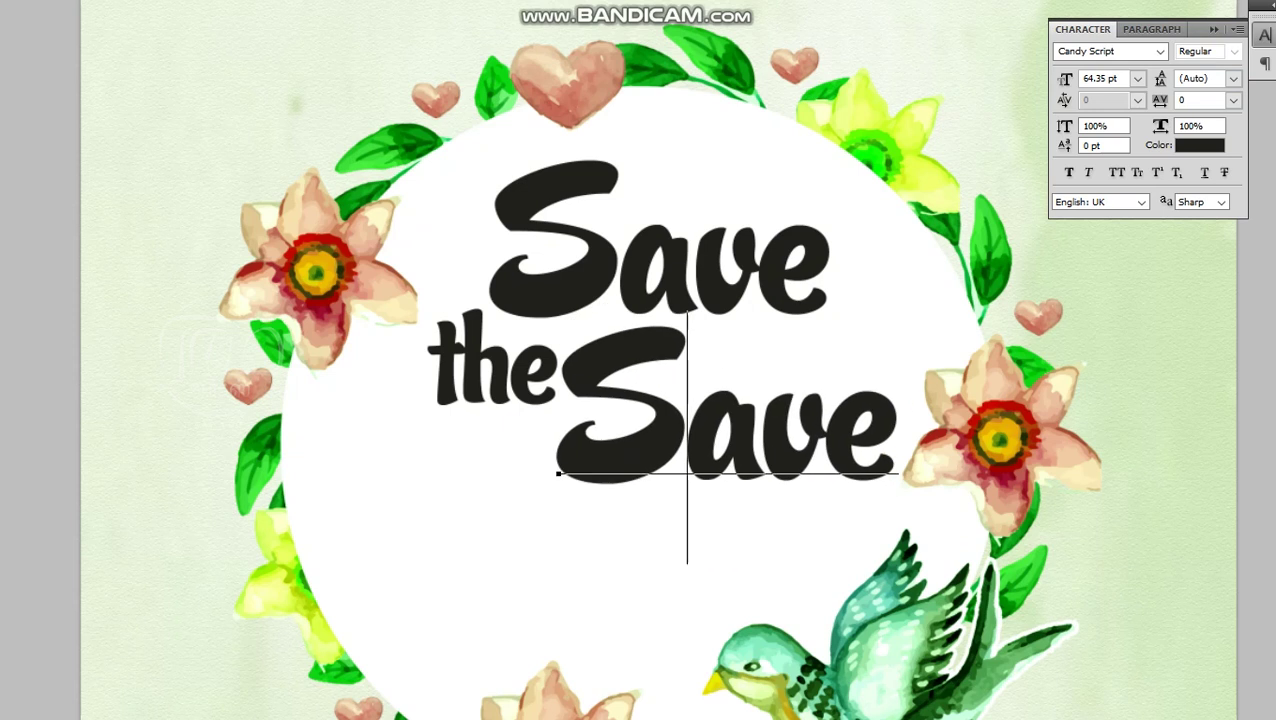
{"action": "key", "text": "ctrl+a"}
{"action": "type", "text": "Dat"}
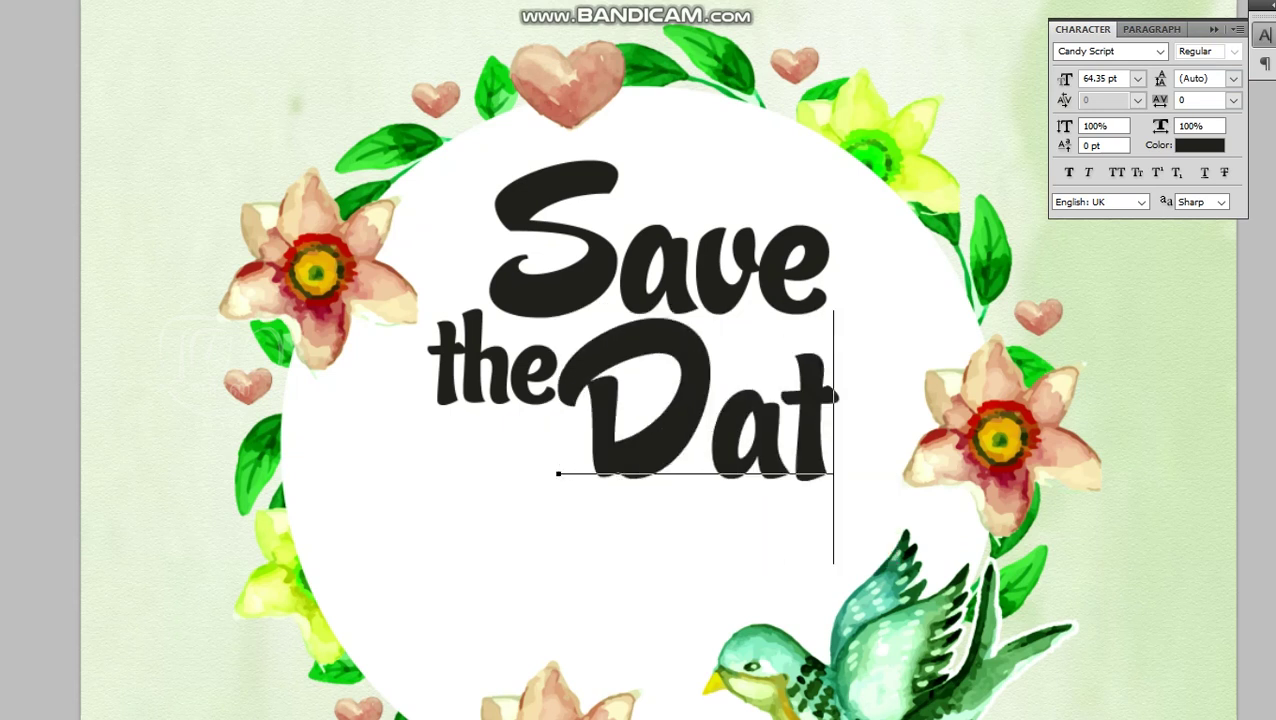
{"action": "type", "text": "e"}
{"action": "key", "text": "ctrl+Return"}
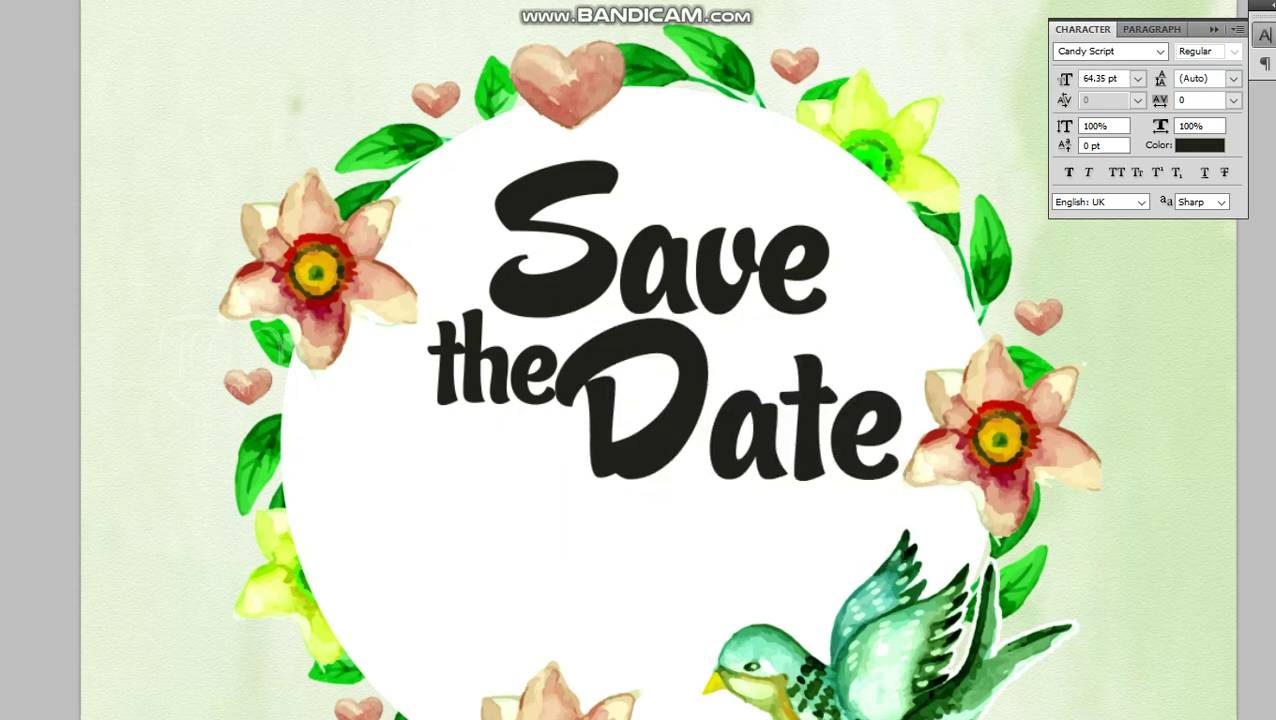
Step: Nudge 'the' slightly left and reselect the 'Save' layer to arrange the words
{"action": "right_click", "coordinate": [524, 400]}
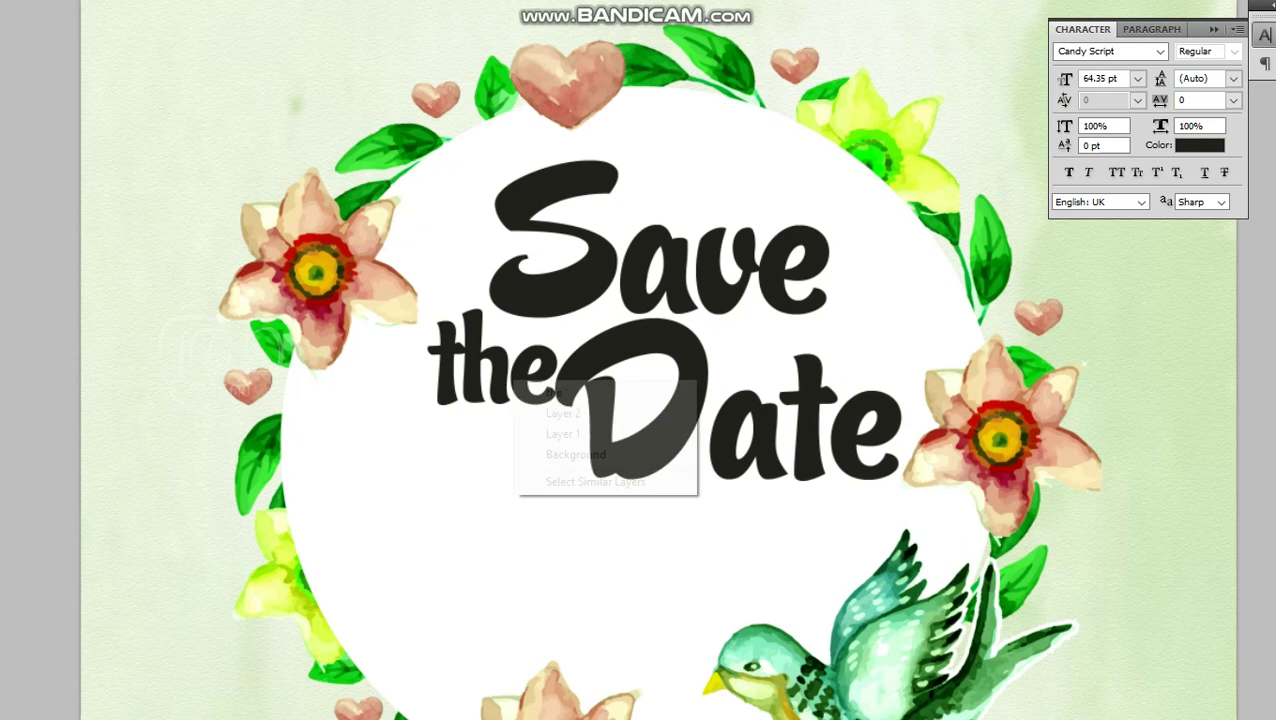
{"action": "left_click", "coordinate": [560, 410]}
{"action": "left_click_drag", "start_coordinate": [480, 360], "coordinate": [468, 360]}
{"action": "right_click", "coordinate": [590, 362]}
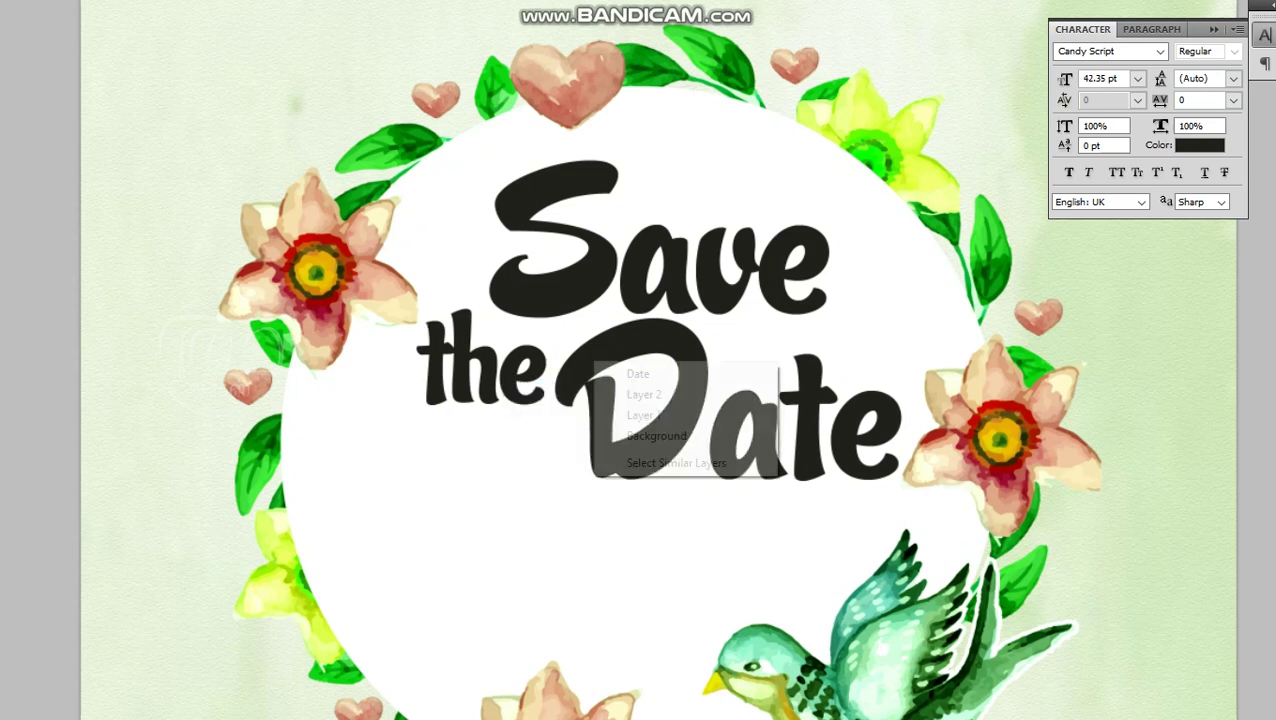
{"action": "left_click", "coordinate": [640, 373]}
{"action": "right_click", "coordinate": [586, 282]}
{"action": "left_click", "coordinate": [625, 291]}
{"action": "key", "text": "ctrl+0"}
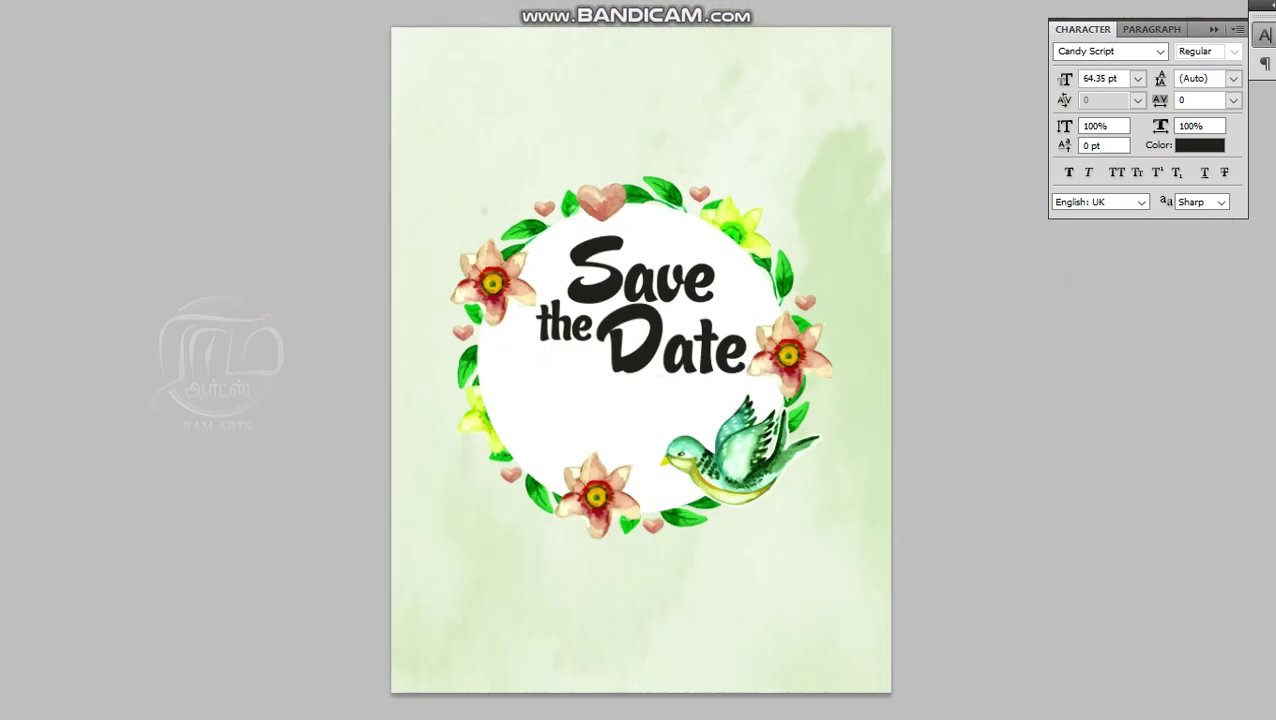
{"action": "key", "text": "ctrl+t"}
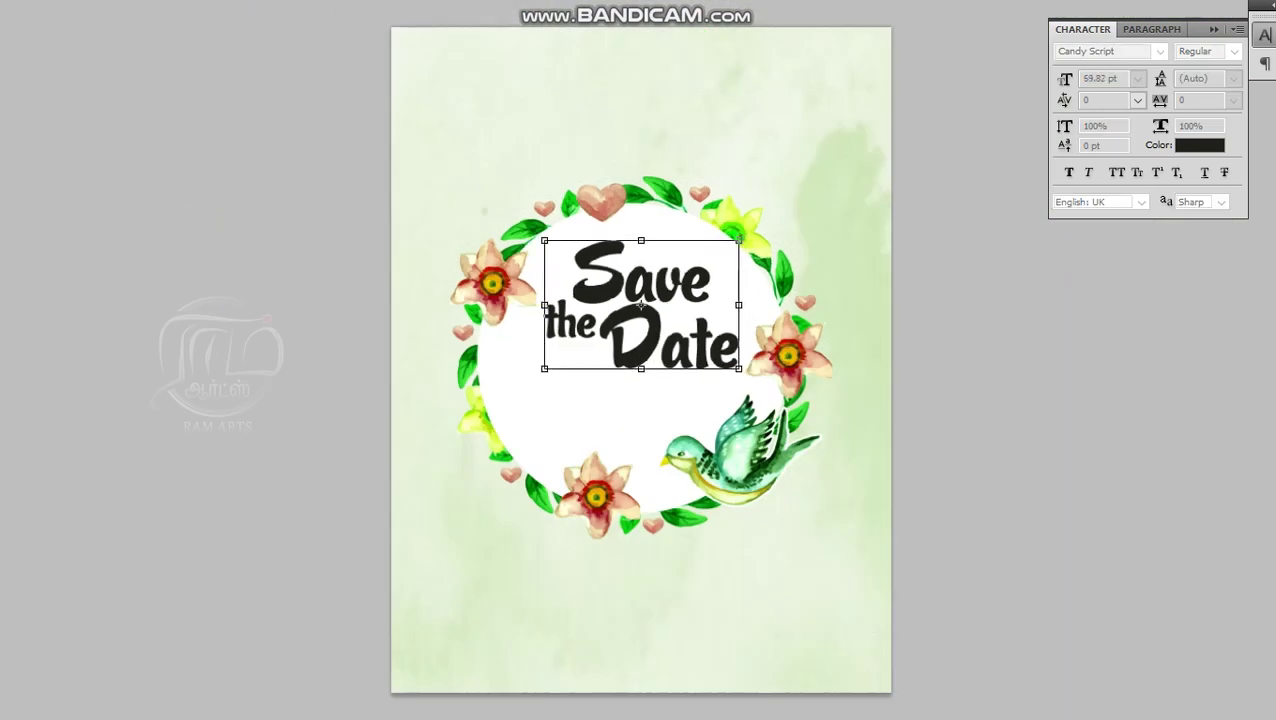
Step: Scale the Save the Date lettering down slightly and nudge it left and down
{"action": "left_click_drag", "start_coordinate": [741, 370], "coordinate": [738, 368]}
{"action": "key", "text": "Return"}
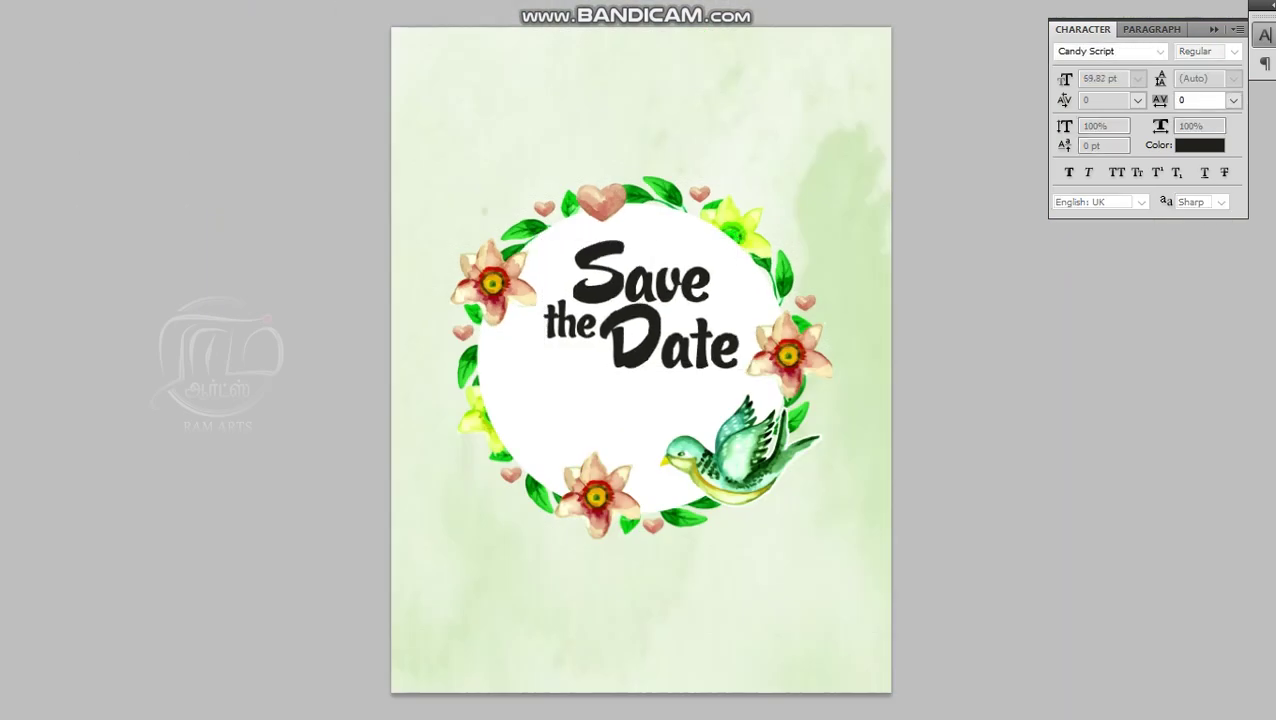
{"action": "key", "text": "ctrl+plus"}
{"action": "key", "text": "ctrl+plus"}
{"action": "key", "text": "ctrl+plus"}
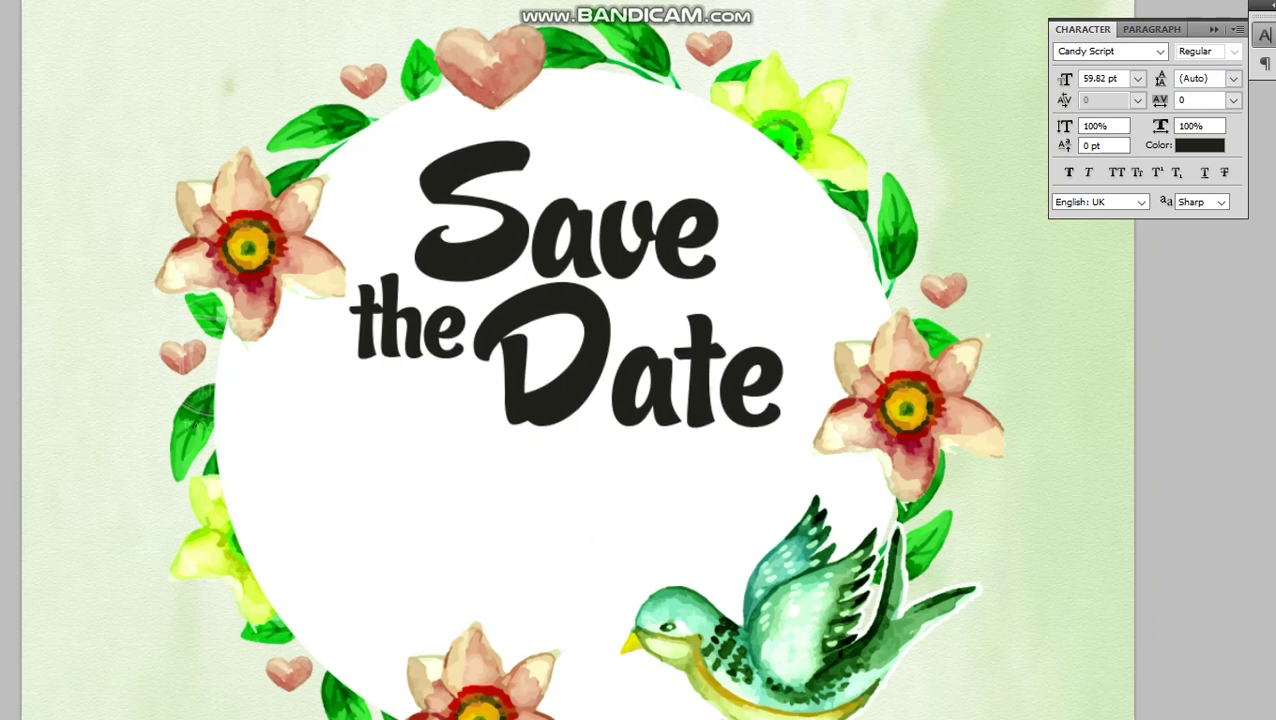
{"action": "left_click_drag", "start_coordinate": [600, 400], "coordinate": [624, 450]}
{"action": "key", "text": "Down"}
{"action": "key", "text": "Down"}
{"action": "key", "text": "Down"}
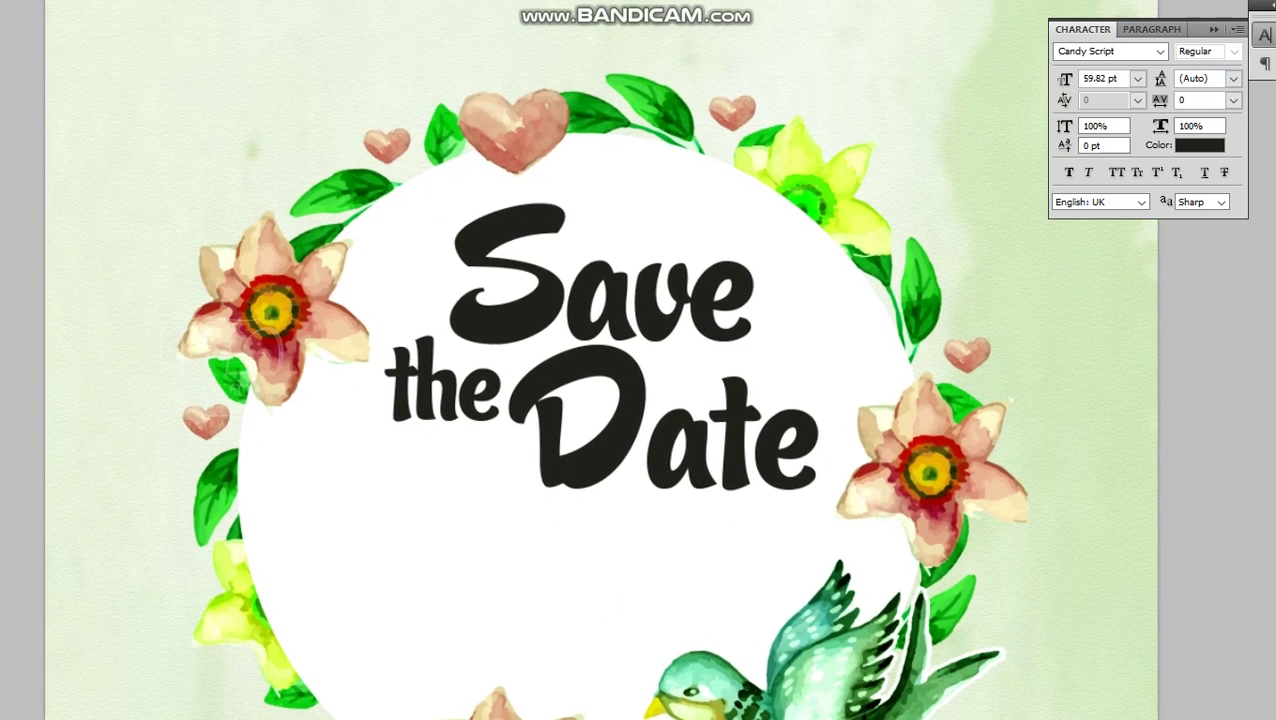
{"action": "key", "text": "Left"}
{"action": "key", "text": "Left"}
{"action": "key", "text": "Left"}
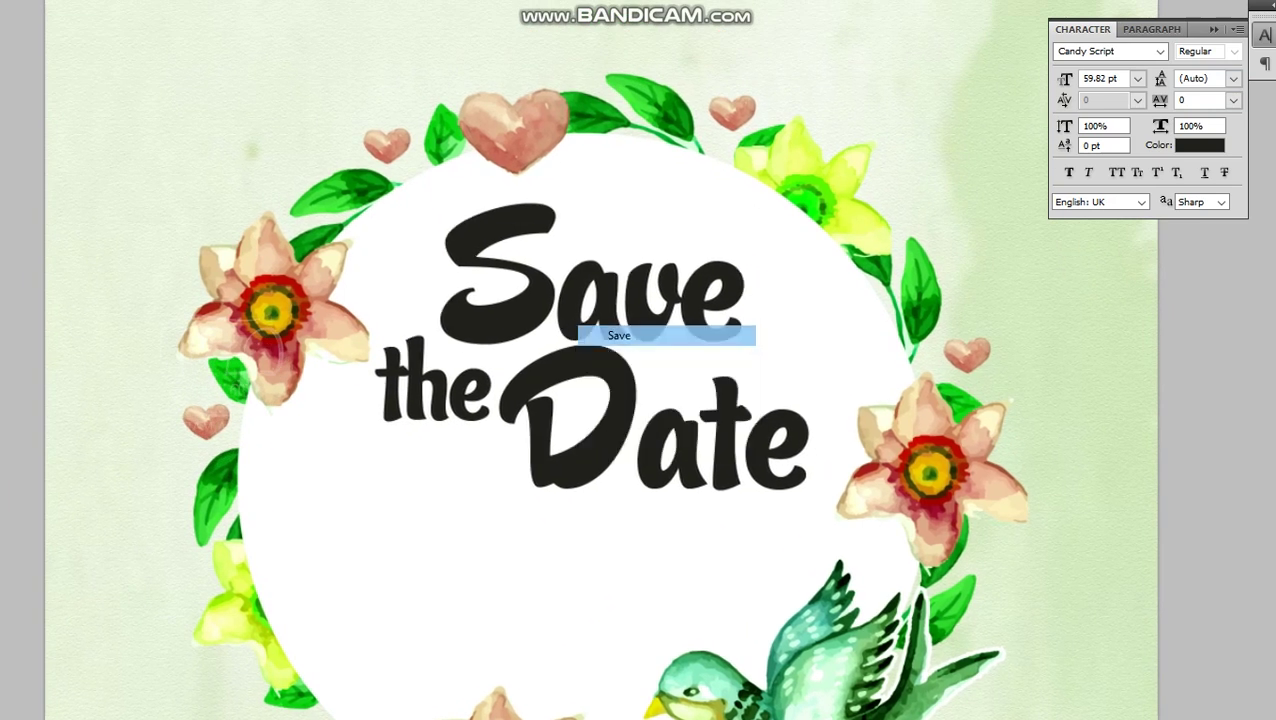
Step: Colour the words Save and Date dark red 950410
{"action": "left_click", "coordinate": [1199, 145]}
{"action": "key", "text": "ctrl+v"}
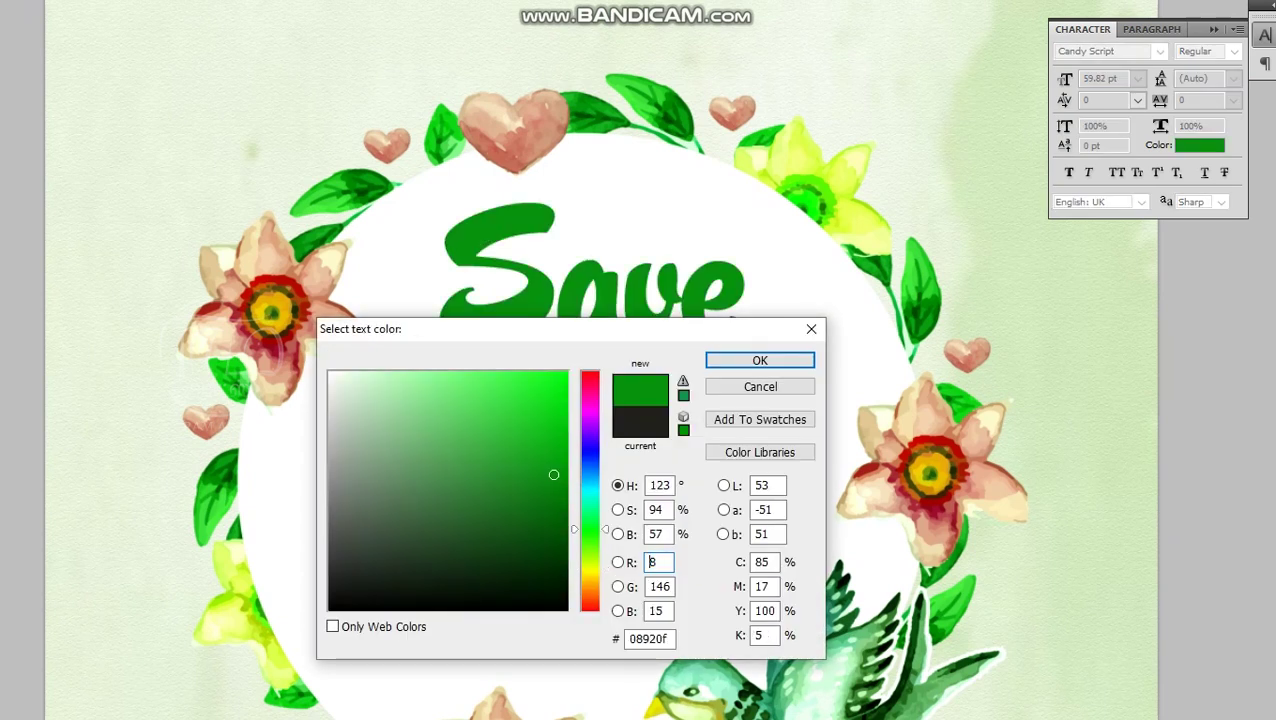
{"action": "key", "text": "ctrl+v"}
{"action": "key", "text": "Return"}
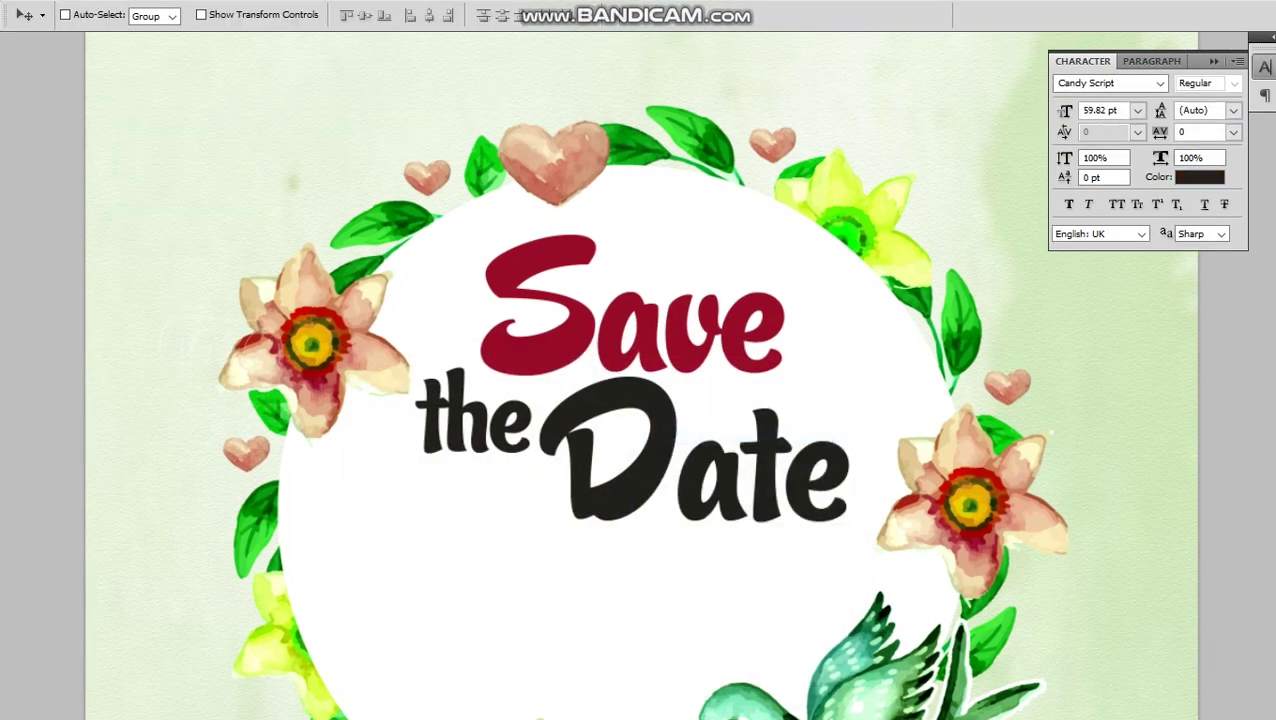
{"action": "left_click", "coordinate": [1199, 177]}
{"action": "key", "text": "ctrl+v"}
{"action": "key", "text": "Return"}
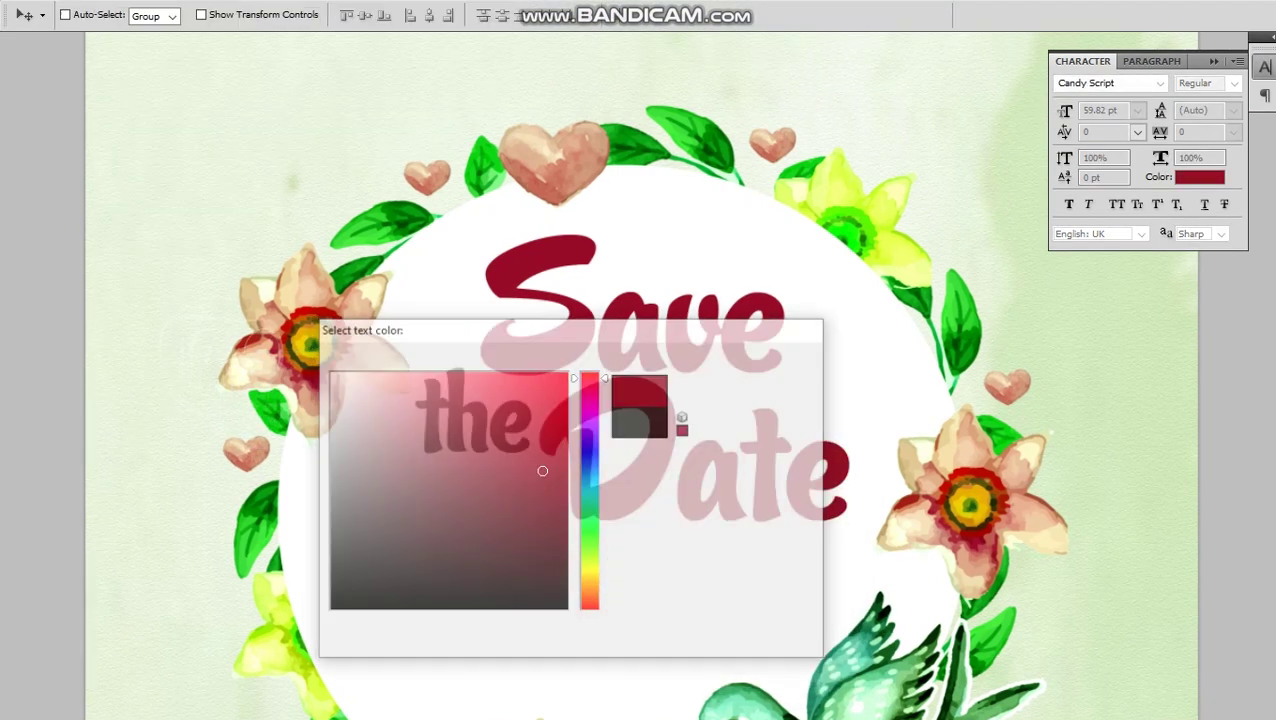
Step: Colour the word 'the' the same red 950410 and fit the whole page on screen
{"action": "right_click", "coordinate": [495, 425]}
{"action": "left_click", "coordinate": [545, 438]}
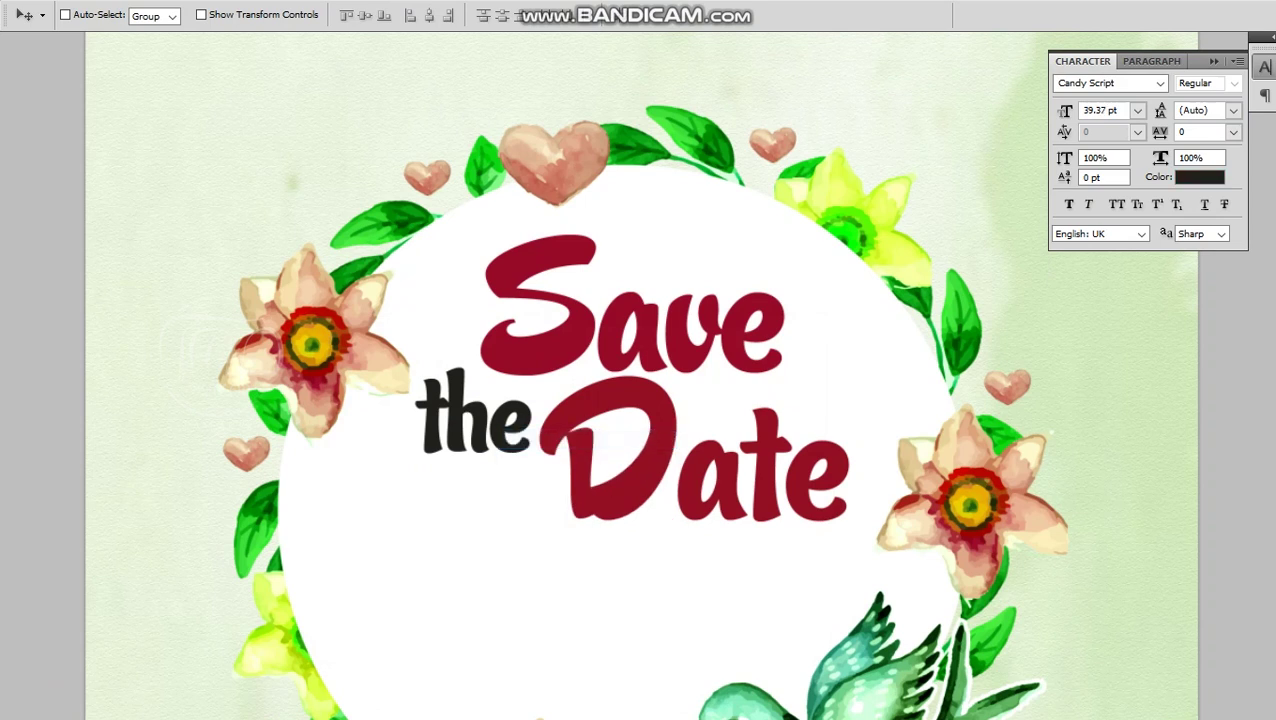
{"action": "left_click", "coordinate": [1199, 177]}
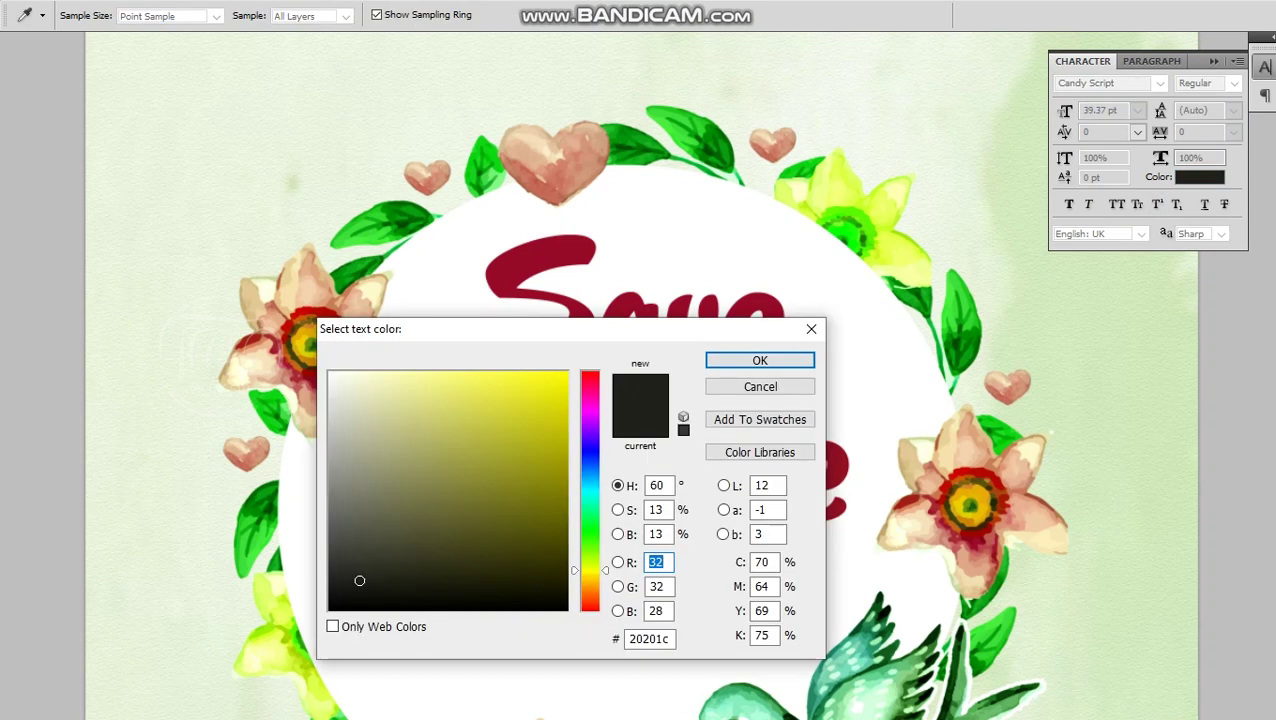
{"action": "key", "text": "ctrl+v"}
{"action": "key", "text": "Return"}
{"action": "key", "text": "ctrl+0"}
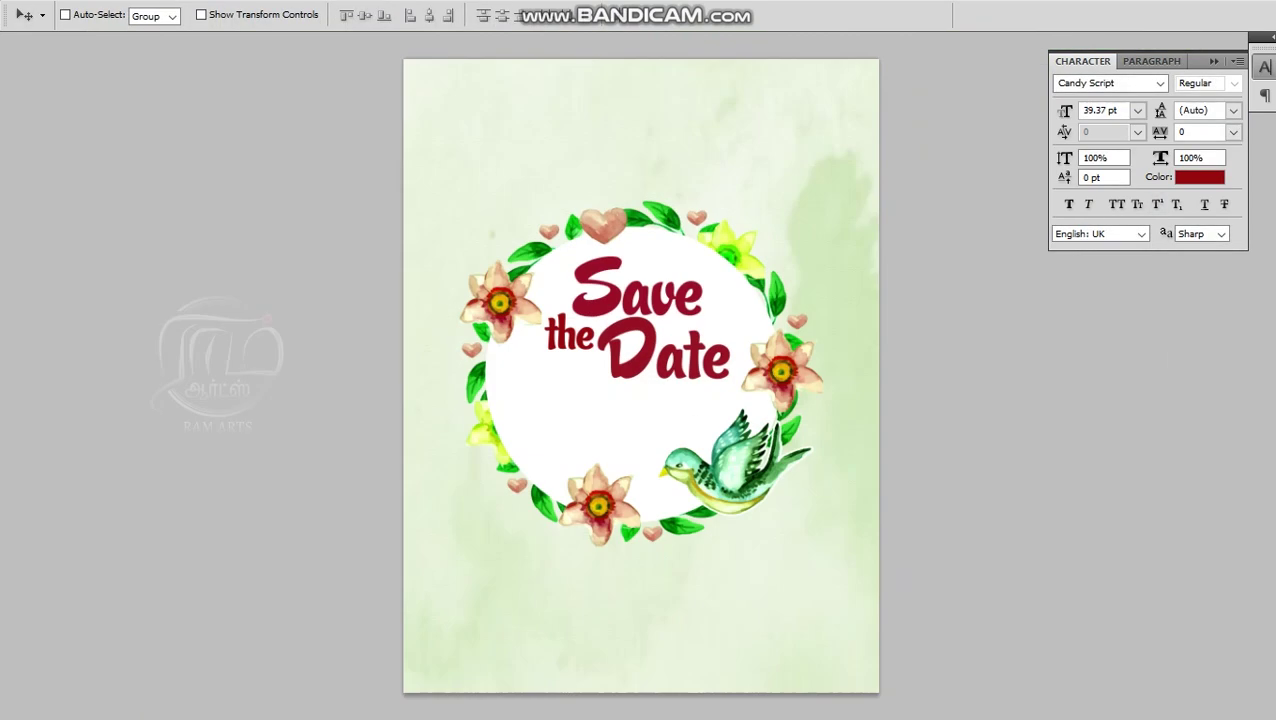
{"action": "key", "text": "z"}
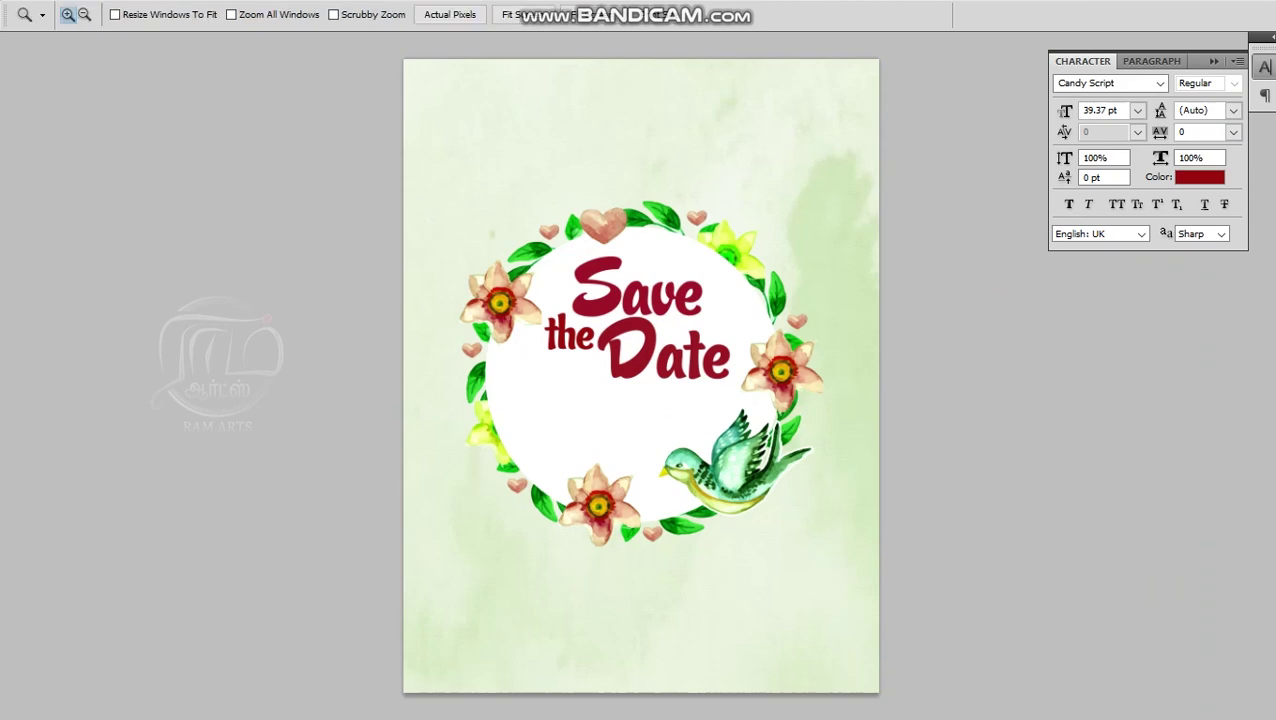
Step: Marquee a thin strip across the circle and add a new empty layer for the line
{"action": "key", "text": "ctrl+1"}
{"action": "key", "text": "v"}
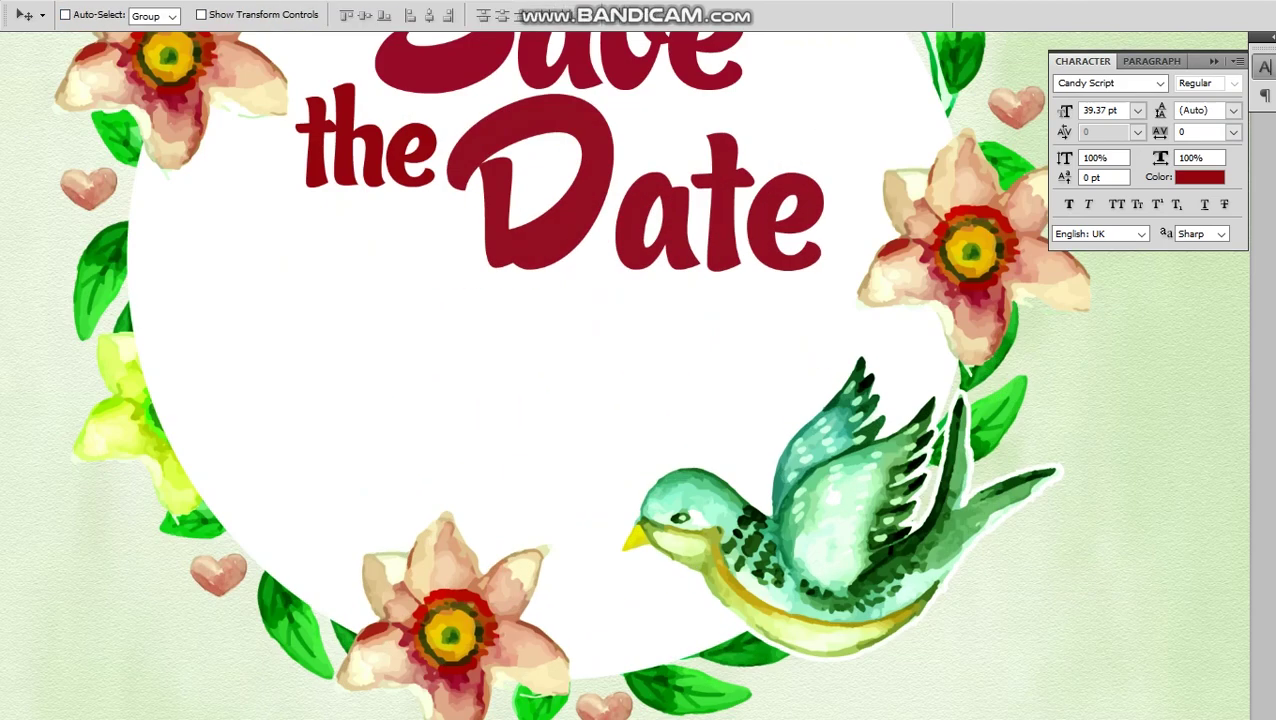
{"action": "key", "text": "m"}
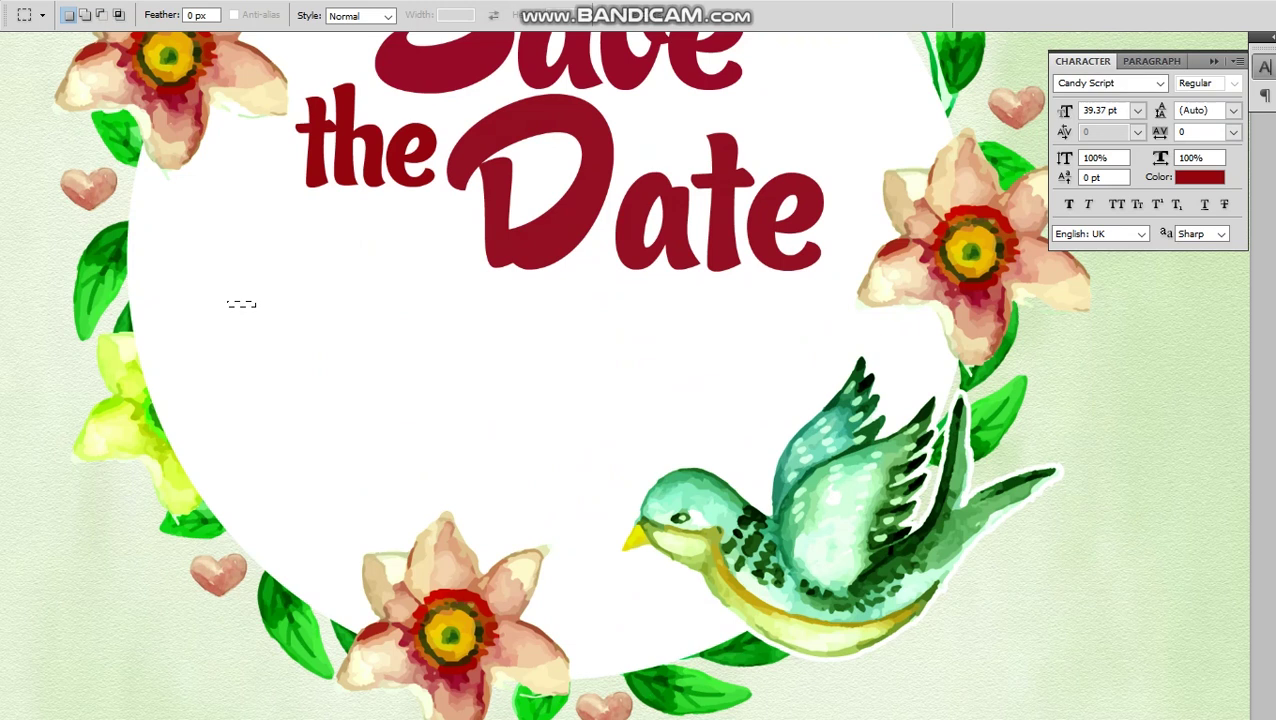
{"action": "left_click_drag", "start_coordinate": [256, 307], "coordinate": [828, 298]}
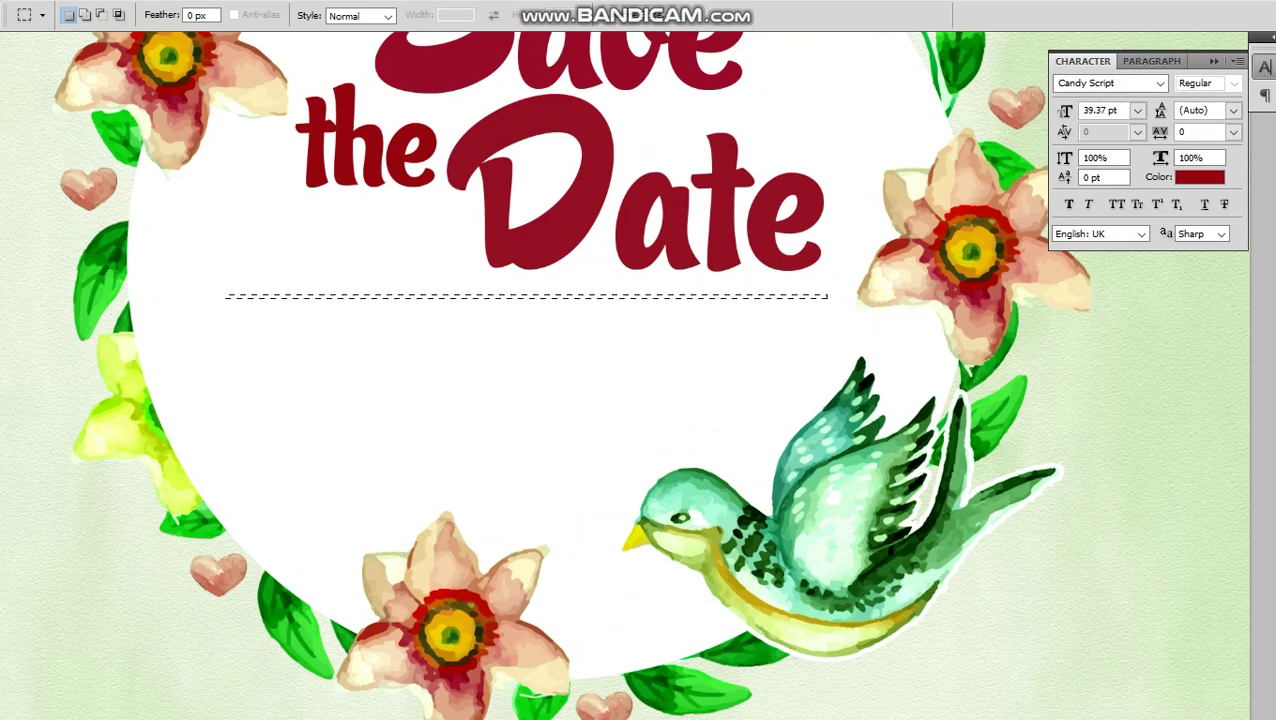
{"action": "key", "text": "ctrl+shift+n"}
{"action": "key", "text": "Return"}
Step: Set the foreground colour to green R9 G157 B15
{"action": "key", "text": "v"}
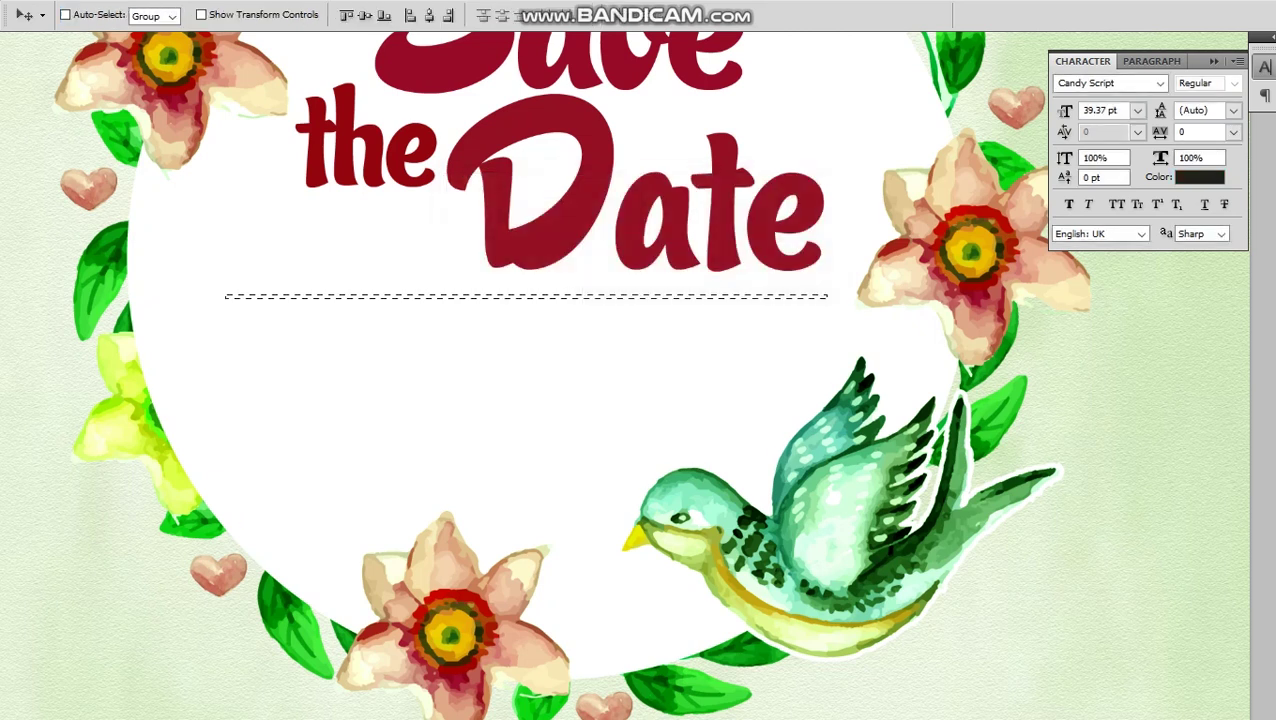
{"action": "key", "text": "f"}
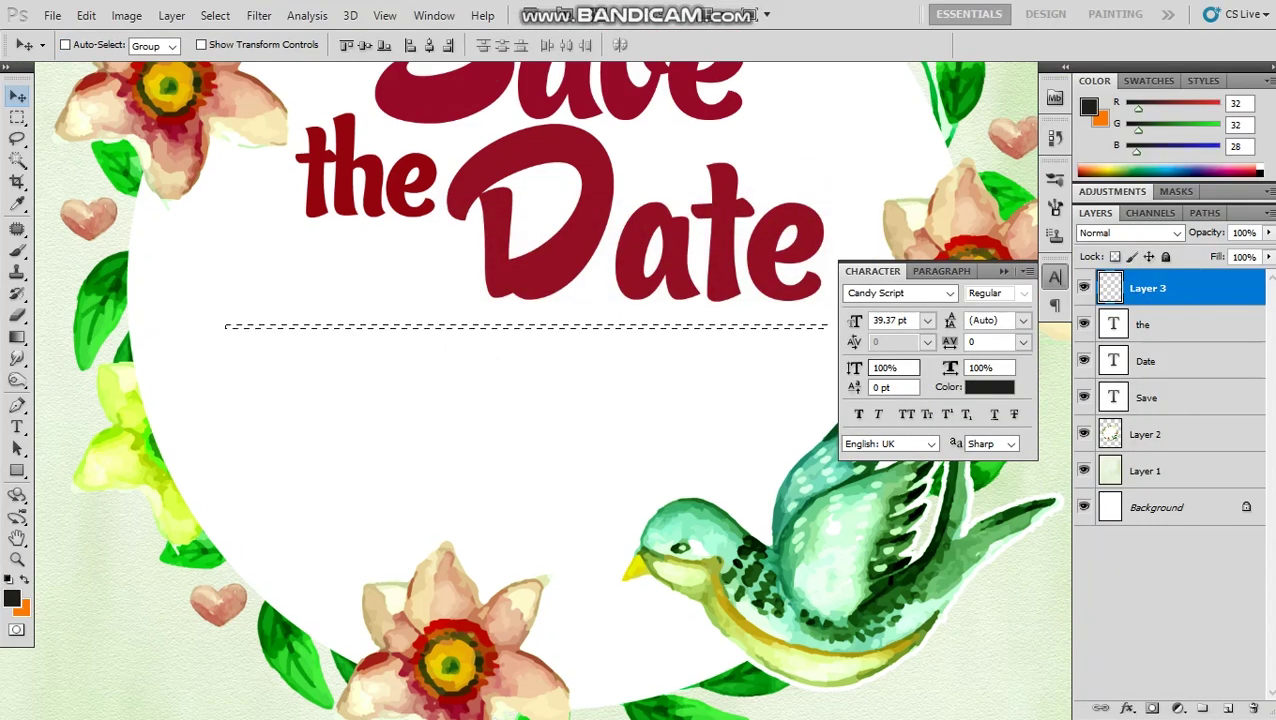
{"action": "key", "text": "i"}
{"action": "left_click", "coordinate": [12, 598]}
{"action": "type", "text": "9"}
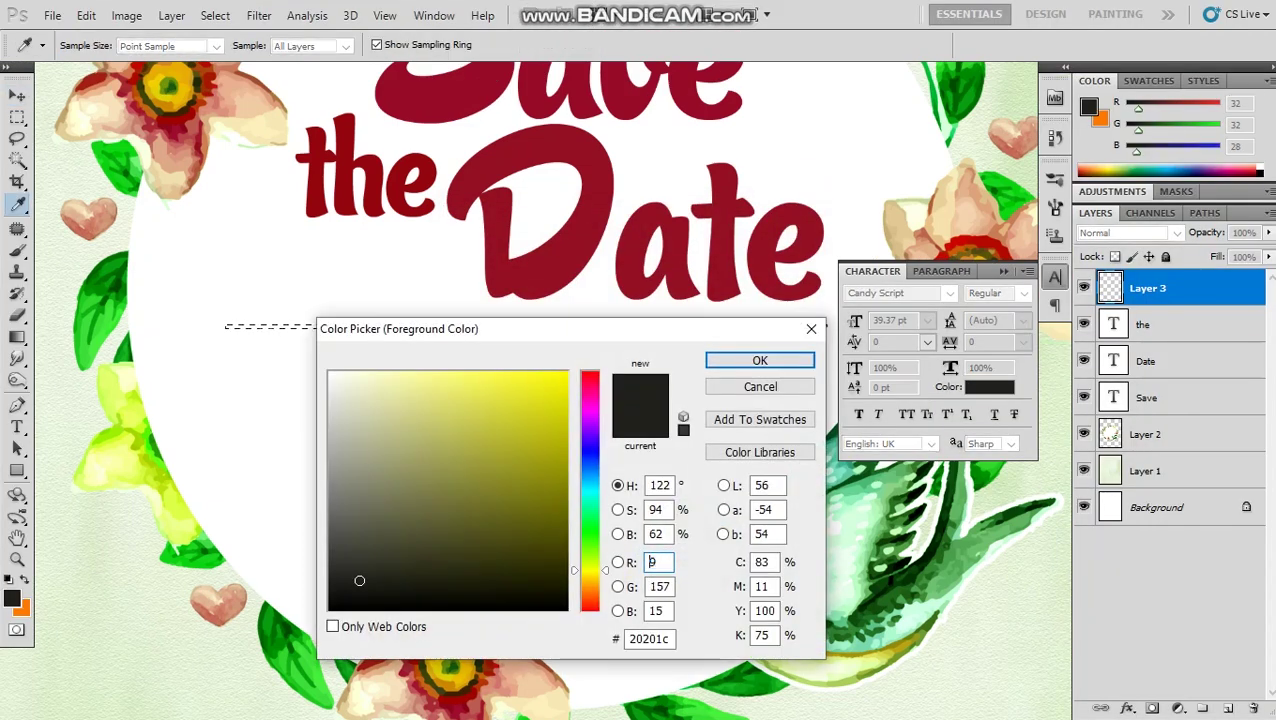
{"action": "key", "text": "Tab"}
{"action": "key", "text": "Return"}
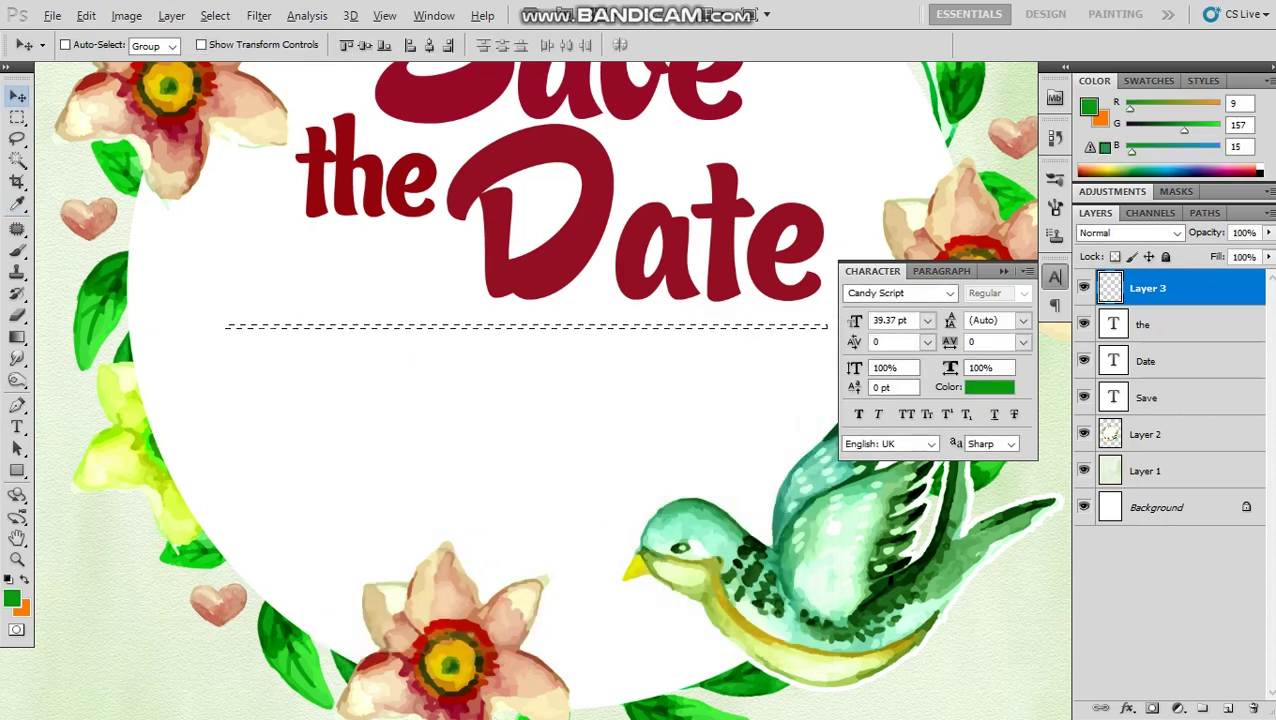
Step: Fill the strip with the green, deselect, and nudge the line slightly down
{"action": "key", "text": "alt+BackSpace"}
{"action": "key", "text": "ctrl+d"}
{"action": "key", "text": "g"}
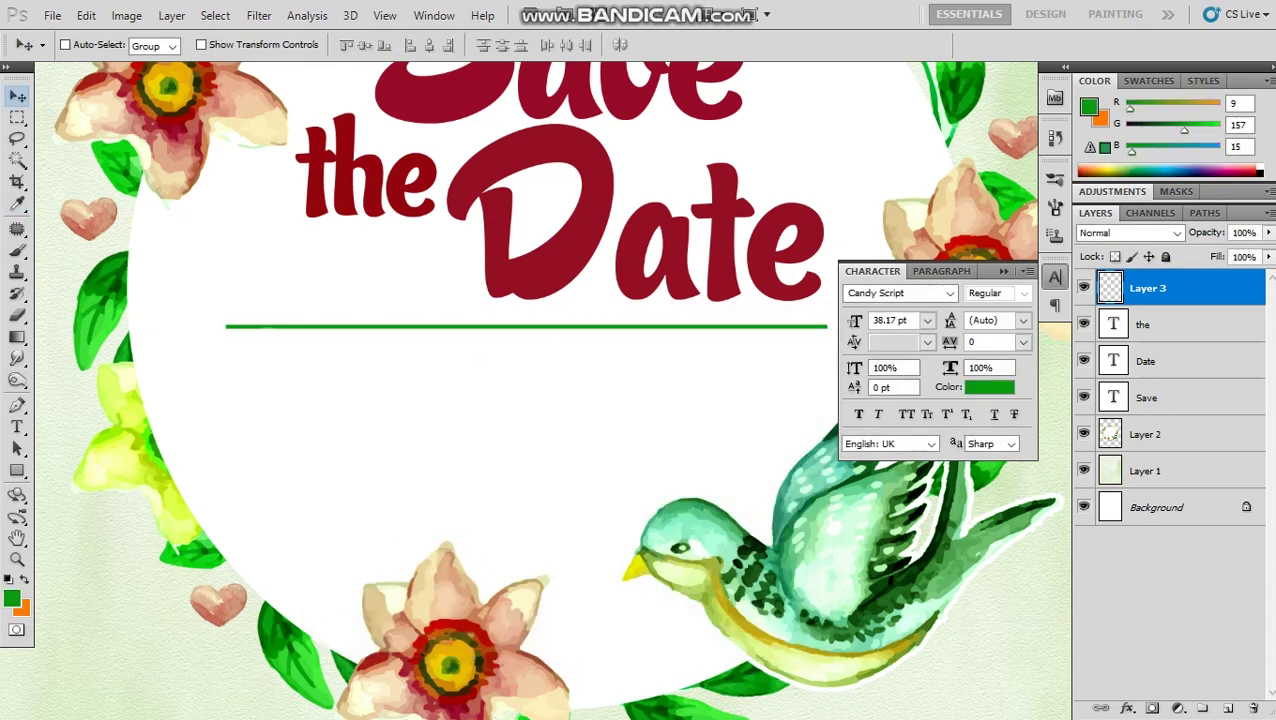
{"action": "key", "text": "shift+Down"}
{"action": "key", "text": "Down"}
{"action": "key", "text": "Down"}
{"action": "key", "text": "Down"}
{"action": "key", "text": "Down"}
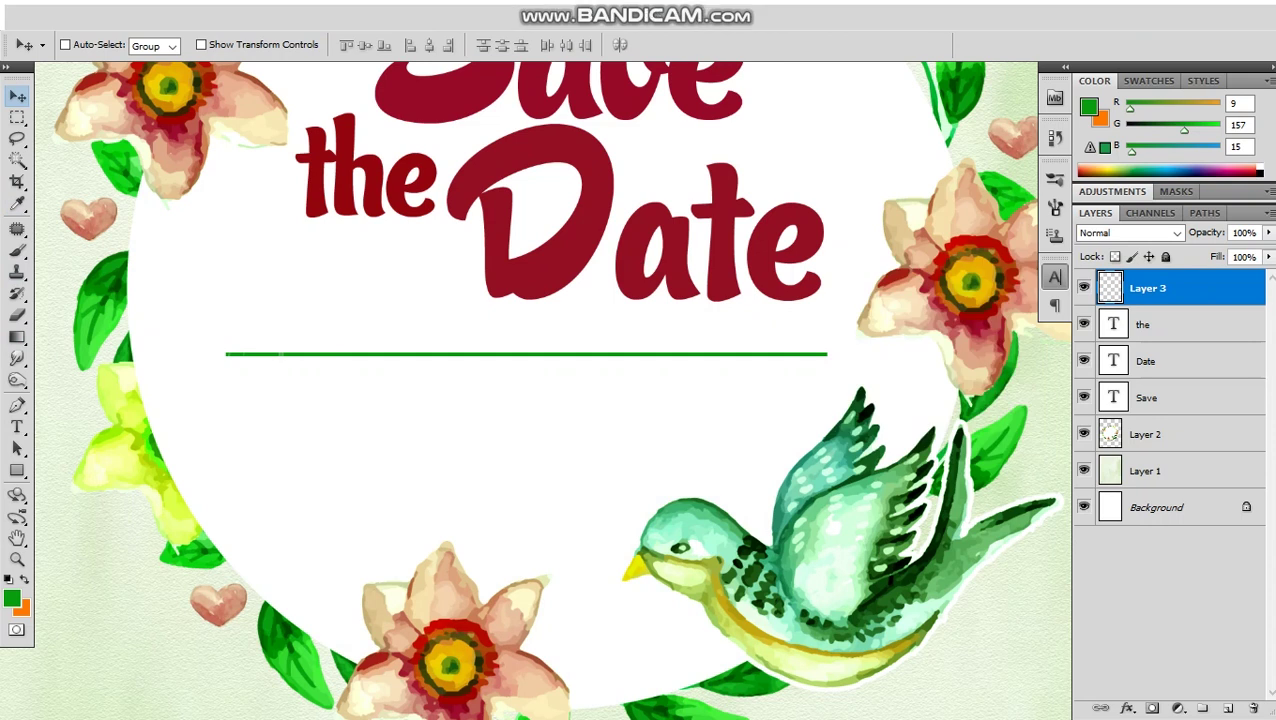
{"action": "key", "text": "Tab"}
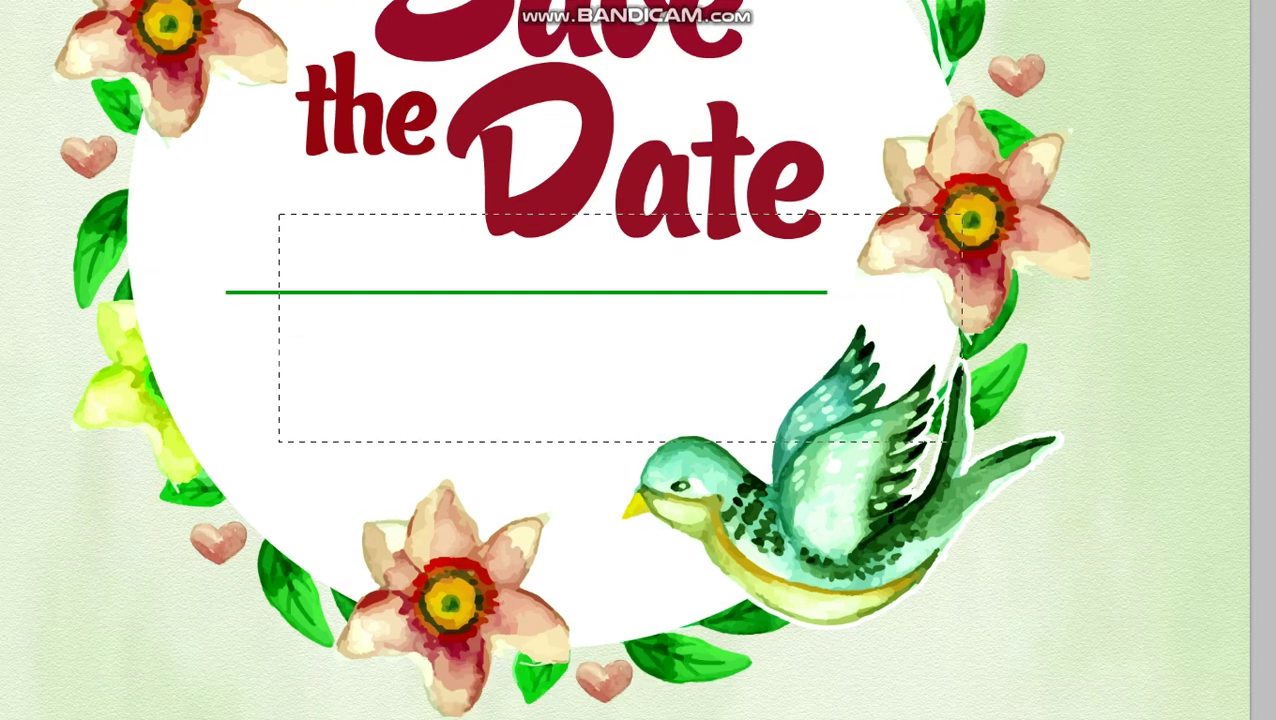
Step: Thin the green line slightly and place a duplicate just below it
{"action": "left_click_drag", "start_coordinate": [348, 232], "coordinate": [826, 441]}
{"action": "key", "text": "ctrl+t"}
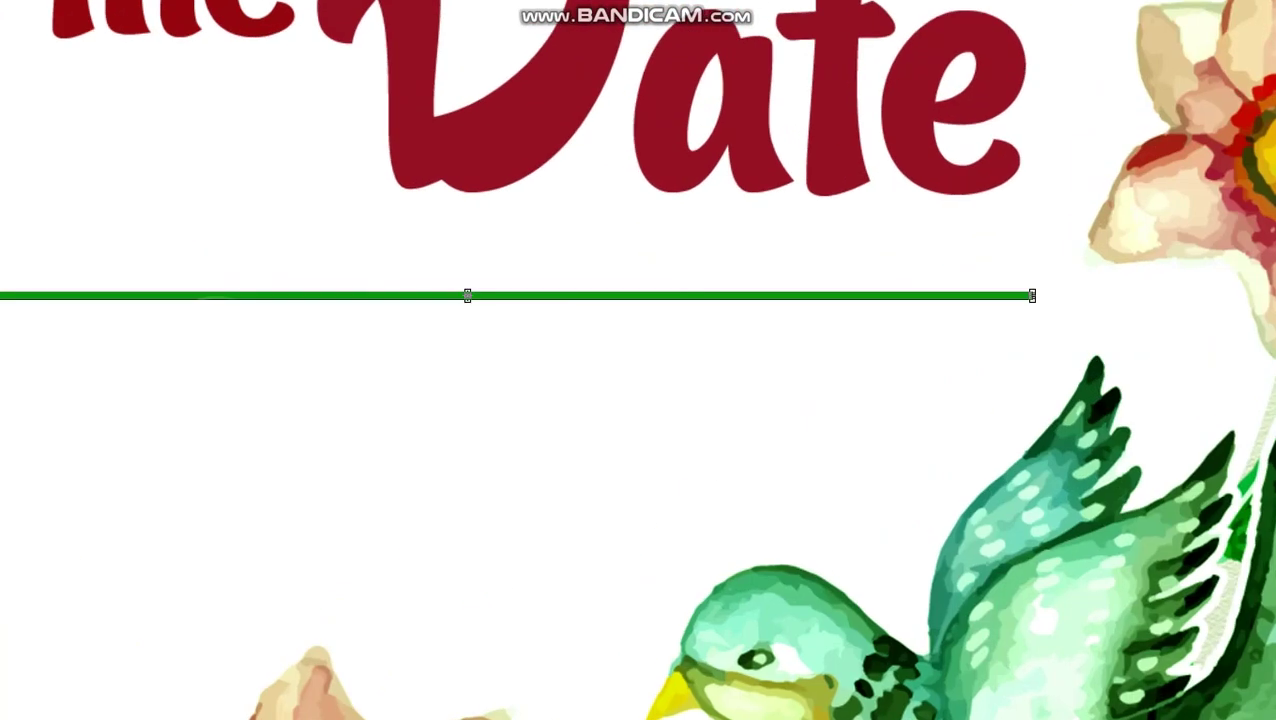
{"action": "left_click_drag", "start_coordinate": [467, 299], "coordinate": [467, 295]}
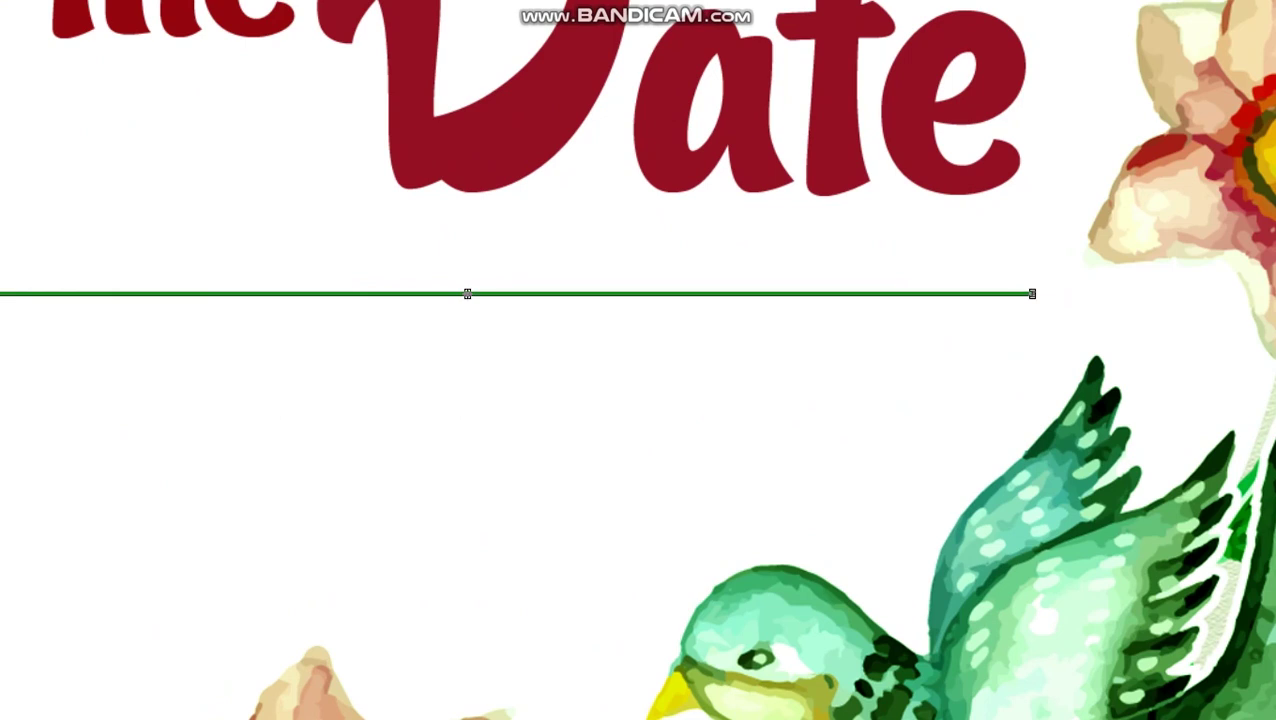
{"action": "key", "text": "Return"}
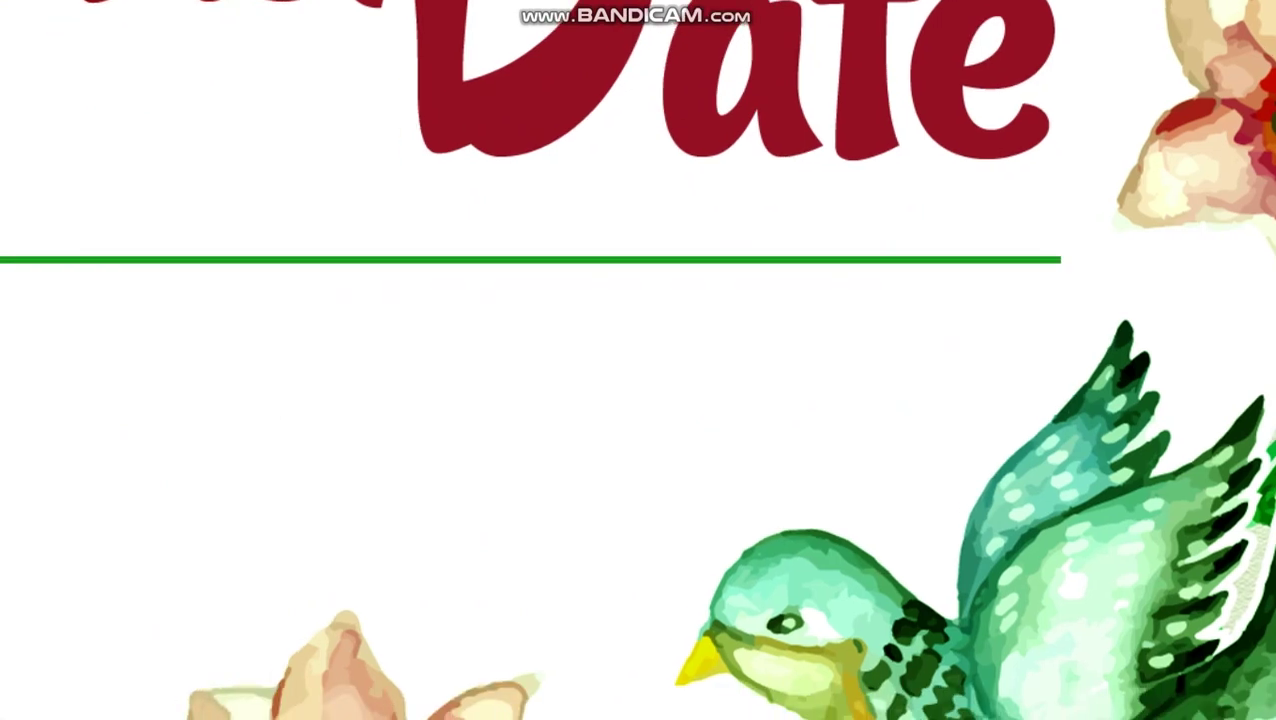
{"action": "left_click_drag", "start_coordinate": [530, 260], "coordinate": [530, 455]}
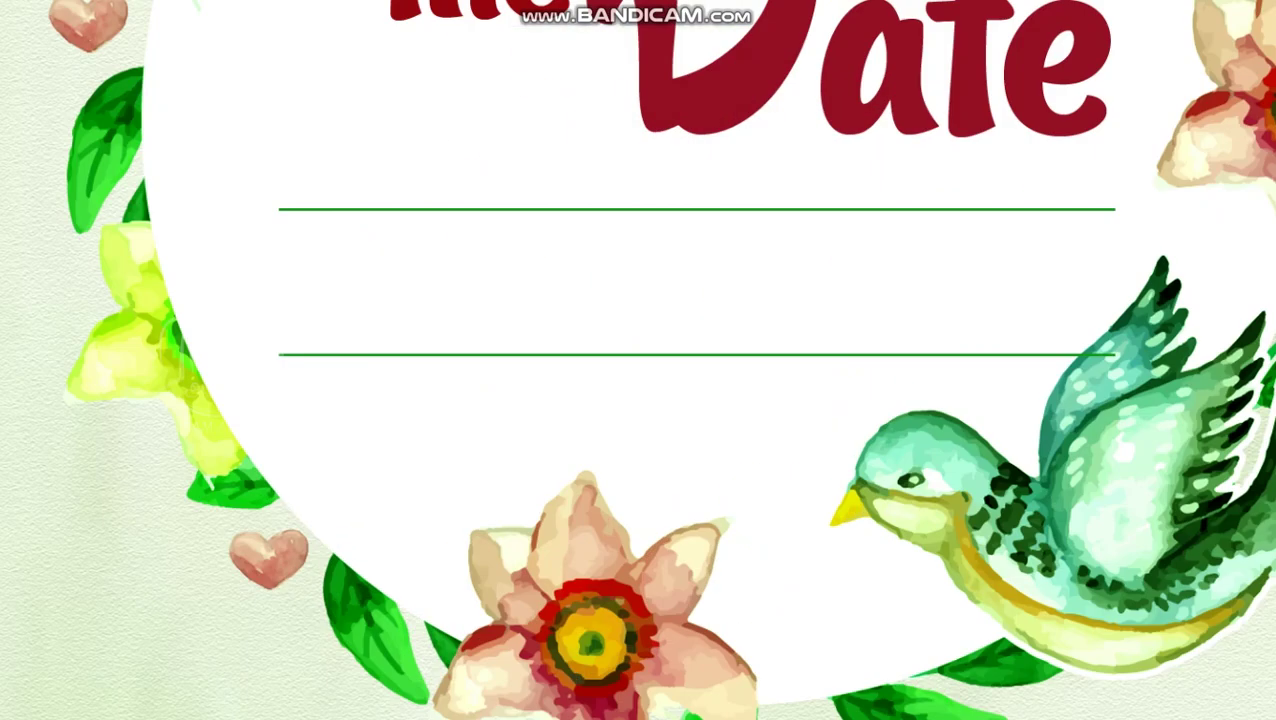
{"action": "key", "text": "Down"}
{"action": "key", "text": "Down"}
{"action": "key", "text": "Up"}
{"action": "key", "text": "Up"}
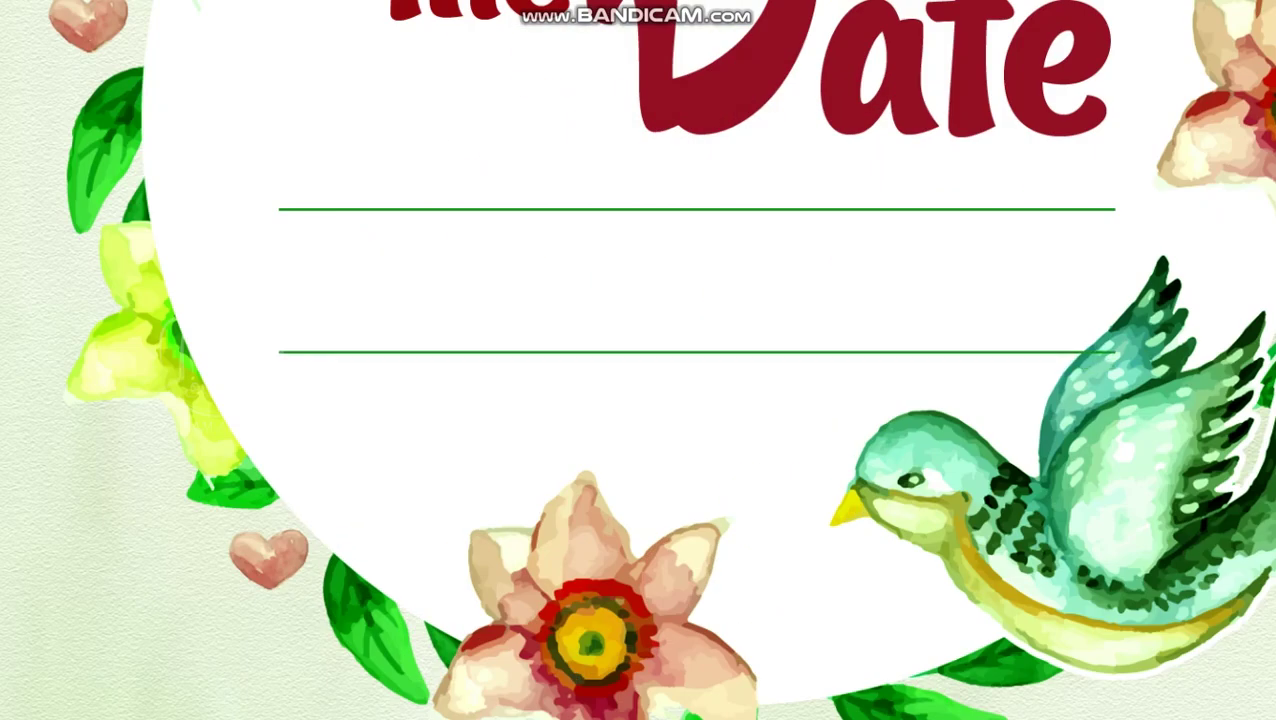
{"action": "key", "text": "Up"}
{"action": "key", "text": "Up"}
{"action": "key", "text": "Up"}
{"action": "key", "text": "Up"}
{"action": "key", "text": "Up"}
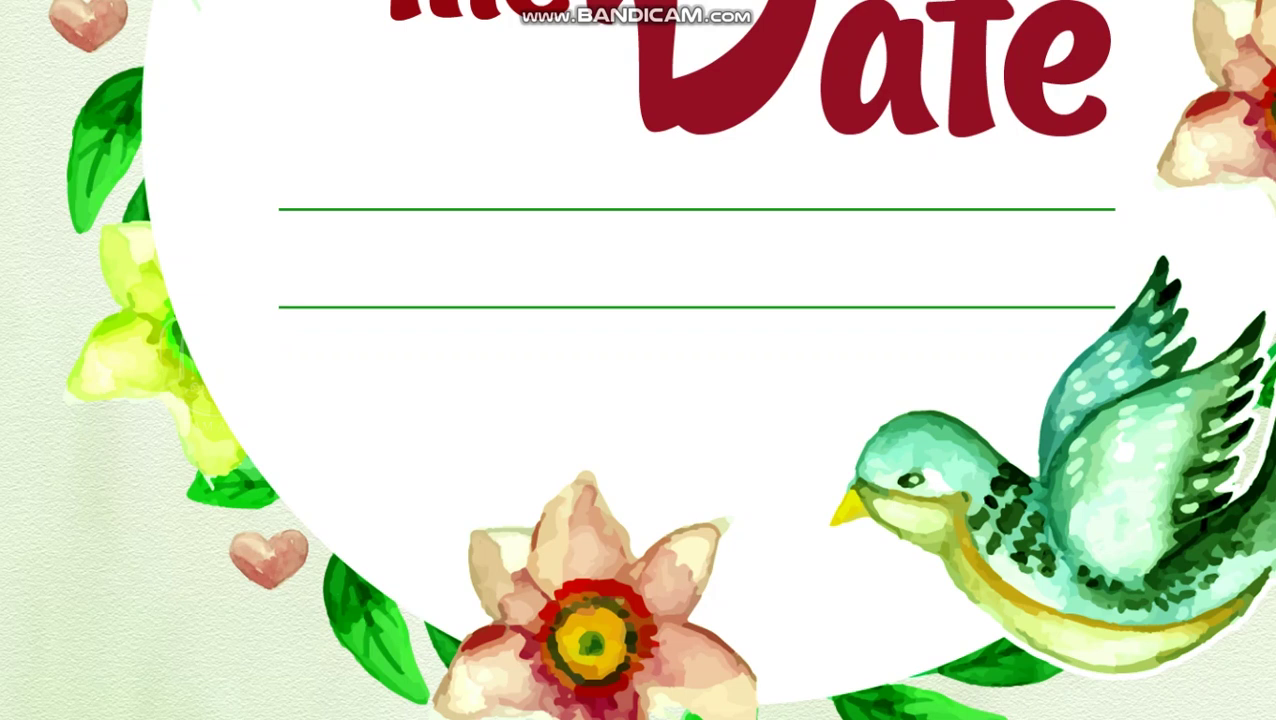
Step: Select the top layer and marquee the middle section of both green lines
{"action": "right_click", "coordinate": [684, 212]}
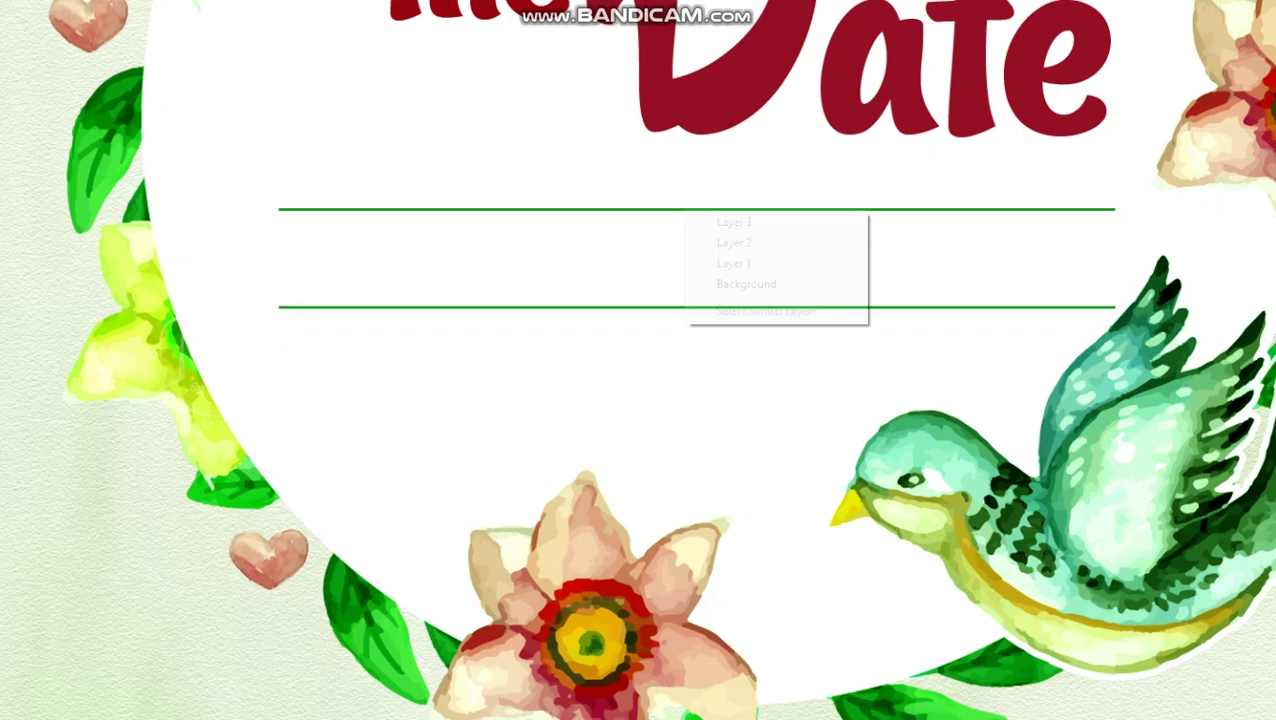
{"action": "left_click", "coordinate": [740, 219]}
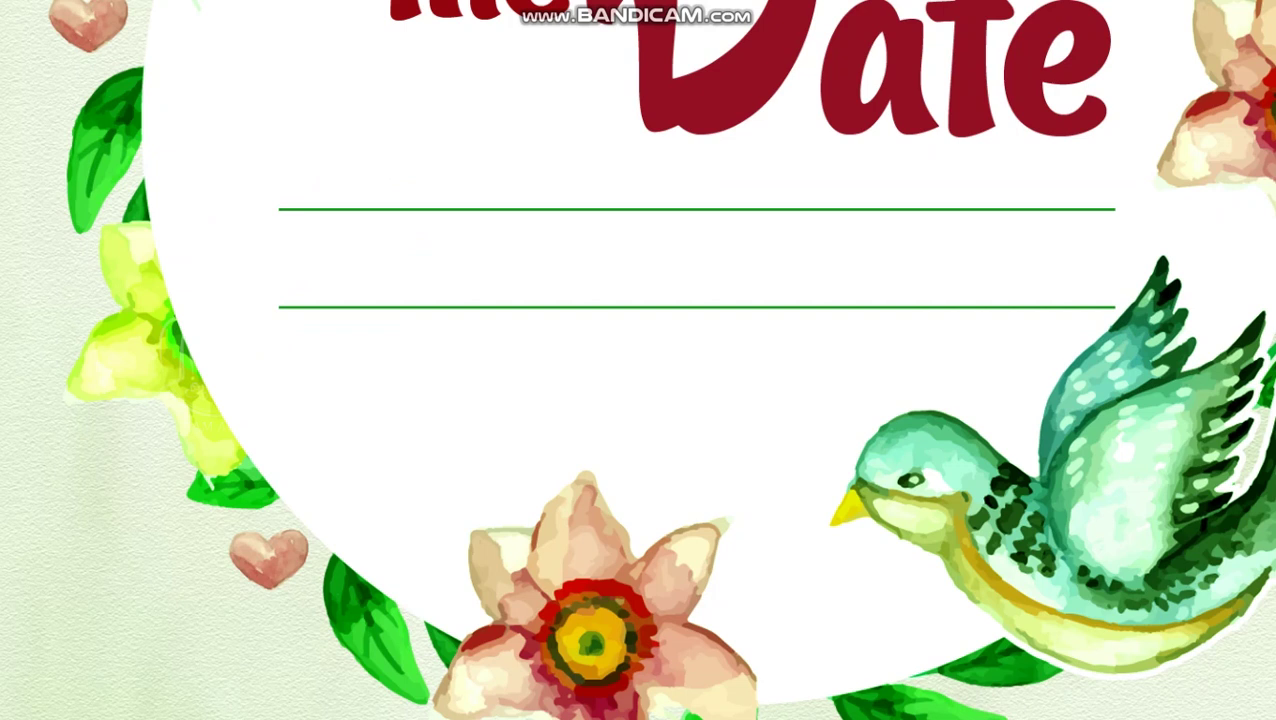
{"action": "key", "text": "f"}
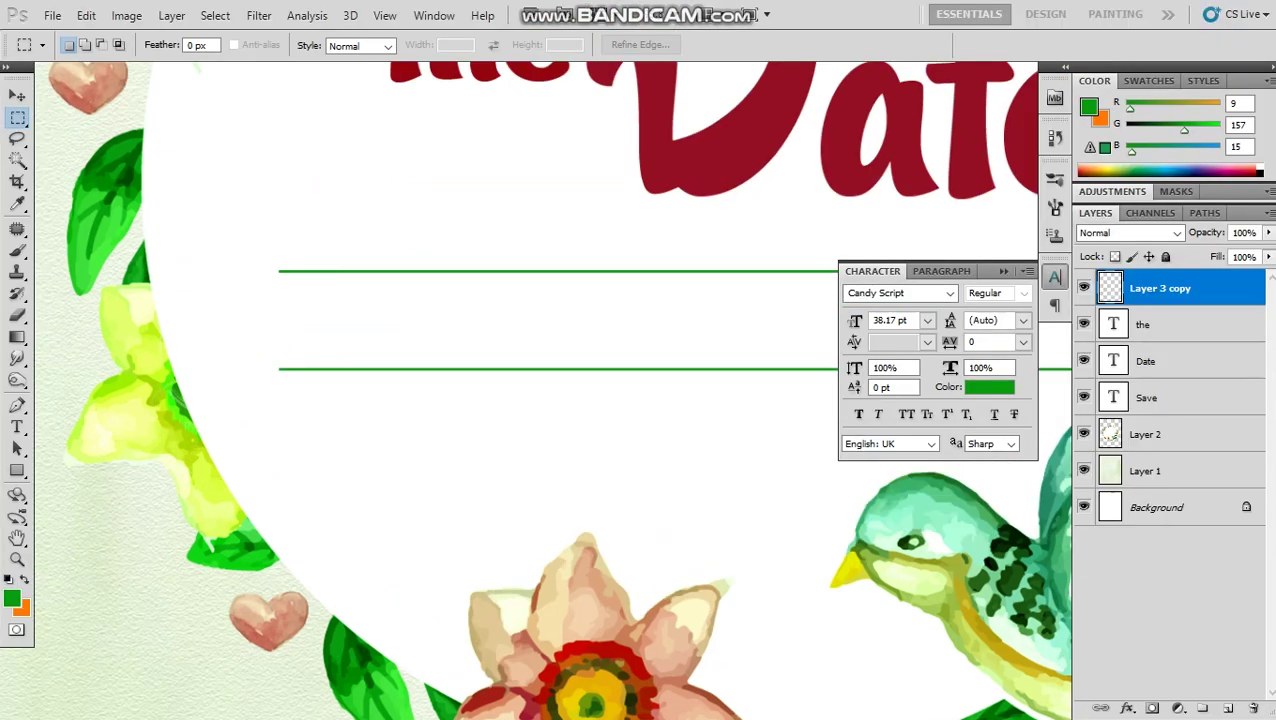
{"action": "left_click", "coordinate": [1055, 277]}
{"action": "key", "text": "f"}
{"action": "key", "text": "f"}
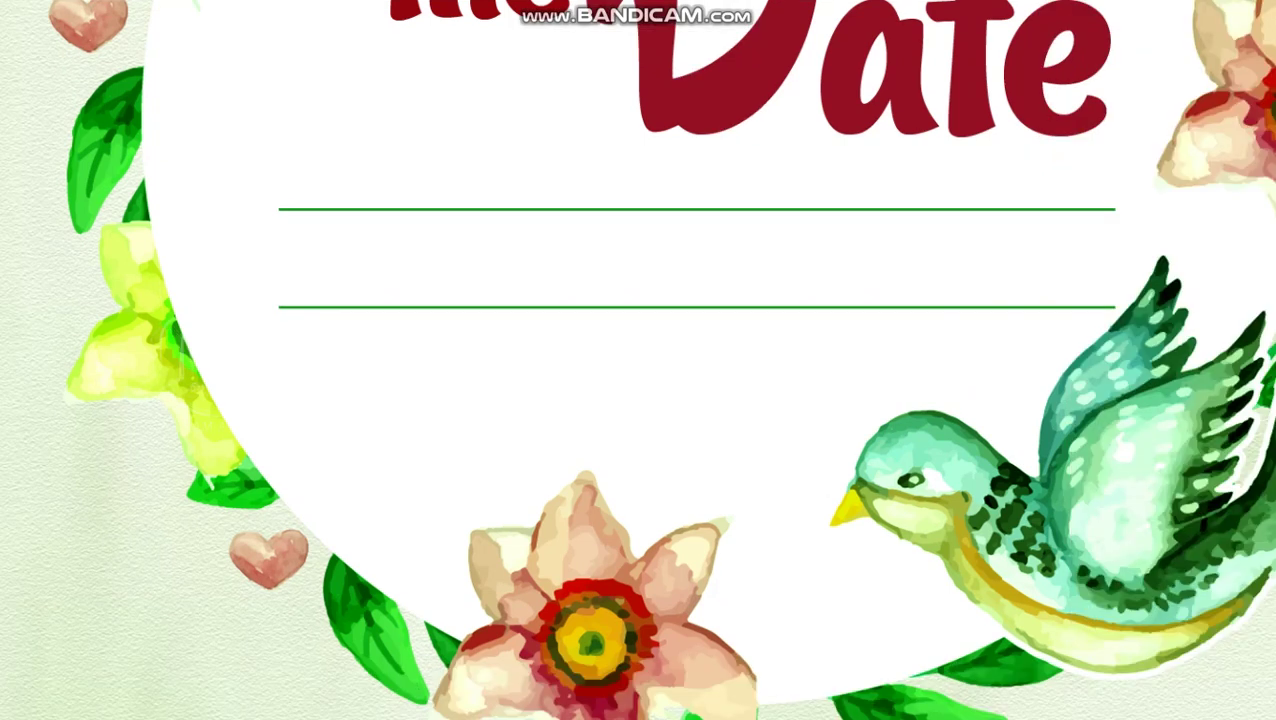
{"action": "left_click_drag", "start_coordinate": [698, 278], "coordinate": [813, 368]}
Step: Cut the middle out of both lines and colour the 26 darker green 09672c
{"action": "key", "text": "Delete"}
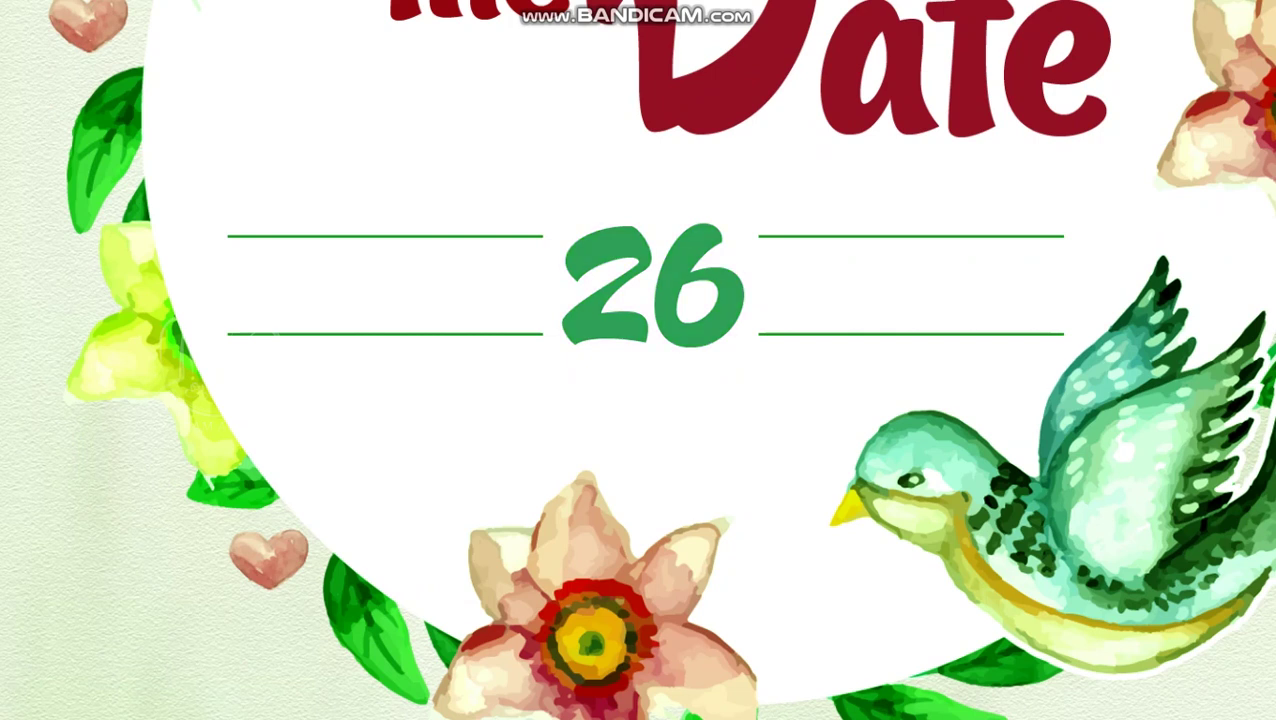
{"action": "key", "text": "f"}
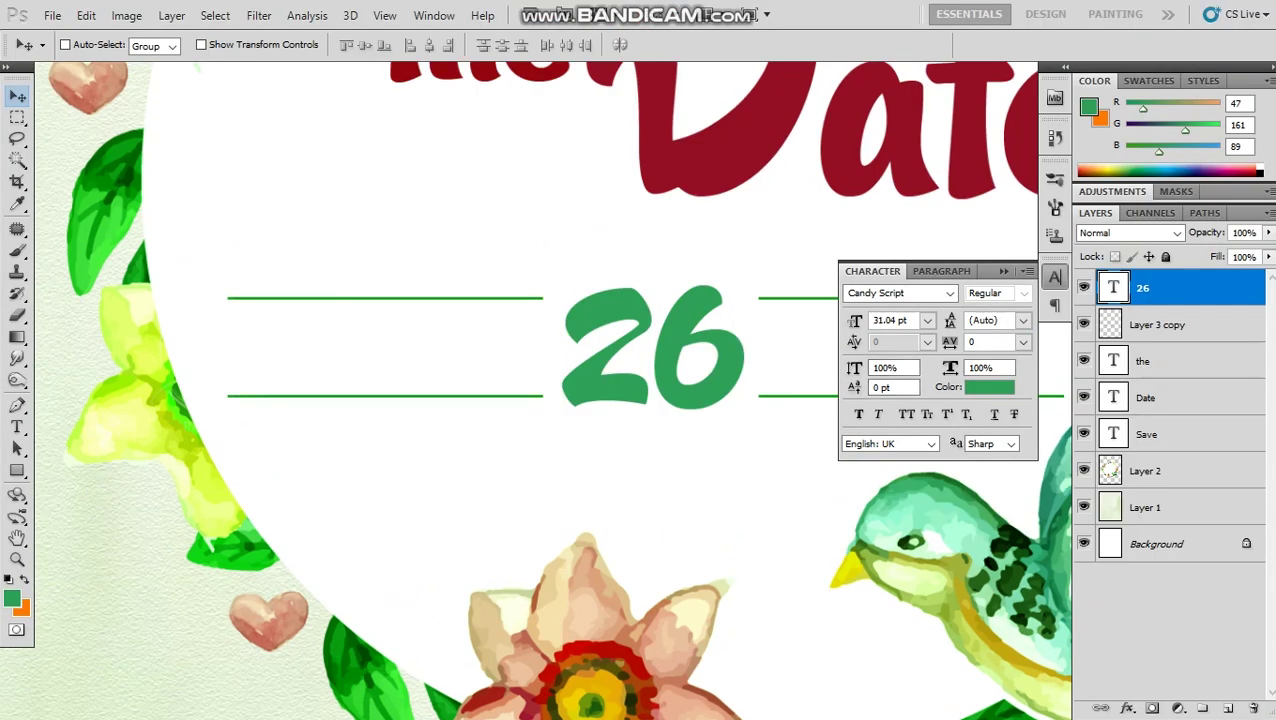
{"action": "left_click", "coordinate": [988, 387]}
{"action": "left_click", "coordinate": [547, 513]}
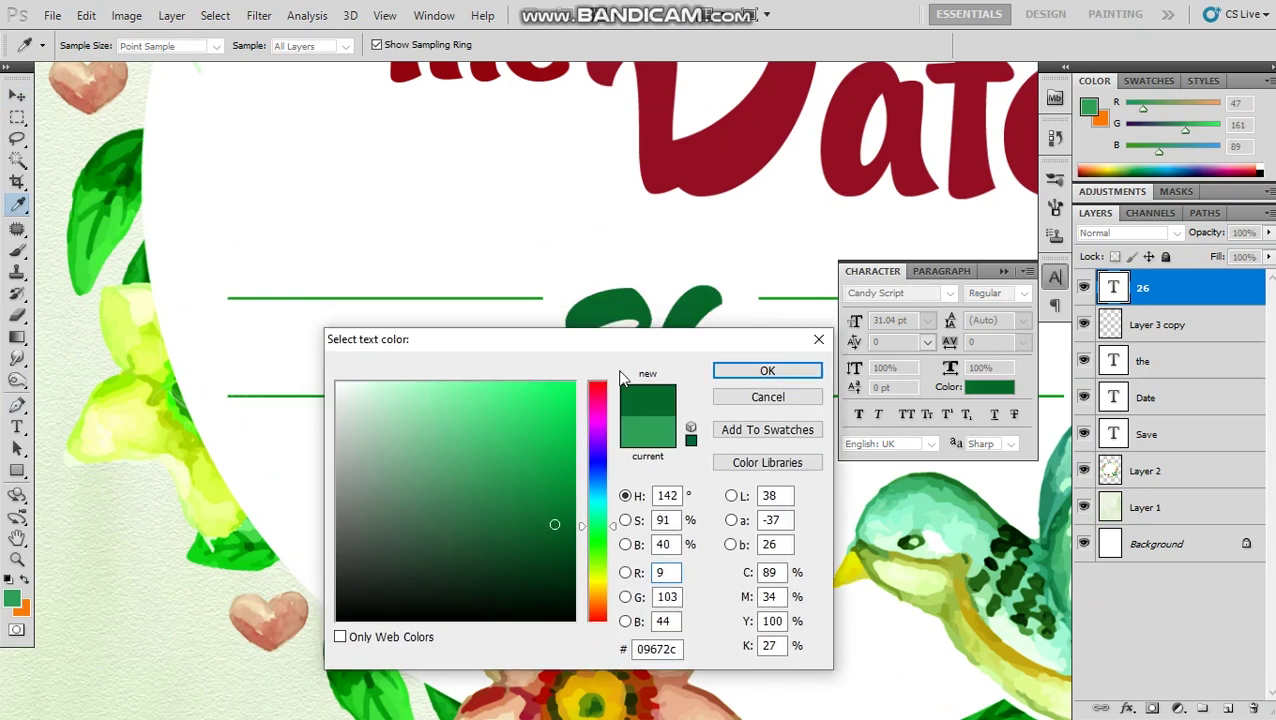
{"action": "mouse_move", "coordinate": [560, 339]}
{"action": "left_mouse_down"}
{"action": "mouse_move", "coordinate": [1011, 260]}
{"action": "mouse_move", "coordinate": [971, 252]}
{"action": "left_mouse_up"}
{"action": "left_click", "coordinate": [1219, 285]}
Step: Add an Arial text layer below the lines reading 'Feb'
{"action": "key", "text": "v"}
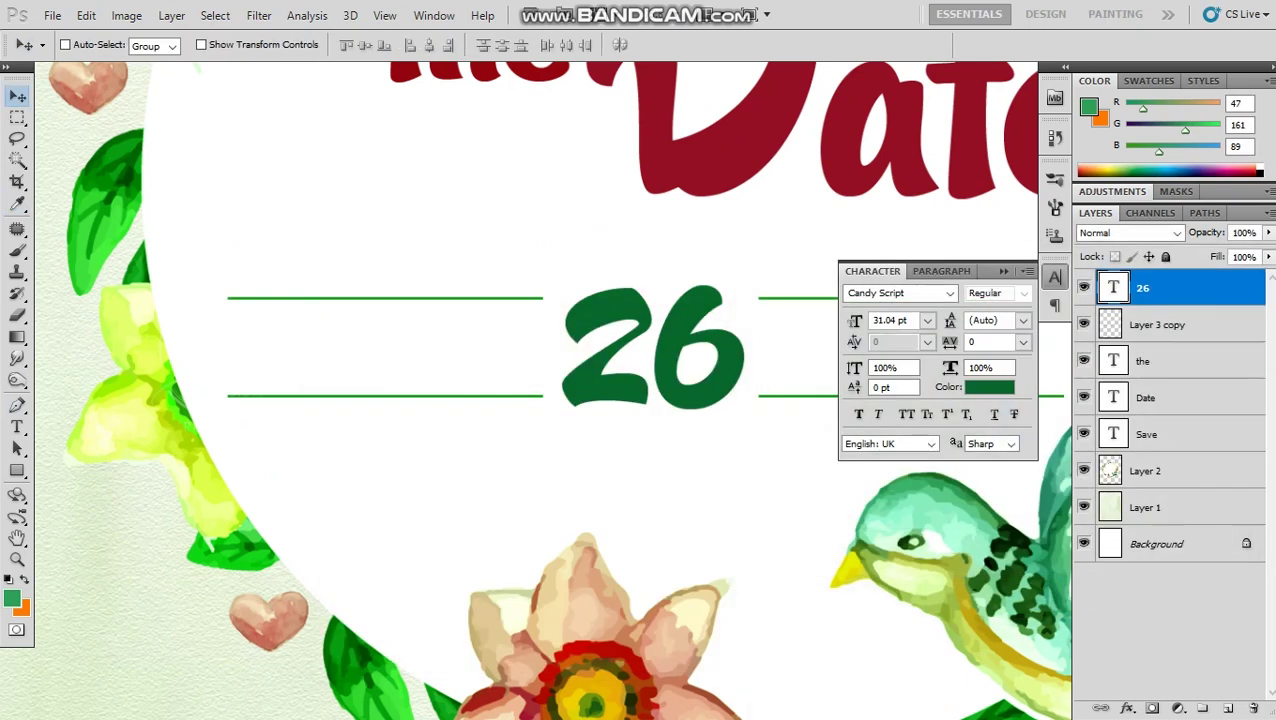
{"action": "key", "text": "t"}
{"action": "left_click", "coordinate": [350, 485]}
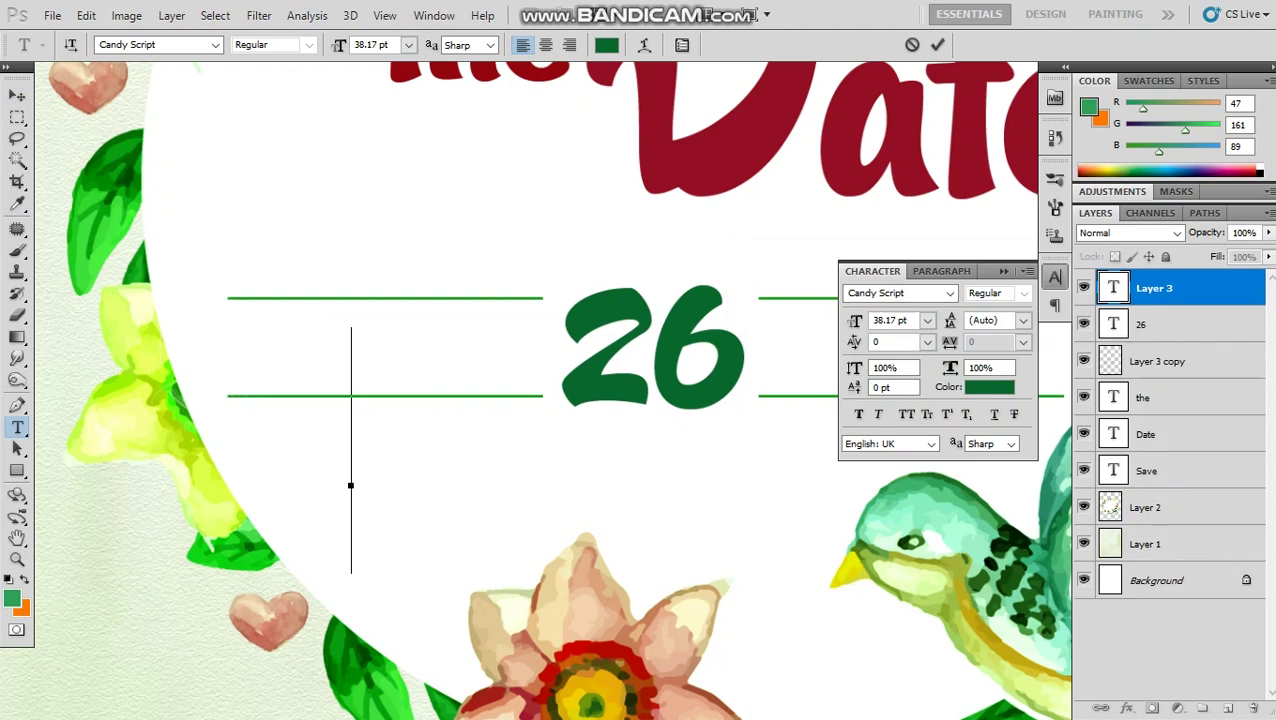
{"action": "type", "text": "A"}
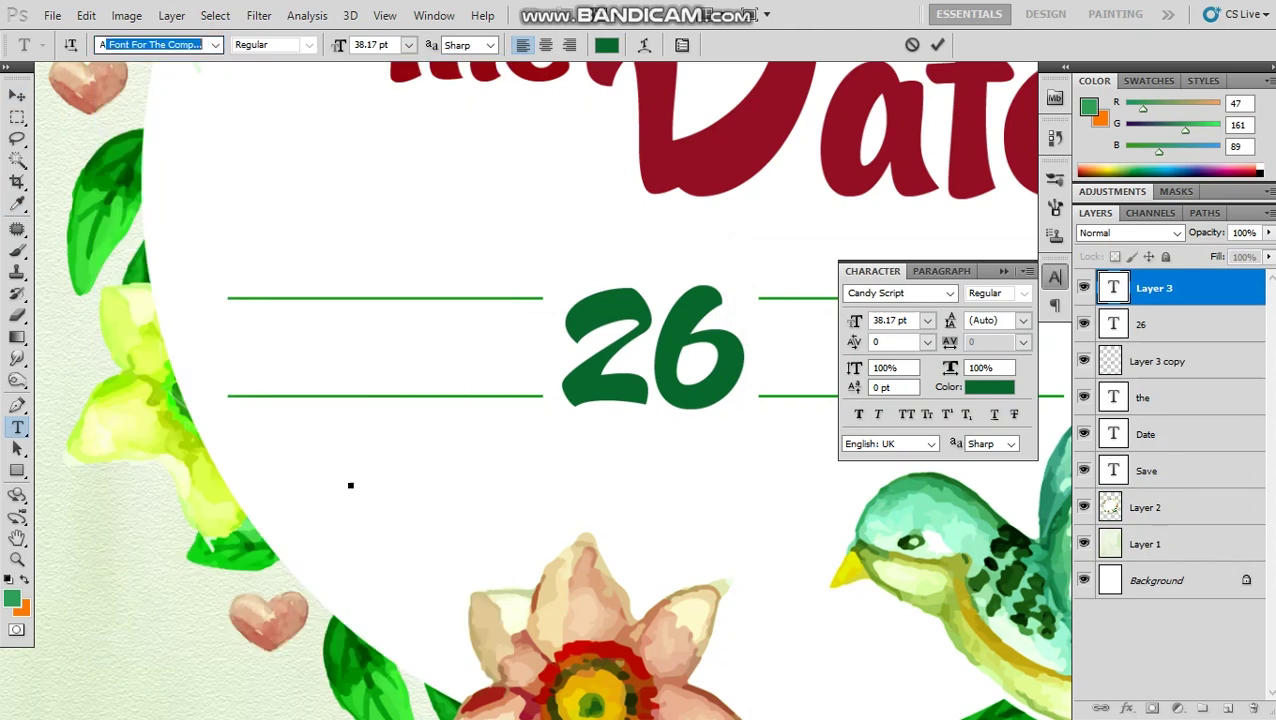
{"action": "type", "text": "R DECODE"}
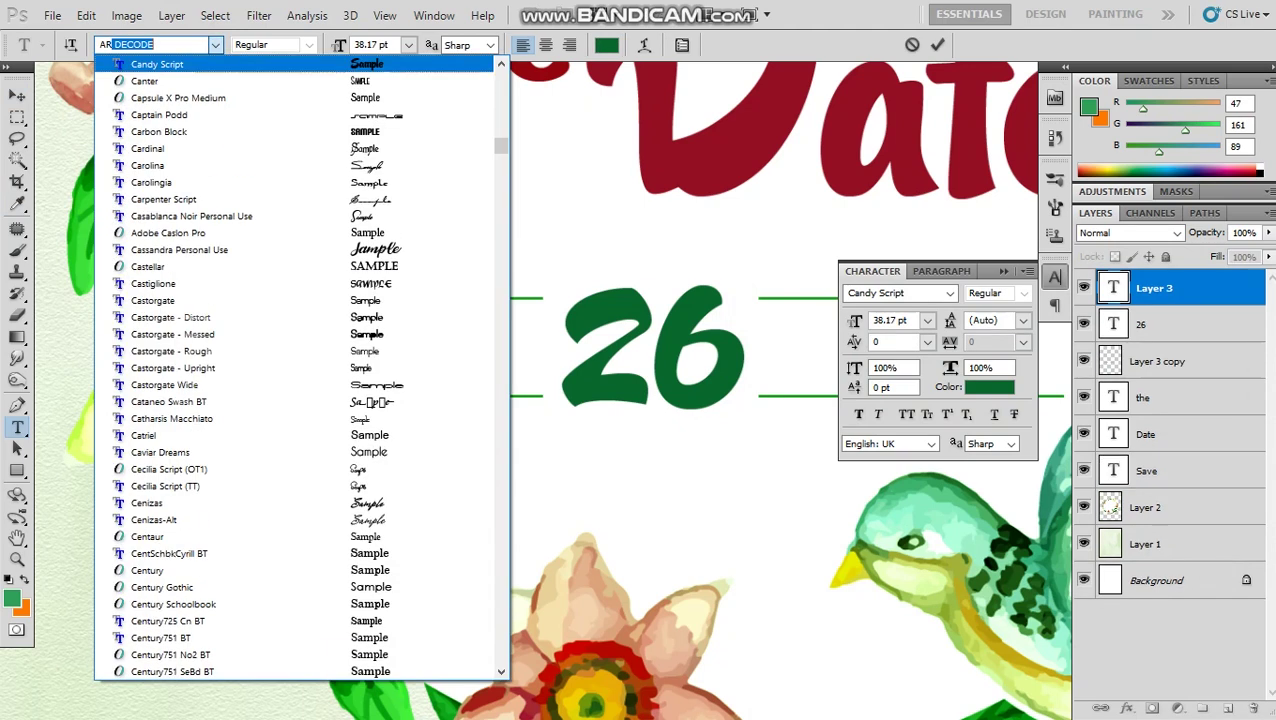
{"action": "type", "text": "ial"}
{"action": "key", "text": "Return"}
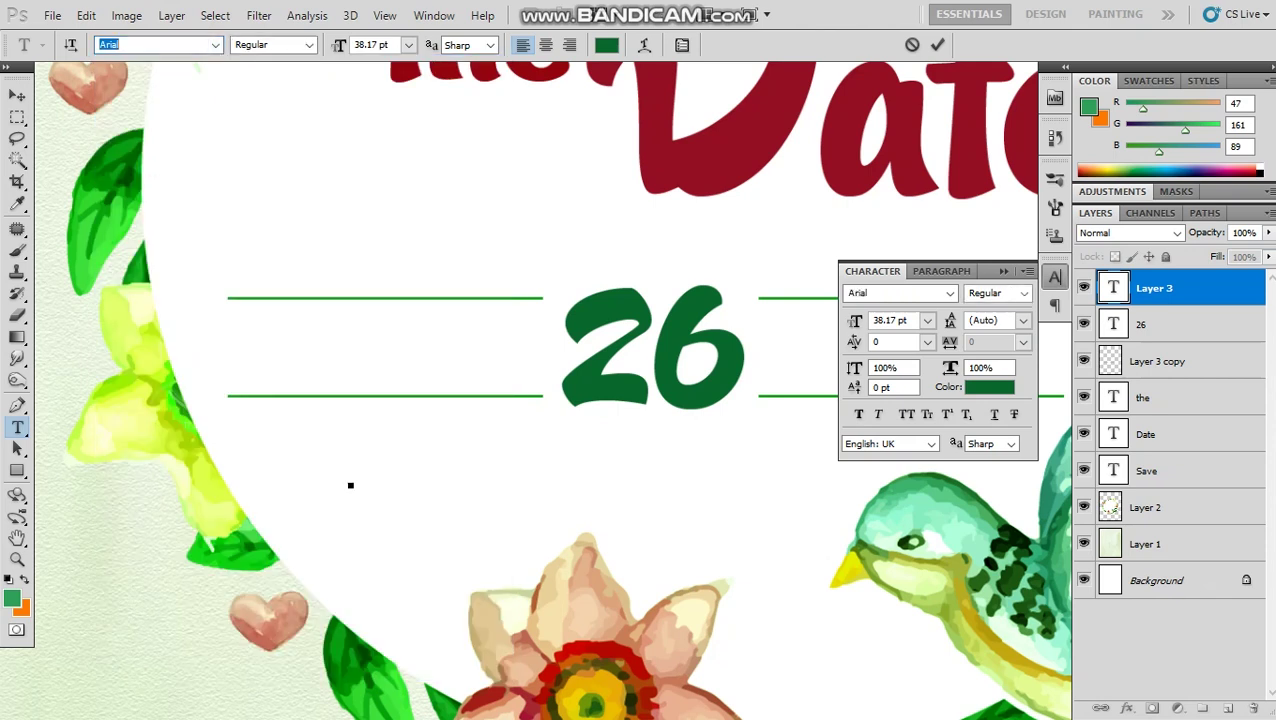
{"action": "key", "text": "Return"}
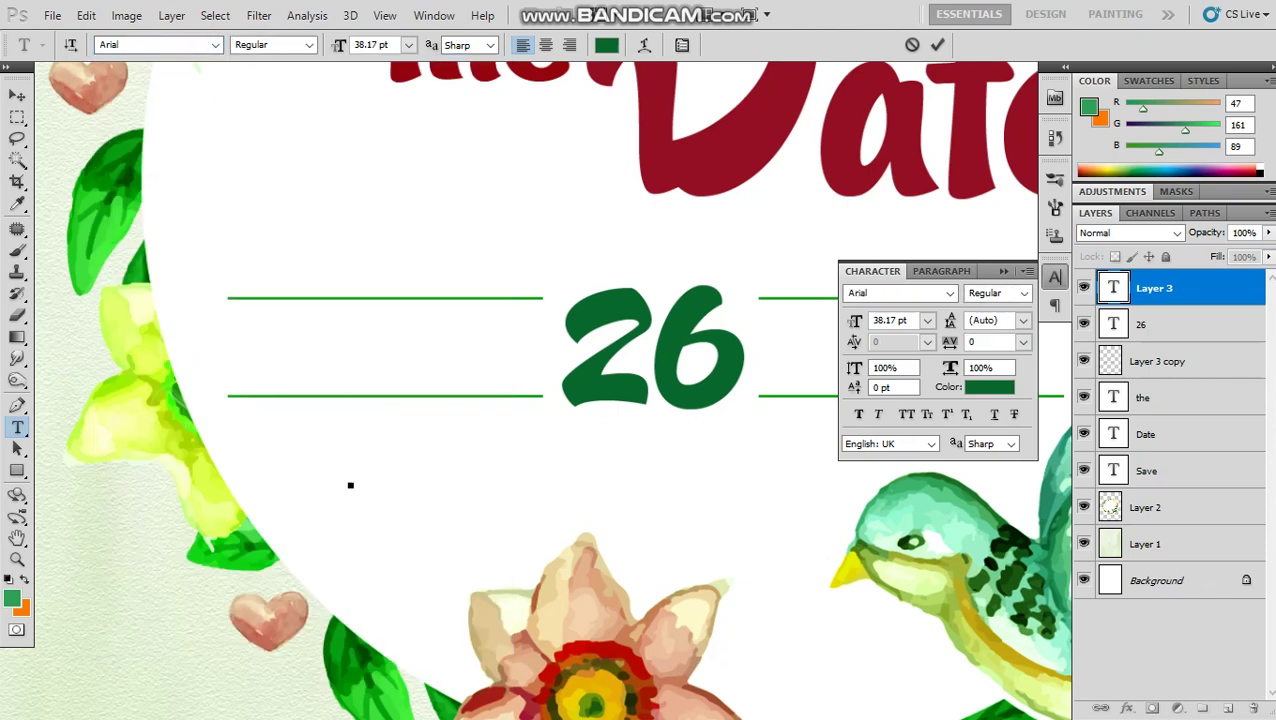
{"action": "type", "text": "Mo"}
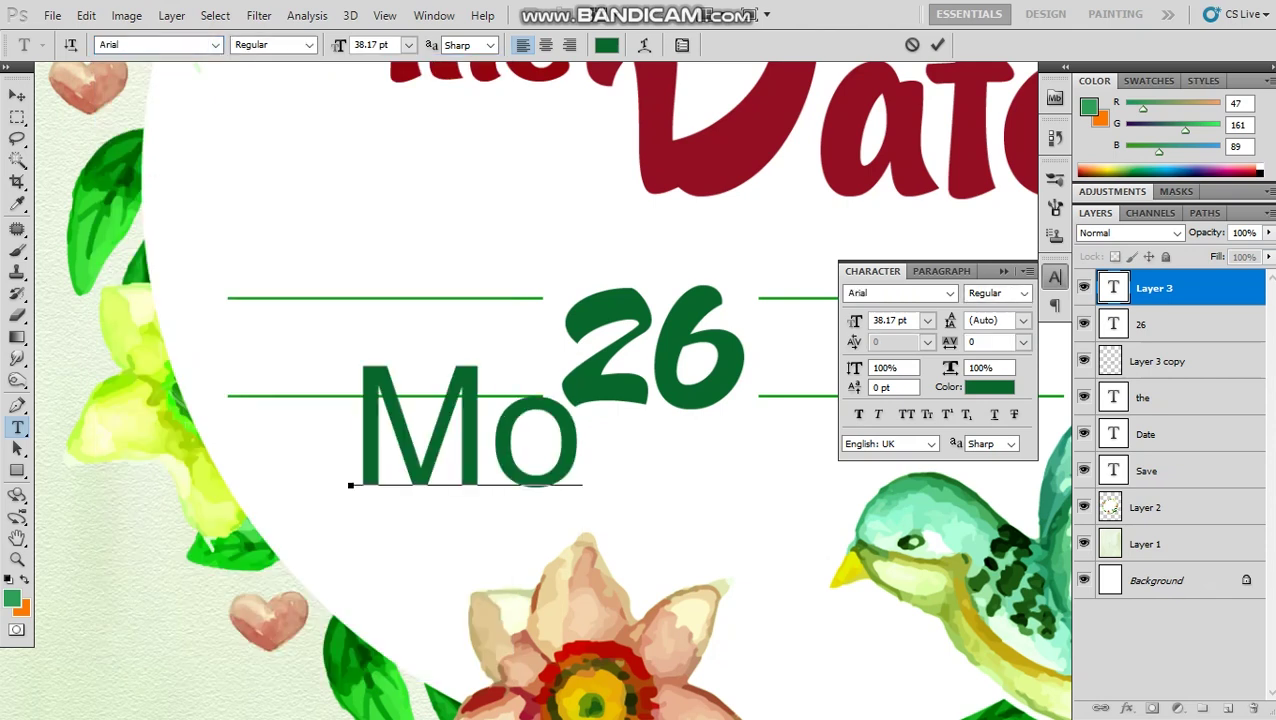
{"action": "type", "text": "n"}
{"action": "key", "text": "Left"}
{"action": "key", "text": "Left"}
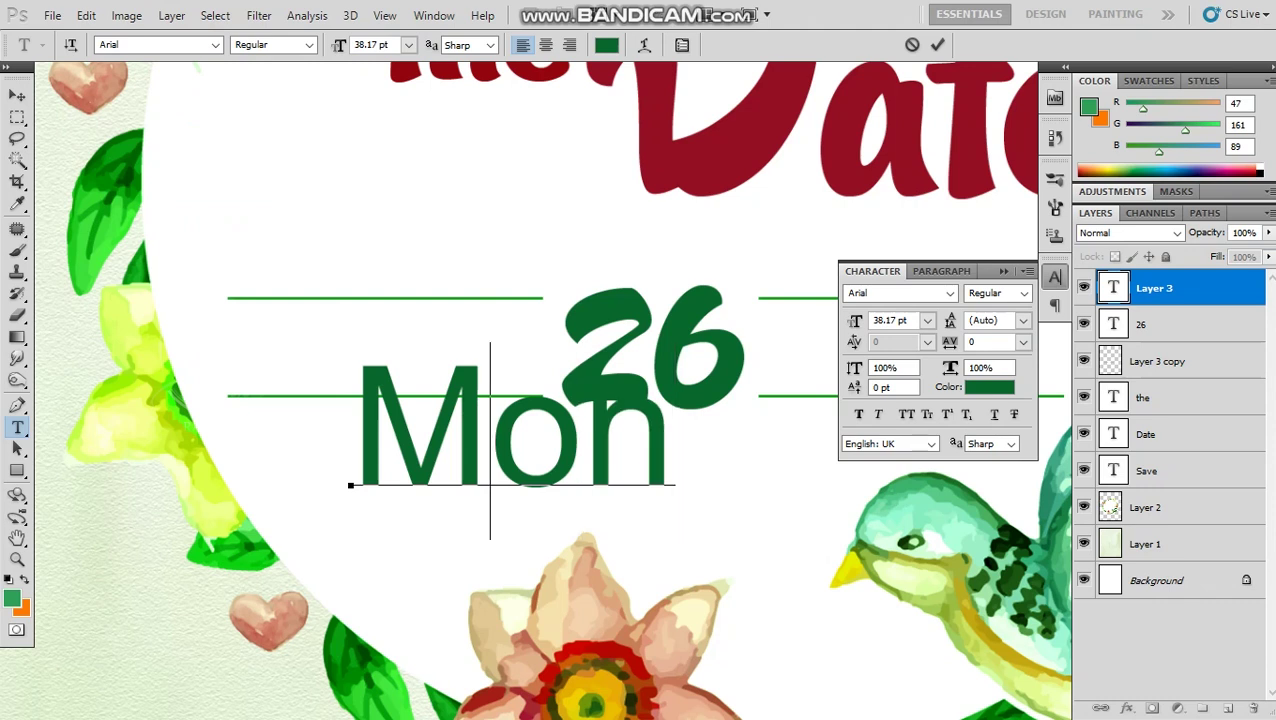
{"action": "key", "text": "Left"}
{"action": "key", "text": "Delete"}
{"action": "key", "text": "Delete"}
{"action": "key", "text": "Delete"}
{"action": "type", "text": "Fe"}
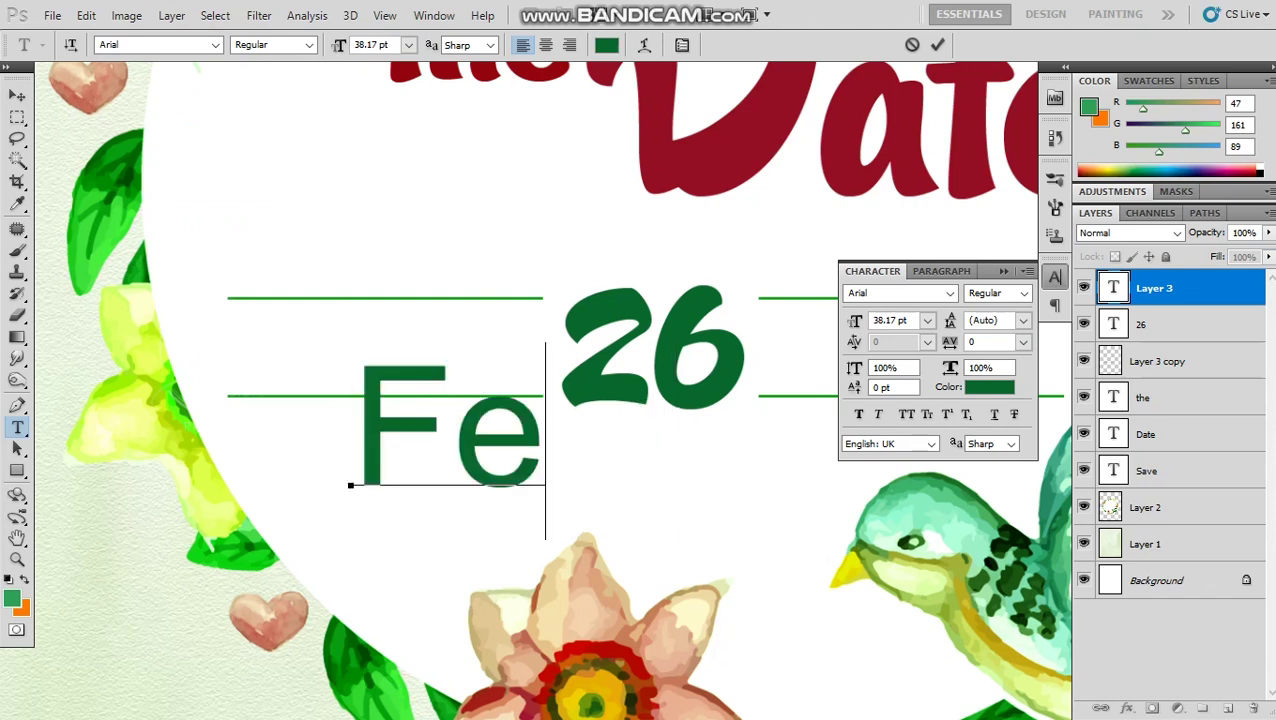
{"action": "type", "text": "b"}
Step: Make Feb all caps and shrink it until it clears the 26
{"action": "key", "text": "ctrl+a"}
{"action": "key", "text": "ctrl+shift+k"}
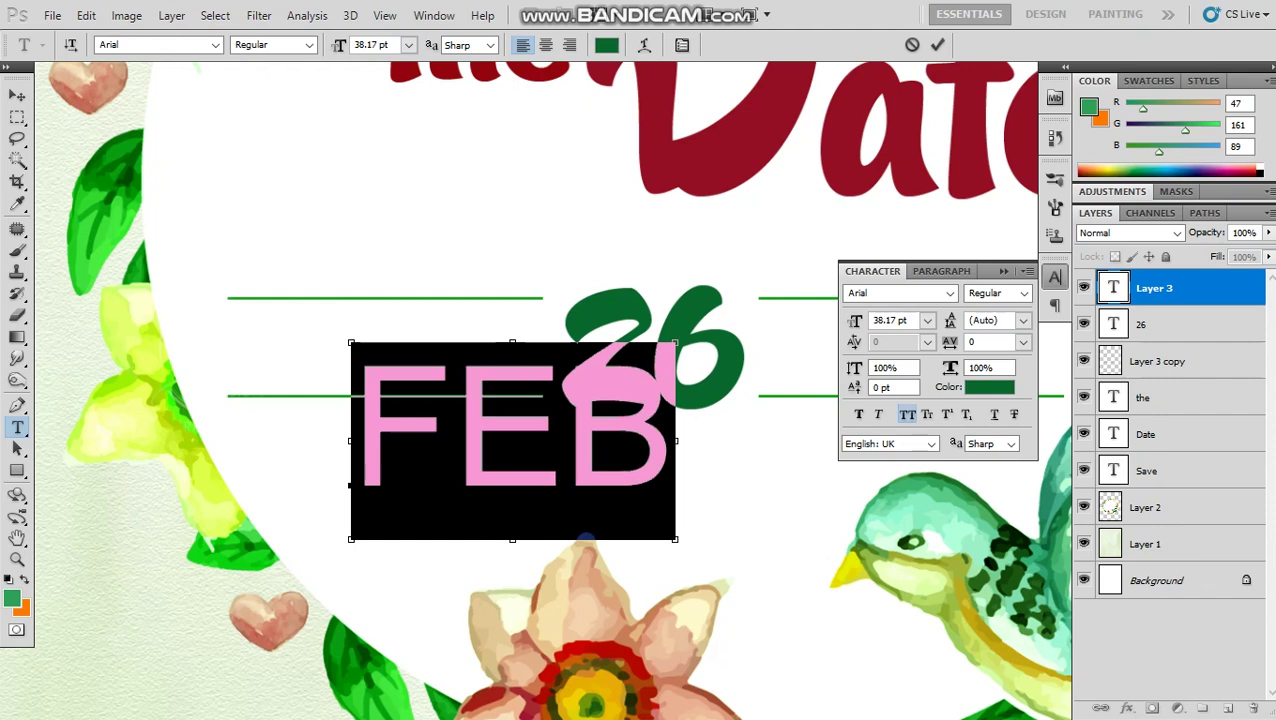
{"action": "key", "text": "ctrl+shift+comma"}
{"action": "key", "text": "ctrl+shift+comma"}
{"action": "key", "text": "ctrl+shift+comma"}
{"action": "key", "text": "ctrl+shift+comma"}
{"action": "key", "text": "ctrl+shift+comma"}
{"action": "key", "text": "ctrl+shift+comma"}
{"action": "key", "text": "ctrl+shift+comma"}
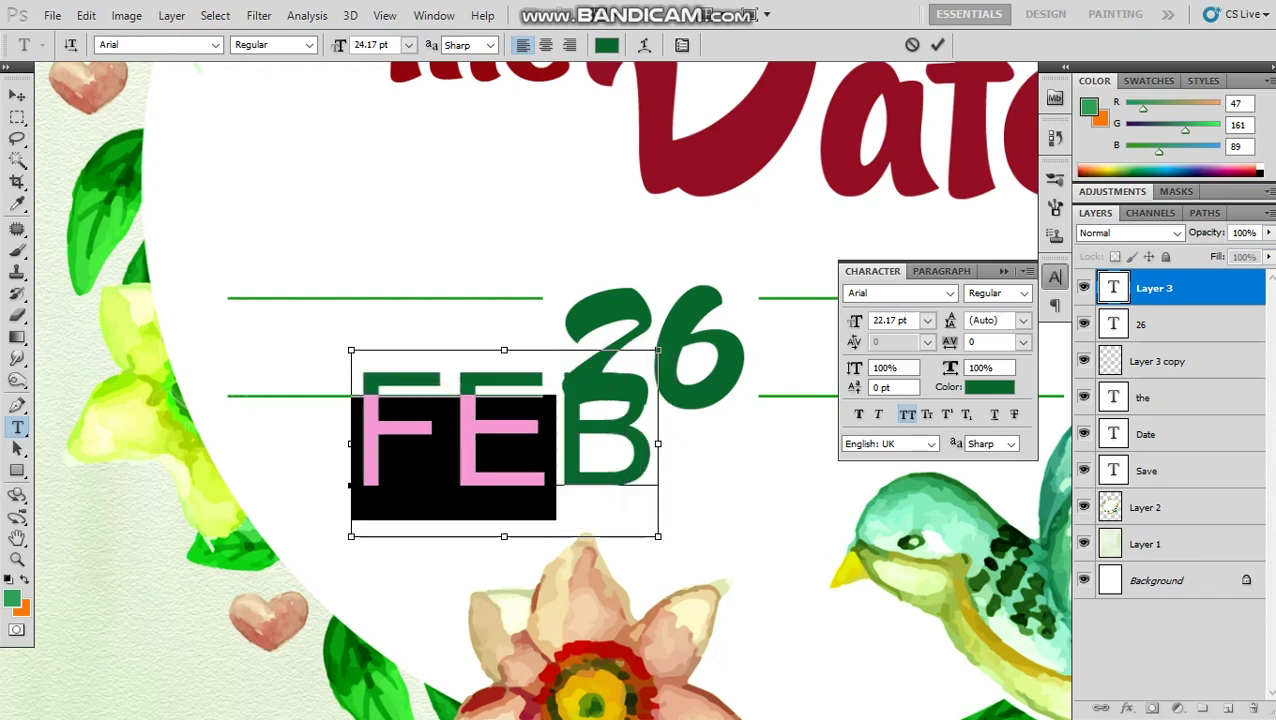
{"action": "key", "text": "ctrl+shift+comma"}
{"action": "key", "text": "ctrl+shift+comma"}
{"action": "key", "text": "ctrl+shift+comma"}
{"action": "key", "text": "ctrl+shift+comma"}
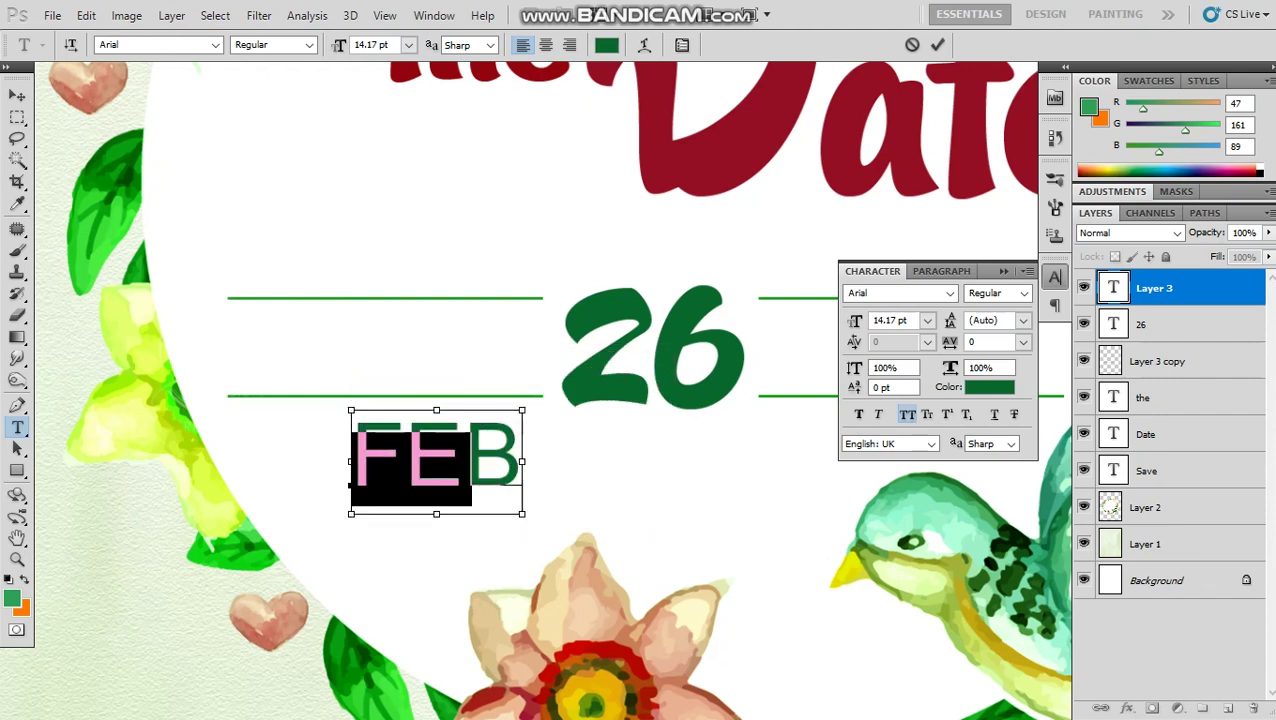
{"action": "key", "text": "ctrl+shift+comma"}
{"action": "key", "text": "ctrl+Return"}
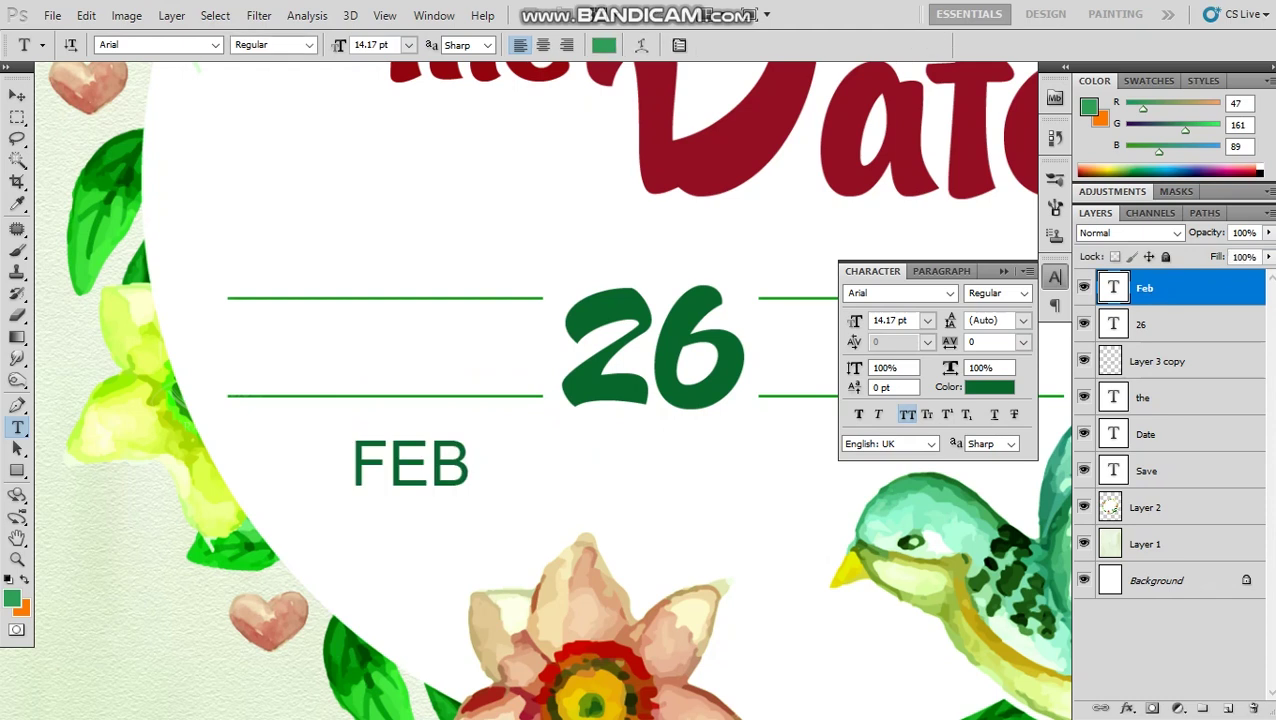
Step: Move FEB between the green lines left of the 26 and make it Bold
{"action": "key", "text": "v"}
{"action": "left_click_drag", "start_coordinate": [410, 468], "coordinate": [380, 353]}
{"action": "key", "text": "Up"}
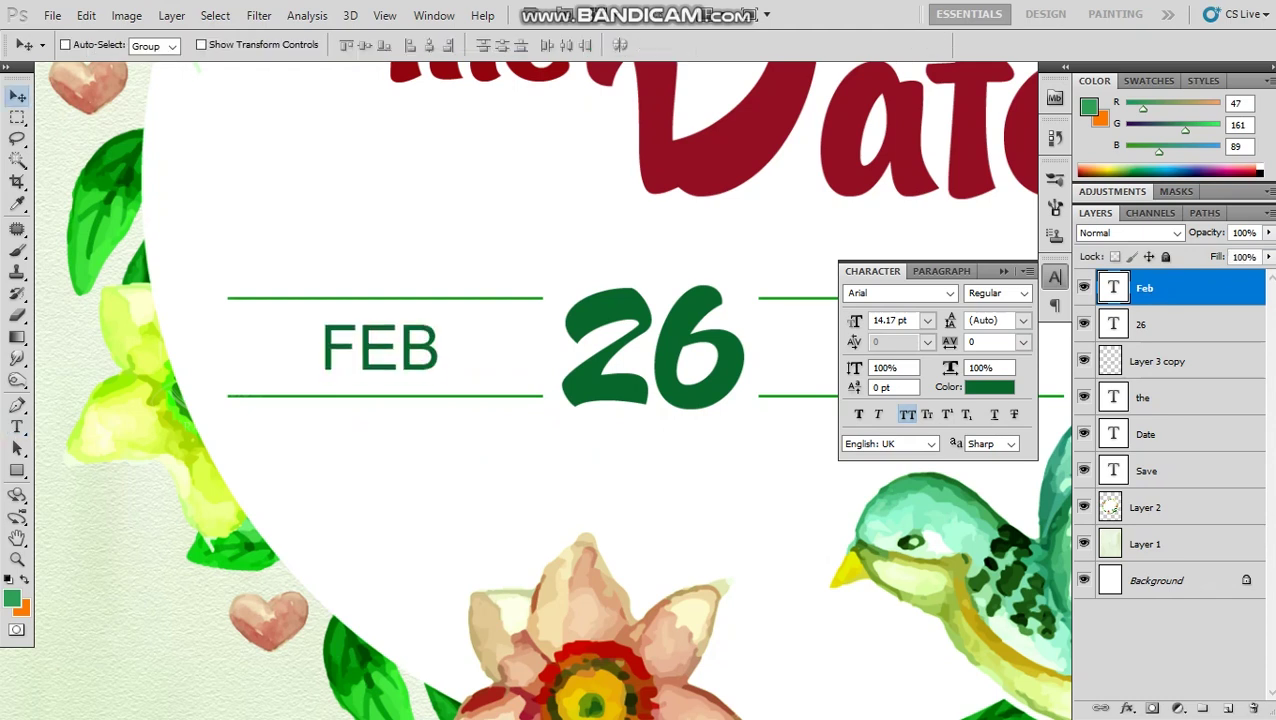
{"action": "left_click", "coordinate": [1024, 293]}
{"action": "left_click", "coordinate": [985, 353]}
{"action": "key", "text": "Tab"}
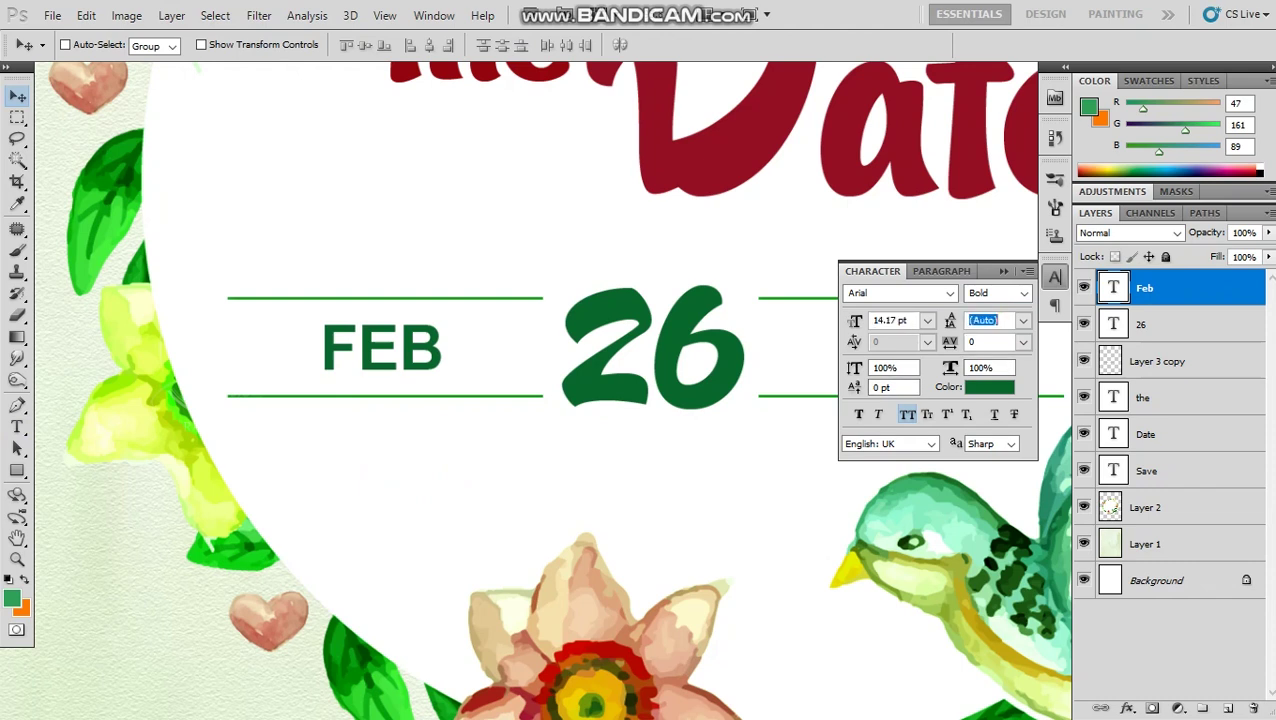
Step: Duplicate FEB to the right of the 26 and change the copy to 2024
{"action": "key", "text": "f"}
{"action": "key", "text": "f"}
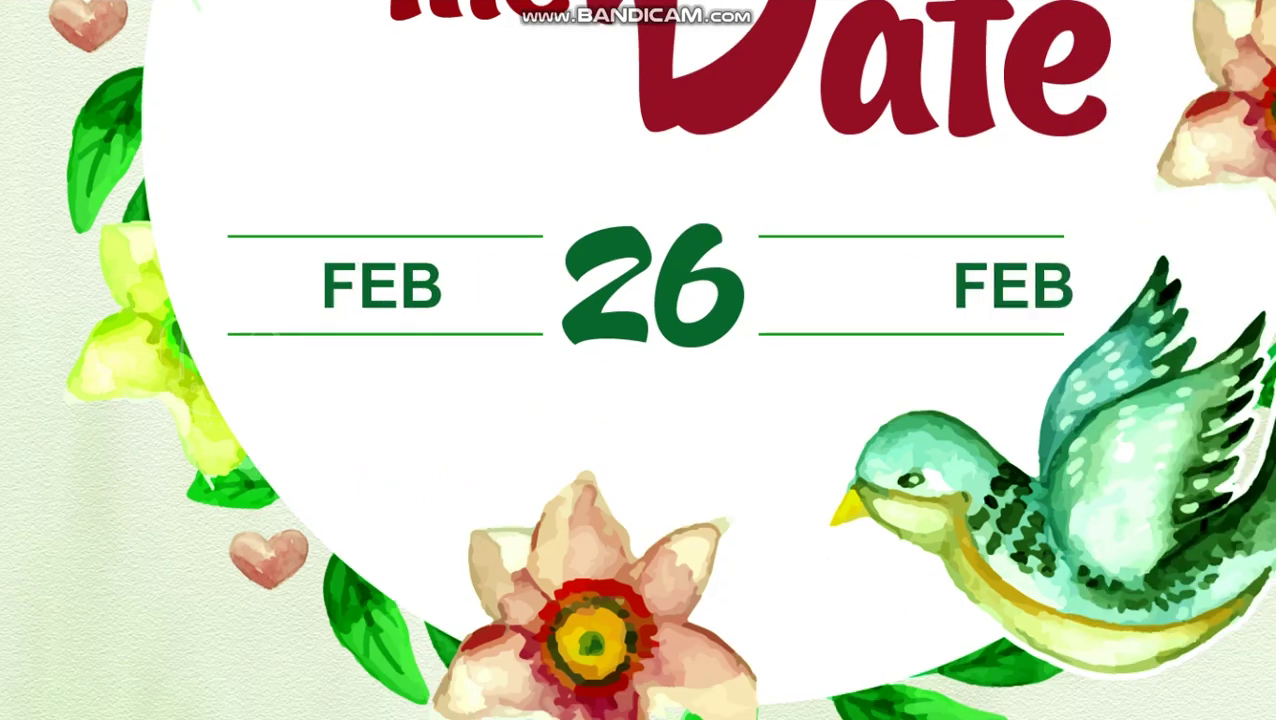
{"action": "left_click_drag", "start_coordinate": [380, 286], "coordinate": [908, 286]}
{"action": "left_click", "coordinate": [928, 285]}
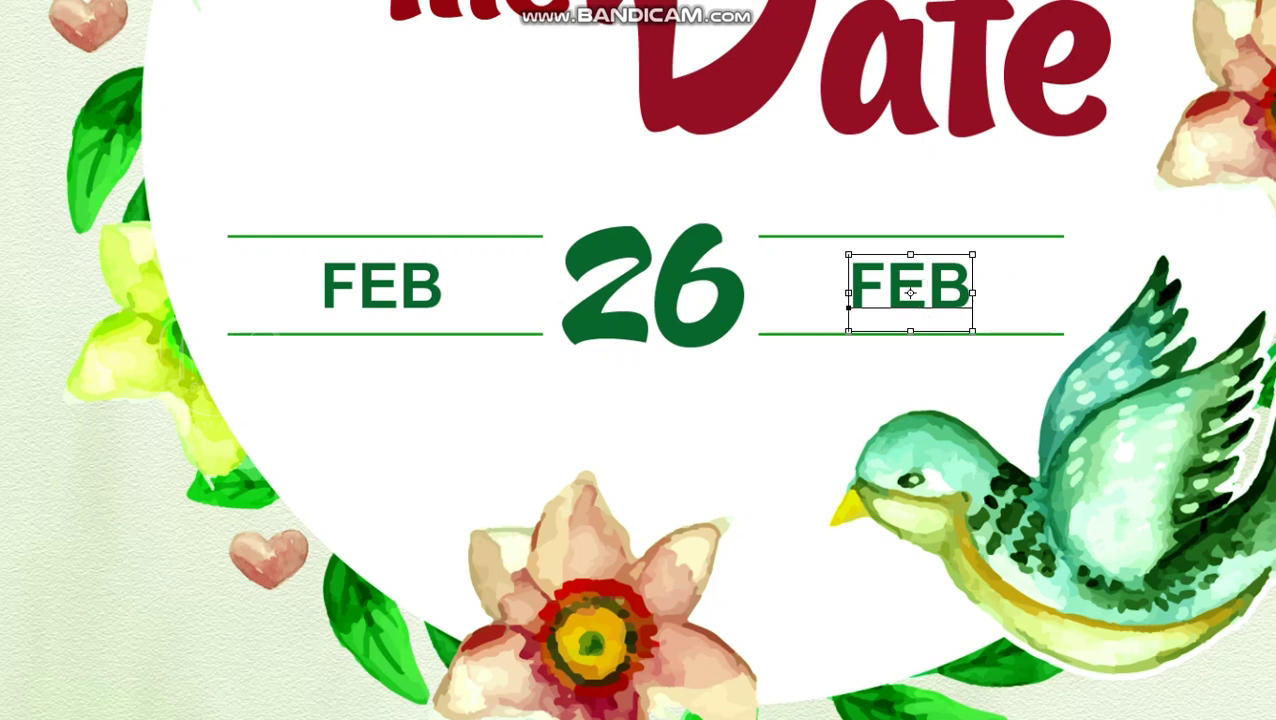
{"action": "key", "text": "ctrl+a"}
{"action": "type", "text": "2024"}
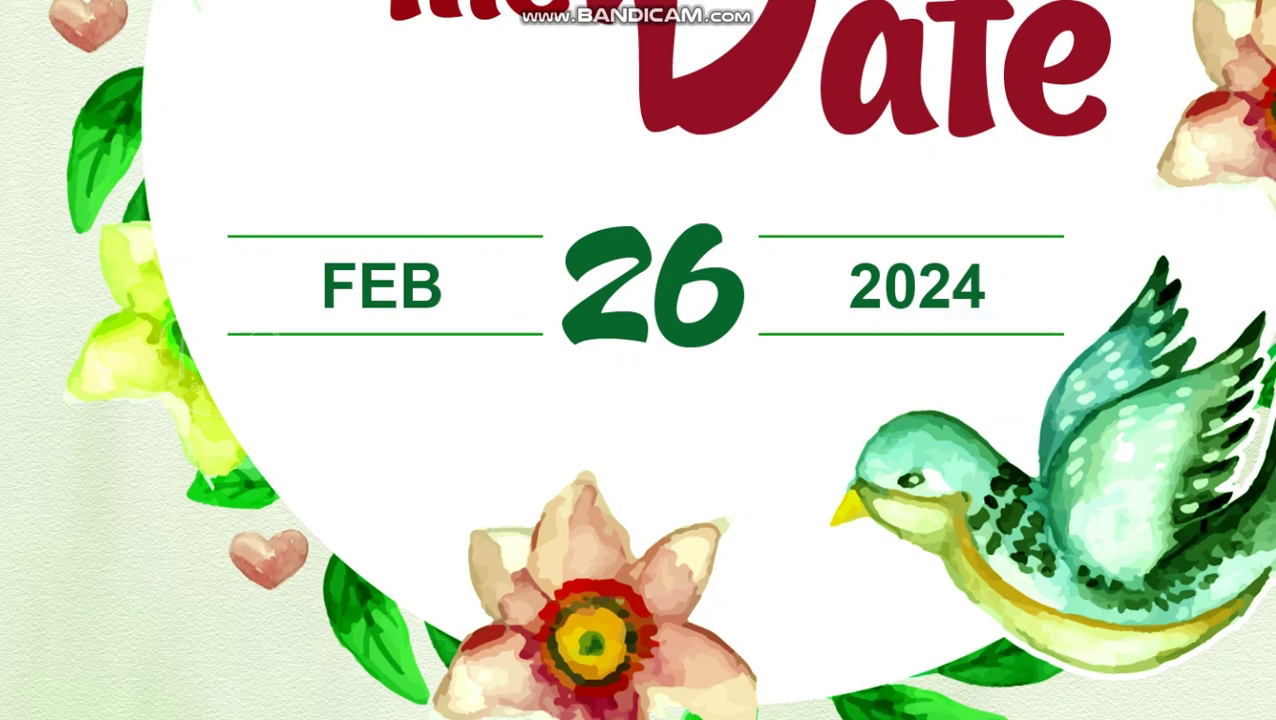
{"action": "key", "text": "Left"}
{"action": "key", "text": "Left"}
{"action": "key", "text": "Left"}
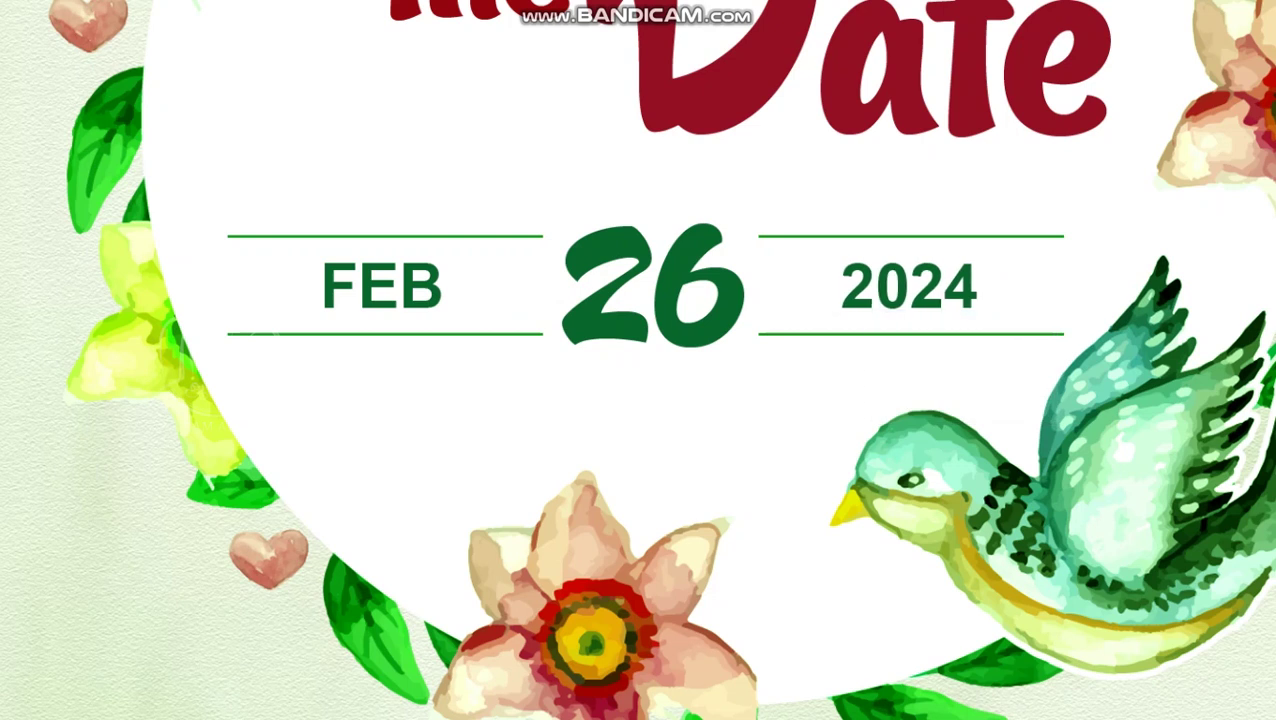
Step: Copy 2024 below the 26, retype it as MONDAY, and centre it under the 26
{"action": "right_click", "coordinate": [672, 312]}
{"action": "left_click", "coordinate": [690, 320]}
{"action": "right_click", "coordinate": [893, 300]}
{"action": "left_click", "coordinate": [910, 308]}
{"action": "key", "text": "ctrl+v"}
{"action": "double_click", "coordinate": [658, 413]}
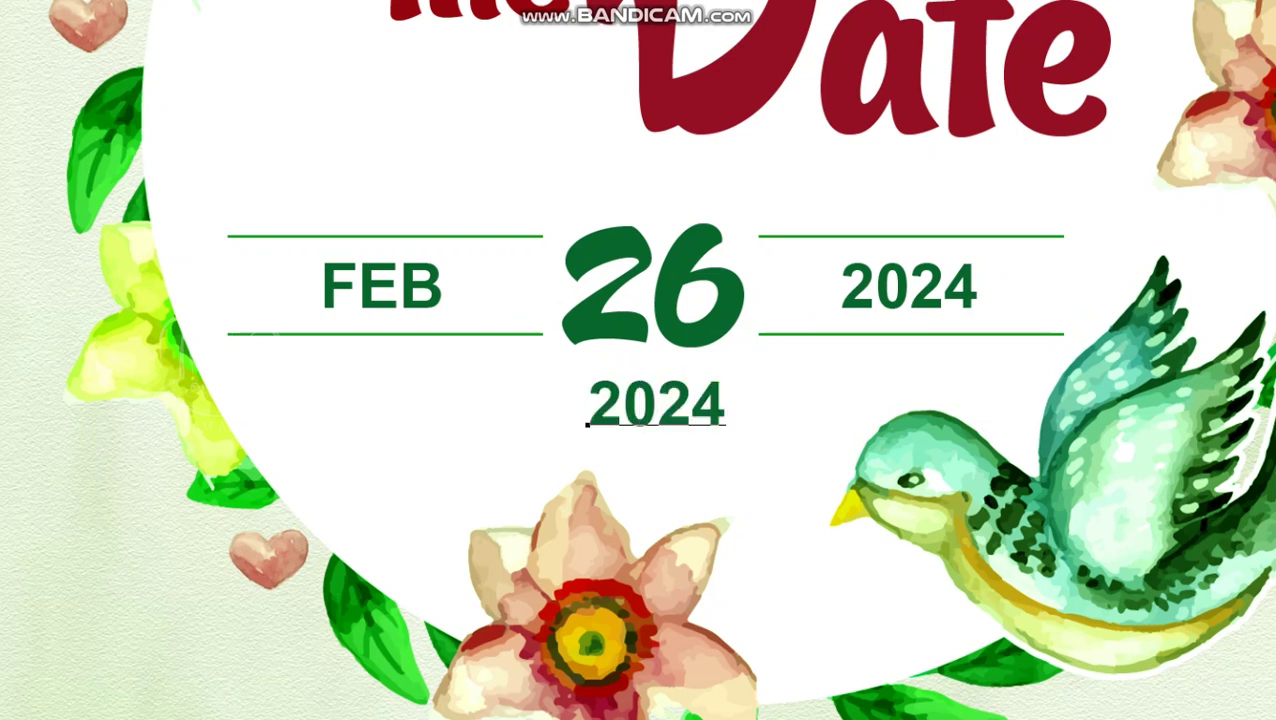
{"action": "type", "text": "M"}
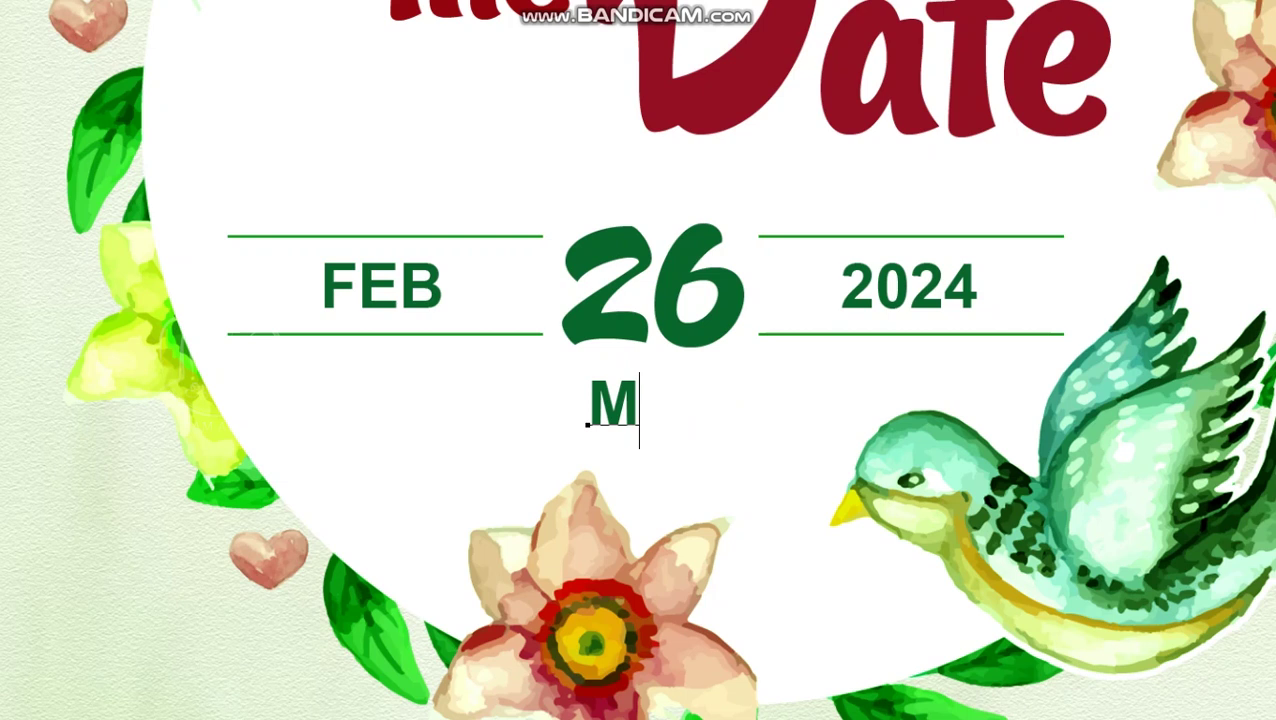
{"action": "type", "text": "ONDAY"}
{"action": "key", "text": "ctrl+a"}
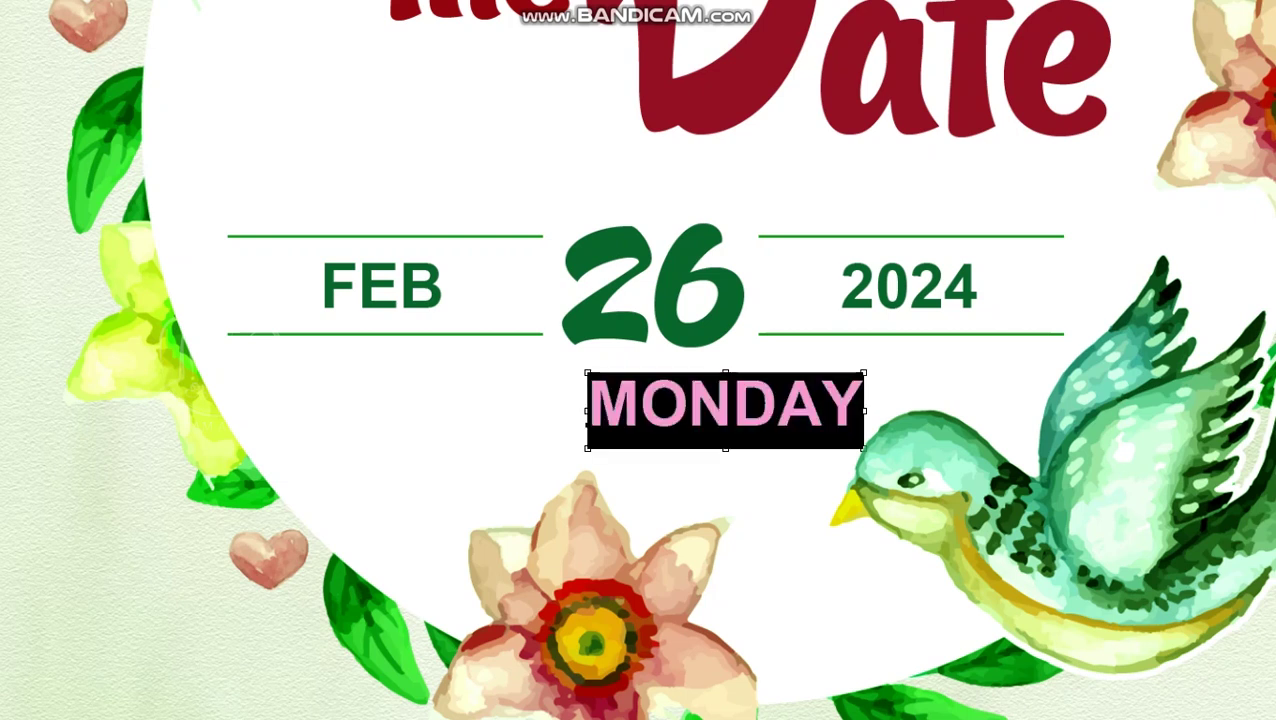
{"action": "left_click_drag", "start_coordinate": [725, 410], "coordinate": [660, 392]}
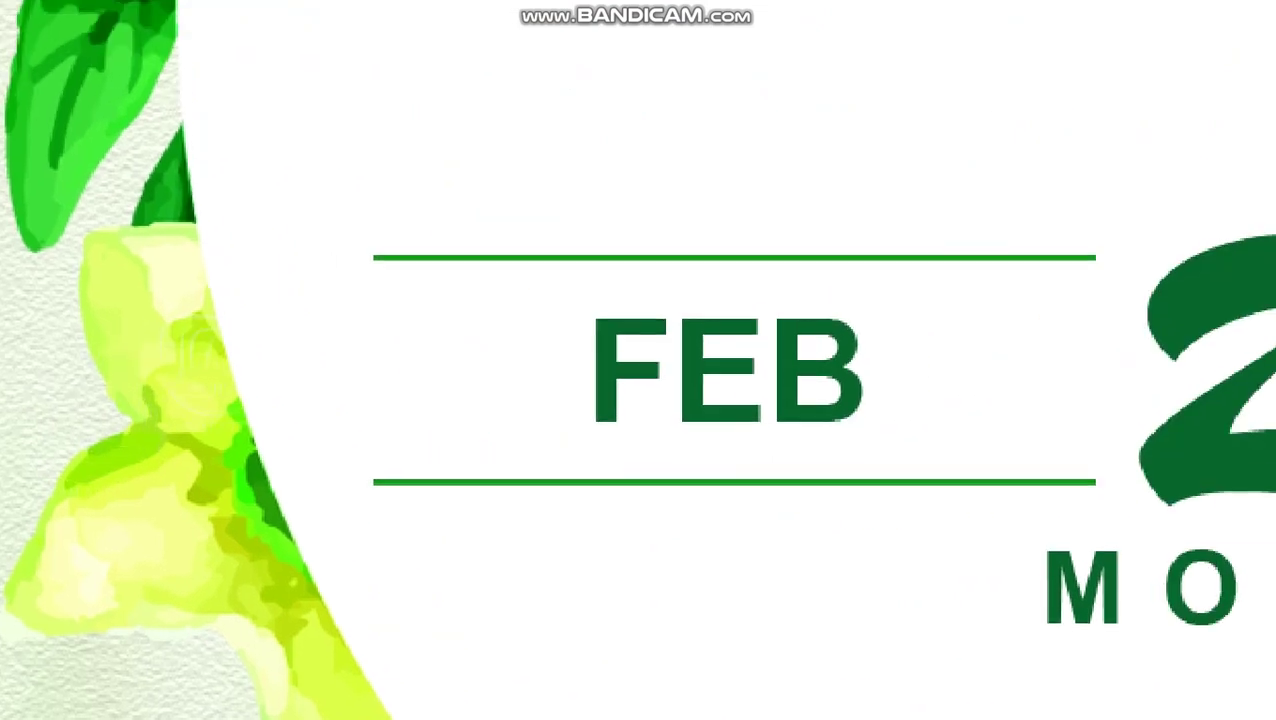
{"action": "right_click", "coordinate": [893, 261]}
{"action": "key", "text": "Escape"}
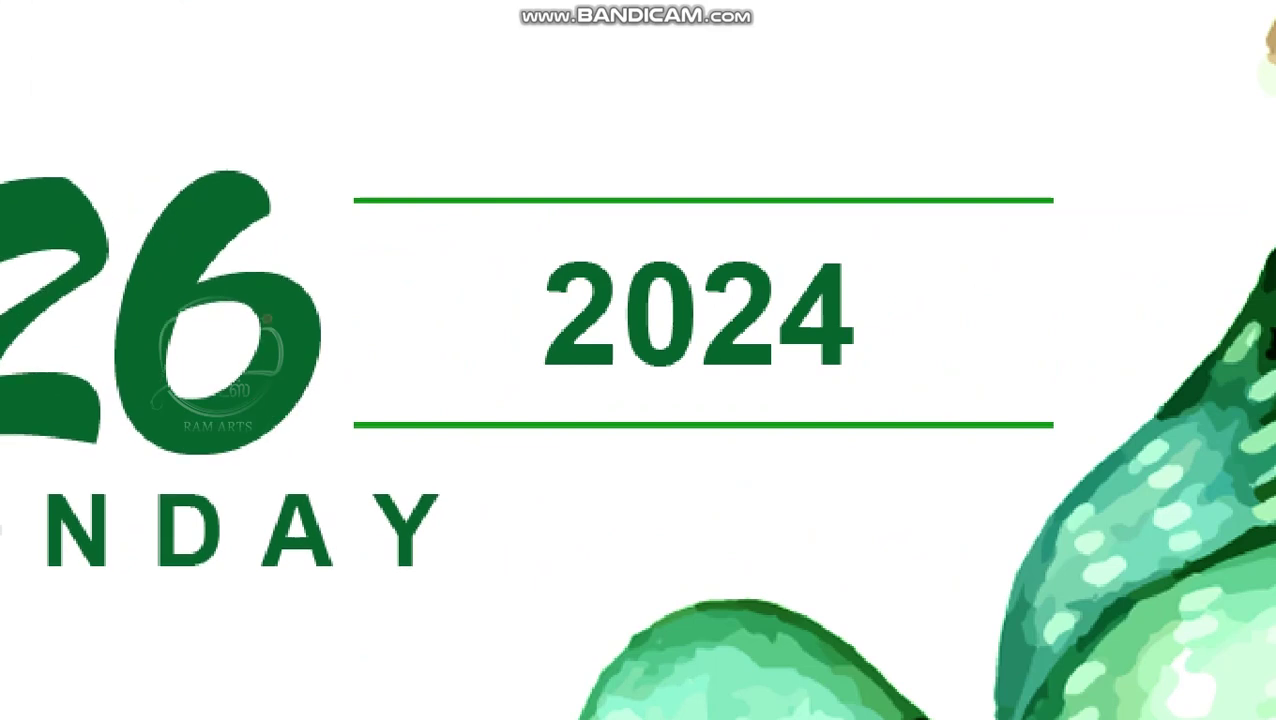
Step: Scale the FEB 26 2024 MONDAY date block down and nudge it into place
{"action": "right_click", "coordinate": [746, 199]}
{"action": "left_click", "coordinate": [750, 213]}
{"action": "right_click", "coordinate": [735, 336]}
{"action": "left_click", "coordinate": [770, 347]}
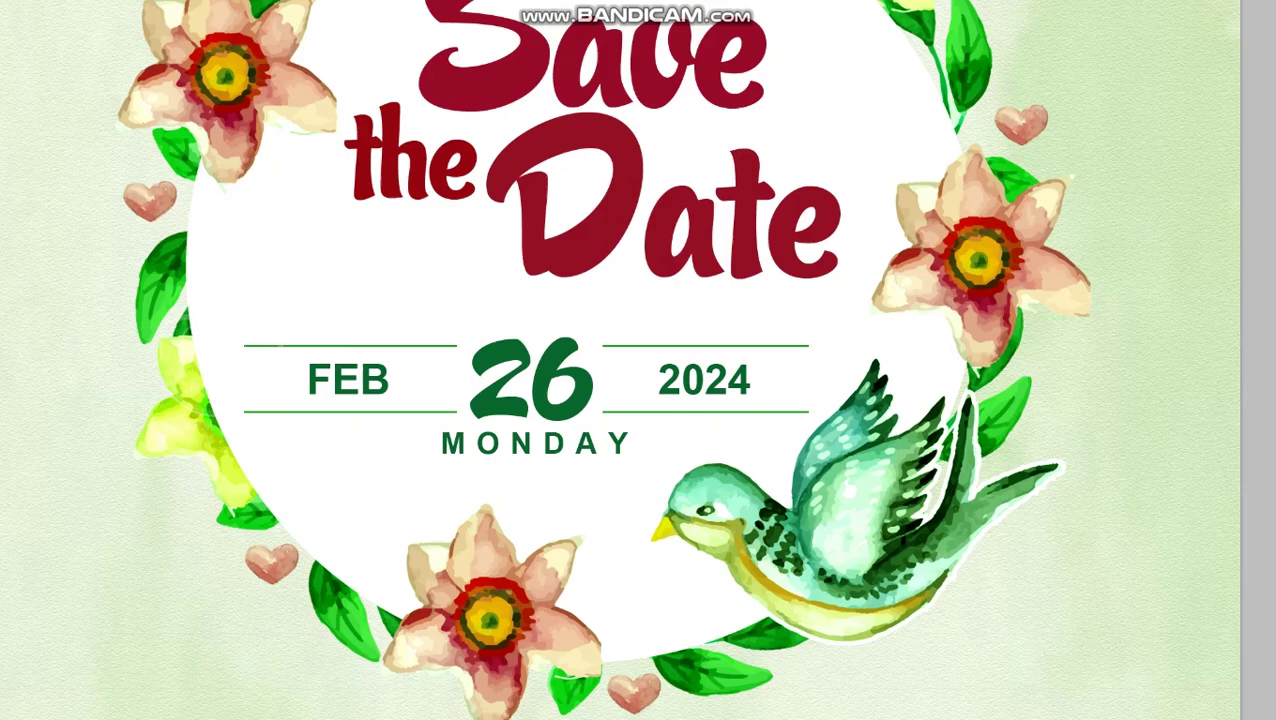
{"action": "key", "text": "ctrl+t"}
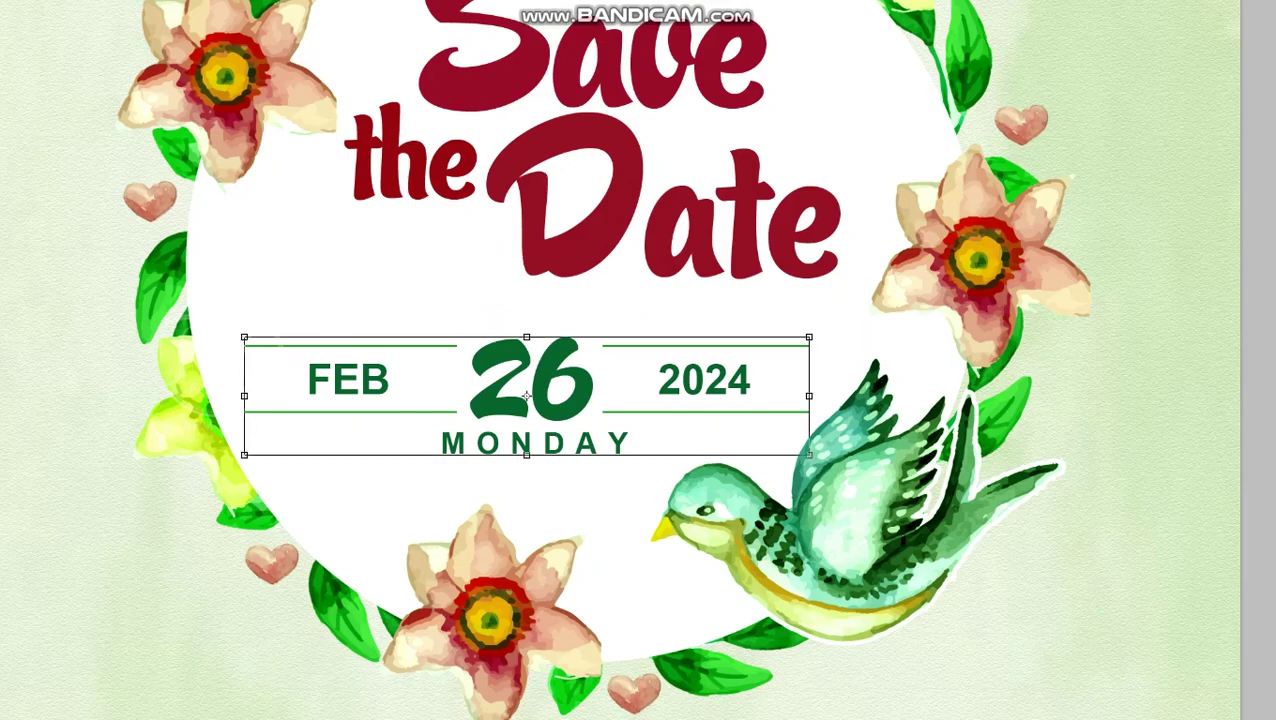
{"action": "left_click_drag", "start_coordinate": [809, 455], "coordinate": [770, 446]}
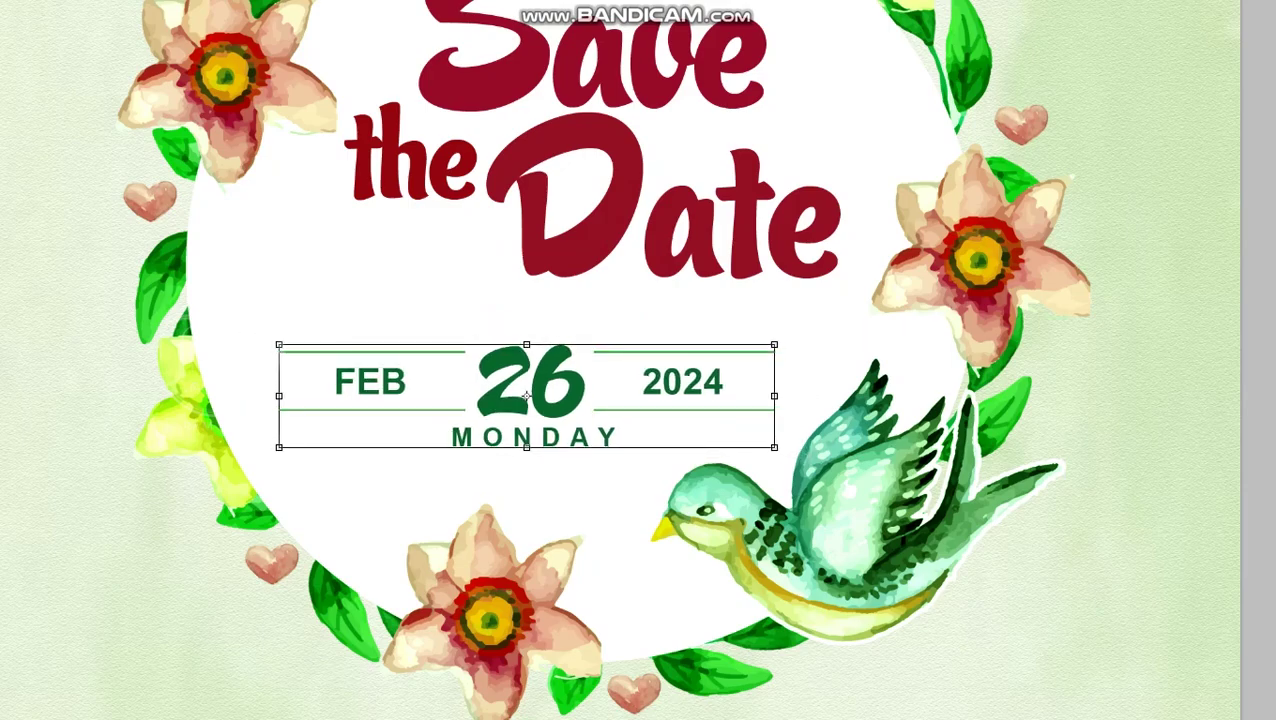
{"action": "key", "text": "Return"}
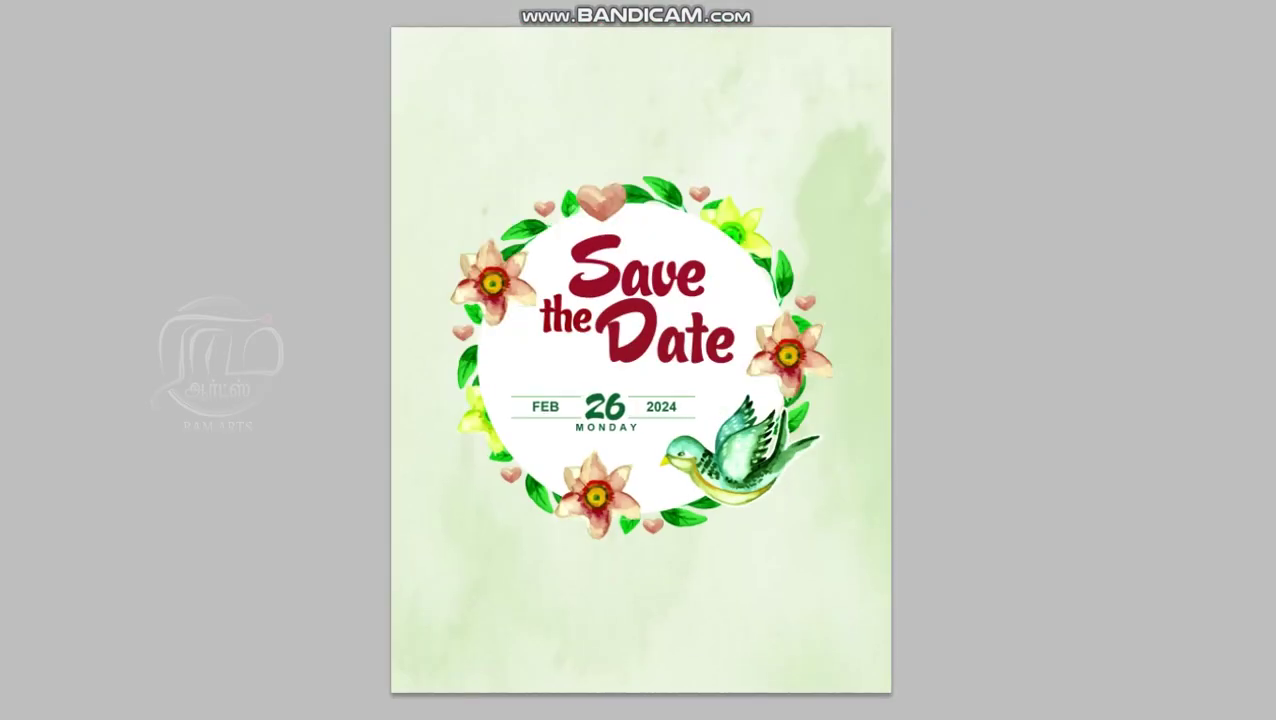
{"action": "key", "text": "shift+Down"}
{"action": "key", "text": "shift+Down"}
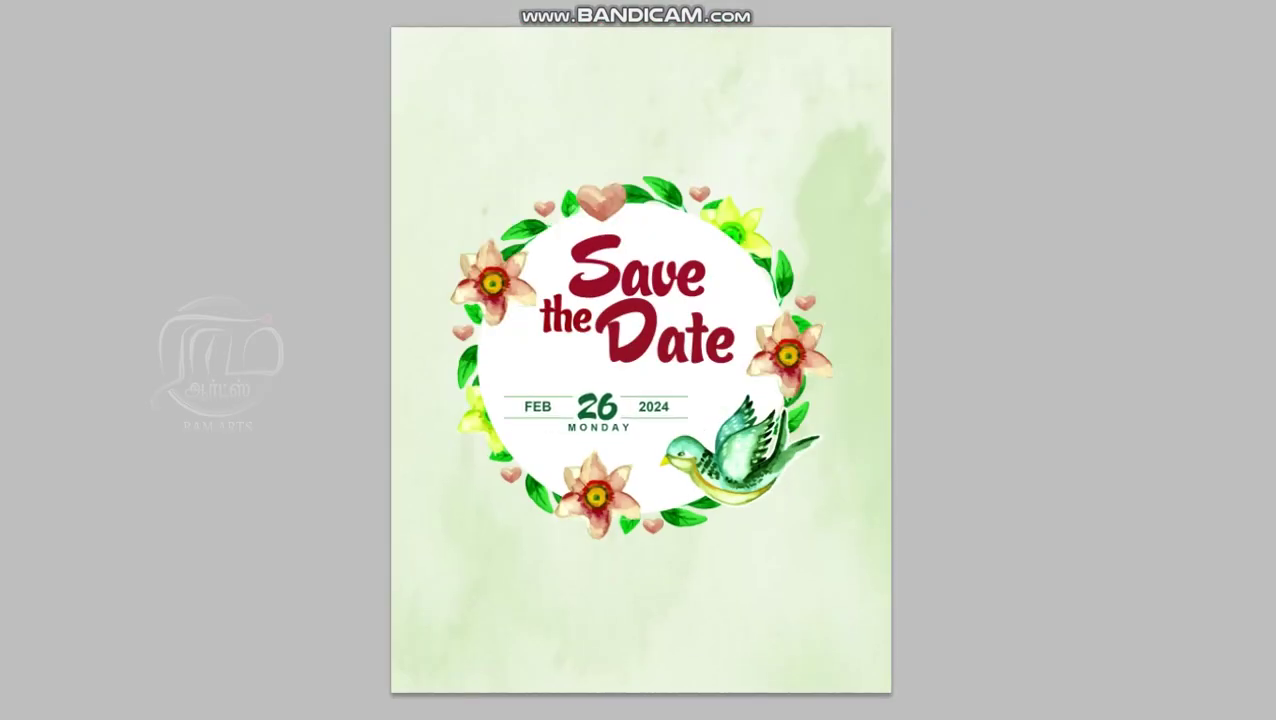
{"action": "key", "text": "shift+Up"}
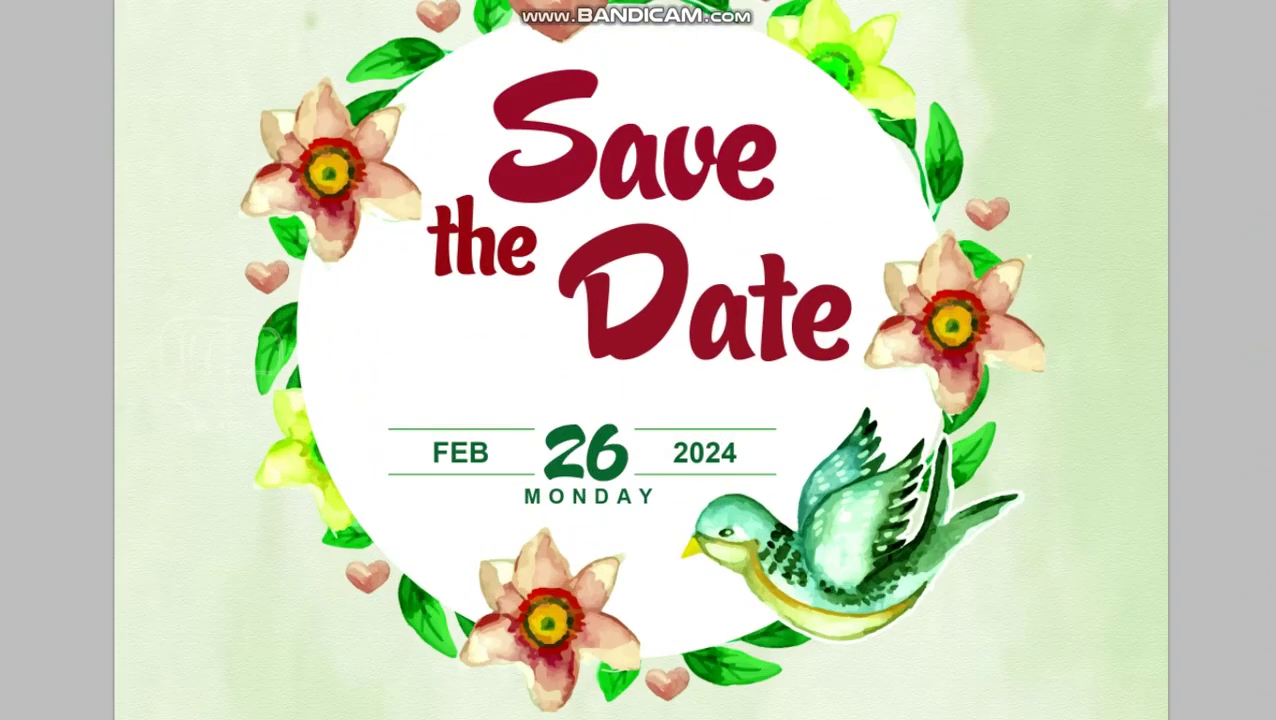
Step: Move the Save the Date title down and enlarge it slightly
{"action": "left_click_drag", "start_coordinate": [700, 290], "coordinate": [685, 290]}
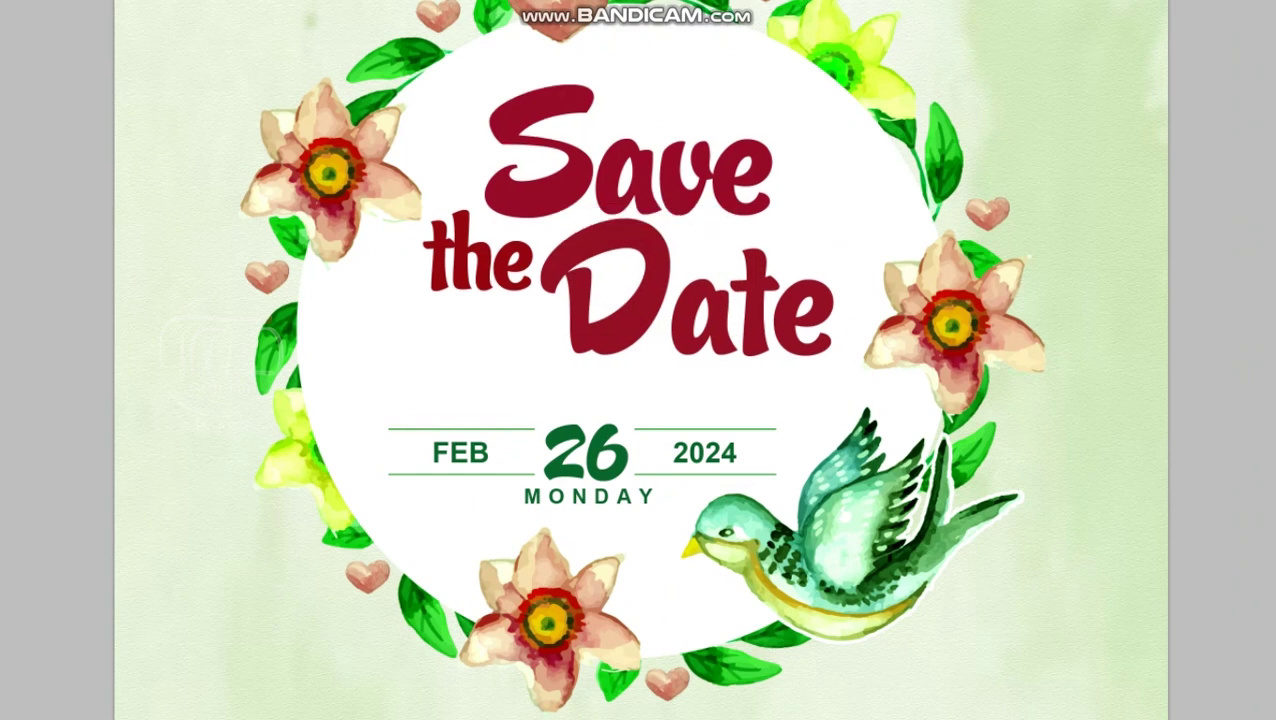
{"action": "key", "text": "shift+Down"}
{"action": "key", "text": "shift+Down"}
{"action": "key", "text": "shift+Down"}
{"action": "key", "text": "ctrl+t"}
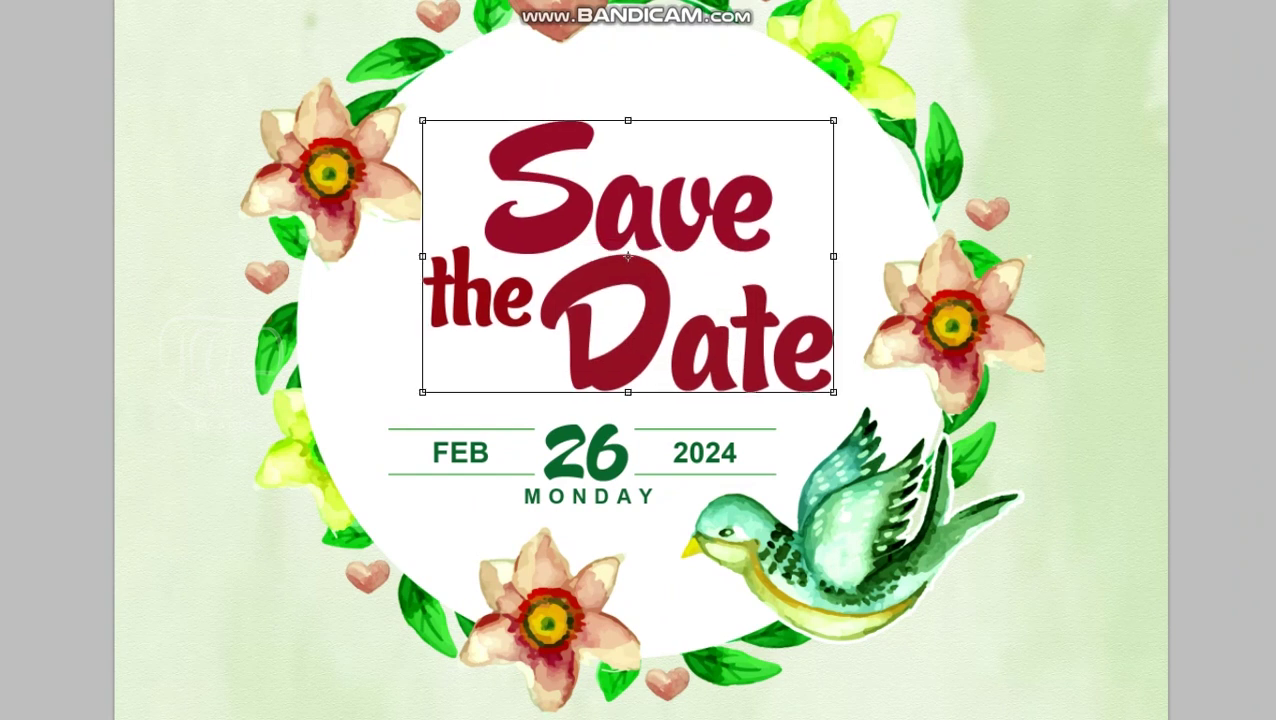
{"action": "left_click_drag", "start_coordinate": [628, 120], "coordinate": [628, 102]}
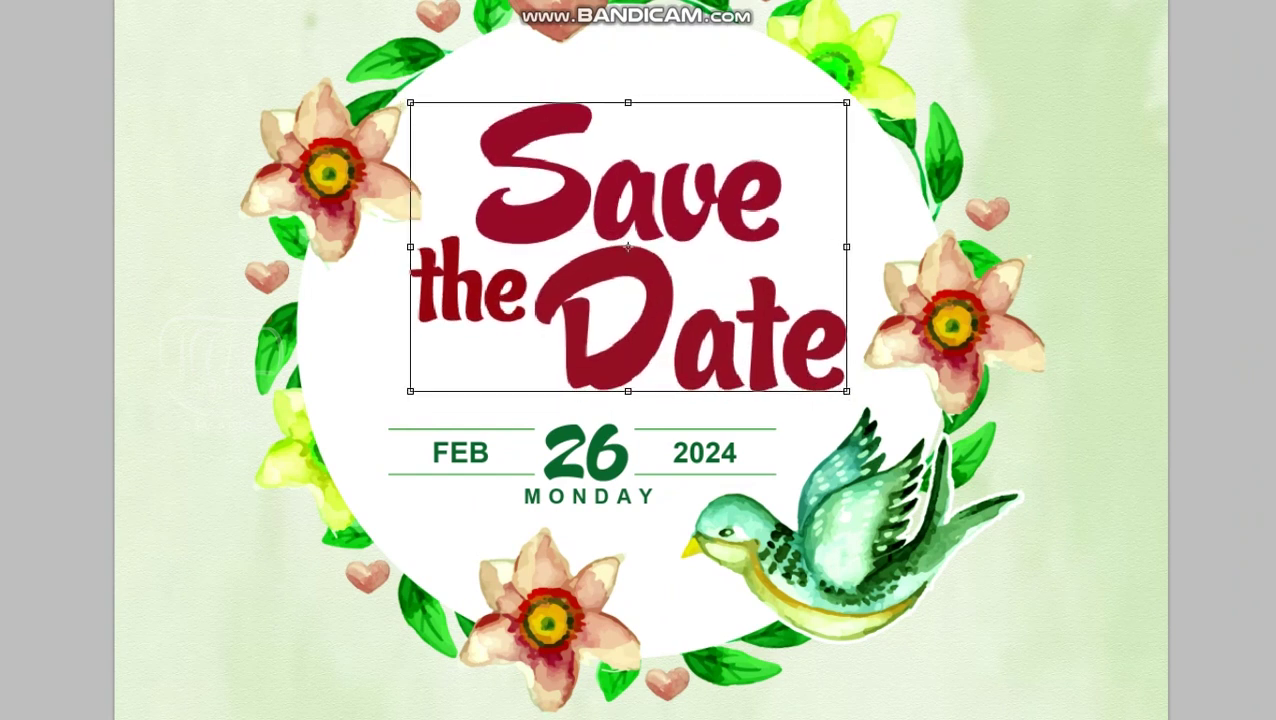
{"action": "key", "text": "Return"}
{"action": "key", "text": "ctrl+plus"}
{"action": "key", "text": "ctrl+plus"}
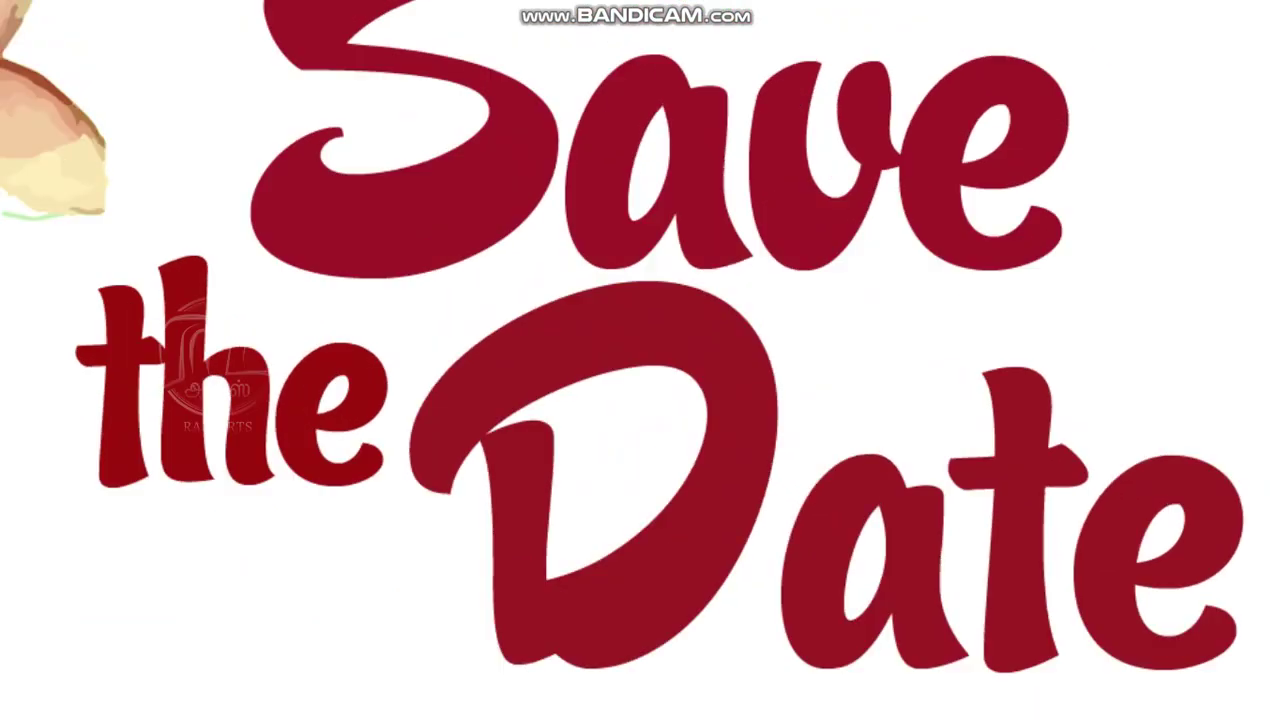
Step: Give the Save lettering a Normal-mode crimson df1944 inner shadow pushed further from the edges
{"action": "key", "text": "f"}
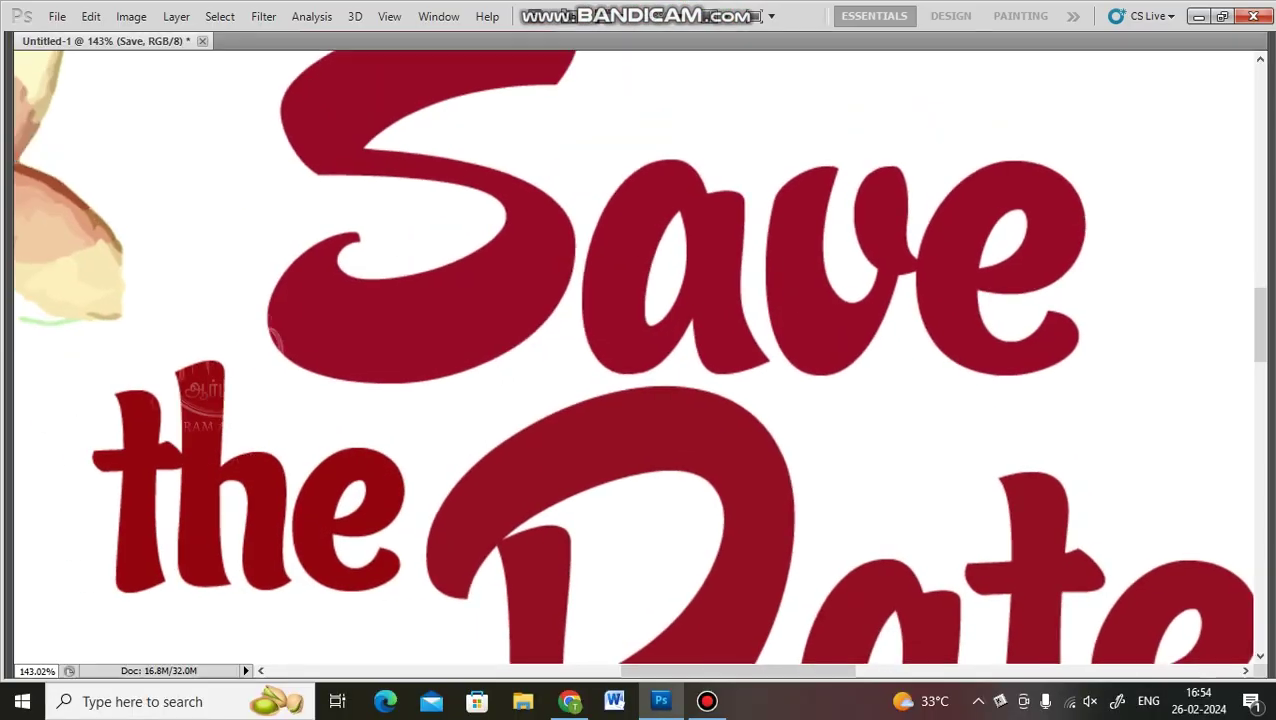
{"action": "left_click", "coordinate": [176, 16]}
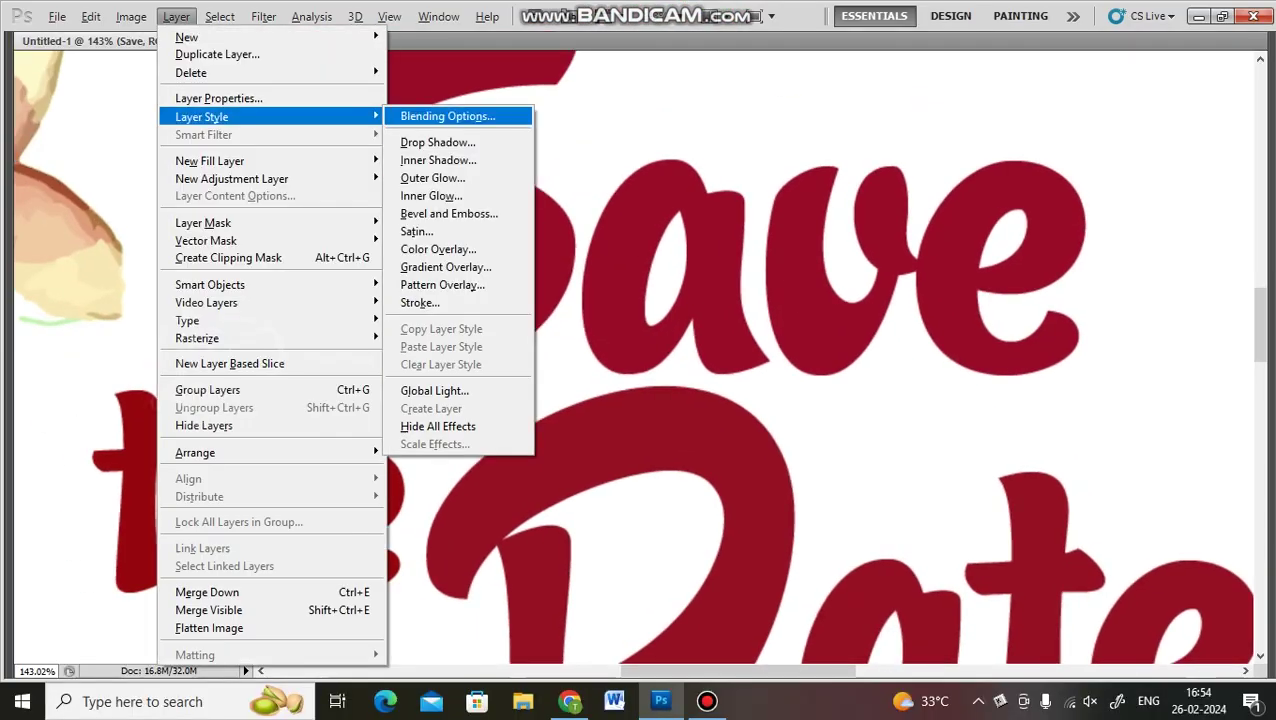
{"action": "left_click", "coordinate": [527, 114]}
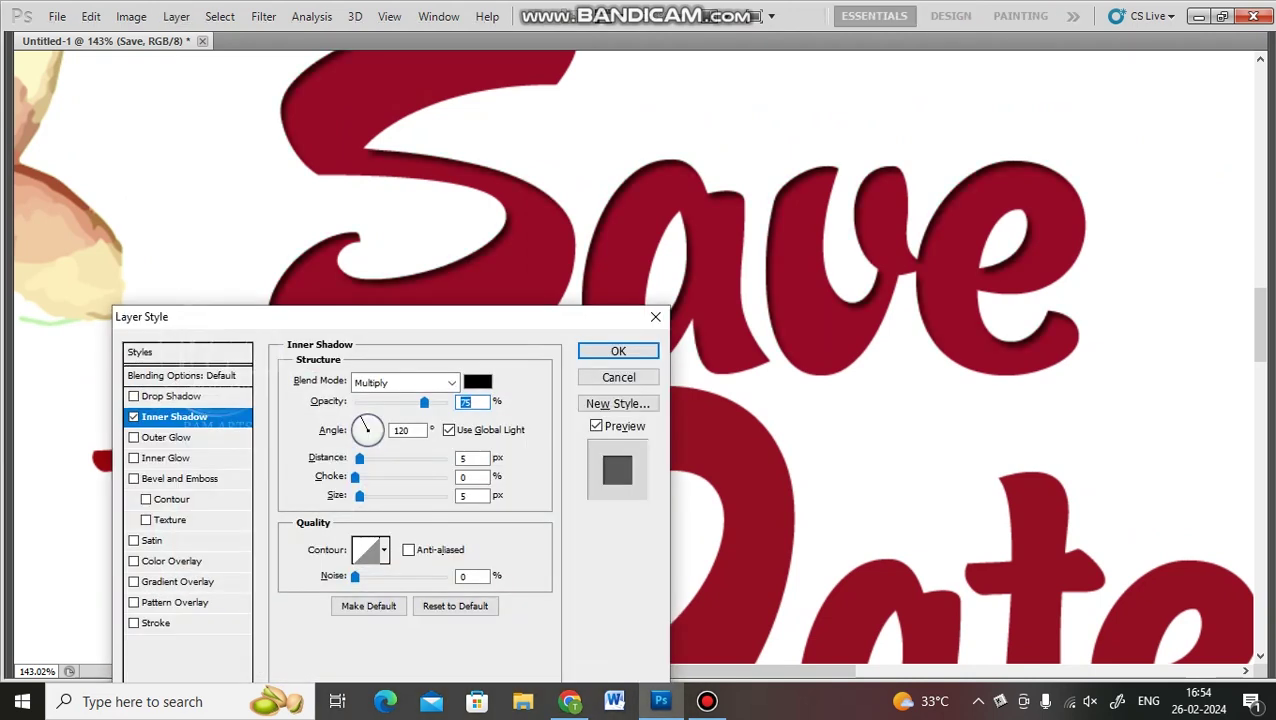
{"action": "mouse_move", "coordinate": [460, 318]}
{"action": "left_mouse_down"}
{"action": "mouse_move", "coordinate": [1089, 305]}
{"action": "mouse_move", "coordinate": [1055, 307]}
{"action": "left_mouse_up"}
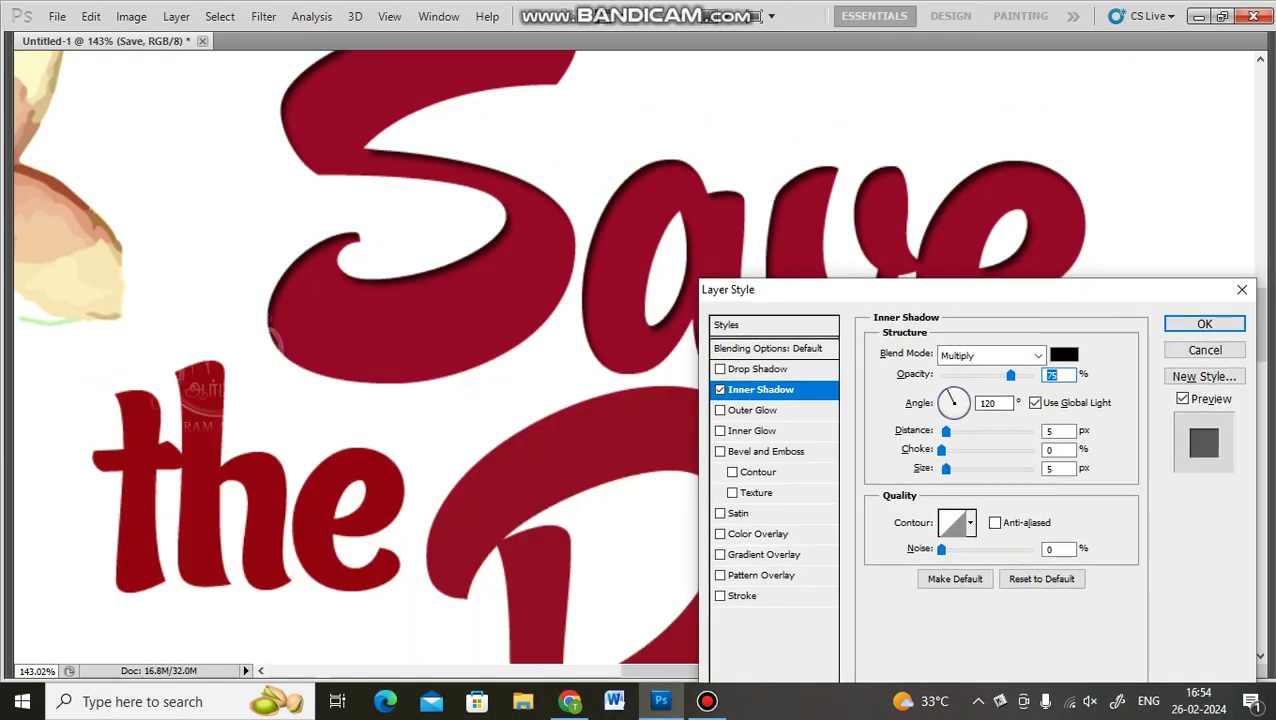
{"action": "left_click_drag", "start_coordinate": [946, 430], "coordinate": [952, 430]}
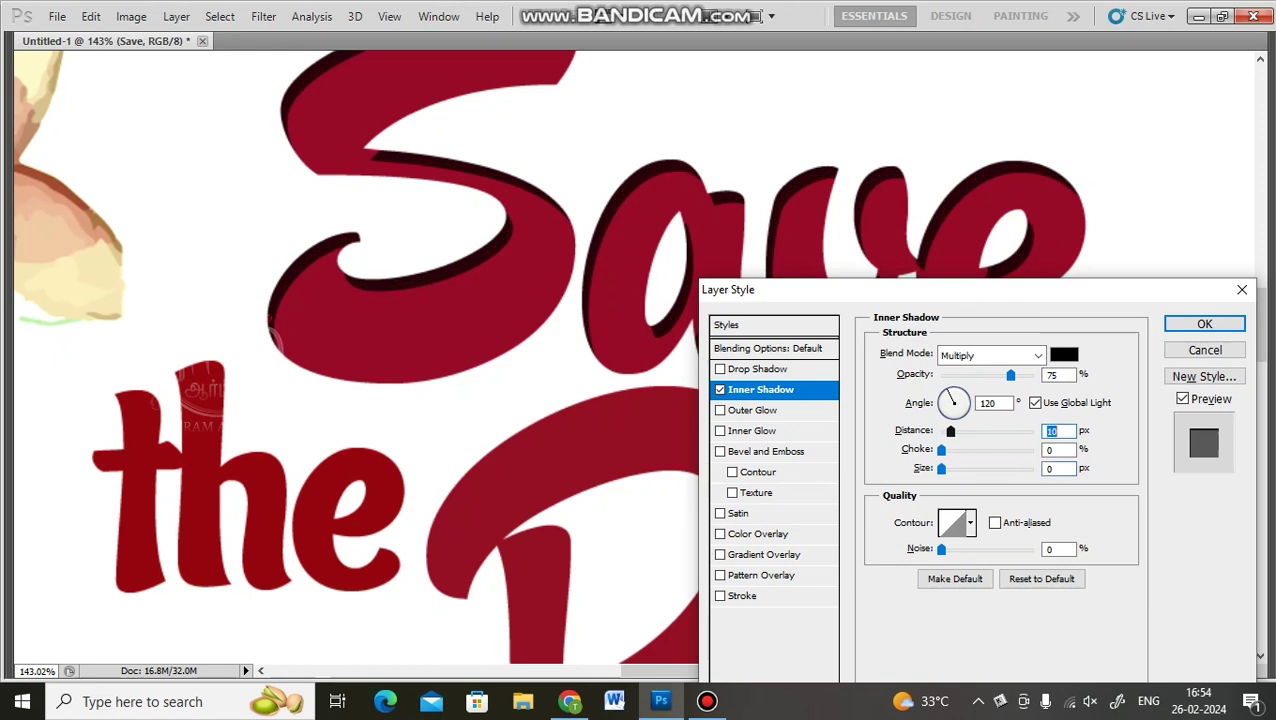
{"action": "left_click", "coordinate": [990, 355]}
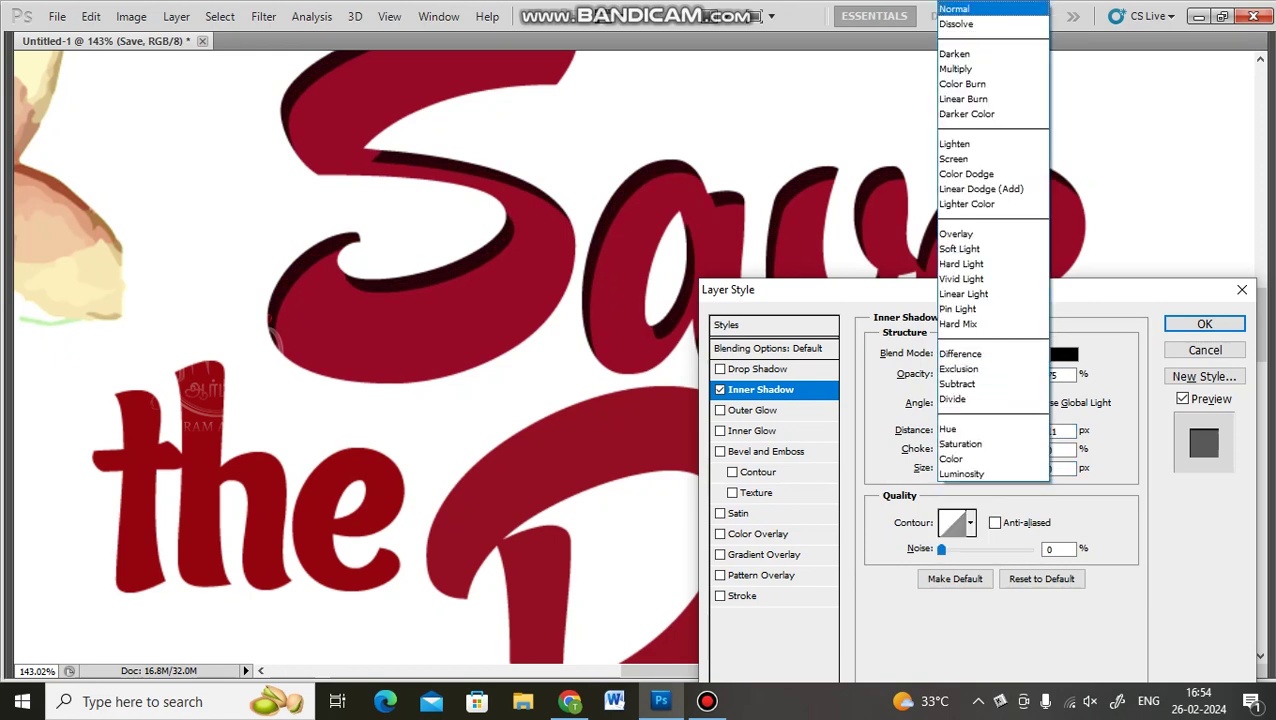
{"action": "left_click", "coordinate": [958, 9]}
{"action": "left_click", "coordinate": [1063, 354]}
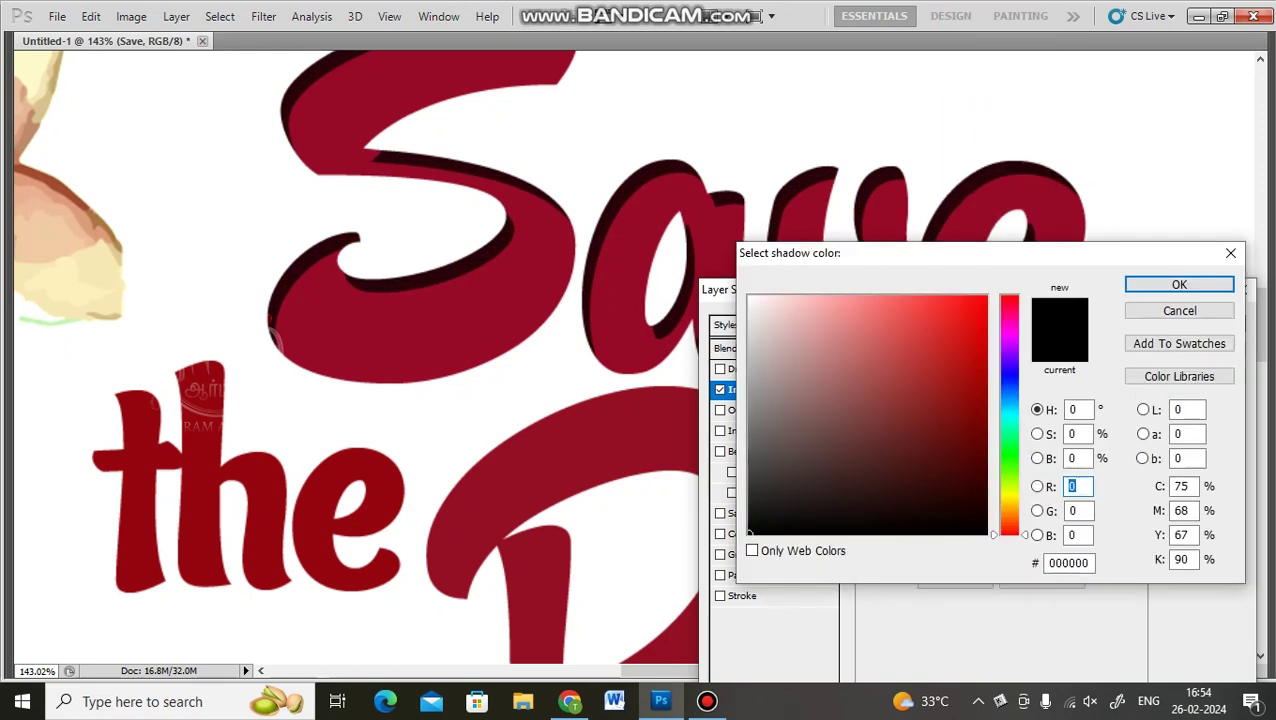
{"action": "left_click", "coordinate": [450, 300]}
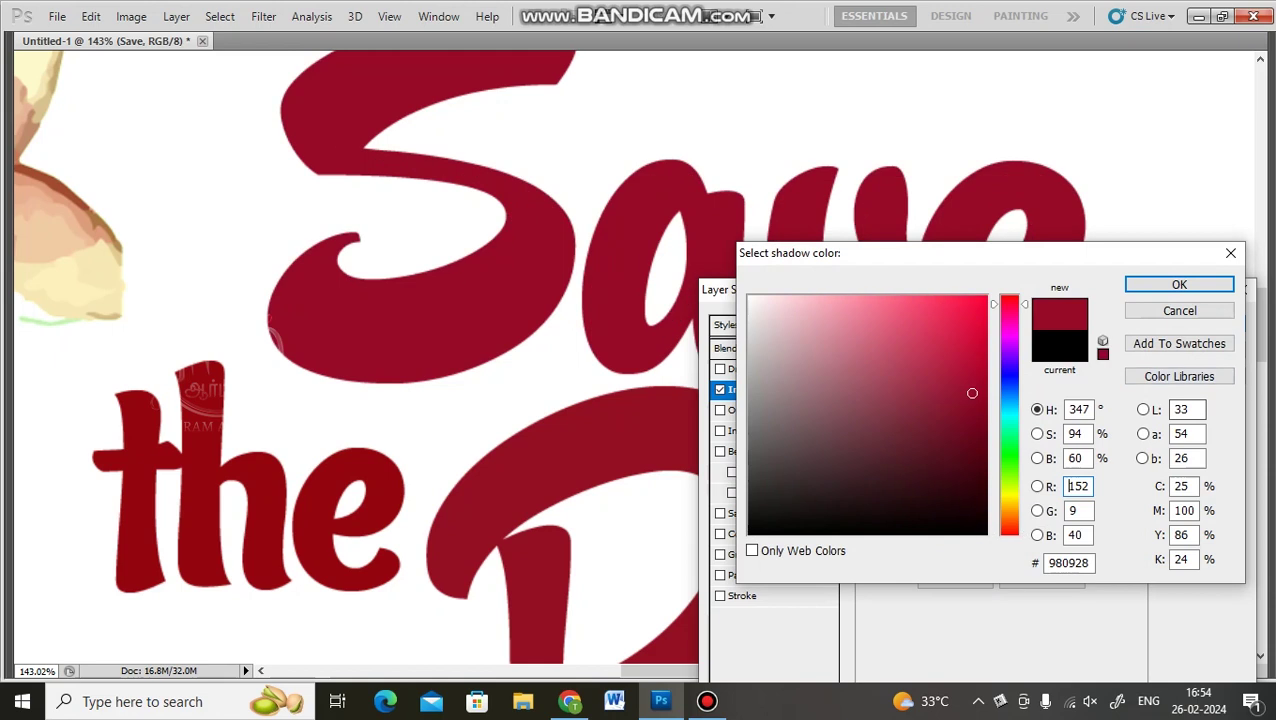
{"action": "left_click_drag", "start_coordinate": [972, 393], "coordinate": [960, 325]}
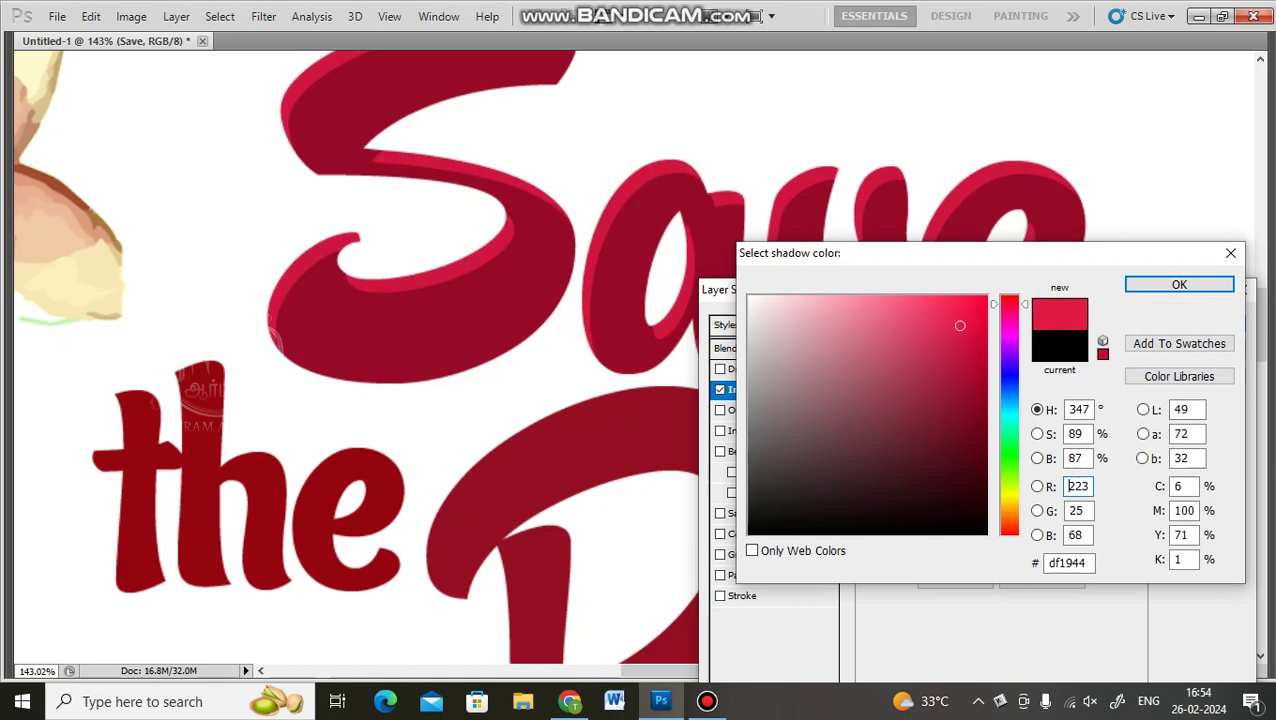
{"action": "key", "text": "Return"}
Step: Add a faint drop shadow with 7 px distance and about 15% opacity
{"action": "left_click", "coordinate": [757, 369]}
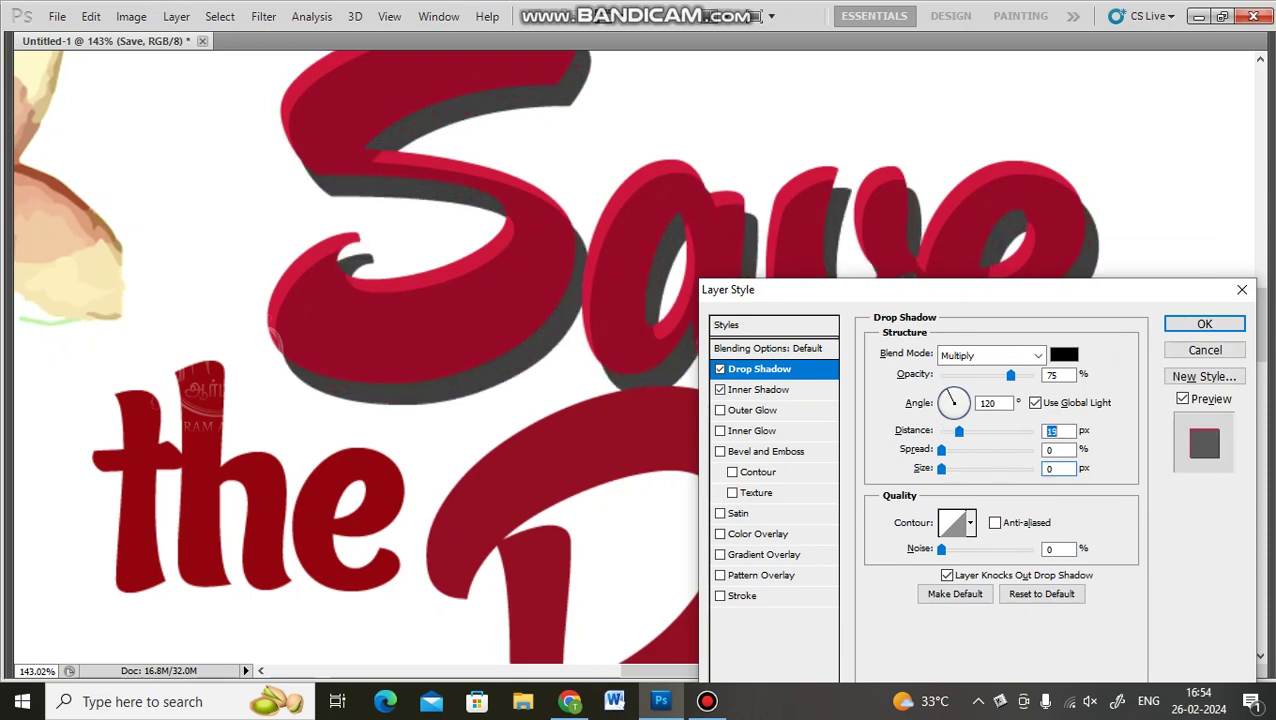
{"action": "key", "text": "Down"}
{"action": "key", "text": "Down"}
{"action": "key", "text": "Down"}
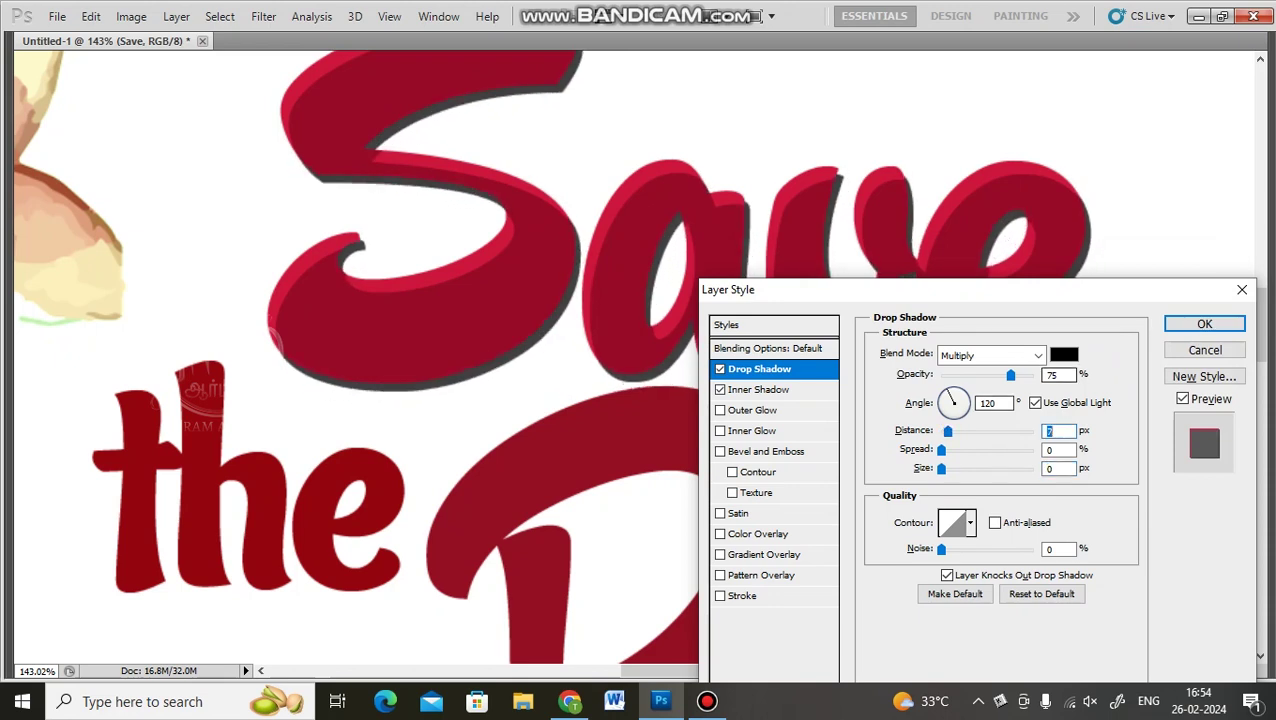
{"action": "key", "text": "shift+Tab"}
{"action": "key", "text": "shift+Tab"}
{"action": "type", "text": "18"}
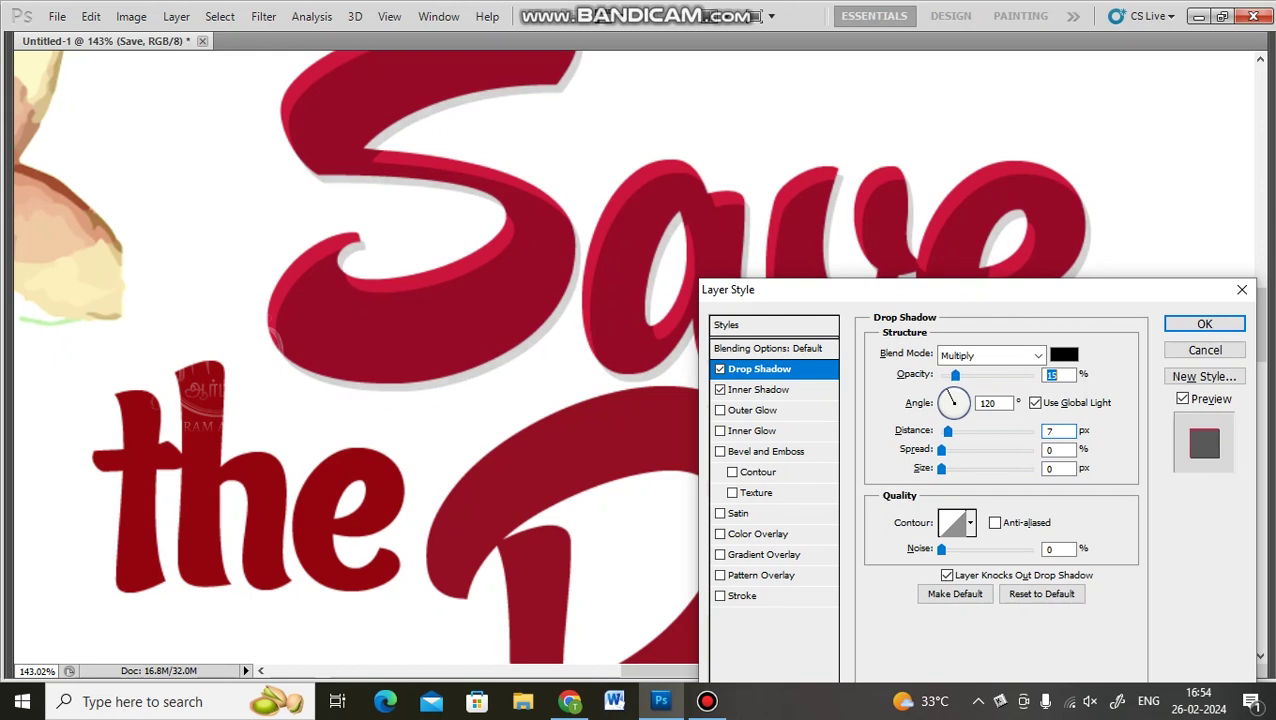
{"action": "key", "text": "Down"}
{"action": "key", "text": "Down"}
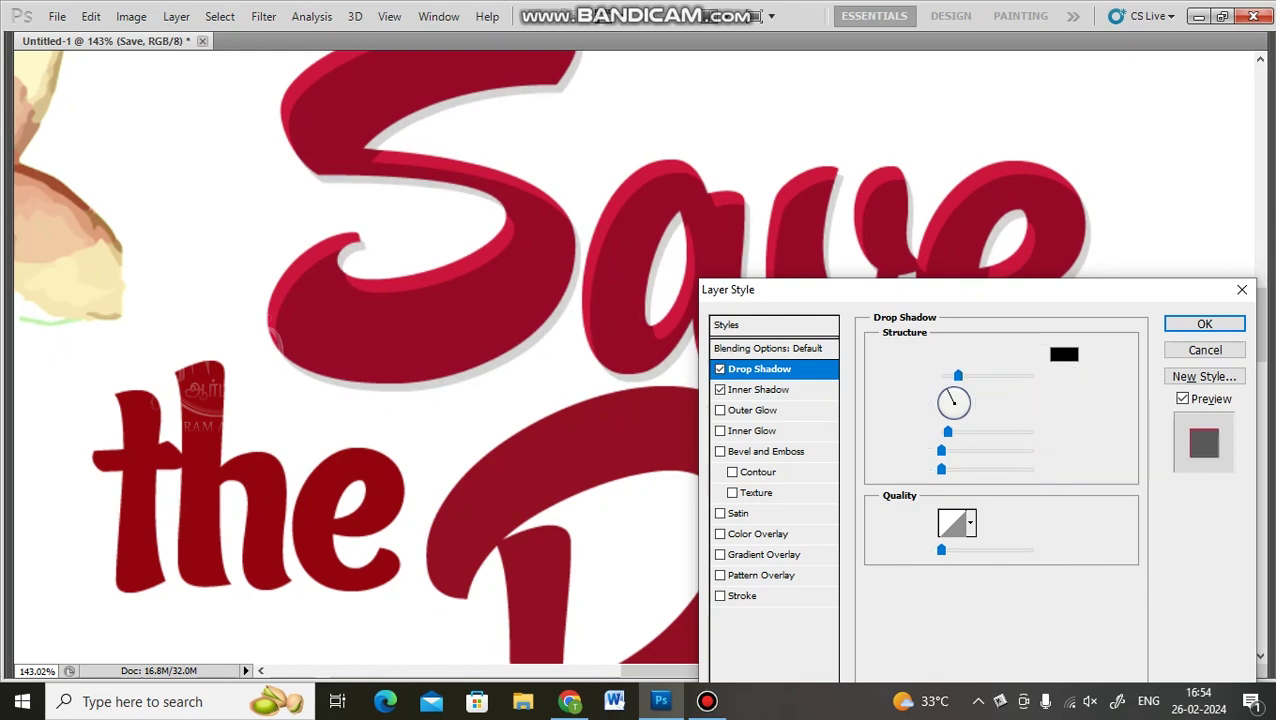
{"action": "key", "text": "Return"}
{"action": "key", "text": "ctrl+minus"}
{"action": "key", "text": "ctrl+minus"}
{"action": "key", "text": "ctrl+minus"}
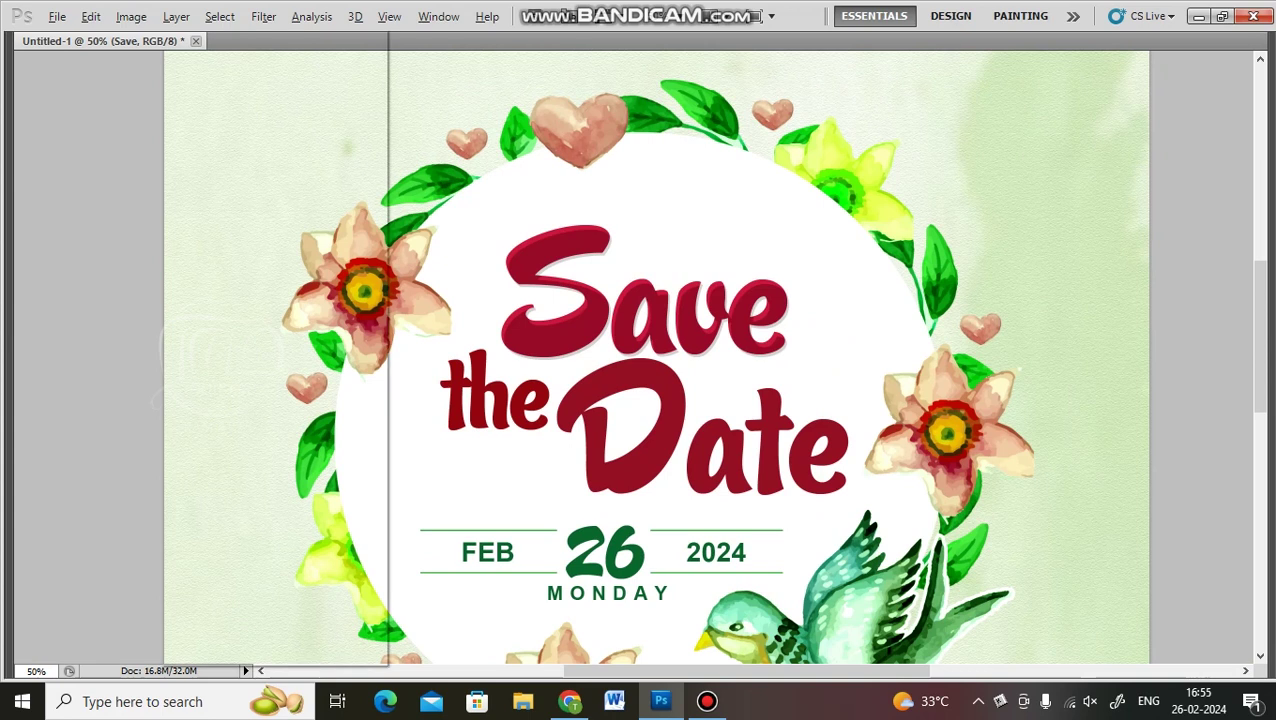
Step: Copy the Save lettering's layer style and paste it onto the Date lettering
{"action": "left_click", "coordinate": [176, 17]}
{"action": "left_click", "coordinate": [456, 330]}
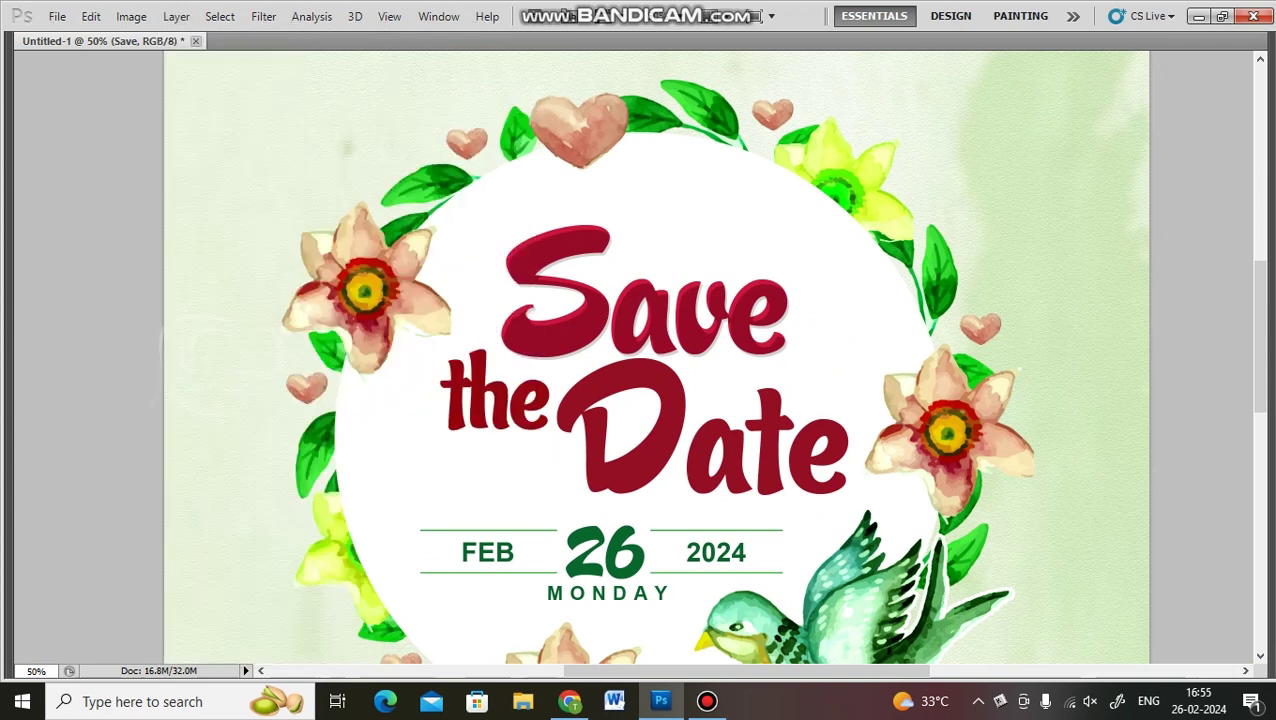
{"action": "left_click", "coordinate": [650, 430]}
{"action": "left_click", "coordinate": [176, 17]}
{"action": "left_click", "coordinate": [441, 114]}
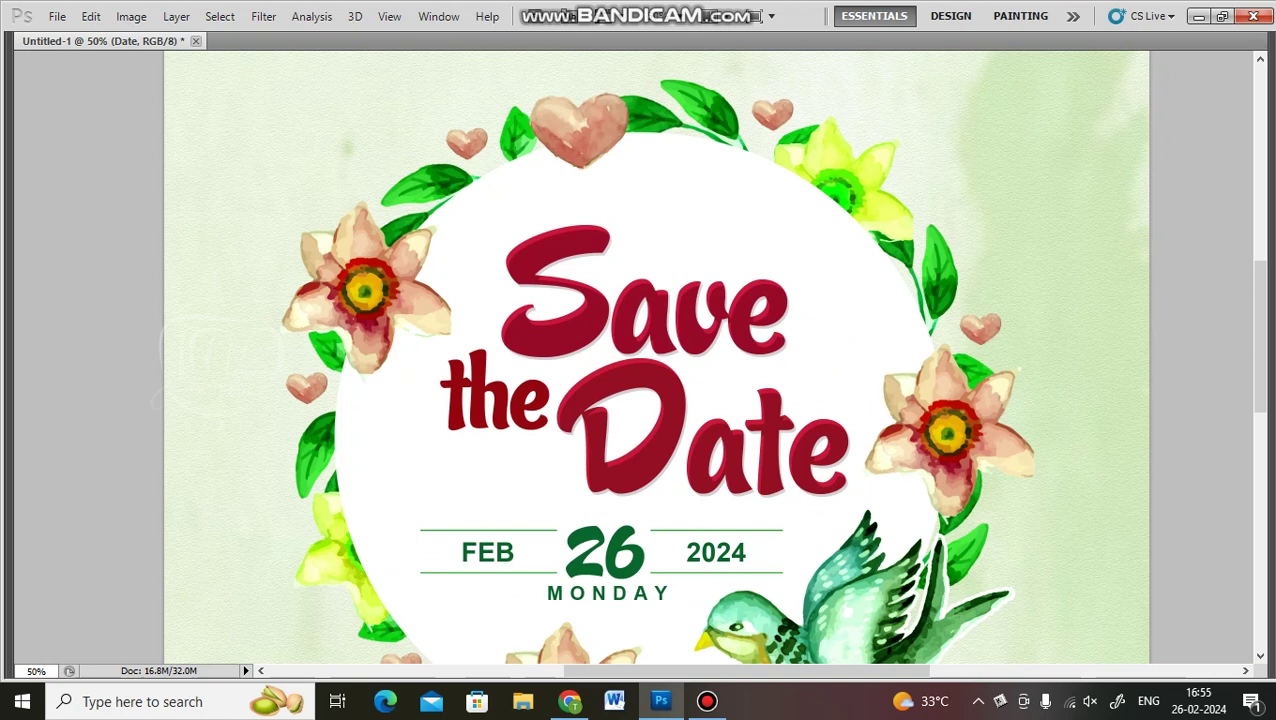
Step: Paste the same shadow style onto the 'the' lettering and zoom out to the full card
{"action": "right_click", "coordinate": [513, 402]}
{"action": "left_click", "coordinate": [580, 425]}
{"action": "left_click", "coordinate": [176, 17]}
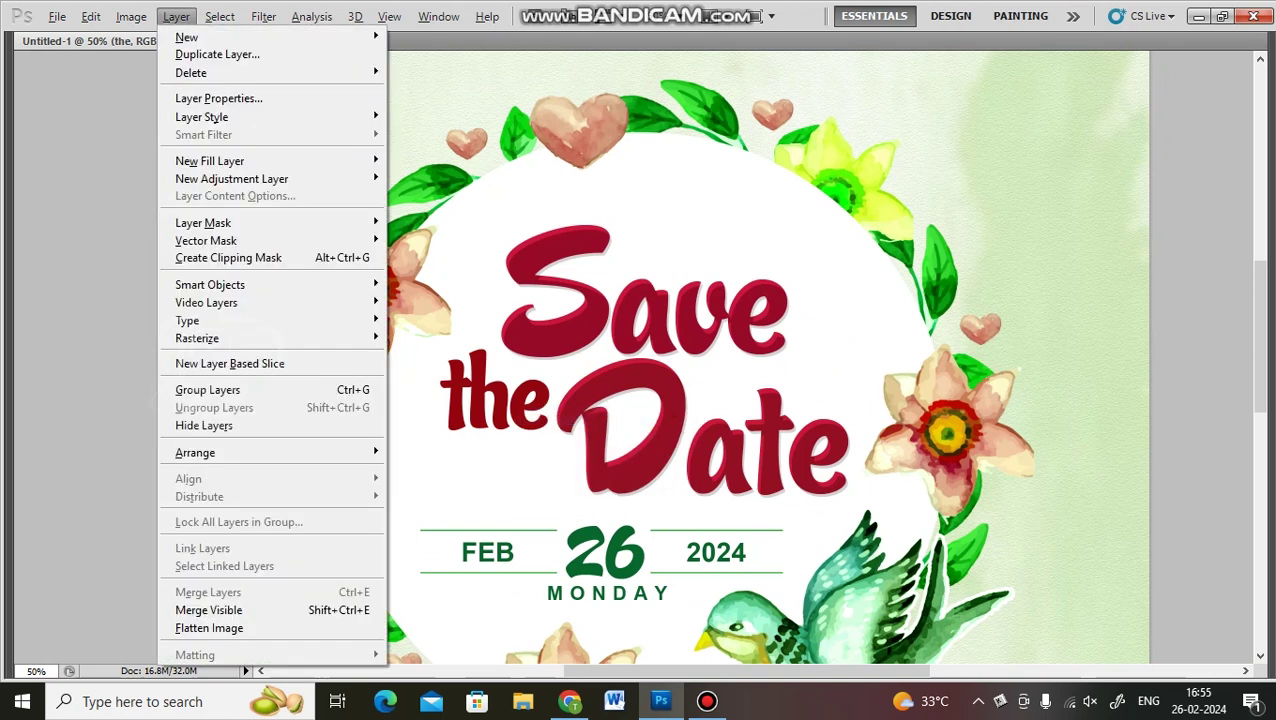
{"action": "left_click", "coordinate": [440, 114]}
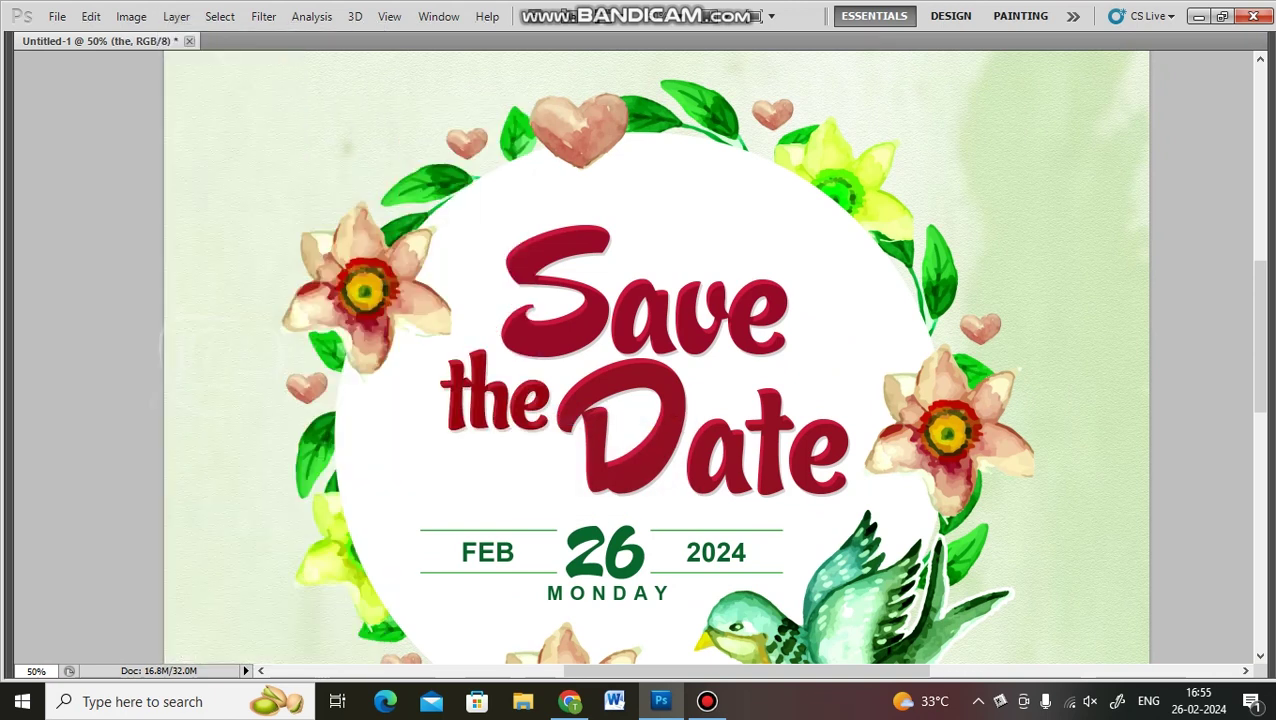
{"action": "key", "text": "ctrl+minus"}
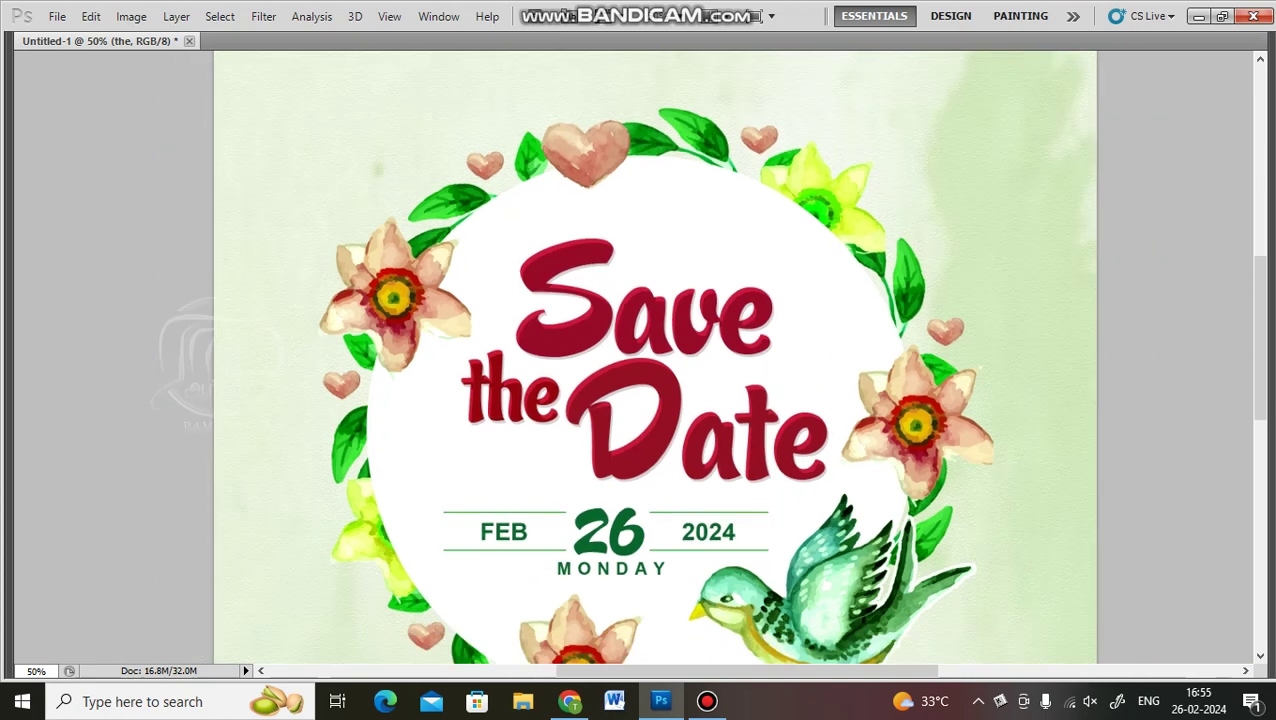
{"action": "key", "text": "ctrl+minus"}
{"action": "key", "text": "ctrl+minus"}
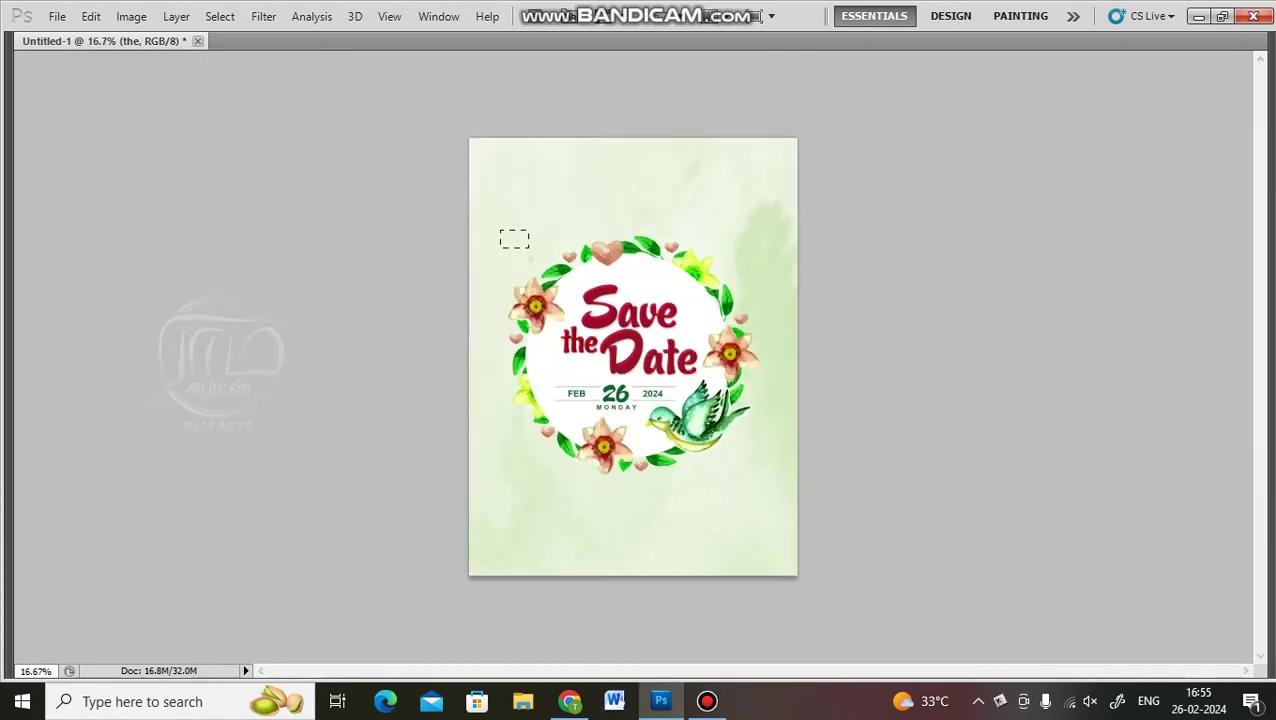
Step: Move the wreath and bird layer slightly up on the card
{"action": "scroll", "coordinate": [665, 357], "scroll_direction": "up", "scroll_amount": 2}
{"action": "right_click", "coordinate": [720, 452]}
{"action": "left_click", "coordinate": [760, 461]}
{"action": "scroll", "coordinate": [760, 461], "scroll_direction": "down", "scroll_amount": 1}
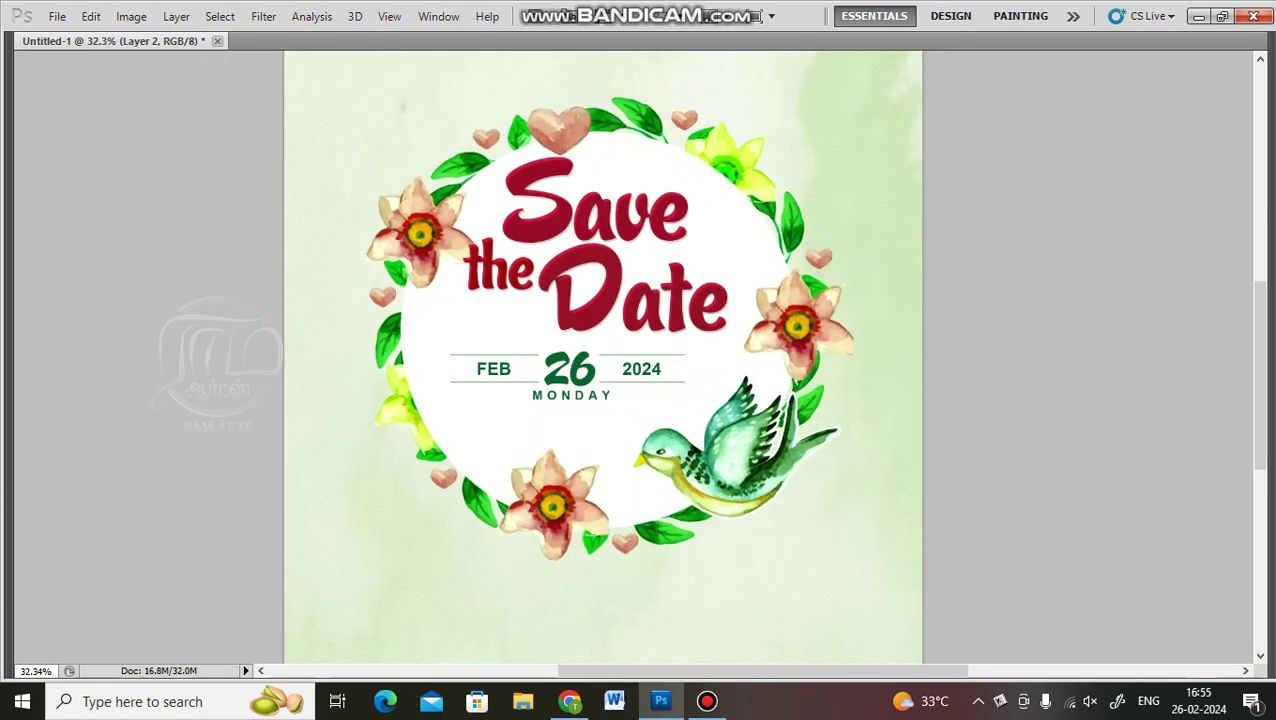
{"action": "left_click_drag", "start_coordinate": [605, 310], "coordinate": [599, 276]}
{"action": "scroll", "coordinate": [633, 357], "scroll_direction": "down", "scroll_amount": 1}
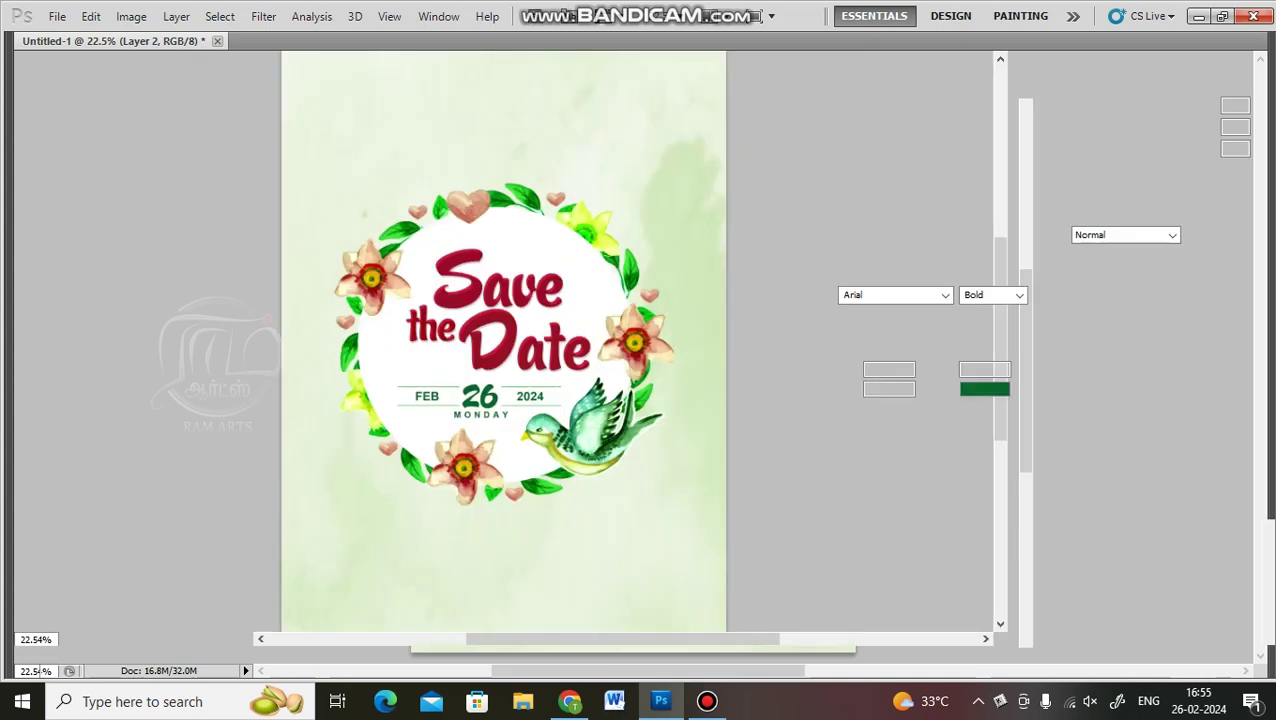
{"action": "right_click", "coordinate": [578, 350]}
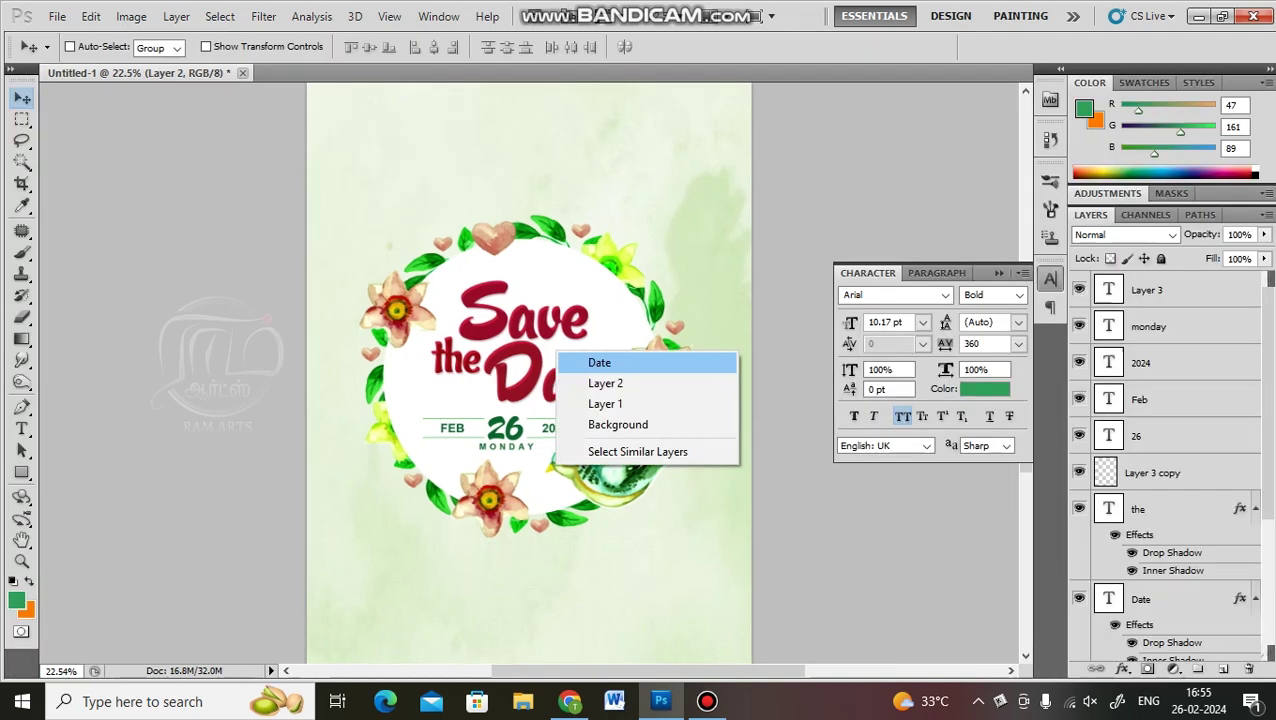
{"action": "key", "text": "Escape"}
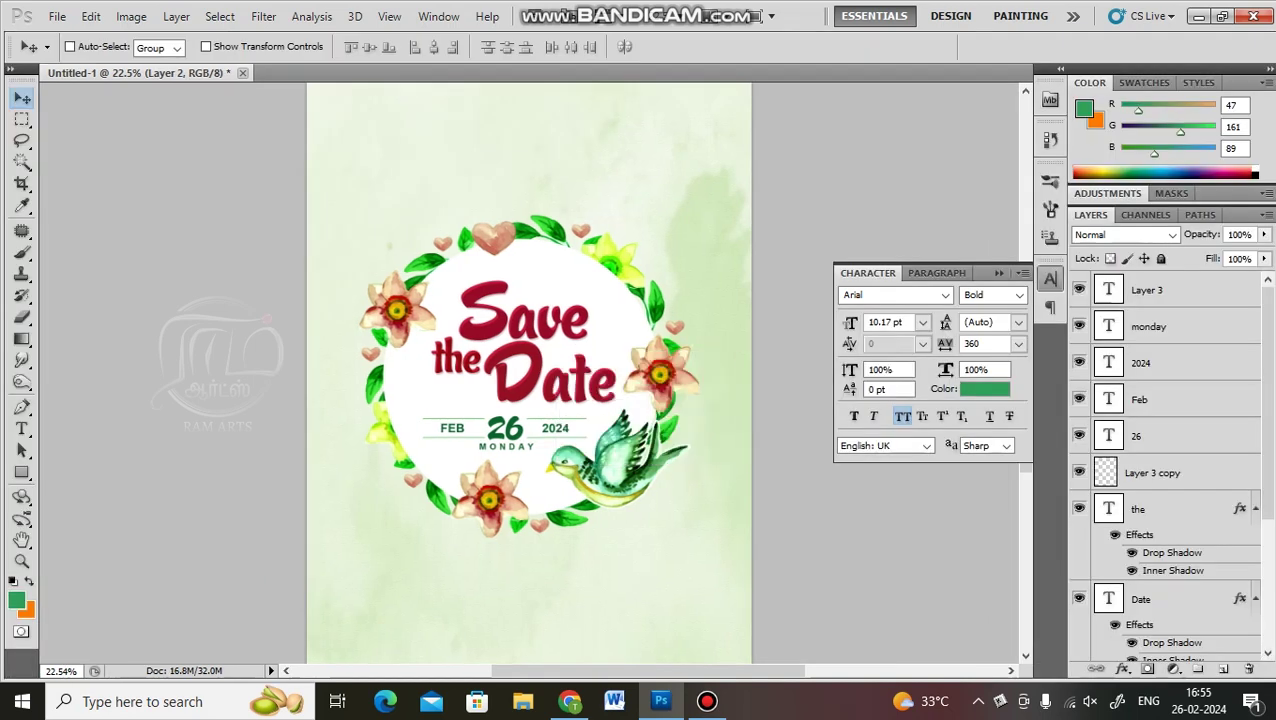
Step: Select all layers and scale the whole design down to about 80%
{"action": "key", "text": "ctrl+alt+a"}
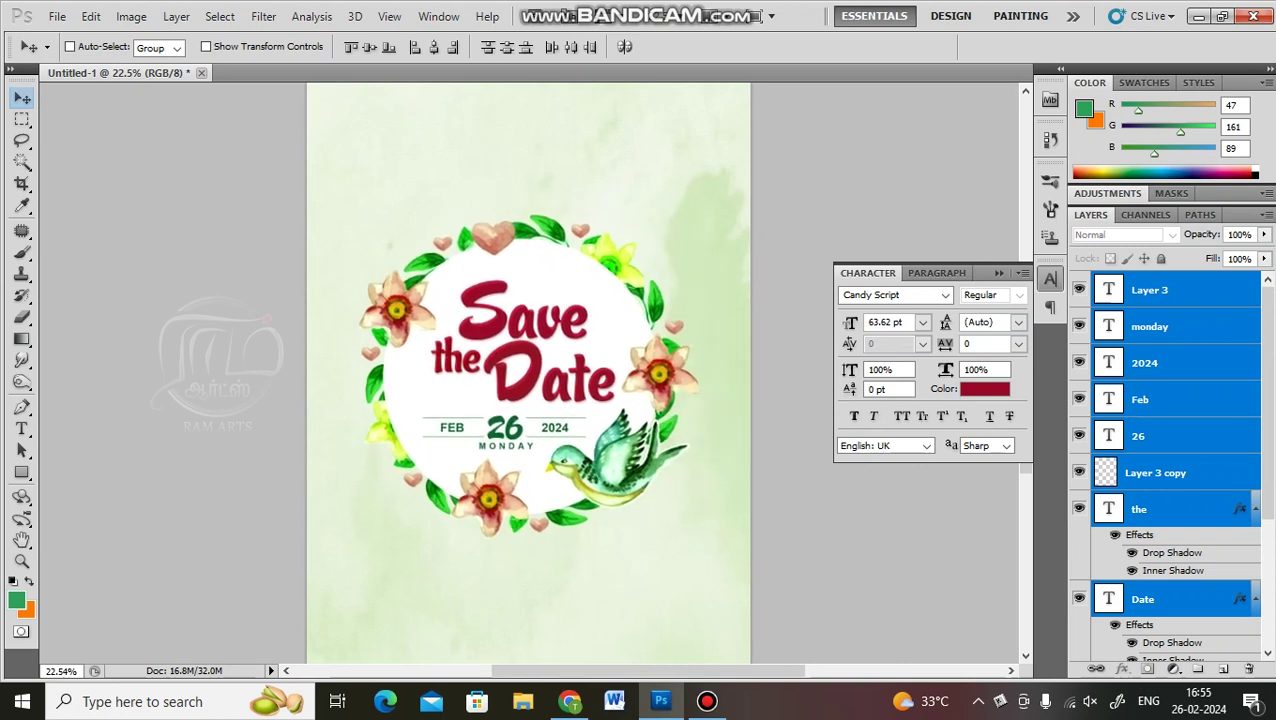
{"action": "scroll", "coordinate": [528, 372], "scroll_direction": "down", "scroll_amount": 1}
{"action": "key", "text": "ctrl+t"}
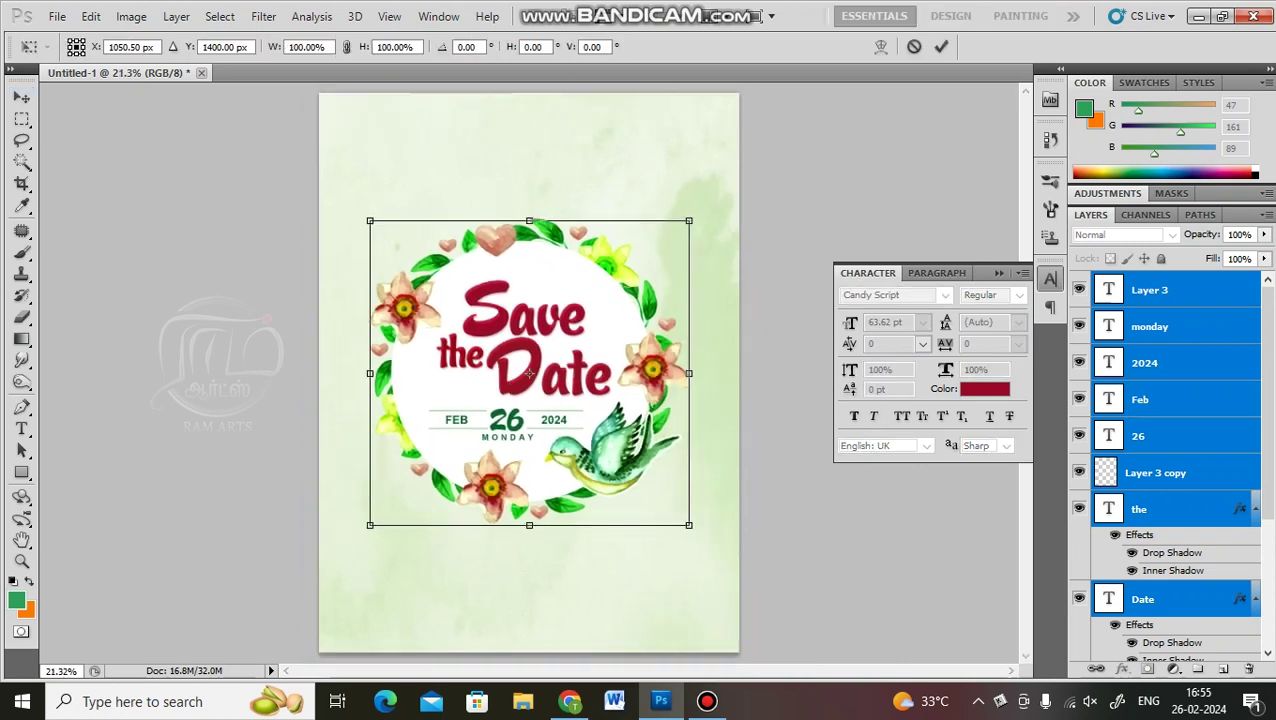
{"action": "left_click_drag", "start_coordinate": [692, 528], "coordinate": [658, 508]}
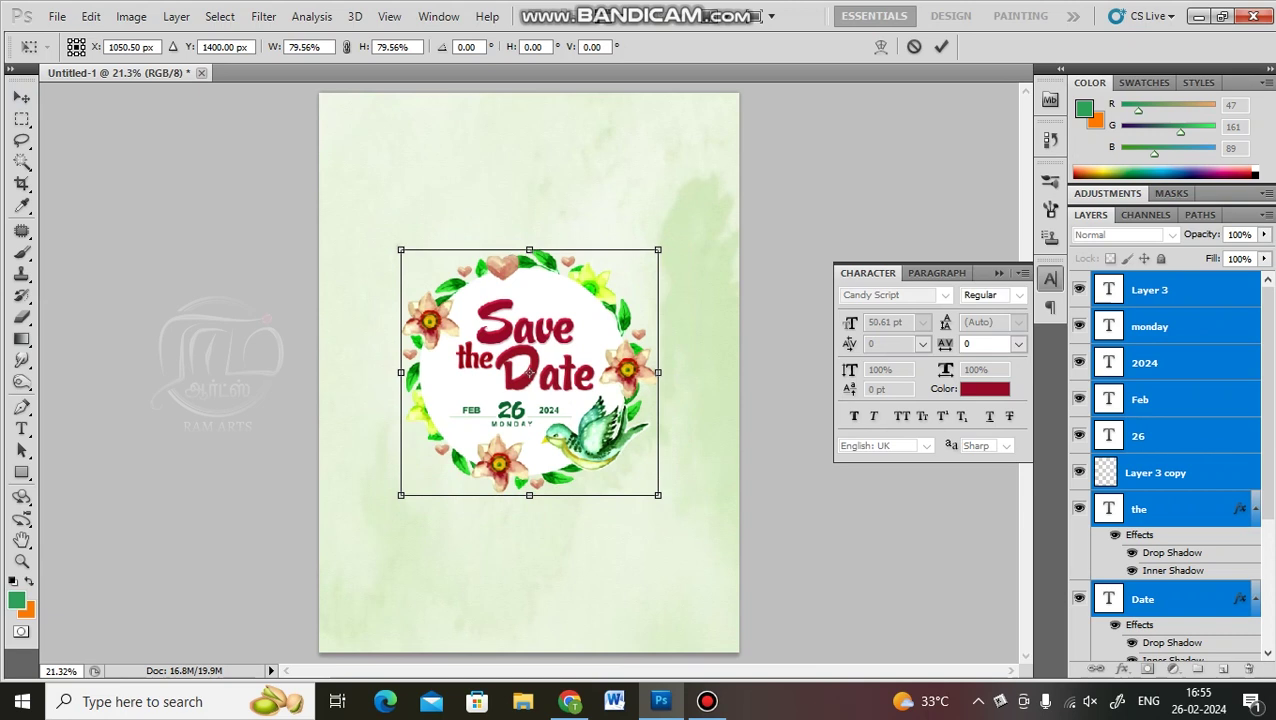
{"action": "key", "text": "Return"}
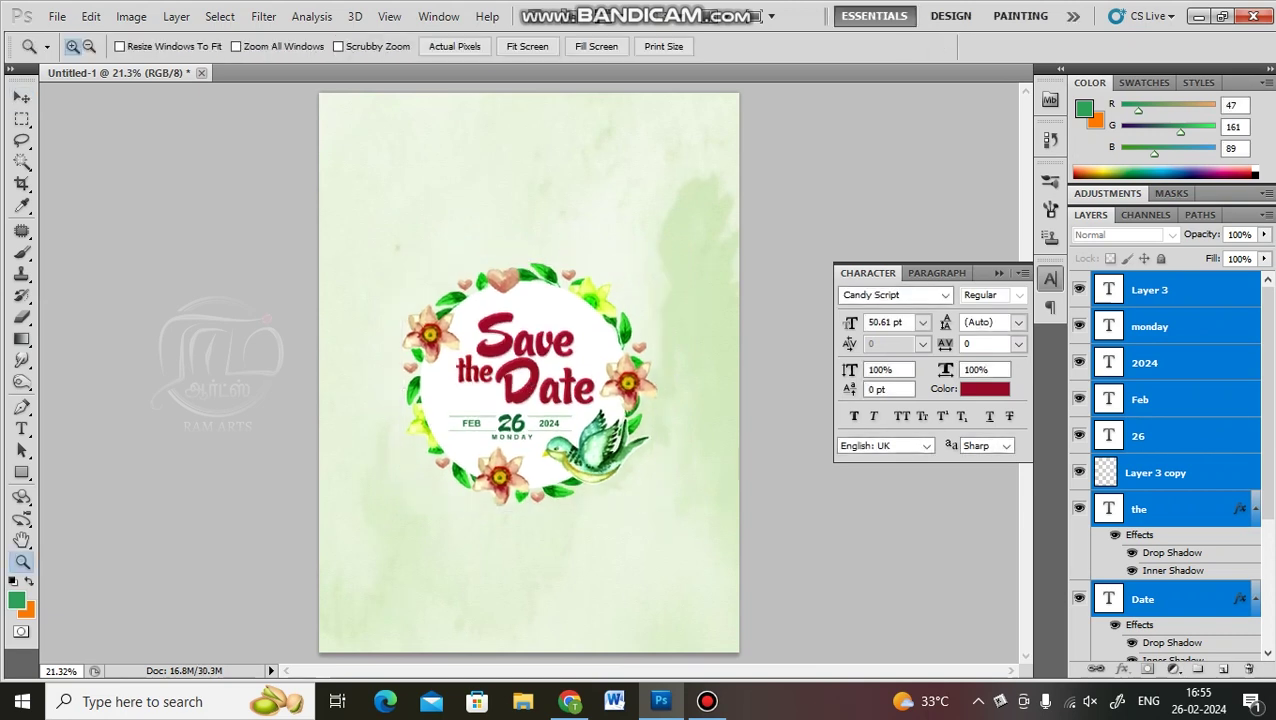
Step: Nudge the scaled design right, then slightly left, to centre it on the card
{"action": "key", "text": "shift+Right"}
{"action": "key", "text": "shift+Right"}
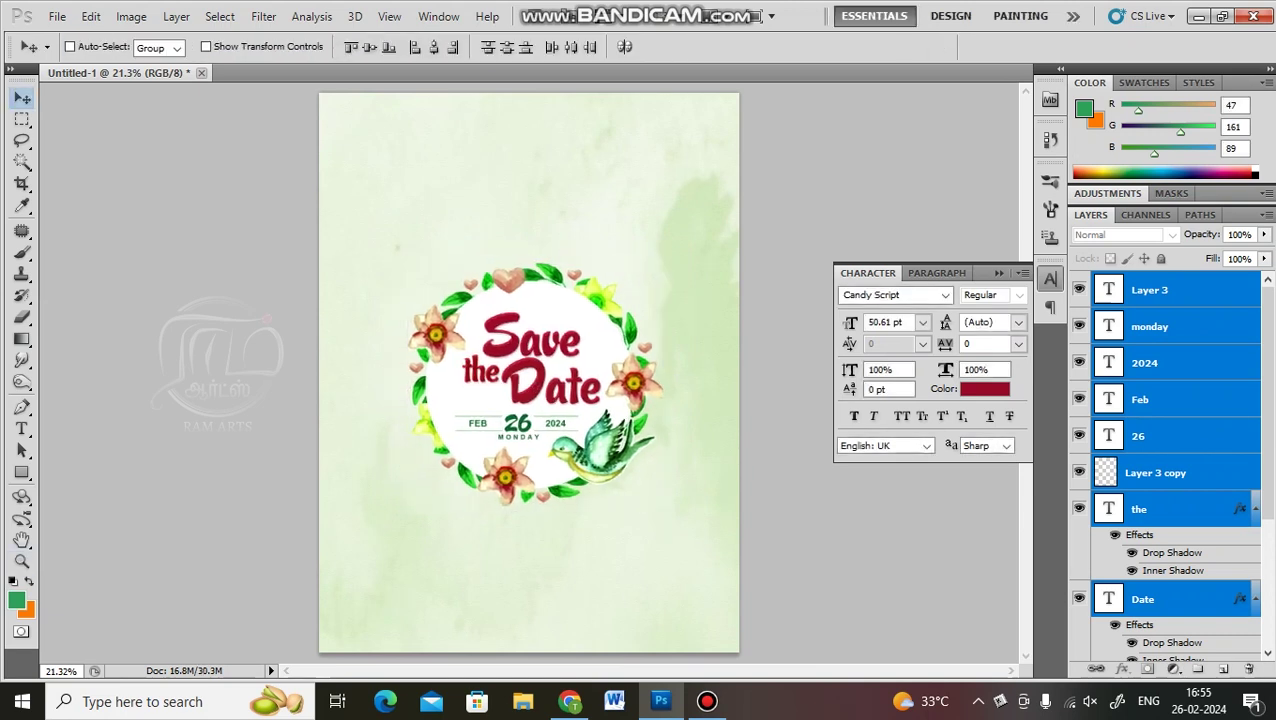
{"action": "key", "text": "shift+Right"}
{"action": "key", "text": "shift+Right"}
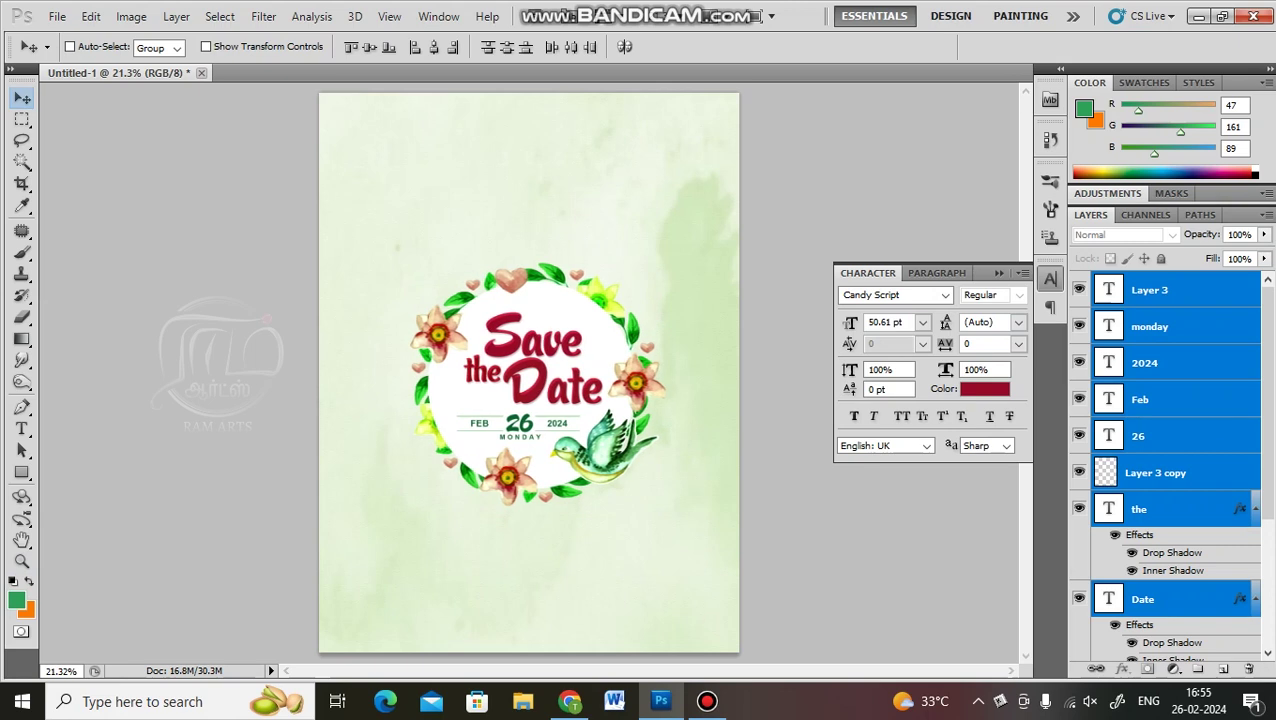
{"action": "key", "text": "shift+Right"}
{"action": "key", "text": "z"}
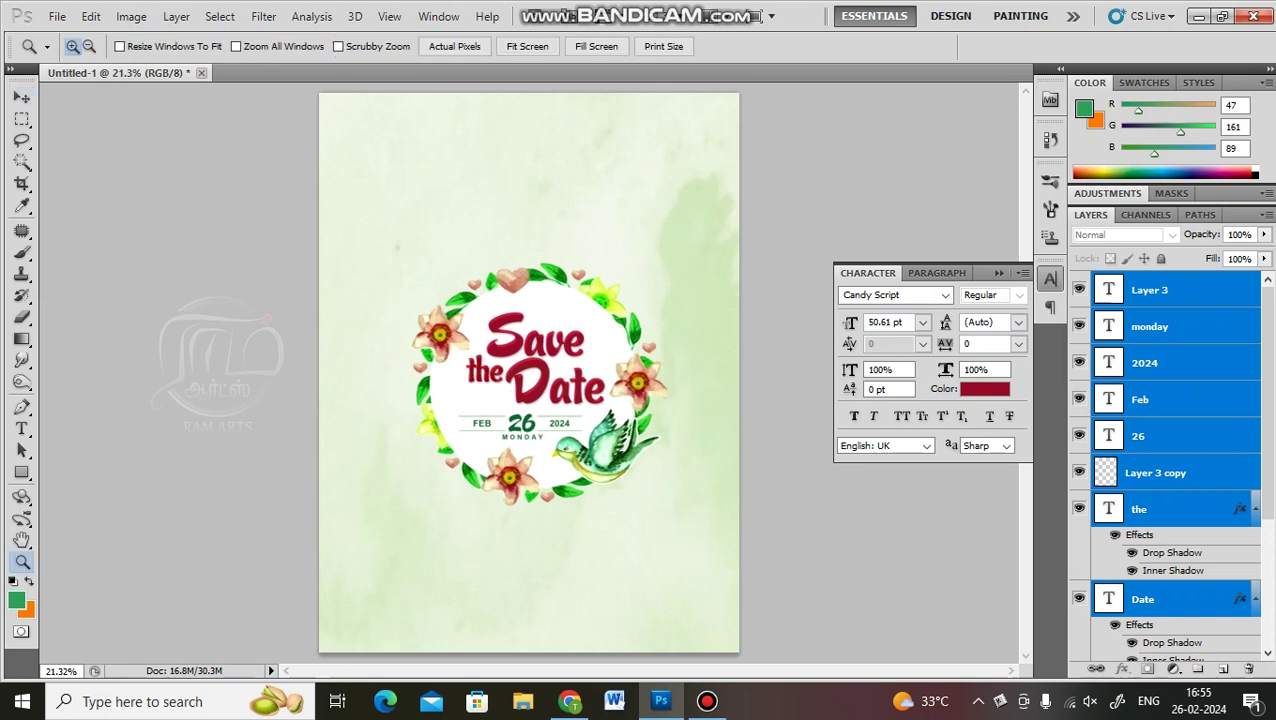
{"action": "key", "text": "ctrl+minus"}
{"action": "key", "text": "v"}
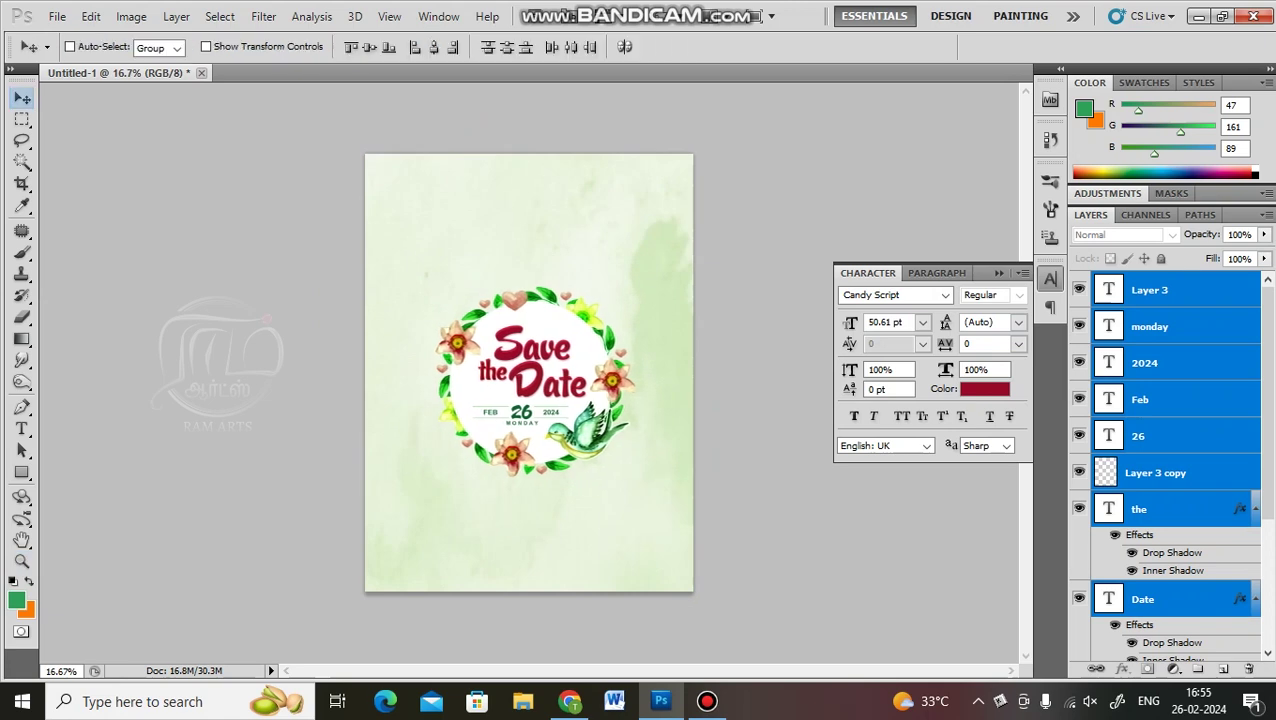
{"action": "key", "text": "shift+Left"}
{"action": "key", "text": "z"}
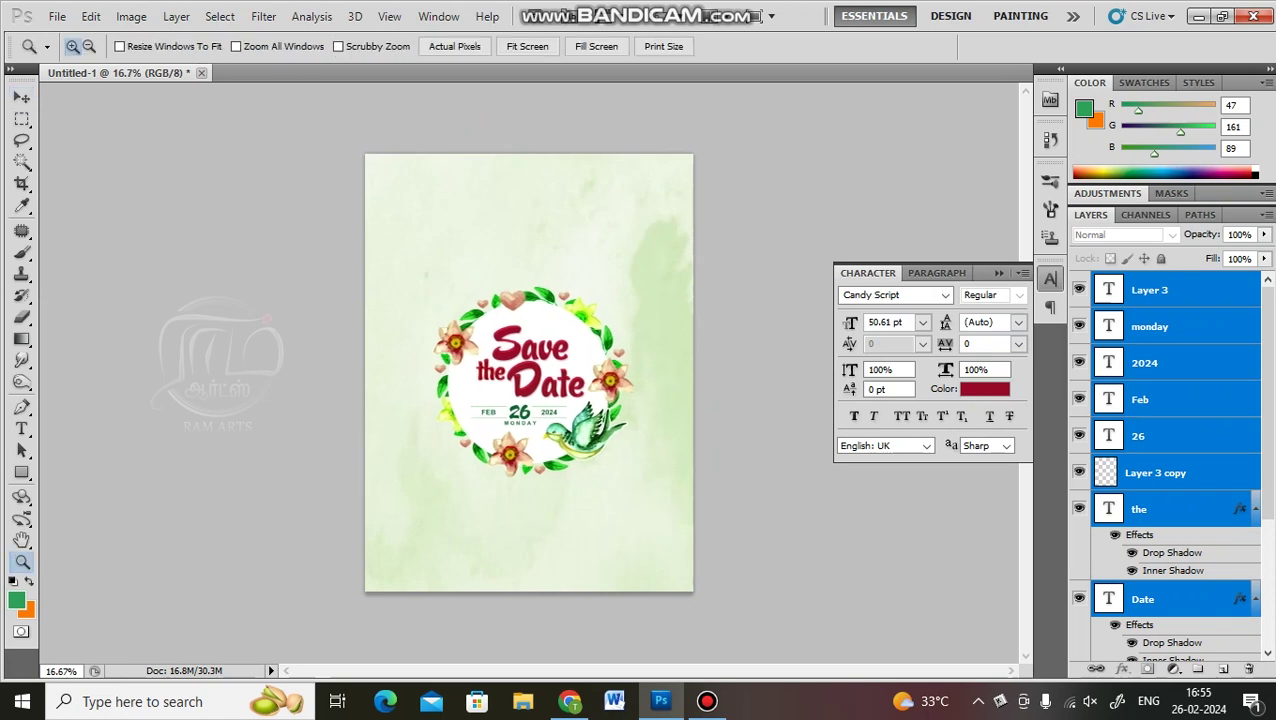
Step: Select a rectangular band across the wreath's middle and create Layer 4 for it
{"action": "key", "text": "k"}
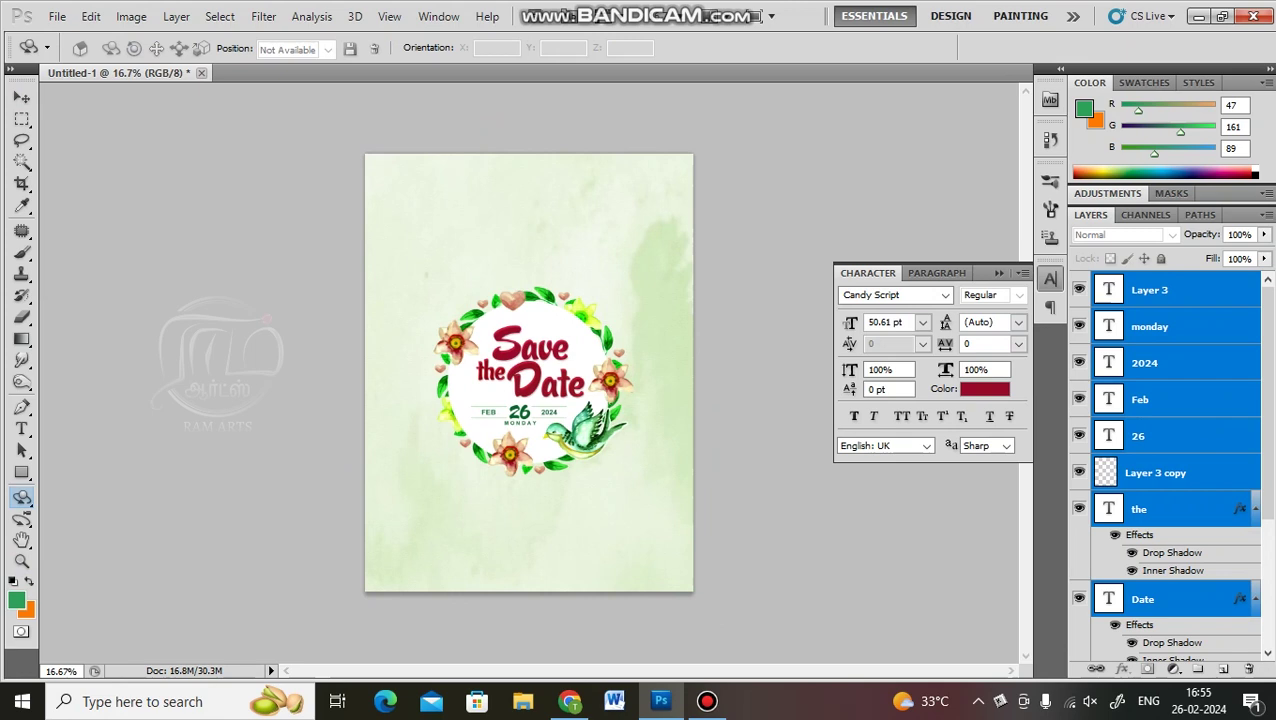
{"action": "key", "text": "m"}
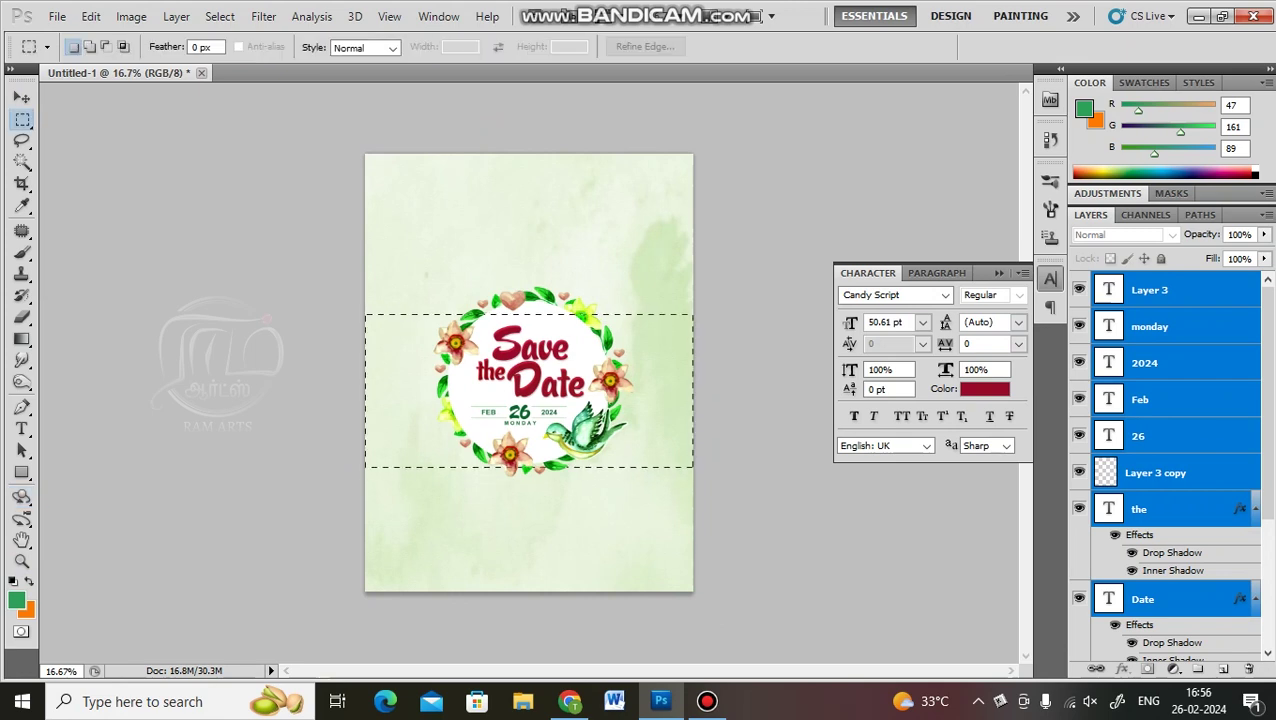
{"action": "left_click_drag", "start_coordinate": [365, 315], "coordinate": [692, 427]}
{"action": "key", "text": "shift+Down"}
{"action": "key", "text": "shift+Down"}
{"action": "key", "text": "shift+Down"}
{"action": "key", "text": "shift+Down"}
{"action": "key", "text": "v"}
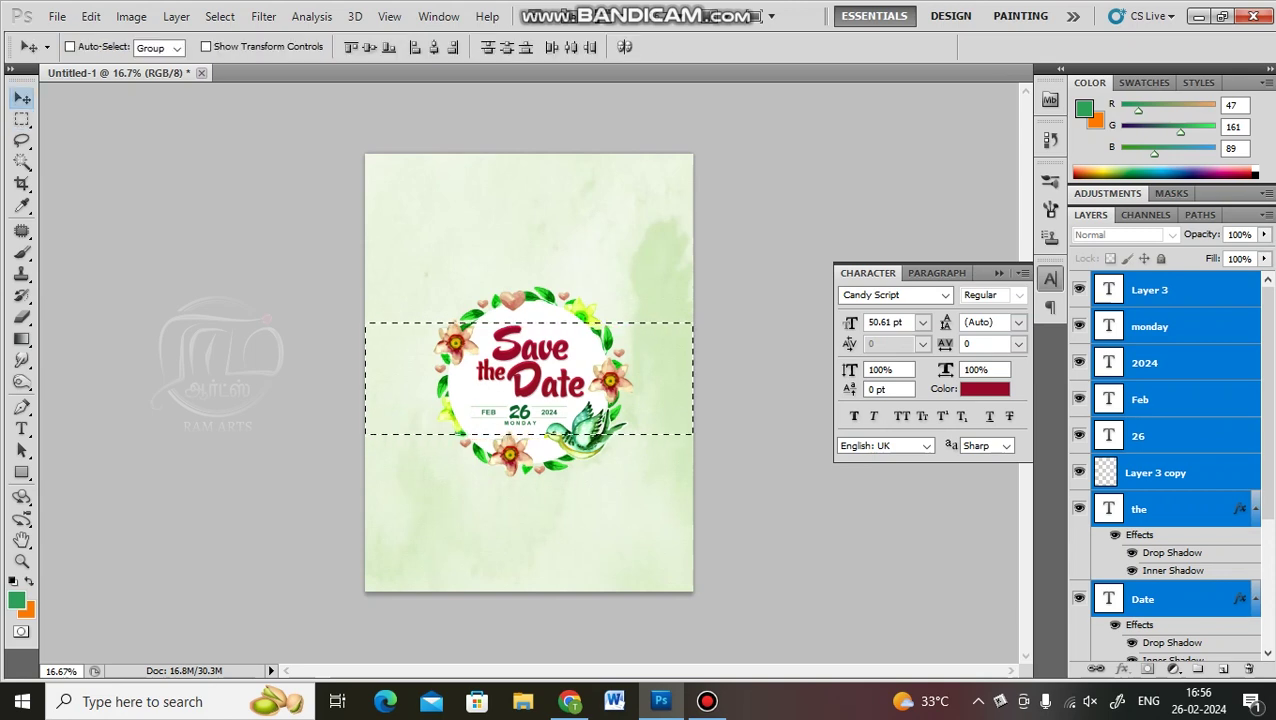
{"action": "key", "text": "ctrl+shift+n"}
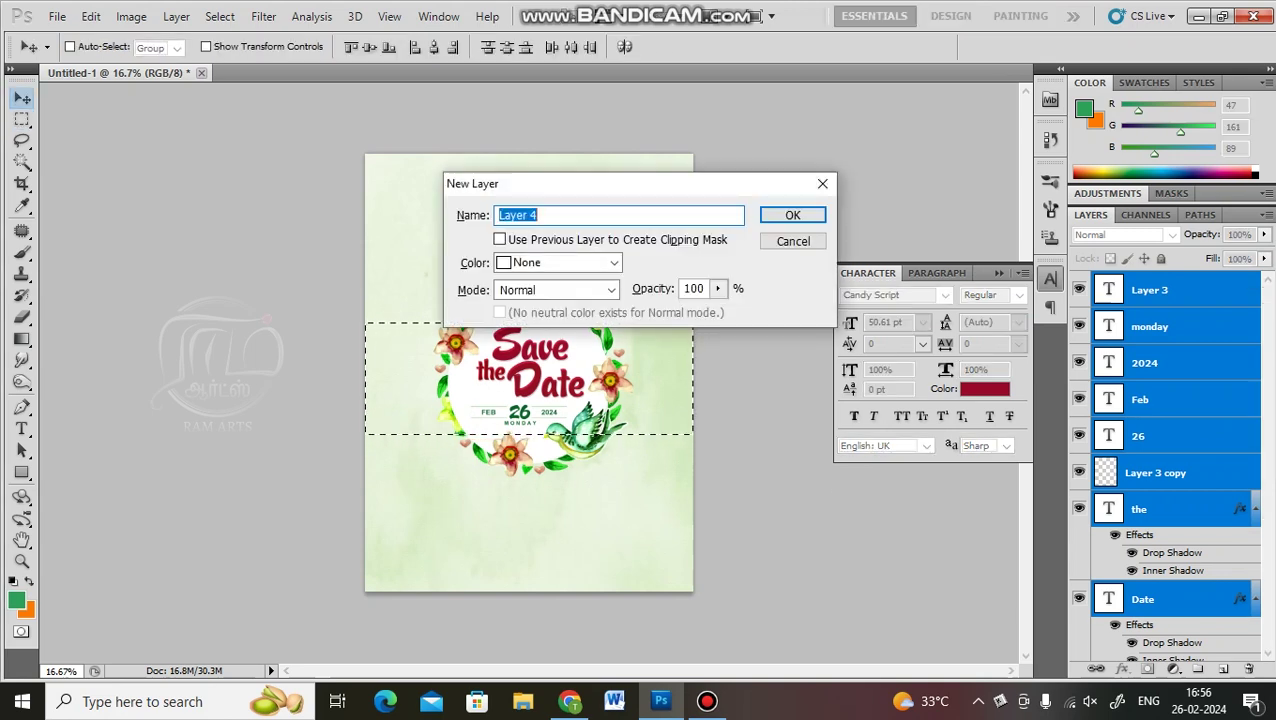
{"action": "key", "text": "Return"}
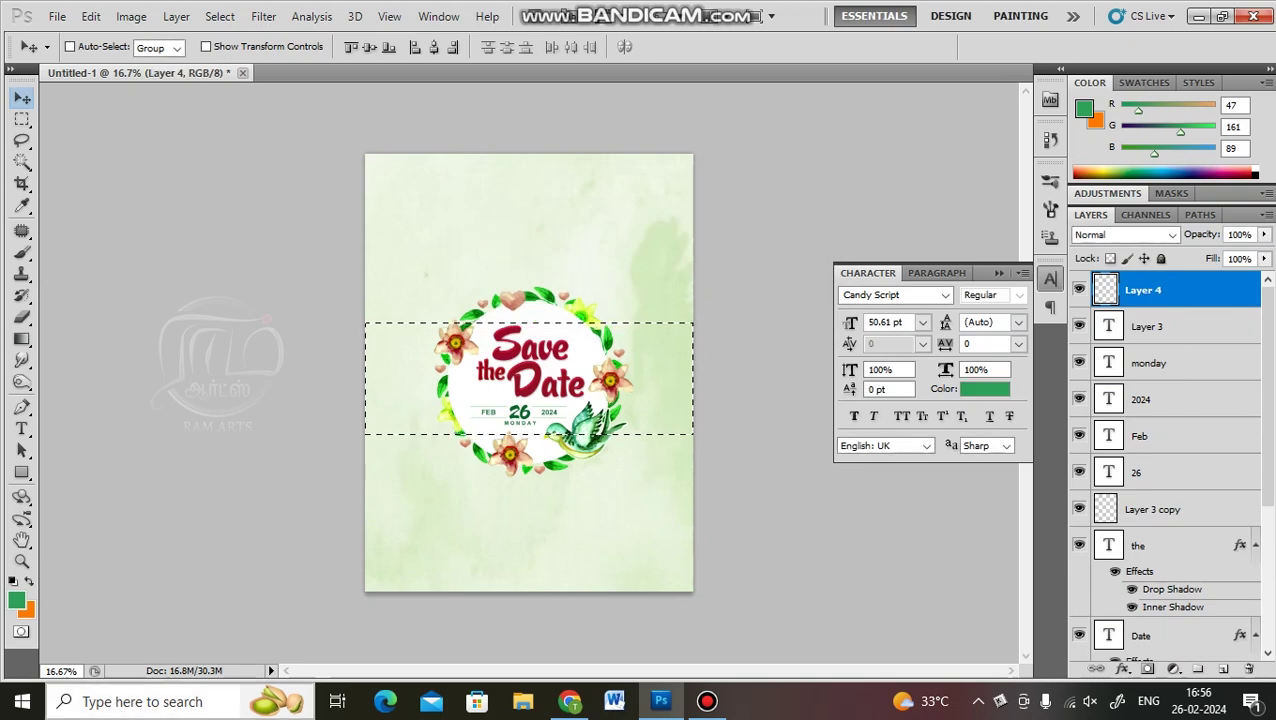
Step: Fill the band with a darker green and send it behind the wreath artwork
{"action": "left_click", "coordinate": [16, 600]}
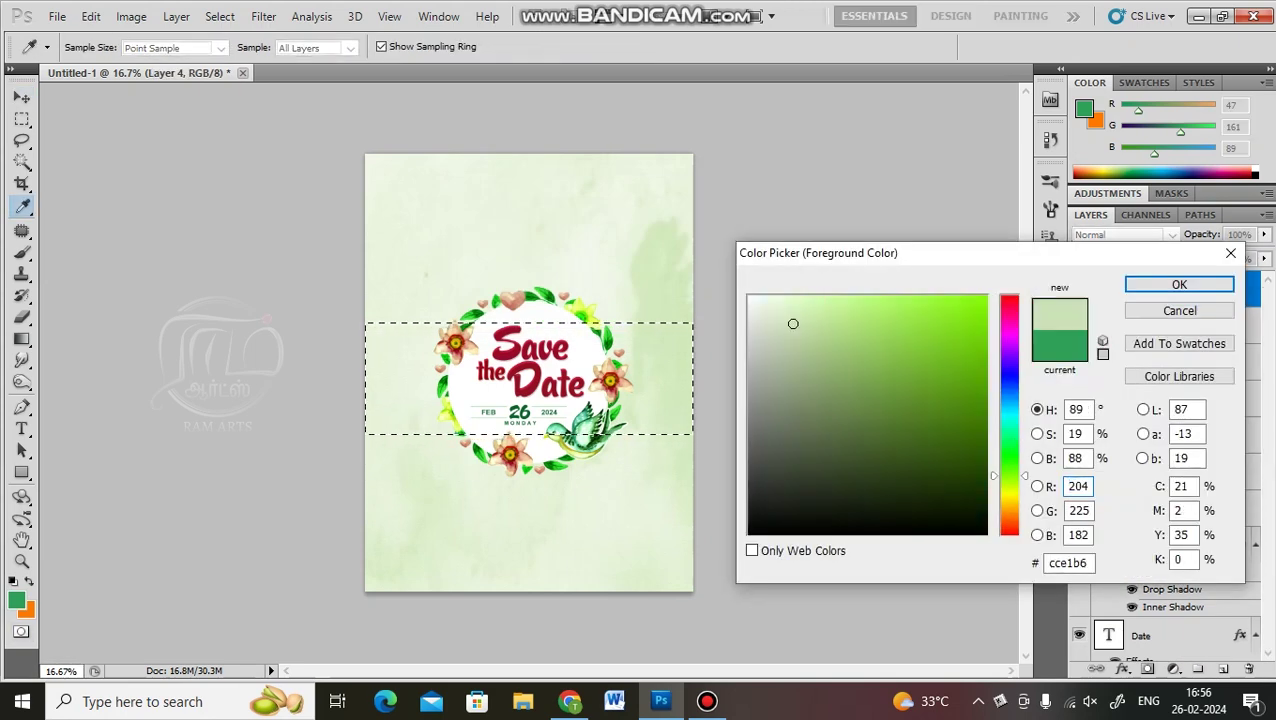
{"action": "left_click_drag", "start_coordinate": [793, 323], "coordinate": [890, 454]}
{"action": "key", "text": "Return"}
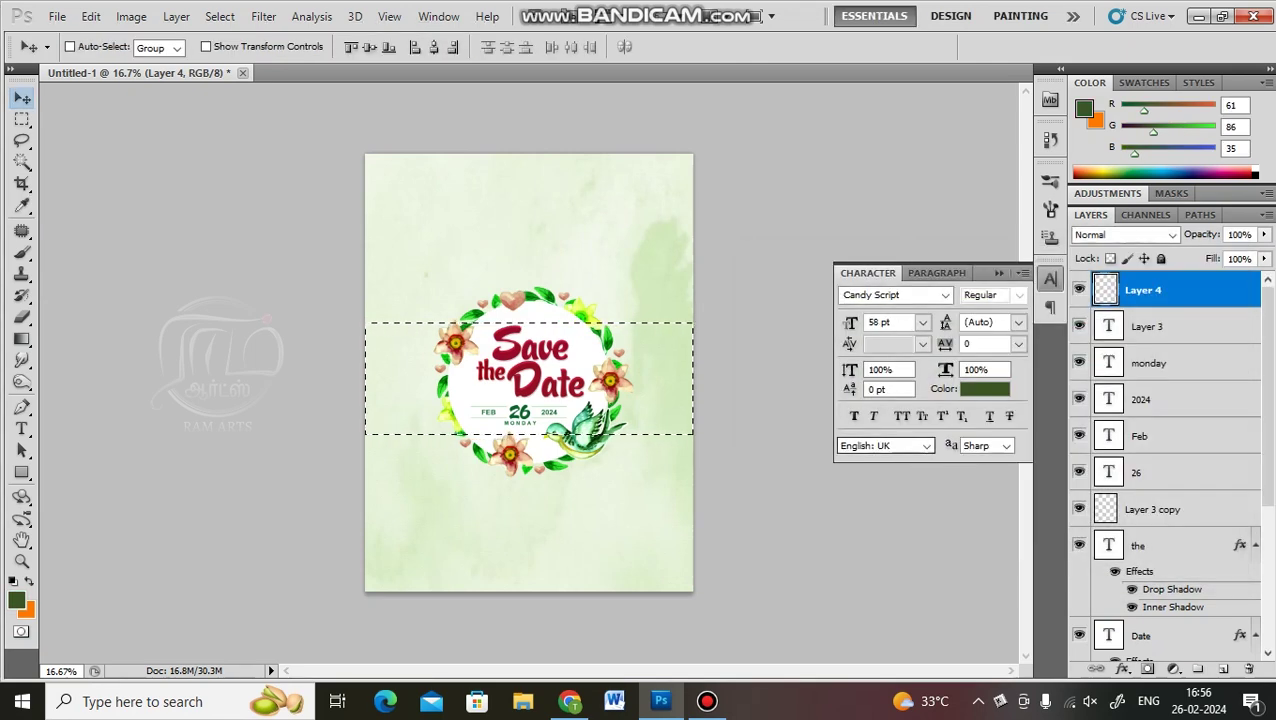
{"action": "key", "text": "alt+BackSpace"}
{"action": "key", "text": "ctrl+shift+bracketleft"}
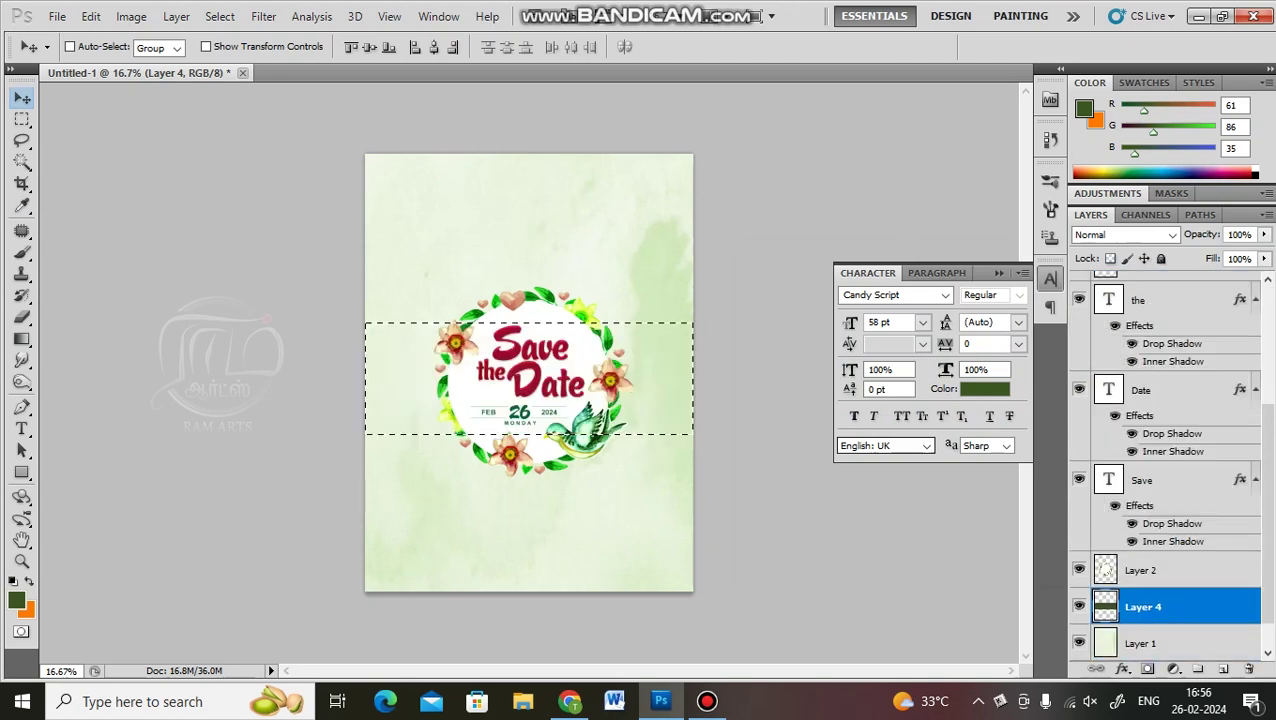
Step: Deselect and zoom in on the badge to inspect the band behind it
{"action": "key", "text": "z"}
{"action": "key", "text": "ctrl+d"}
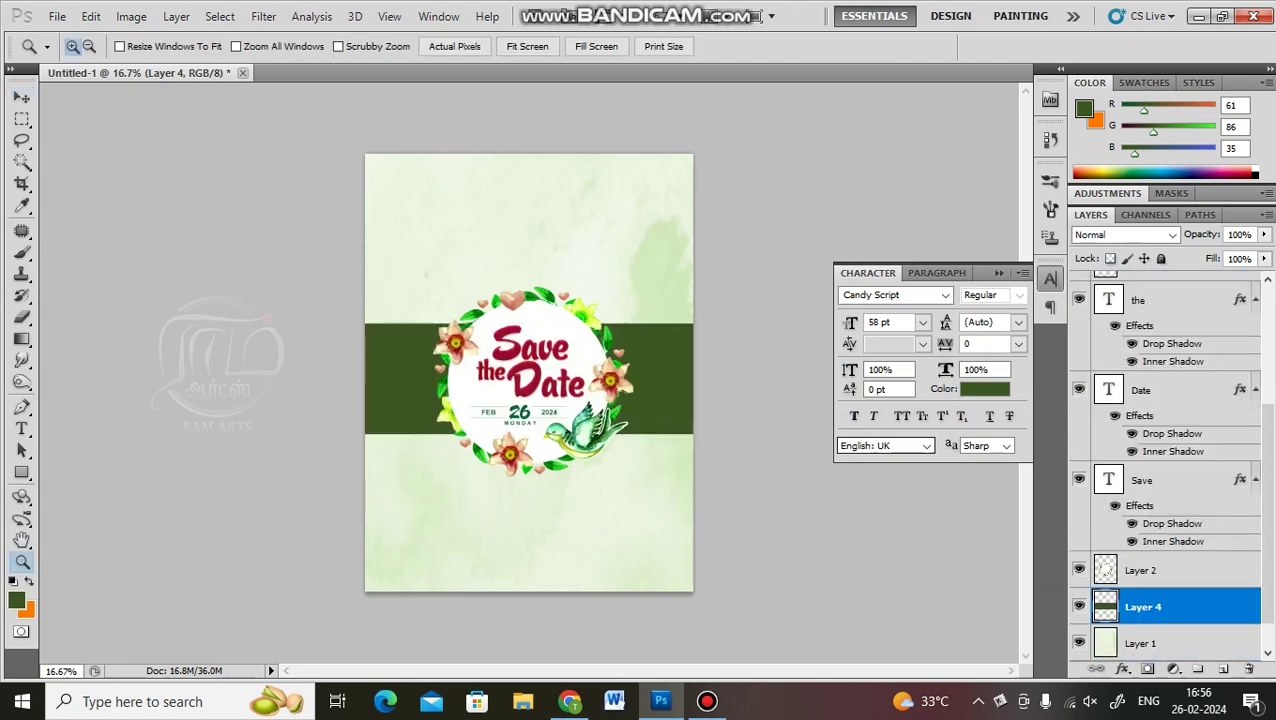
{"action": "left_click_drag", "start_coordinate": [400, 270], "coordinate": [668, 578]}
{"action": "key", "text": "v"}
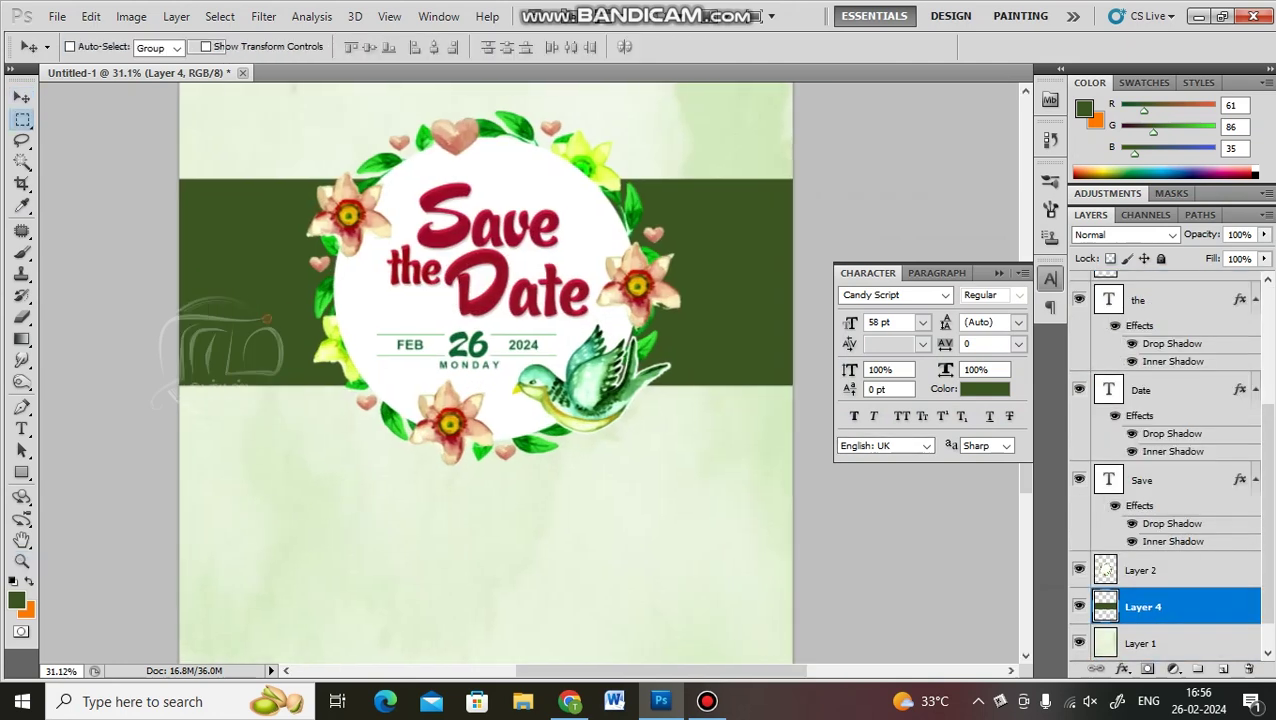
{"action": "left_click", "coordinate": [22, 119]}
{"action": "key", "text": "ctrl+0"}
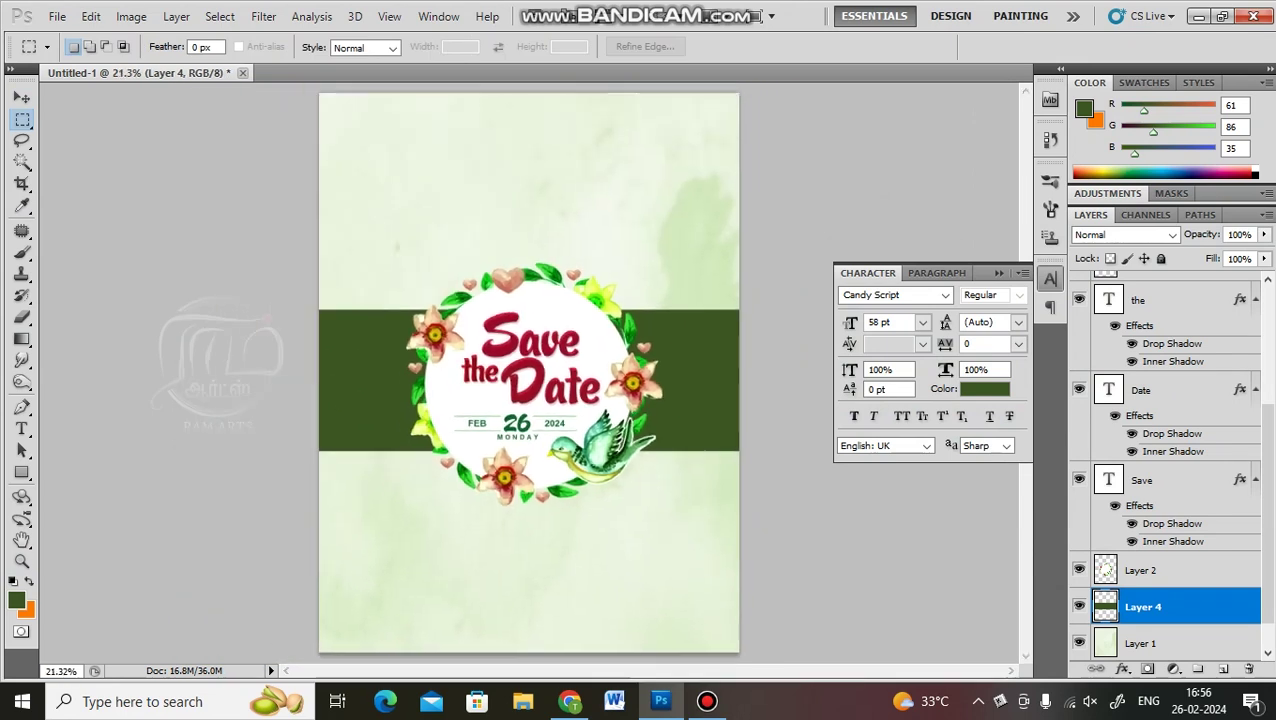
{"action": "key", "text": "v"}
{"action": "key", "text": "z"}
{"action": "left_click_drag", "start_coordinate": [322, 228], "coordinate": [738, 648]}
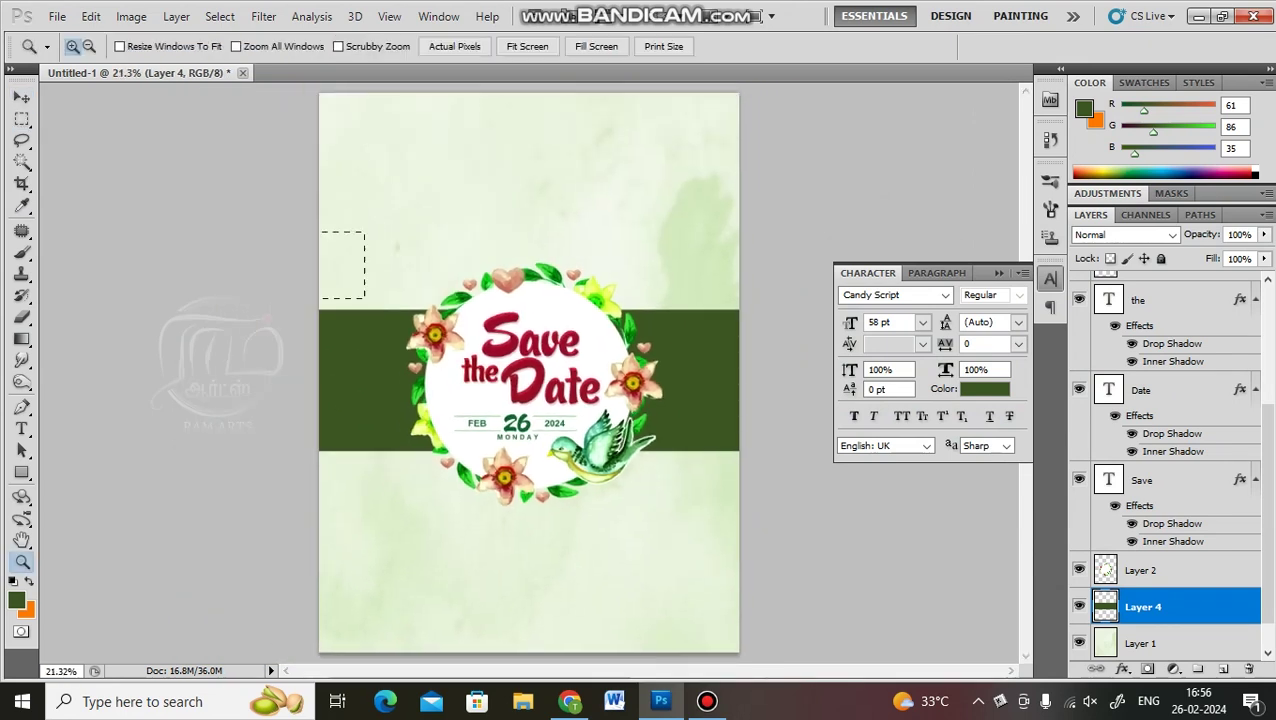
Step: Duplicate the green band and squash the copy into a thin strip at its top edge
{"action": "key", "text": "v"}
{"action": "key", "text": "ctrl+j"}
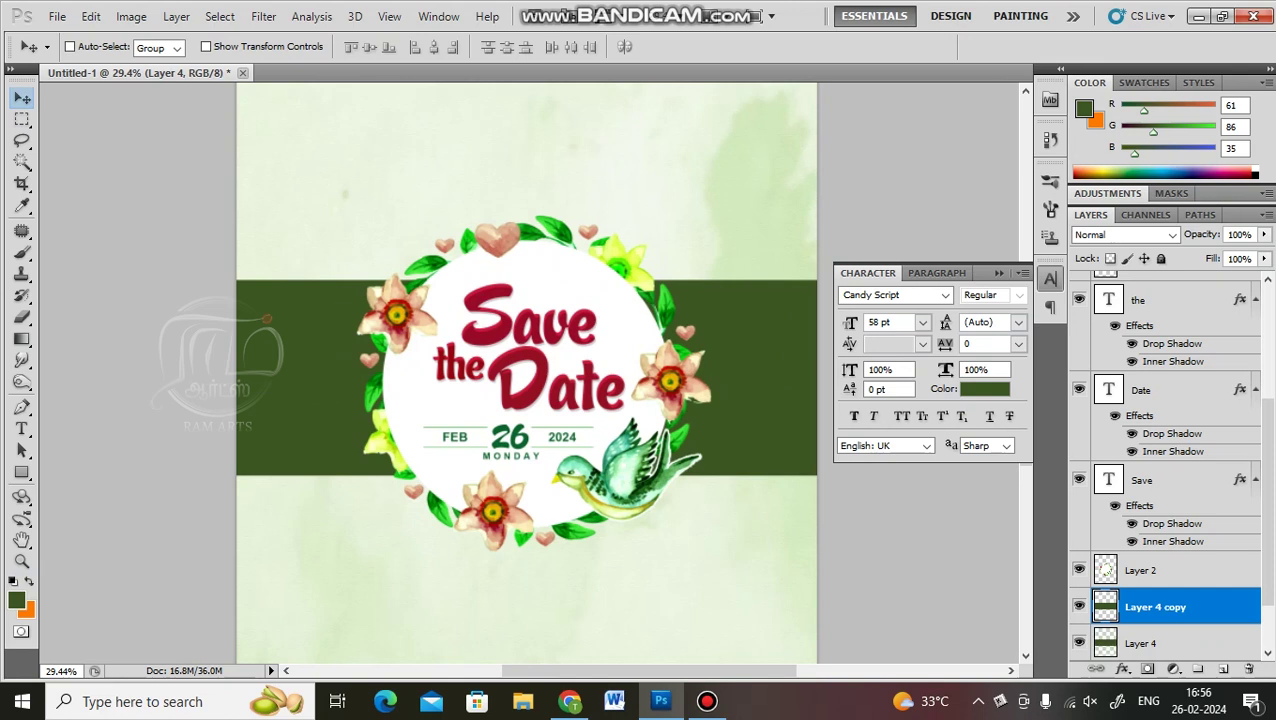
{"action": "key", "text": "ctrl+t"}
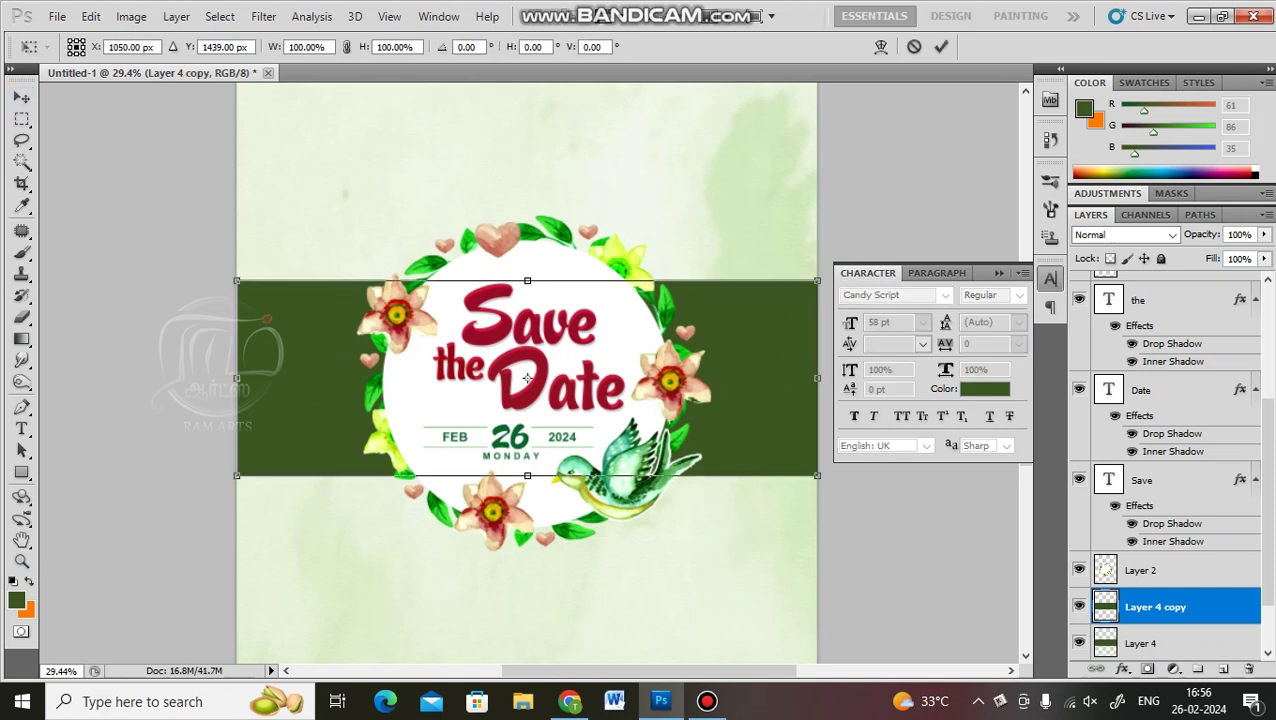
{"action": "left_click_drag", "start_coordinate": [527, 476], "coordinate": [527, 283]}
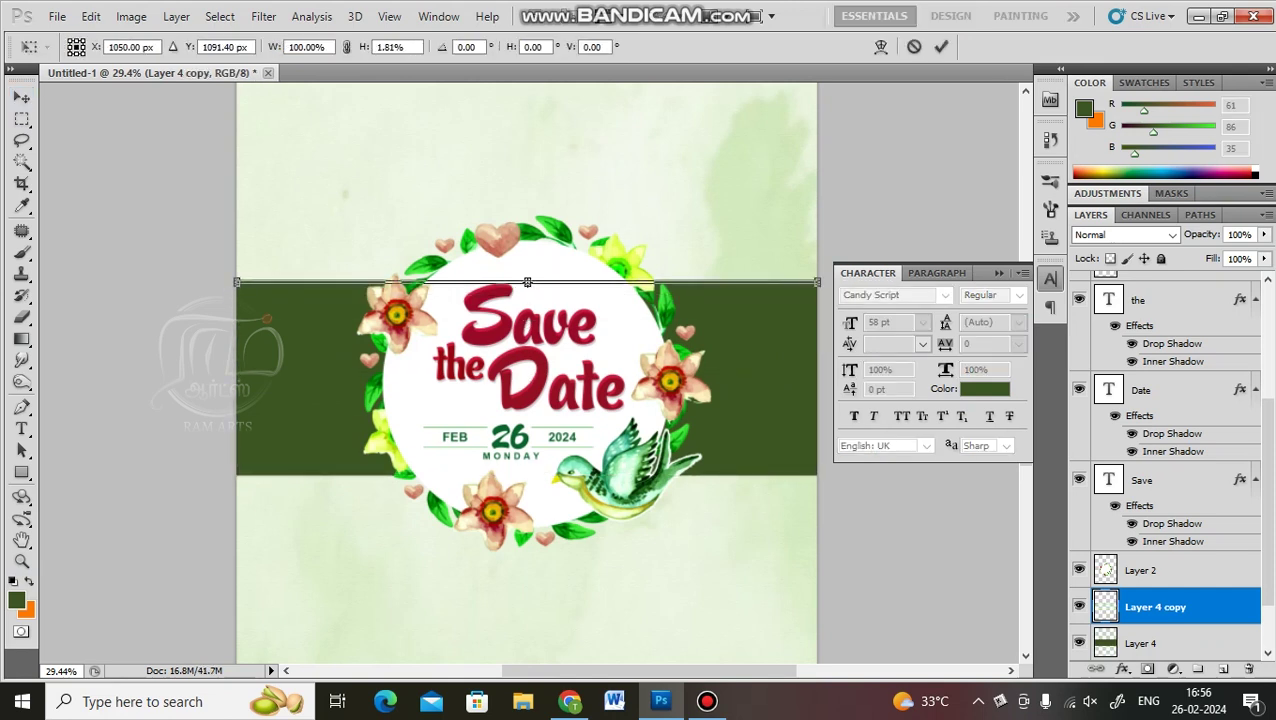
{"action": "key", "text": "Return"}
Step: Fine-tune the thin line's position so it sits just above the band
{"action": "left_click", "coordinate": [362, 283]}
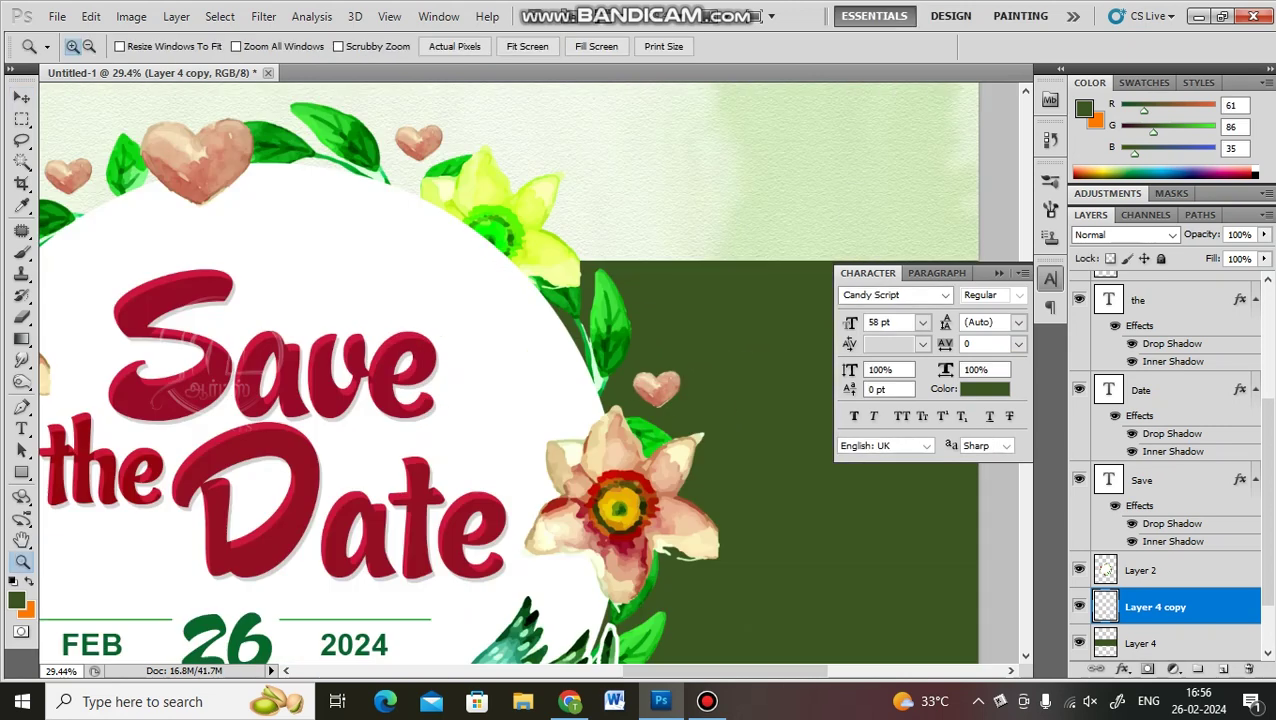
{"action": "key", "text": "shift+Up"}
{"action": "key", "text": "shift+Up"}
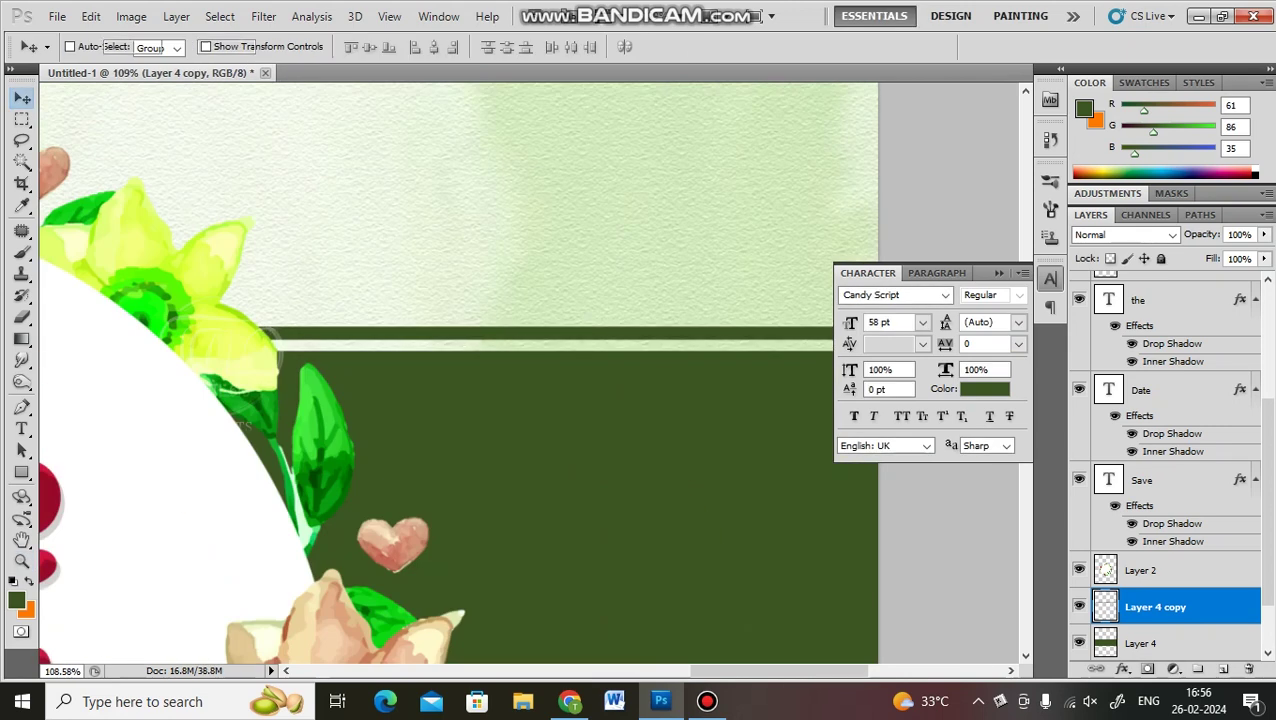
{"action": "key", "text": "ctrl+t"}
{"action": "key", "text": "Return"}
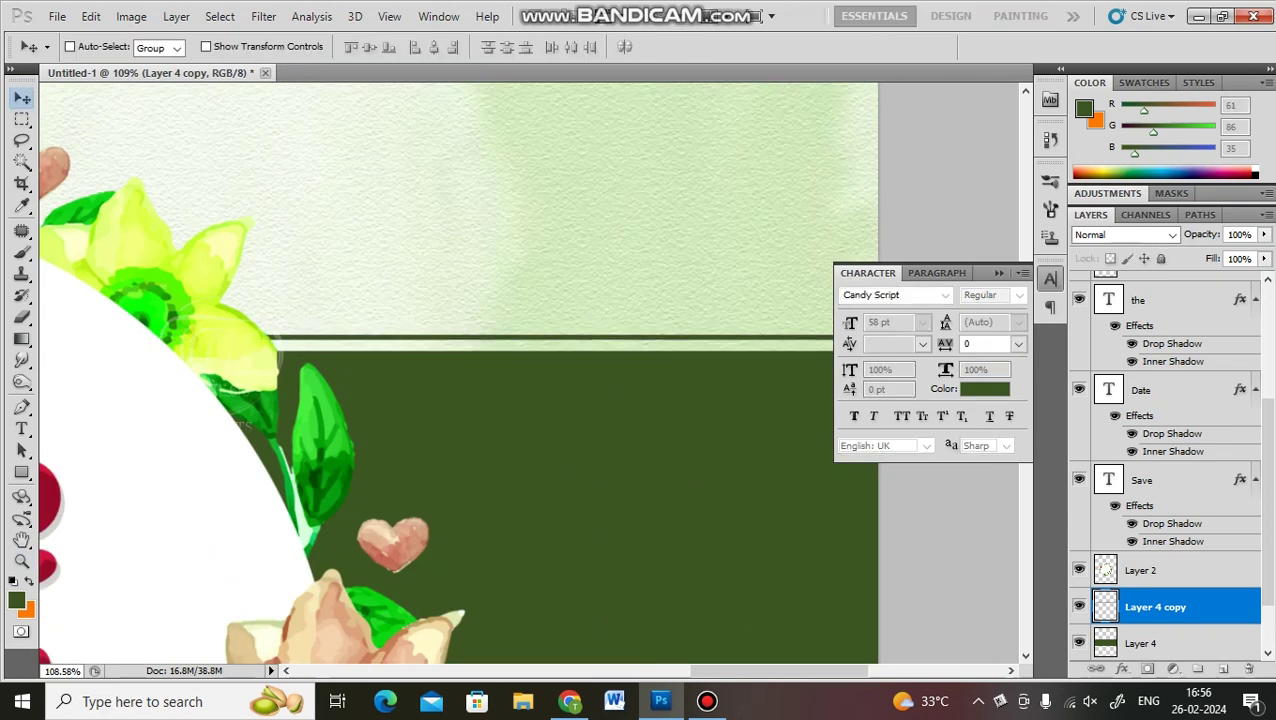
{"action": "key", "text": "Down"}
{"action": "key", "text": "Down"}
{"action": "key", "text": "Down"}
{"action": "key", "text": "Down"}
{"action": "key", "text": "Down"}
{"action": "key", "text": "Down"}
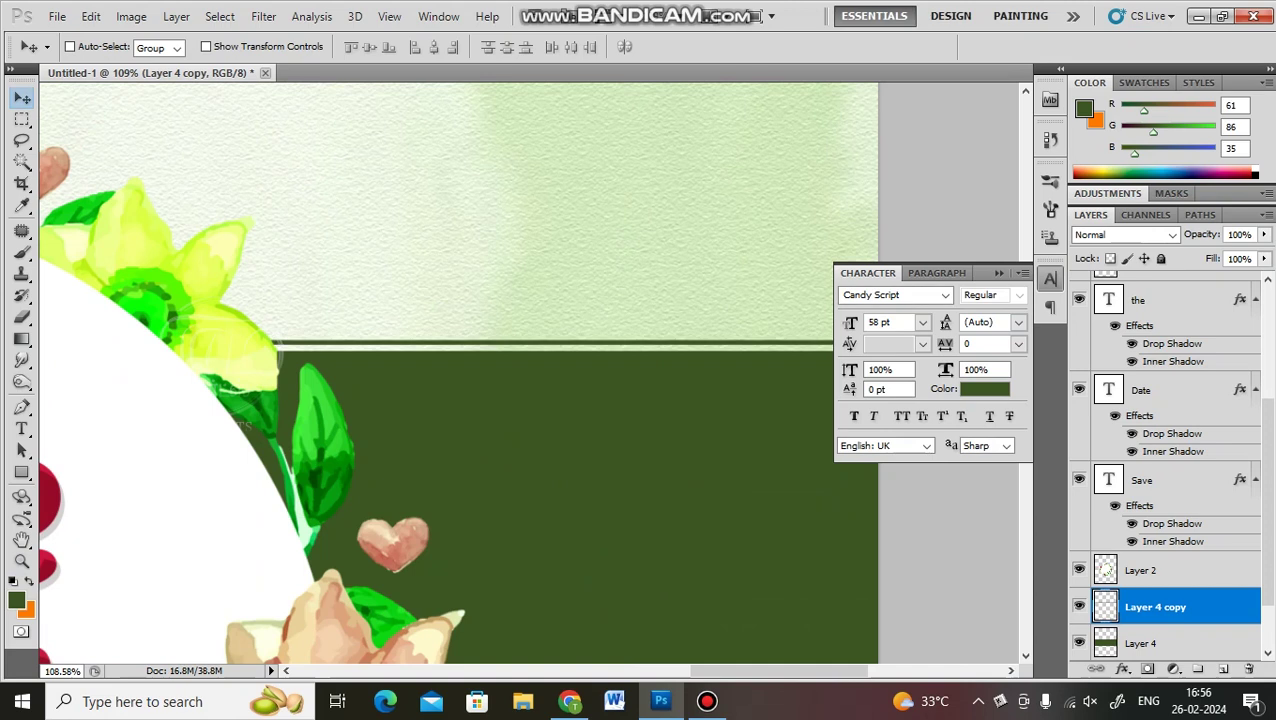
{"action": "key", "text": "ctrl+0"}
{"action": "key", "text": "z"}
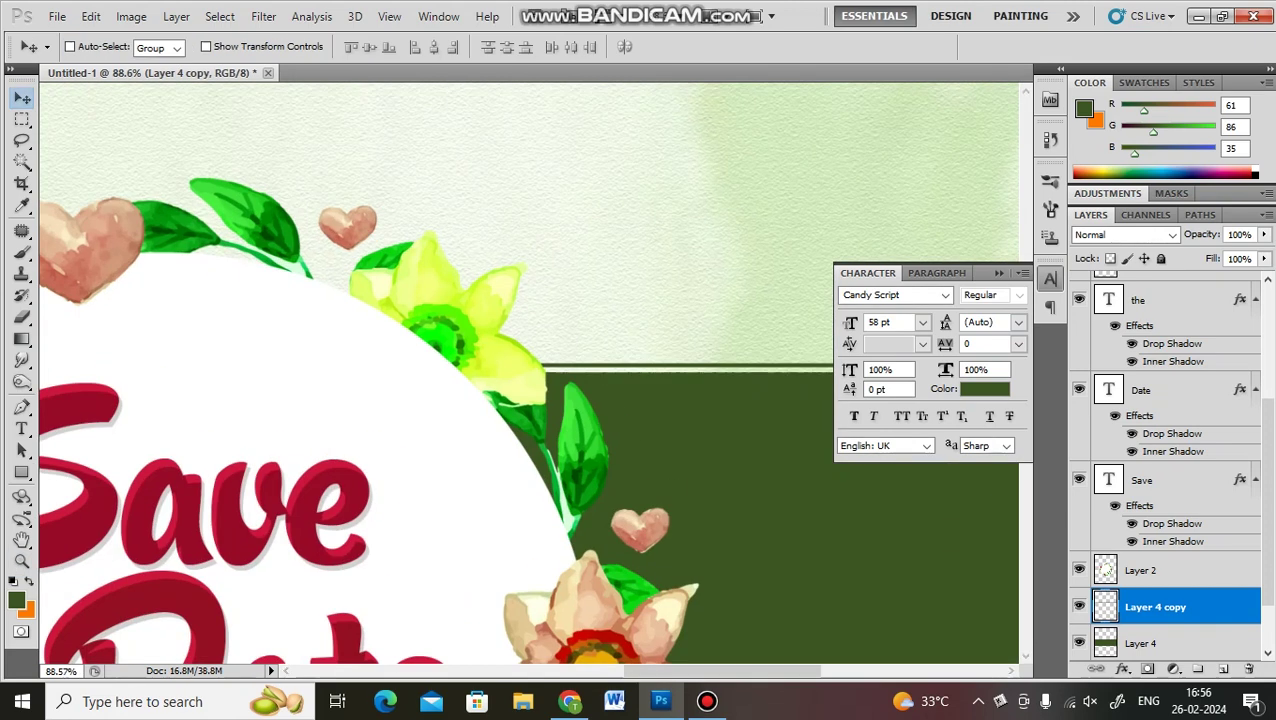
{"action": "key", "text": "Up"}
{"action": "key", "text": "Up"}
{"action": "key", "text": "Up"}
{"action": "key", "text": "Up"}
{"action": "key", "text": "ctrl+0"}
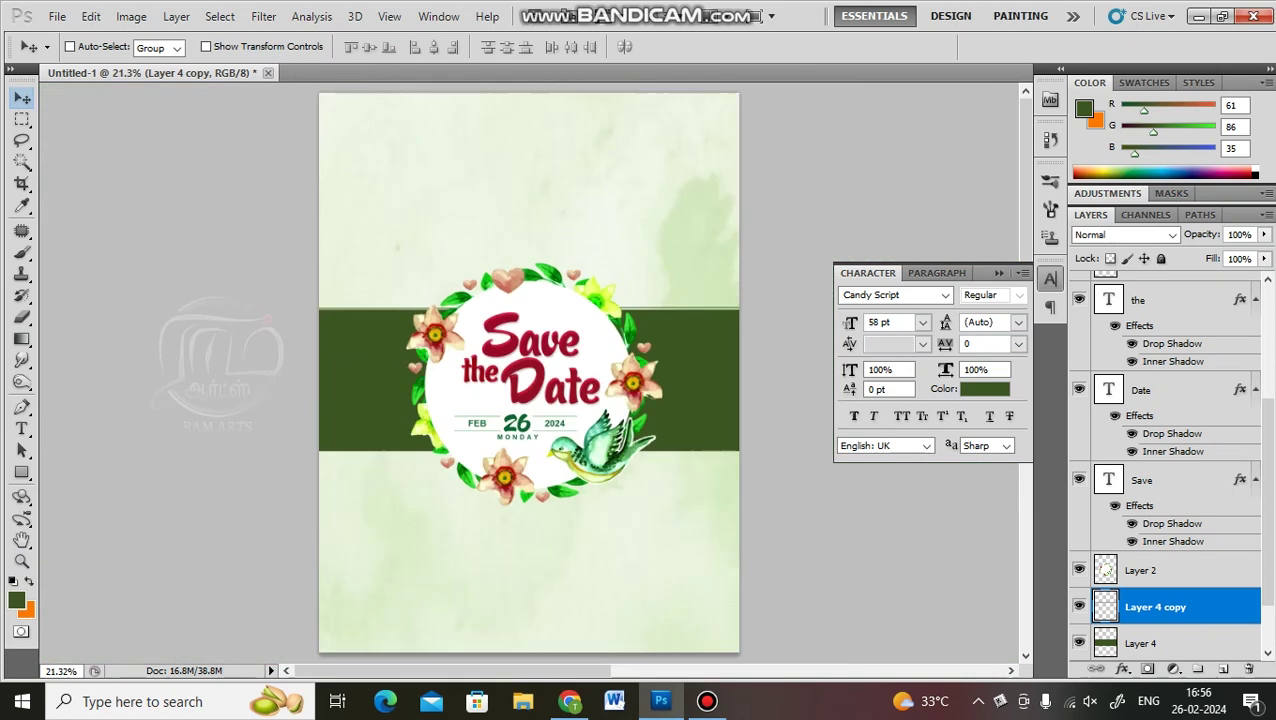
{"action": "key", "text": "shift+Up"}
{"action": "key", "text": "shift+Up"}
{"action": "key", "text": "shift+Up"}
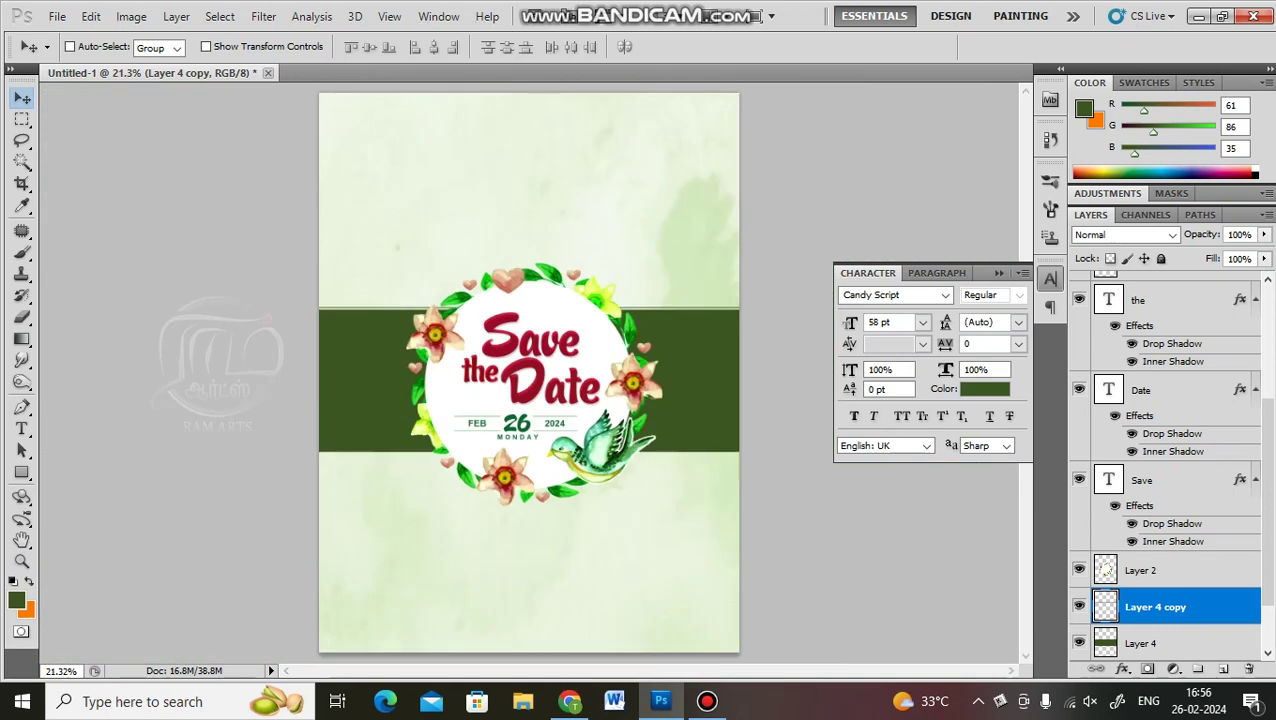
Step: Duplicate the thin line and place the copy just below the band
{"action": "key", "text": "shift+Down"}
{"action": "key", "text": "ctrl+j"}
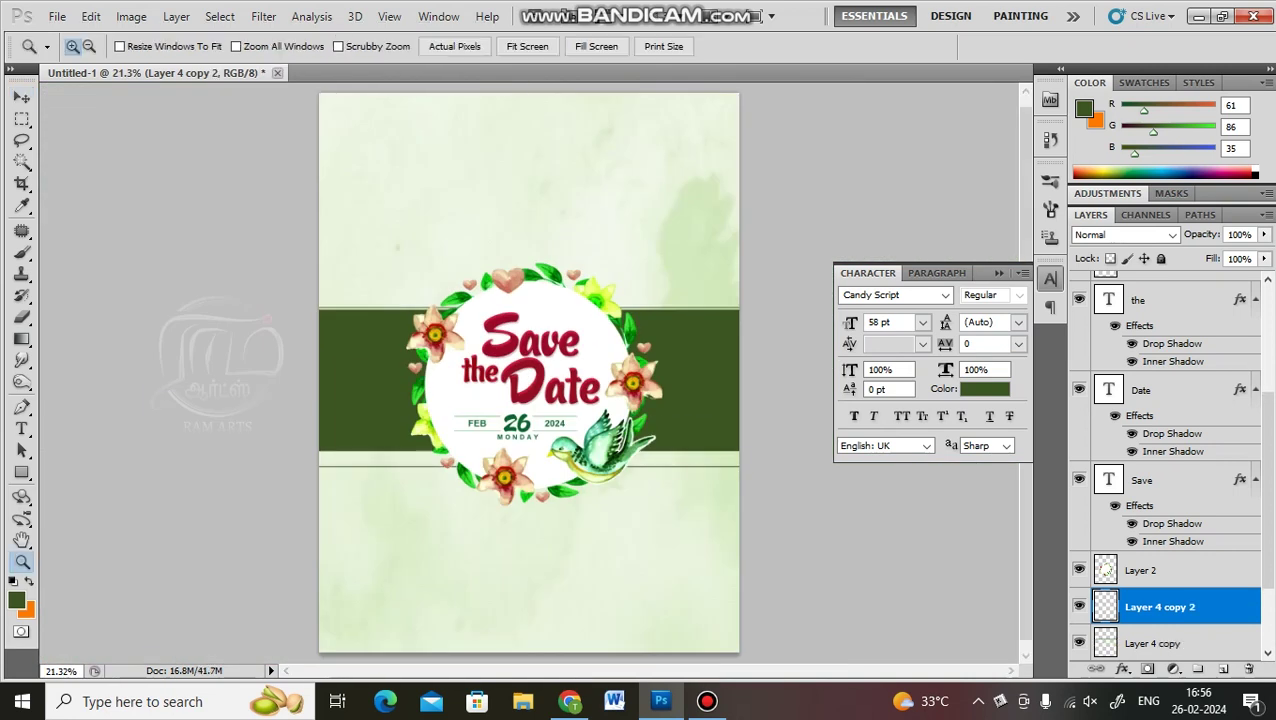
{"action": "left_click_drag", "start_coordinate": [470, 455], "coordinate": [560, 455]}
{"action": "key", "text": "shift+Up"}
{"action": "key", "text": "shift+Up"}
{"action": "key", "text": "shift+Up"}
{"action": "key", "text": "shift+Up"}
{"action": "key", "text": "shift+Up"}
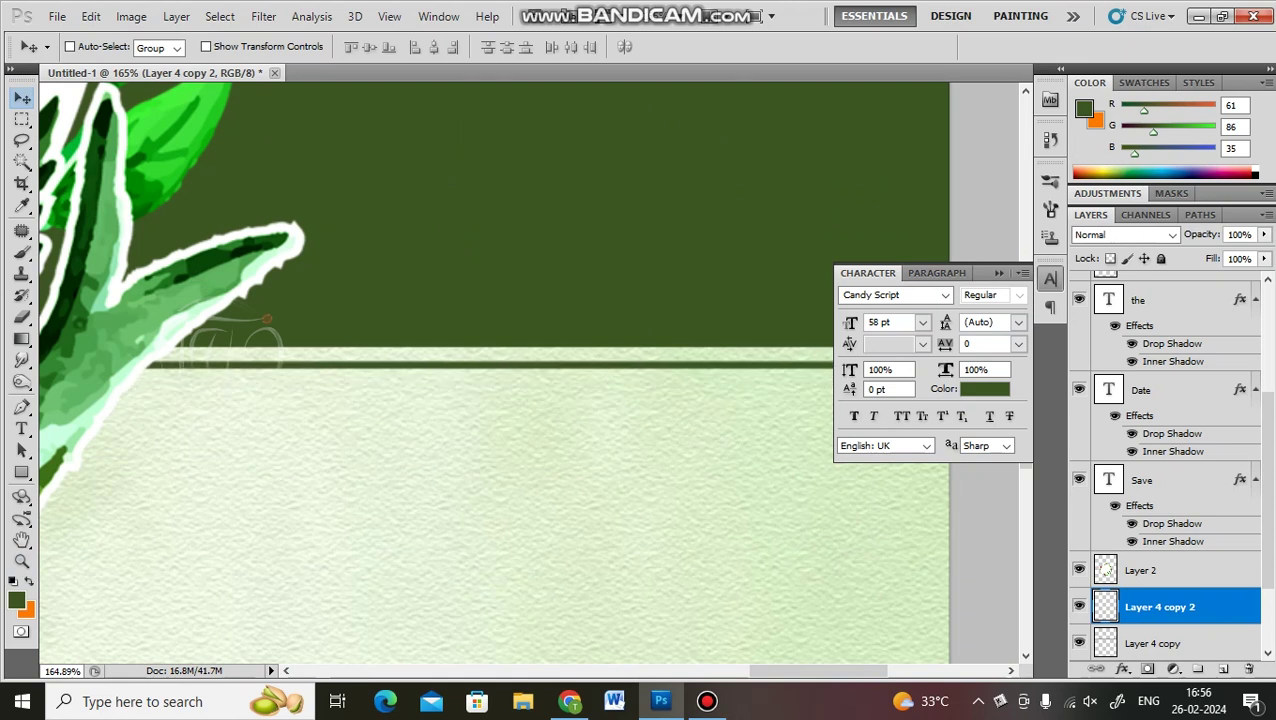
{"action": "key", "text": "z"}
{"action": "key", "text": "ctrl+0"}
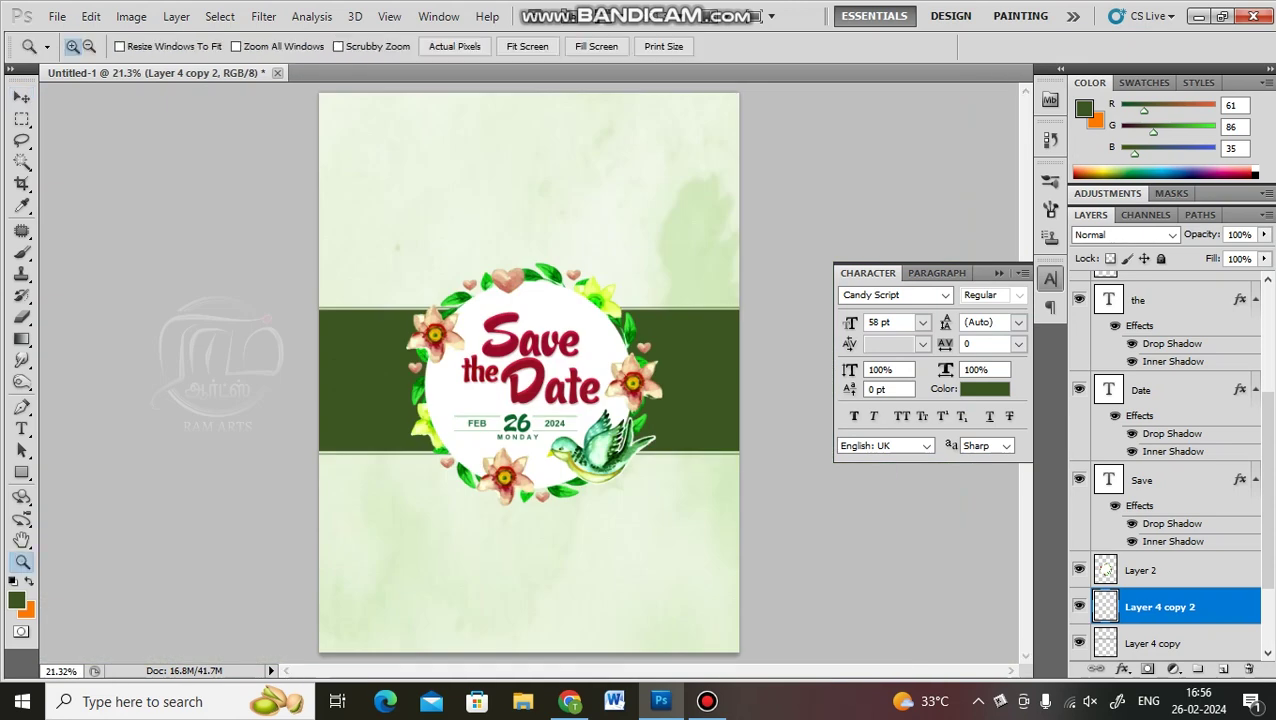
{"action": "scroll", "coordinate": [529, 370], "scroll_direction": "up", "scroll_amount": 3}
{"action": "key", "text": "v"}
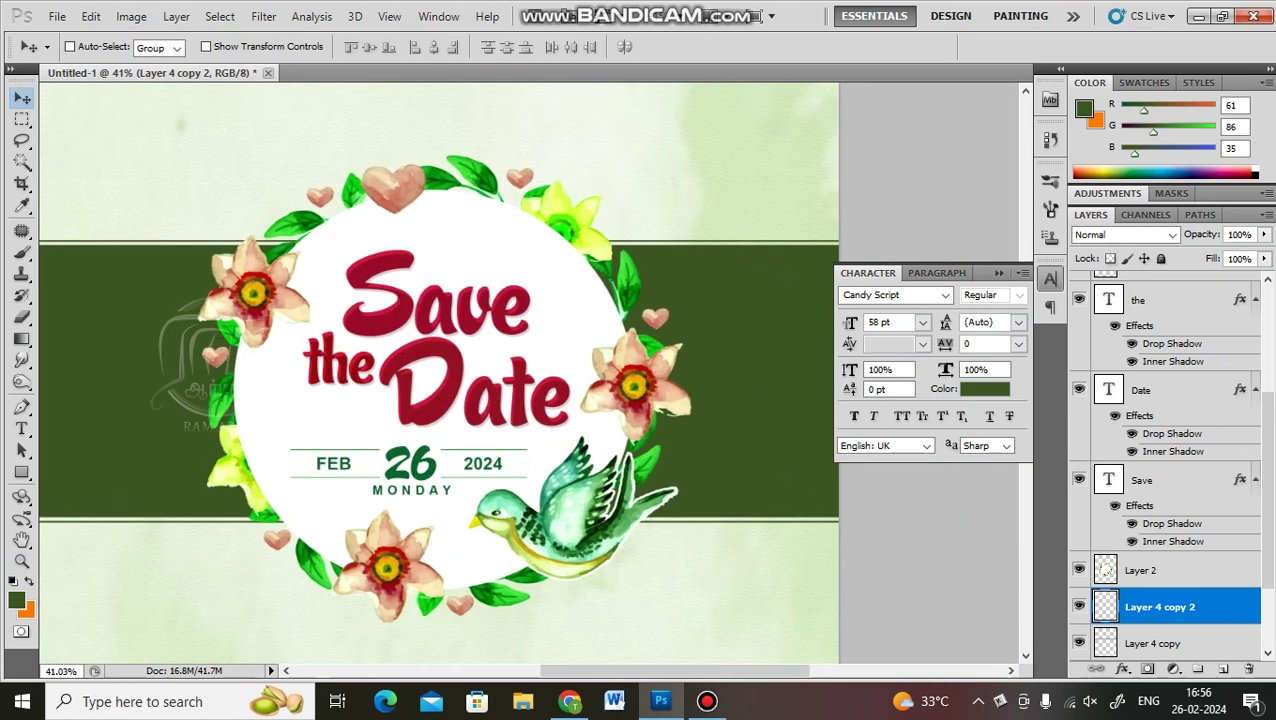
{"action": "key", "text": "ctrl+minus"}
{"action": "key", "text": "ctrl+minus"}
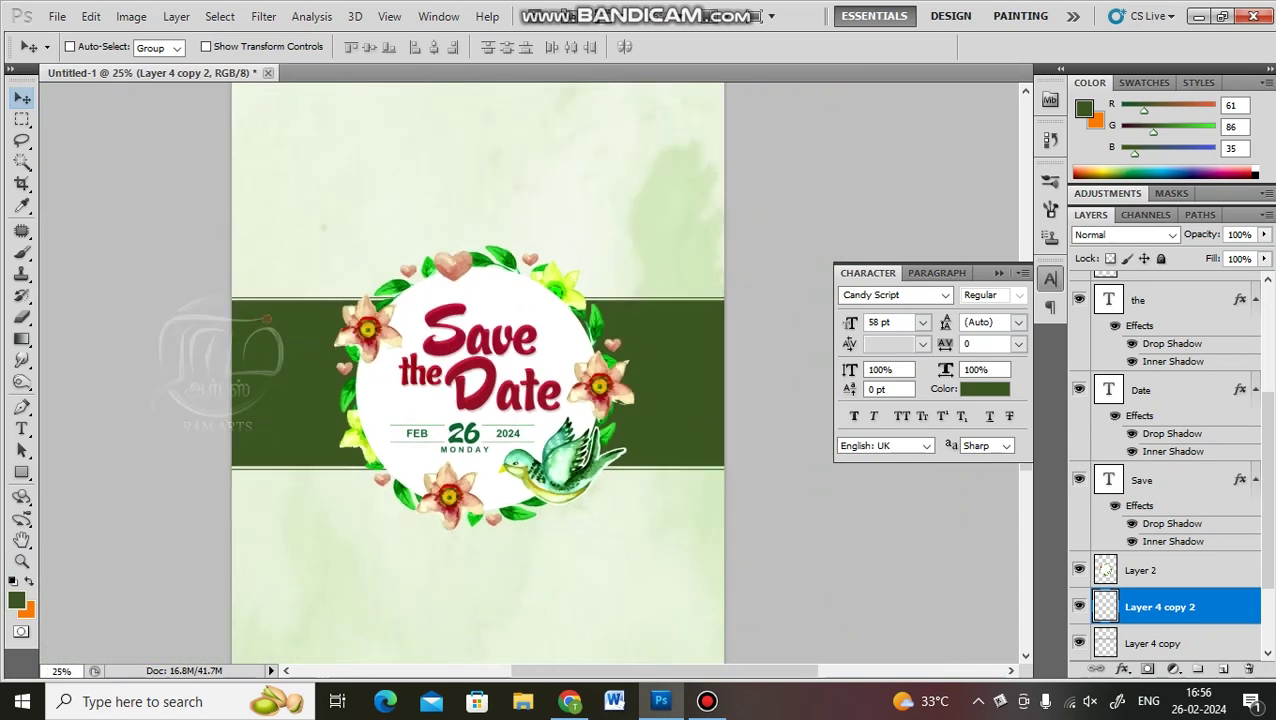
Step: Draw a circular elliptical selection enclosing the whole wreath
{"action": "key", "text": "m"}
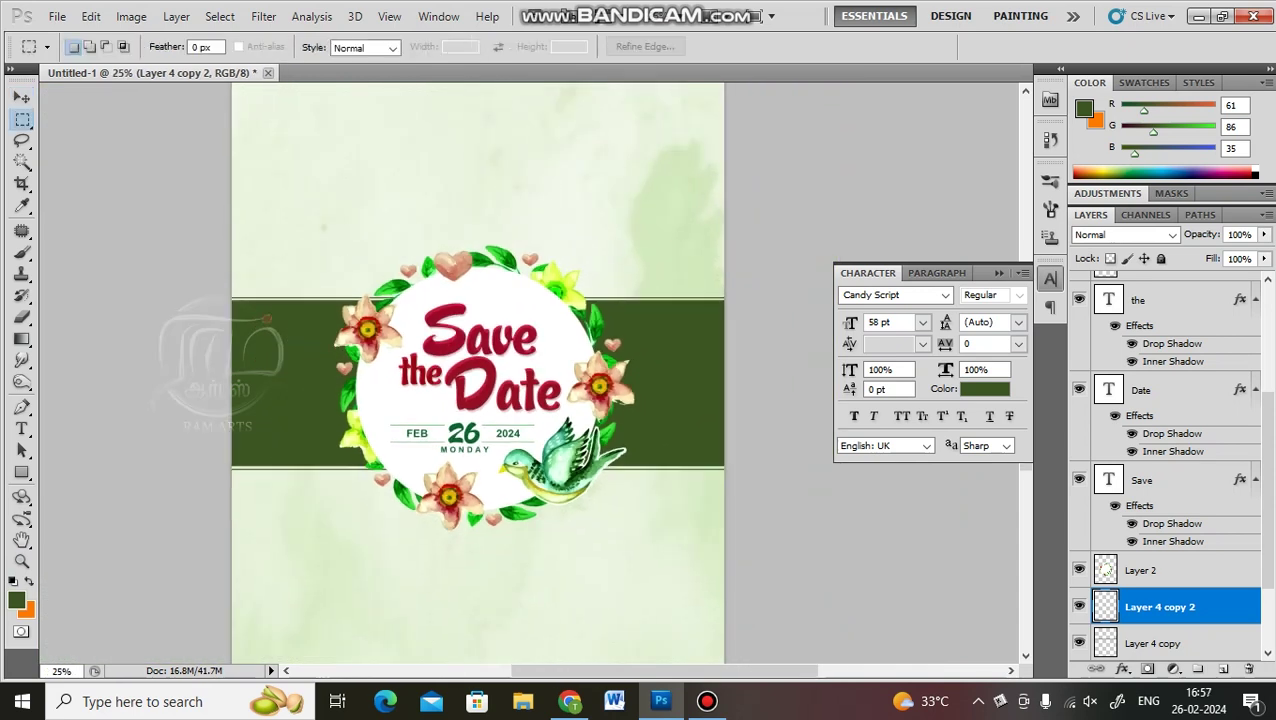
{"action": "left_click_drag", "start_coordinate": [501, 413], "coordinate": [328, 242]}
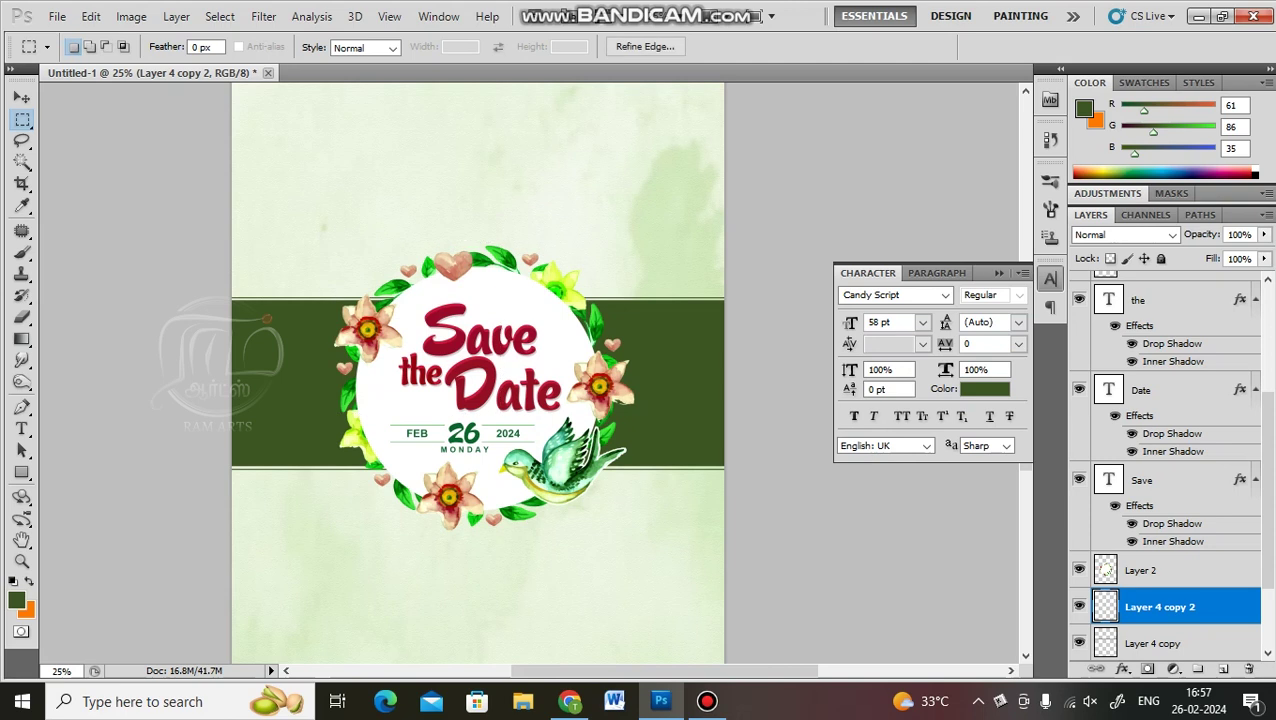
{"action": "key", "text": "shift+m"}
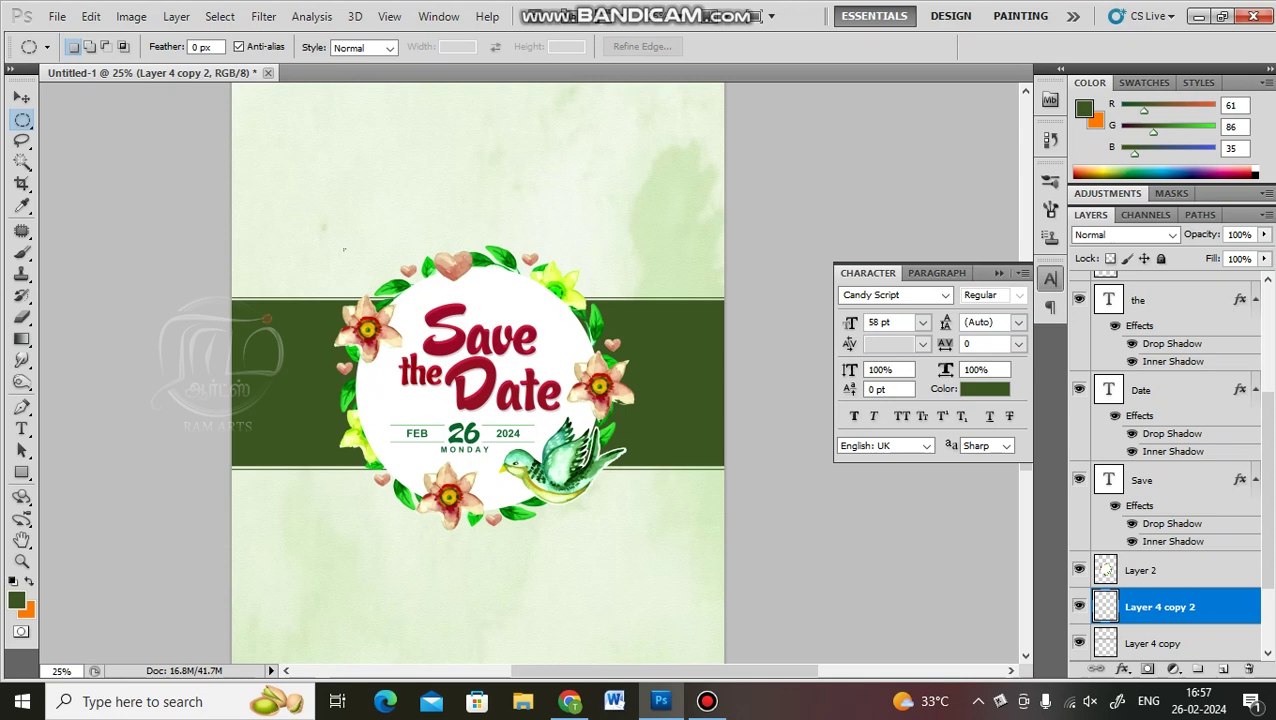
{"action": "left_click_drag", "start_coordinate": [319, 224], "coordinate": [643, 548]}
Step: Fill the circle with dark green on new Layer 5 and preview the card without panels
{"action": "key", "text": "v"}
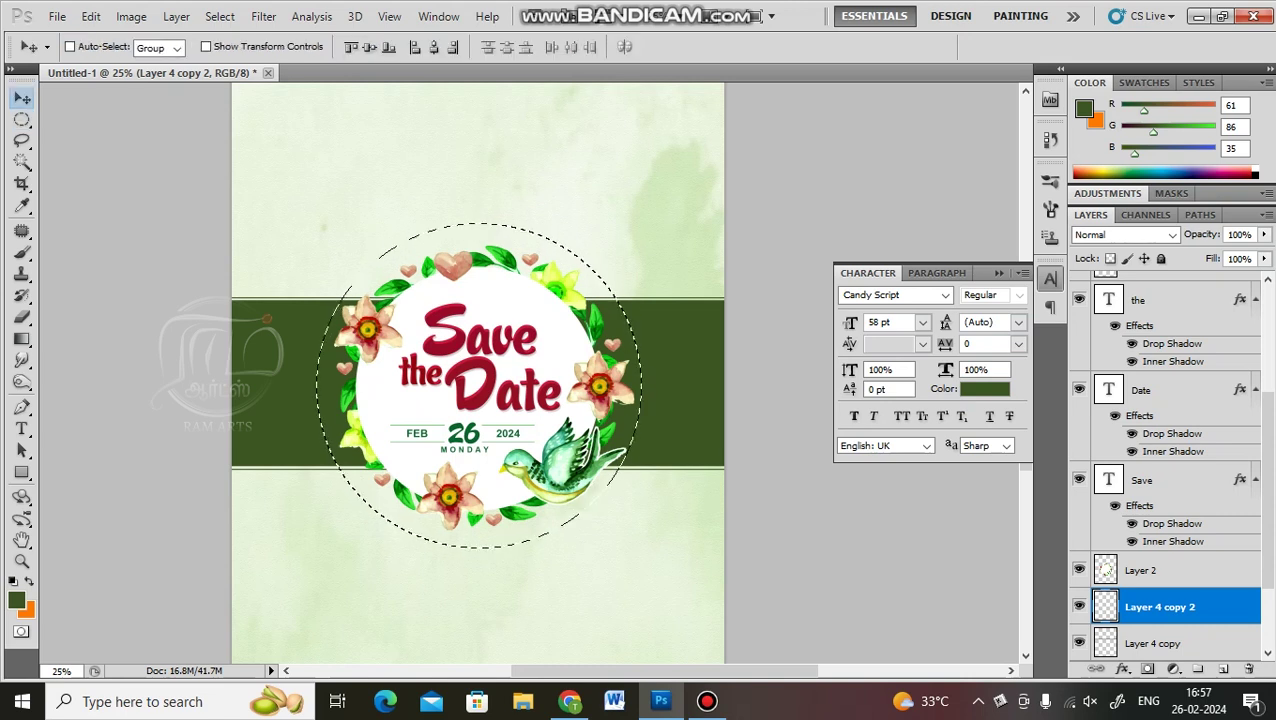
{"action": "key", "text": "ctrl+shift+n"}
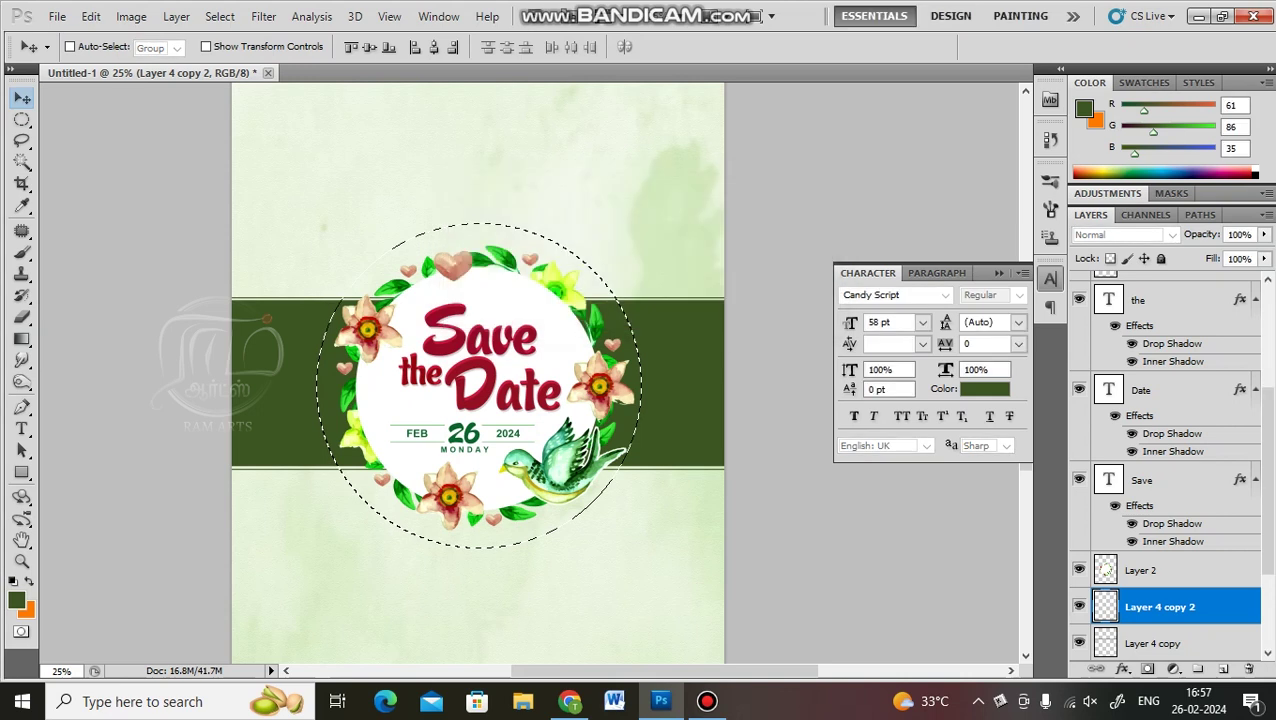
{"action": "key", "text": "alt+BackSpace"}
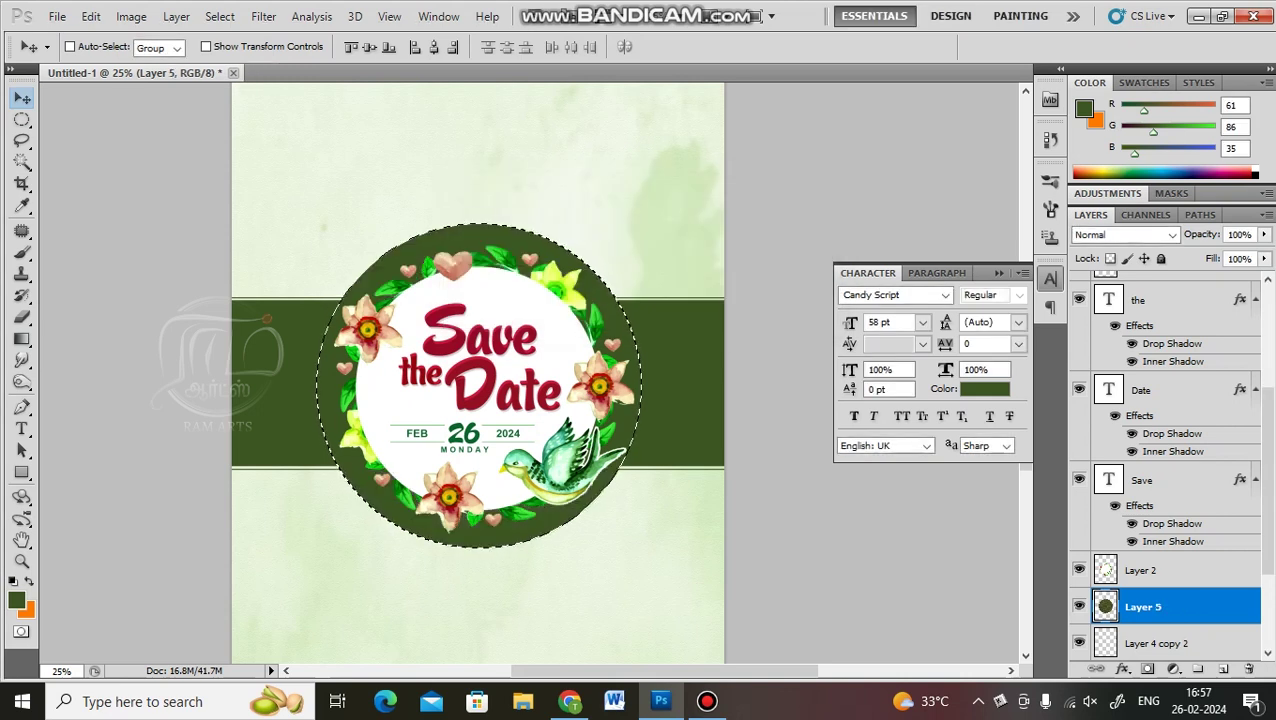
{"action": "key", "text": "ctrl+d"}
{"action": "key", "text": "ctrl+a"}
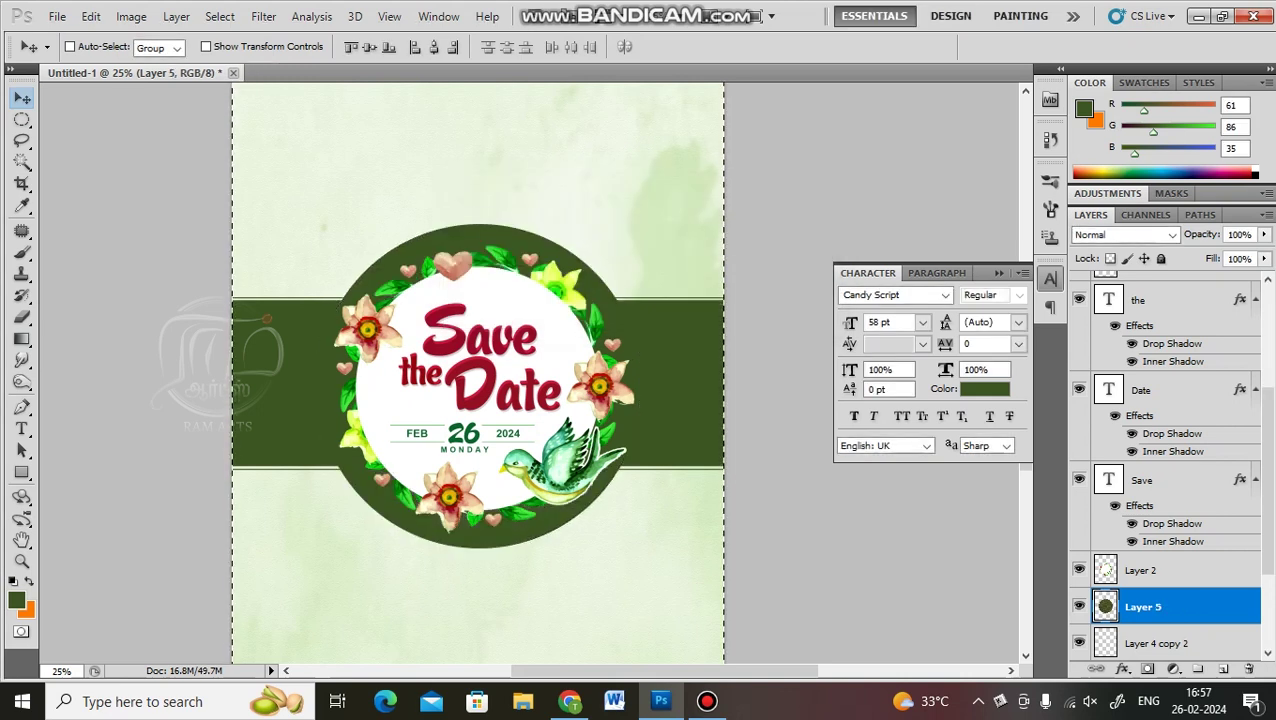
{"action": "key", "text": "Tab"}
{"action": "key", "text": "Tab"}
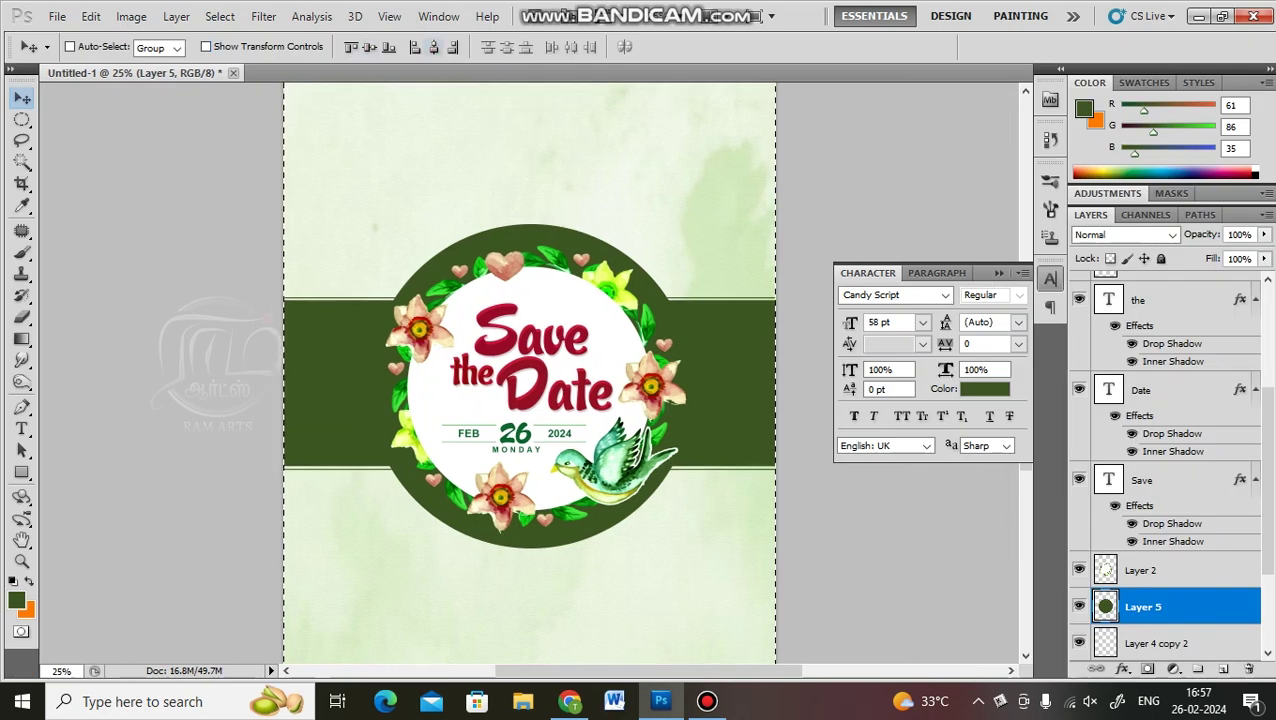
{"action": "key", "text": "Tab"}
Step: Shrink the dark green circle layer slightly around its centre
{"action": "key", "text": "ctrl+0"}
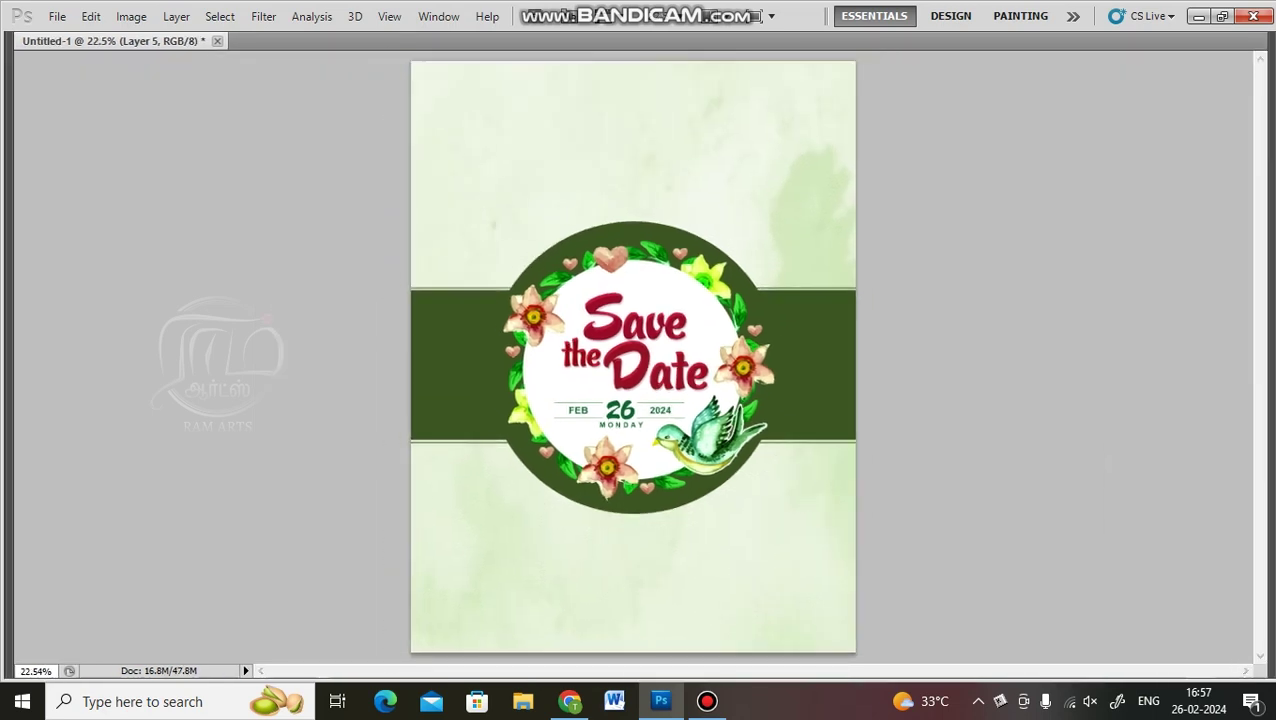
{"action": "key", "text": "ctrl+minus"}
{"action": "key", "text": "ctrl+minus"}
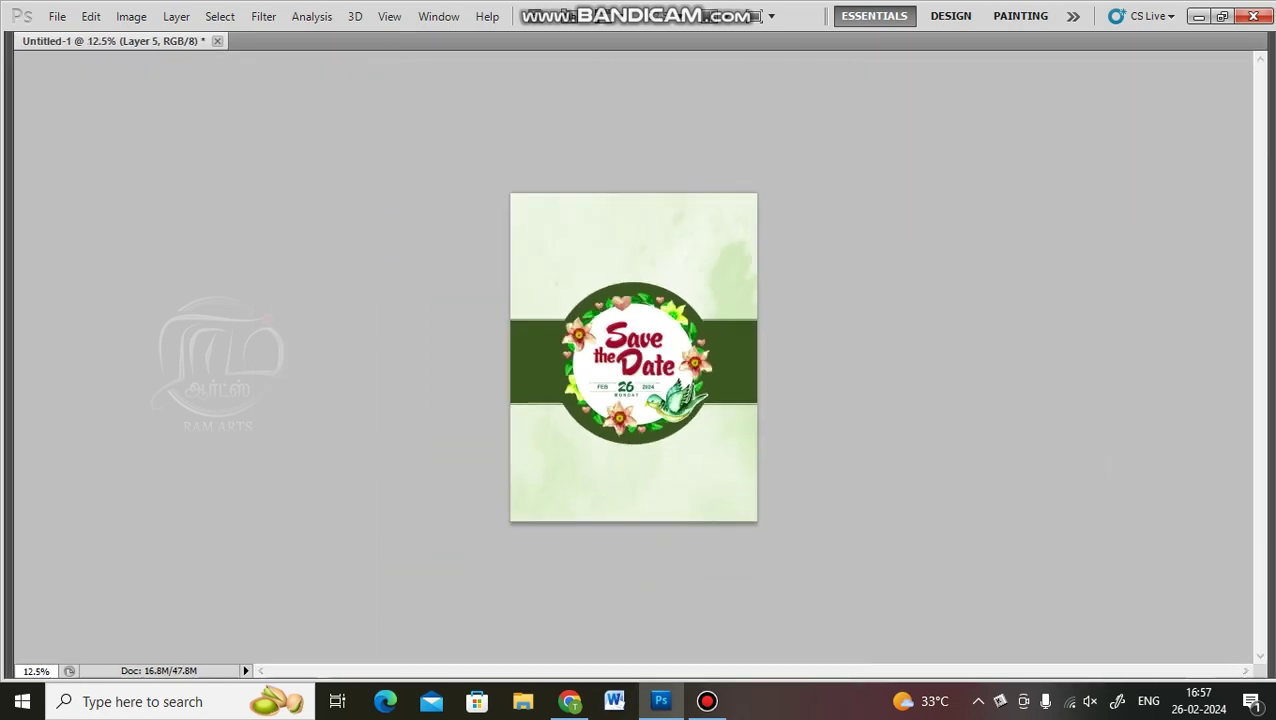
{"action": "key", "text": "ctrl+0"}
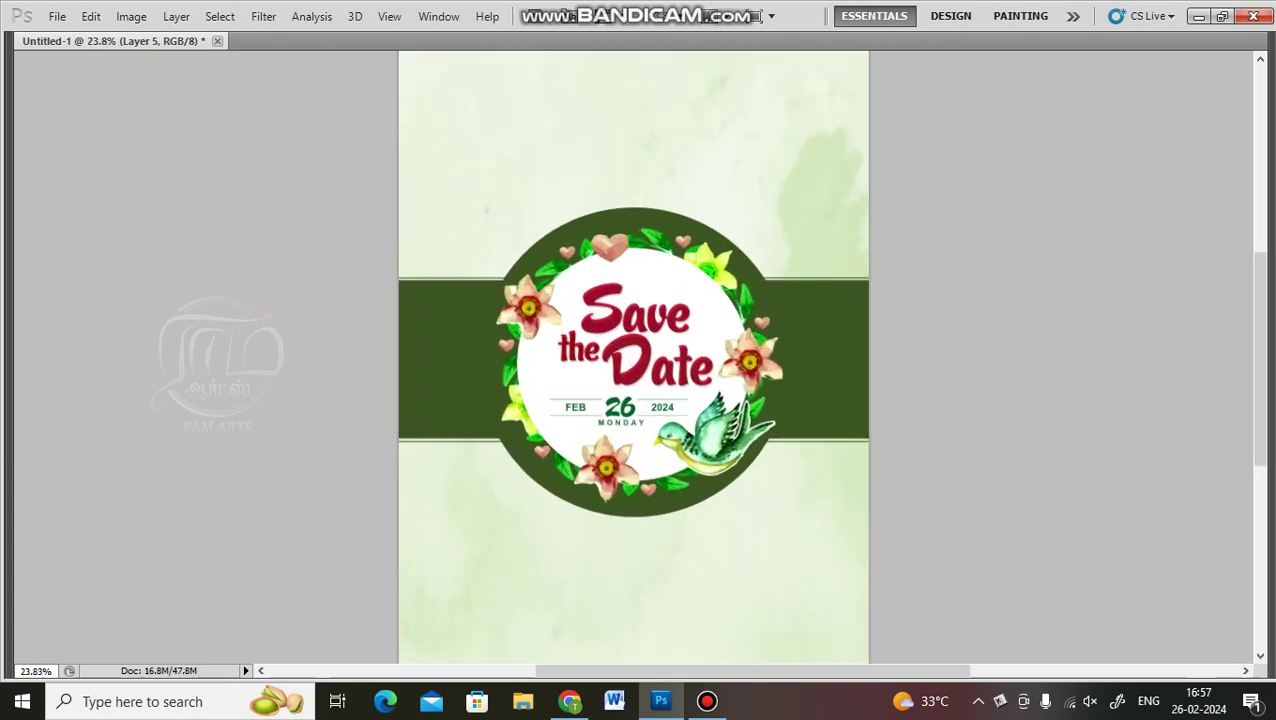
{"action": "right_click", "coordinate": [752, 276]}
{"action": "left_click", "coordinate": [826, 288]}
{"action": "key", "text": "ctrl+t"}
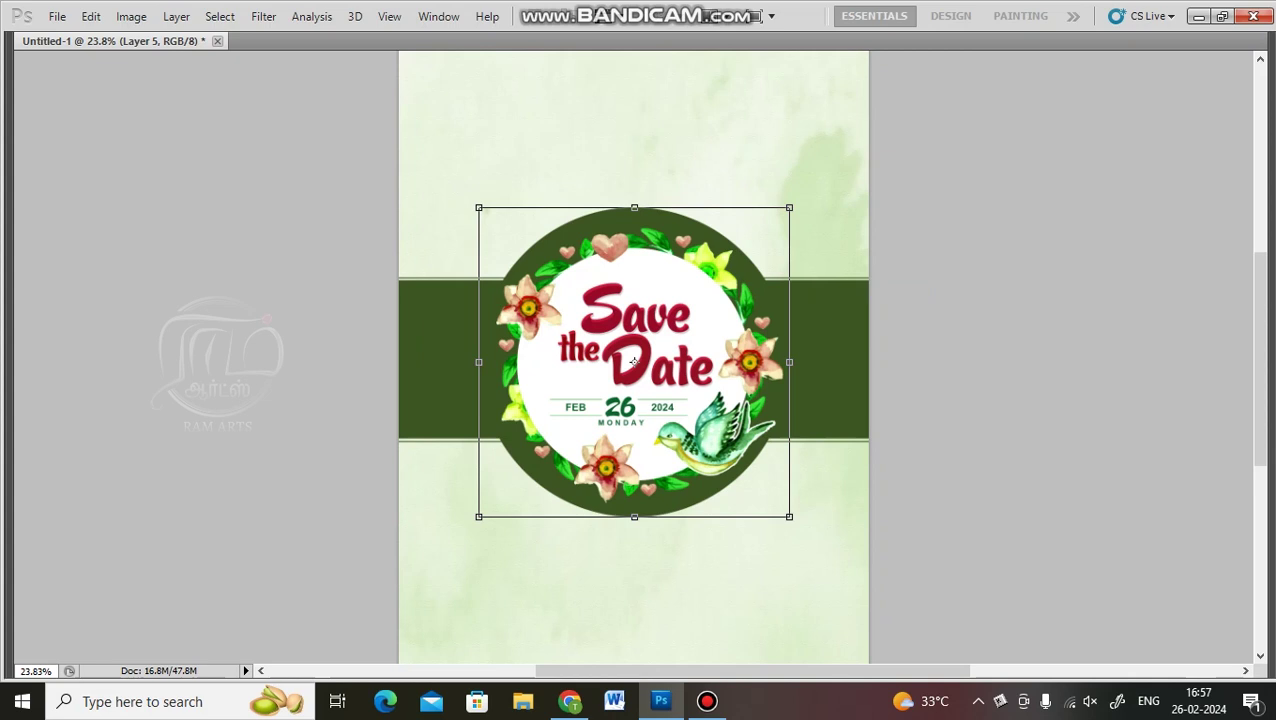
{"action": "left_click_drag", "start_coordinate": [478, 207], "coordinate": [497, 226]}
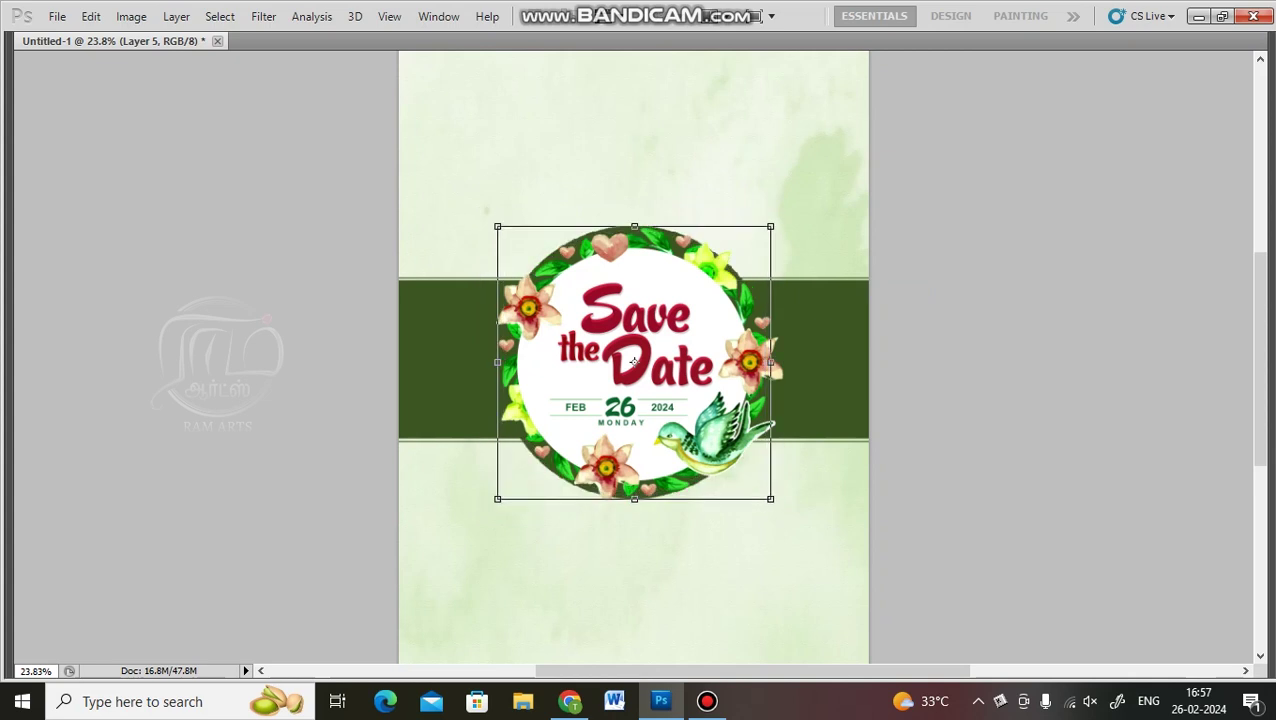
{"action": "key", "text": "Return"}
{"action": "key", "text": "ctrl+0"}
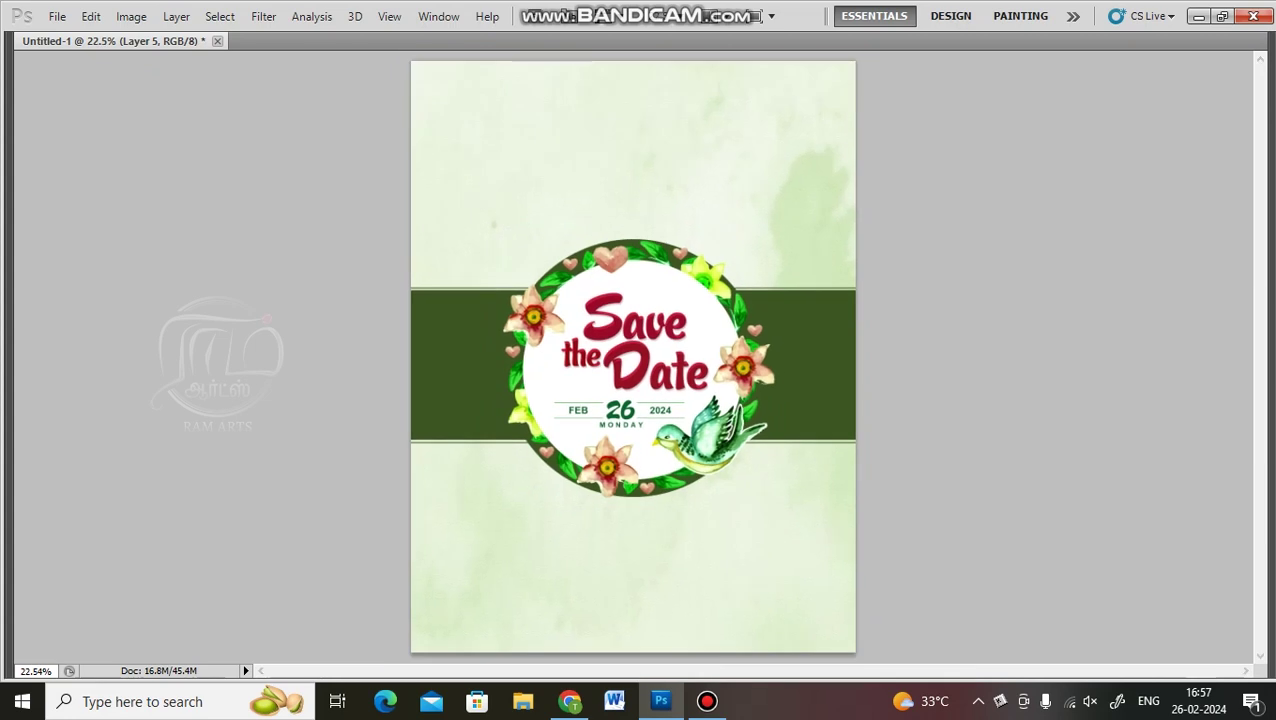
Step: Delete the dark green circle layer entirely
{"action": "key", "text": "ctrl+minus"}
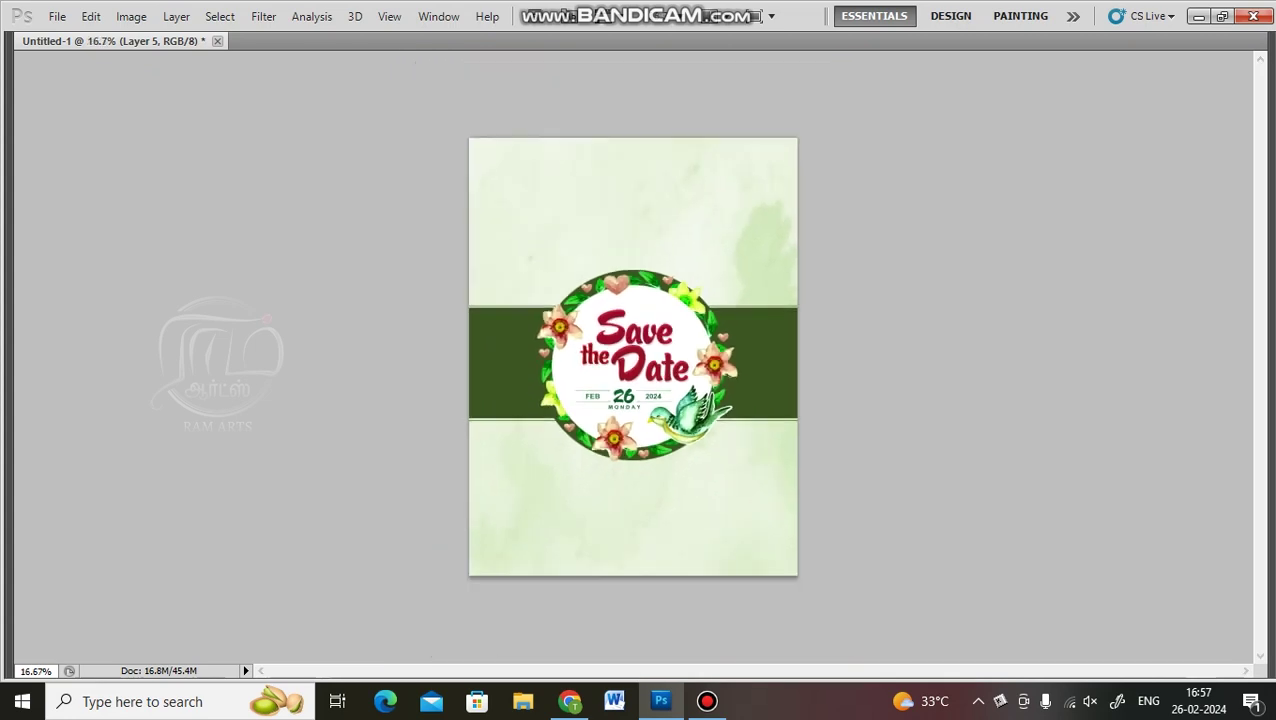
{"action": "key", "text": "Delete"}
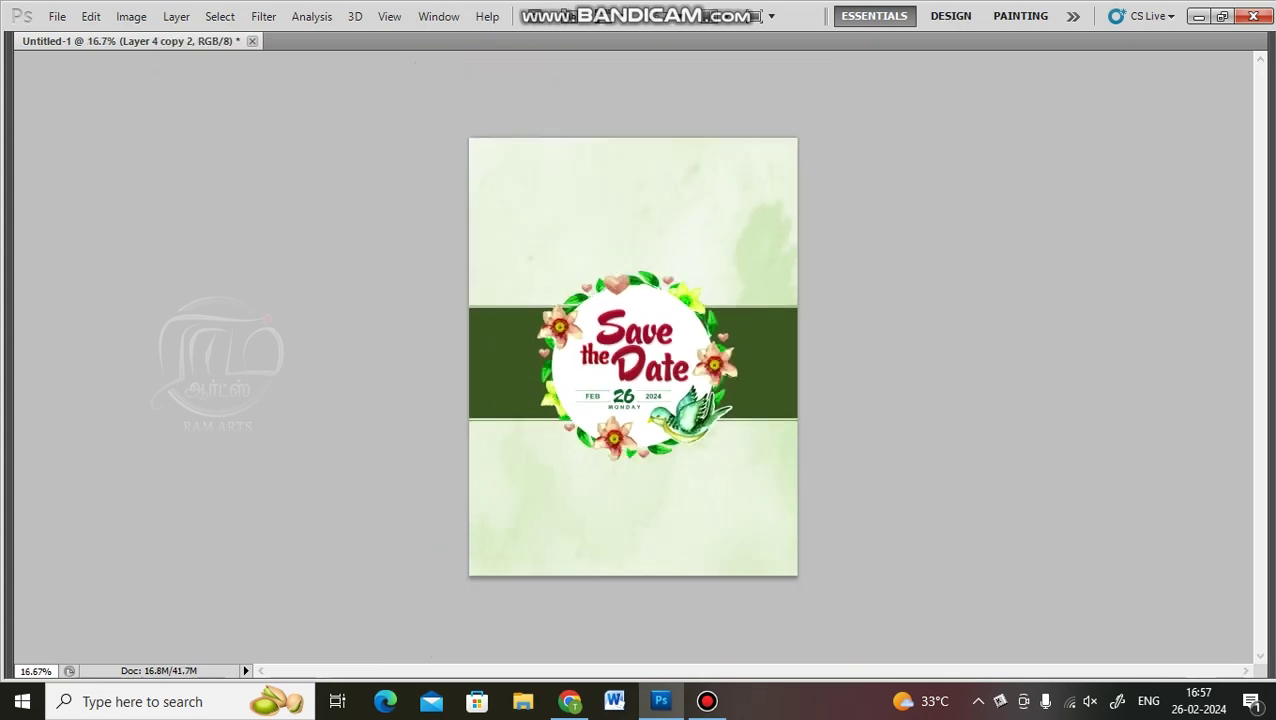
{"action": "scroll", "coordinate": [633, 451], "scroll_direction": "up", "scroll_amount": 2}
Step: Set Layer 2's drop shadow to 109 px size and 56% opacity
{"action": "right_click", "coordinate": [516, 312]}
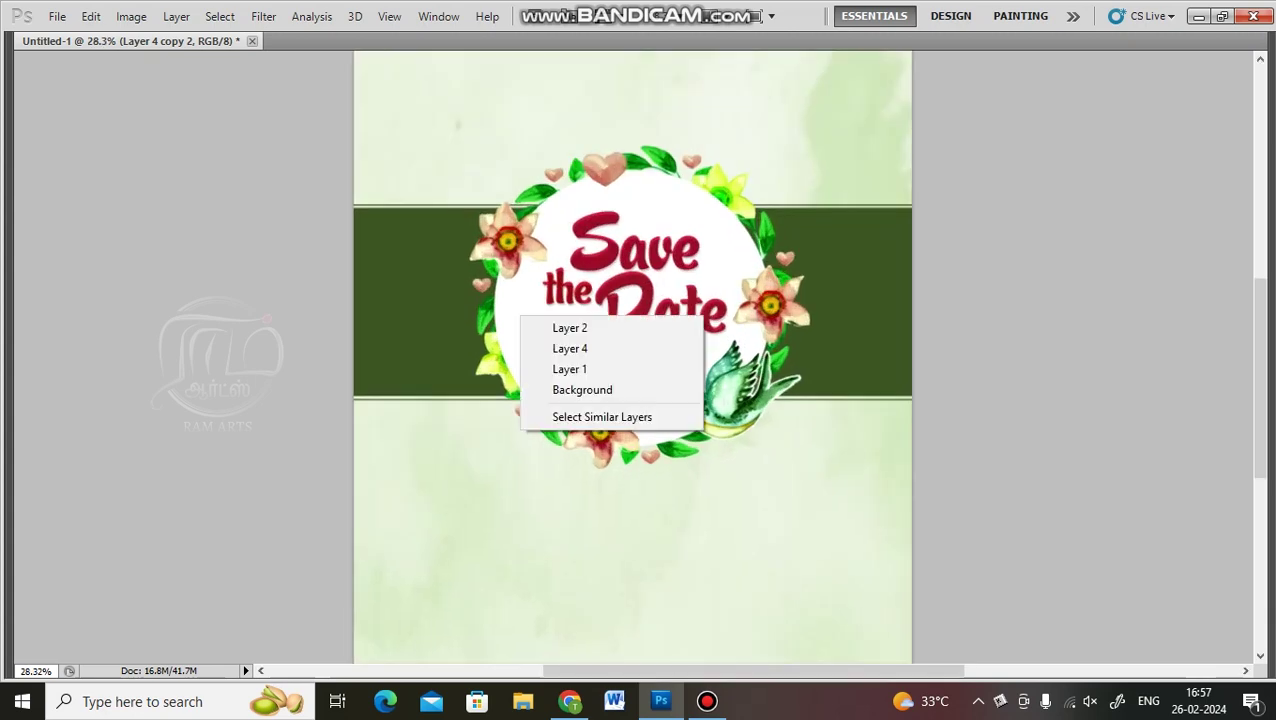
{"action": "left_click", "coordinate": [540, 327]}
{"action": "left_click", "coordinate": [176, 16]}
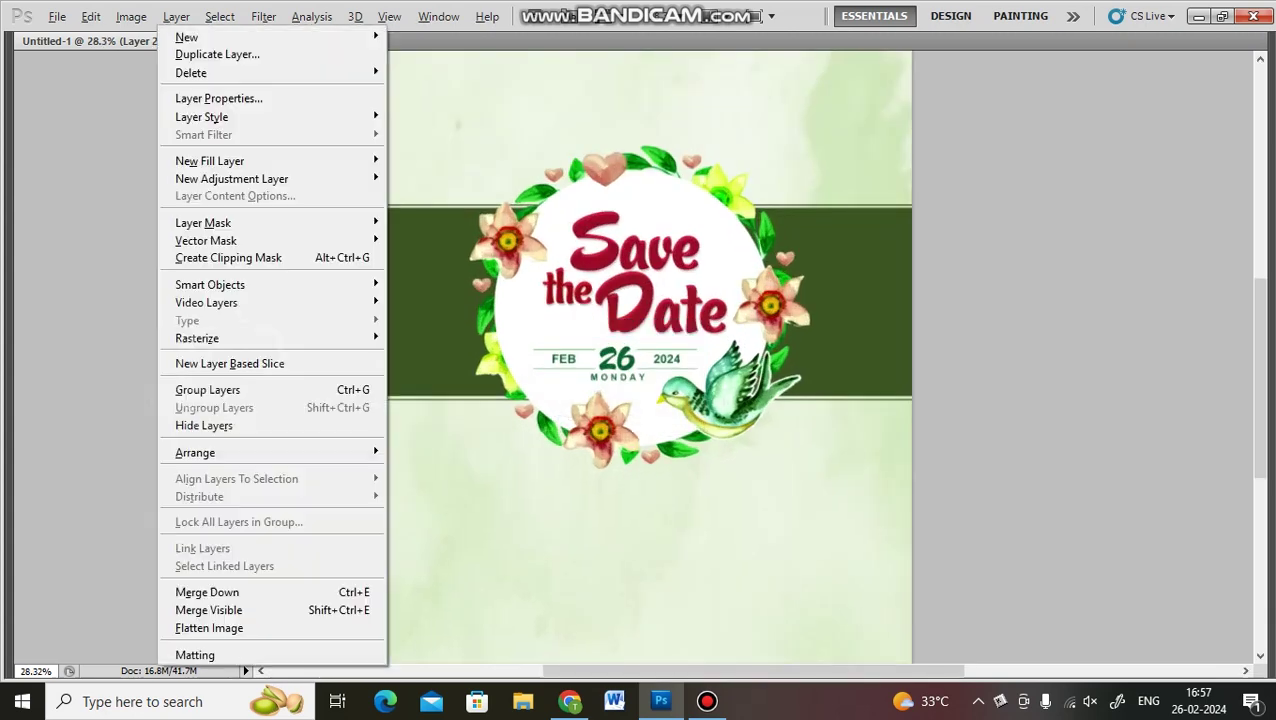
{"action": "left_click", "coordinate": [176, 16]}
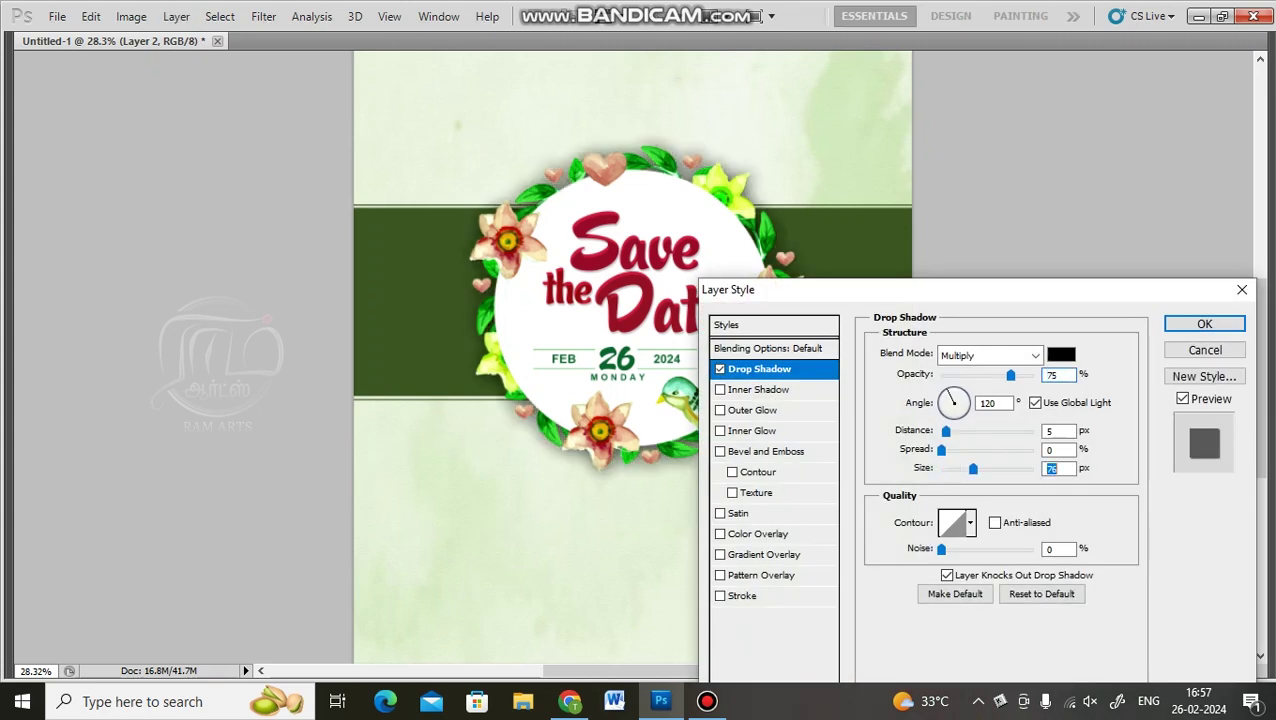
{"action": "left_click_drag", "start_coordinate": [973, 468], "coordinate": [984, 468]}
{"action": "left_click_drag", "start_coordinate": [1010, 375], "coordinate": [983, 375]}
{"action": "key", "text": "Return"}
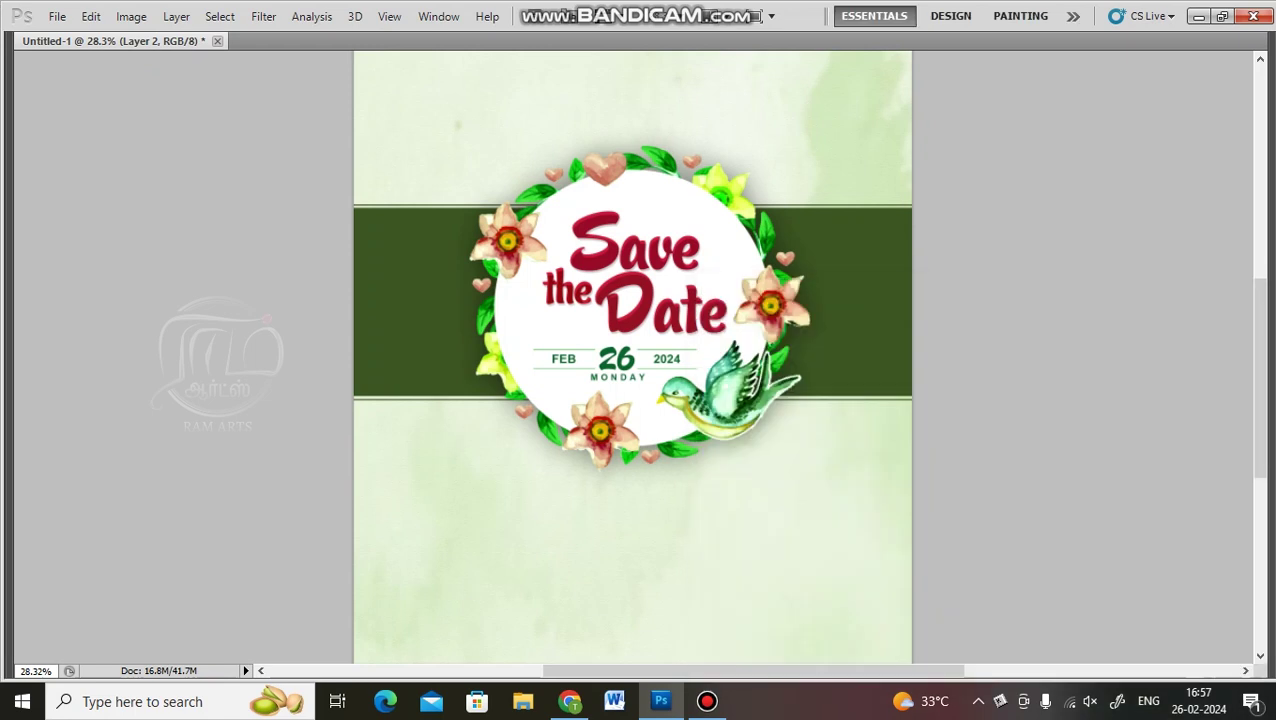
{"action": "key", "text": "ctrl+minus"}
{"action": "key", "text": "ctrl+minus"}
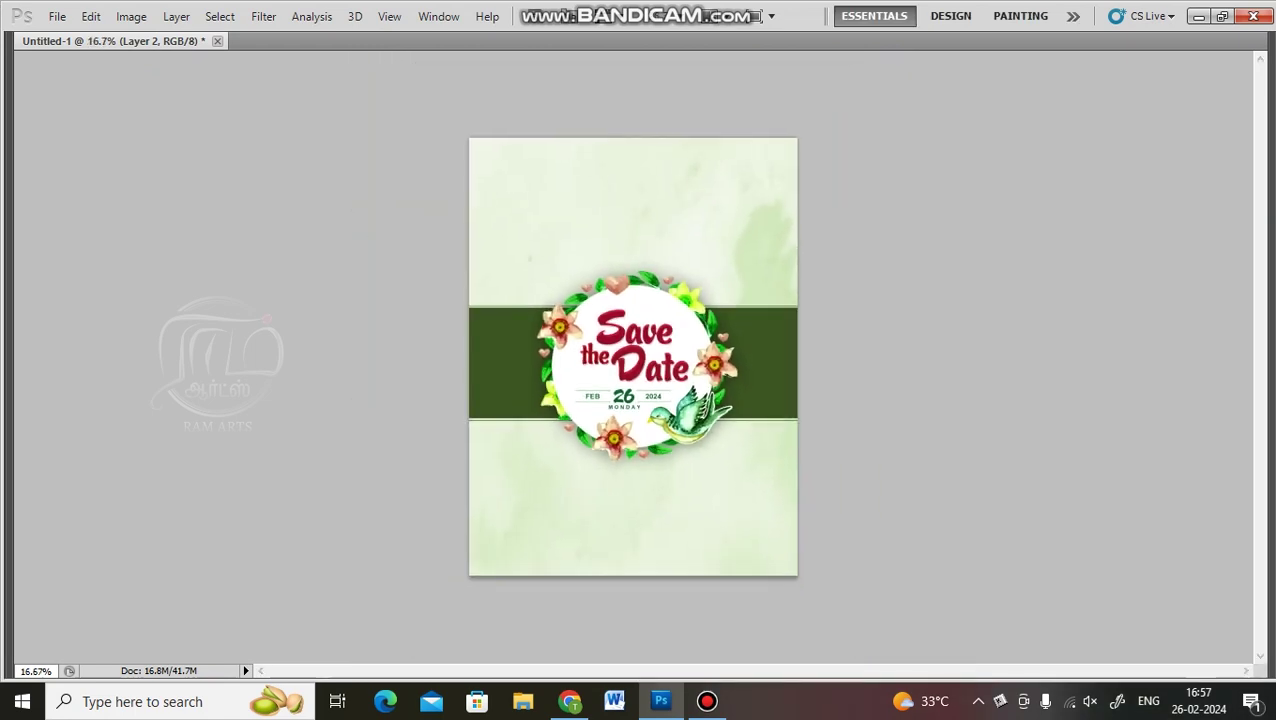
Step: Select the green band layer, Layer 4, from the canvas layer list
{"action": "scroll", "coordinate": [633, 397], "scroll_direction": "up", "scroll_amount": 2}
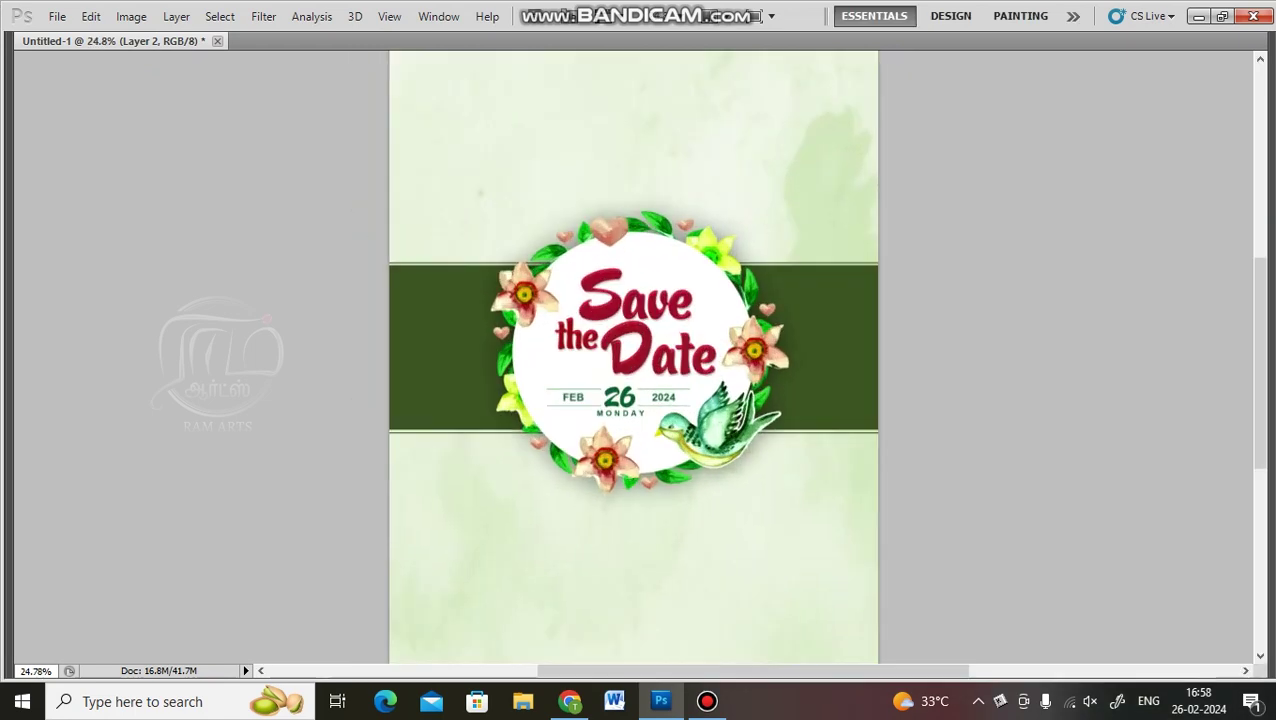
{"action": "scroll", "coordinate": [633, 360], "scroll_direction": "down", "scroll_amount": 1}
{"action": "right_click", "coordinate": [822, 380]}
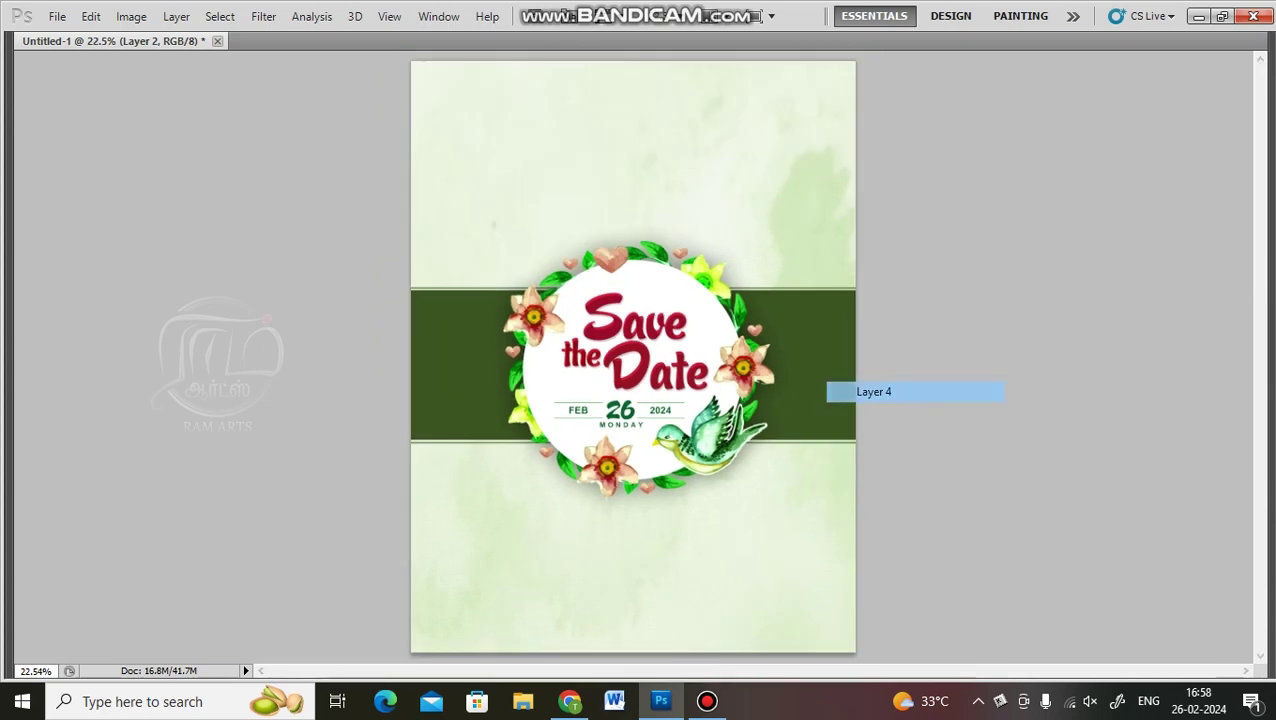
{"action": "left_click", "coordinate": [850, 390]}
Step: Select the Layer 4 copy 2 band layer, undoing an accidental duplicate
{"action": "scroll", "coordinate": [820, 290], "scroll_direction": "up", "scroll_amount": 5}
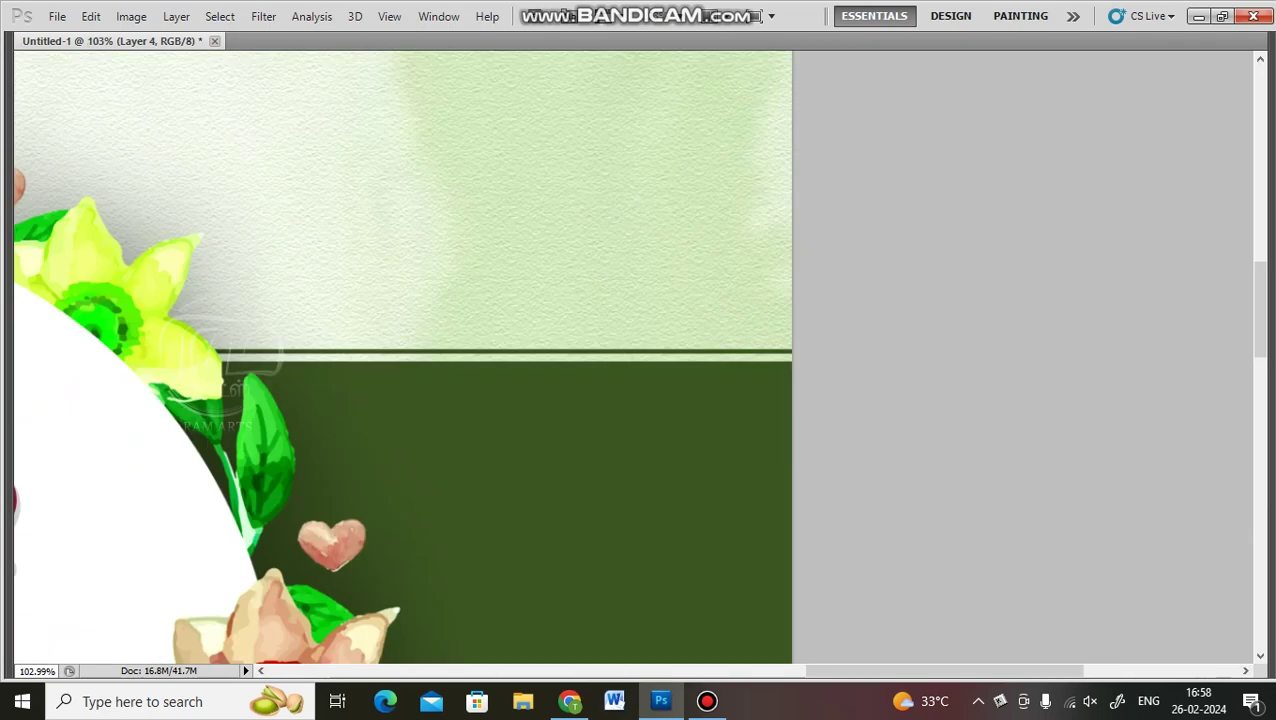
{"action": "right_click", "coordinate": [772, 350]}
{"action": "left_click", "coordinate": [800, 363]}
{"action": "scroll", "coordinate": [400, 360], "scroll_direction": "down", "scroll_amount": 5}
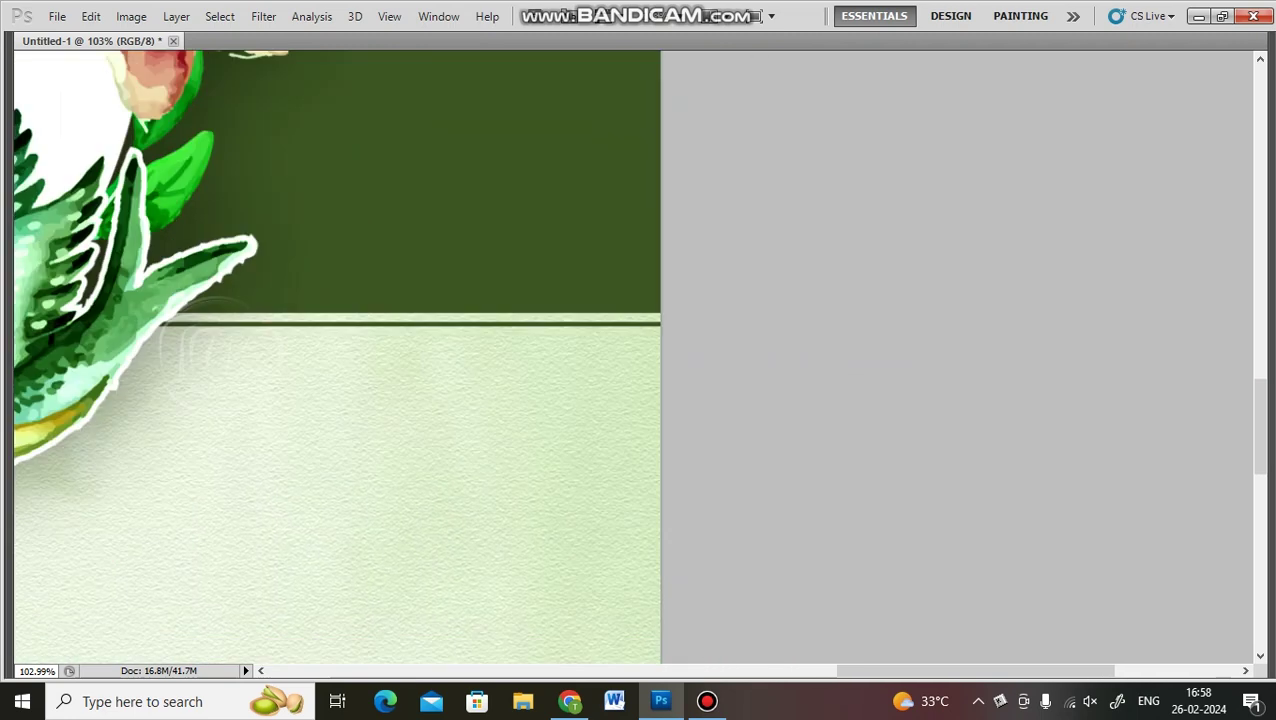
{"action": "right_click", "coordinate": [642, 226]}
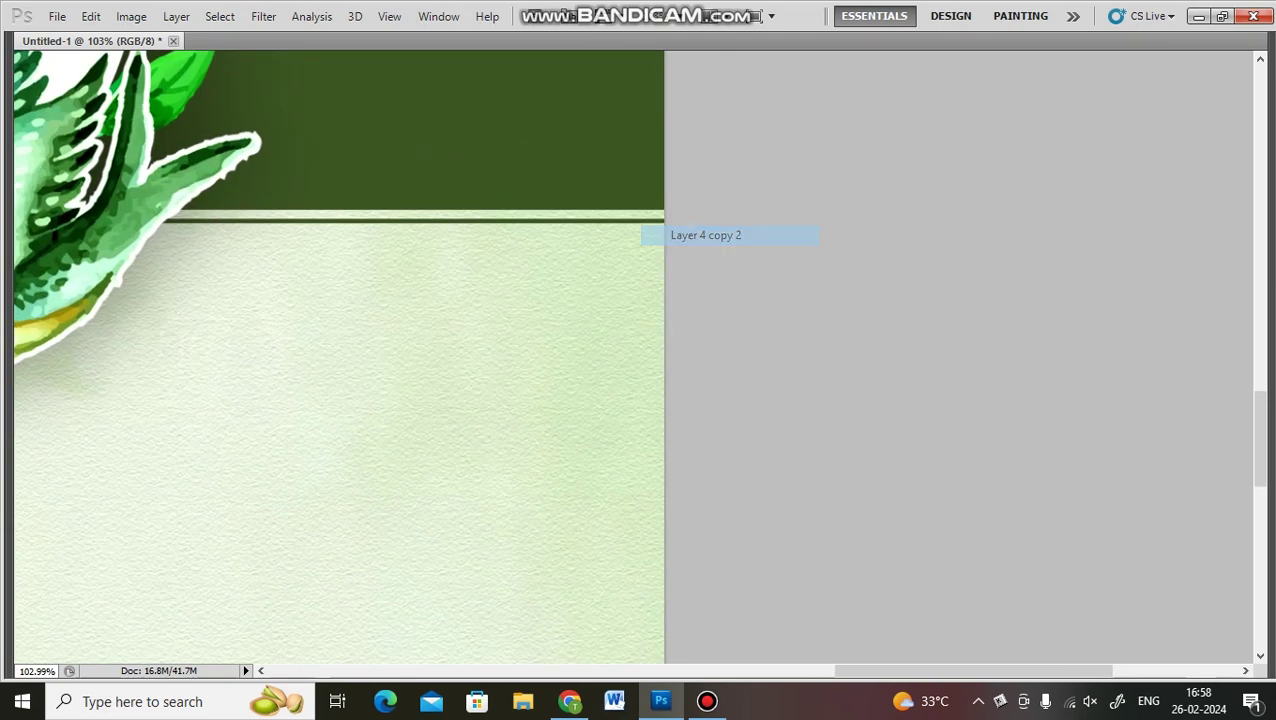
{"action": "left_click", "coordinate": [665, 234]}
{"action": "scroll", "coordinate": [650, 240], "scroll_direction": "down", "scroll_amount": 5}
{"action": "key", "text": "ctrl+j"}
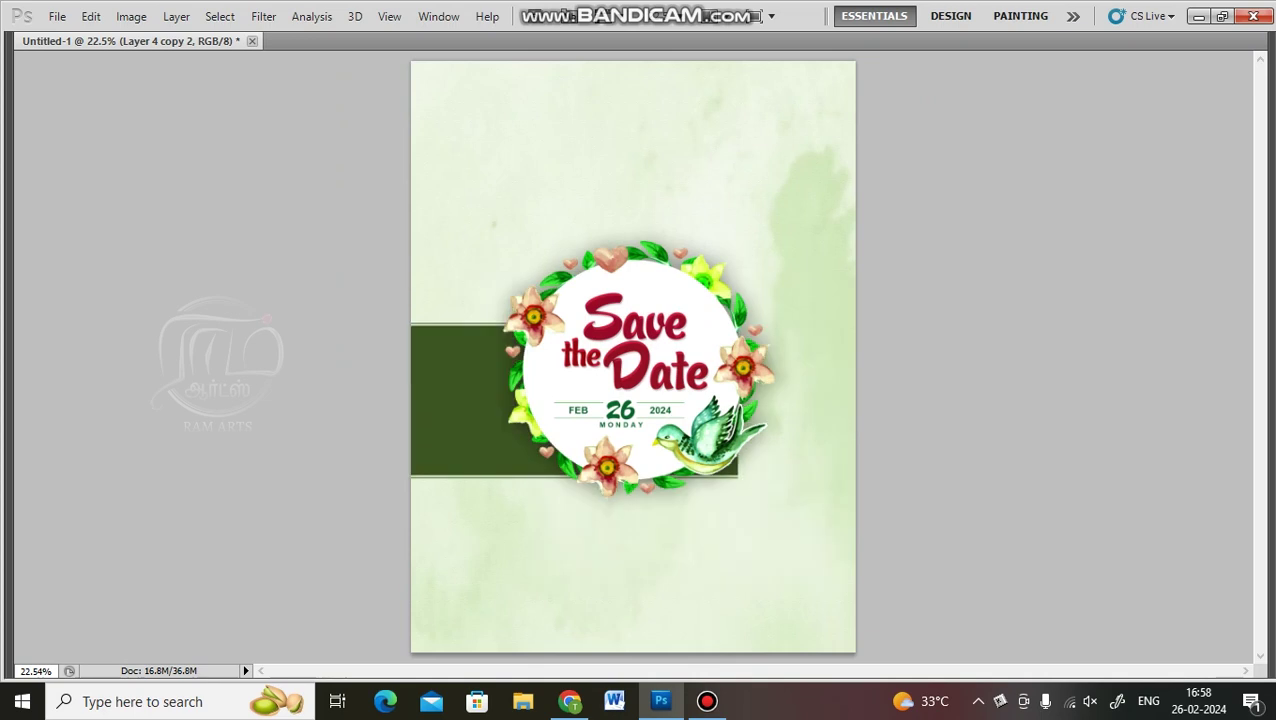
{"action": "key", "text": "ctrl+z"}
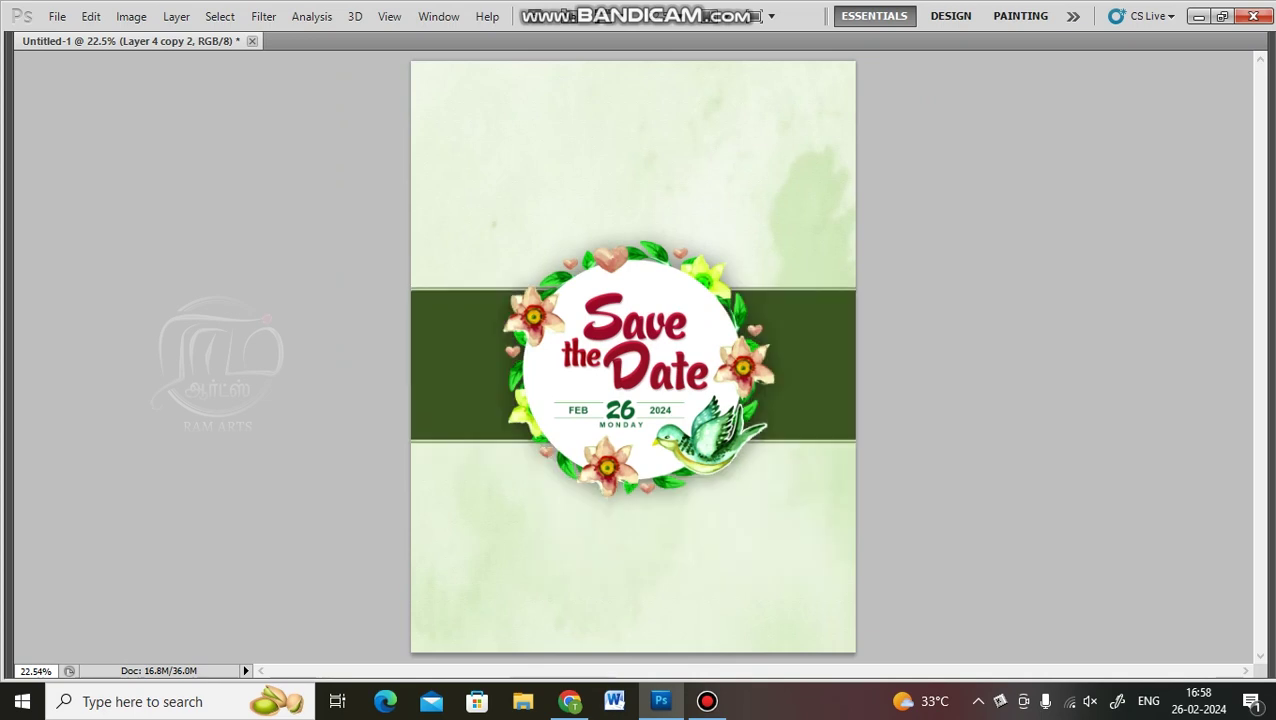
Step: Cycle the band's blend modes until it shows a deep forest green
{"action": "key", "text": "shift+plus"}
{"action": "key", "text": "shift+plus"}
{"action": "key", "text": "shift+plus"}
{"action": "key", "text": "shift+plus"}
{"action": "key", "text": "shift+plus"}
{"action": "key", "text": "shift+plus"}
{"action": "key", "text": "shift+plus"}
{"action": "key", "text": "shift+plus"}
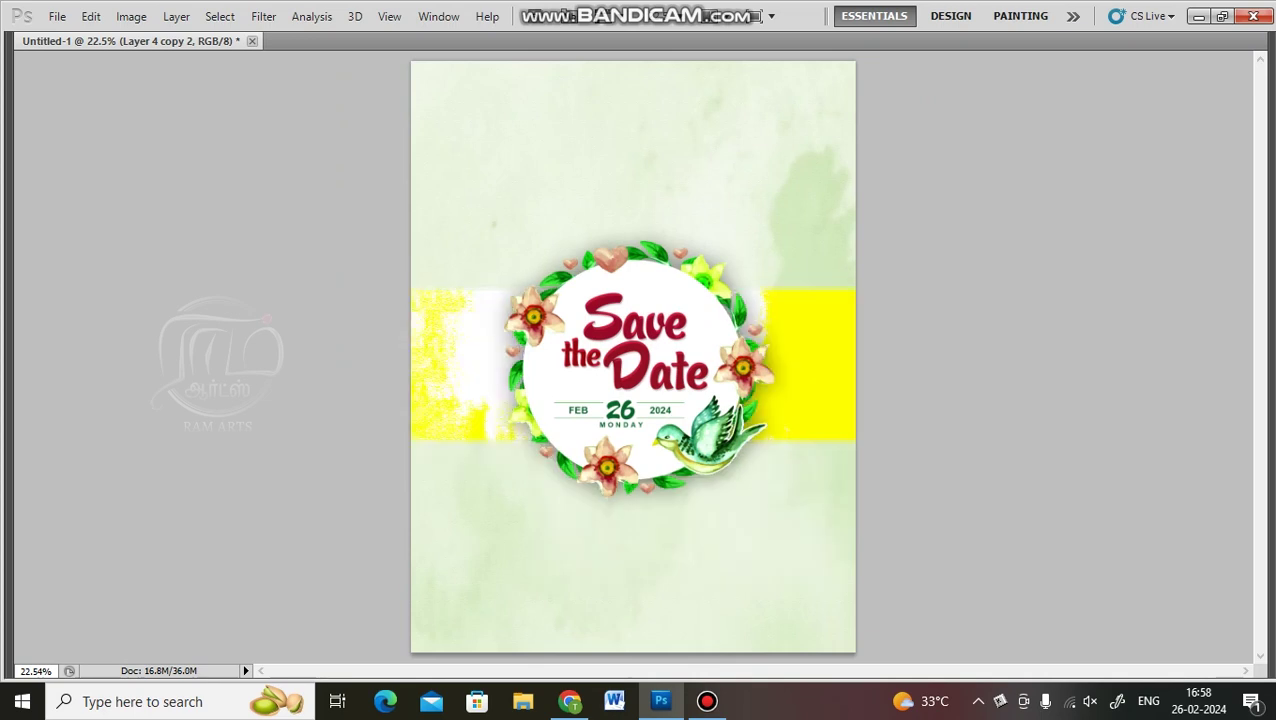
{"action": "key", "text": "shift+plus"}
{"action": "key", "text": "shift+plus"}
{"action": "key", "text": "shift+plus"}
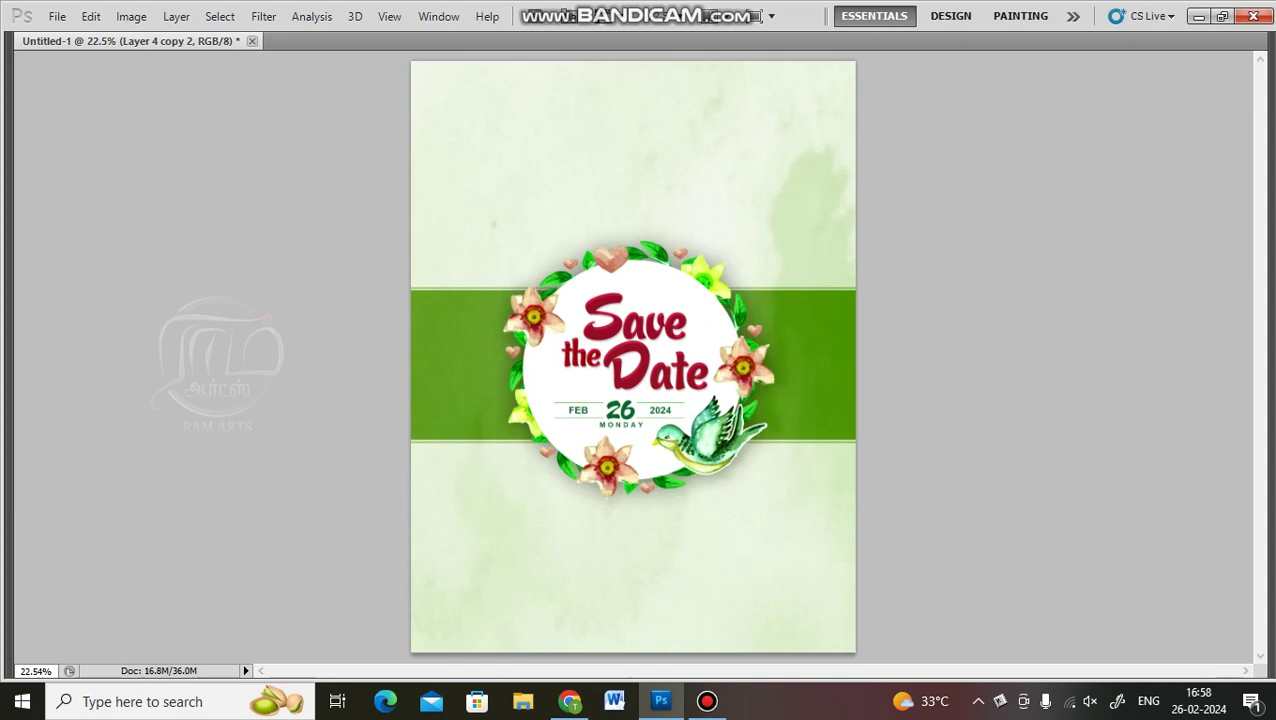
{"action": "key", "text": "shift+plus"}
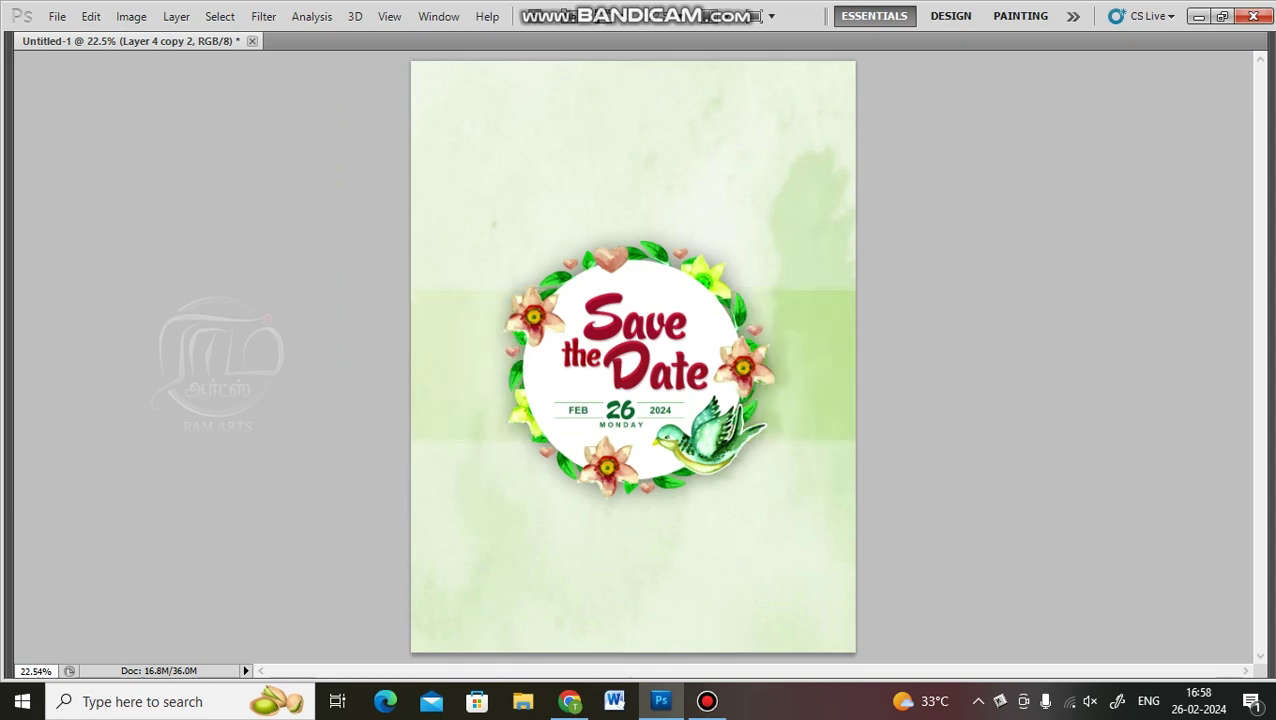
{"action": "key", "text": "shift+plus"}
{"action": "key", "text": "shift+plus"}
{"action": "key", "text": "shift+plus"}
{"action": "key", "text": "shift+plus"}
{"action": "key", "text": "shift+plus"}
{"action": "key", "text": "shift+plus"}
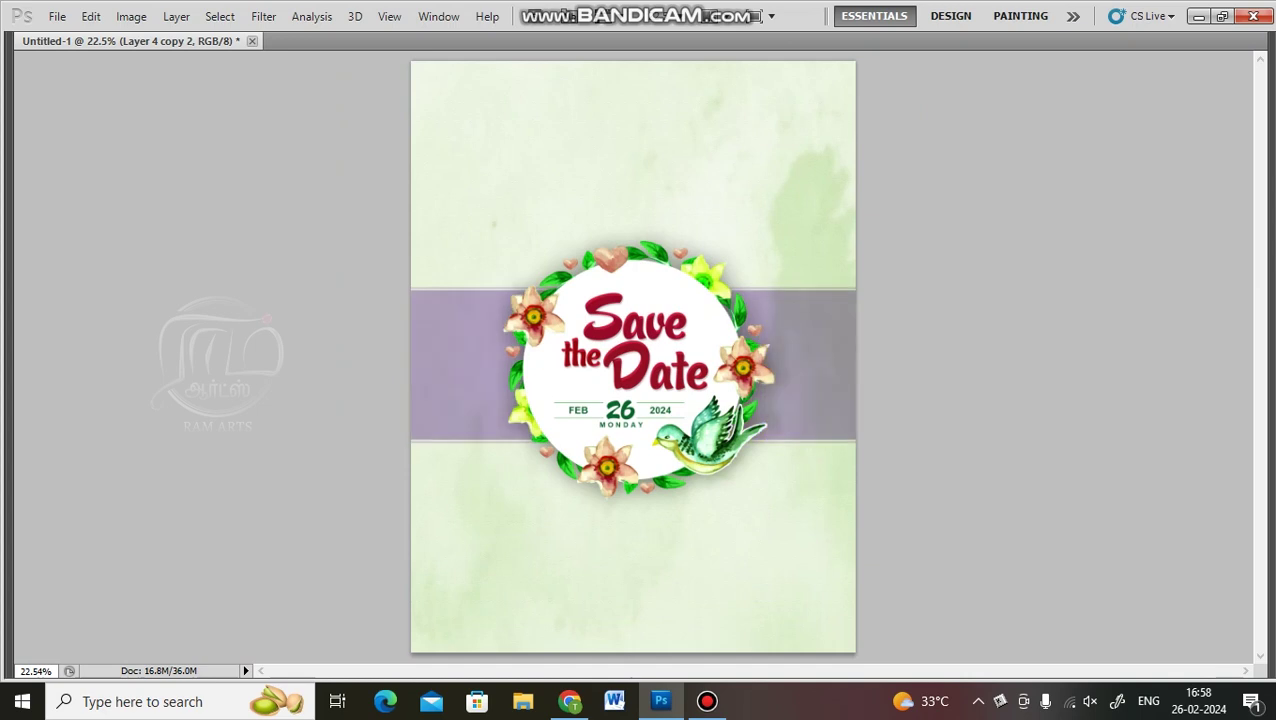
{"action": "key", "text": "shift+plus"}
{"action": "key", "text": "shift+plus"}
{"action": "key", "text": "shift+plus"}
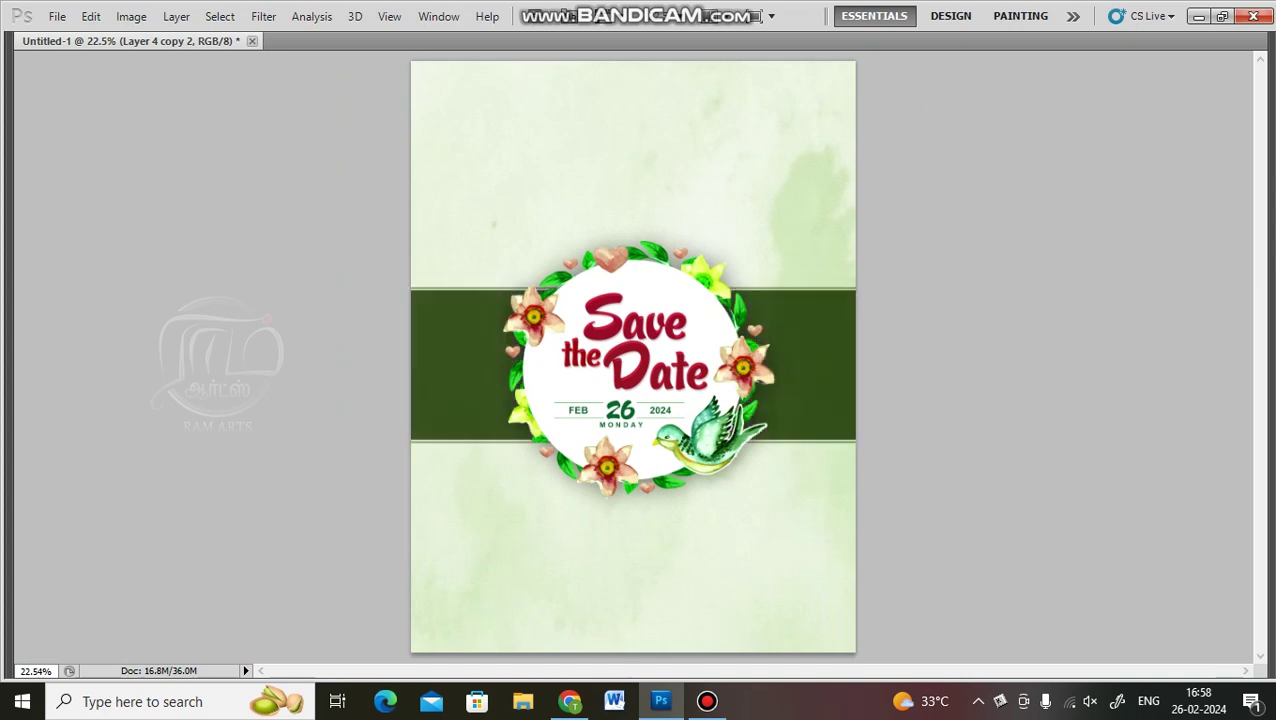
{"action": "key", "text": "shift+plus"}
{"action": "key", "text": "shift+plus"}
{"action": "key", "text": "shift+plus"}
{"action": "key", "text": "shift+plus"}
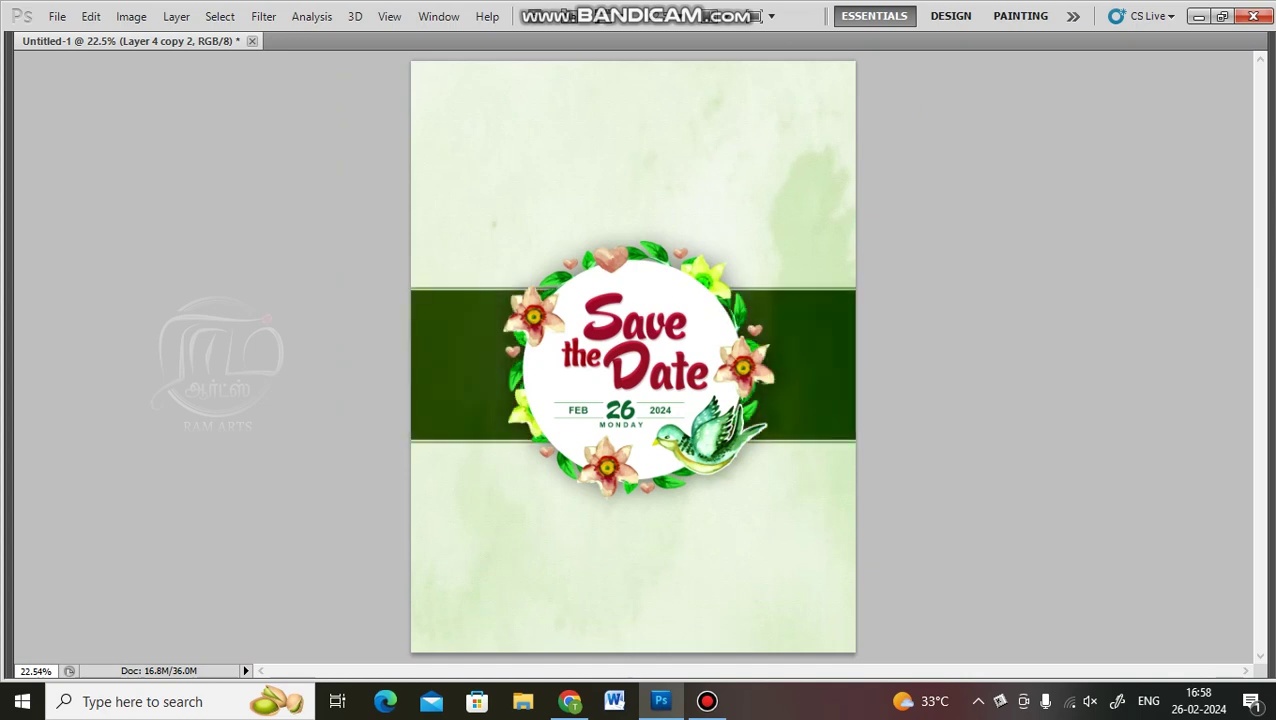
{"action": "scroll", "coordinate": [432, 343], "scroll_direction": "up", "scroll_amount": 3}
{"action": "scroll", "coordinate": [432, 343], "scroll_direction": "up", "scroll_amount": 2}
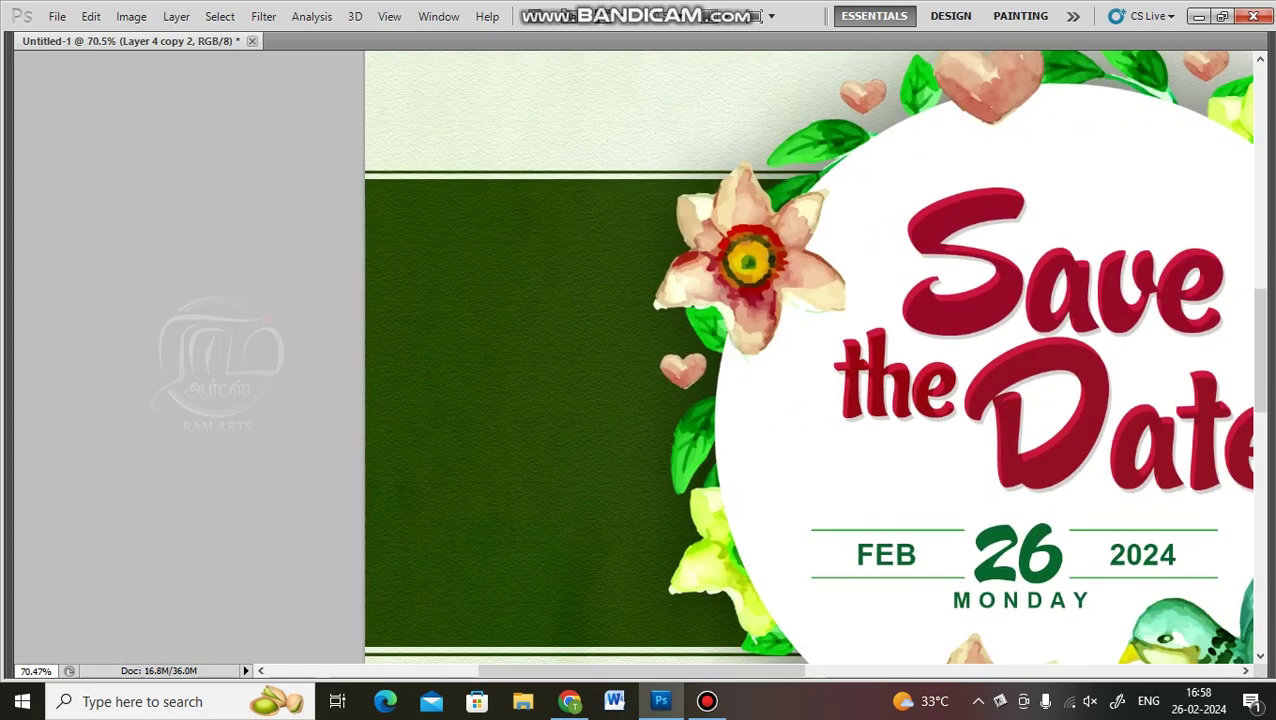
{"action": "scroll", "coordinate": [640, 360], "scroll_direction": "down", "scroll_amount": 1}
{"action": "scroll", "coordinate": [640, 360], "scroll_direction": "down", "scroll_amount": 2}
Step: Review the finished card with panels hidden, then bring up the save dialog
{"action": "scroll", "coordinate": [640, 360], "scroll_direction": "down", "scroll_amount": 2}
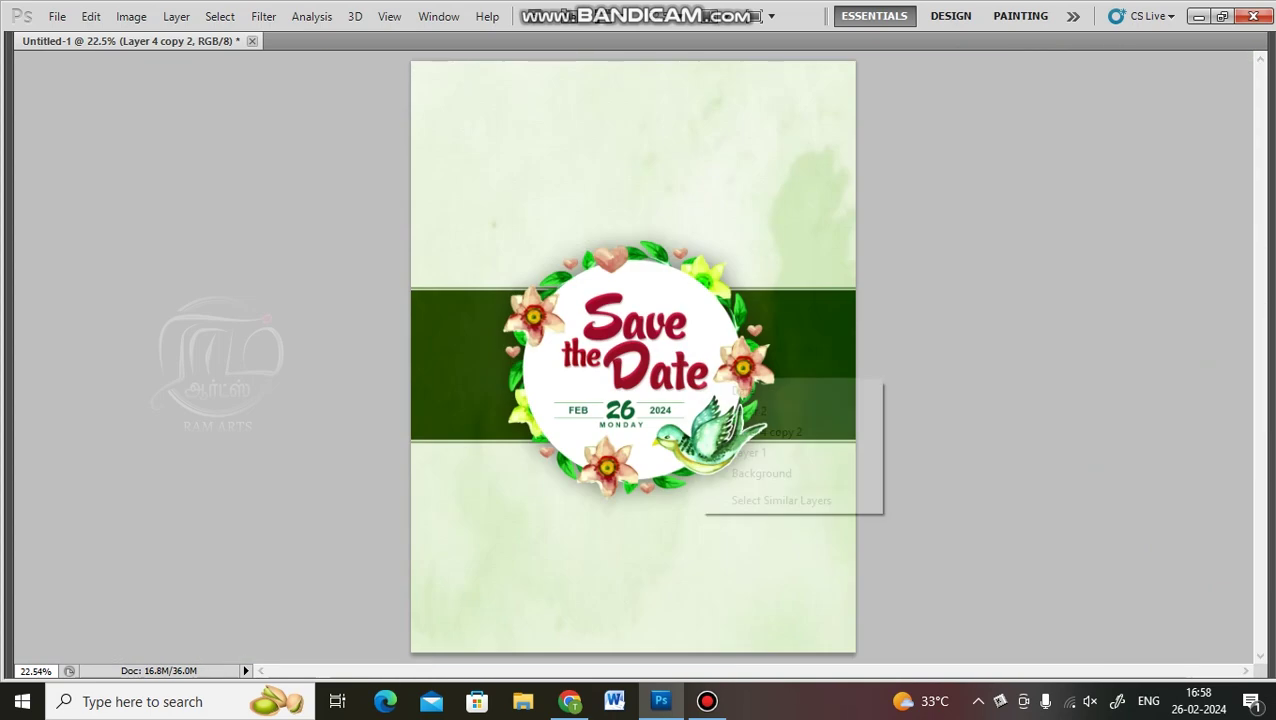
{"action": "right_click", "coordinate": [828, 361]}
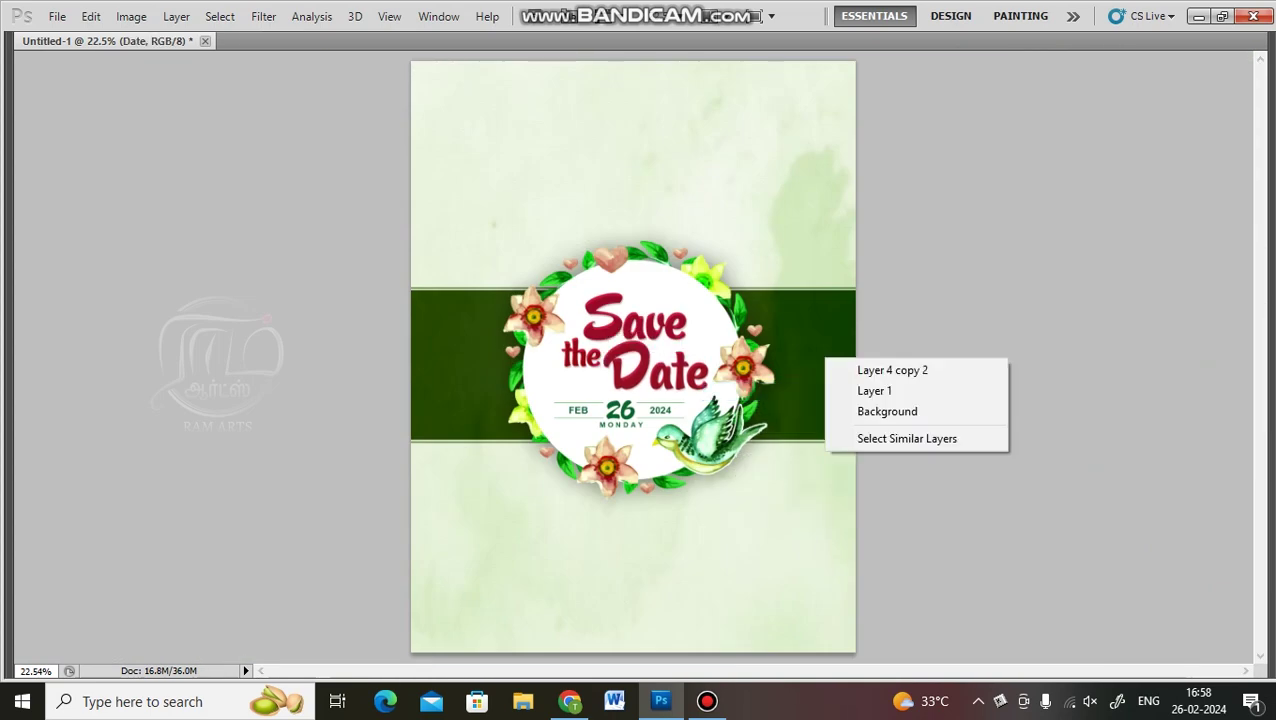
{"action": "left_click", "coordinate": [892, 370]}
{"action": "key", "text": "Tab"}
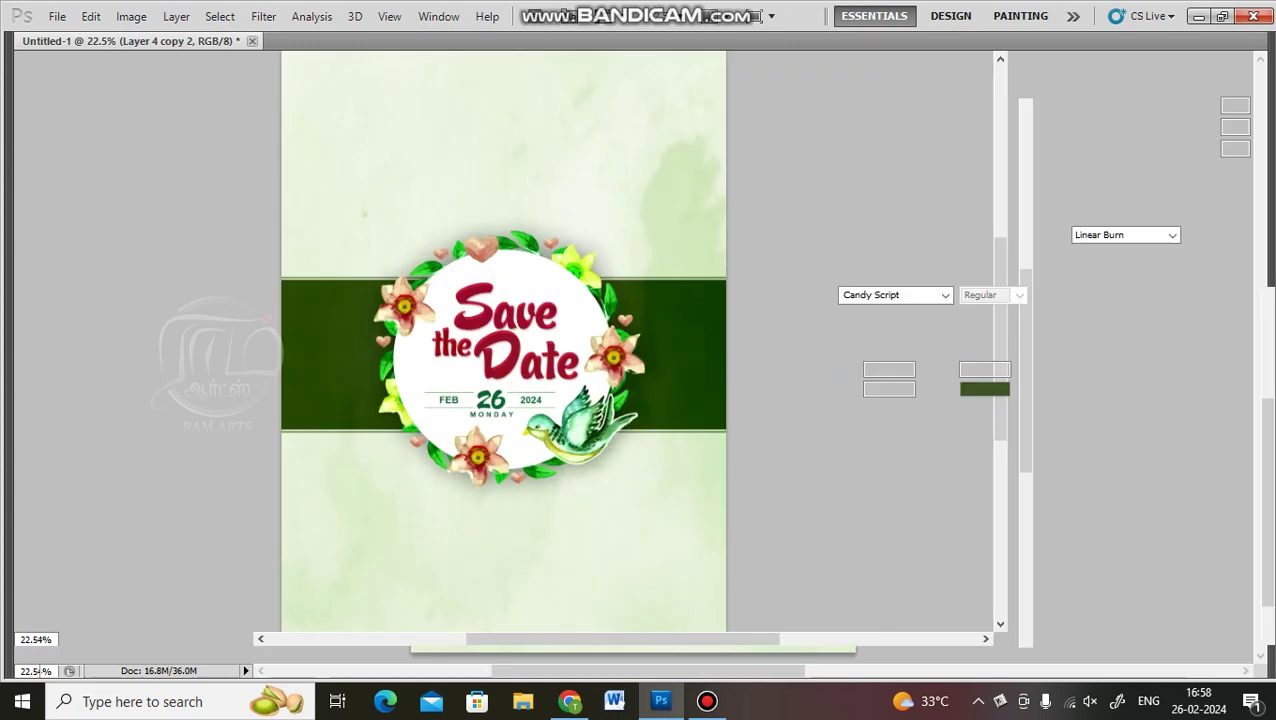
{"action": "key", "text": "Tab"}
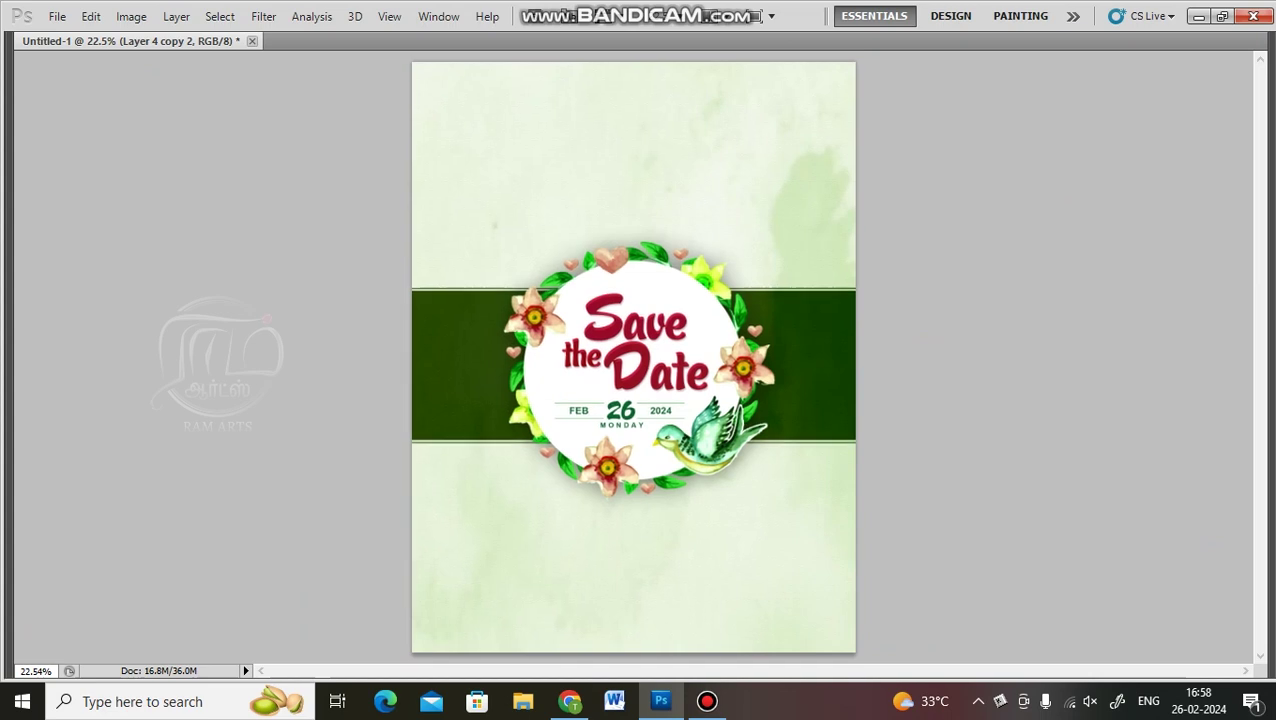
{"action": "key", "text": "ctrl+minus"}
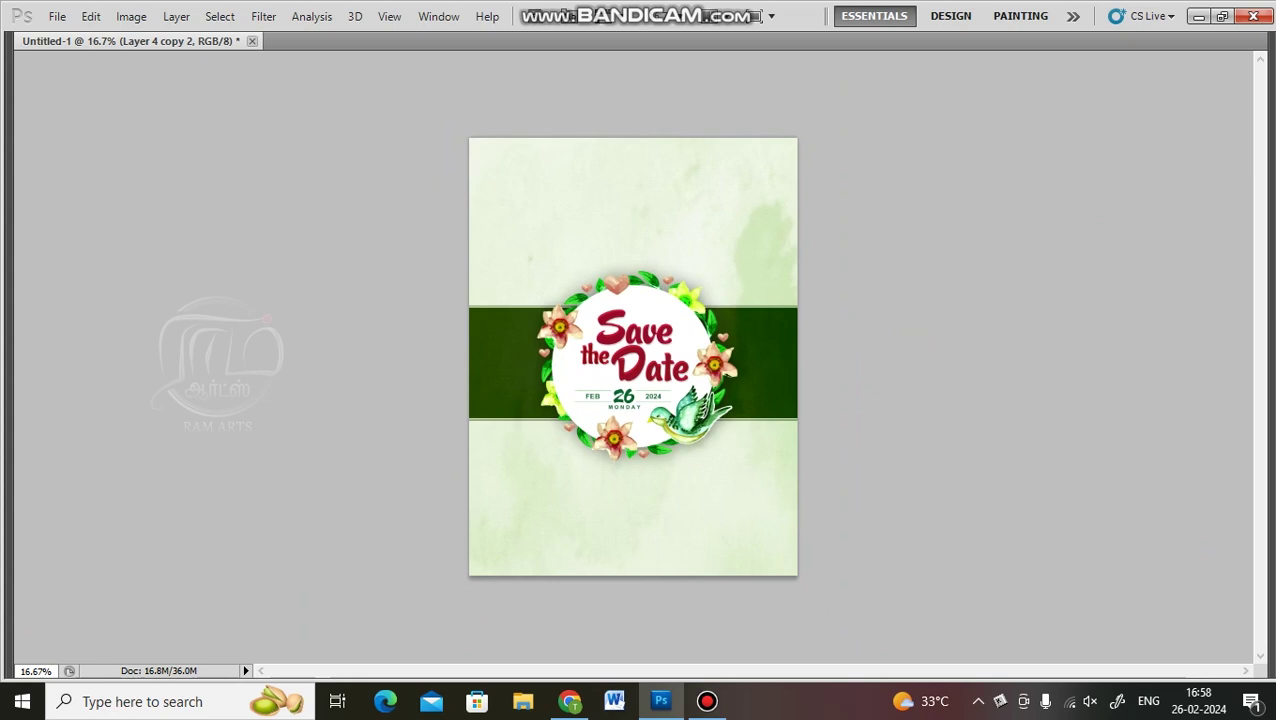
{"action": "key", "text": "ctrl+plus"}
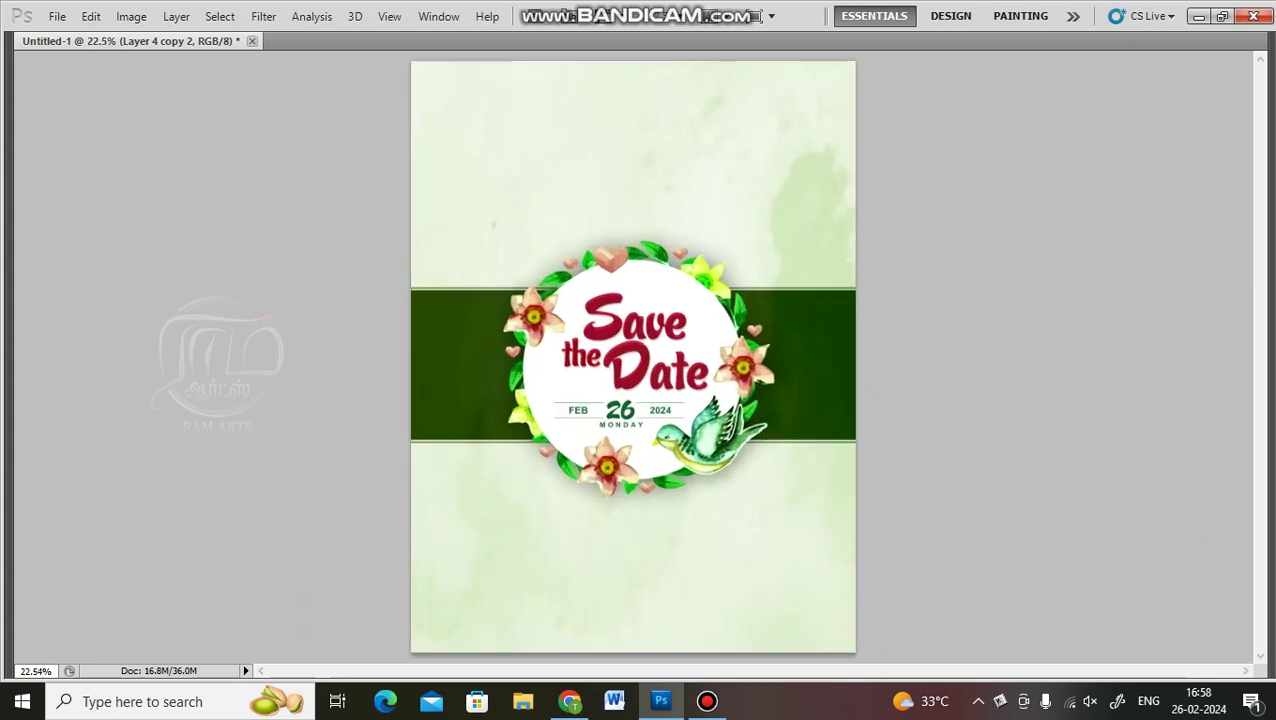
{"action": "key", "text": "ctrl+s"}
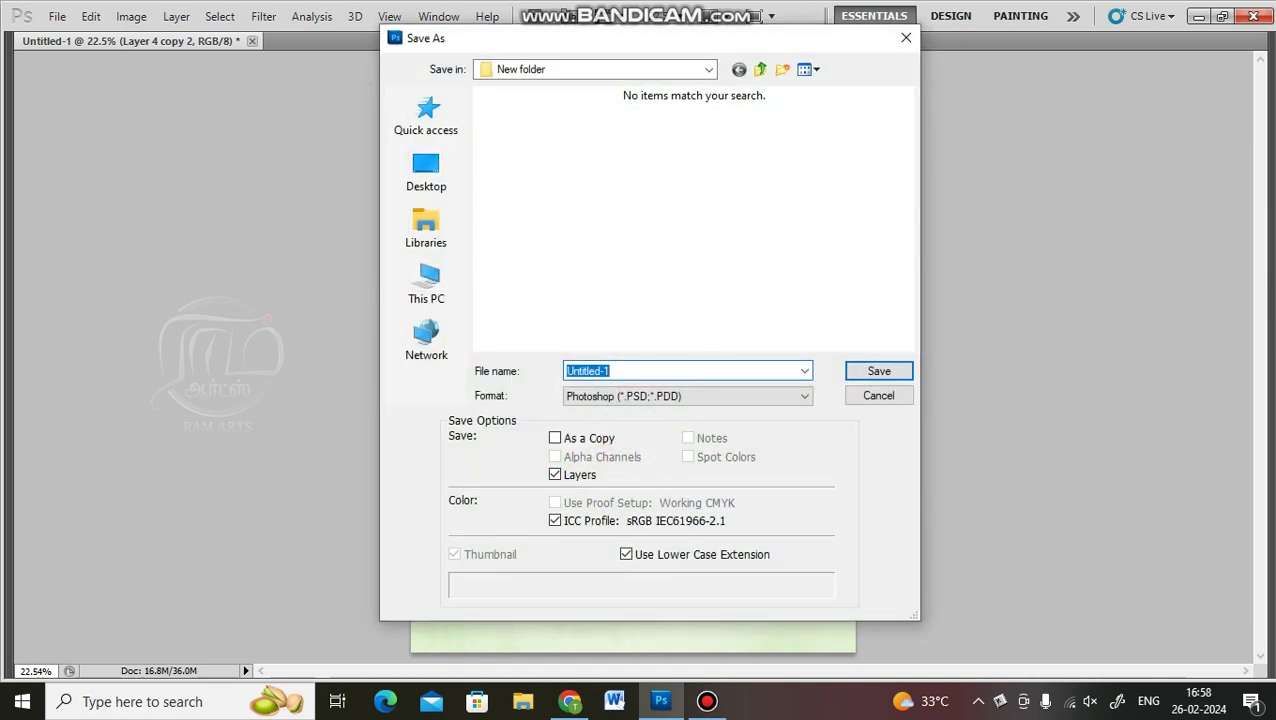
Step: Save the card as a.psd, then duplicate the image as 'a copy'
{"action": "type", "text": "a"}
{"action": "key", "text": "Return"}
{"action": "key", "text": "Return"}
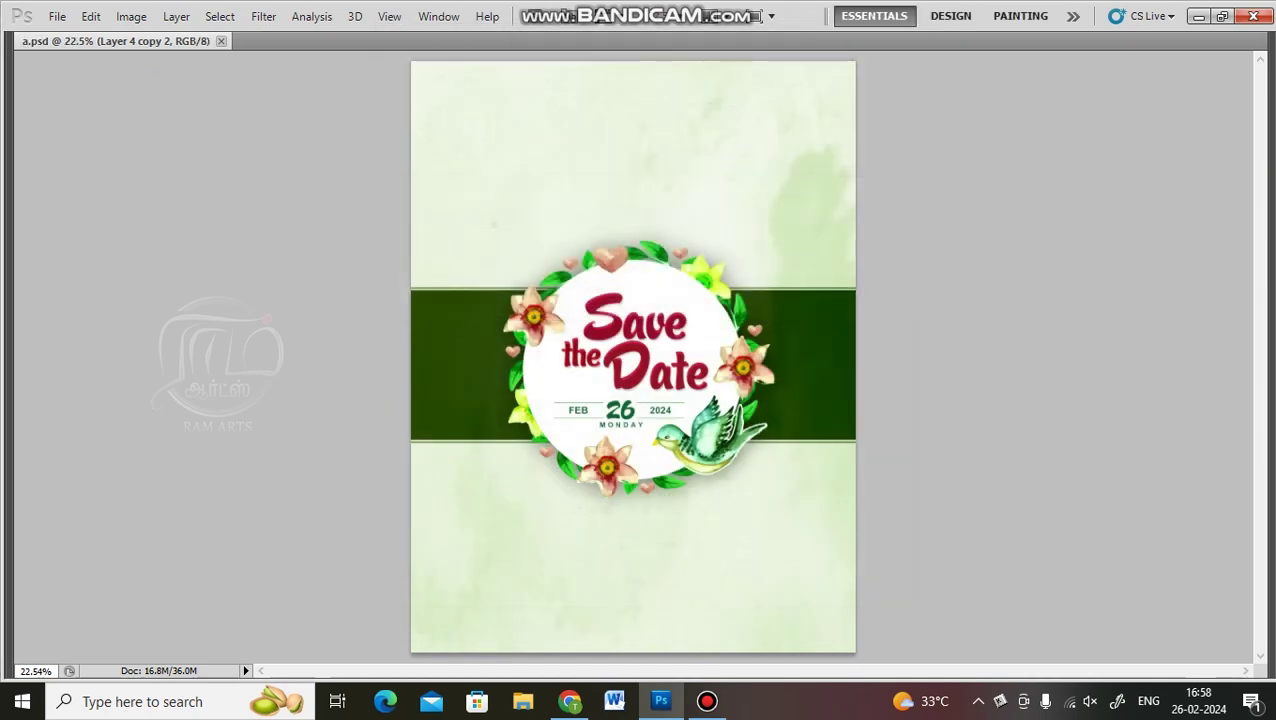
{"action": "key", "text": "alt+i"}
{"action": "key", "text": "d"}
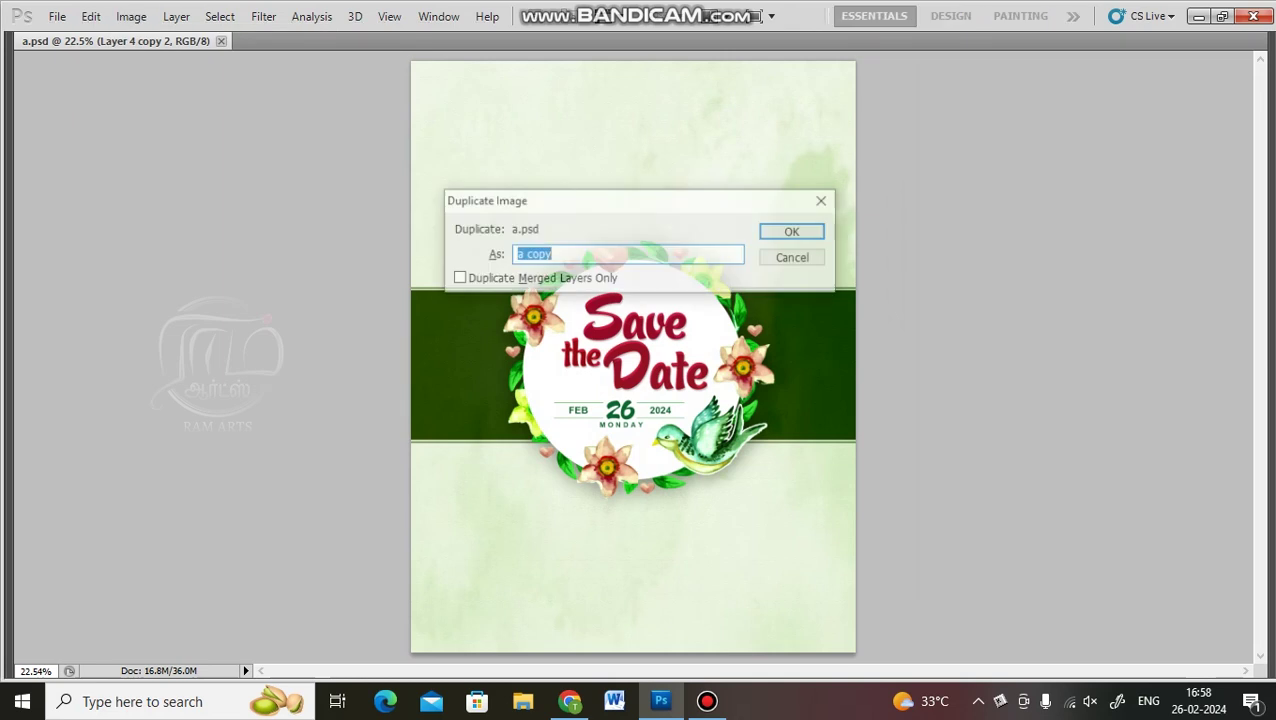
{"action": "key", "text": "Return"}
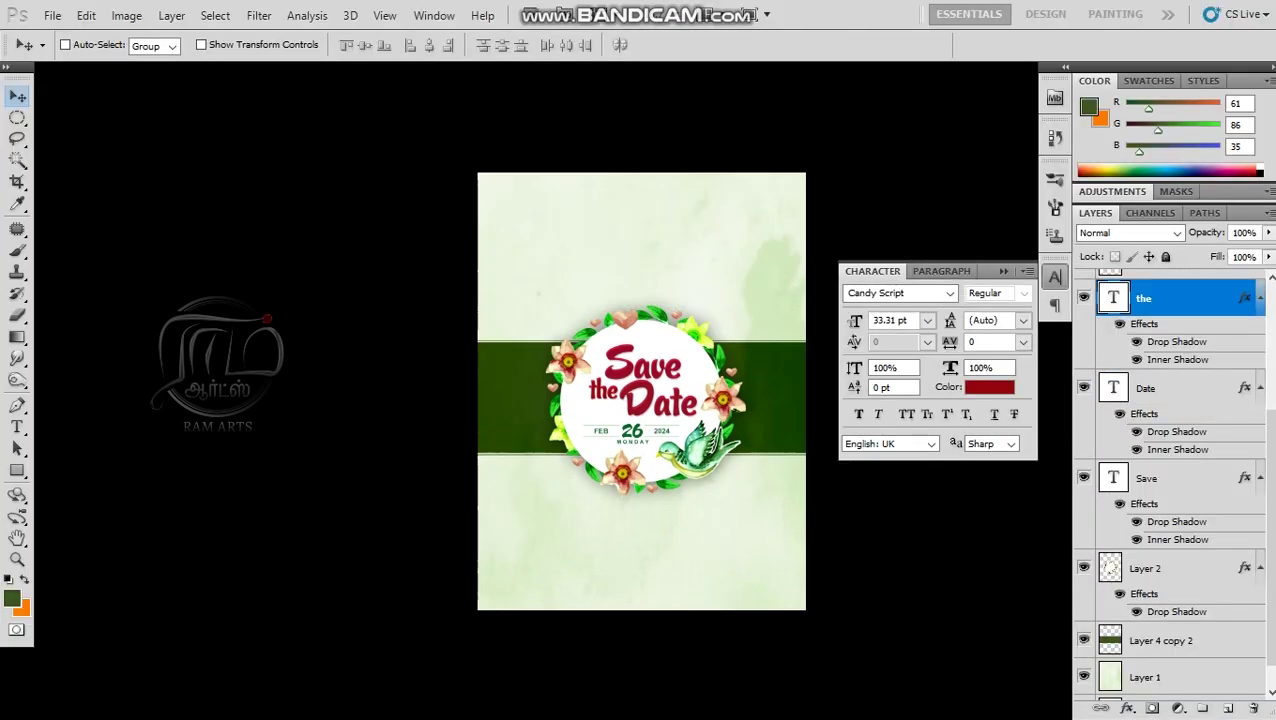
Step: Merge the date and text layers into one and delete it
{"action": "scroll", "coordinate": [1172, 480], "scroll_direction": "down", "scroll_amount": 1}
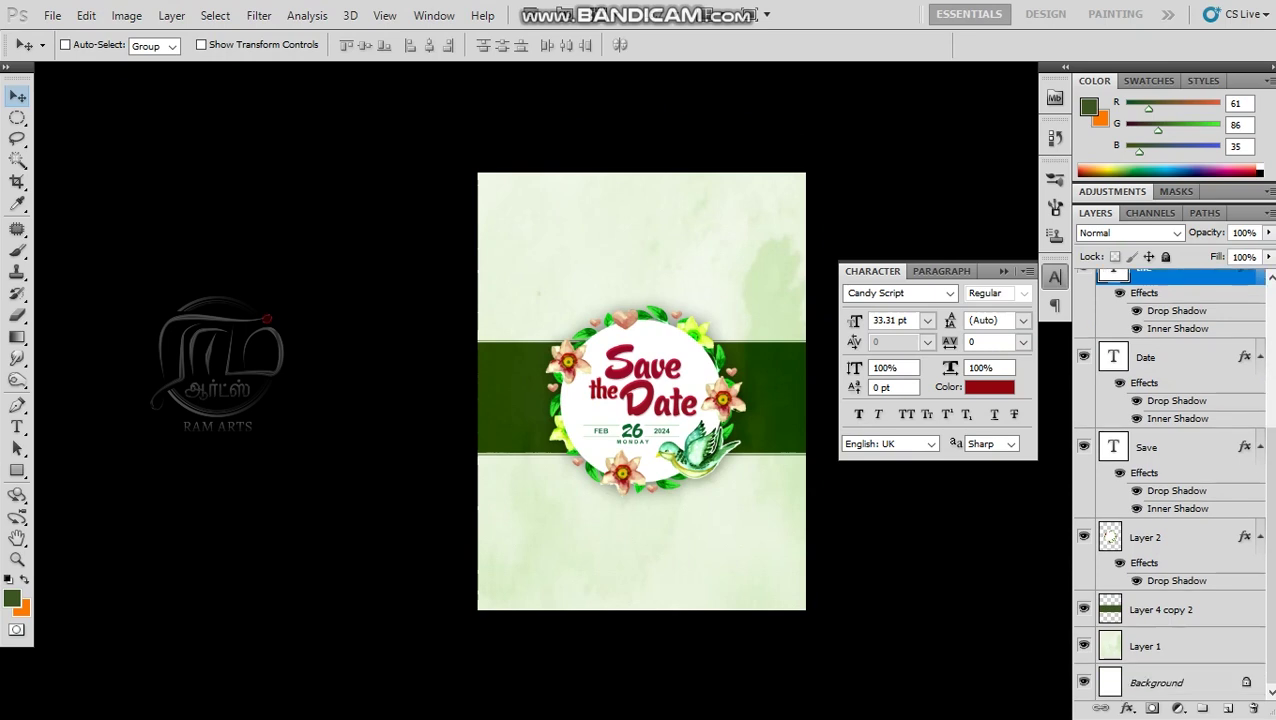
{"action": "left_click", "coordinate": [1160, 609], "text": "shift"}
{"action": "scroll", "coordinate": [1172, 480], "scroll_direction": "up", "scroll_amount": 3}
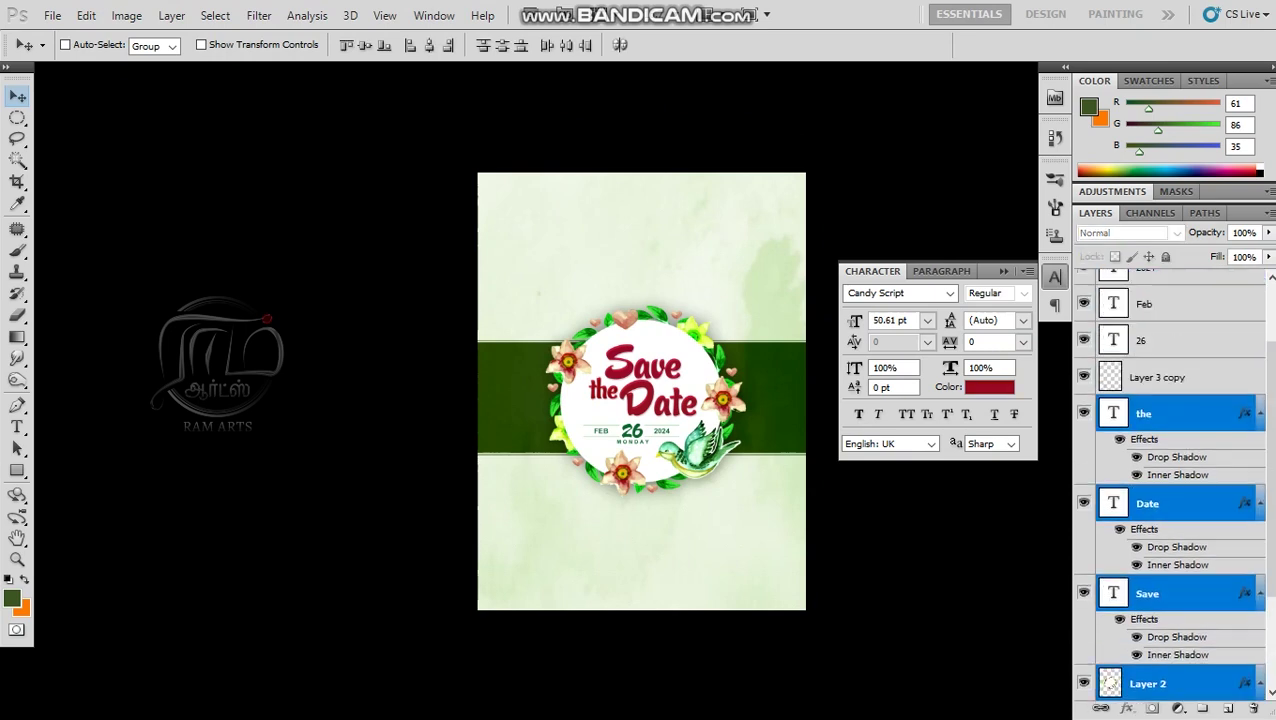
{"action": "scroll", "coordinate": [1172, 480], "scroll_direction": "up", "scroll_amount": 2}
{"action": "left_click", "coordinate": [1155, 288], "text": "shift"}
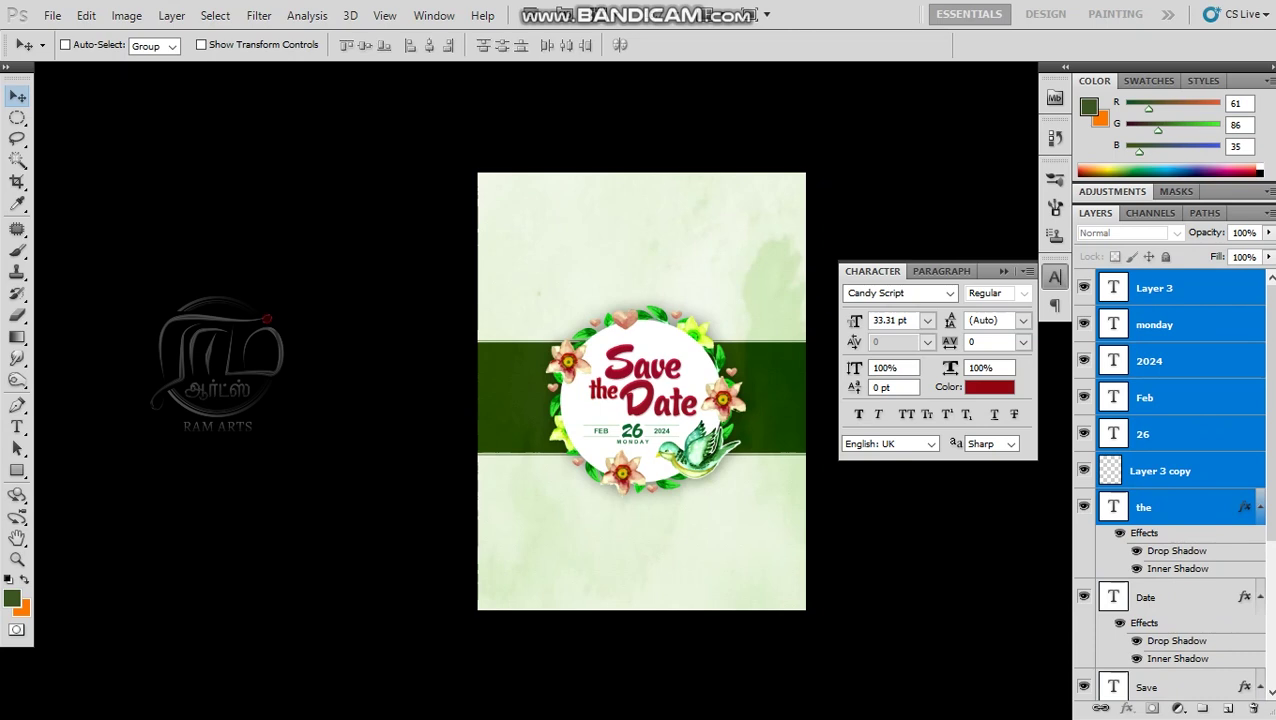
{"action": "key", "text": "ctrl+e"}
{"action": "key", "text": "Delete"}
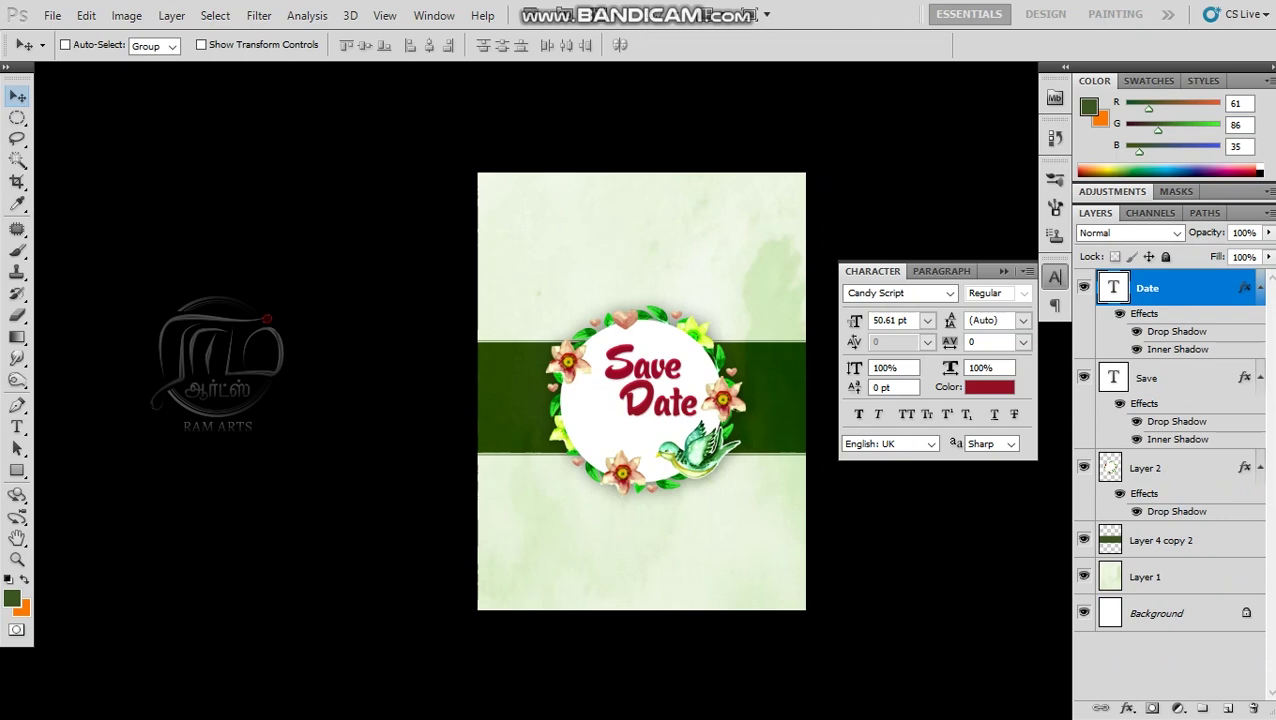
Step: Delete the Save, Layer 2 and Layer 4 copy 2 wreath and band layers
{"action": "left_click", "coordinate": [1150, 468], "text": "shift"}
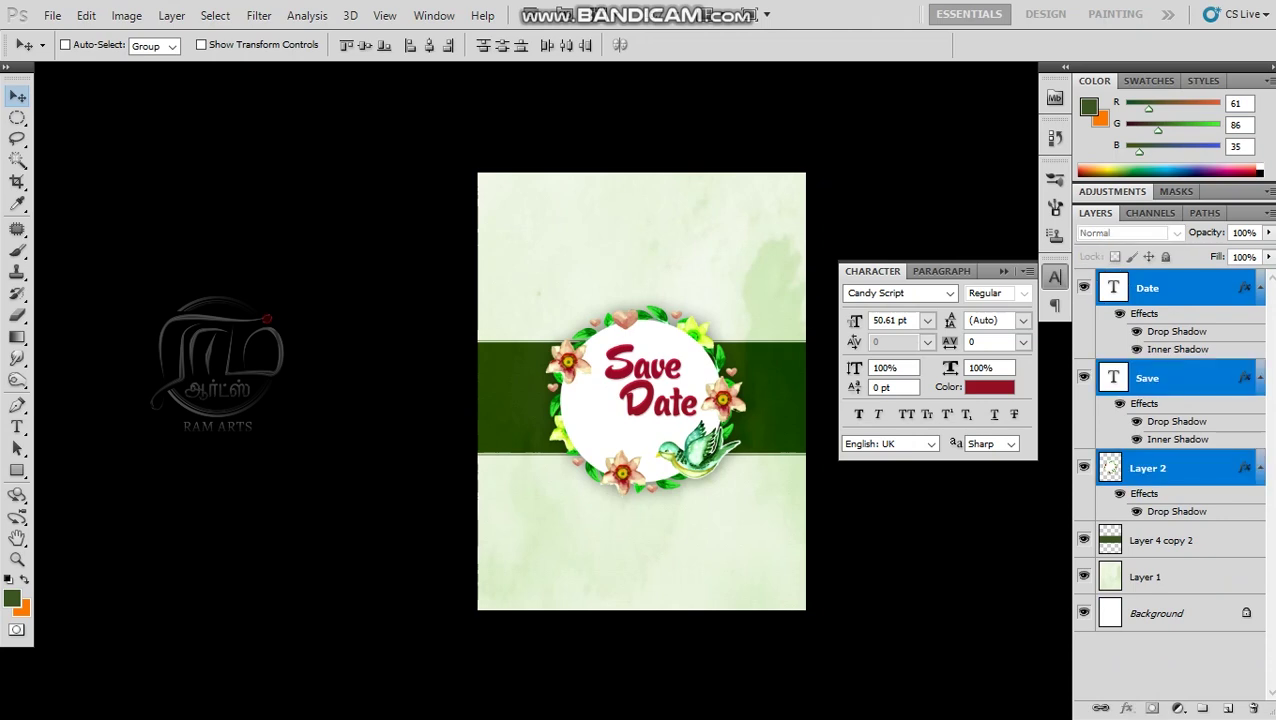
{"action": "left_click", "coordinate": [1160, 540], "text": "shift"}
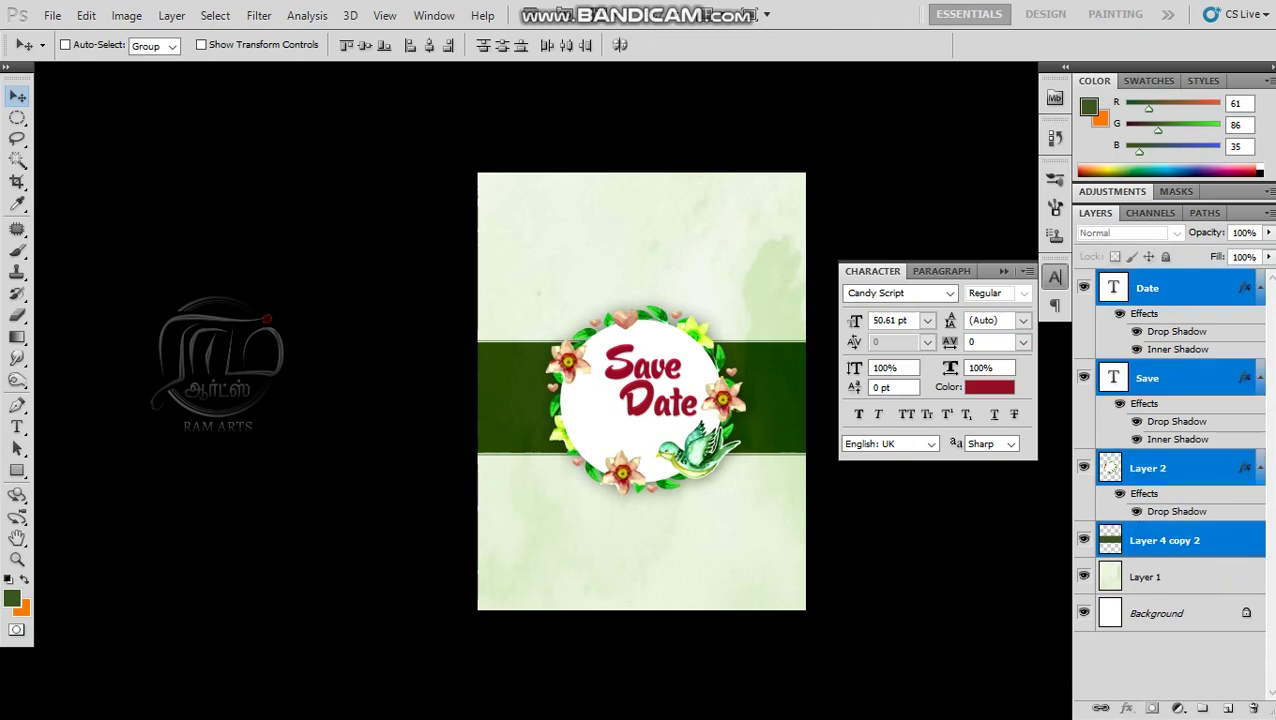
{"action": "key", "text": "Delete"}
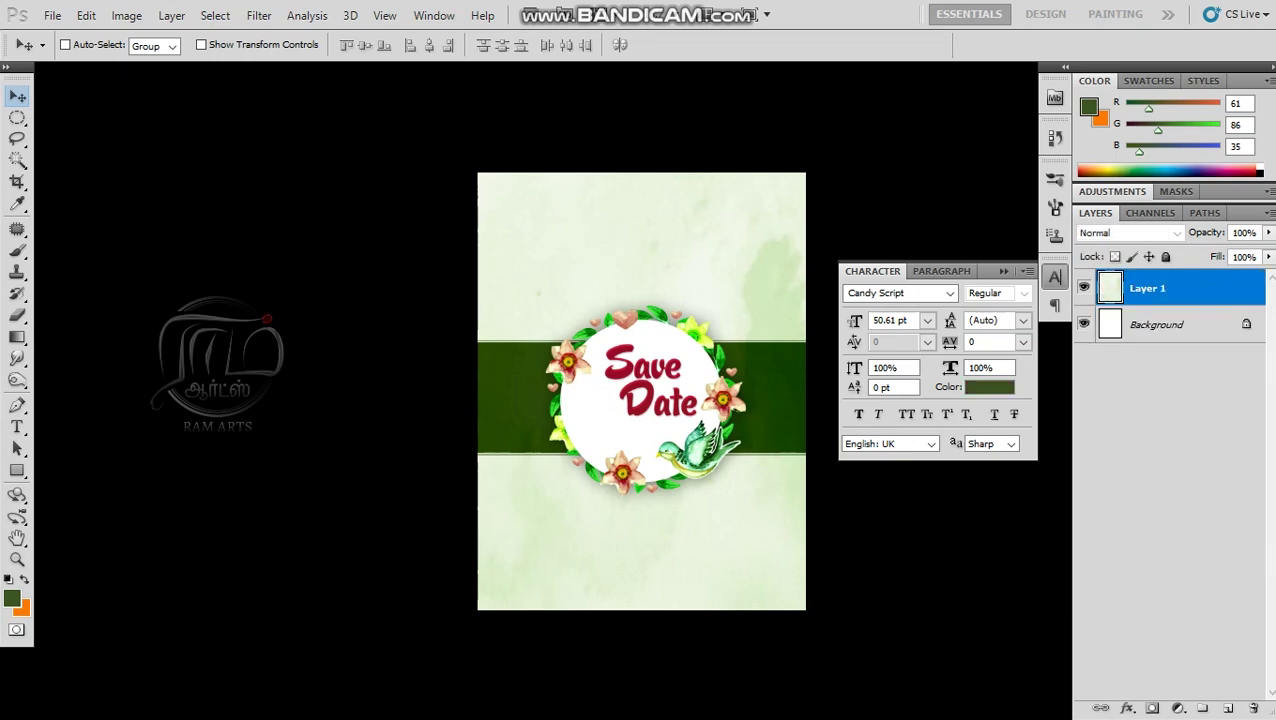
{"action": "key", "text": "ctrl+plus"}
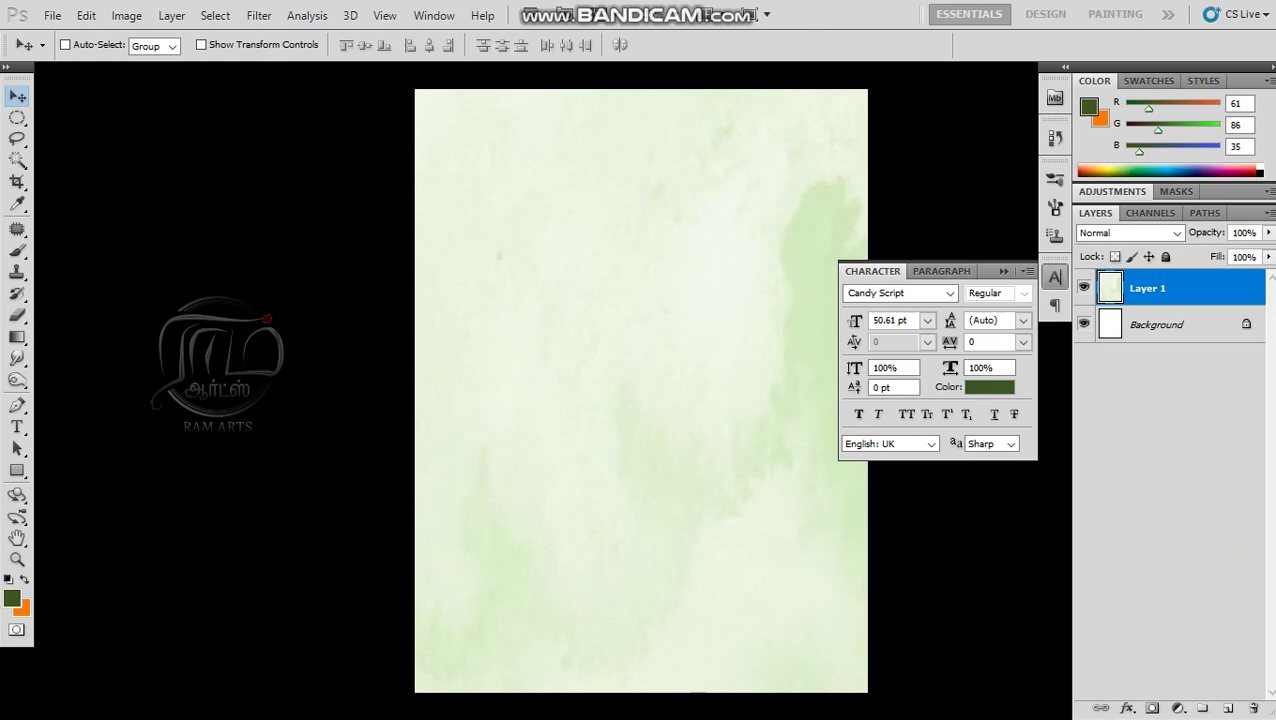
Step: Open the pngwing.com (4) rose bouquet image
{"action": "key", "text": "ctrl+o"}
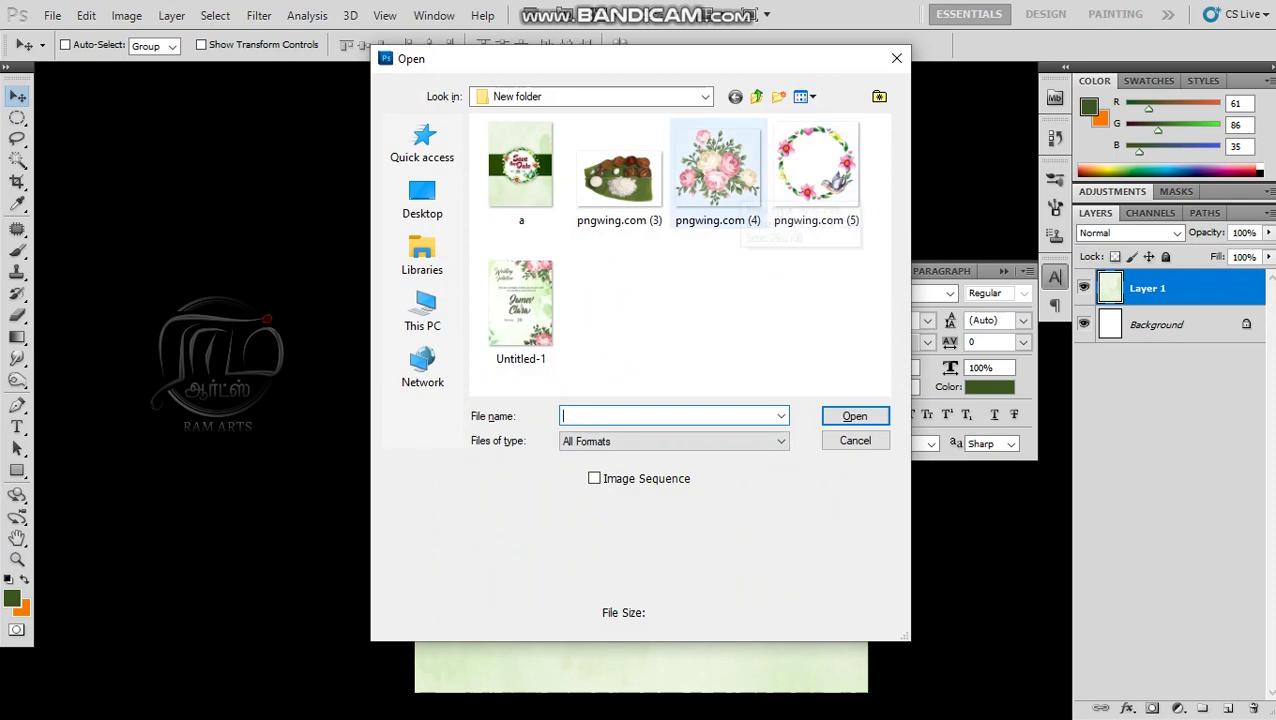
{"action": "left_click", "coordinate": [718, 168]}
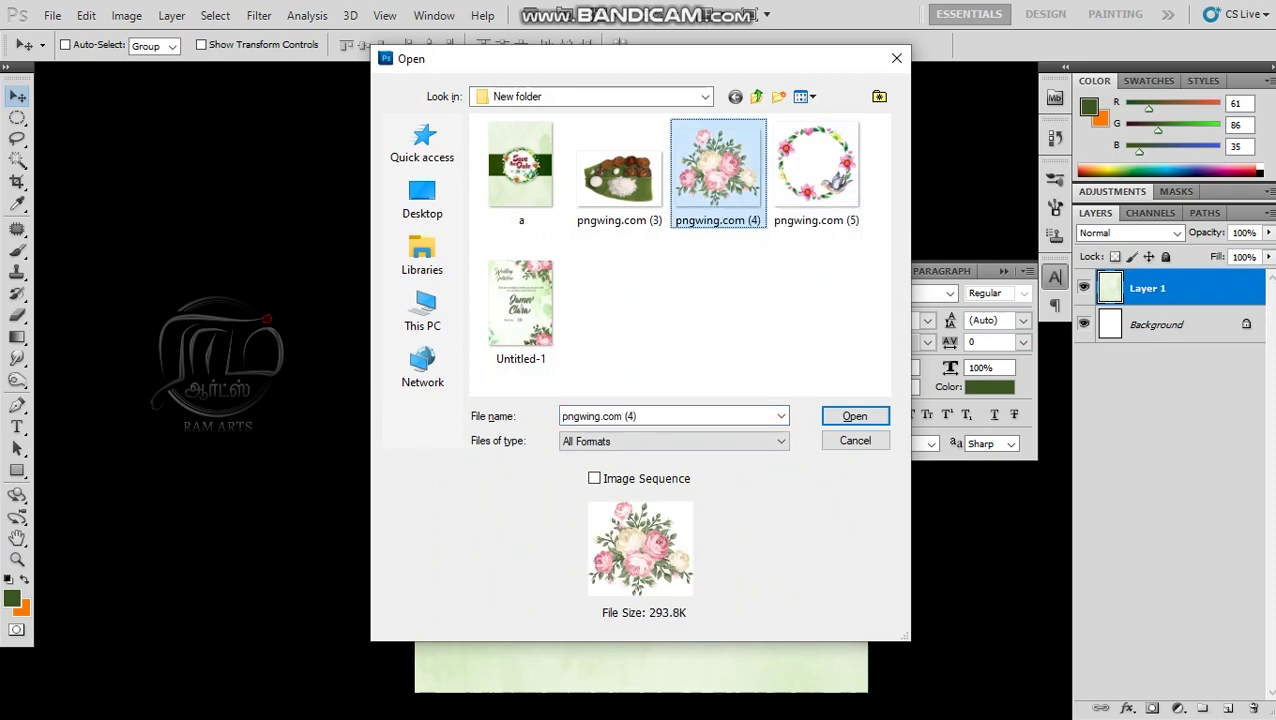
{"action": "key", "text": "Return"}
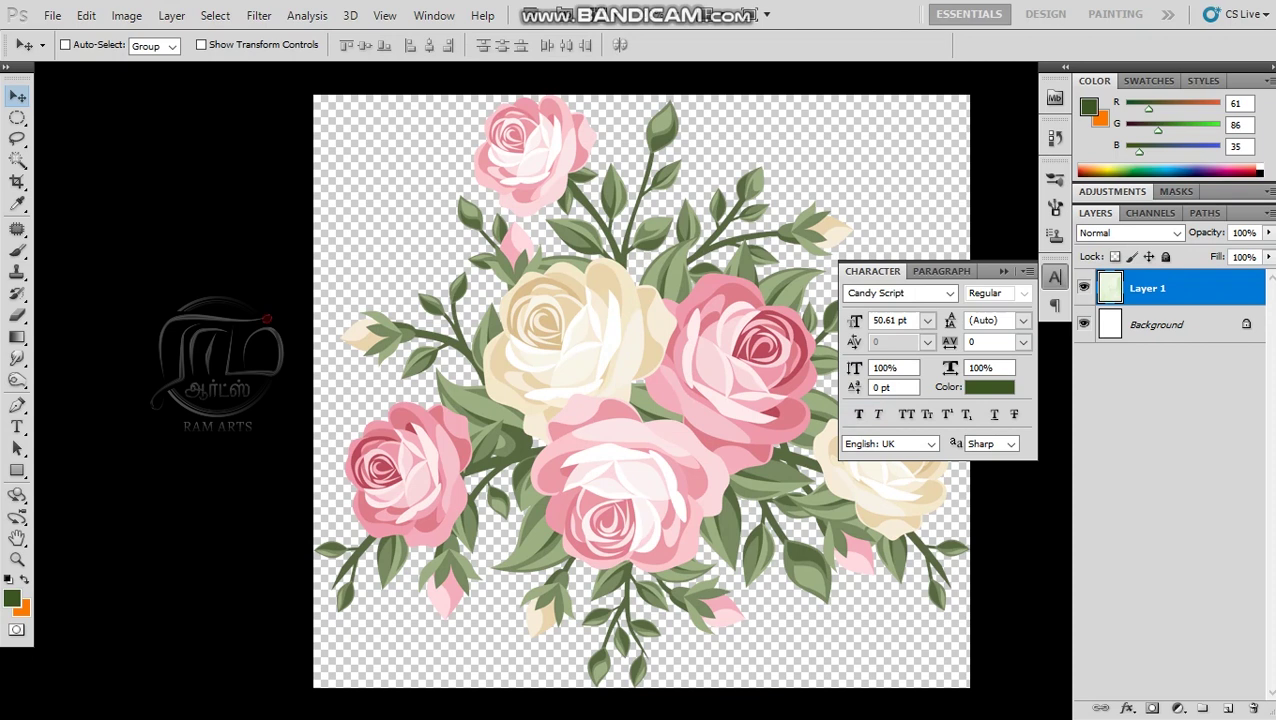
Step: Cut the entire rose artwork and return to the stripped green background document
{"action": "key", "text": "ctrl+a"}
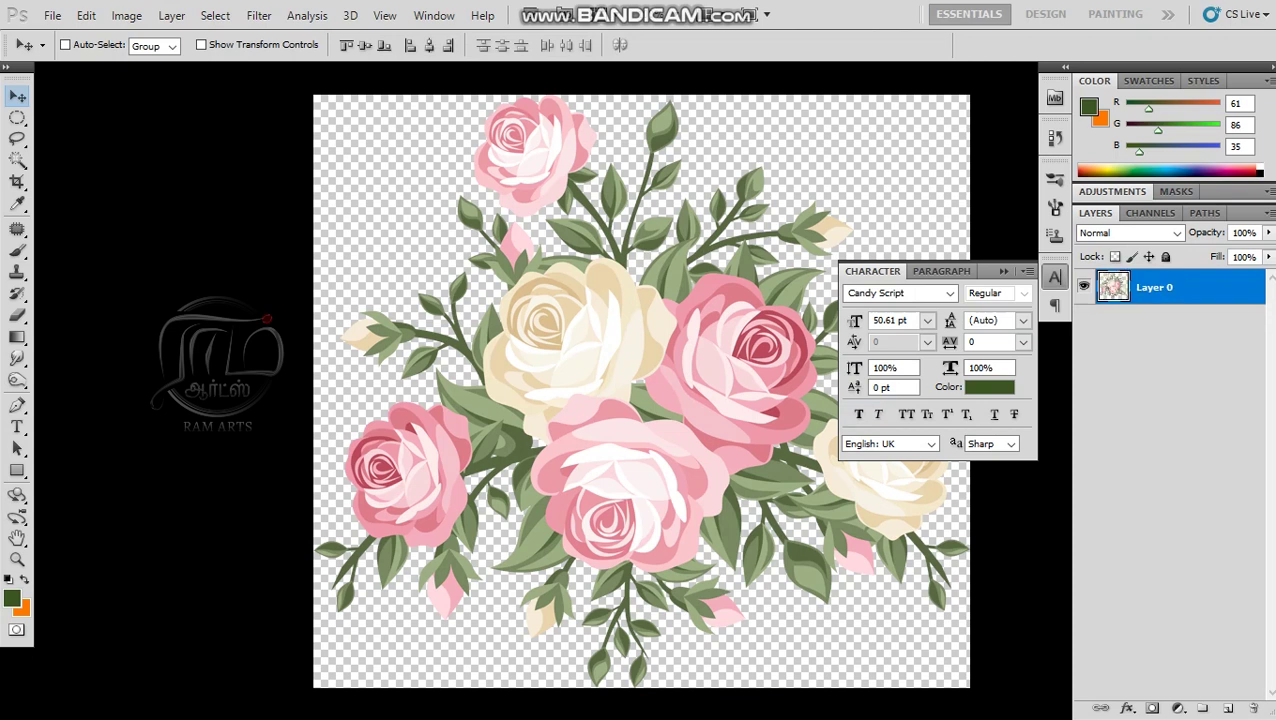
{"action": "key", "text": "ctrl+x"}
{"action": "key", "text": "ctrl+w"}
{"action": "key", "text": "Escape"}
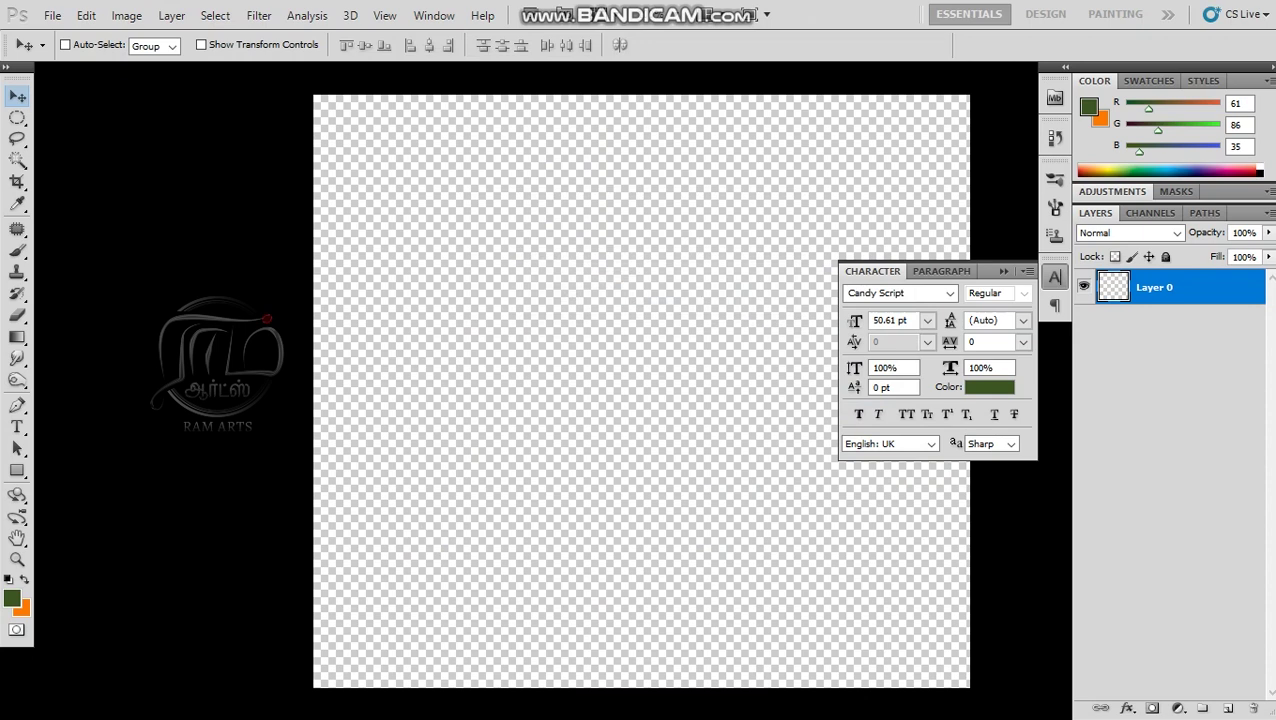
{"action": "key", "text": "ctrl+Tab"}
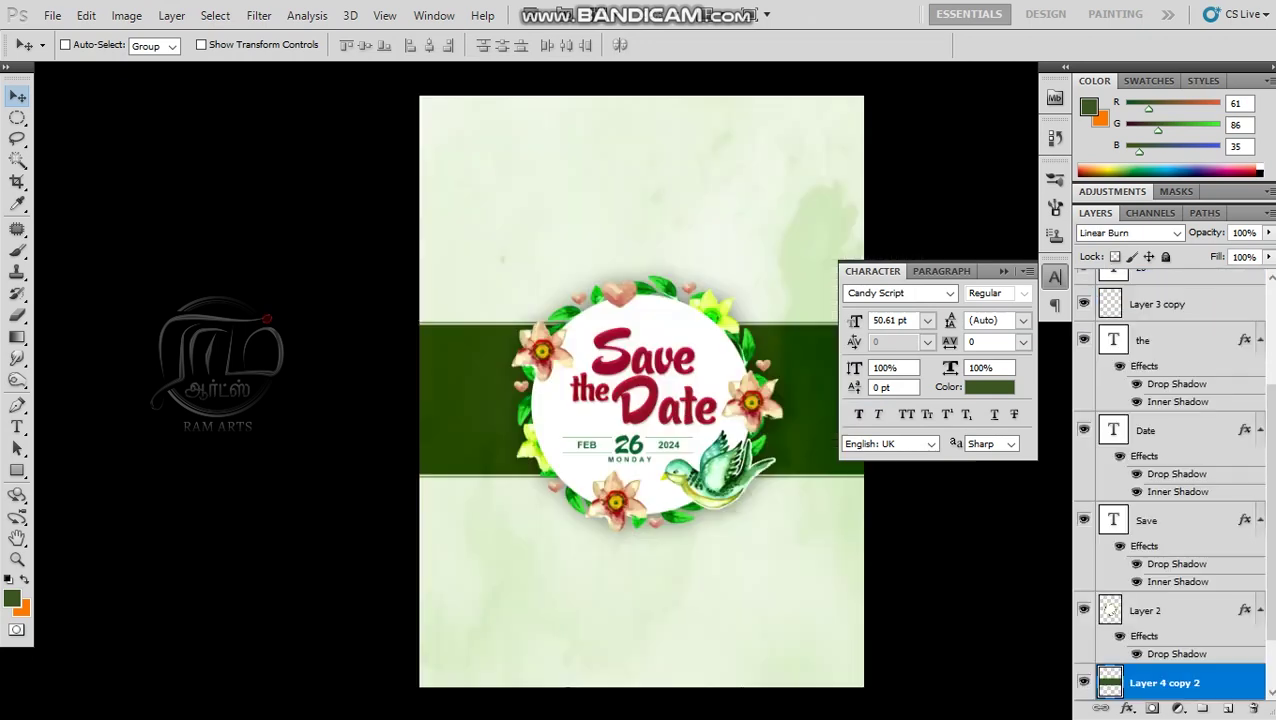
{"action": "key", "text": "ctrl+Tab"}
Step: Paste the roses, scaled to about 229% and rotated 27.5° into the top-right corner
{"action": "key", "text": "ctrl+v"}
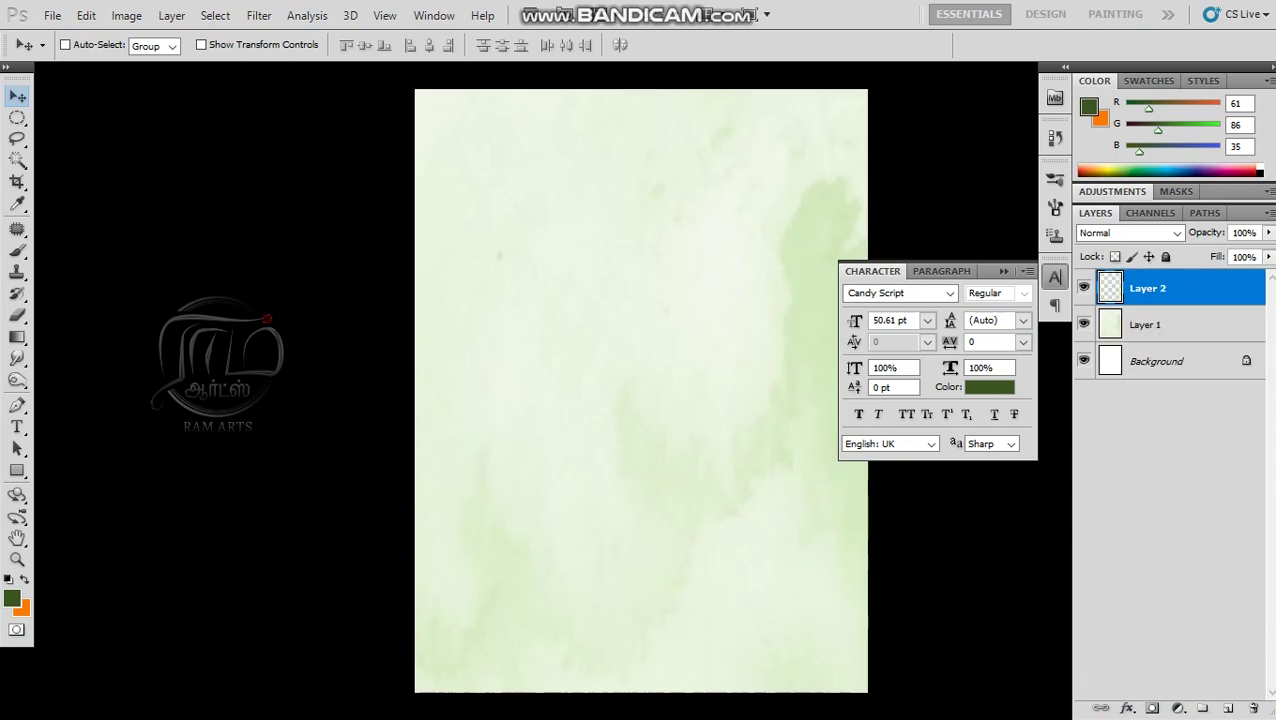
{"action": "left_click_drag", "start_coordinate": [640, 391], "coordinate": [538, 293]}
{"action": "key", "text": "ctrl+t"}
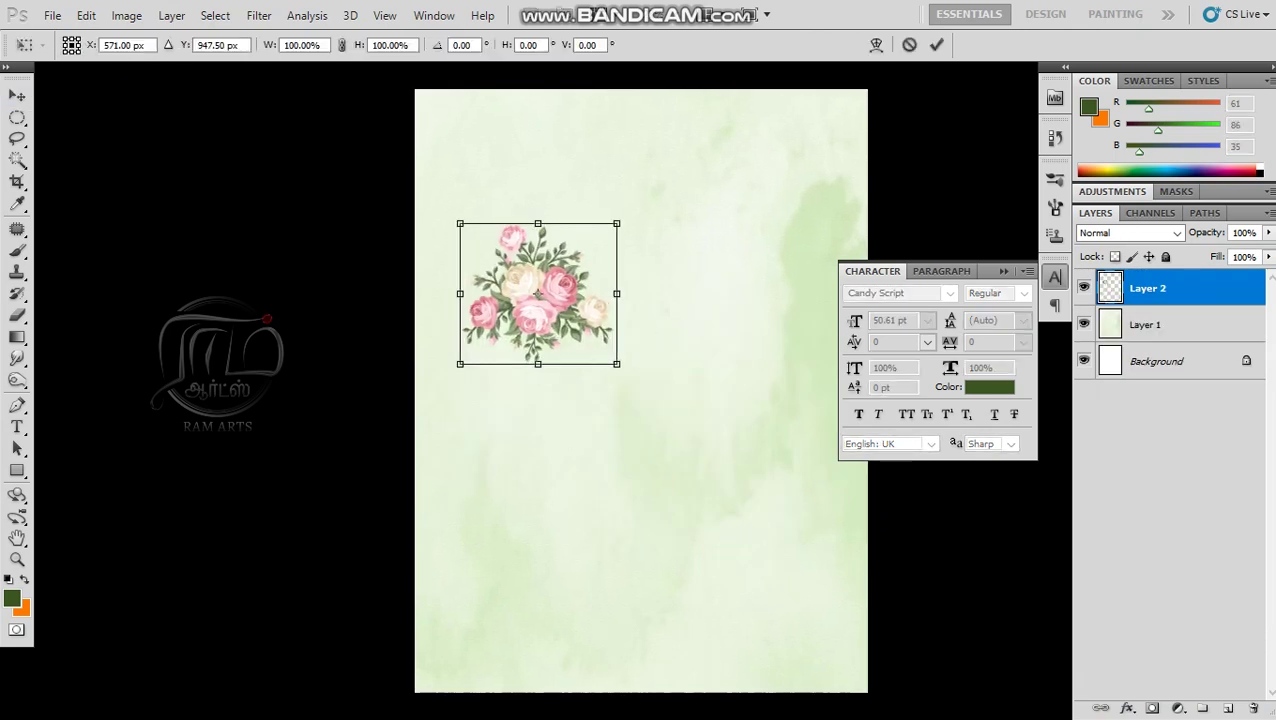
{"action": "mouse_move", "coordinate": [614, 362]}
{"action": "left_mouse_down"}
{"action": "mouse_move", "coordinate": [712, 450]}
{"action": "mouse_move", "coordinate": [683, 490]}
{"action": "mouse_move", "coordinate": [622, 522]}
{"action": "left_mouse_up"}
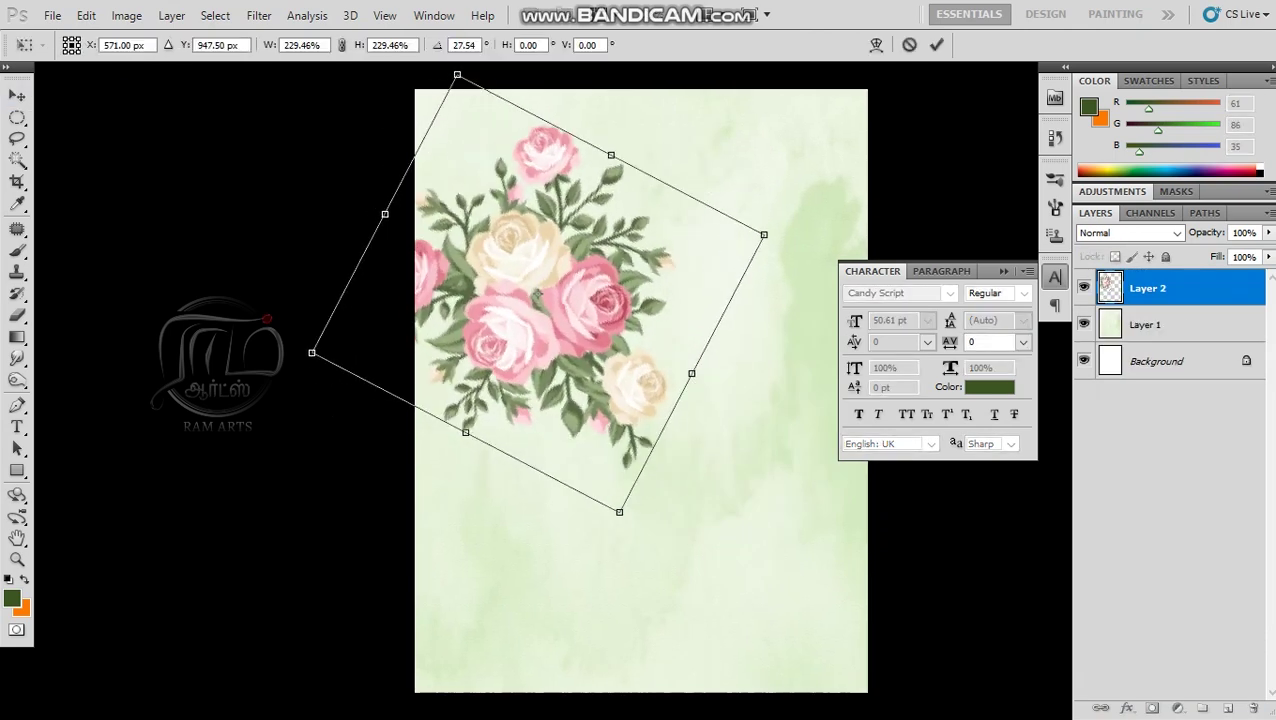
{"action": "left_click_drag", "start_coordinate": [629, 434], "coordinate": [878, 263]}
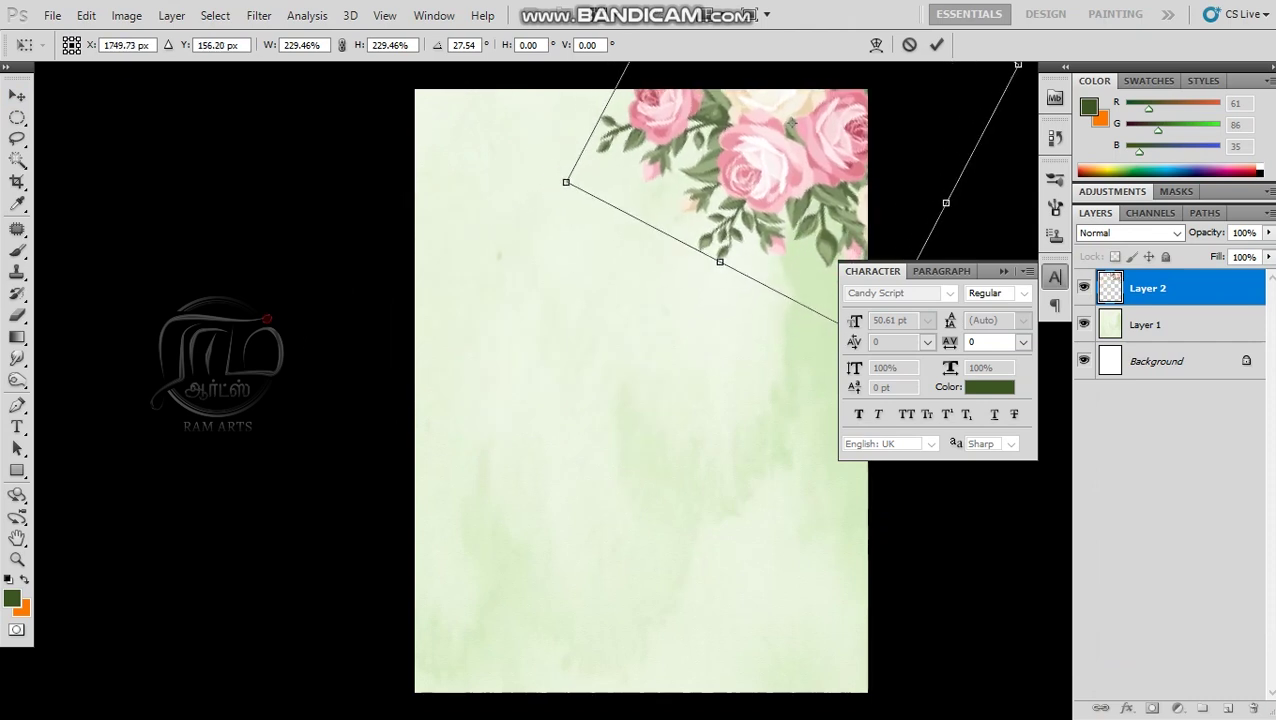
{"action": "key", "text": "Return"}
{"action": "key", "text": "f"}
{"action": "key", "text": "f"}
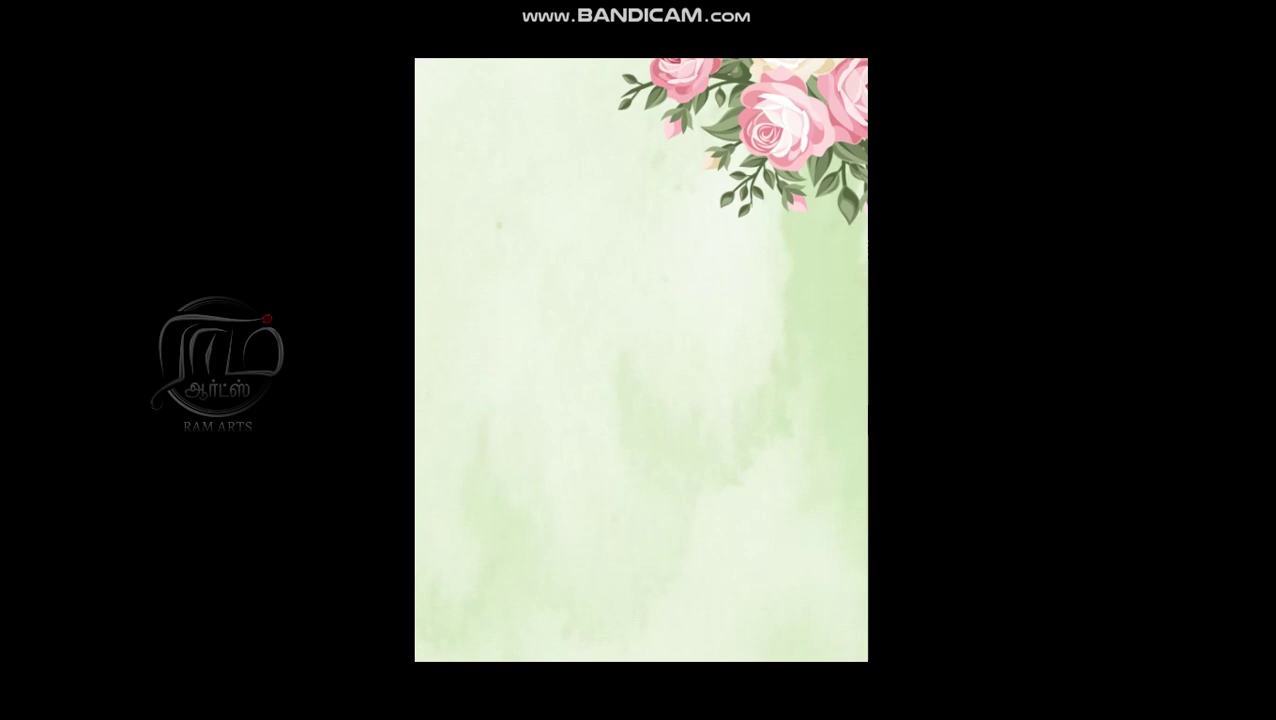
Step: Apply Levels with midtone input 0.63 and white input kept at 255
{"action": "key", "text": "ctrl+l"}
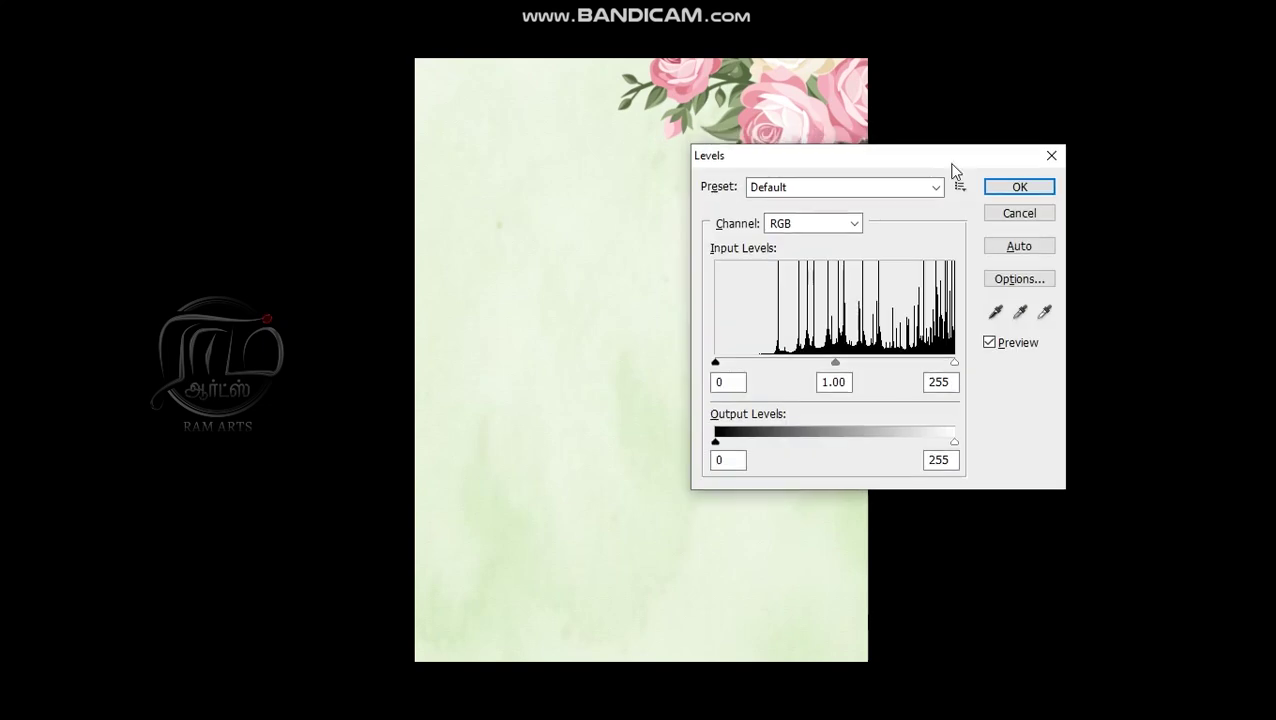
{"action": "left_click_drag", "start_coordinate": [955, 152], "coordinate": [501, 285]}
{"action": "left_click_drag", "start_coordinate": [377, 488], "coordinate": [408, 488]}
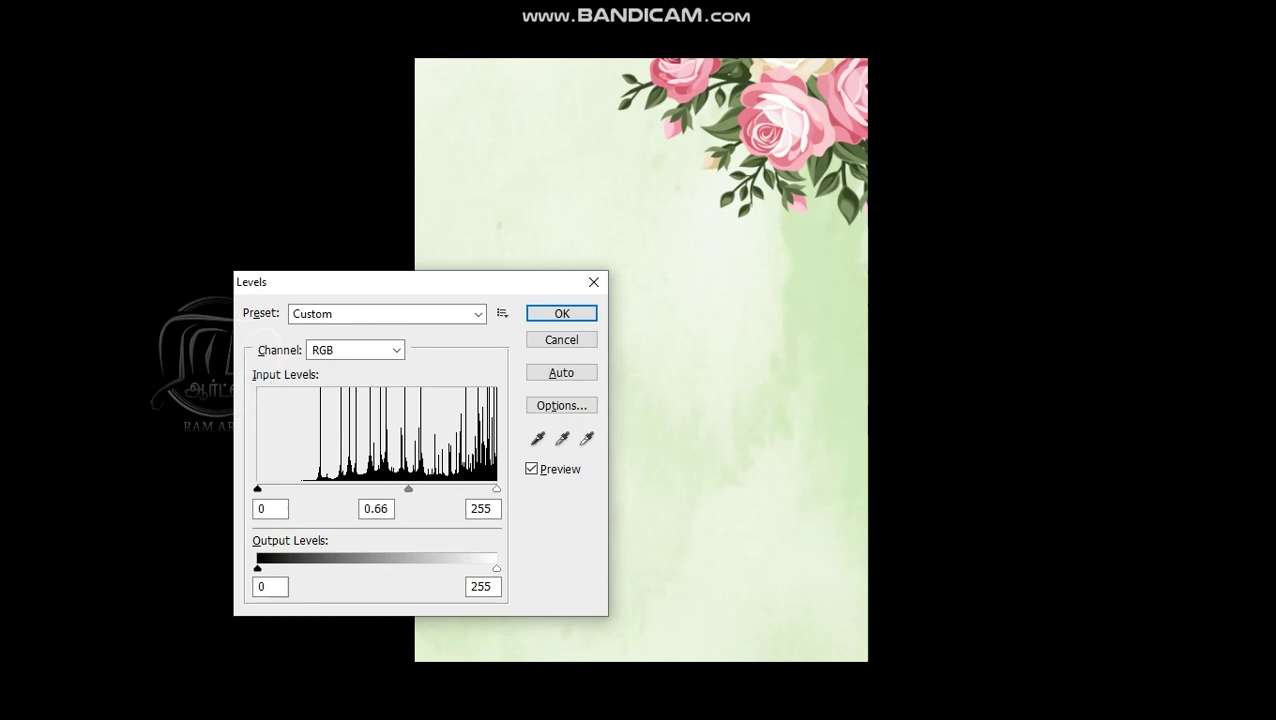
{"action": "double_click", "coordinate": [376, 508]}
{"action": "key", "text": "Tab"}
{"action": "type", "text": "238"}
{"action": "key", "text": "shift+Tab"}
{"action": "type", "text": "0.53"}
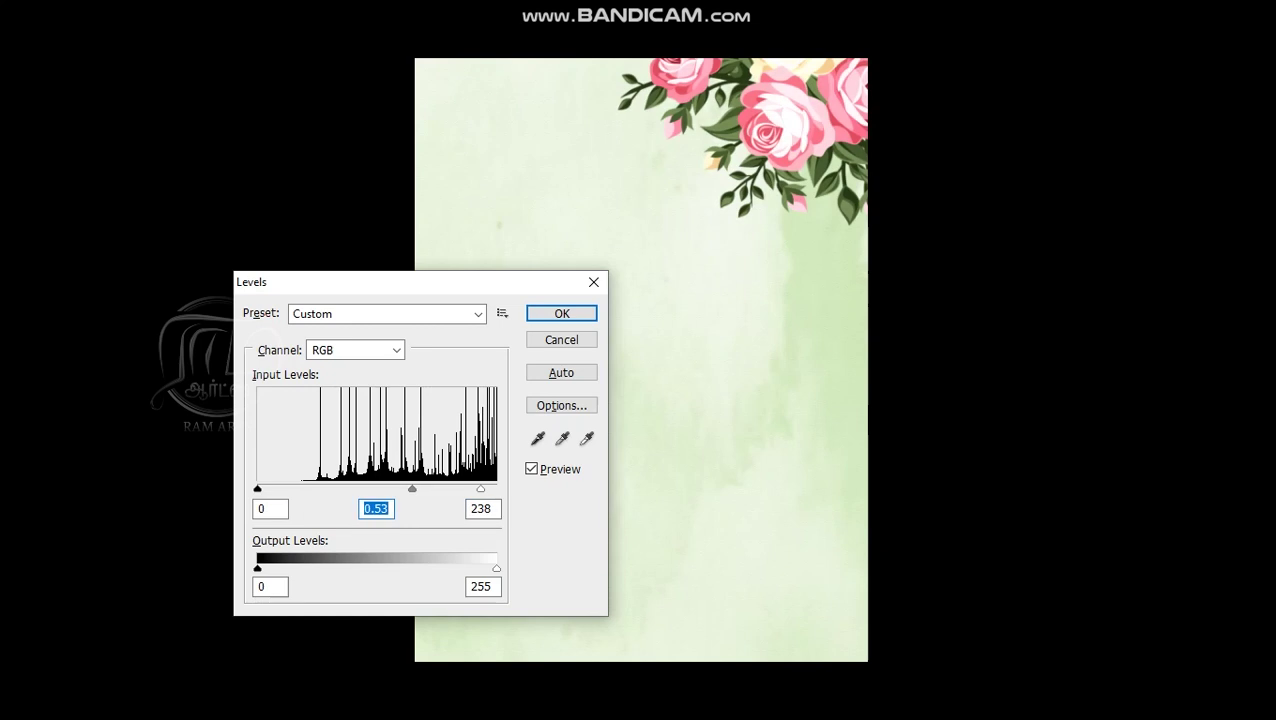
{"action": "mouse_move", "coordinate": [481, 488]}
{"action": "left_mouse_down"}
{"action": "mouse_move", "coordinate": [497, 488]}
{"action": "mouse_move", "coordinate": [412, 488]}
{"action": "left_mouse_up"}
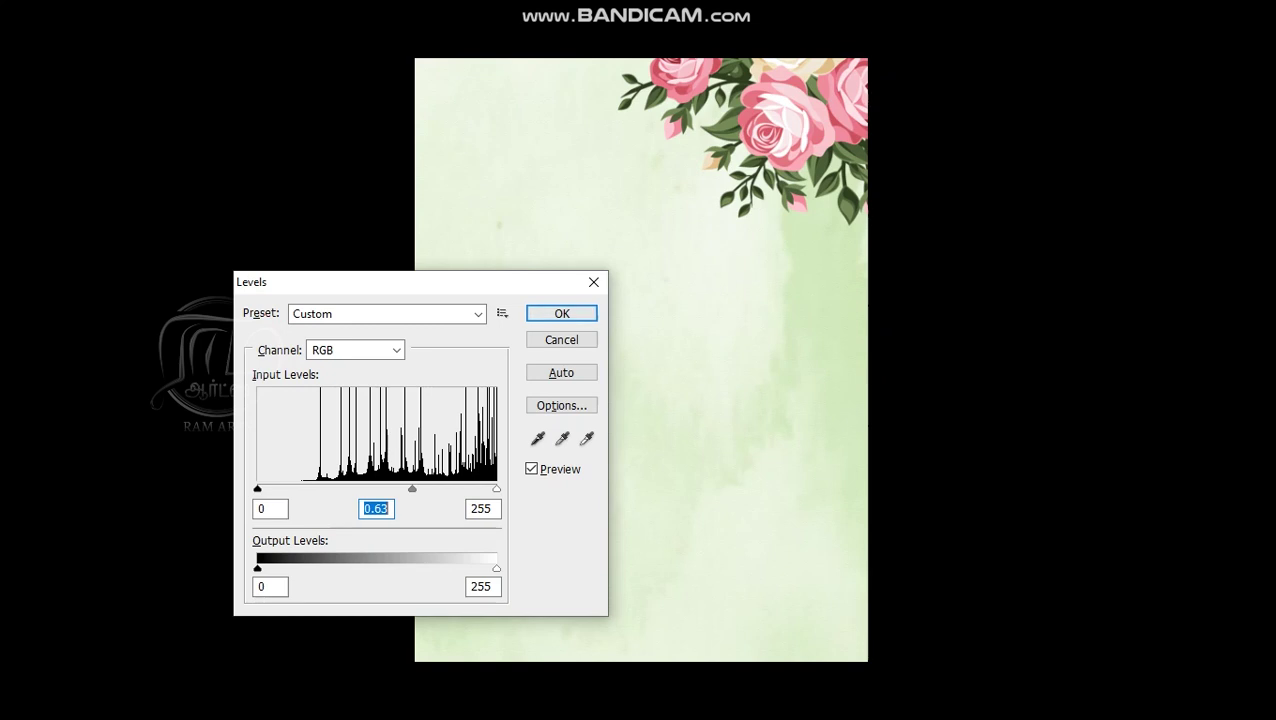
{"action": "key", "text": "Return"}
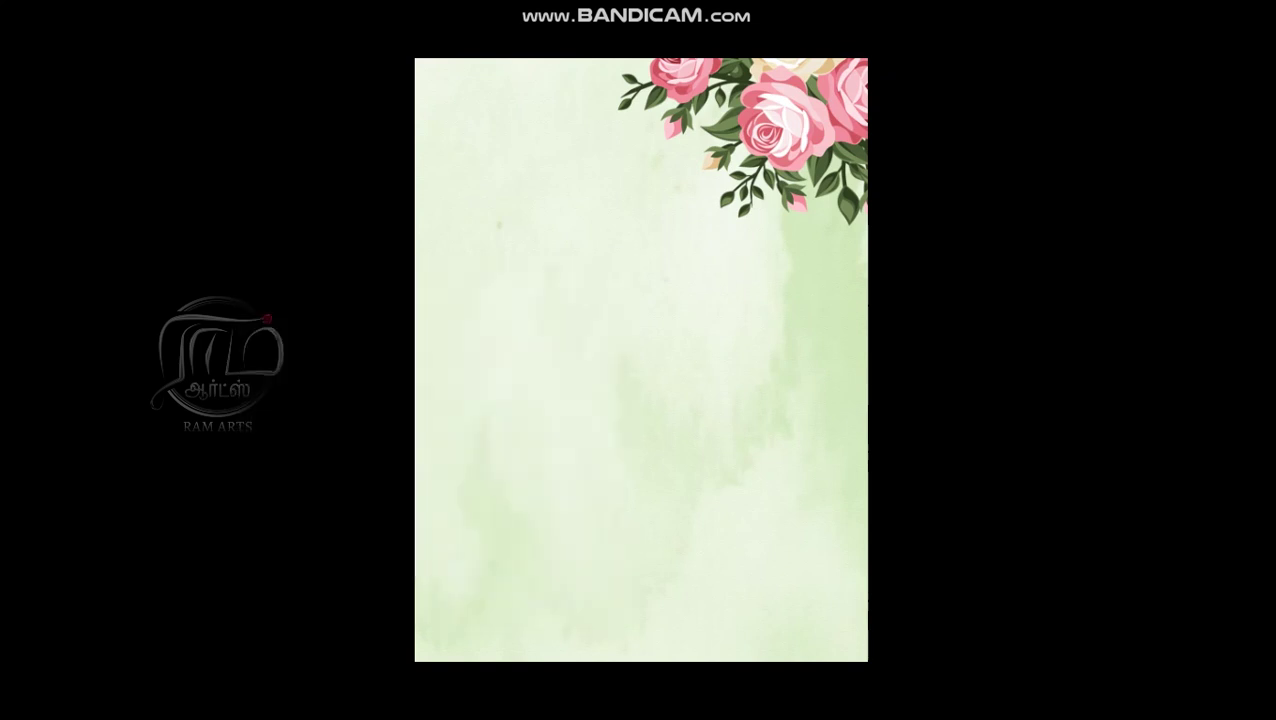
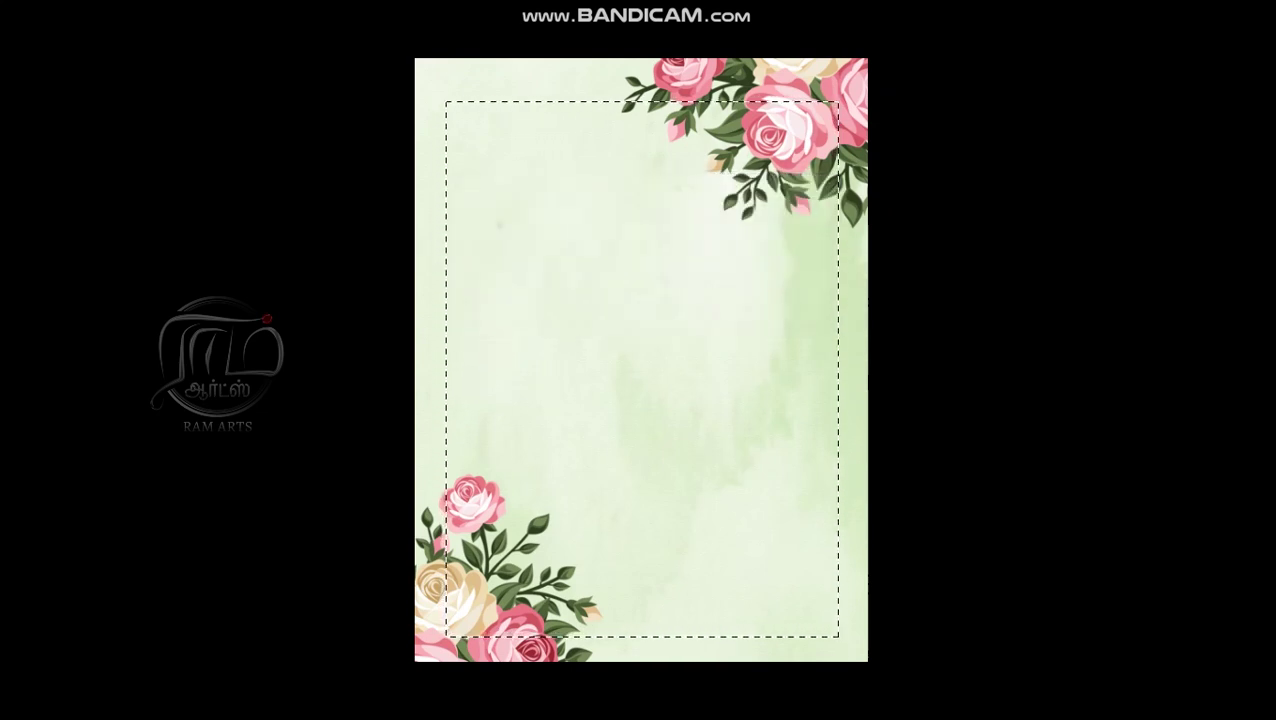
Step: Stroke the card's selection with a 15 px dark green line inside, then deselect
{"action": "key", "text": "f"}
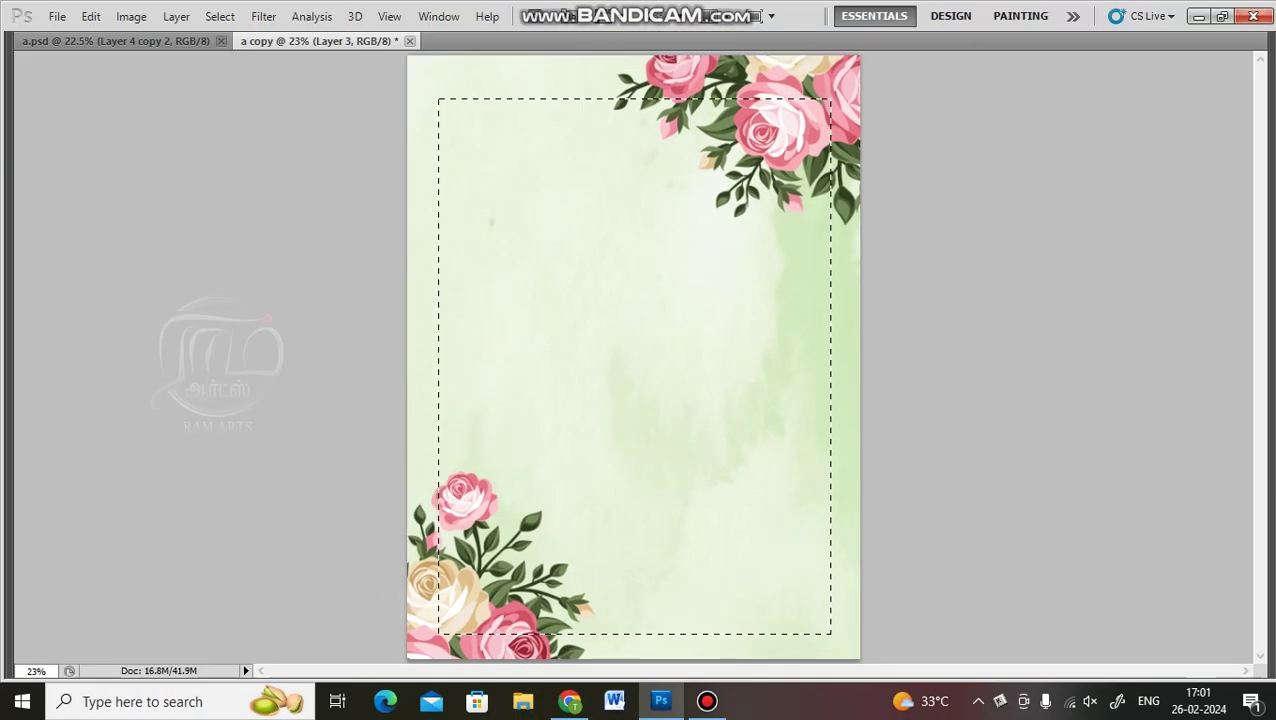
{"action": "key", "text": "alt+e"}
{"action": "key", "text": "s"}
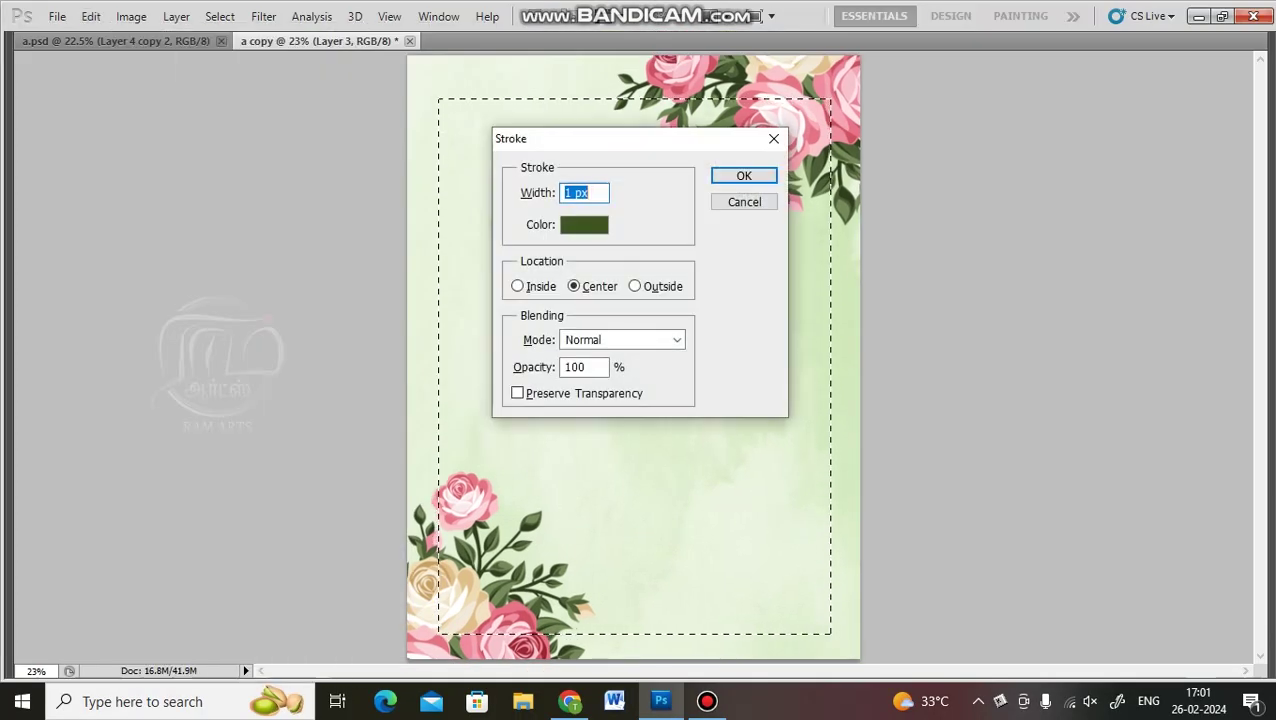
{"action": "key", "text": "alt+i"}
{"action": "key", "text": "alt+w"}
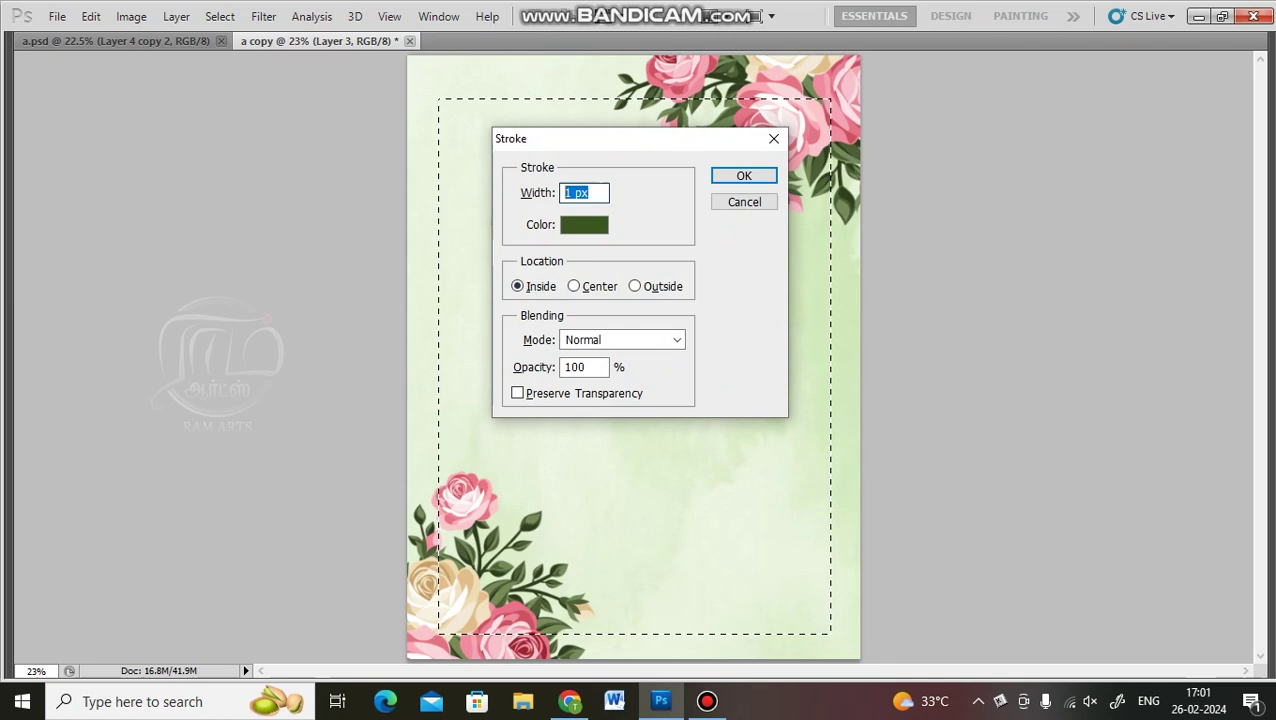
{"action": "type", "text": "15"}
{"action": "key", "text": "Return"}
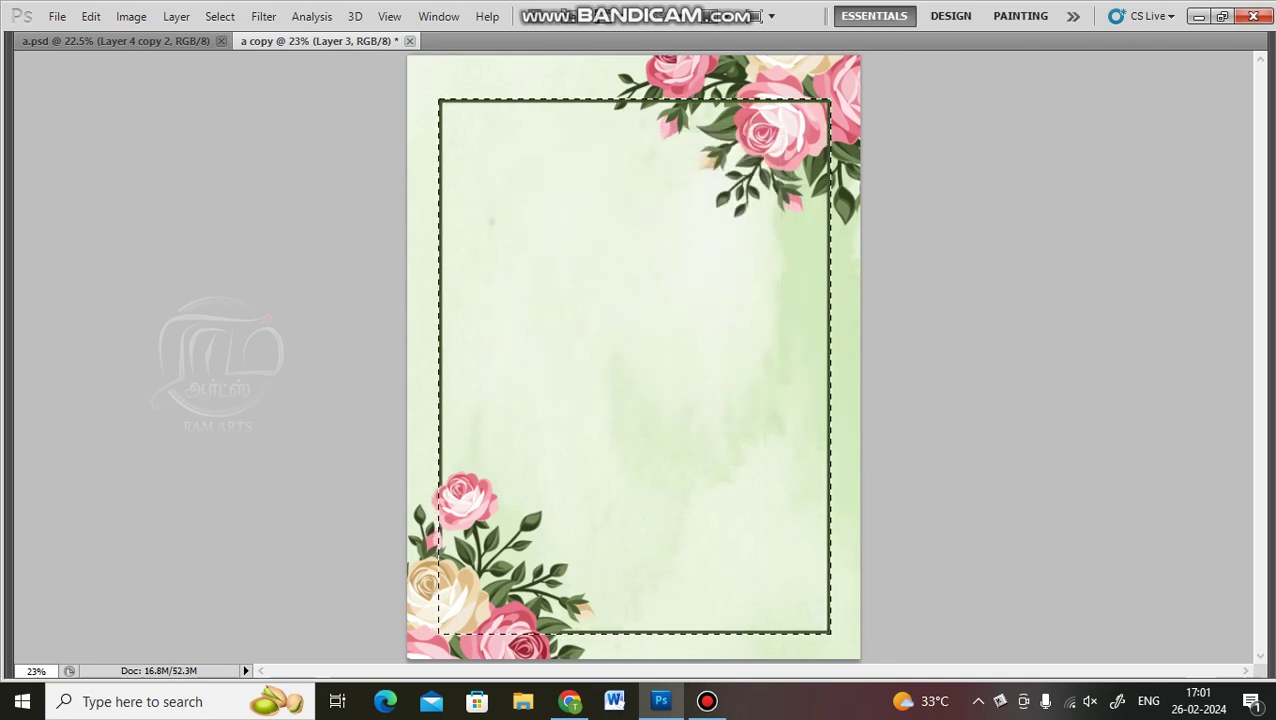
{"action": "key", "text": "ctrl+d"}
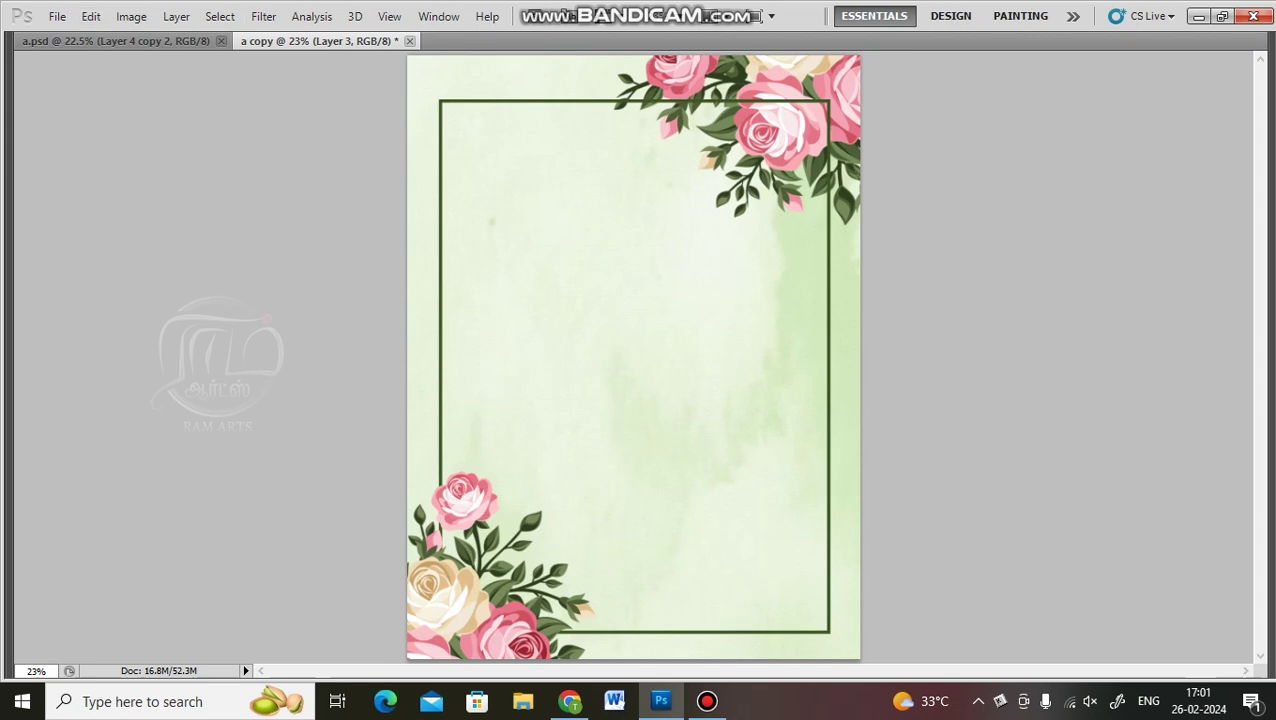
Step: Select the area inside the green frame and shrink the selection slightly inward
{"action": "key", "text": "ctrl+plus"}
{"action": "key", "text": "ctrl+plus"}
{"action": "key", "text": "ctrl+plus"}
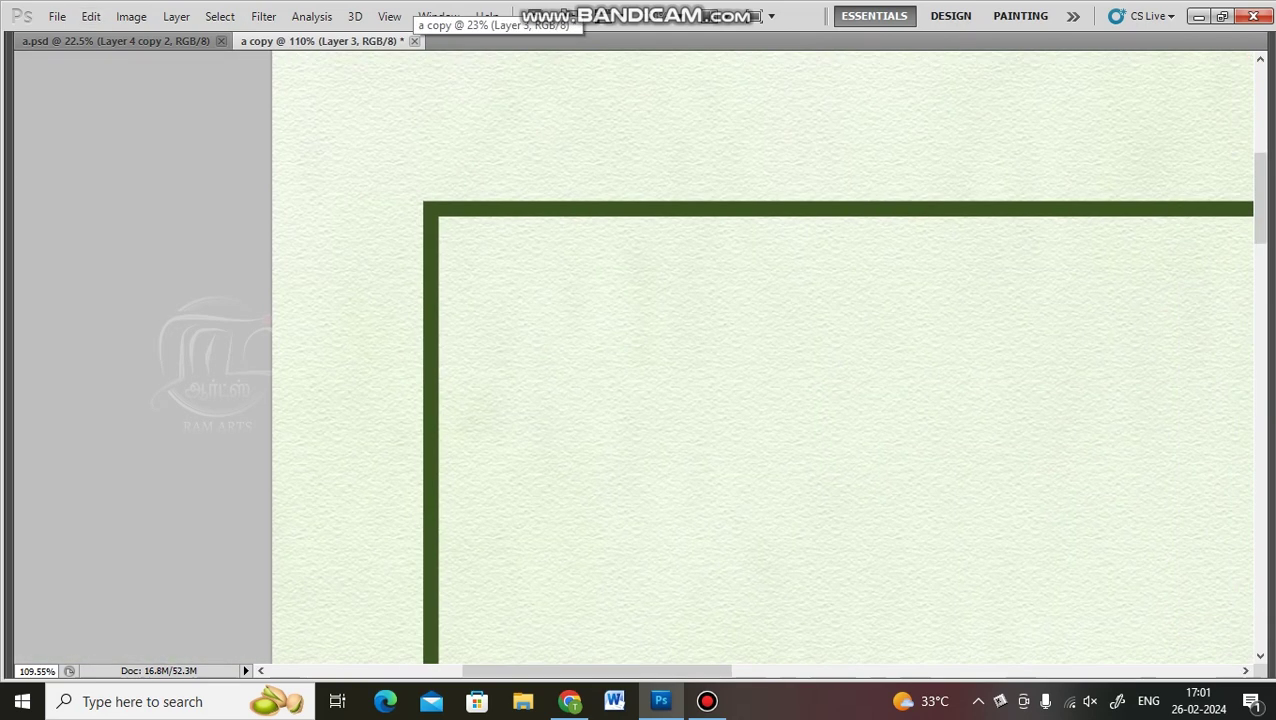
{"action": "key", "text": "ctrl+0"}
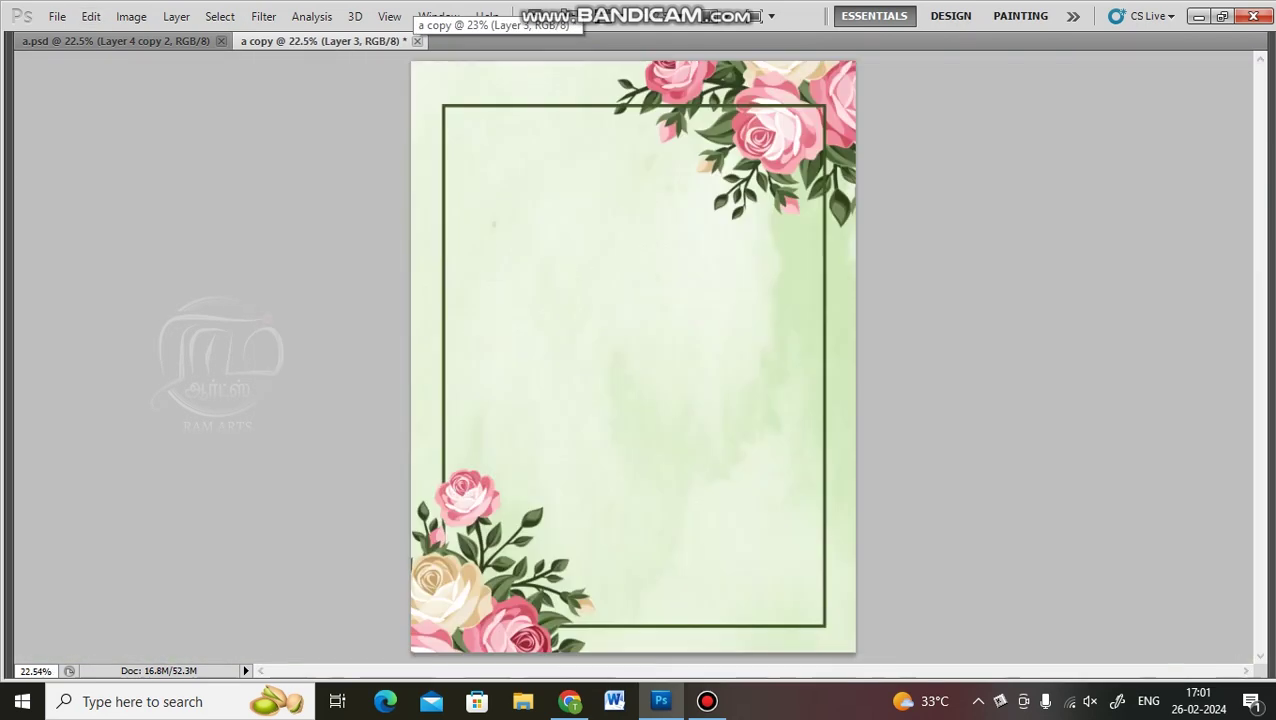
{"action": "key", "text": "ctrl+z"}
{"action": "key", "text": "ctrl+z"}
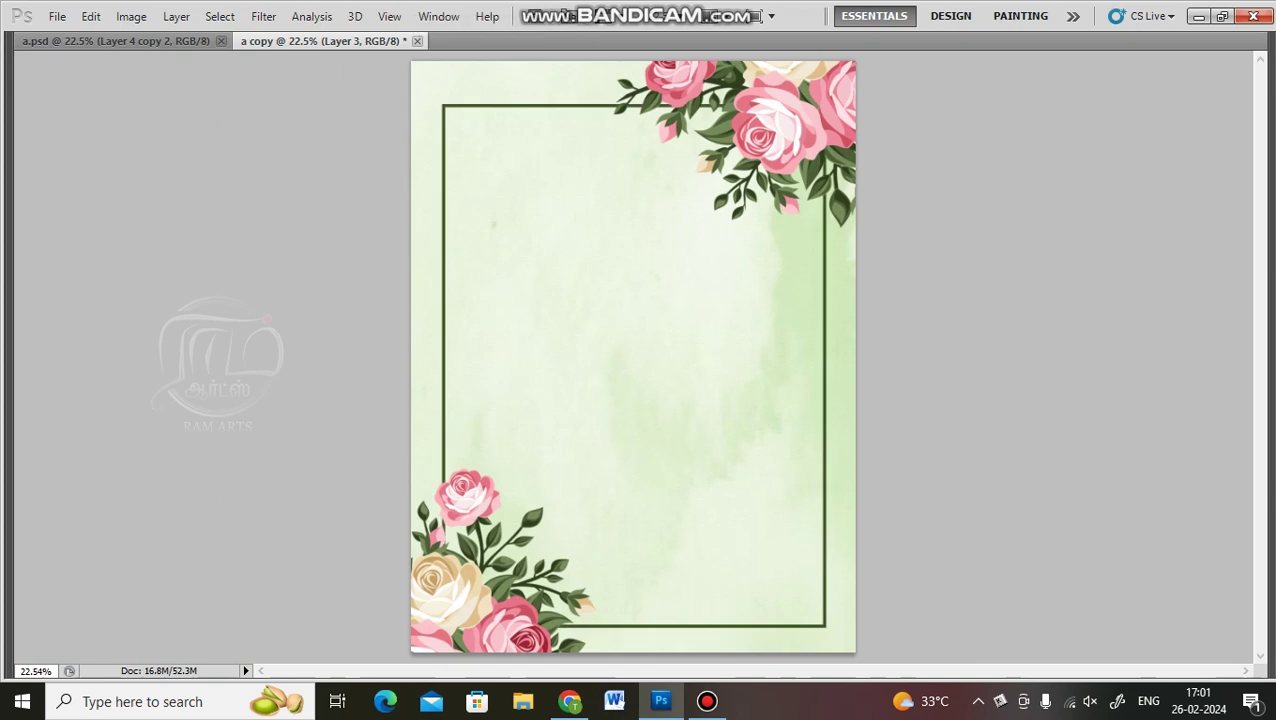
{"action": "scroll", "coordinate": [452, 96], "scroll_direction": "up", "scroll_amount": 5}
{"action": "scroll", "coordinate": [452, 96], "scroll_direction": "up", "scroll_amount": 1}
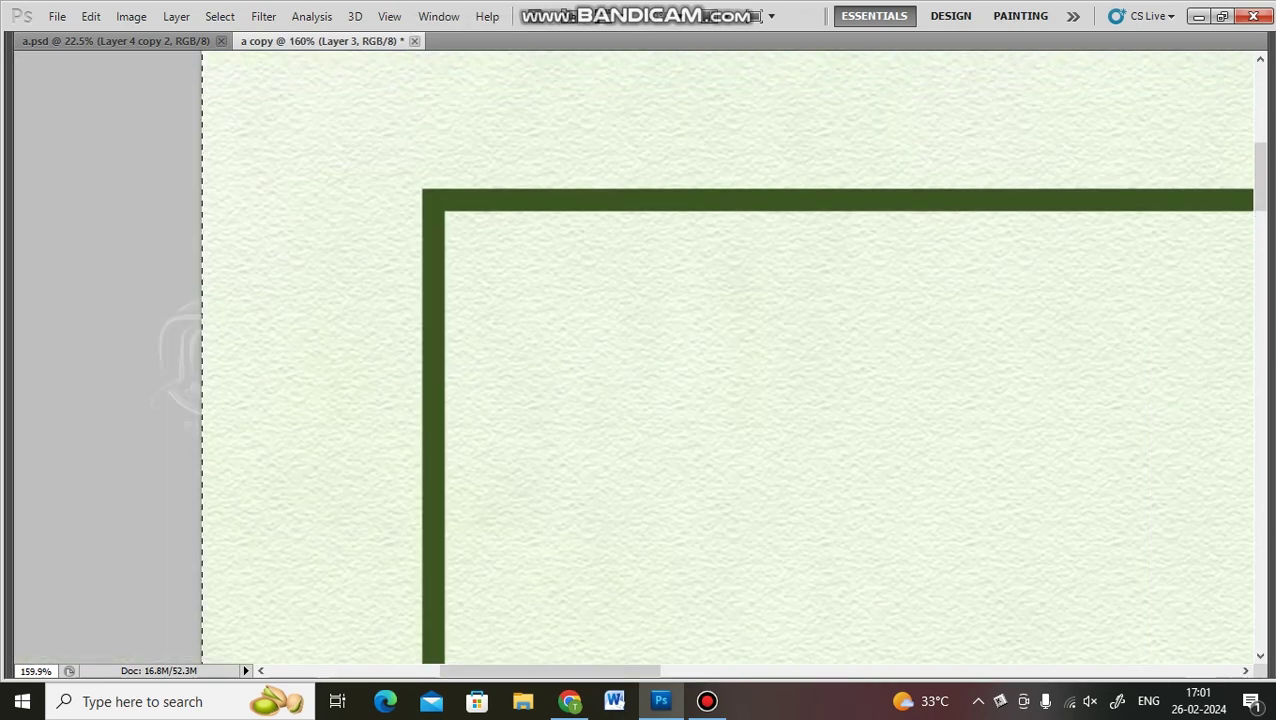
{"action": "key", "text": "Tab"}
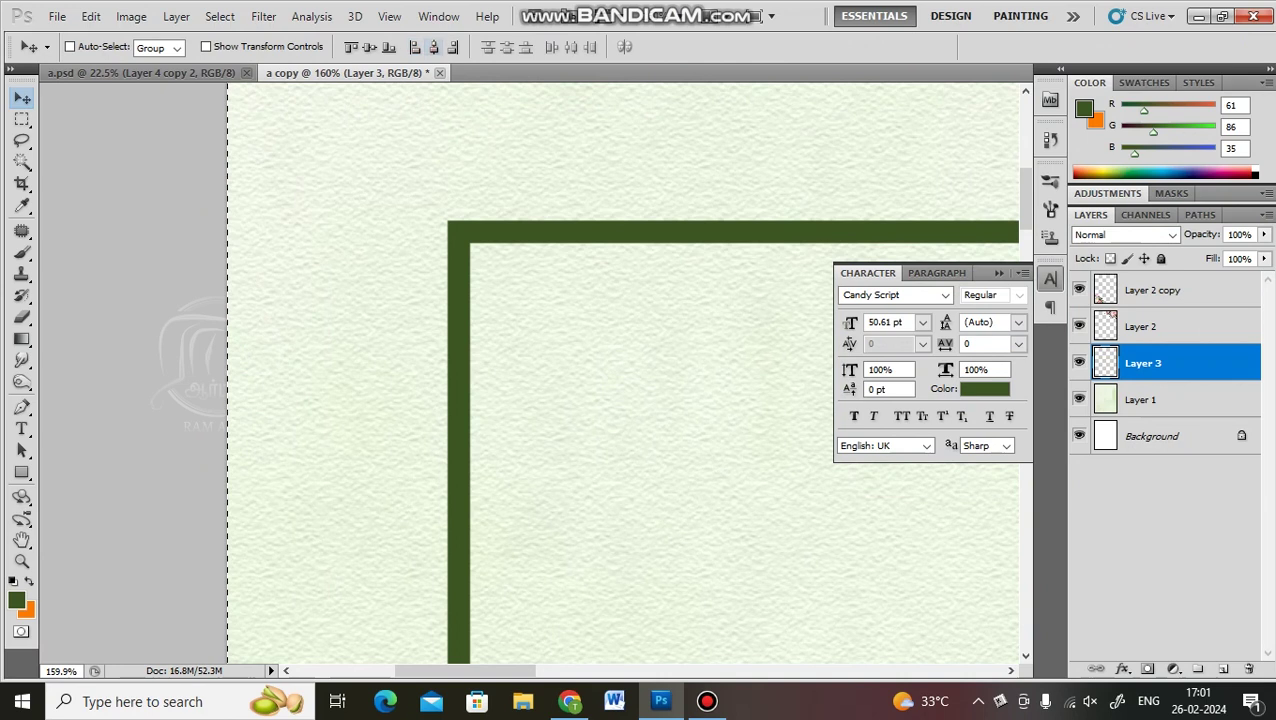
{"action": "key", "text": "Tab"}
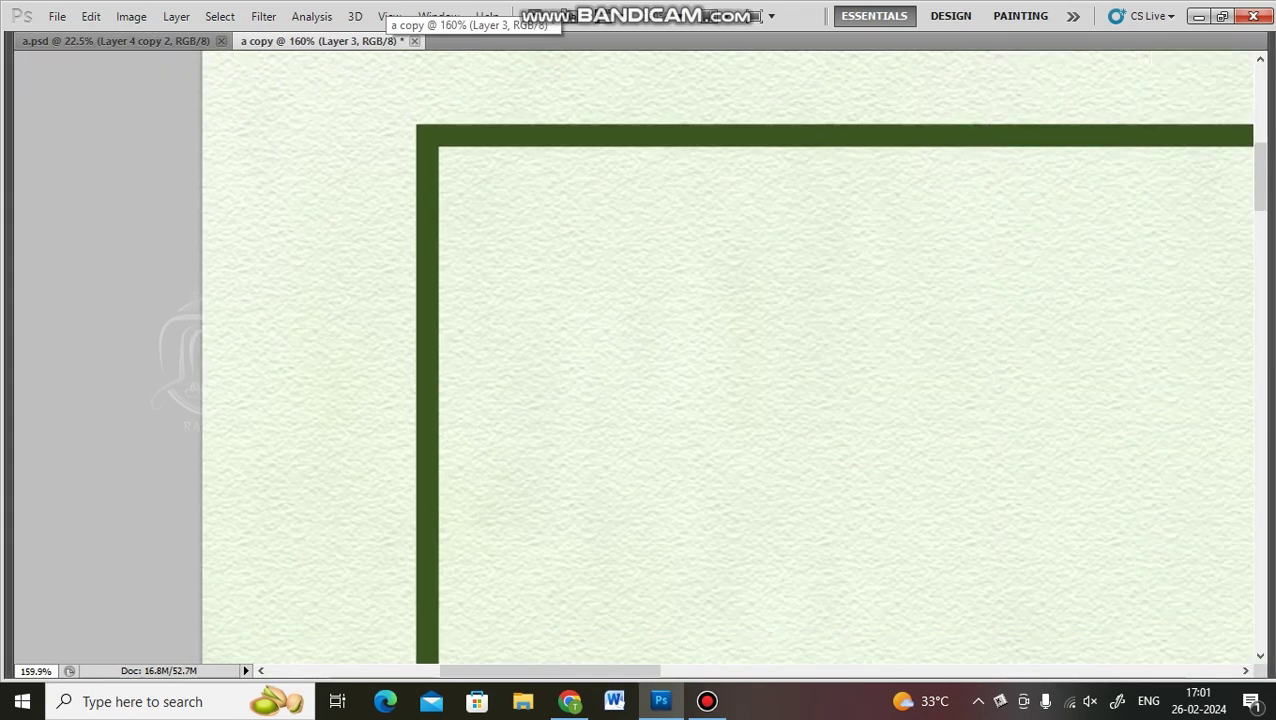
{"action": "left_click", "coordinate": [465, 179]}
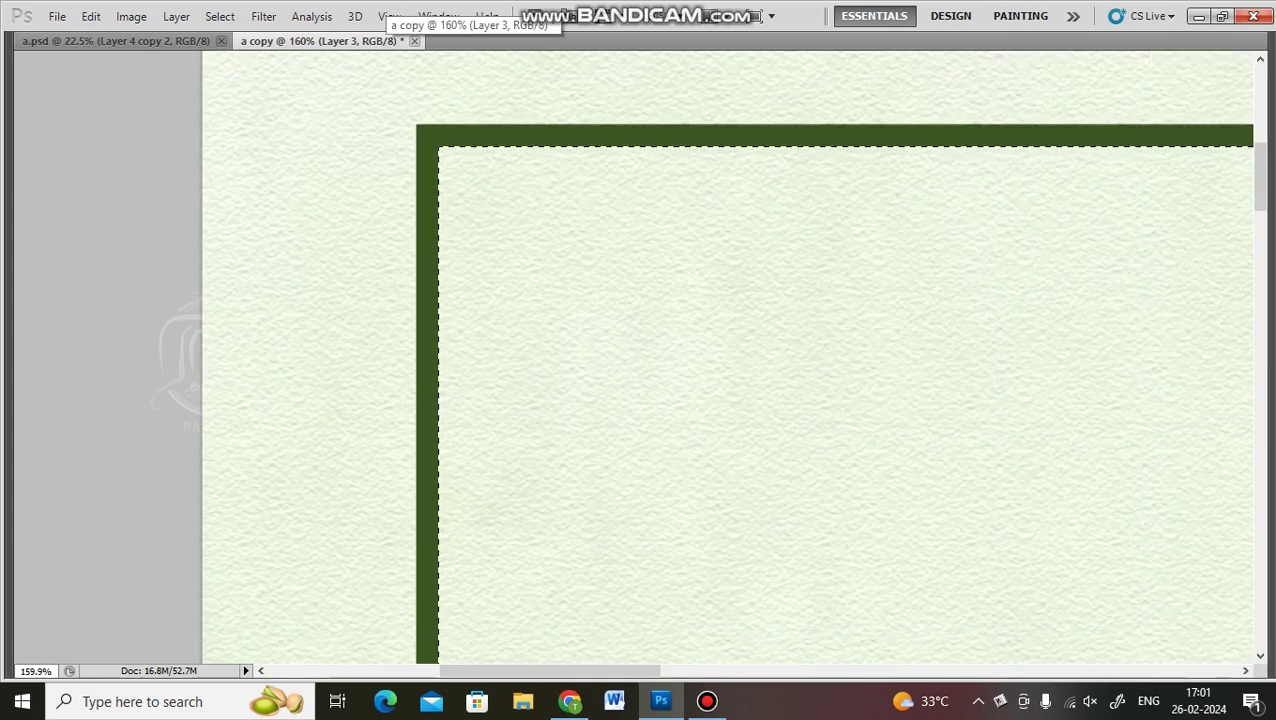
{"action": "right_click", "coordinate": [465, 179]}
{"action": "left_click", "coordinate": [540, 413]}
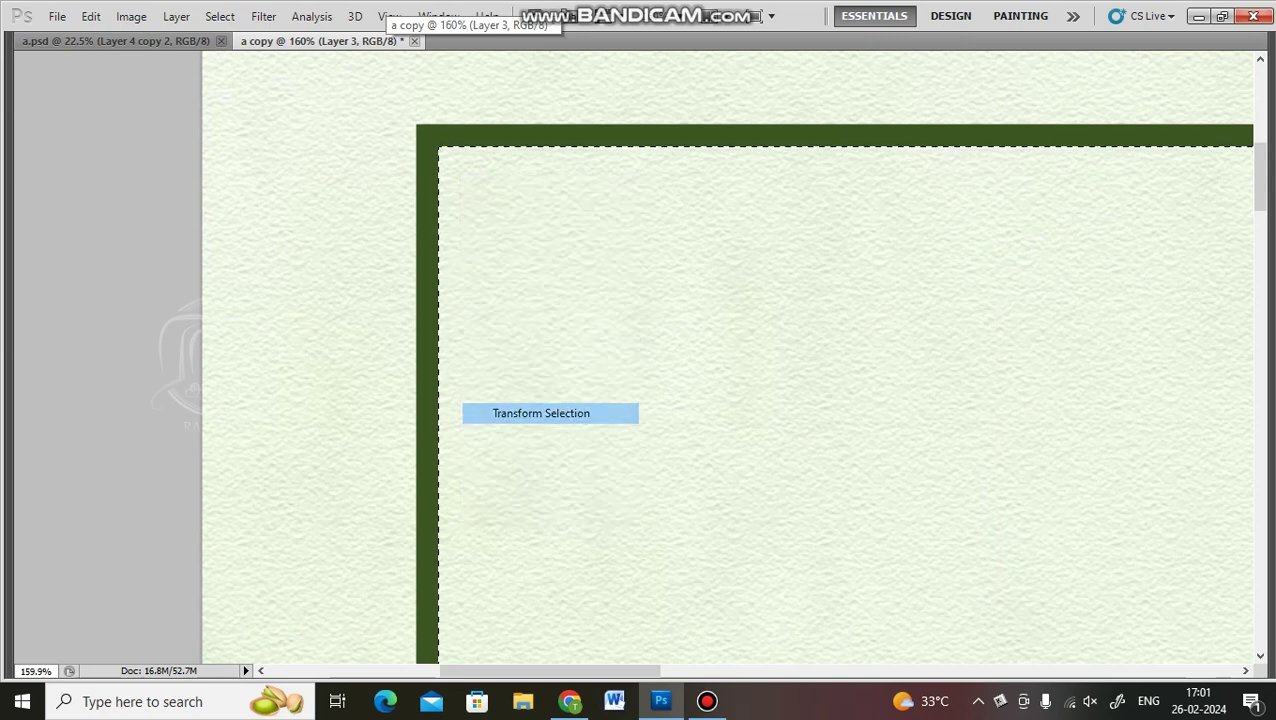
{"action": "left_click_drag", "start_coordinate": [448, 146], "coordinate": [451, 157]}
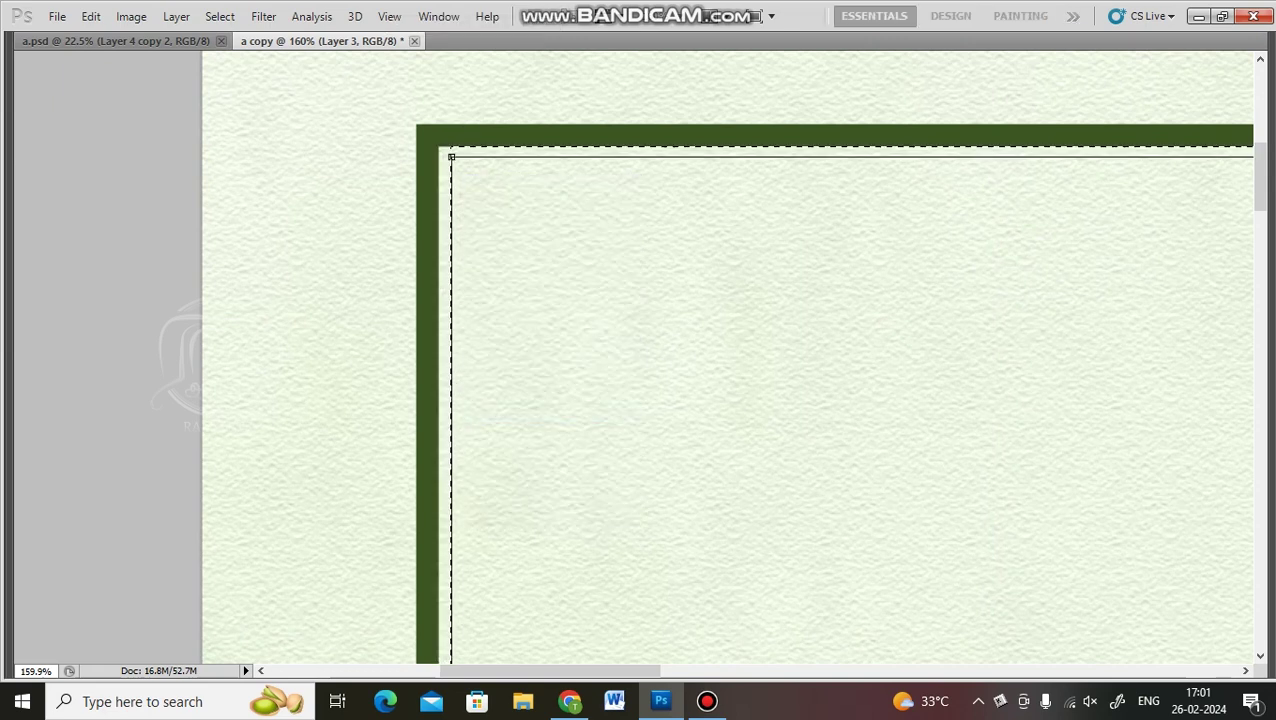
{"action": "key", "text": "Return"}
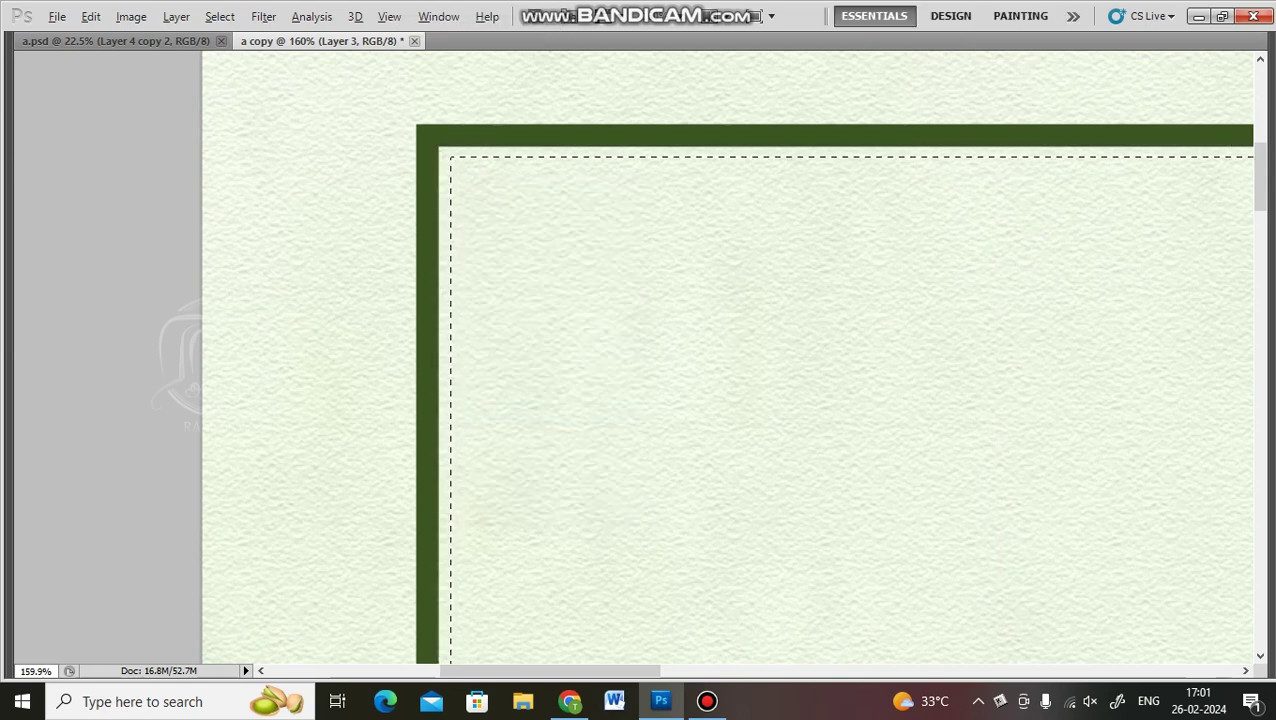
Step: Stroke the shrunken selection with a 7 px inner line, then deselect and fit the page
{"action": "key", "text": "alt+e"}
{"action": "key", "text": "s"}
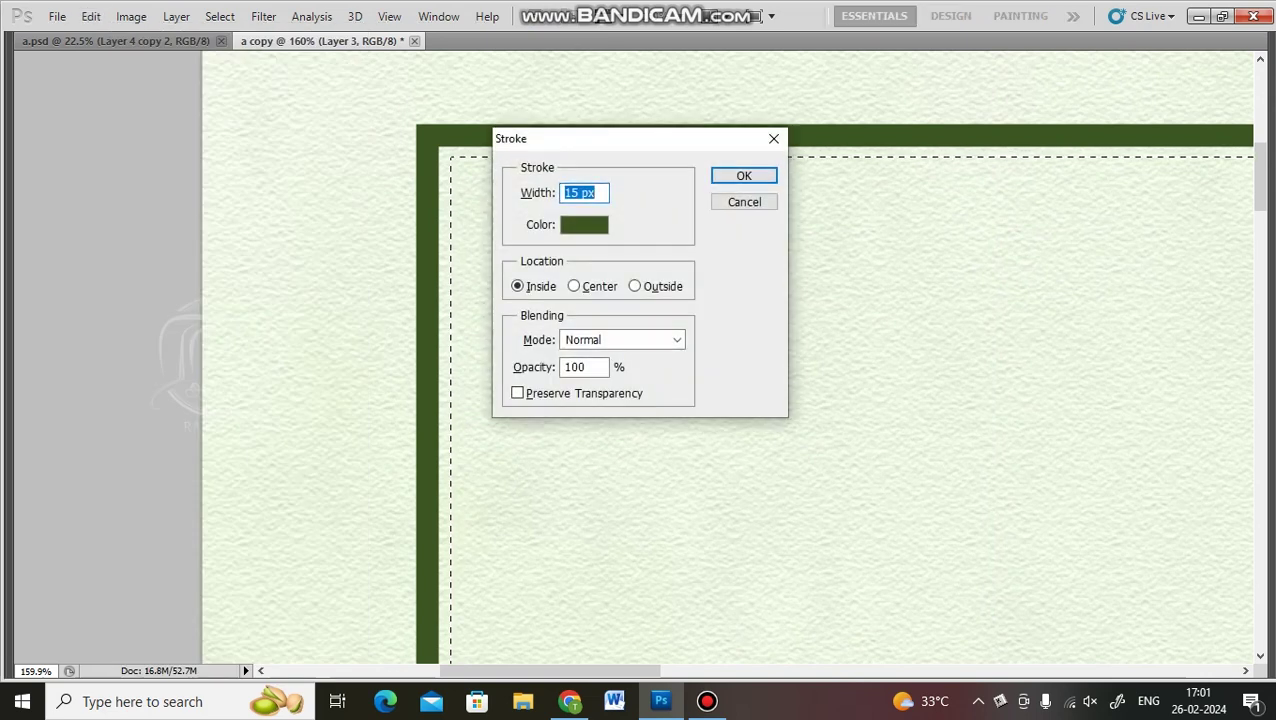
{"action": "type", "text": "7"}
{"action": "key", "text": "Return"}
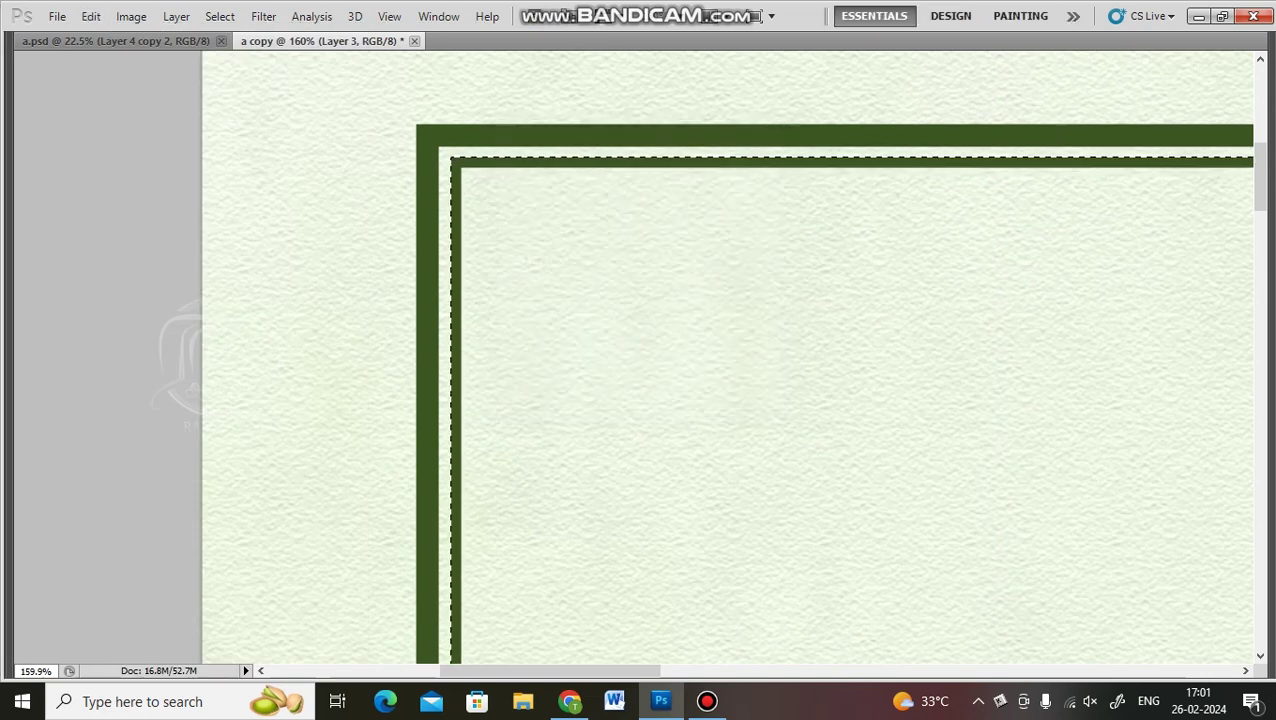
{"action": "key", "text": "ctrl+d"}
{"action": "key", "text": "ctrl+0"}
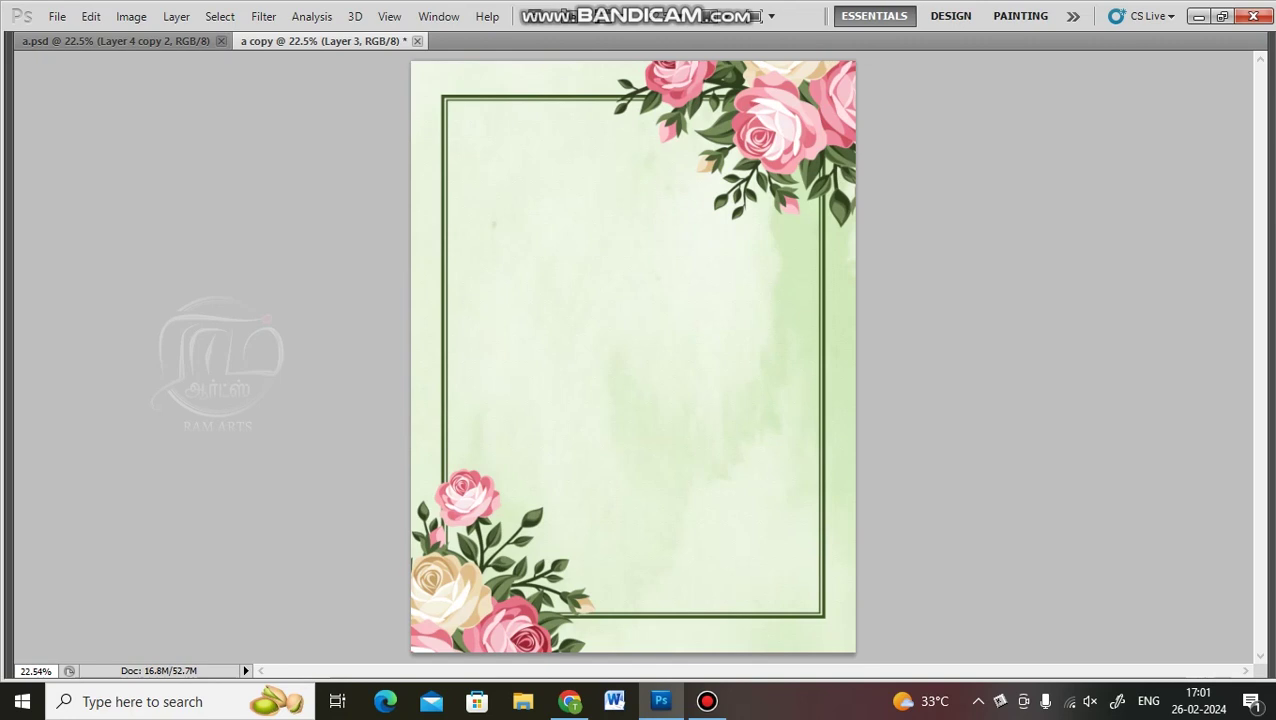
{"action": "key", "text": "ctrl+z"}
{"action": "key", "text": "ctrl+z"}
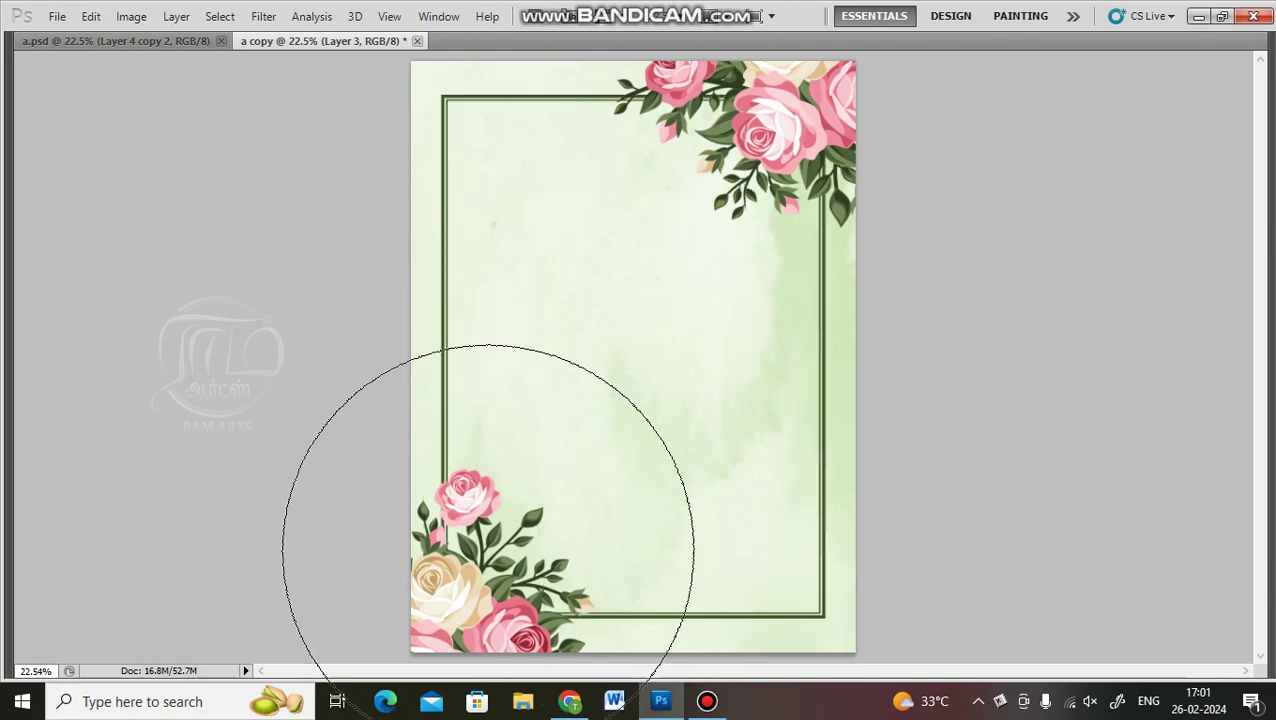
Step: Erase the double frame lines near both rose corners with a smaller eraser, then show Open
{"action": "key", "text": "bracketleft"}
{"action": "key", "text": "bracketleft"}
{"action": "key", "text": "bracketleft"}
{"action": "left_click", "coordinate": [449, 575]}
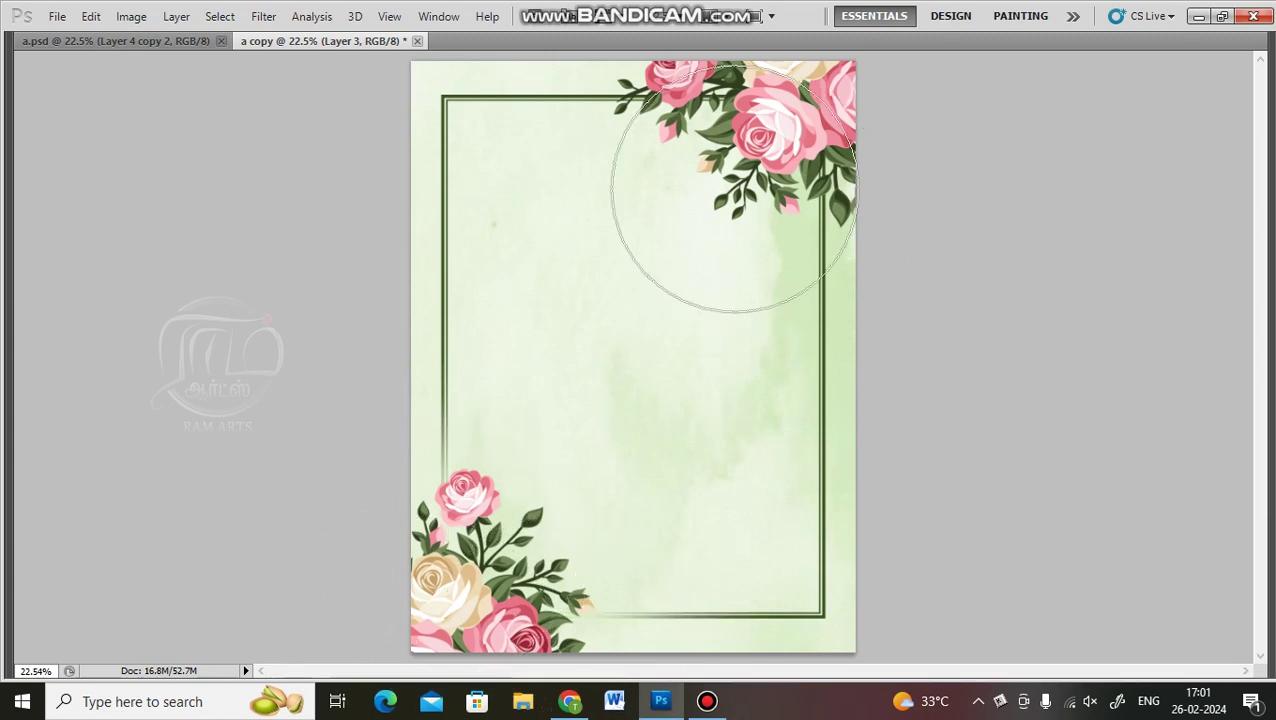
{"action": "left_click_drag", "start_coordinate": [850, 40], "coordinate": [877, 228]}
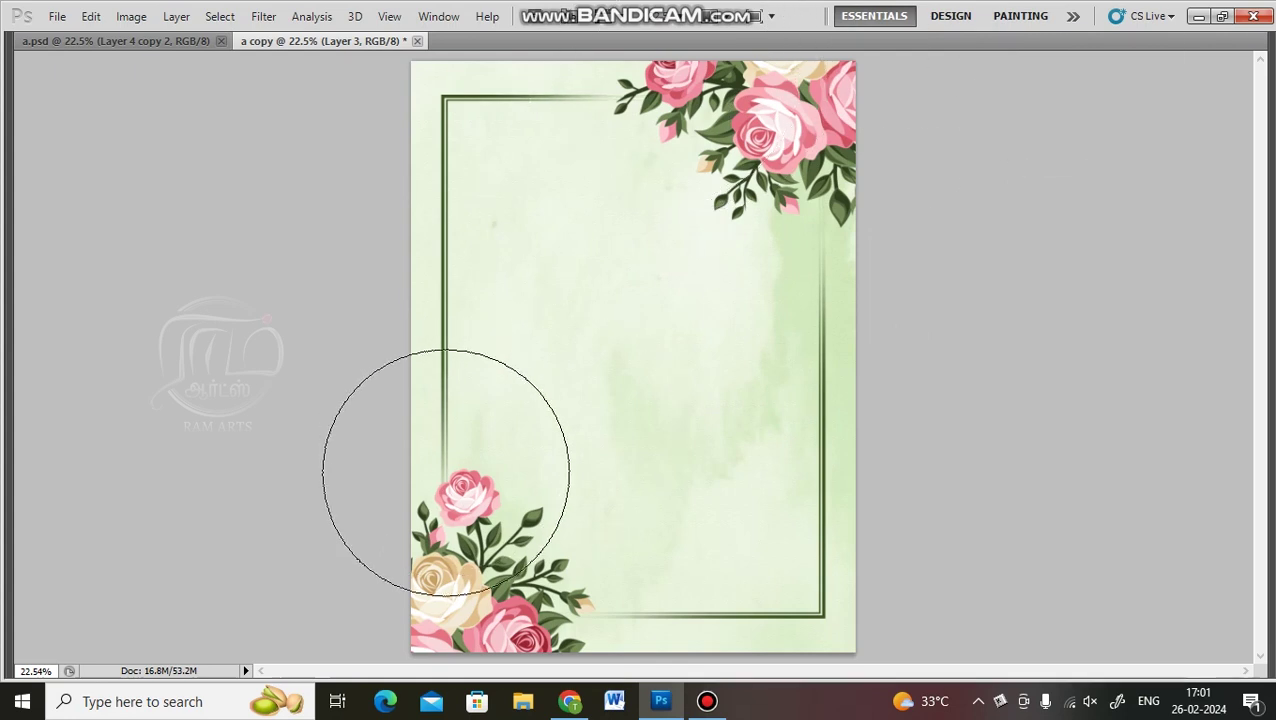
{"action": "left_click_drag", "start_coordinate": [198, 597], "coordinate": [908, 122]}
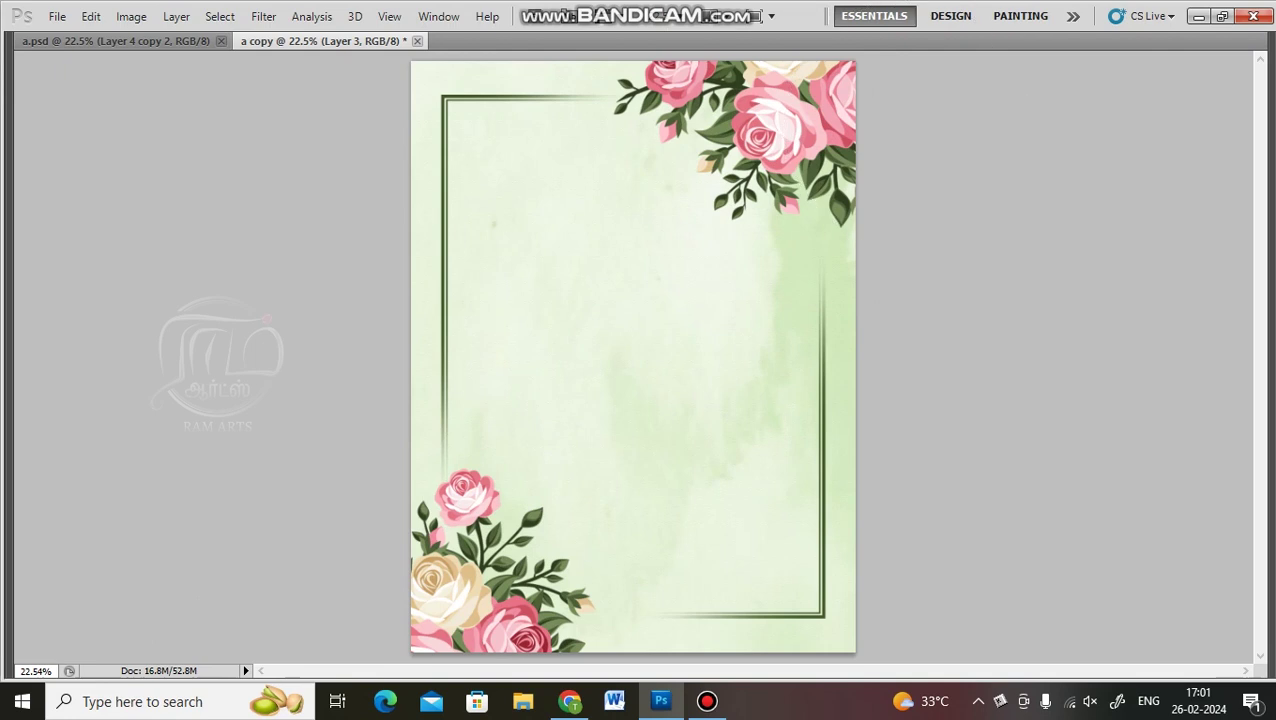
{"action": "key", "text": "ctrl+o"}
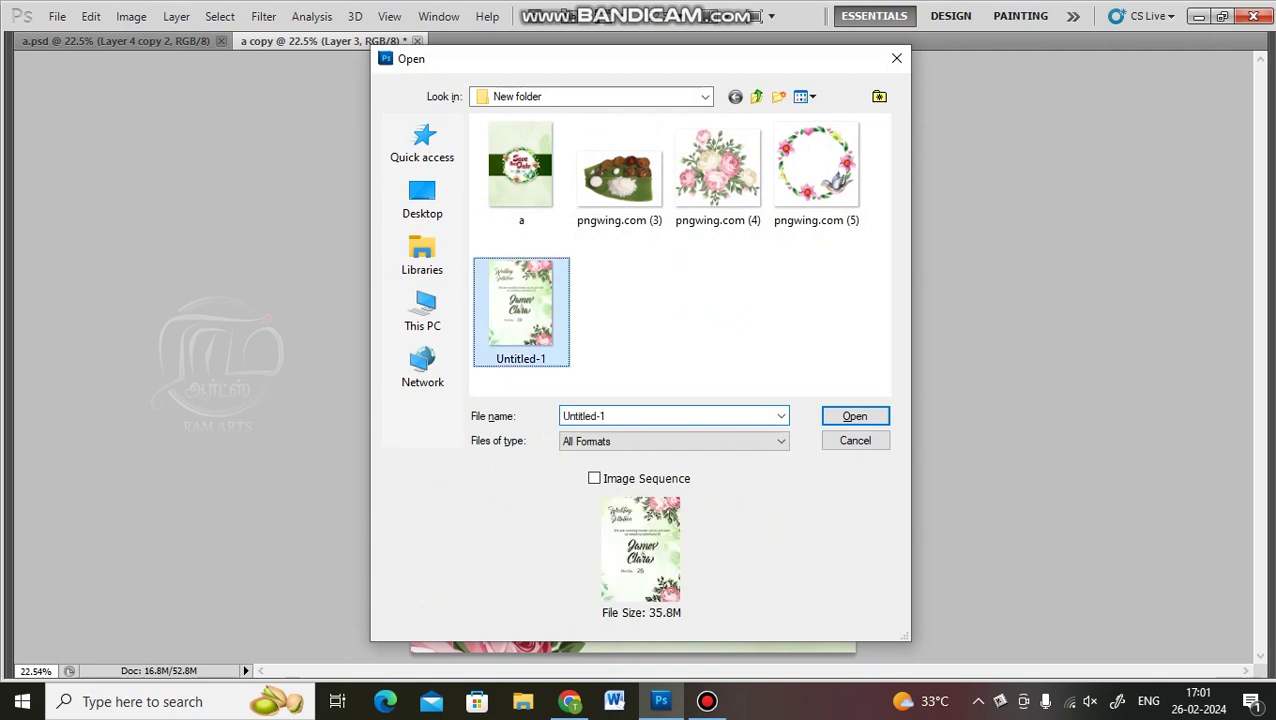
Step: Open Untitled-1 and pick out the Clara text layer among the name lettering
{"action": "double_click", "coordinate": [520, 303]}
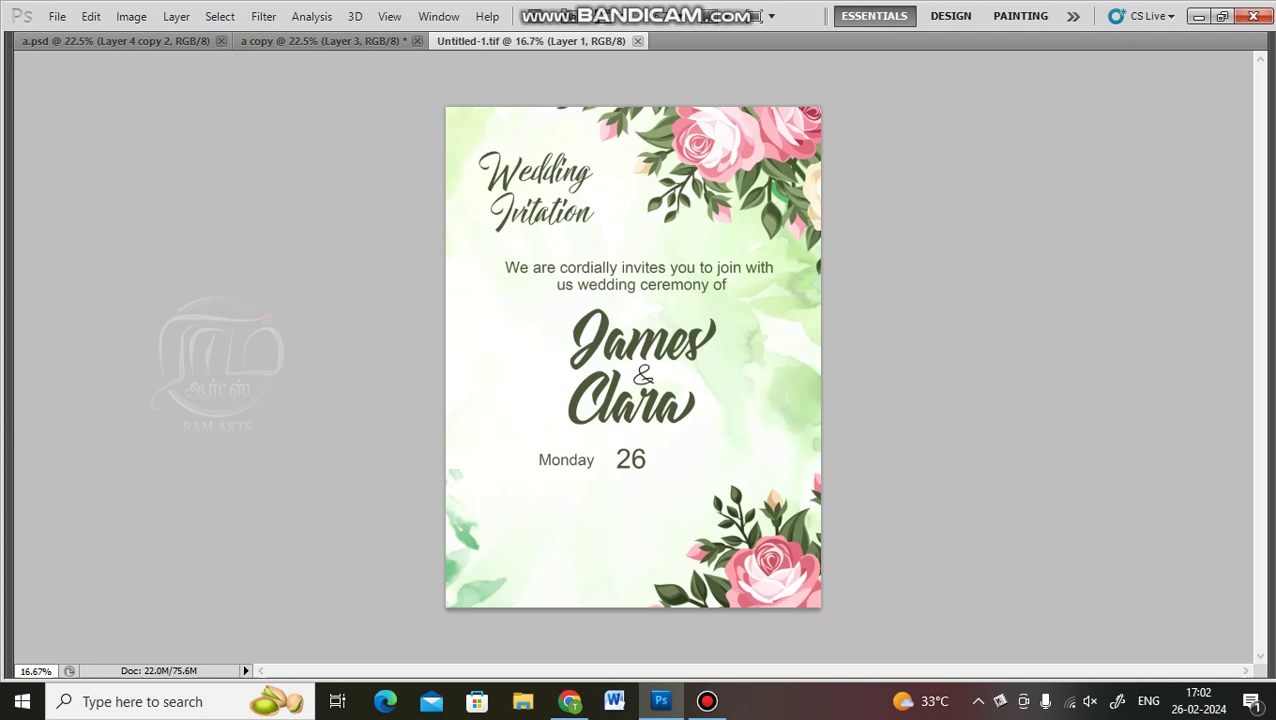
{"action": "left_click", "coordinate": [670, 345]}
{"action": "key", "text": "Escape"}
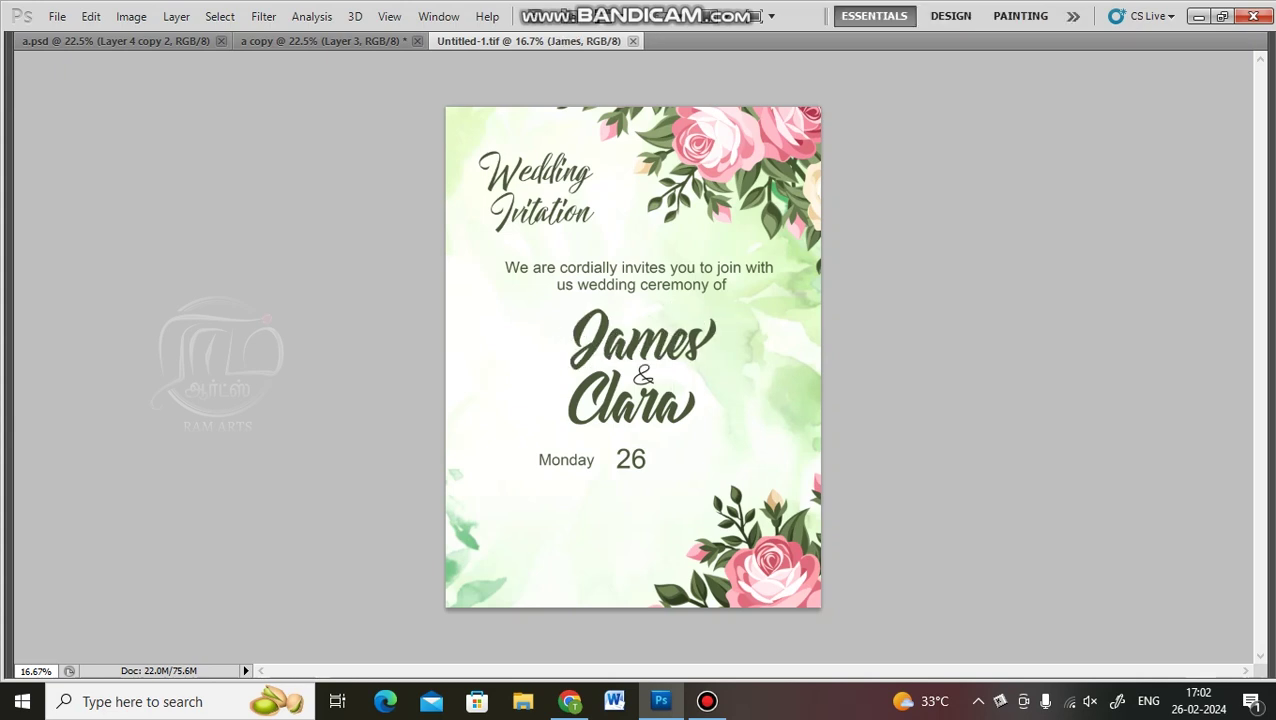
{"action": "left_click_drag", "start_coordinate": [573, 352], "coordinate": [680, 352]}
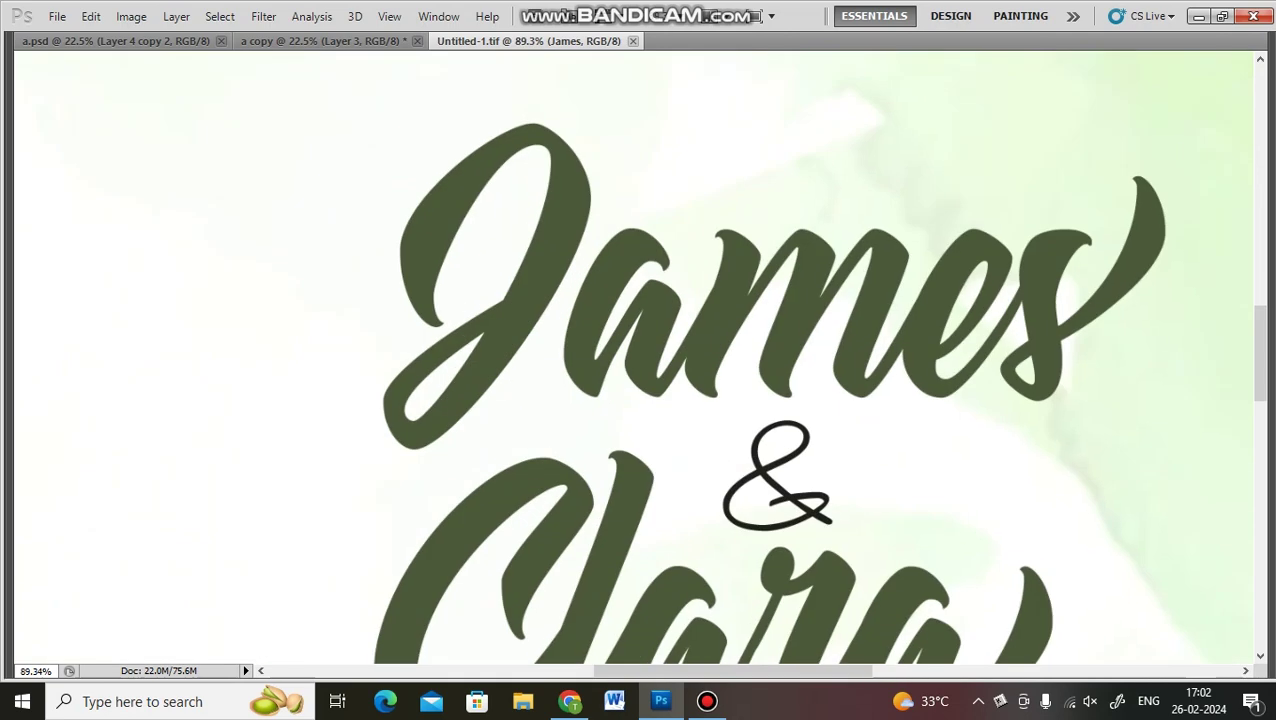
{"action": "right_click", "coordinate": [750, 478]}
{"action": "left_click", "coordinate": [790, 504]}
{"action": "scroll", "coordinate": [790, 500], "scroll_direction": "down", "scroll_amount": 2}
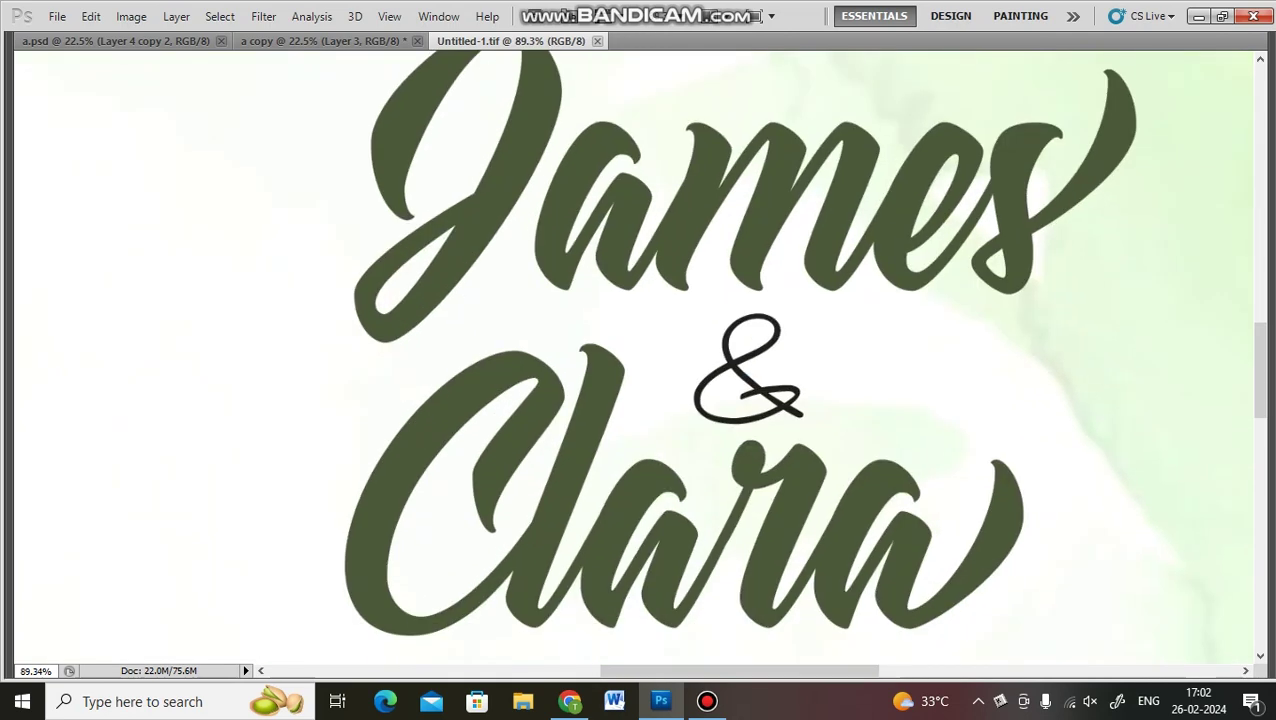
{"action": "right_click", "coordinate": [806, 505]}
{"action": "left_click", "coordinate": [820, 515]}
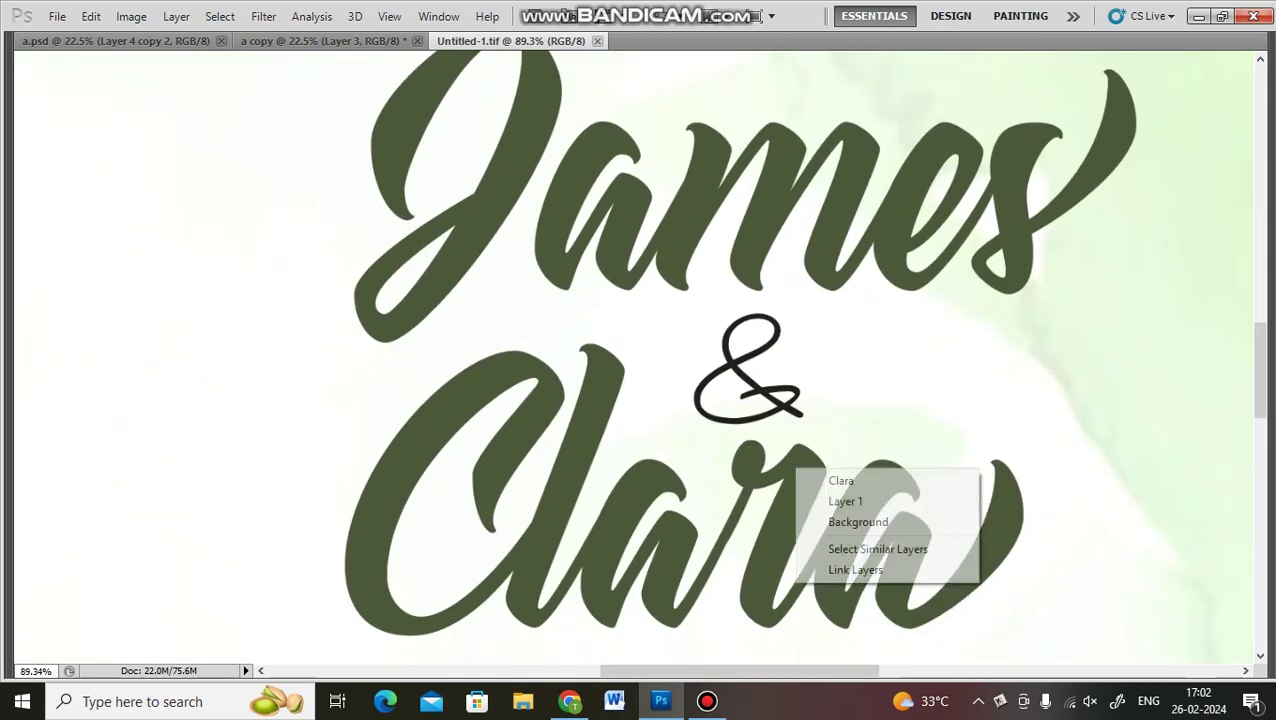
{"action": "left_click_drag", "start_coordinate": [820, 515], "coordinate": [816, 427]}
{"action": "key", "text": "ctrl+z"}
Step: Select the James lettering layer and drag the names into the 'a copy' document
{"action": "right_click", "coordinate": [742, 378]}
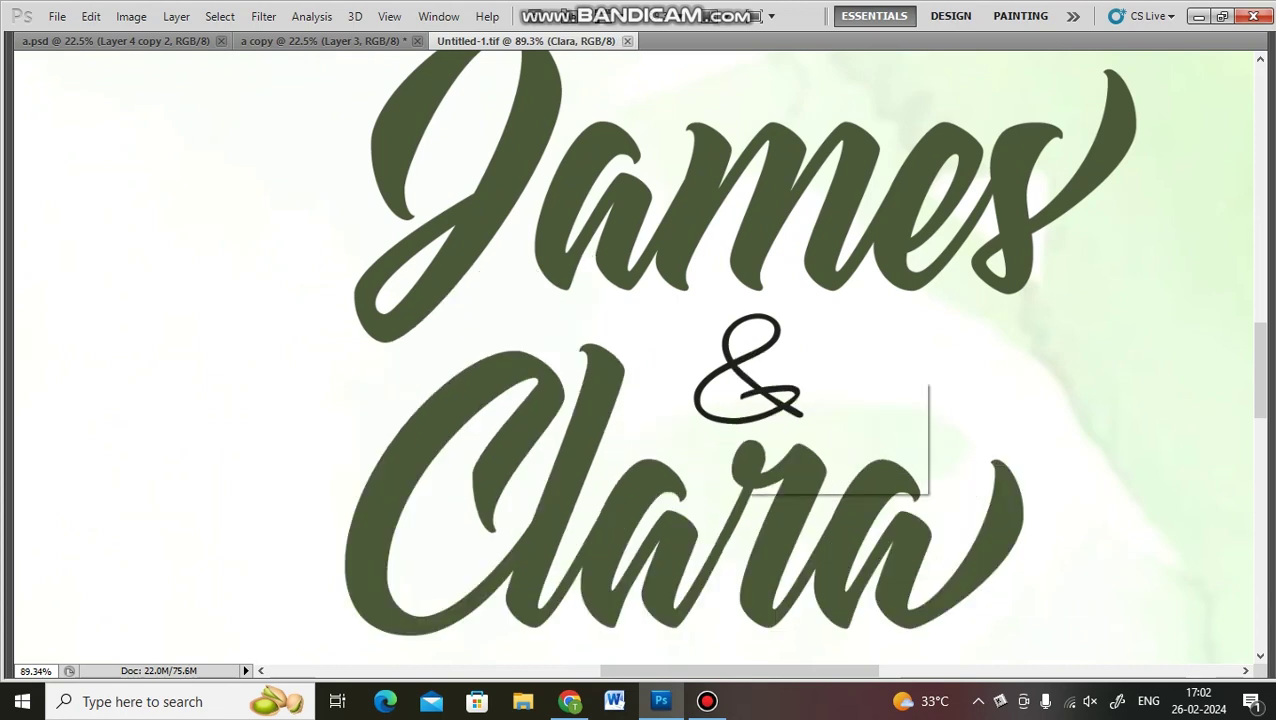
{"action": "left_click", "coordinate": [800, 391]}
{"action": "right_click", "coordinate": [765, 262]}
{"action": "left_click", "coordinate": [790, 272]}
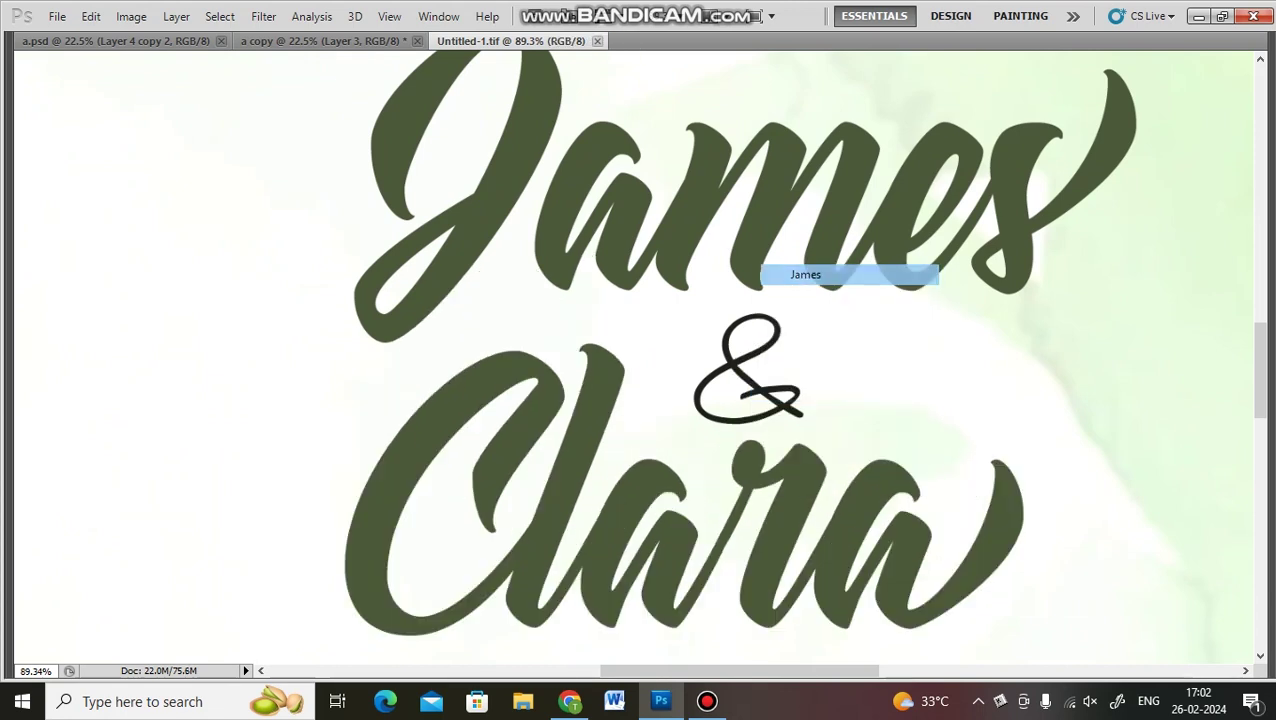
{"action": "left_click_drag", "start_coordinate": [790, 272], "coordinate": [910, 343]}
{"action": "key", "text": "ctrl+z"}
{"action": "mouse_move", "coordinate": [703, 282]}
{"action": "left_mouse_down"}
{"action": "mouse_move", "coordinate": [323, 40]}
{"action": "mouse_move", "coordinate": [630, 360]}
{"action": "left_mouse_up"}
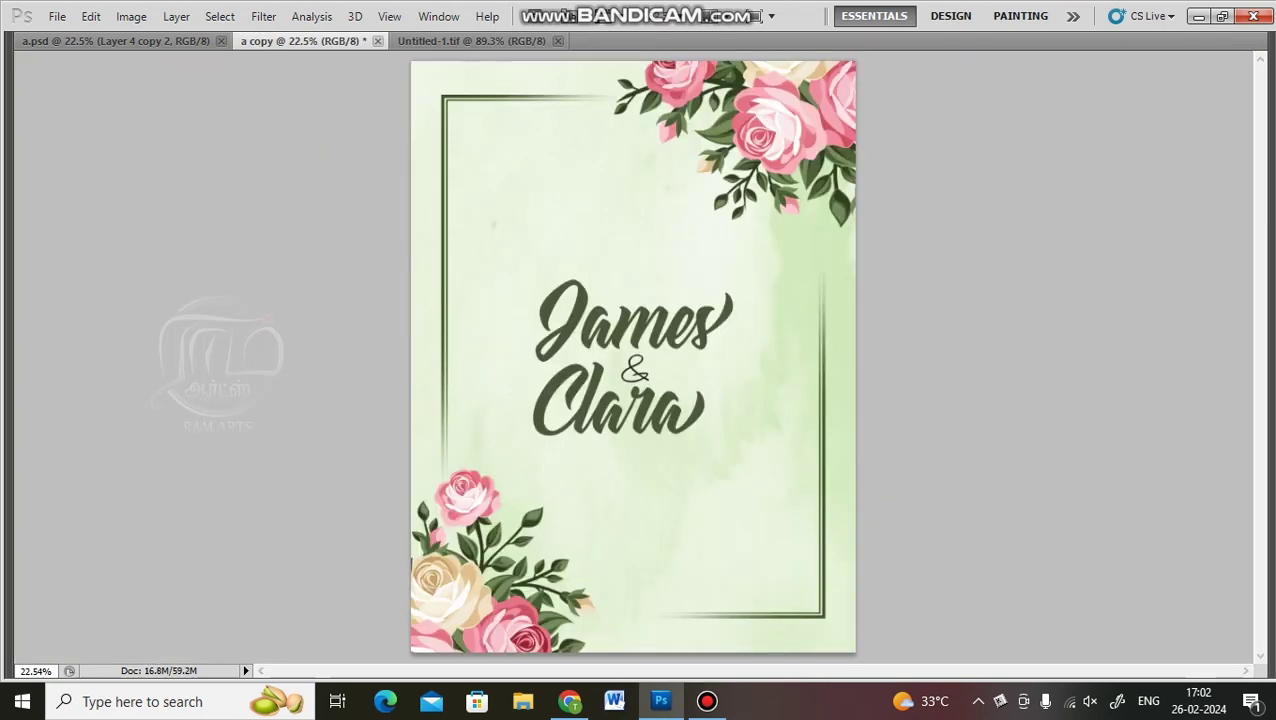
Step: Check the names up close on 'a copy', select Clara, then switch to Untitled-1.tif
{"action": "key", "text": "ctrl+plus"}
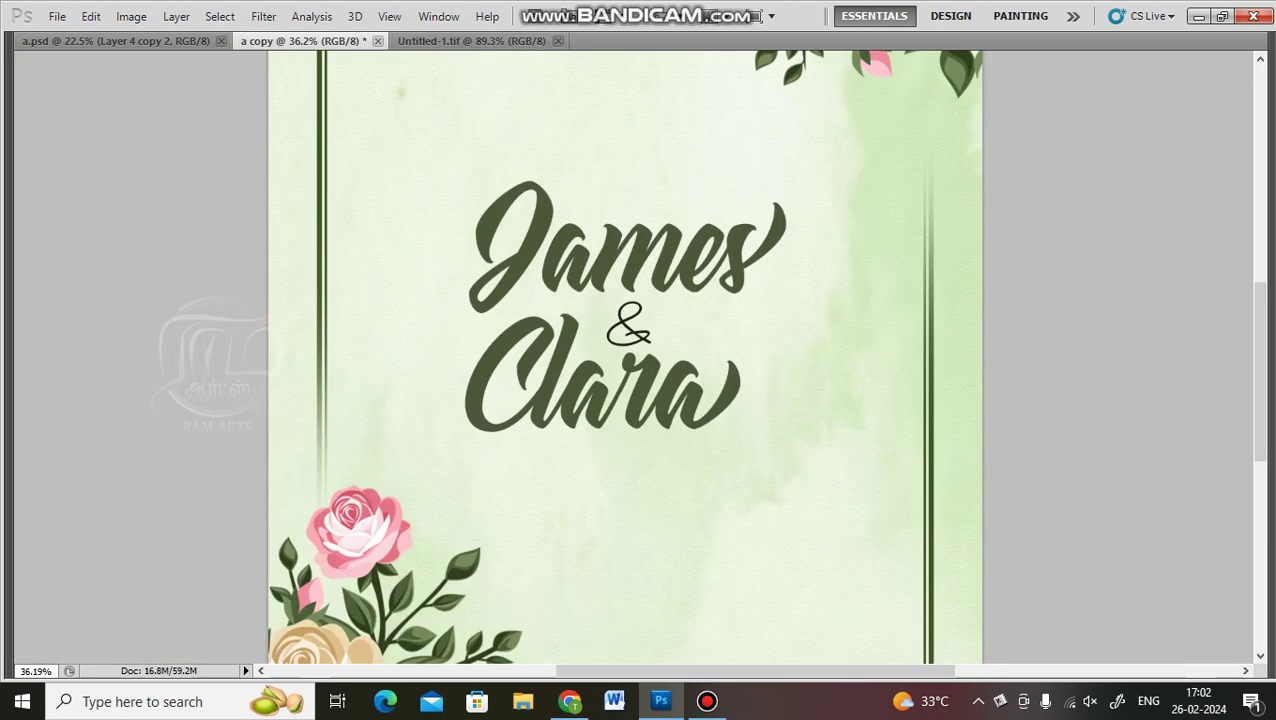
{"action": "right_click", "coordinate": [646, 376]}
{"action": "left_click", "coordinate": [700, 386]}
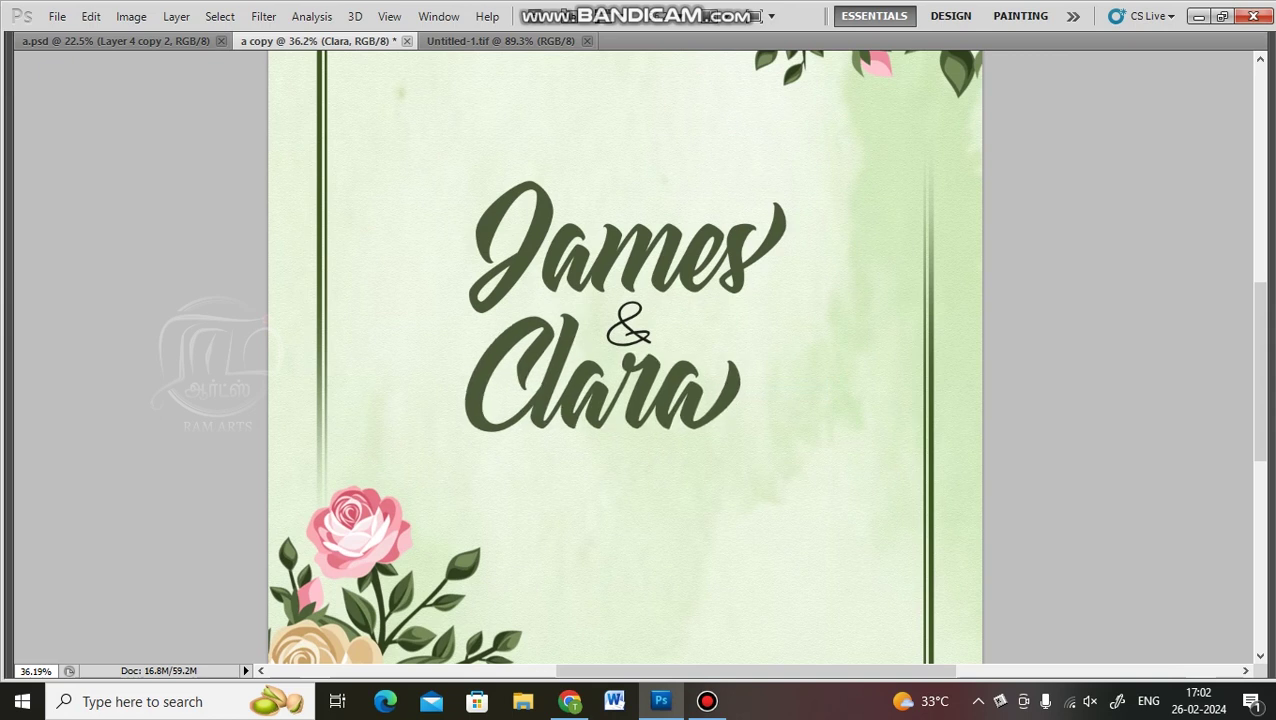
{"action": "key", "text": "ctrl+0"}
{"action": "left_click_drag", "start_coordinate": [441, 177], "coordinate": [507, 228]}
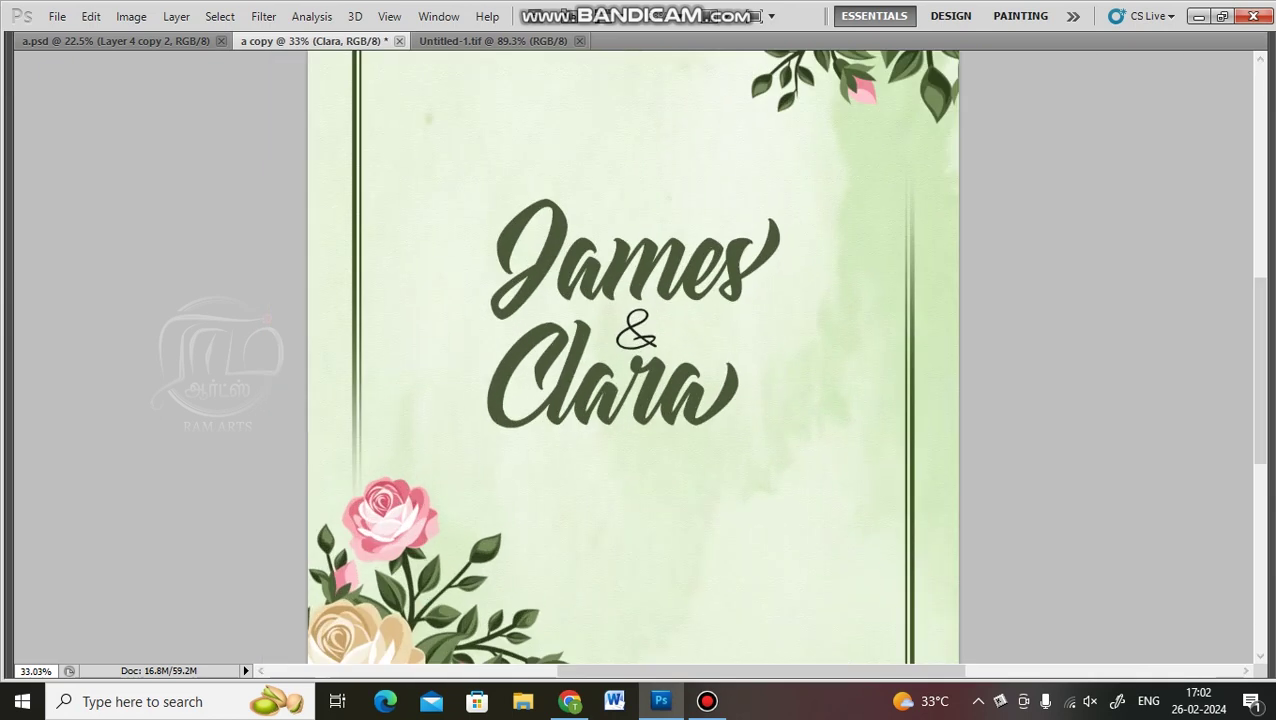
{"action": "key", "text": "ctrl+0"}
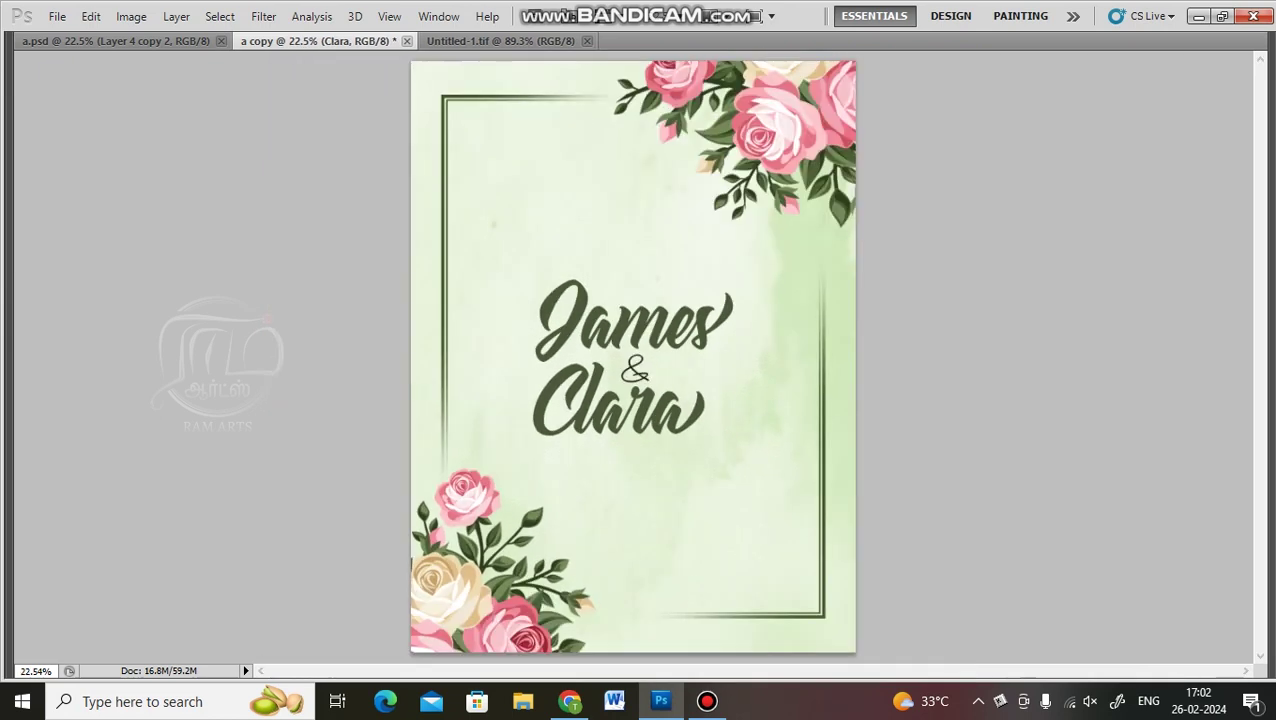
{"action": "left_click", "coordinate": [490, 40]}
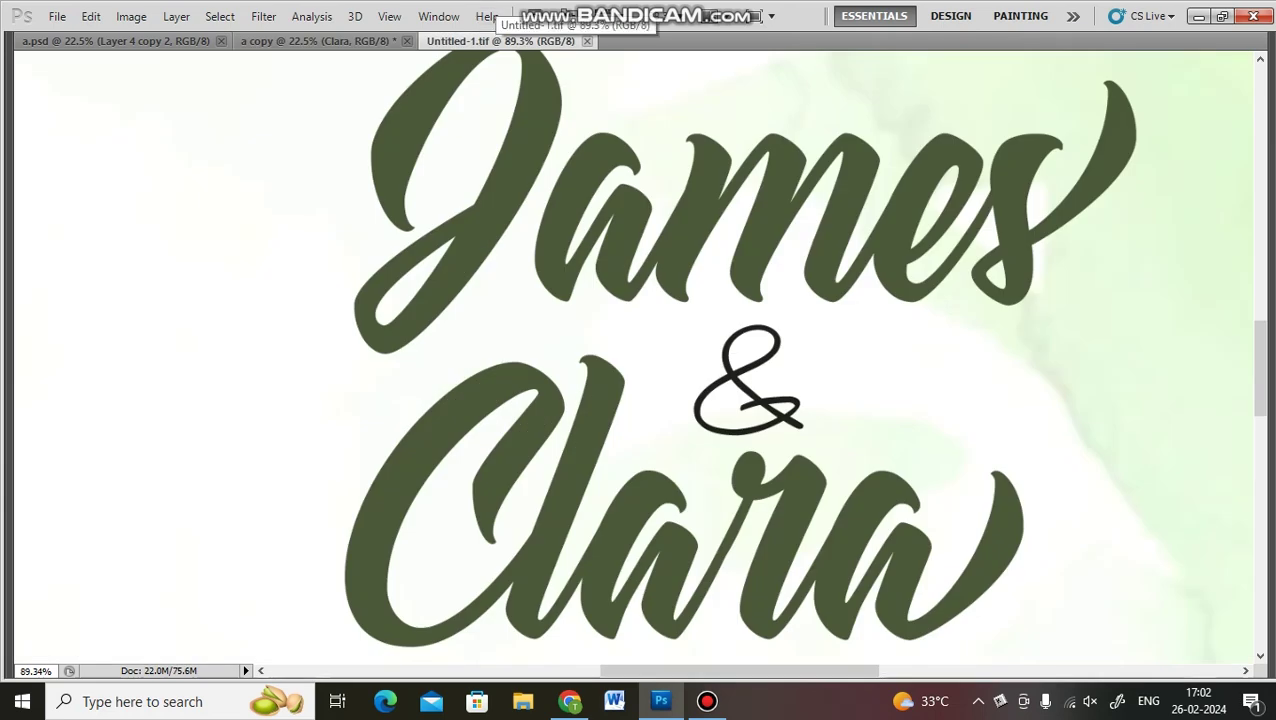
Step: Copy the cordially-invites greeting from Untitled-1 and paste it near the top of 'a copy'
{"action": "key", "text": "ctrl+0"}
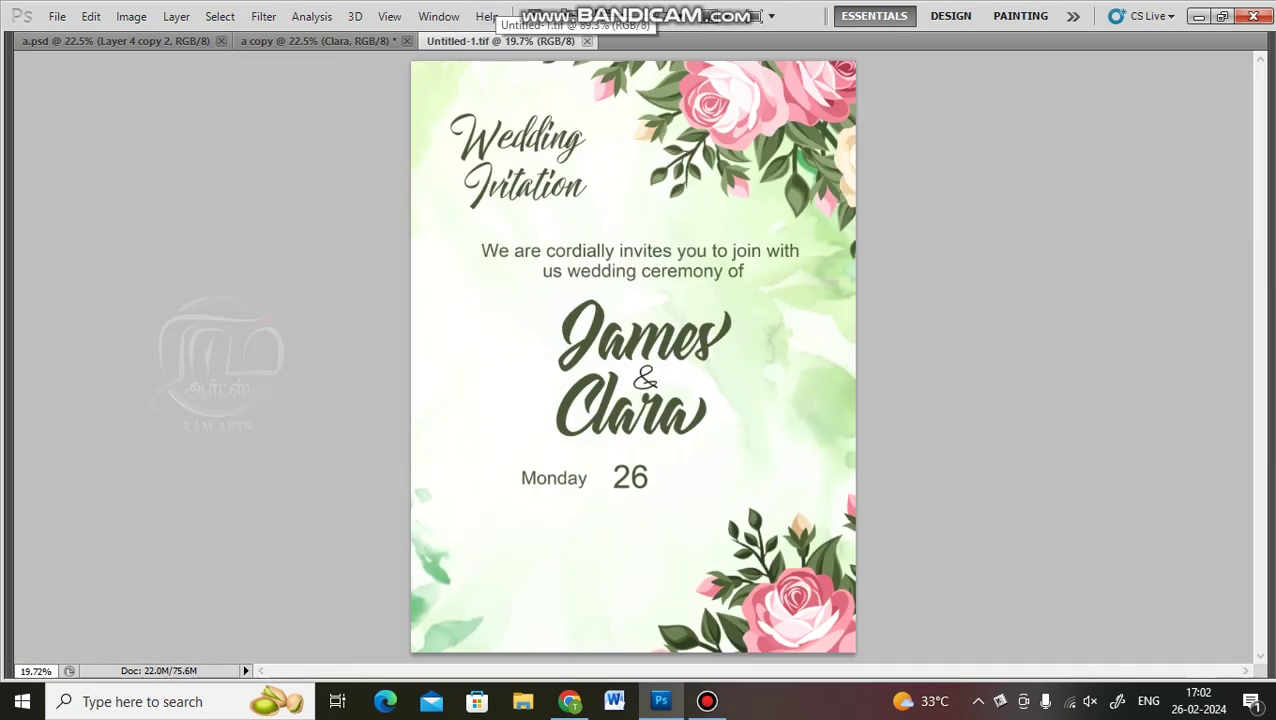
{"action": "left_click", "coordinate": [590, 250]}
{"action": "key", "text": "ctrl+a"}
{"action": "key", "text": "ctrl+c"}
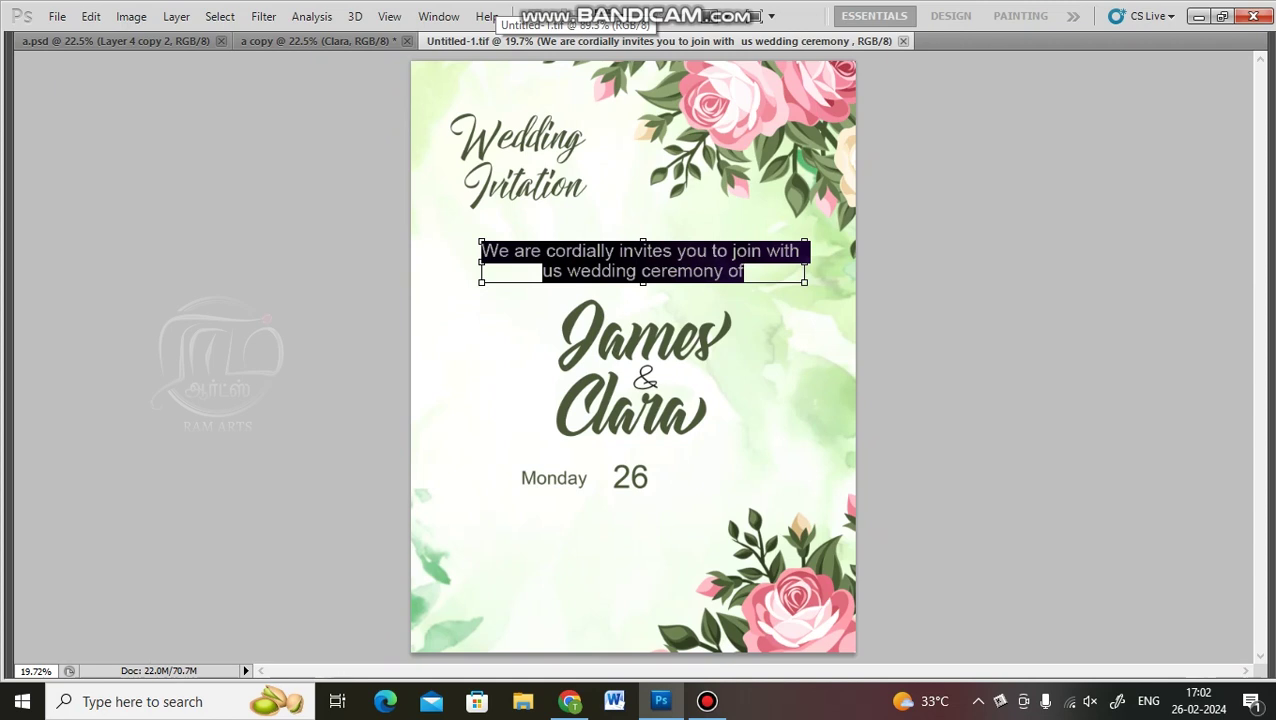
{"action": "left_click", "coordinate": [318, 40]}
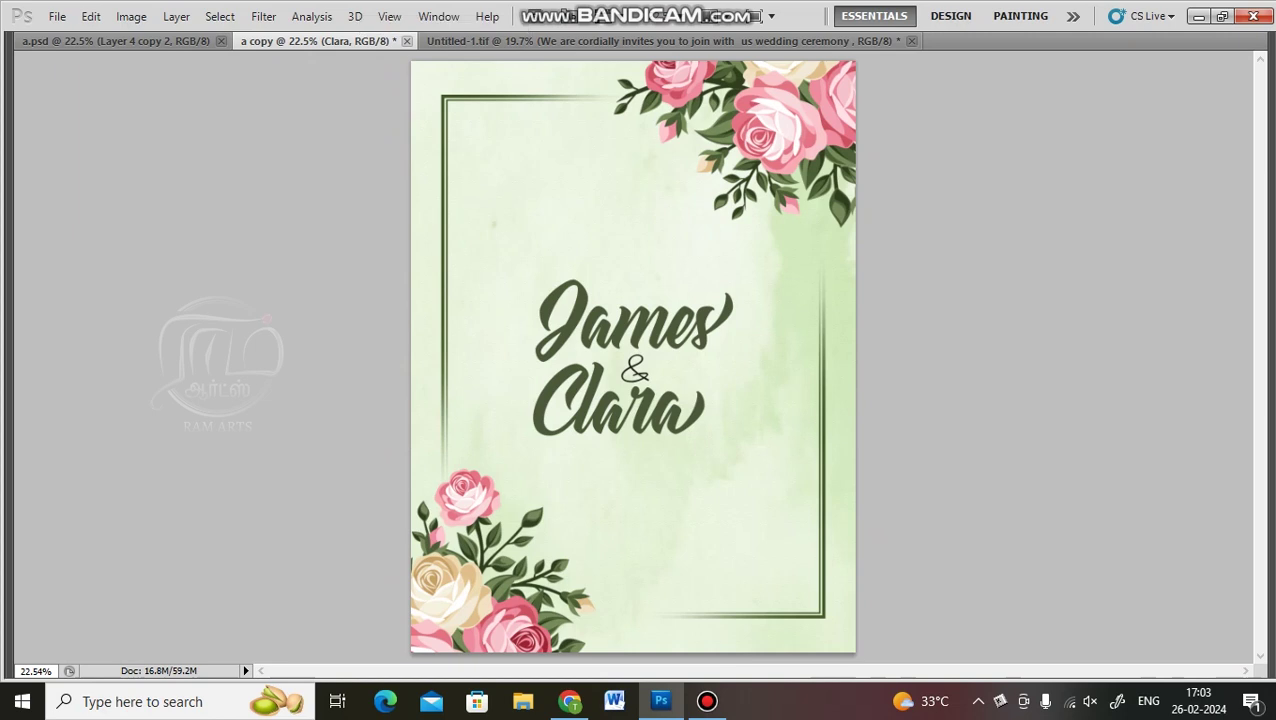
{"action": "left_click", "coordinate": [590, 218]}
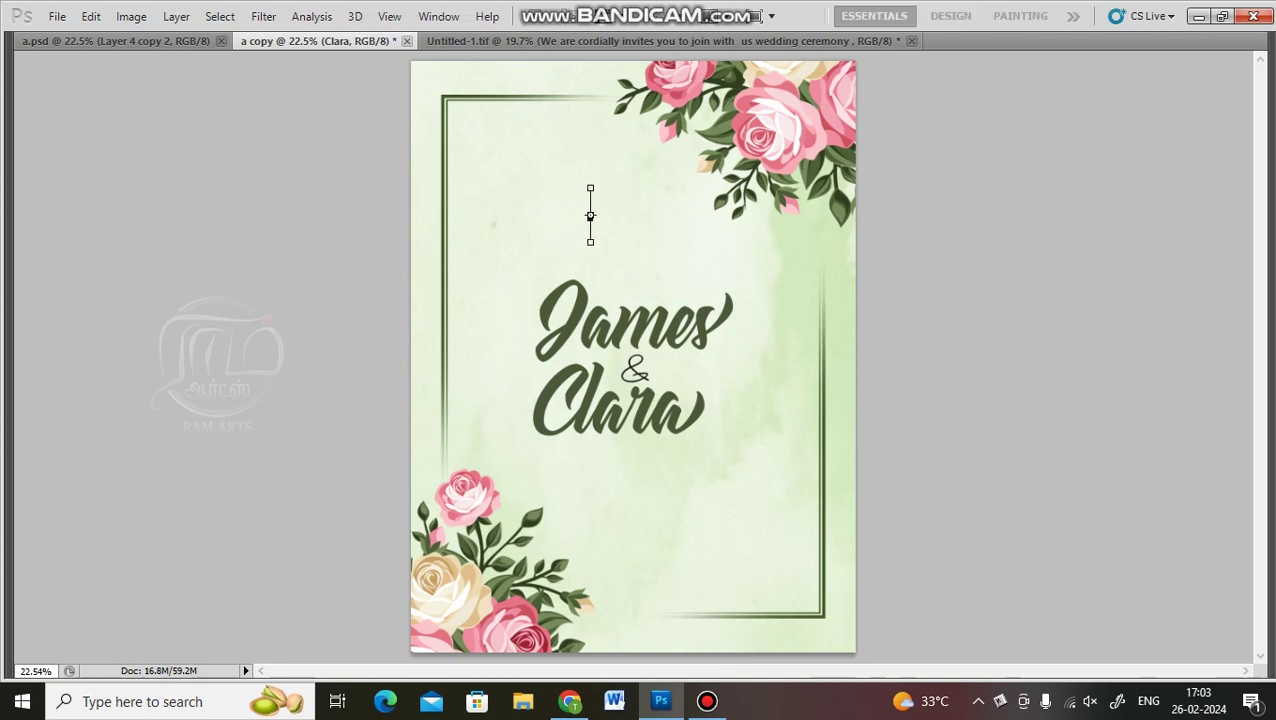
{"action": "key", "text": "ctrl+v"}
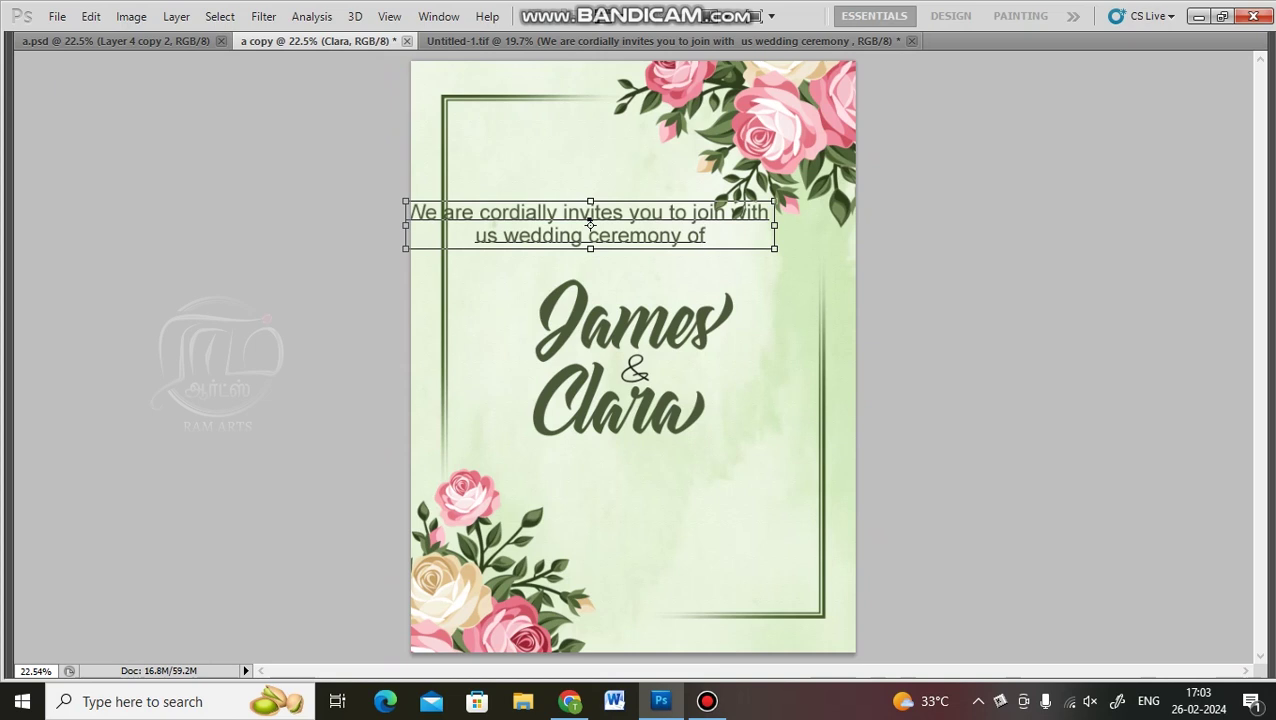
Step: Commit the pasted greeting, move it just above James and scale it down
{"action": "key", "text": "ctrl+a"}
{"action": "key", "text": "ctrl+Return"}
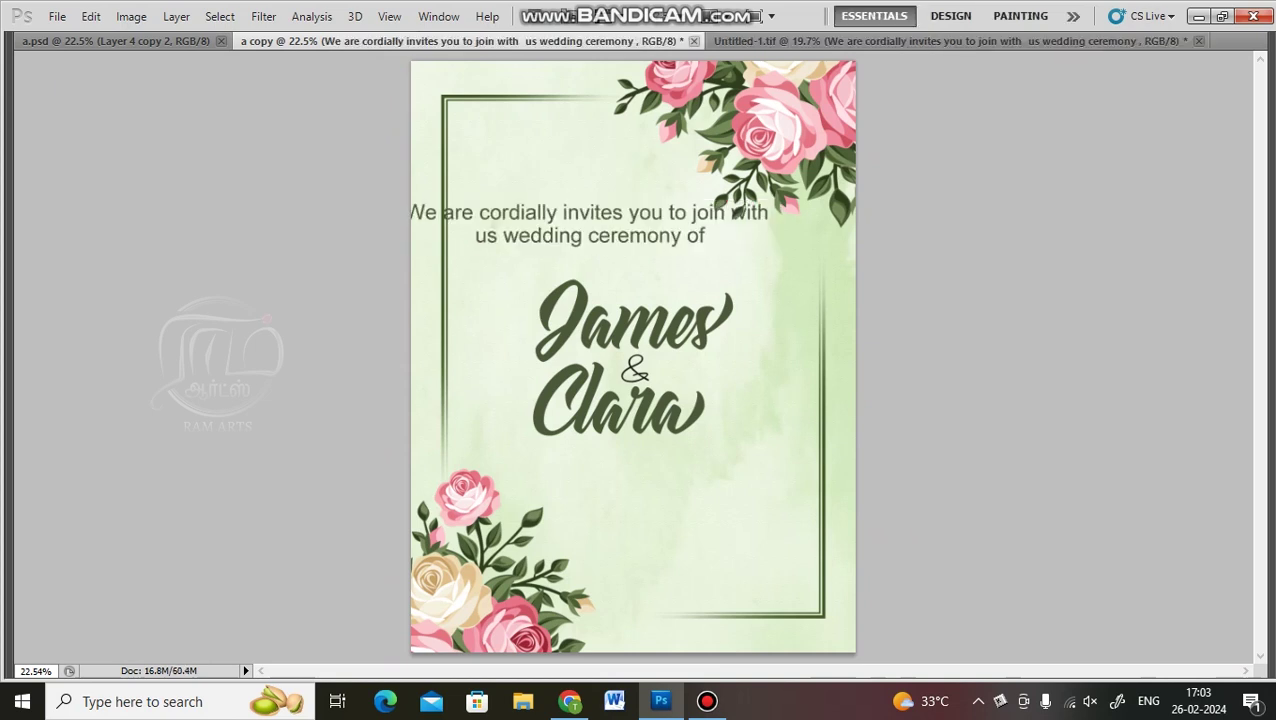
{"action": "mouse_move", "coordinate": [590, 224]}
{"action": "left_mouse_down"}
{"action": "mouse_move", "coordinate": [650, 297]}
{"action": "mouse_move", "coordinate": [635, 256]}
{"action": "left_mouse_up"}
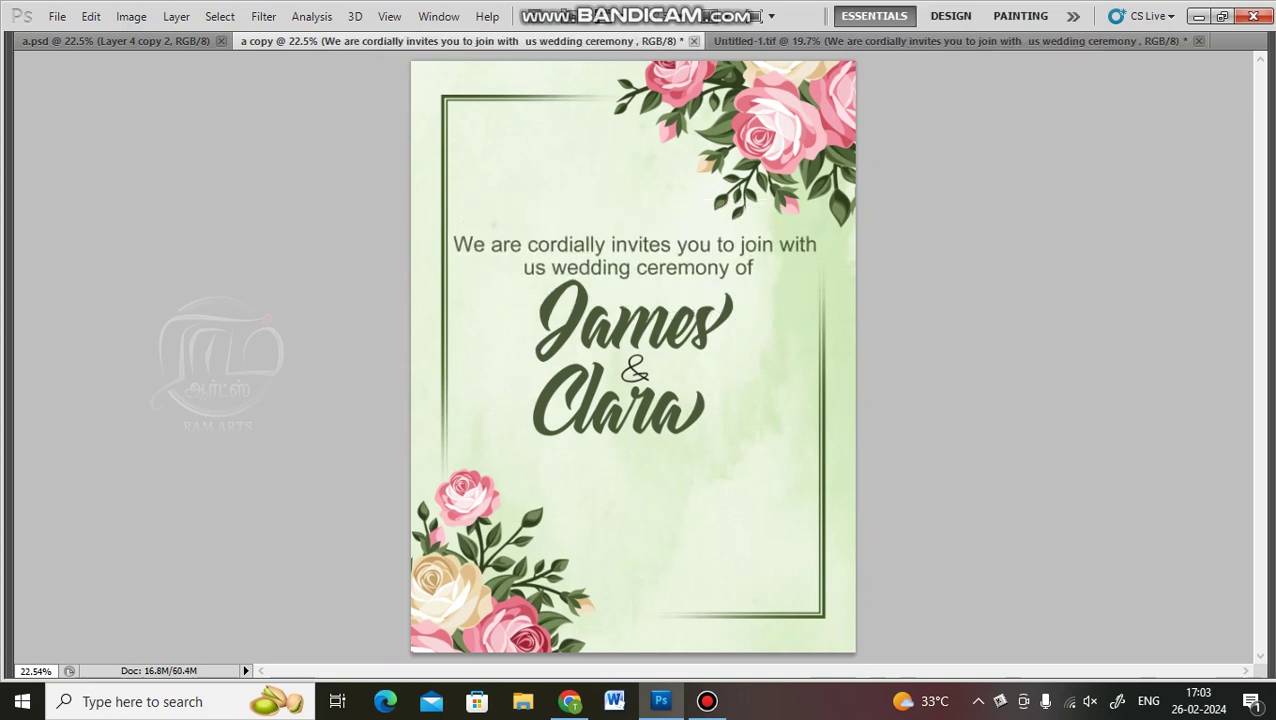
{"action": "scroll", "coordinate": [635, 256], "scroll_direction": "up", "scroll_amount": 3}
{"action": "key", "text": "ctrl+t"}
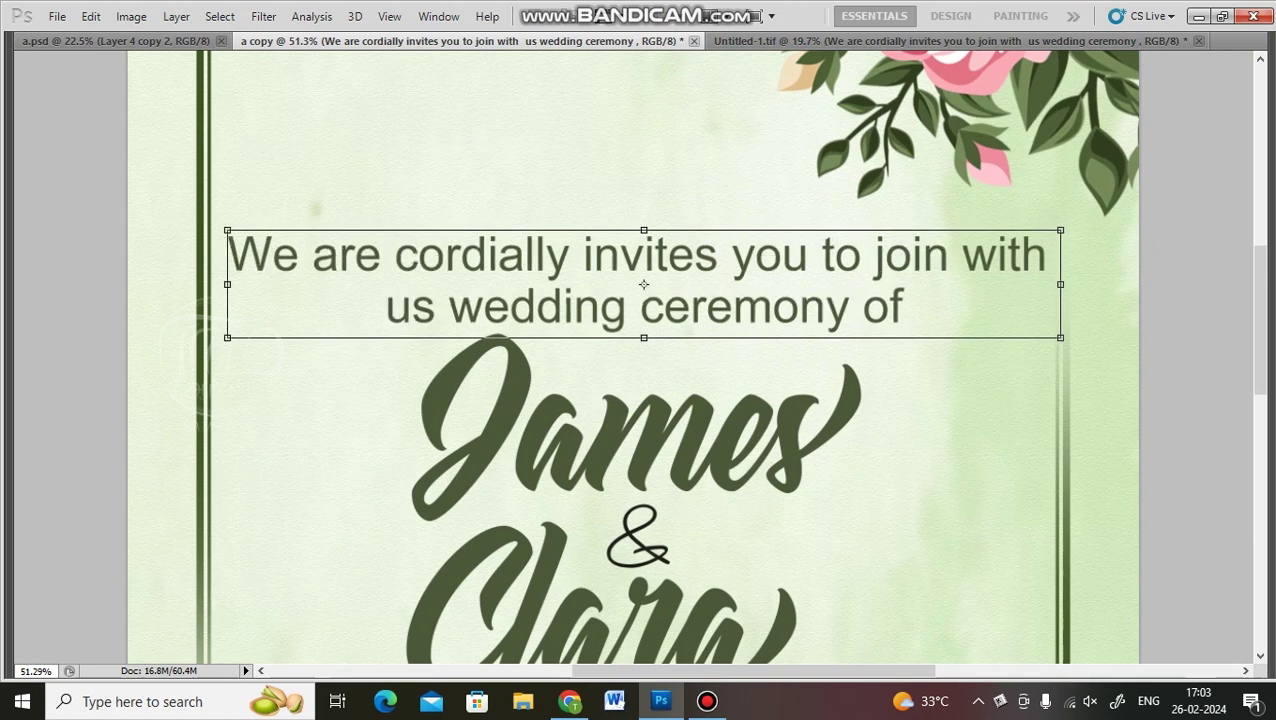
{"action": "left_click_drag", "start_coordinate": [976, 241], "coordinate": [928, 247]}
{"action": "key", "text": "Return"}
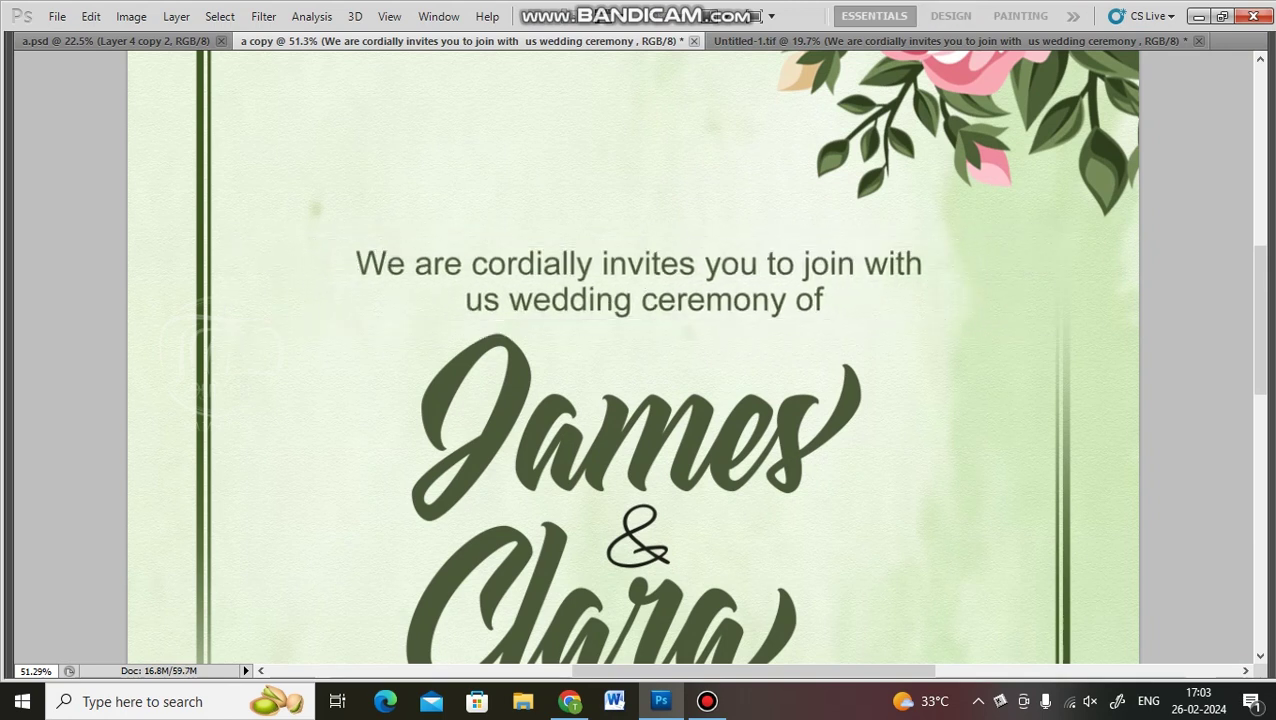
{"action": "key", "text": "ctrl+0"}
Step: Select the James text layer and bring the hidden panels back
{"action": "right_click", "coordinate": [702, 336]}
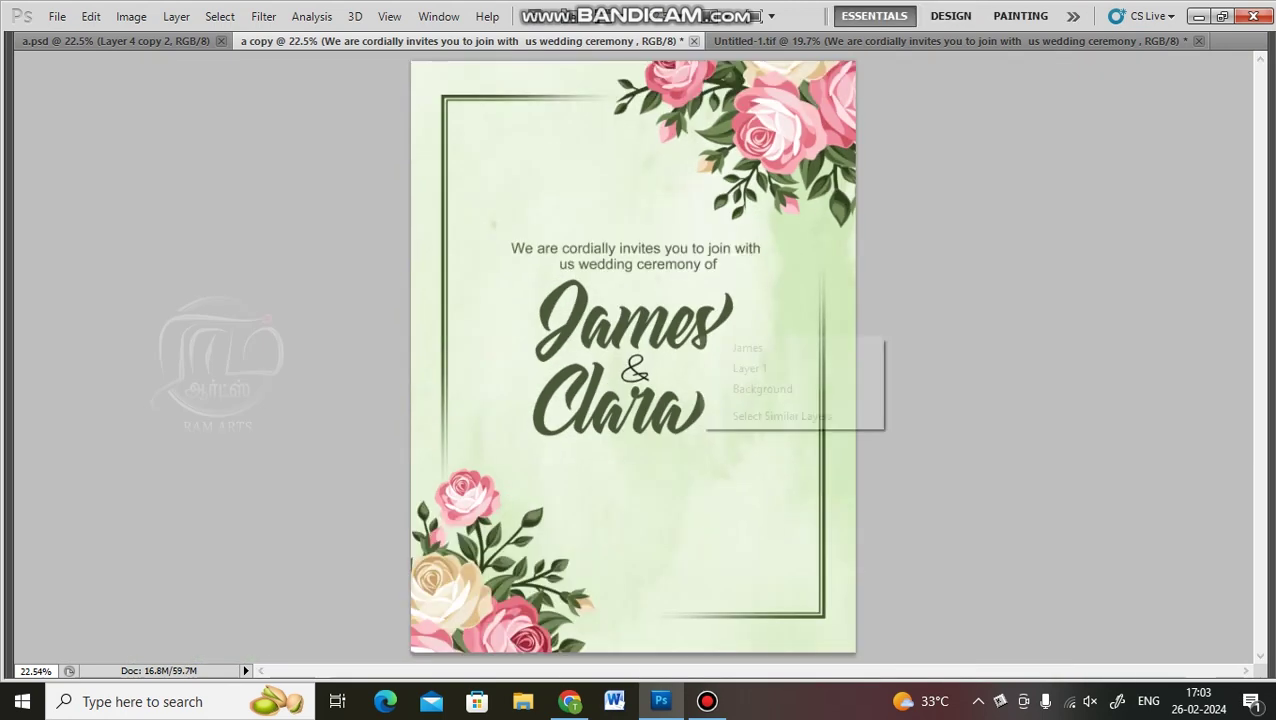
{"action": "left_click", "coordinate": [740, 347]}
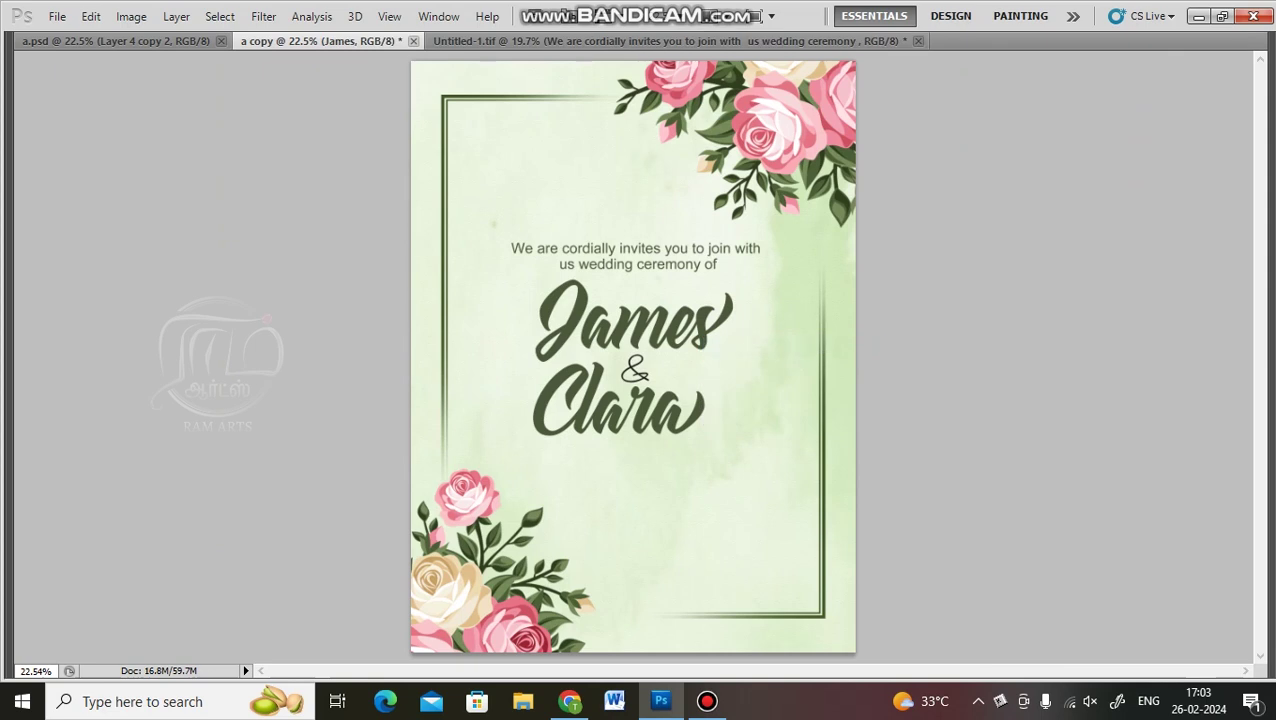
{"action": "key", "text": "Tab"}
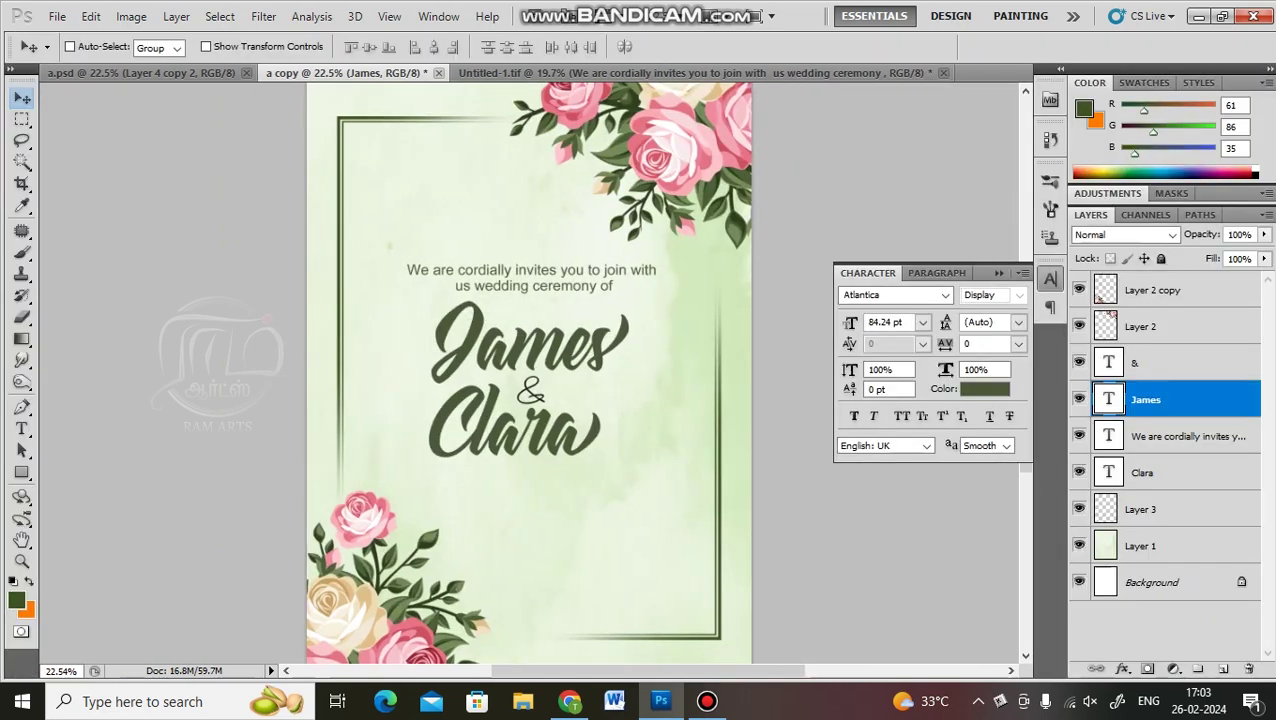
Step: Recolour James to a dark red sampled from a rose and darkened
{"action": "left_click", "coordinate": [984, 389]}
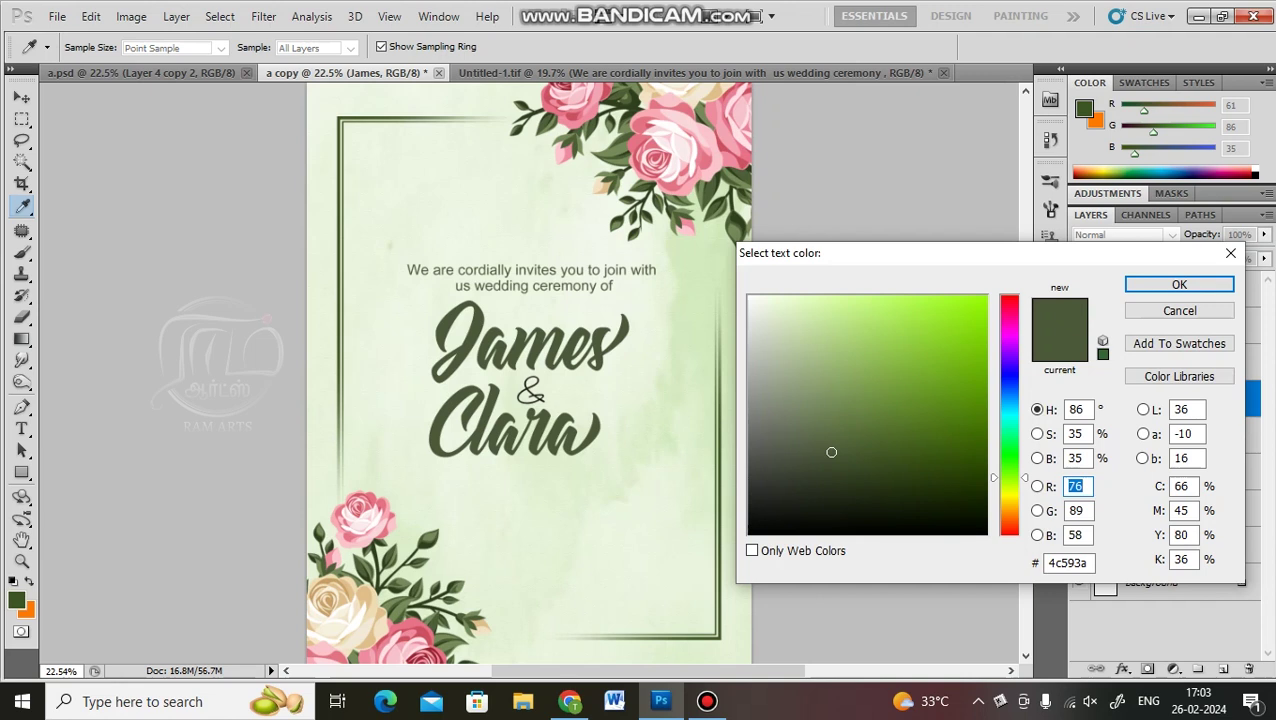
{"action": "left_click", "coordinate": [655, 155]}
{"action": "mouse_move", "coordinate": [889, 337]}
{"action": "left_mouse_down"}
{"action": "mouse_move", "coordinate": [917, 413]}
{"action": "mouse_move", "coordinate": [921, 400]}
{"action": "left_mouse_up"}
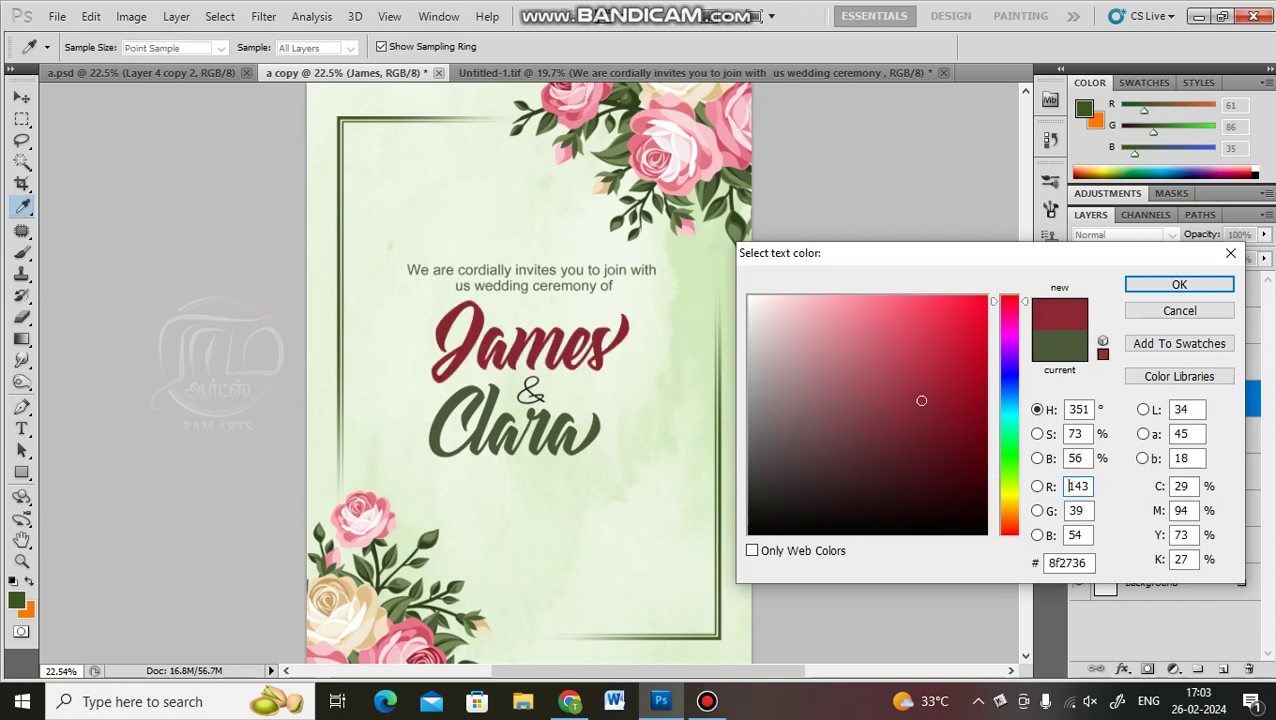
{"action": "key", "text": "Return"}
Step: Give the Clara text layer the same dark red as James
{"action": "key", "text": "ctrl+plus"}
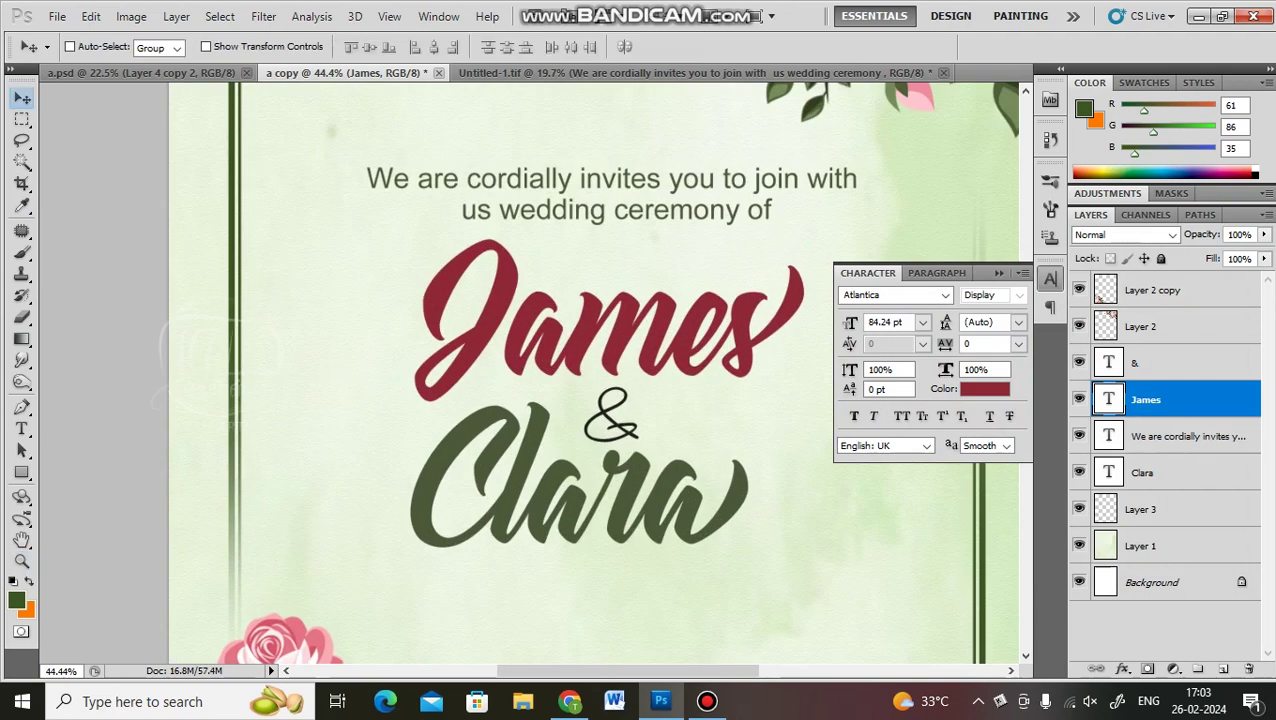
{"action": "right_click", "coordinate": [636, 479]}
{"action": "left_click", "coordinate": [700, 494]}
{"action": "key", "text": "i"}
{"action": "left_click", "coordinate": [985, 389]}
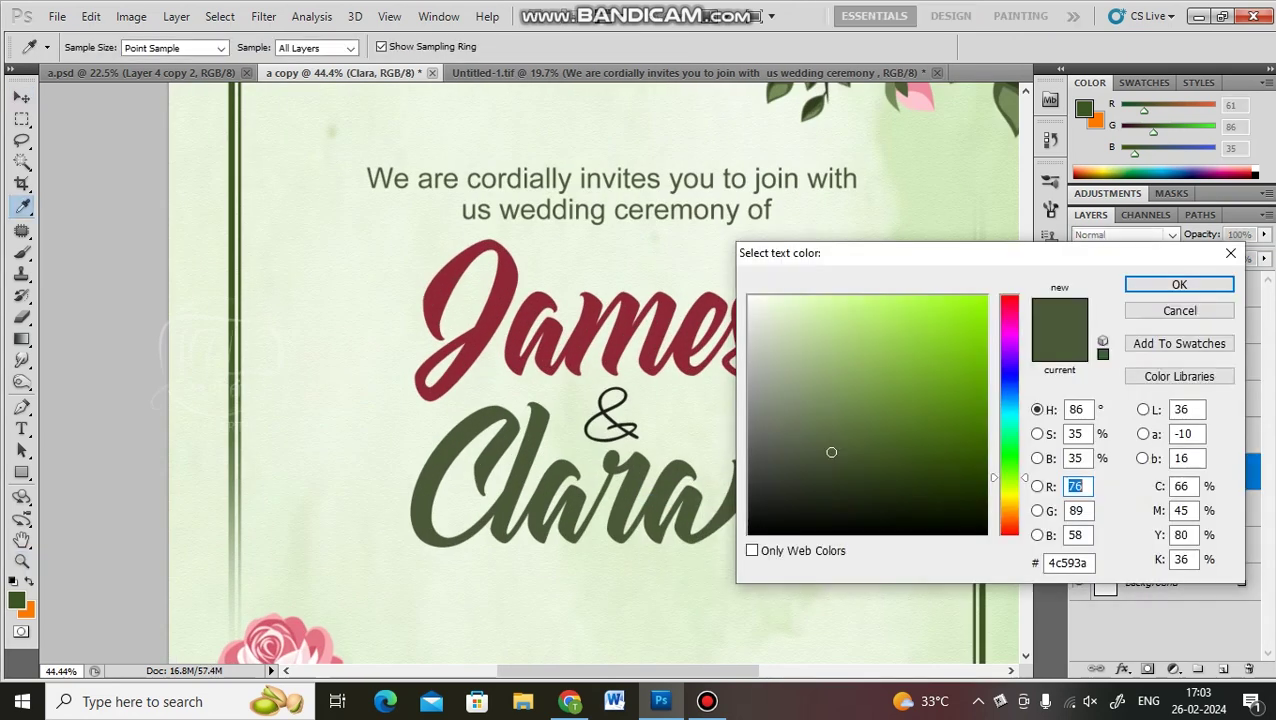
{"action": "left_click", "coordinate": [470, 330]}
{"action": "key", "text": "Return"}
Step: Fit the page, select the Background layer, zoom on the top, and return to Untitled-1
{"action": "key", "text": "ctrl+minus"}
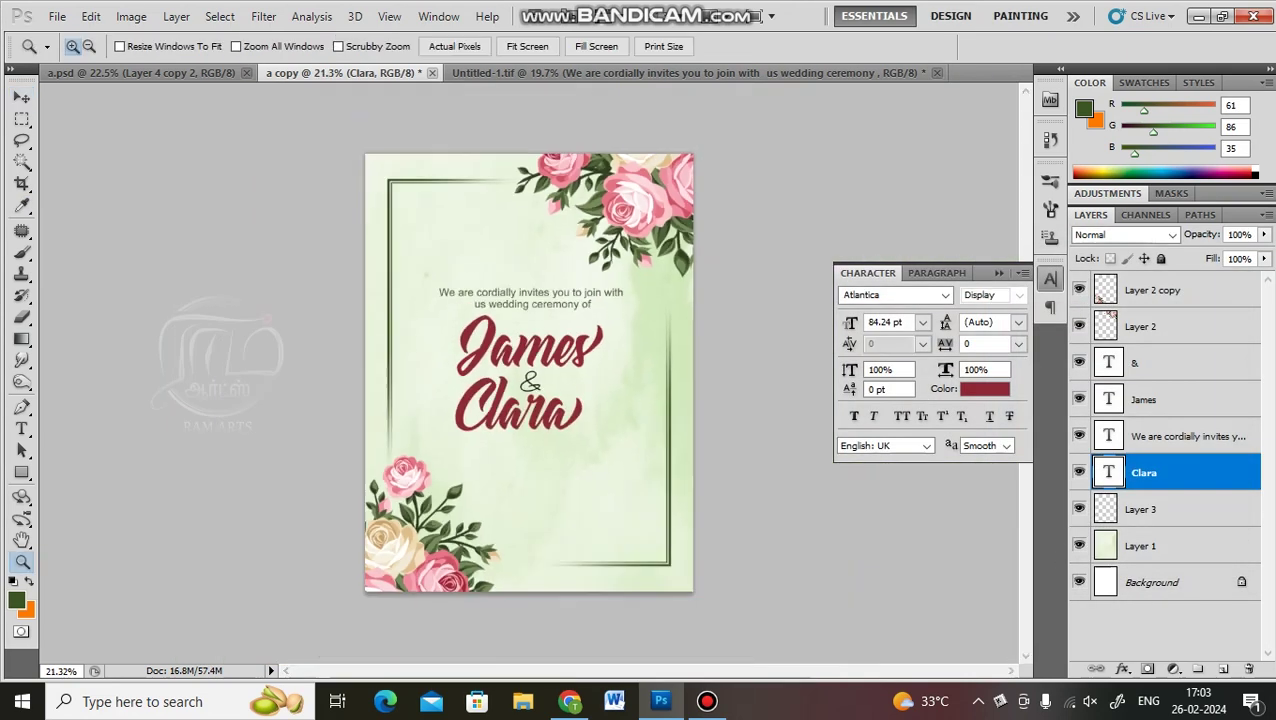
{"action": "key", "text": "ctrl+minus"}
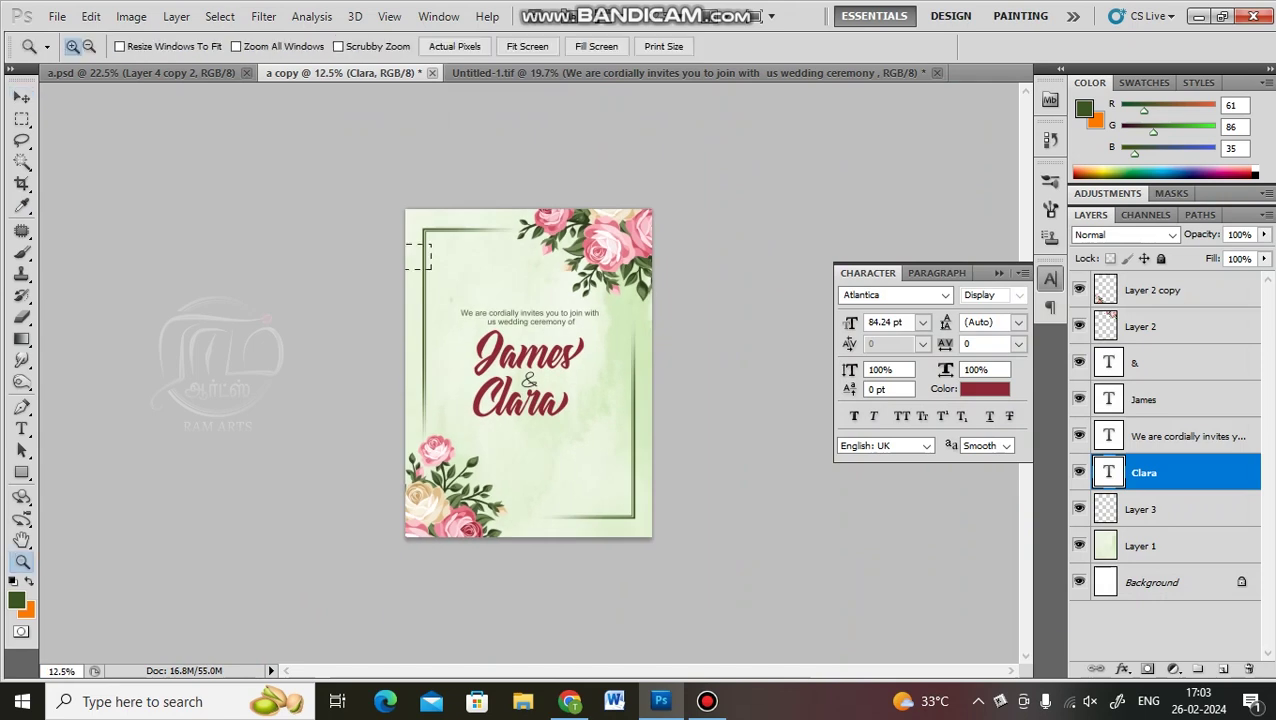
{"action": "key", "text": "ctrl+0"}
{"action": "key", "text": "v"}
{"action": "key", "text": "ctrl+a"}
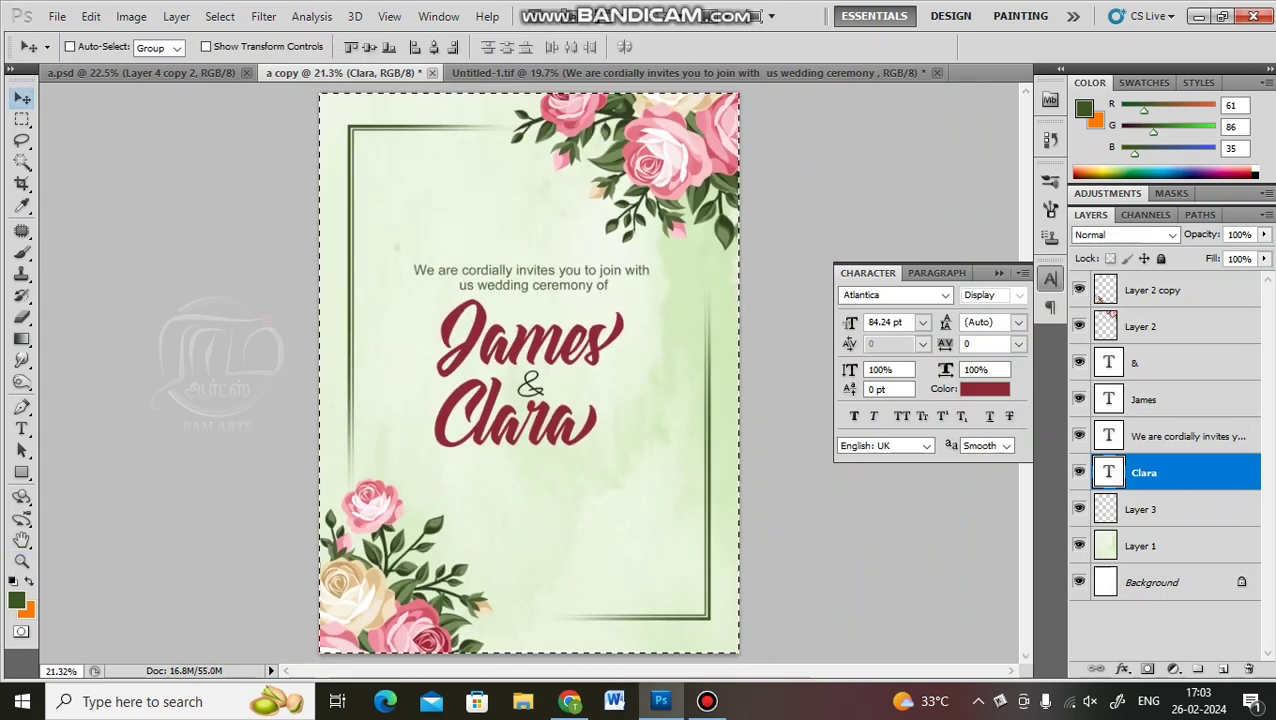
{"action": "right_click", "coordinate": [644, 411]}
{"action": "left_click", "coordinate": [700, 447]}
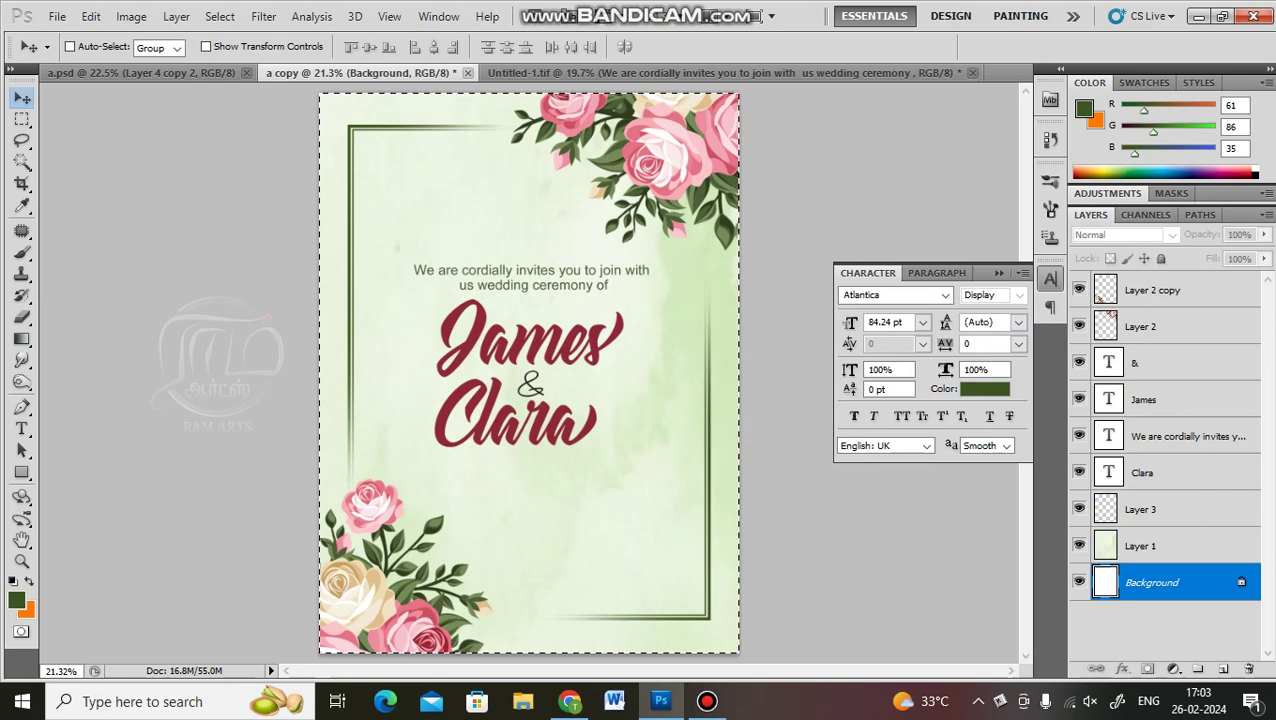
{"action": "key", "text": "ctrl+d"}
{"action": "key", "text": "z"}
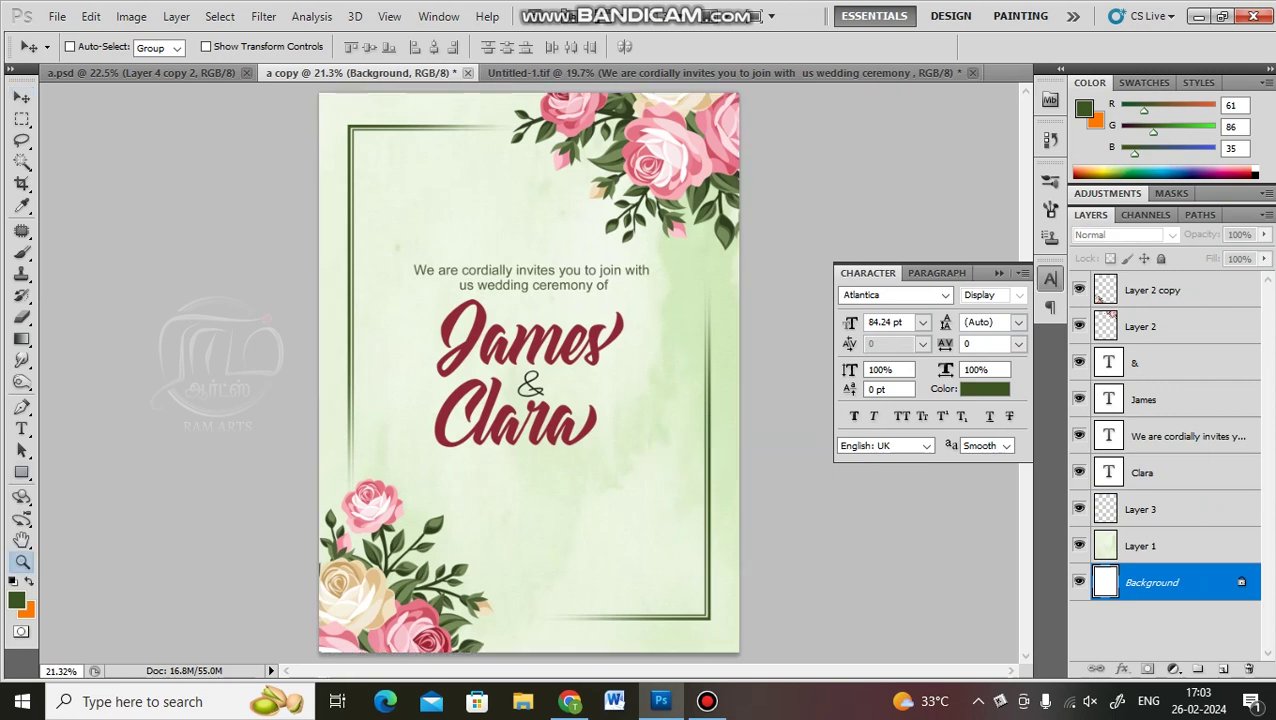
{"action": "left_click", "coordinate": [477, 104]}
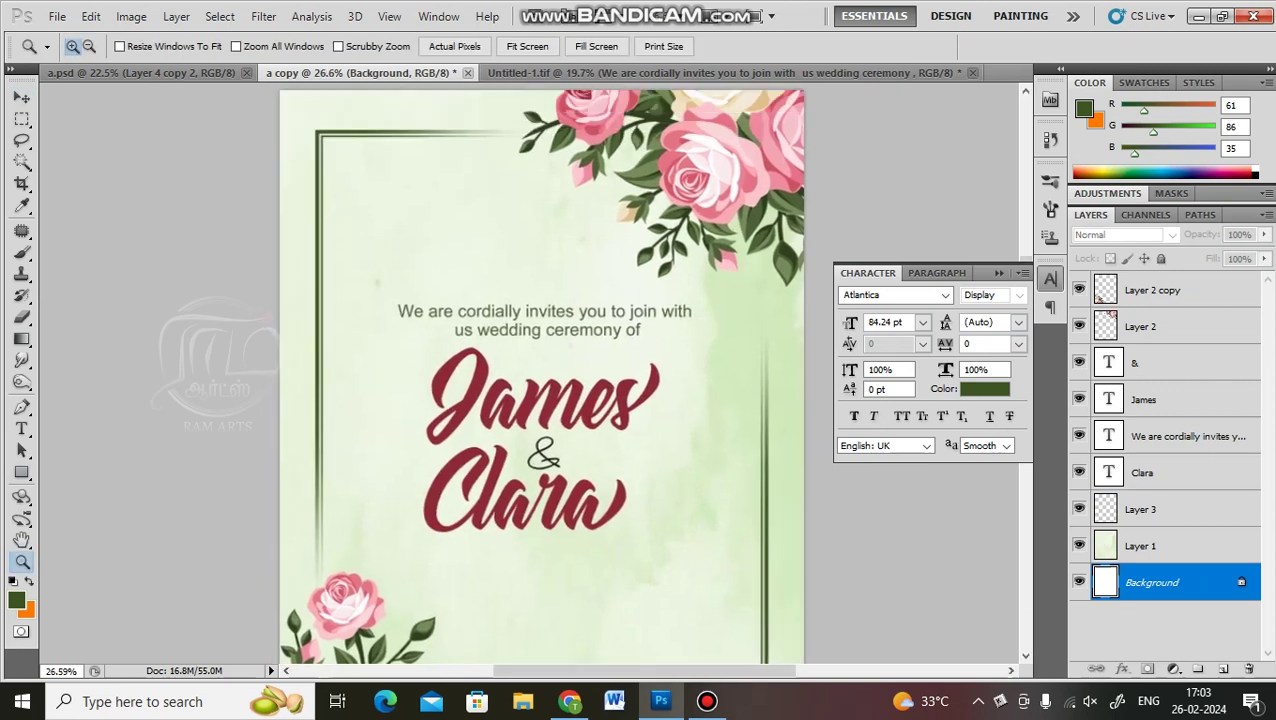
{"action": "key", "text": "v"}
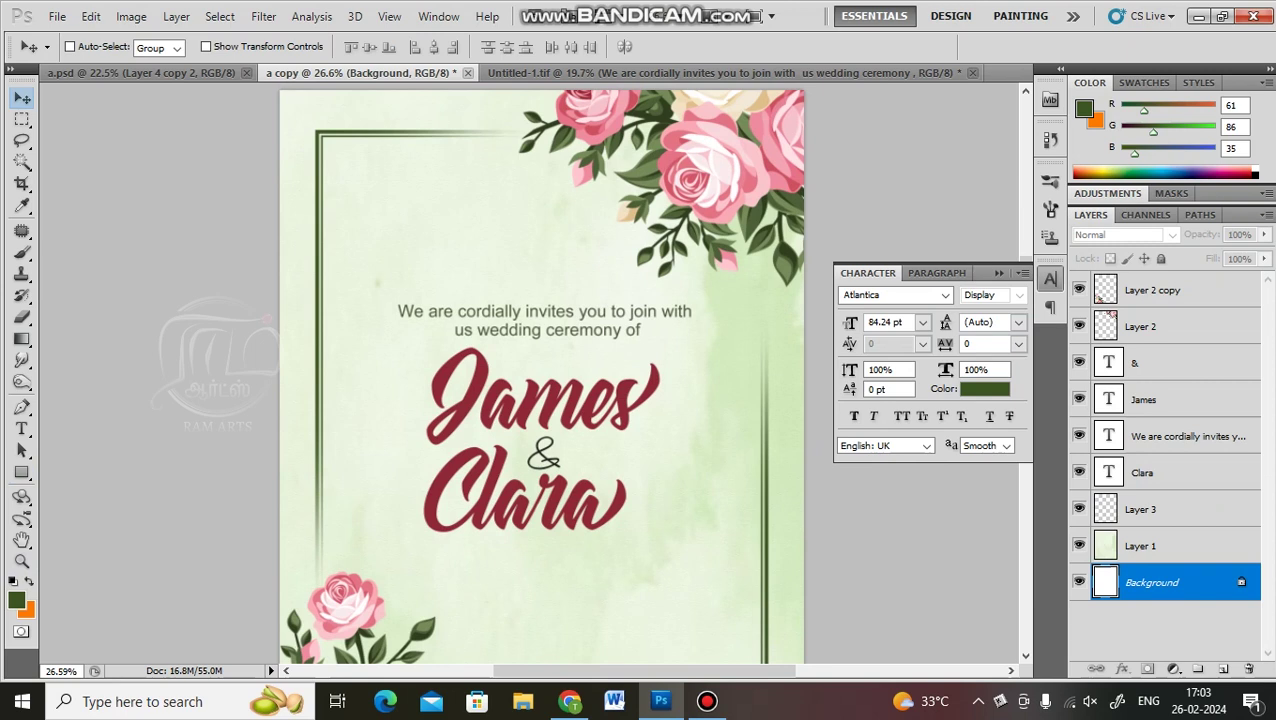
{"action": "key", "text": "ctrl+Tab"}
Step: Drag the Wedding Ivitation heading into the floral card and raise its layer
{"action": "key", "text": "t"}
{"action": "left_click", "coordinate": [447, 229]}
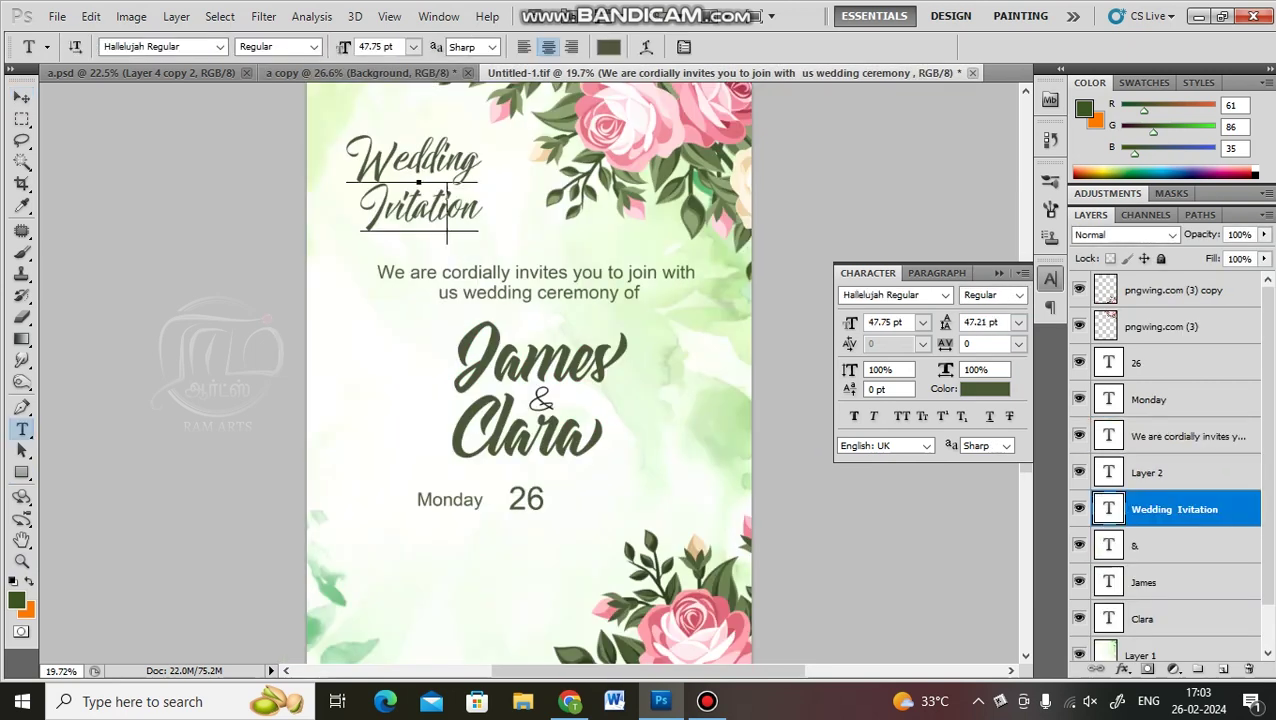
{"action": "key", "text": "ctrl+Return"}
{"action": "key", "text": "v"}
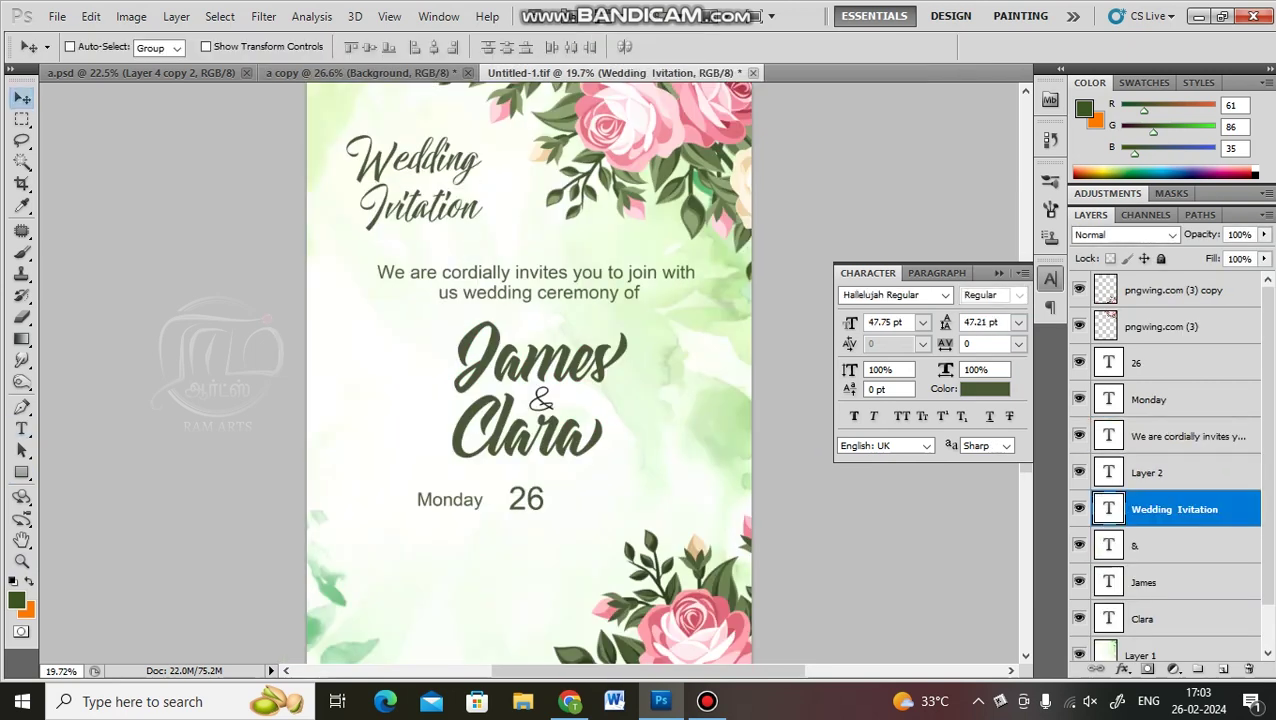
{"action": "mouse_move", "coordinate": [420, 185]}
{"action": "left_mouse_down"}
{"action": "mouse_move", "coordinate": [387, 88]}
{"action": "mouse_move", "coordinate": [540, 350]}
{"action": "left_mouse_up"}
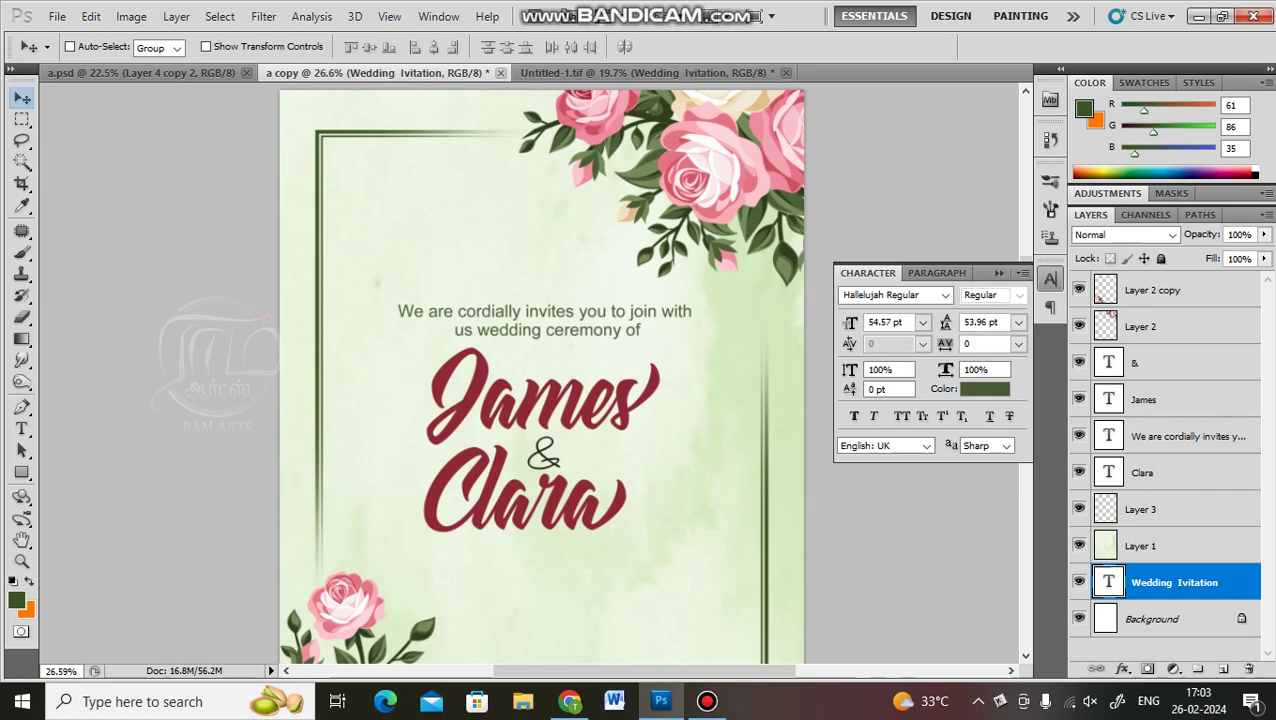
{"action": "key", "text": "ctrl+bracketright"}
{"action": "key", "text": "ctrl+bracketright"}
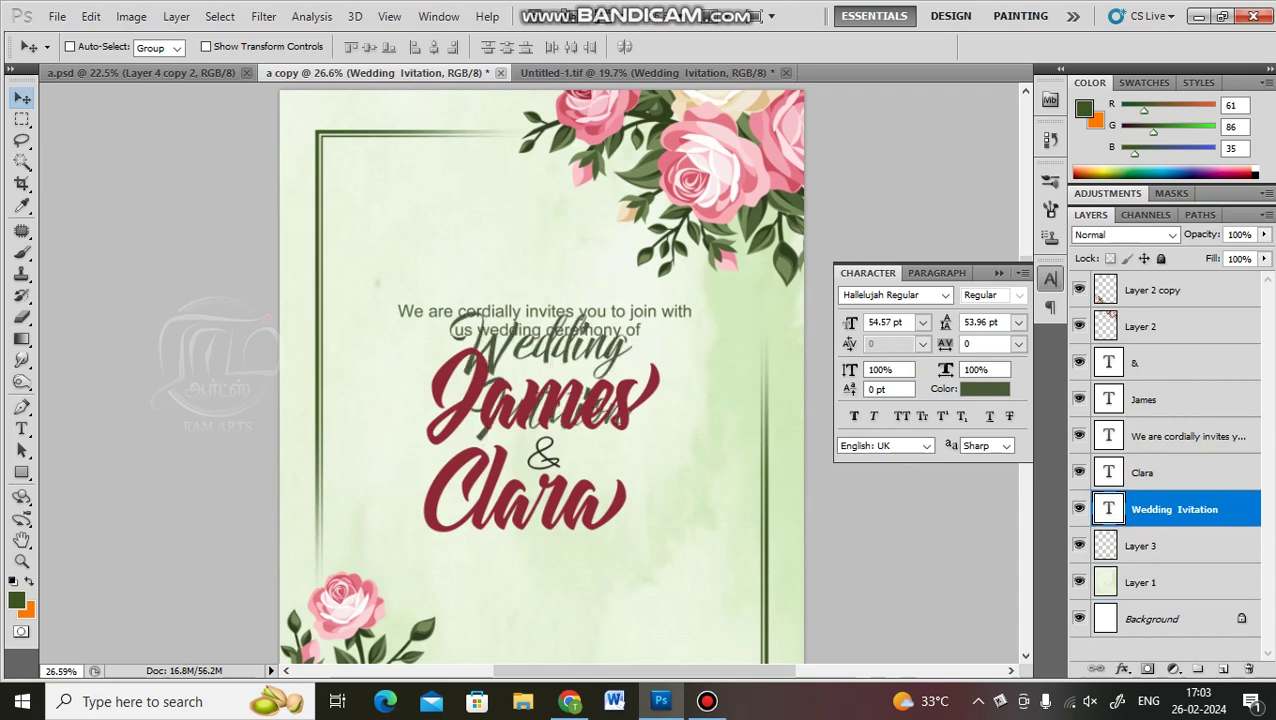
Step: Move the heading to the card's top-left and scale it to about three quarters
{"action": "left_click_drag", "start_coordinate": [550, 345], "coordinate": [428, 200]}
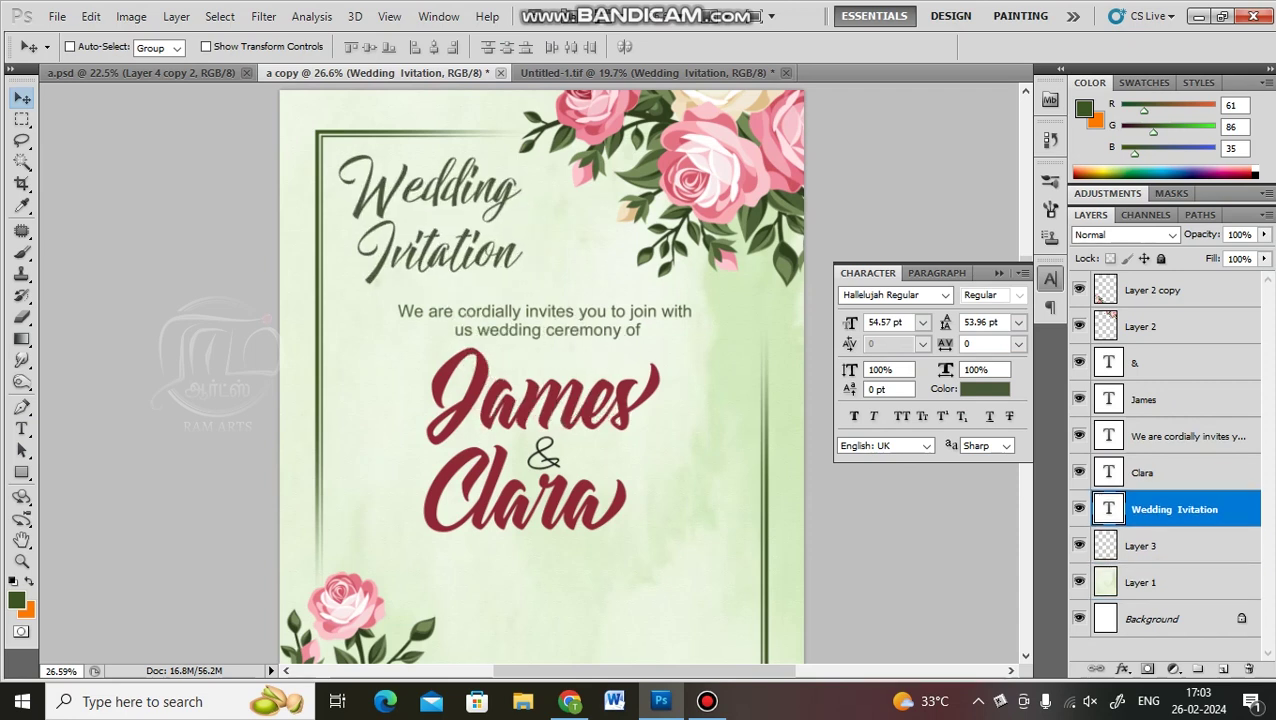
{"action": "key", "text": "ctrl+t"}
{"action": "left_click_drag", "start_coordinate": [536, 304], "coordinate": [518, 289]}
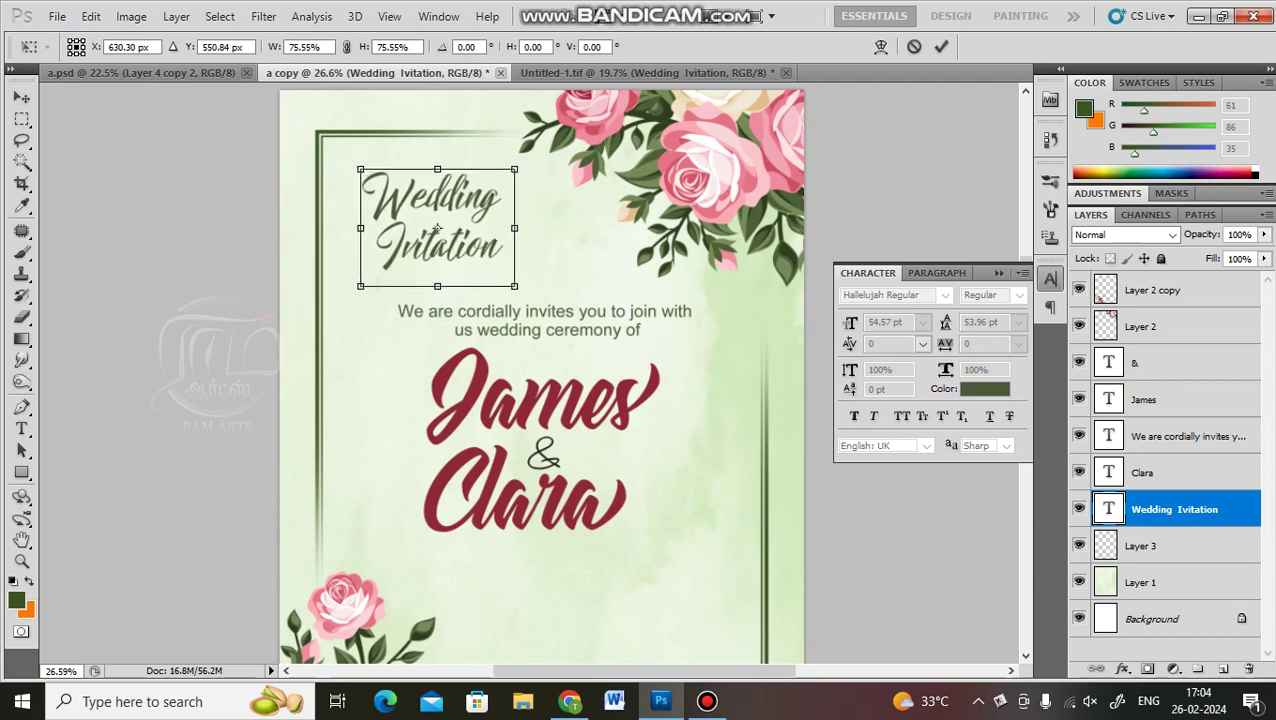
{"action": "key", "text": "Return"}
{"action": "left_click_drag", "start_coordinate": [476, 114], "coordinate": [430, 114]}
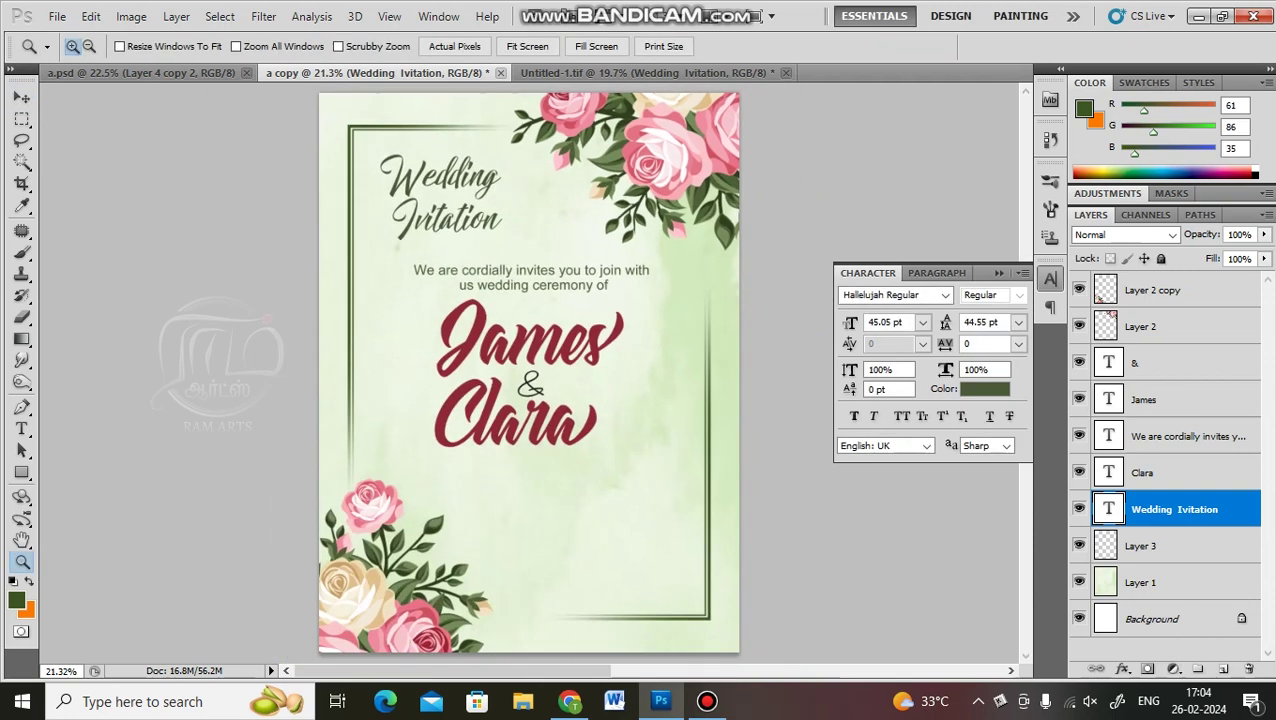
{"action": "left_click_drag", "start_coordinate": [440, 198], "coordinate": [432, 201]}
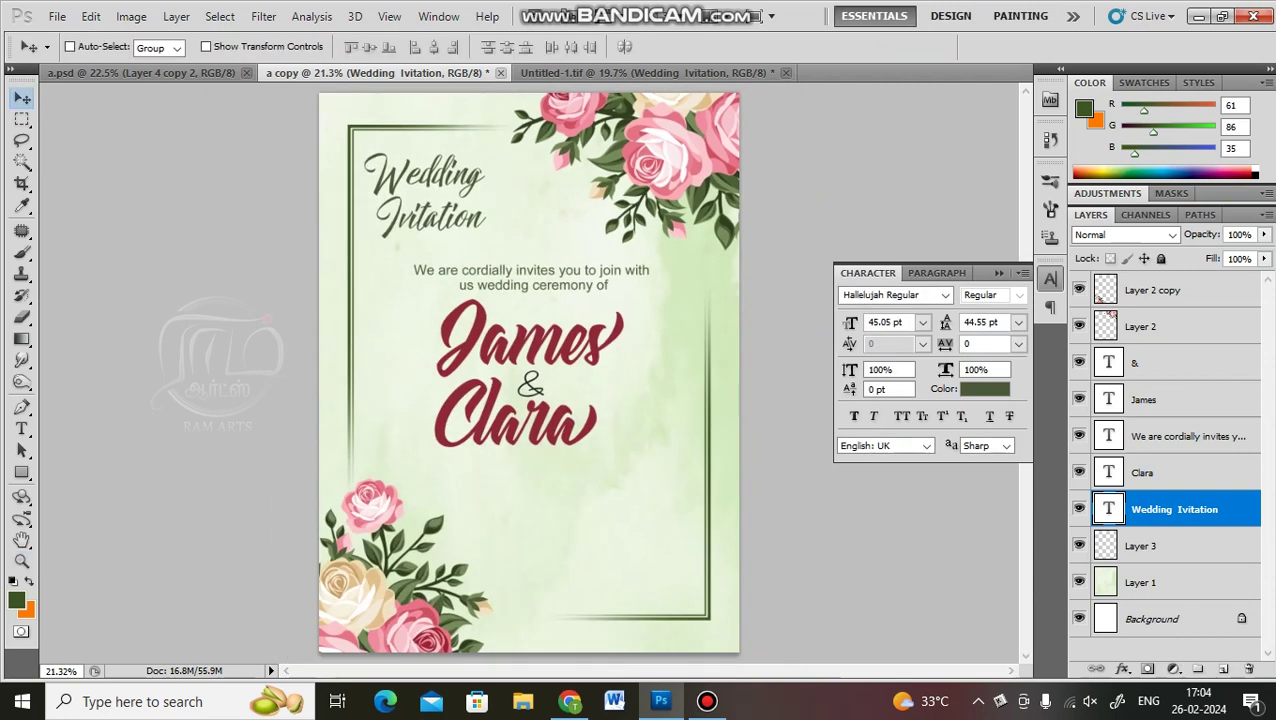
{"action": "key", "text": "ctrl+space"}
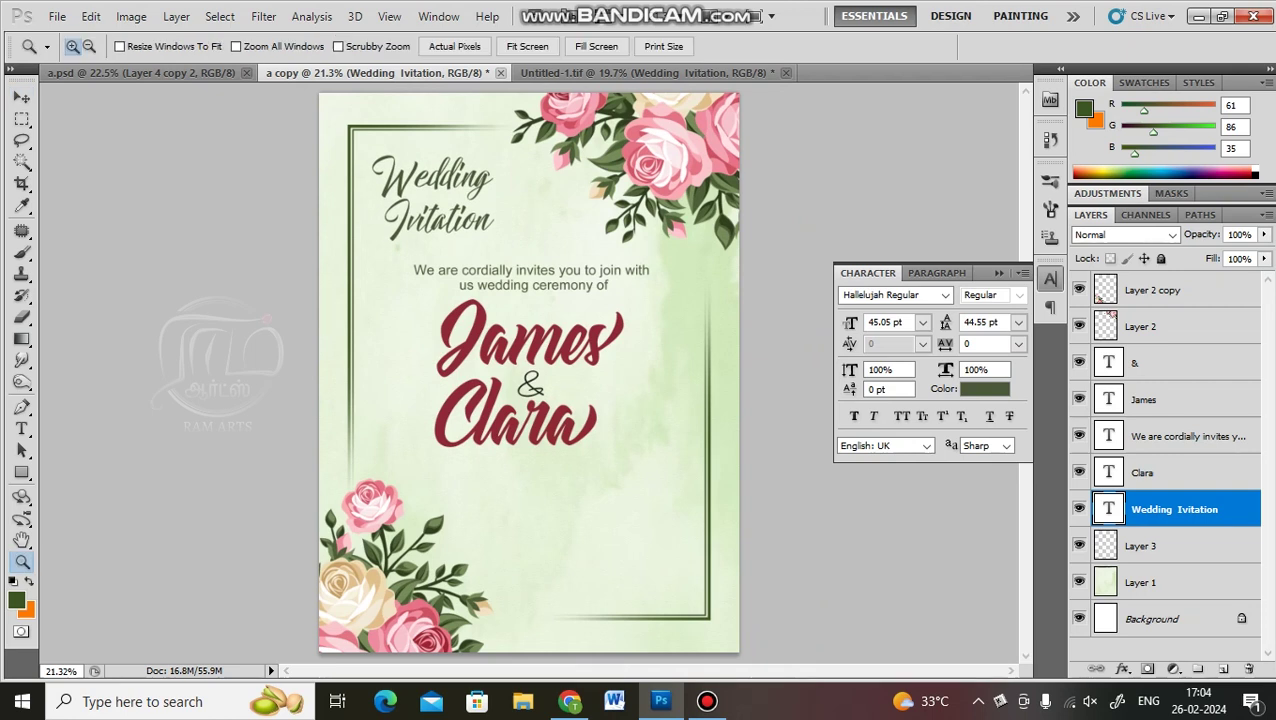
Step: Select the Clara, James and & layers and nudge them right together
{"action": "right_click", "coordinate": [560, 414]}
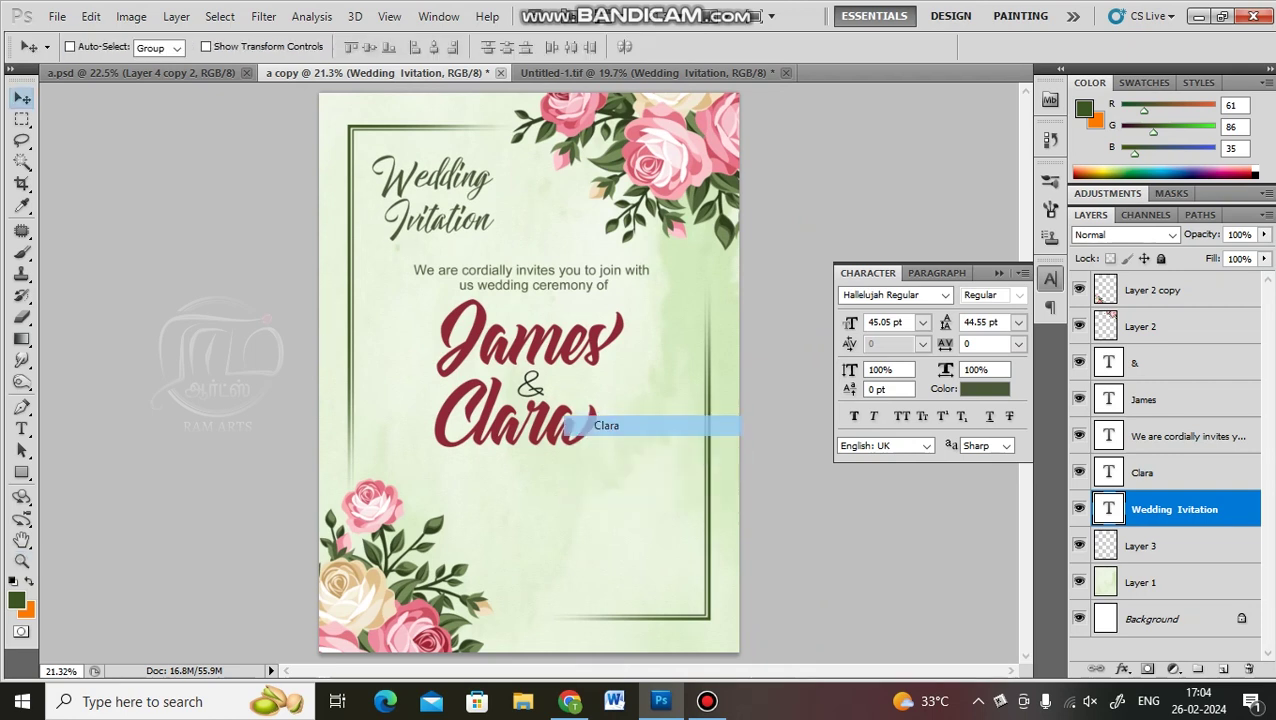
{"action": "left_click", "coordinate": [600, 425]}
{"action": "left_click", "coordinate": [530, 335], "text": "ctrl+shift"}
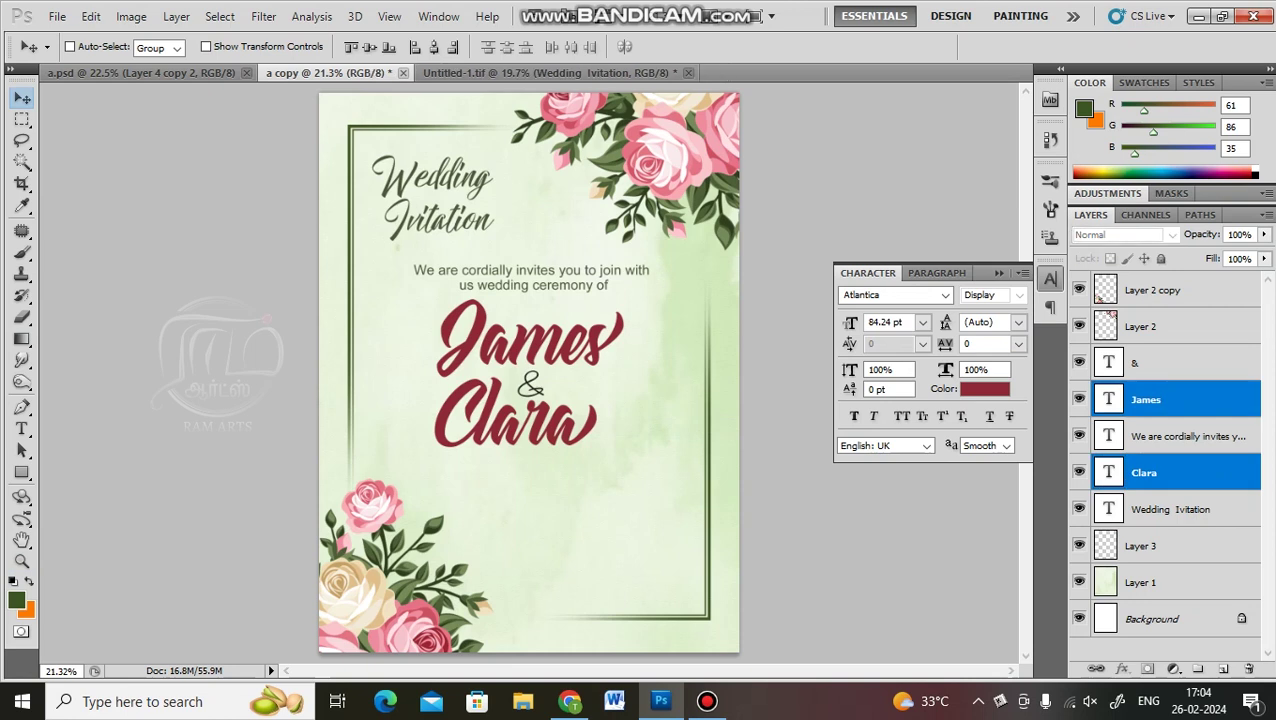
{"action": "left_click", "coordinate": [530, 383], "text": "ctrl+shift"}
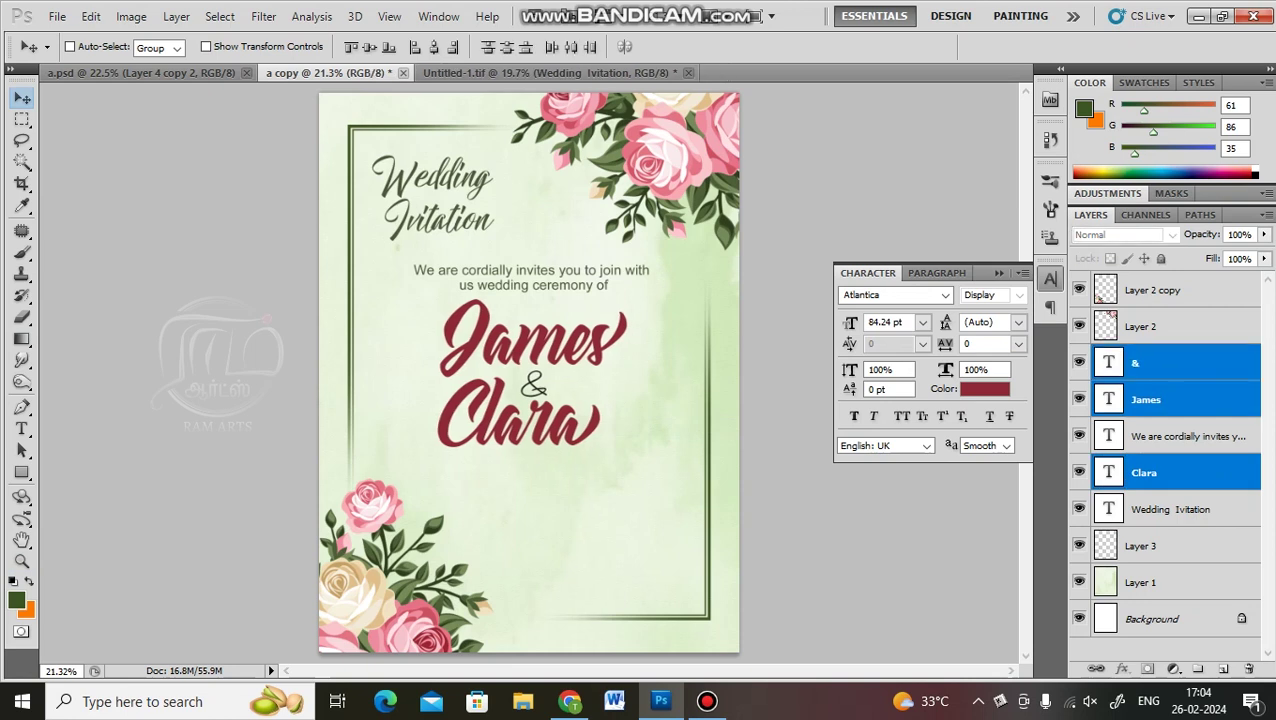
{"action": "left_click_drag", "start_coordinate": [530, 375], "coordinate": [538, 375]}
Step: Zoom in on the card below the names and switch to the Type tool
{"action": "key", "text": "z"}
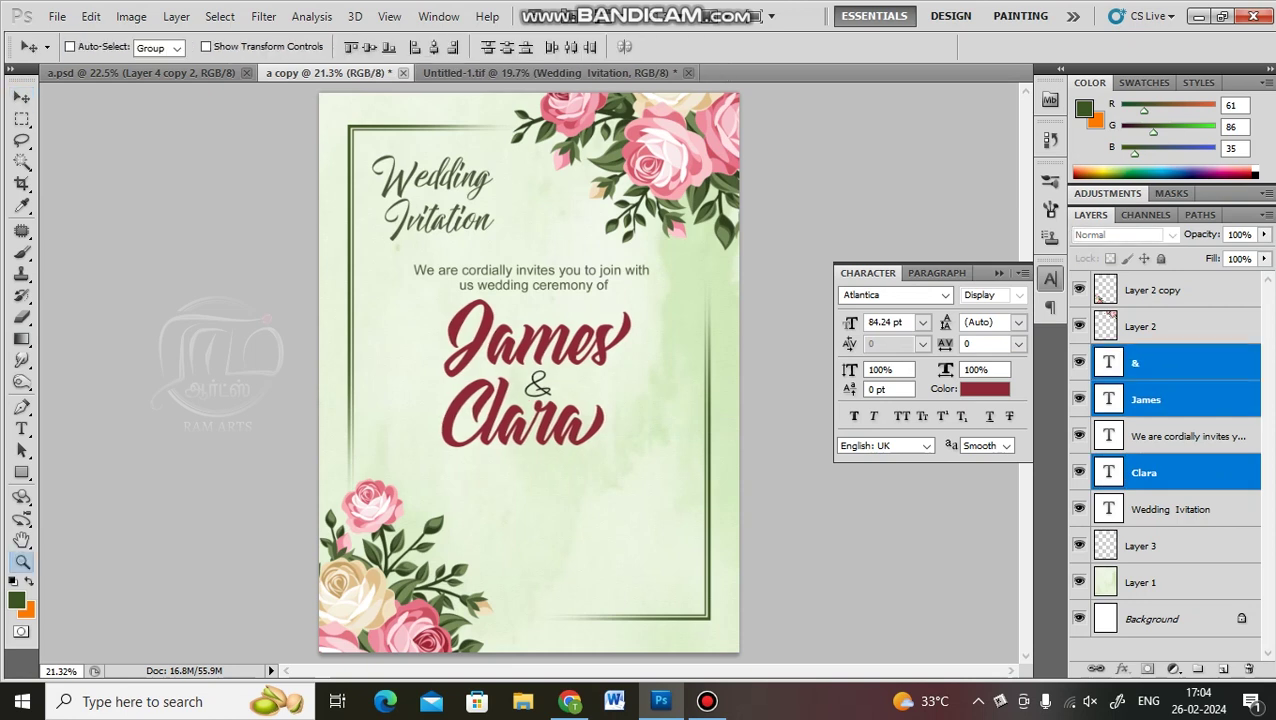
{"action": "key", "text": "ctrl+plus"}
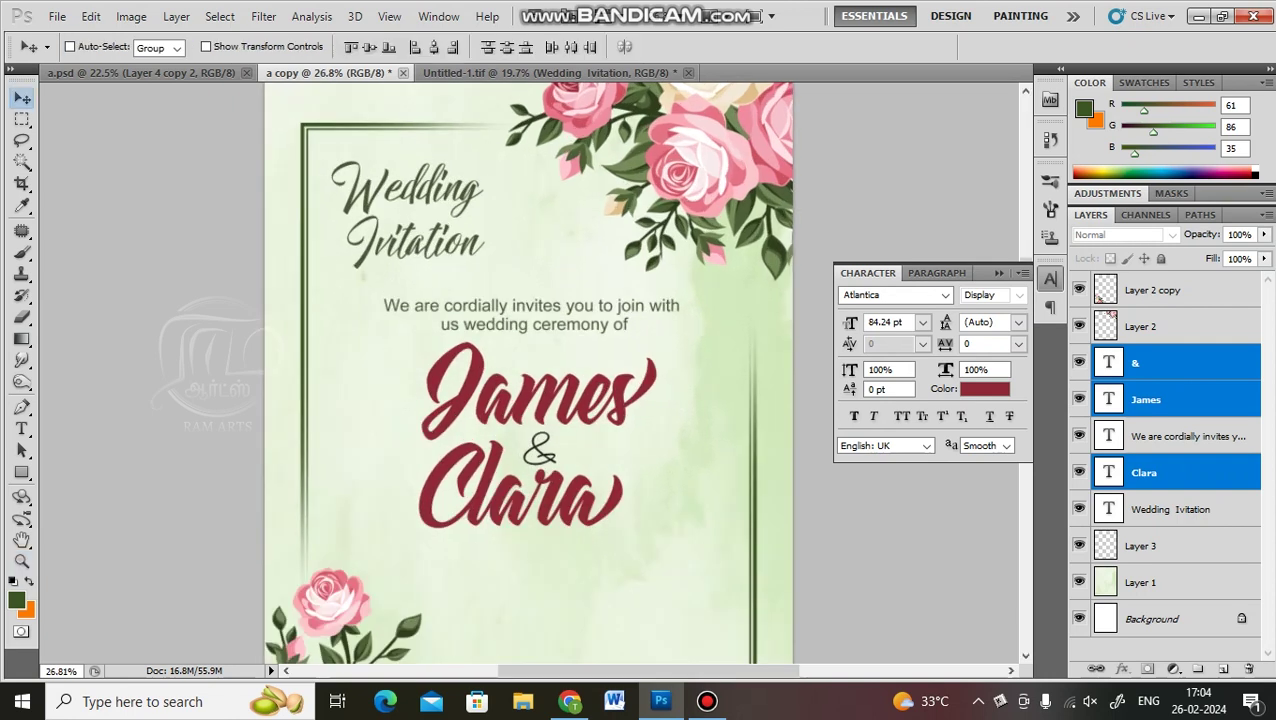
{"action": "scroll", "coordinate": [640, 370], "scroll_direction": "down", "scroll_amount": 3}
{"action": "scroll", "coordinate": [370, 590], "scroll_direction": "up", "scroll_amount": 3}
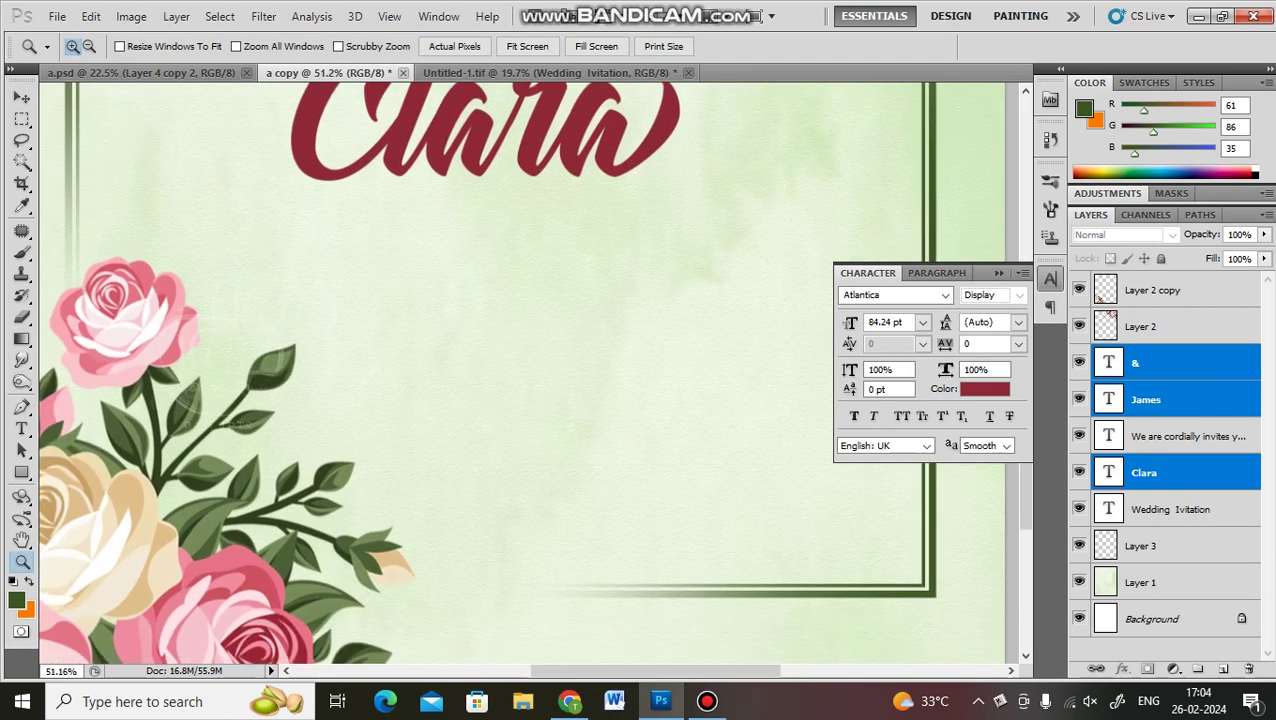
{"action": "key", "text": "m"}
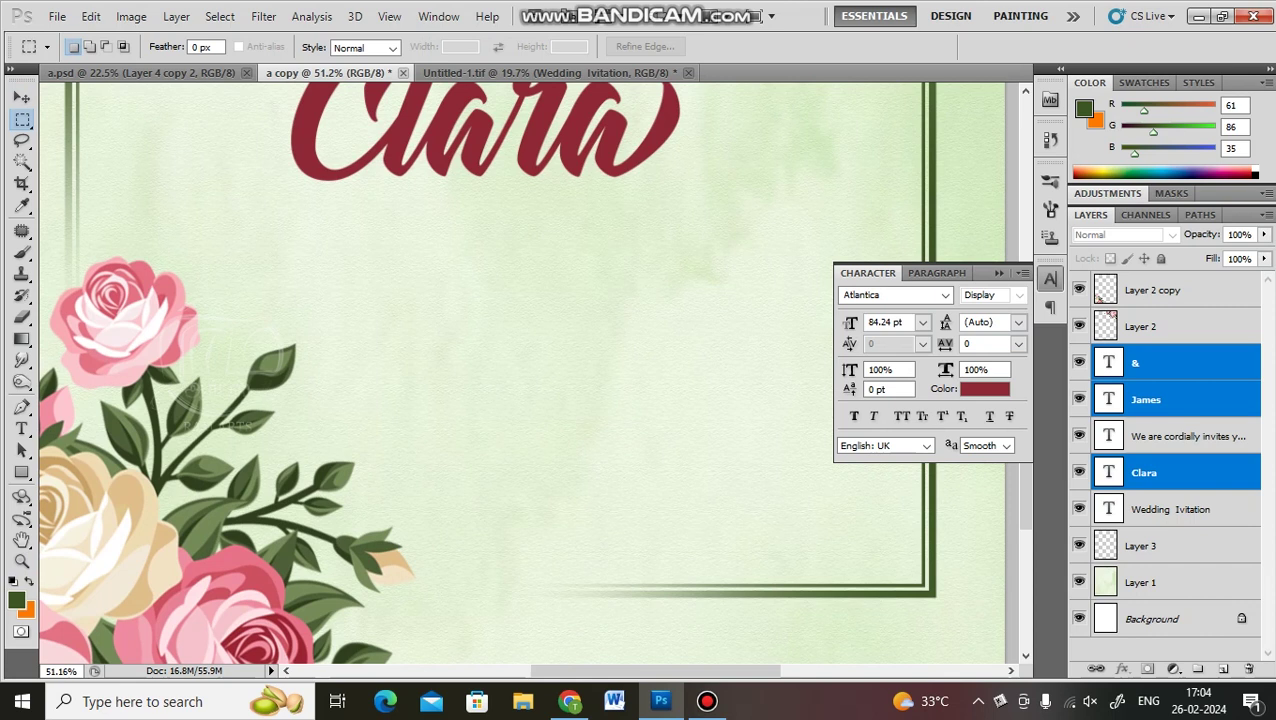
{"action": "key", "text": "t"}
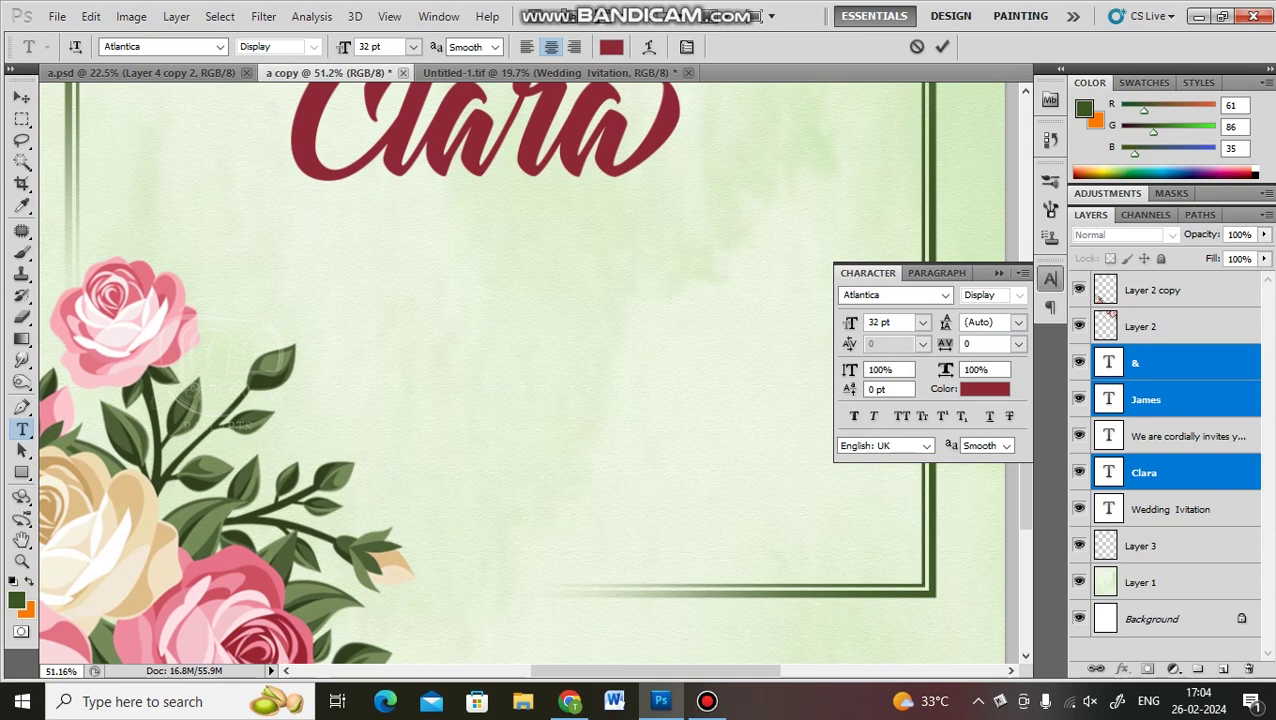
Step: Try a '26' text line below Clara in AssadSadatSH font, then delete it
{"action": "left_click", "coordinate": [569, 420]}
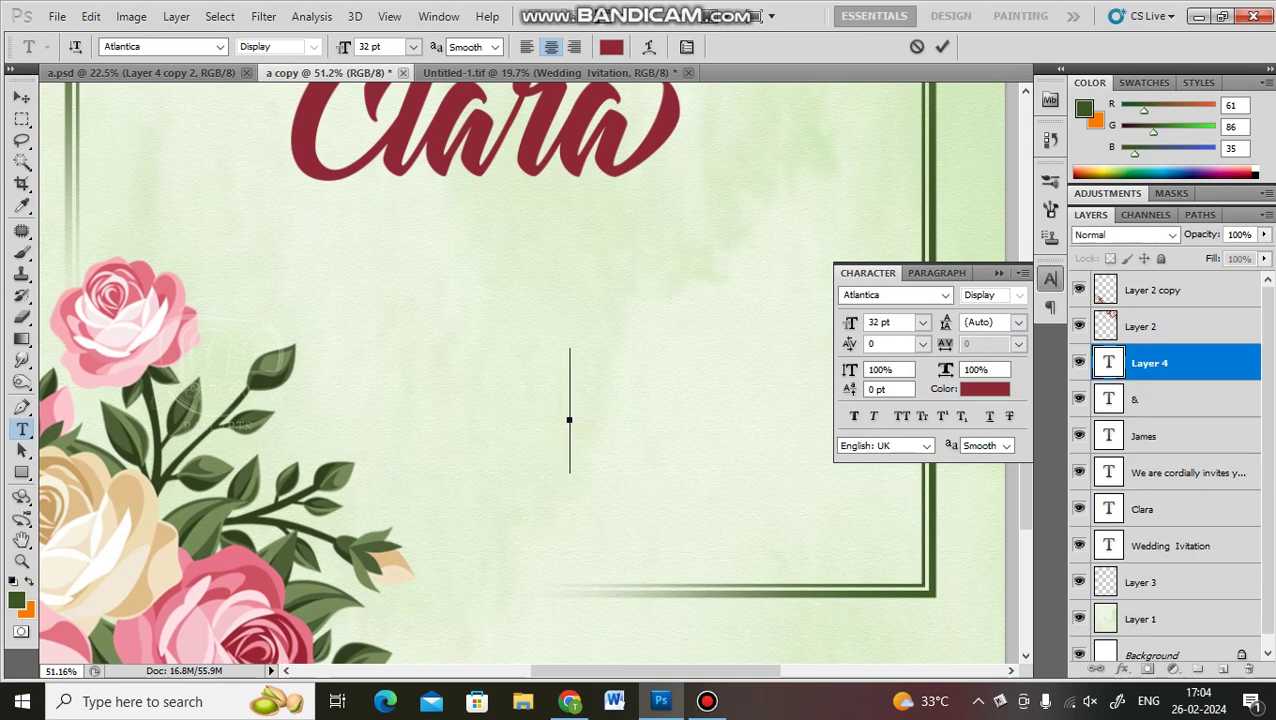
{"action": "type", "text": "20"}
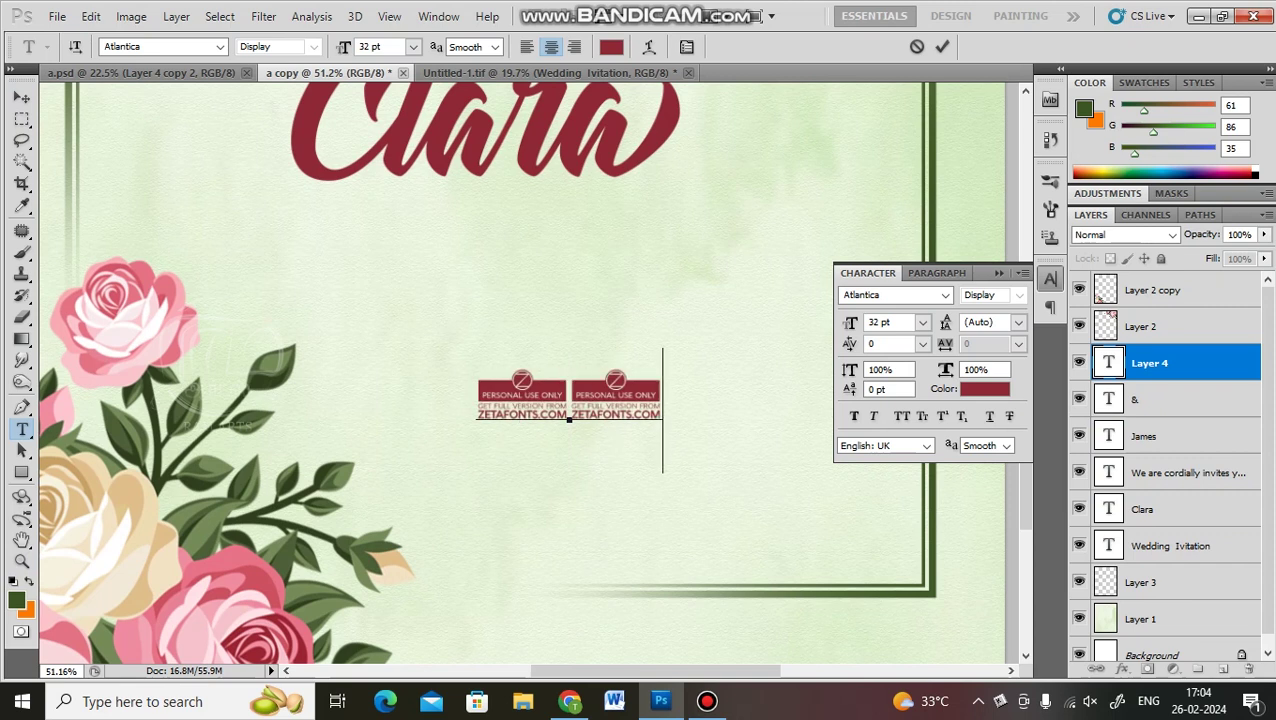
{"action": "key", "text": "ctrl+a"}
{"action": "left_click", "coordinate": [125, 46]}
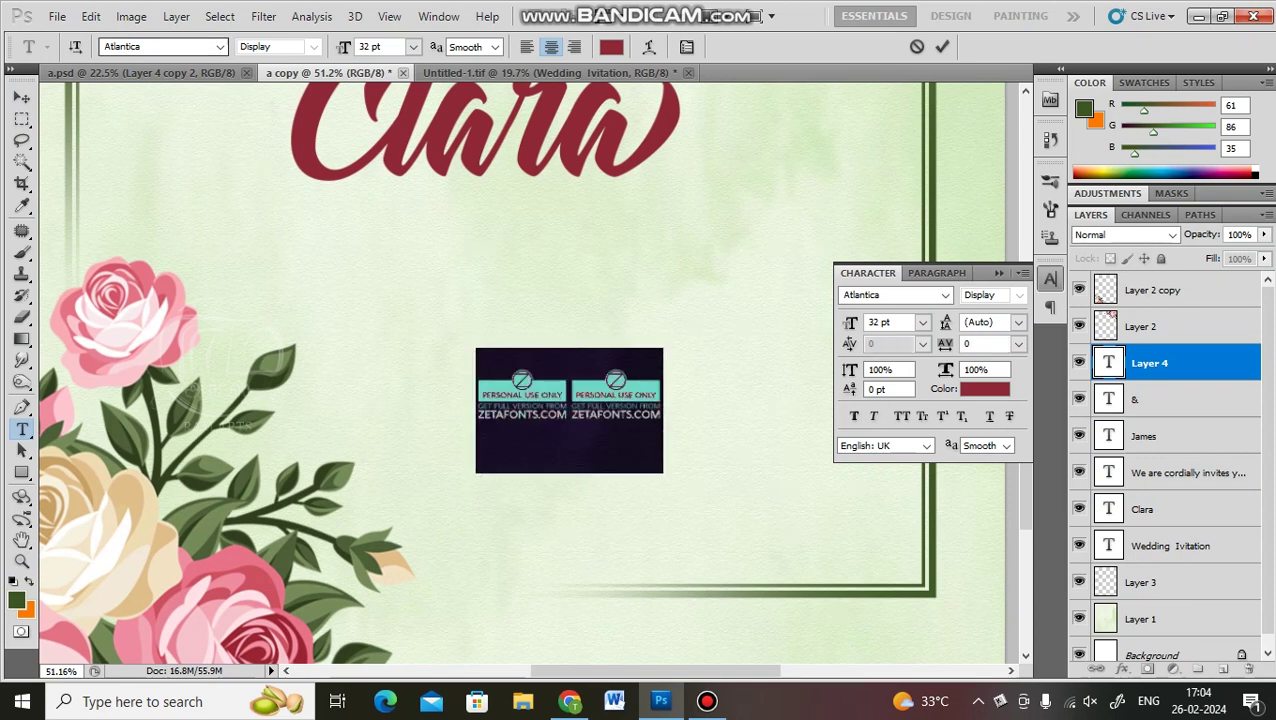
{"action": "key", "text": "Up"}
{"action": "key", "text": "Up"}
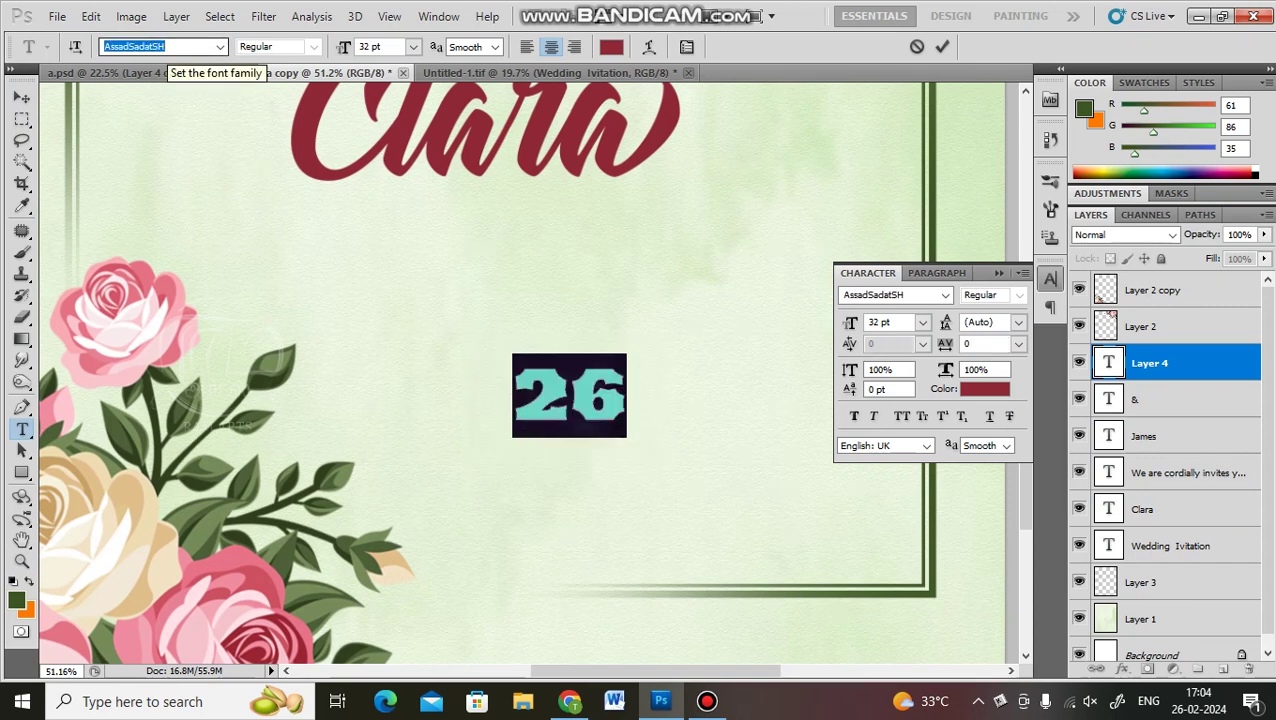
{"action": "left_click", "coordinate": [21, 97]}
{"action": "key", "text": "Delete"}
Step: Reopen and recommit the invitation line, then scroll back to the area below Clara
{"action": "scroll", "coordinate": [520, 370], "scroll_direction": "up", "scroll_amount": 3}
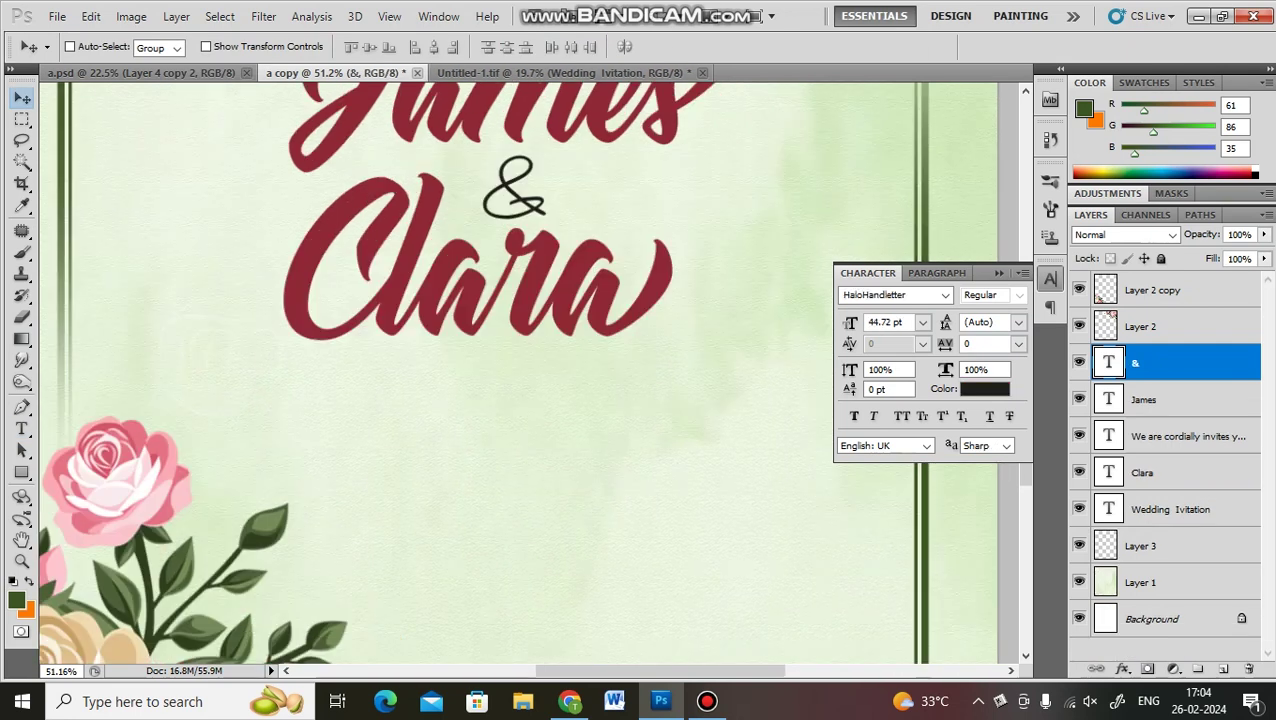
{"action": "scroll", "coordinate": [470, 370], "scroll_direction": "up", "scroll_amount": 3}
{"action": "key", "text": "t"}
{"action": "left_click", "coordinate": [455, 228]}
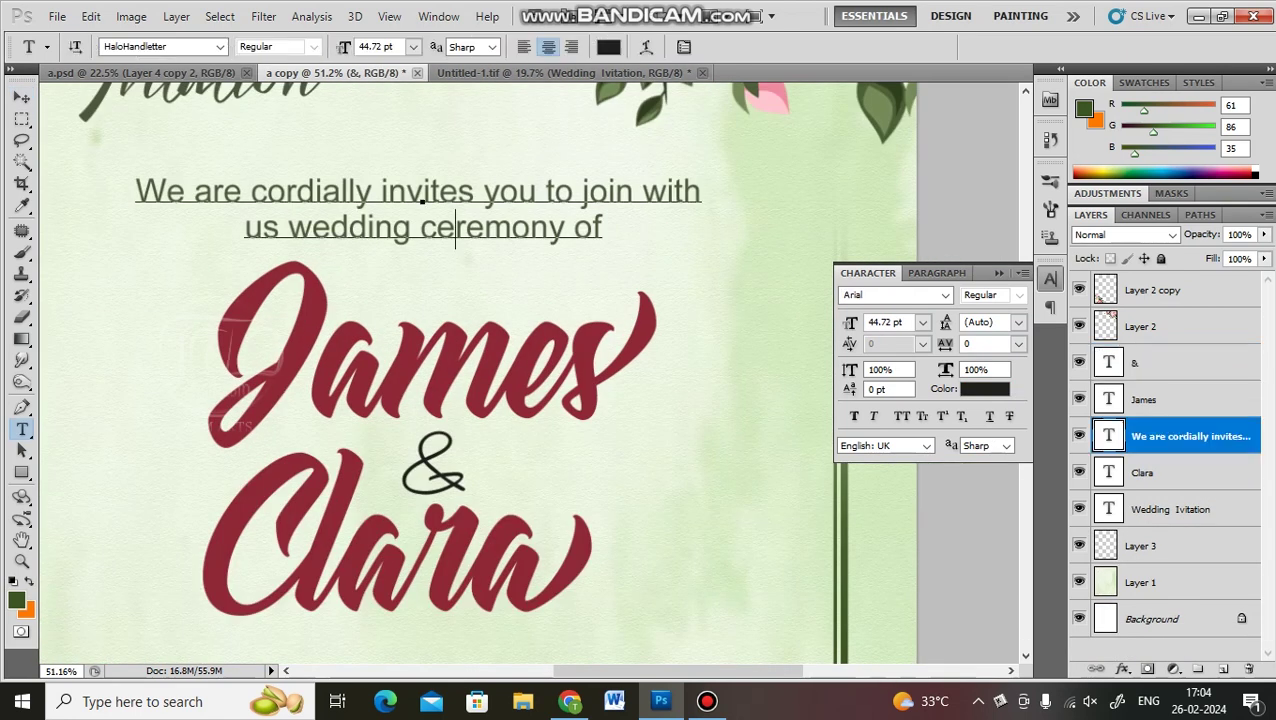
{"action": "key", "text": "ctrl+Return"}
{"action": "scroll", "coordinate": [520, 370], "scroll_direction": "down", "scroll_amount": 3}
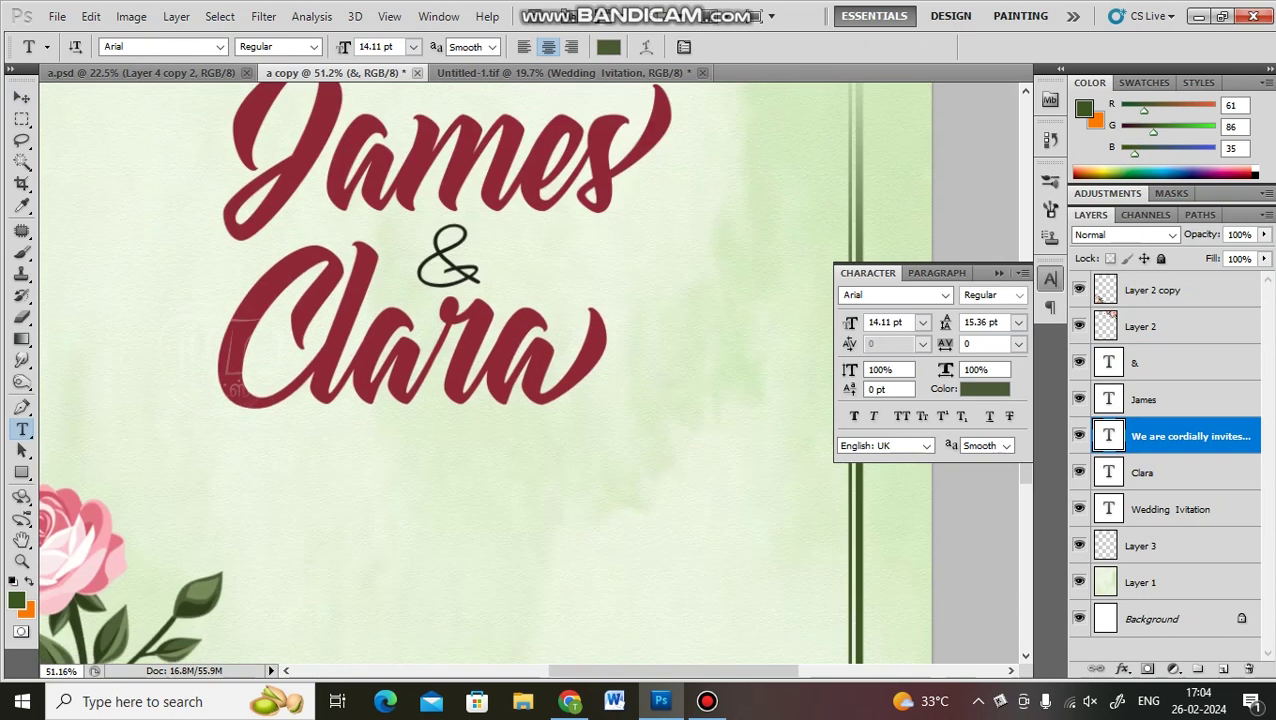
{"action": "scroll", "coordinate": [520, 370], "scroll_direction": "down", "scroll_amount": 2}
{"action": "scroll", "coordinate": [520, 370], "scroll_direction": "up", "scroll_amount": 1}
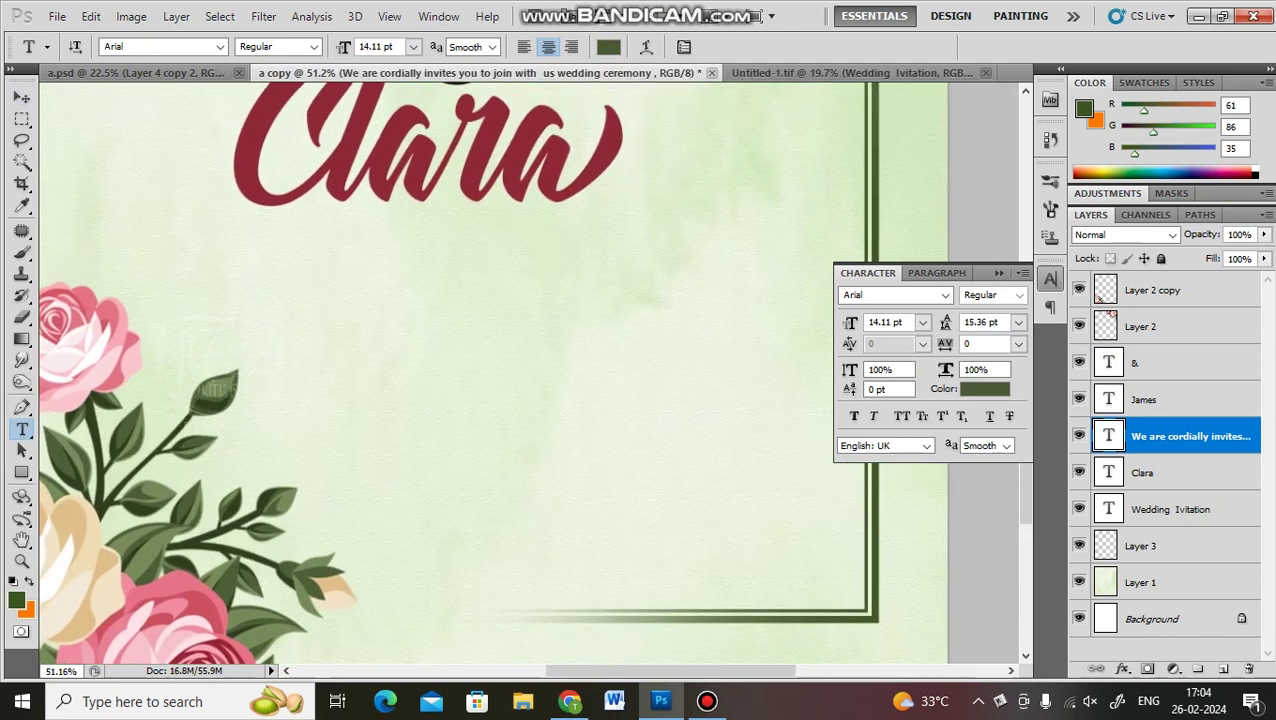
Step: Type the date line '26.02.2024 Monday' below Clara, fixing the misspelt weekday
{"action": "left_click", "coordinate": [485, 343]}
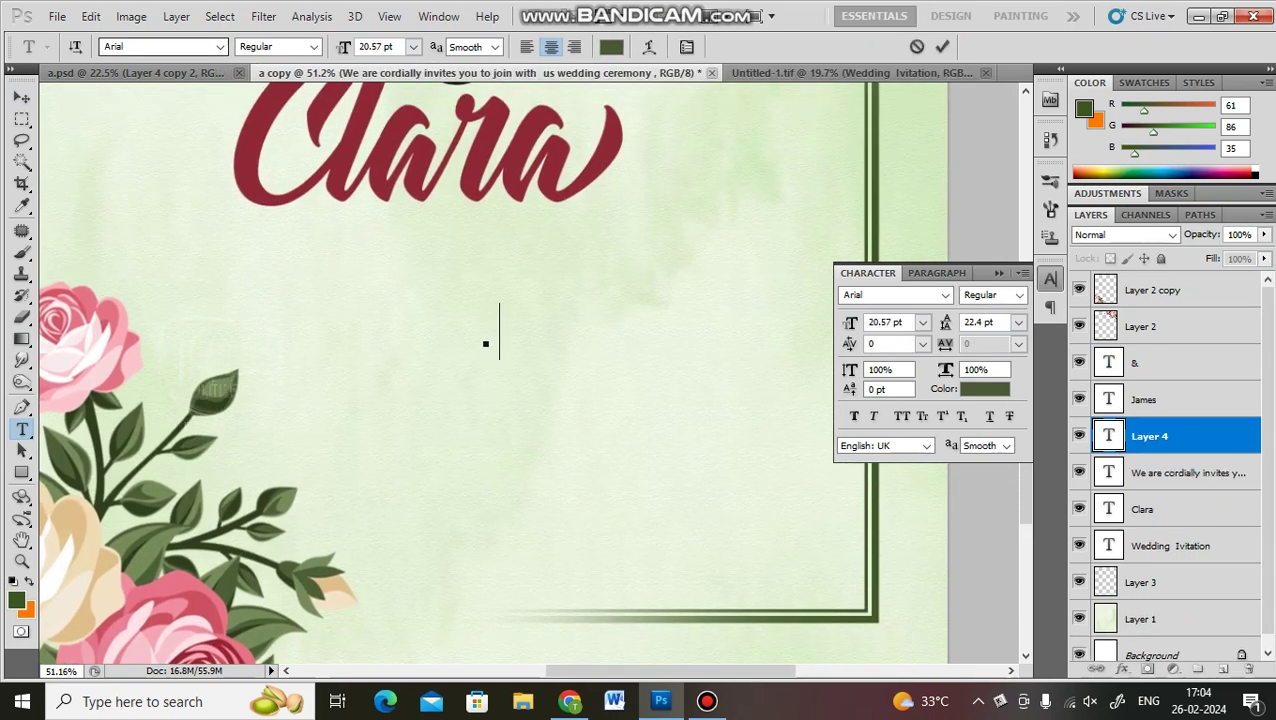
{"action": "type", "text": "26.0"}
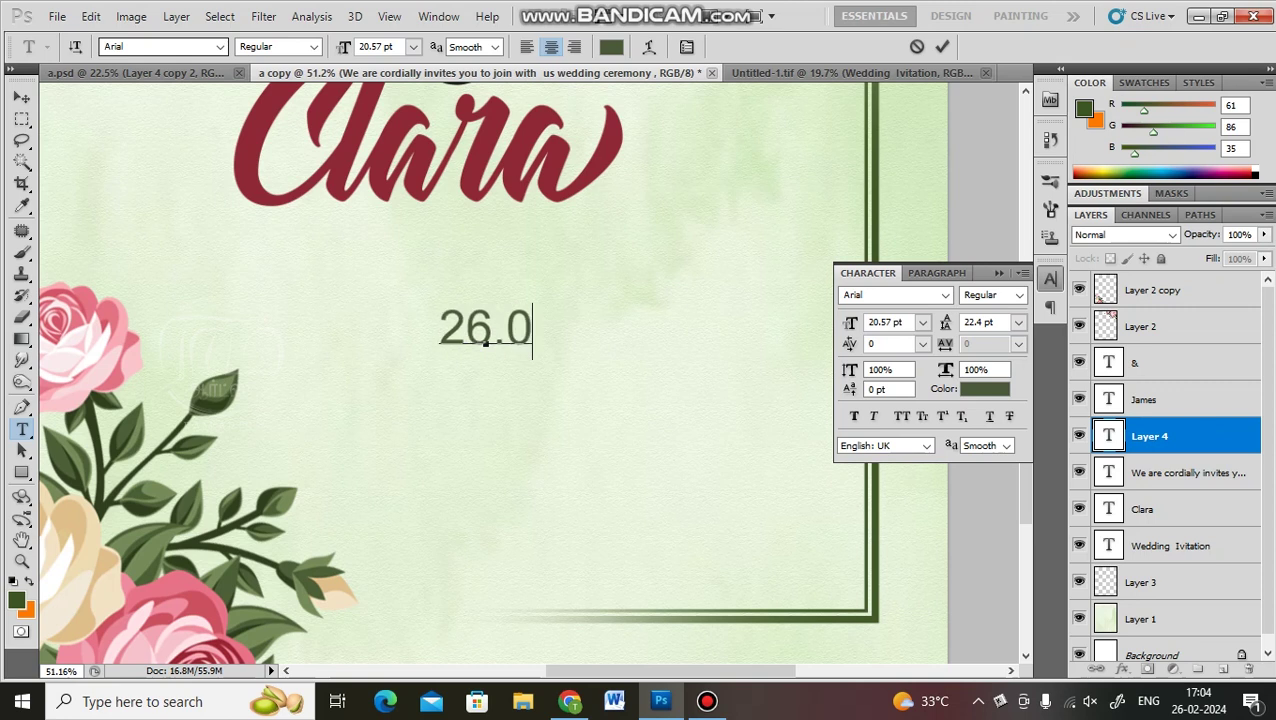
{"action": "type", "text": "2.202"}
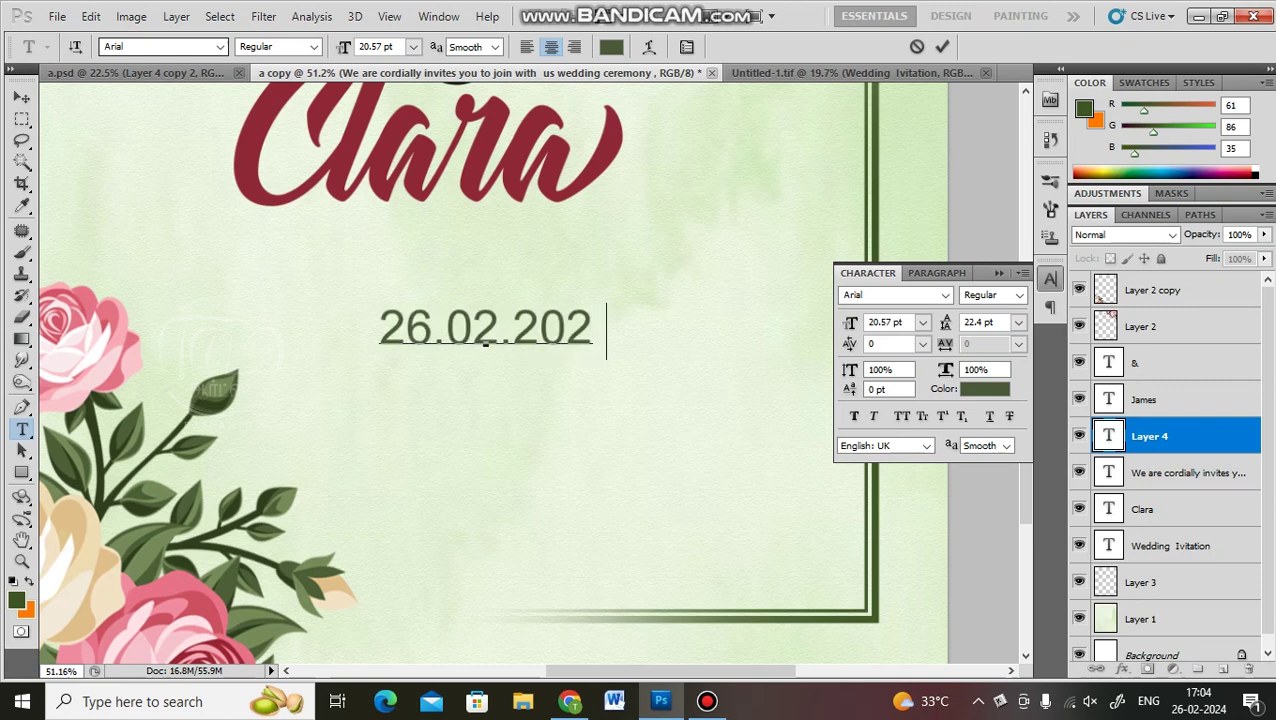
{"action": "type", "text": "4"}
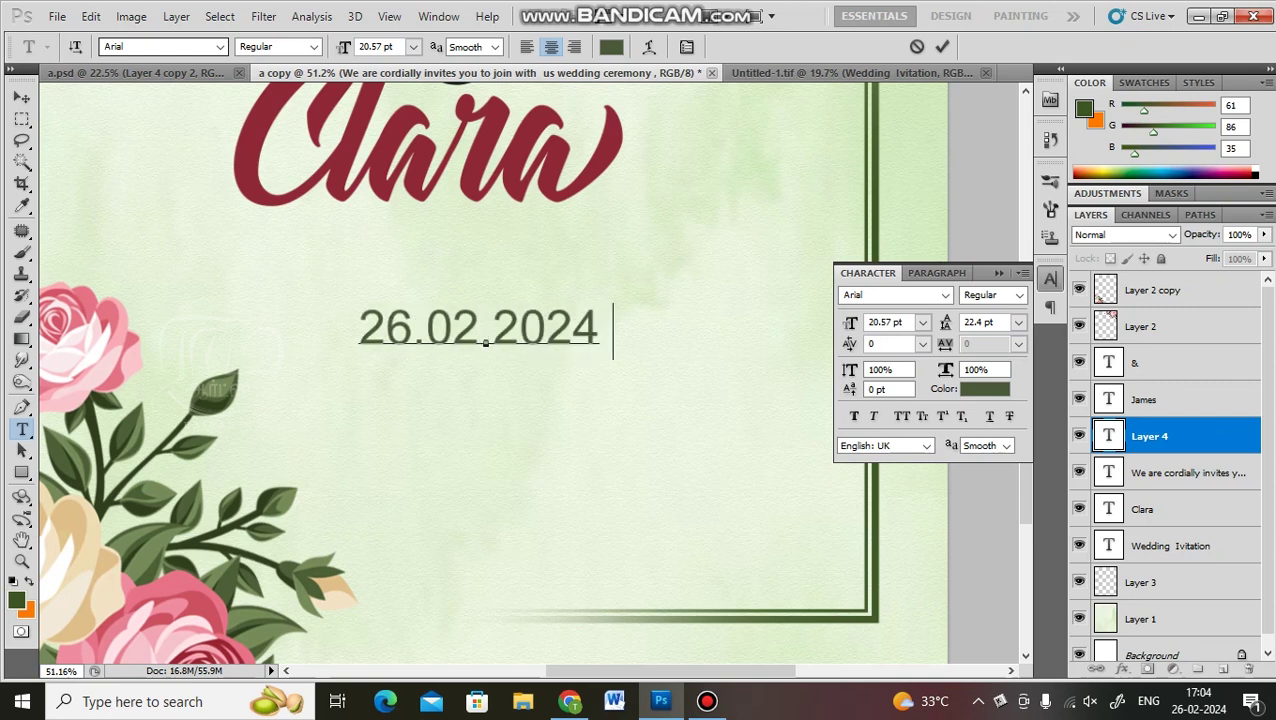
{"action": "type", "text": " Man"}
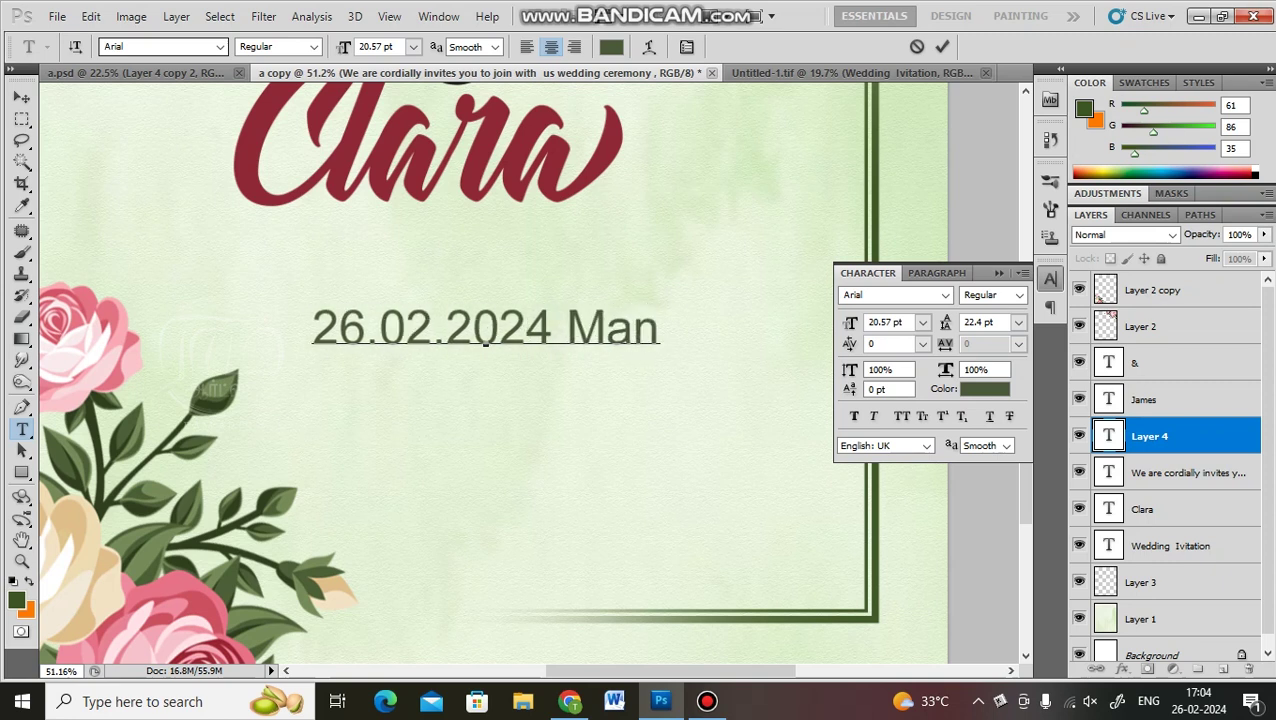
{"action": "key", "text": "BackSpace"}
{"action": "key", "text": "BackSpace"}
{"action": "type", "text": "on"}
{"action": "type", "text": "da"}
{"action": "key", "text": "ctrl+a"}
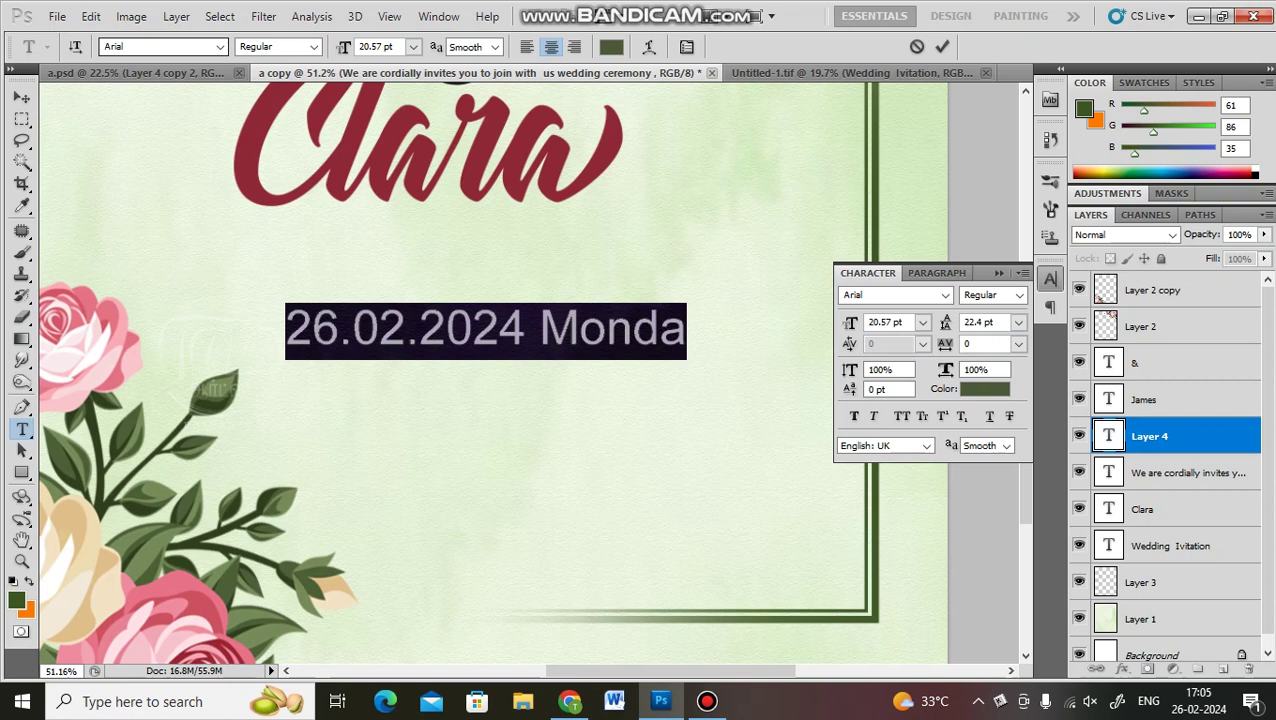
{"action": "key", "text": "ctrl+h"}
{"action": "key", "text": "Right"}
{"action": "type", "text": "y"}
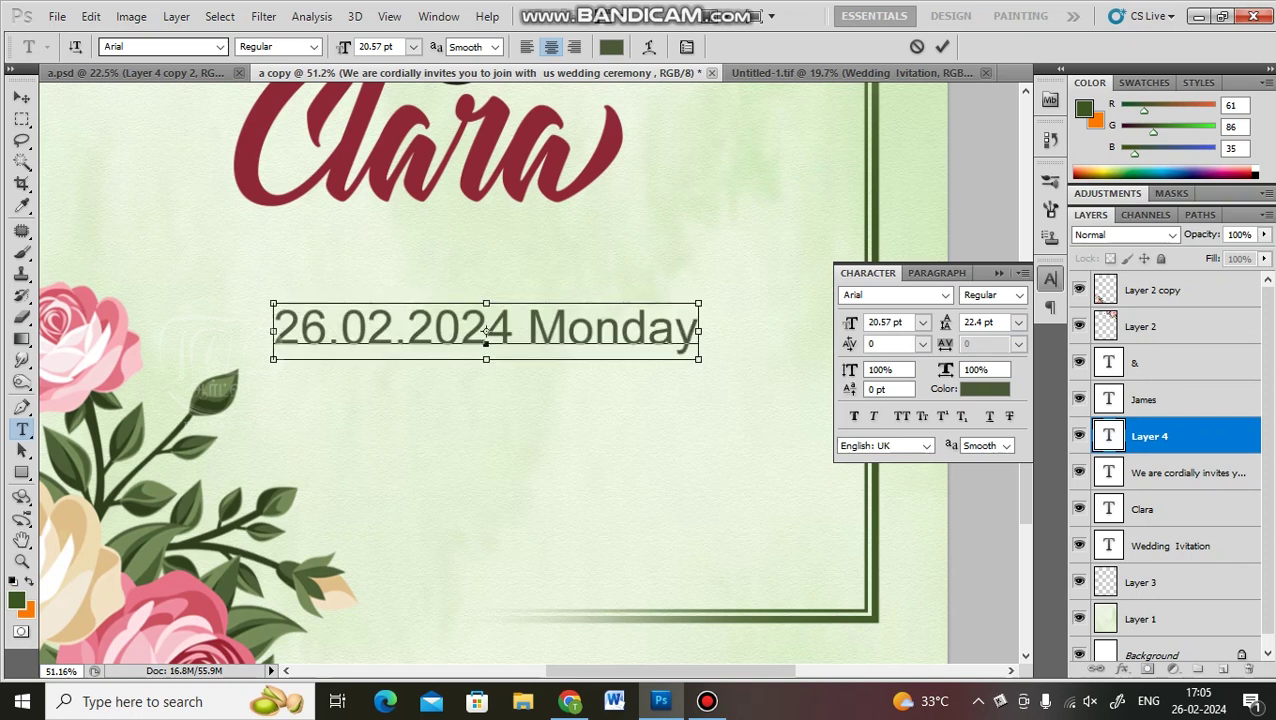
Step: Left-align the date, reduce it to 16.57 pt, commit it, and hide the panels
{"action": "key", "text": "ctrl+a"}
{"action": "key", "text": "ctrl+shift+l"}
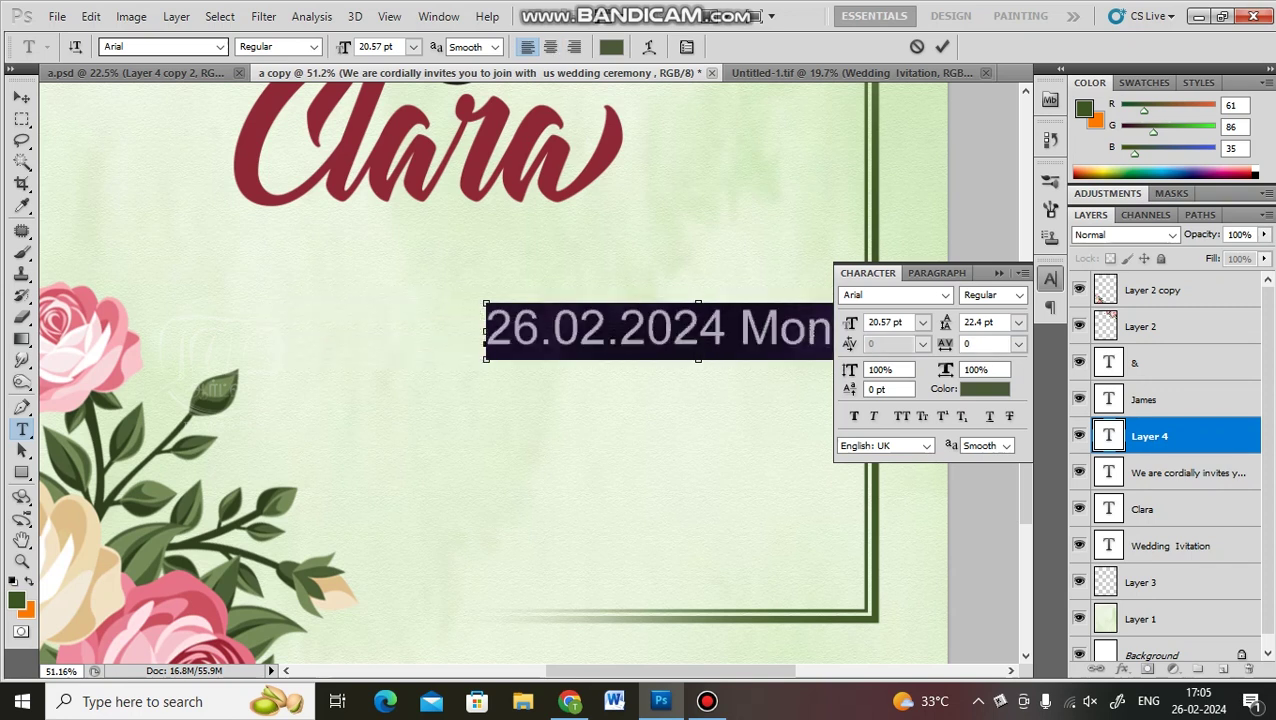
{"action": "key", "text": "ctrl+shift+comma"}
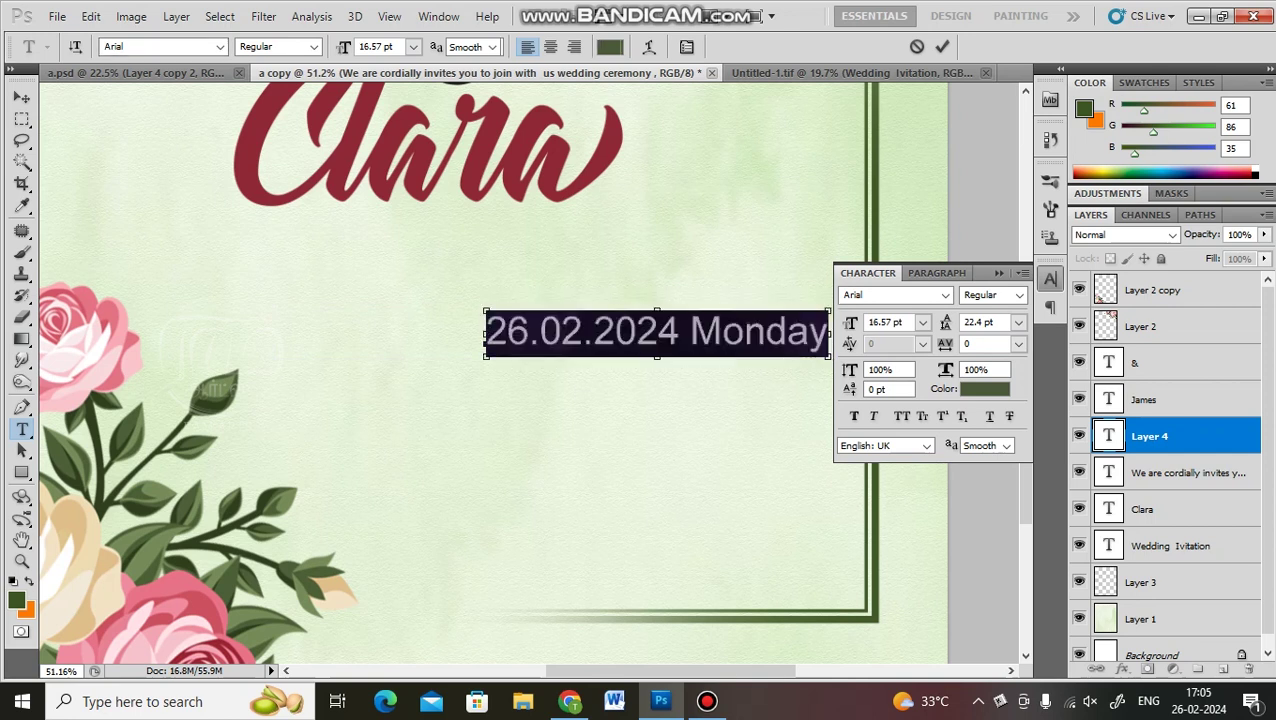
{"action": "key", "text": "ctrl+Return"}
{"action": "key", "text": "v"}
{"action": "key", "text": "Tab"}
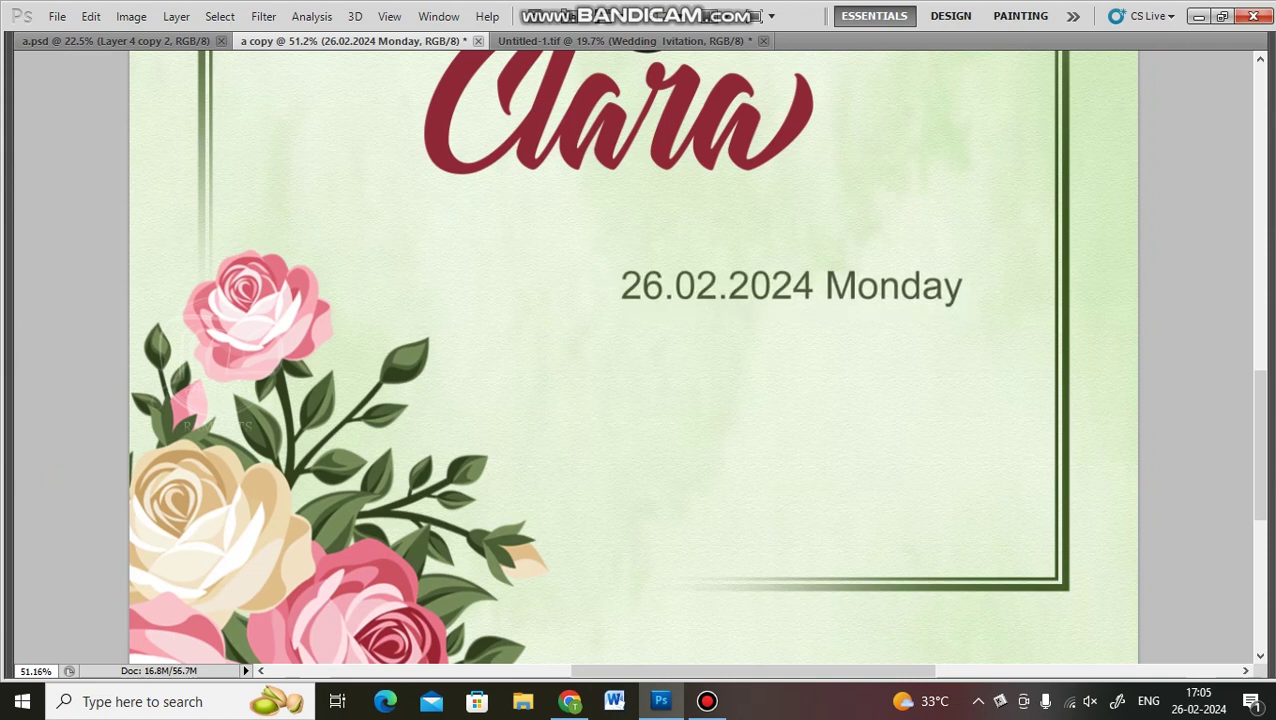
Step: Make the date line All Caps, shrink it slightly, and commit it
{"action": "double_click", "coordinate": [698, 285]}
{"action": "key", "text": "ctrl+a"}
{"action": "key", "text": "ctrl+shift+k"}
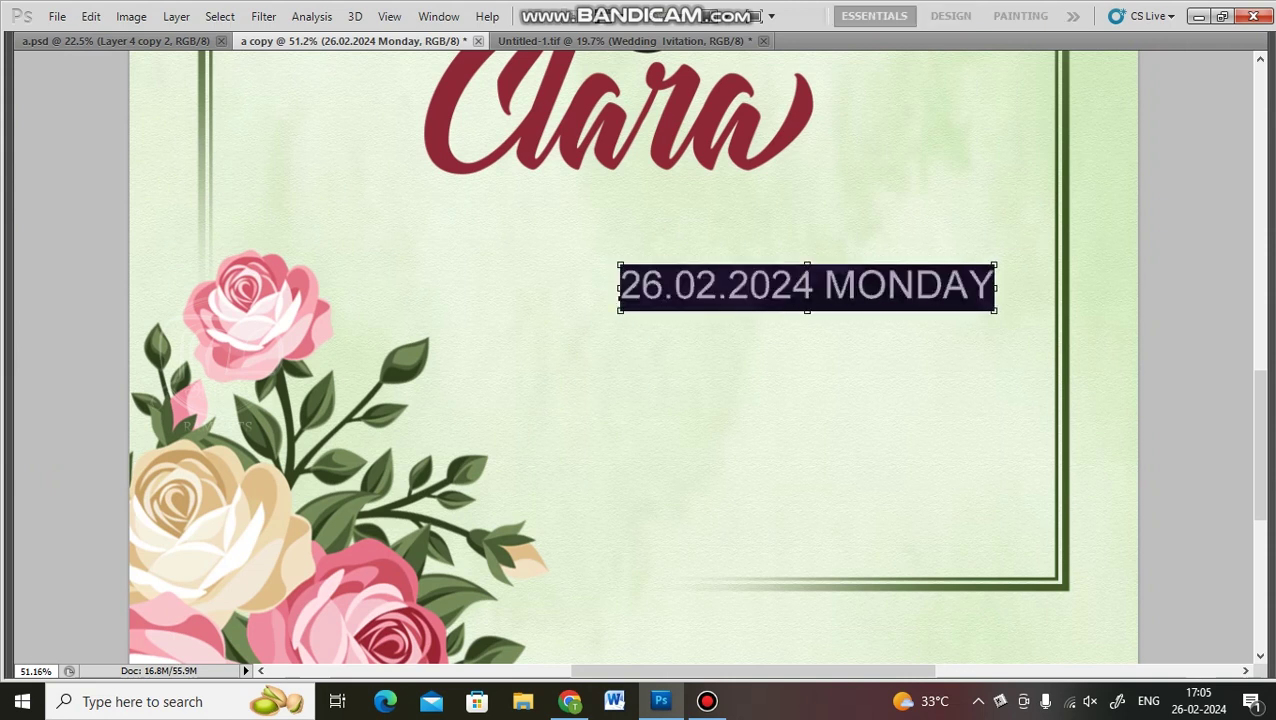
{"action": "key", "text": "ctrl+shift+comma"}
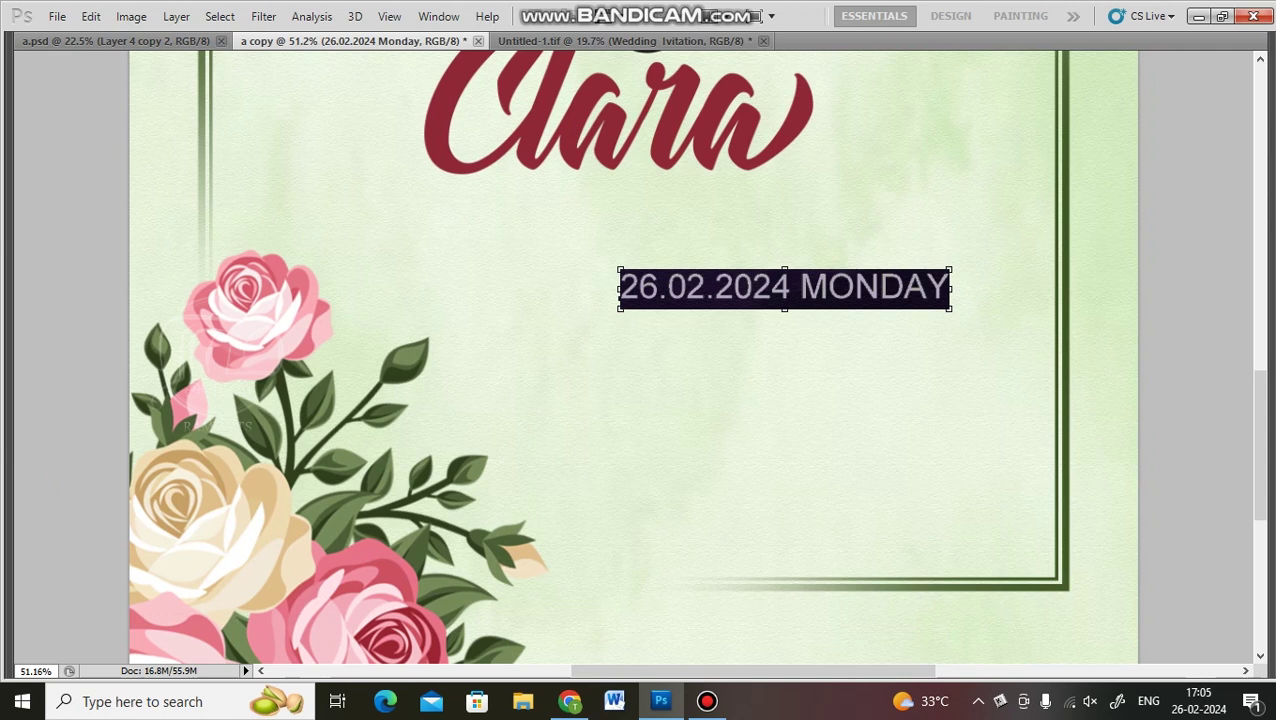
{"action": "key", "text": "ctrl+Return"}
Step: Duplicate the date line below and replace its text with an '@' sign
{"action": "key", "text": "ctrl+j"}
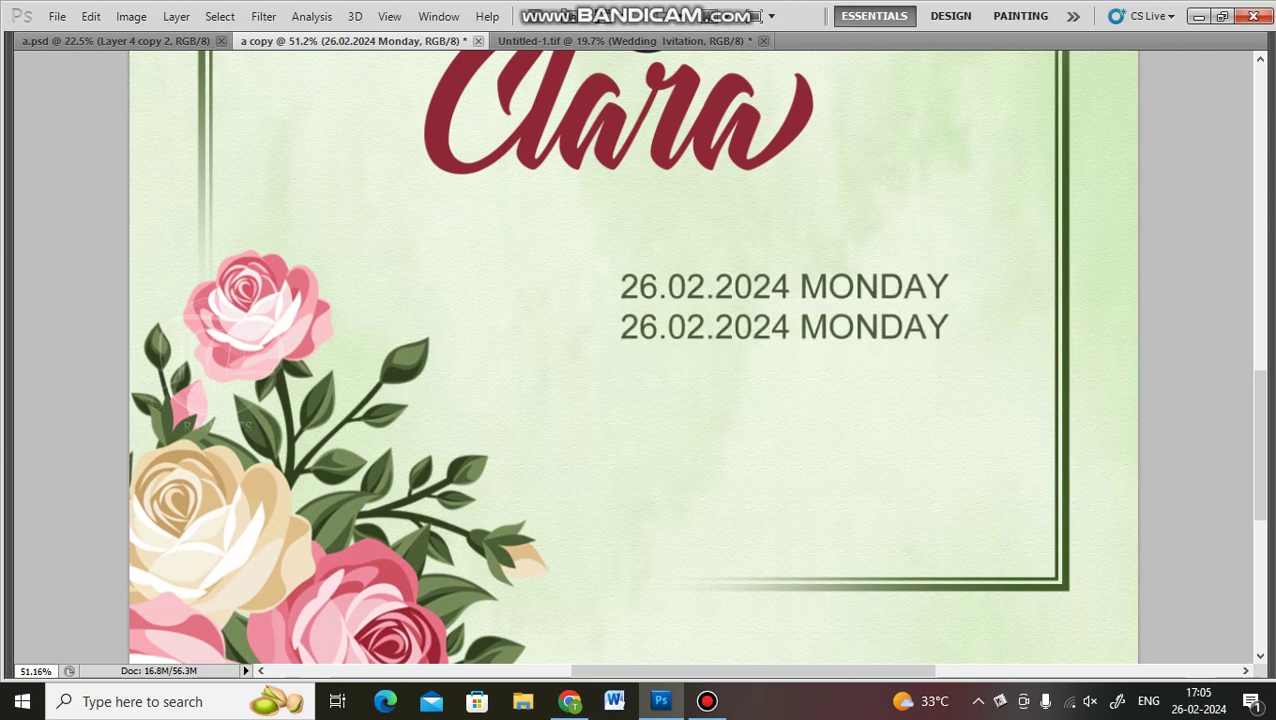
{"action": "scroll", "coordinate": [755, 368], "scroll_direction": "up", "scroll_amount": 2}
{"action": "scroll", "coordinate": [755, 368], "scroll_direction": "up", "scroll_amount": 3}
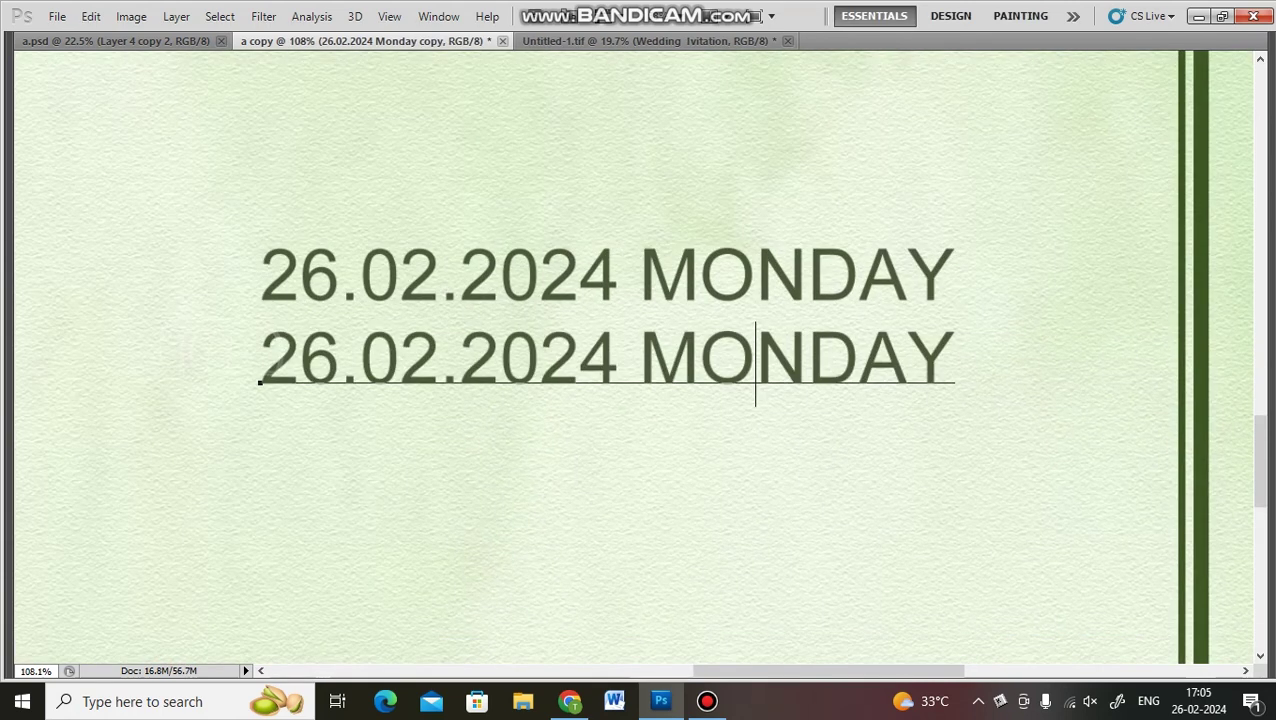
{"action": "left_click", "coordinate": [755, 368]}
{"action": "key", "text": "ctrl+a"}
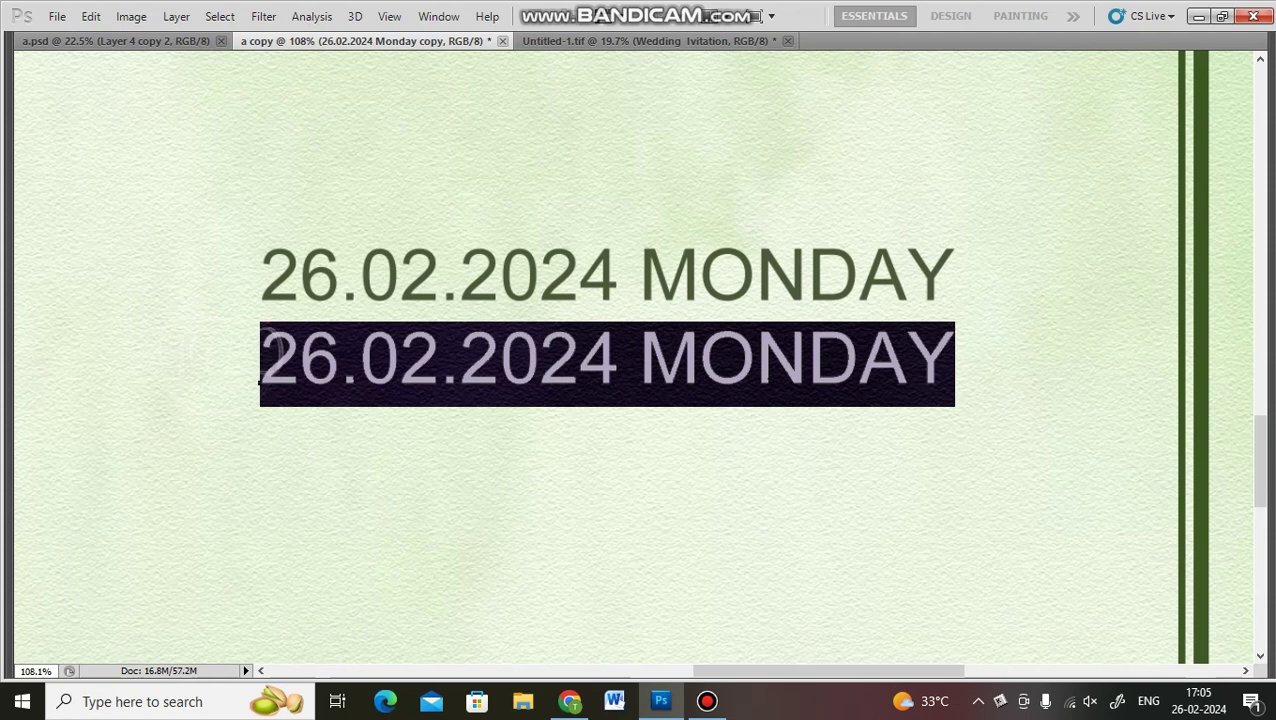
{"action": "type", "text": "@"}
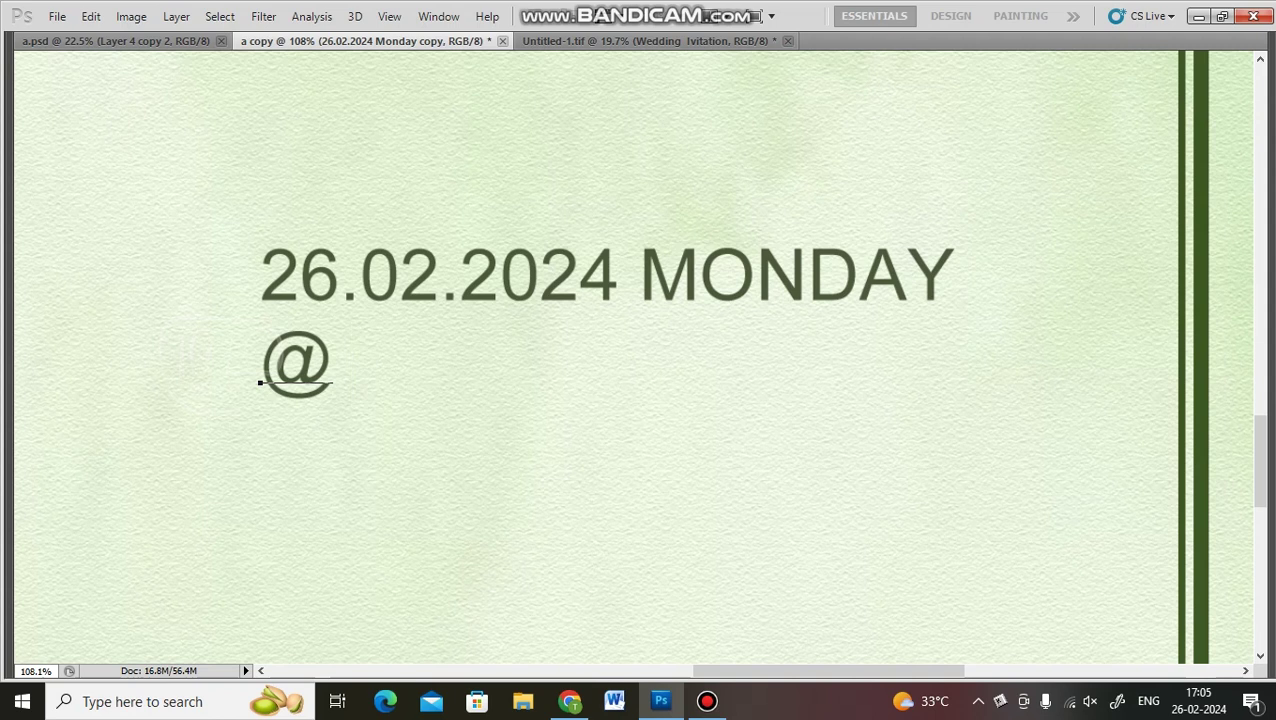
Step: Complete the time as '@ 6.00 PM', removing a mistyped 'EVE'
{"action": "type", "text": "6"}
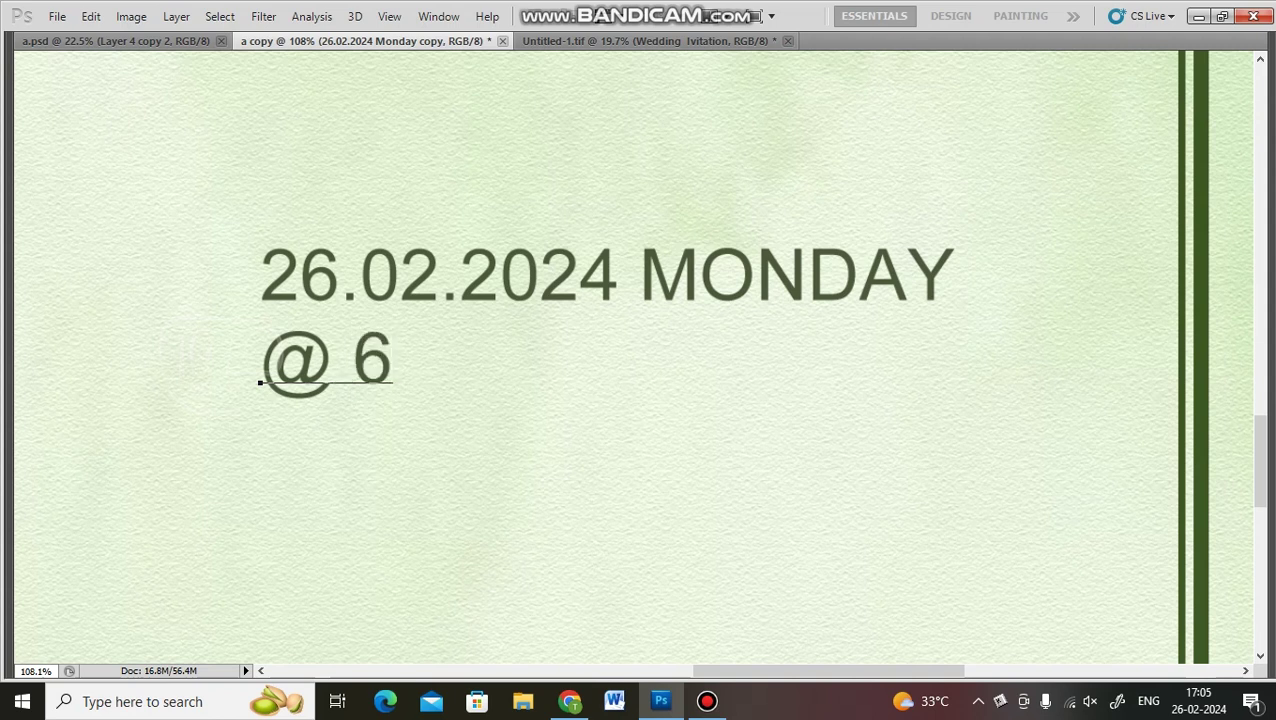
{"action": "key", "text": "Left"}
{"action": "key", "text": "Left"}
{"action": "key", "text": "Delete"}
{"action": "key", "text": "Delete"}
{"action": "type", "text": "EV"}
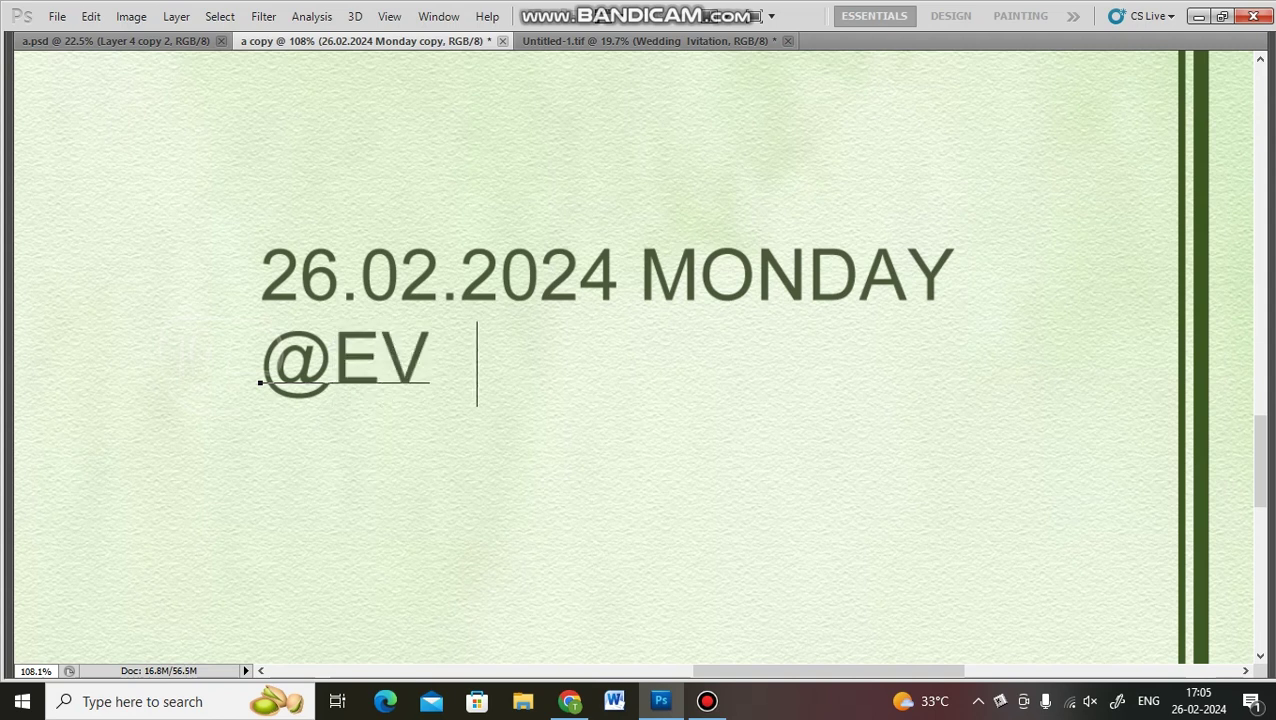
{"action": "type", "text": "E"}
{"action": "key", "text": "Left"}
{"action": "key", "text": "BackSpace"}
{"action": "key", "text": "BackSpace"}
{"action": "key", "text": "Delete"}
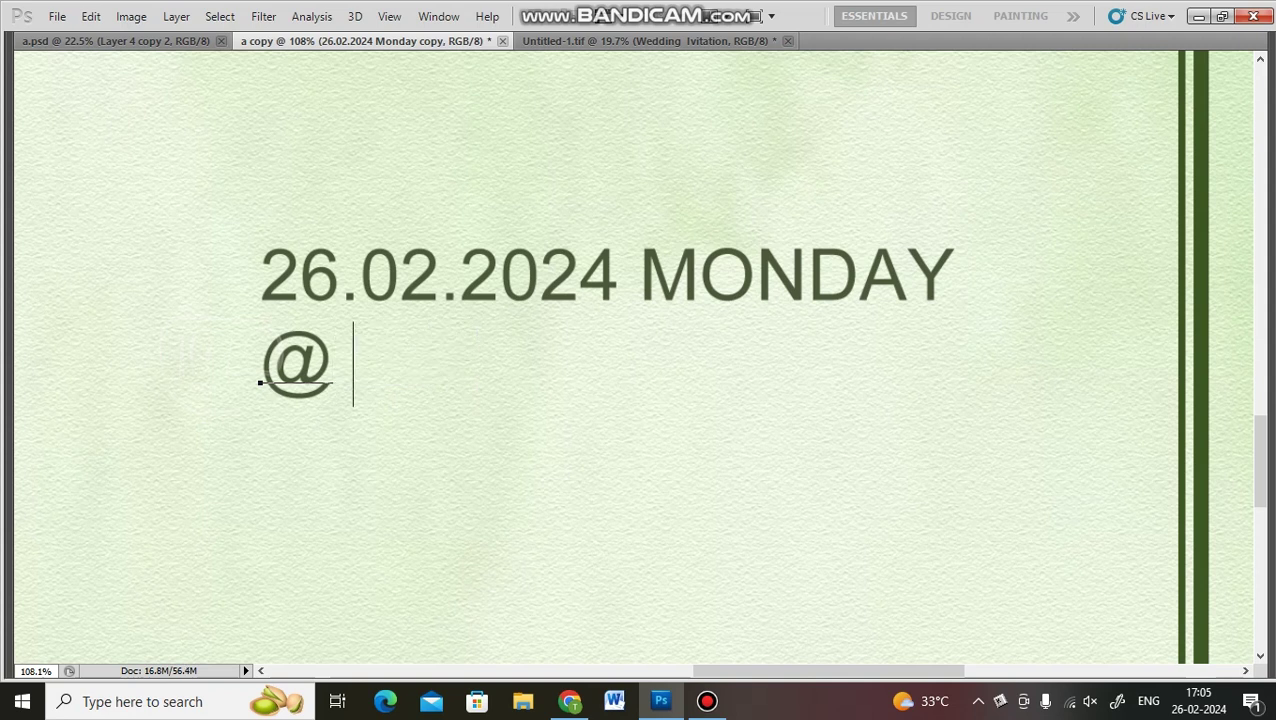
{"action": "type", "text": "6.00 "}
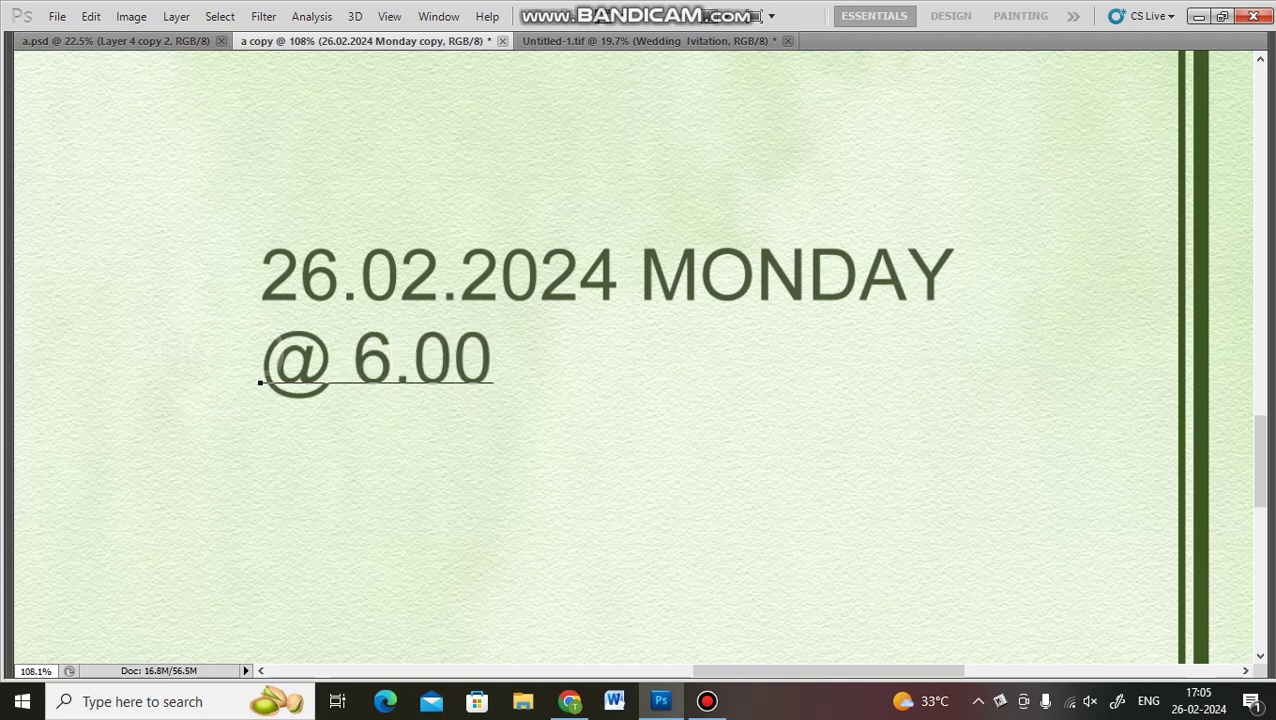
{"action": "type", "text": "PM"}
Step: Toggle All Caps so the time reads '@ 6.00 pm', commit, and view the whole card
{"action": "key", "text": "shift+Left"}
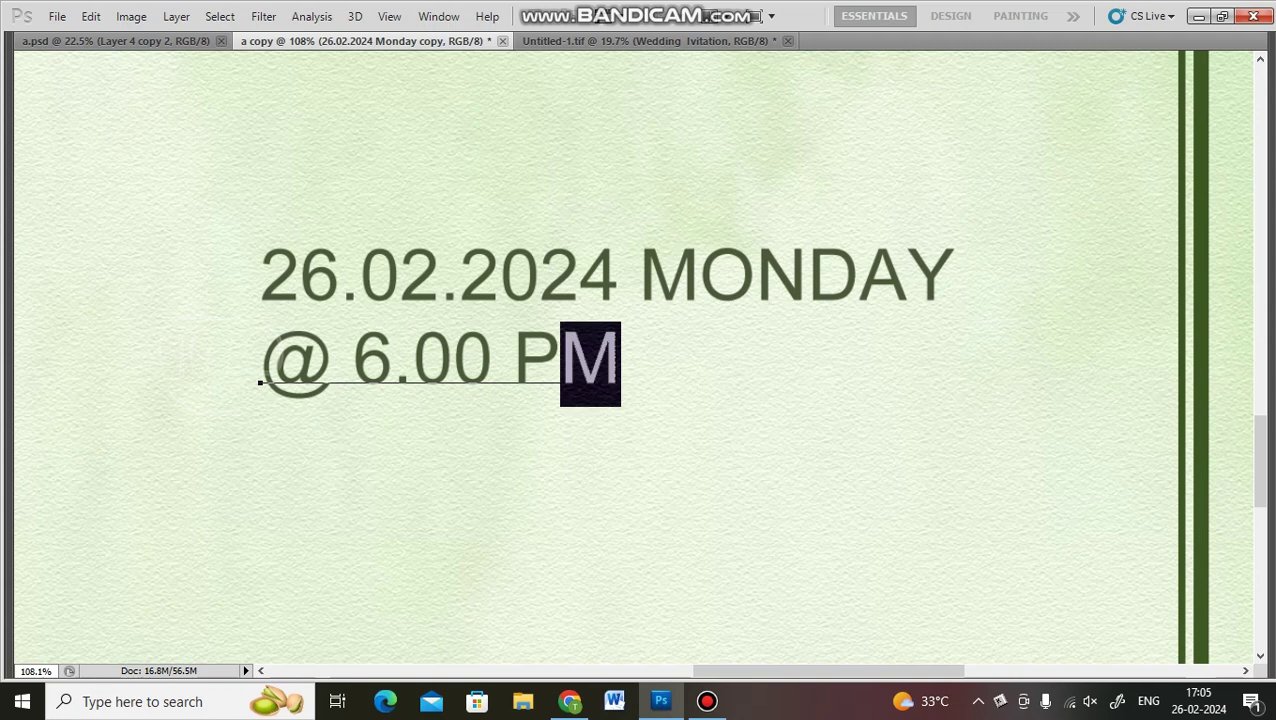
{"action": "key", "text": "shift+Left"}
{"action": "key", "text": "Right"}
{"action": "key", "text": "ctrl"}
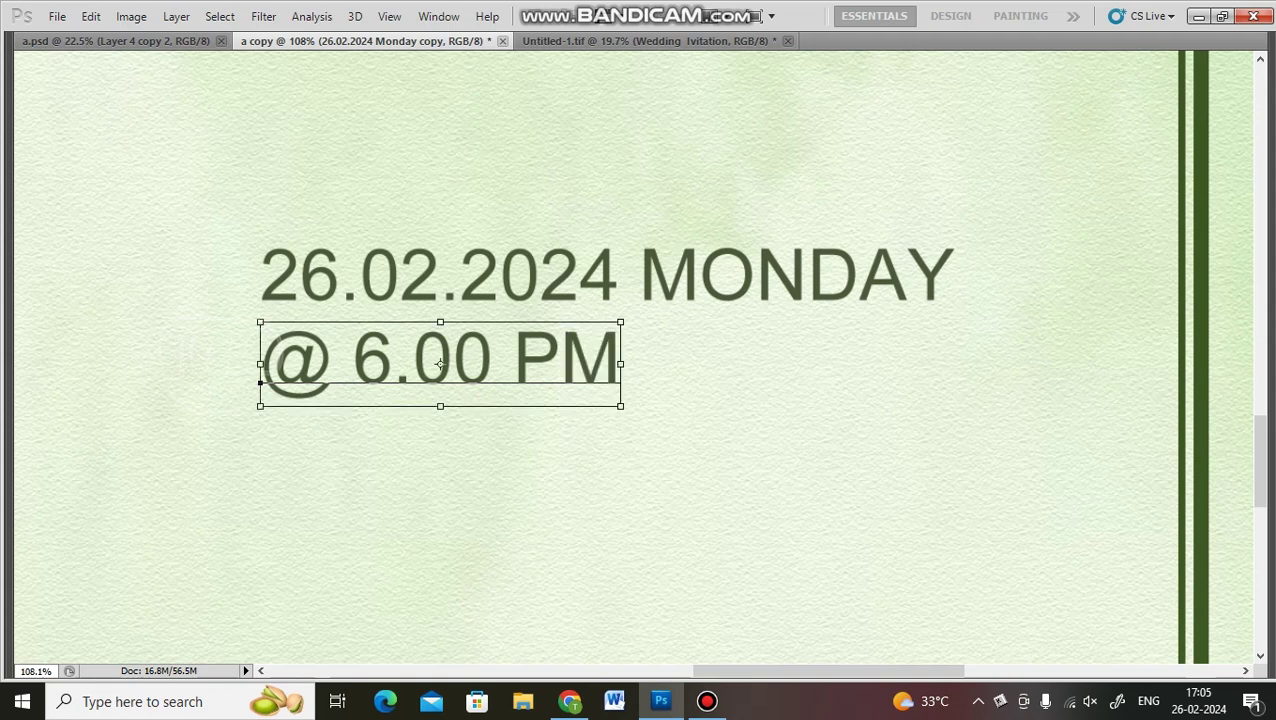
{"action": "key", "text": "ctrl+a"}
{"action": "key", "text": "ctrl+shift+k"}
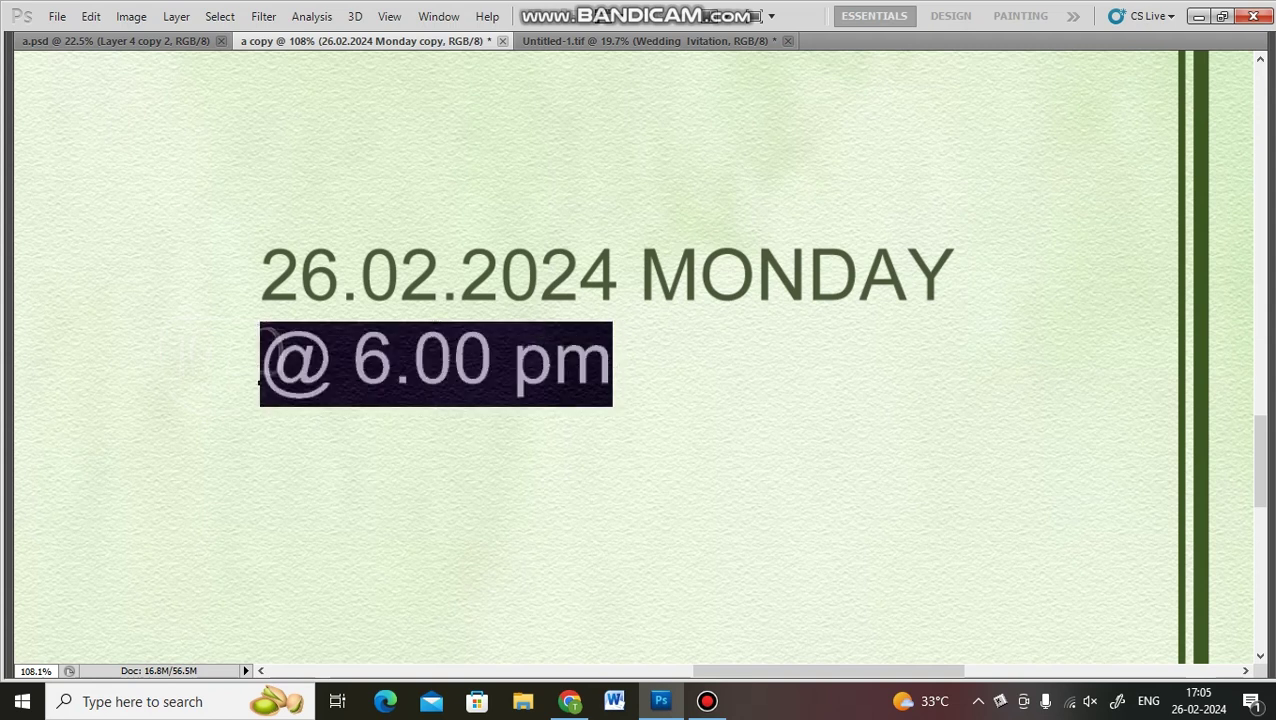
{"action": "key", "text": "Left"}
{"action": "key", "text": "Right"}
{"action": "key", "text": "Right"}
{"action": "key", "text": "Right"}
{"action": "key", "text": "Right"}
{"action": "key", "text": "Right"}
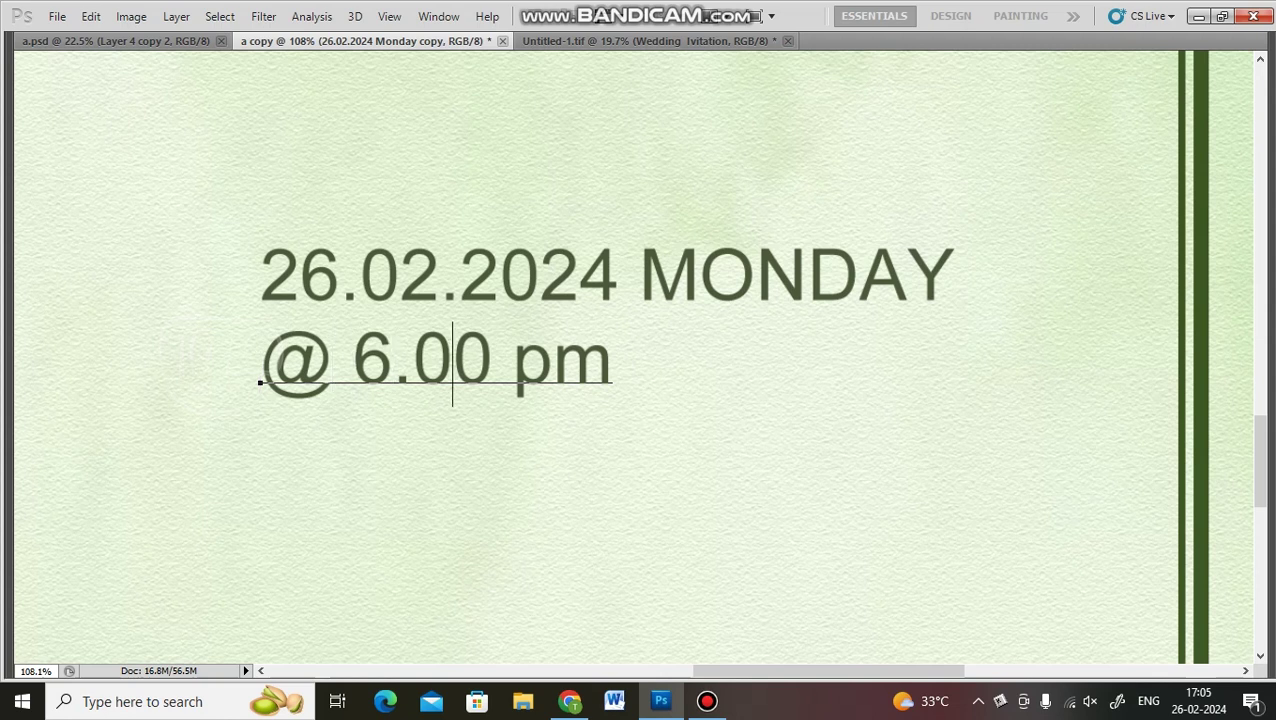
{"action": "key", "text": "Right"}
{"action": "key", "text": "Right"}
{"action": "key", "text": "ctrl"}
{"action": "key", "text": "ctrl+Return"}
{"action": "key", "text": "ctrl+0"}
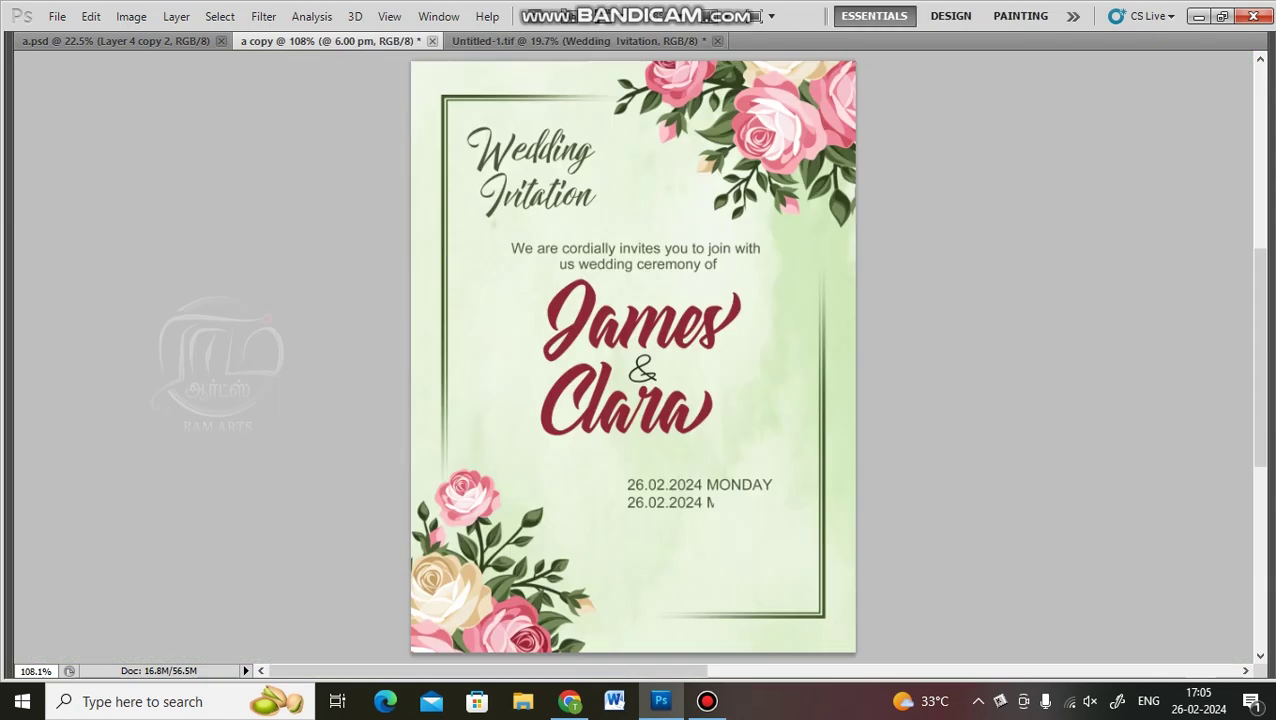
{"action": "scroll", "coordinate": [715, 564], "scroll_direction": "up", "scroll_amount": 5}
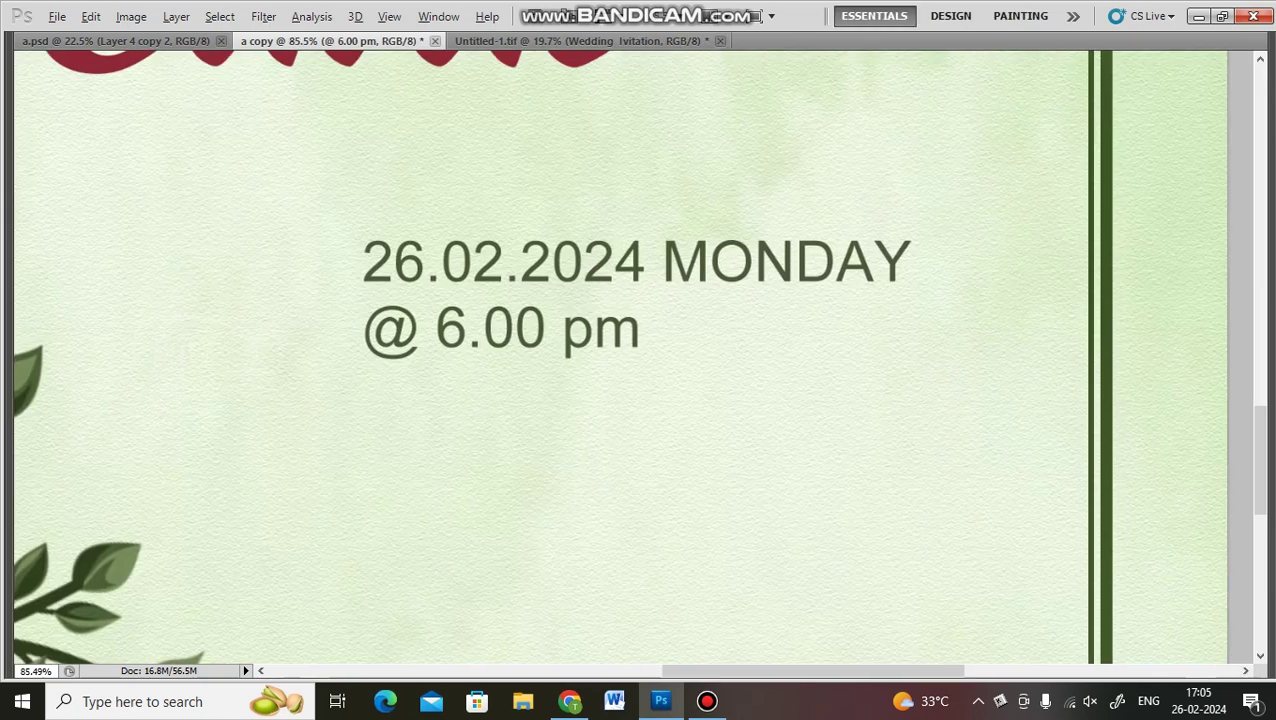
Step: Duplicate the time line below and retype it as 'Venue : Sri Venkateshwara'
{"action": "left_click_drag", "start_coordinate": [362, 343], "coordinate": [362, 422]}
{"action": "left_click", "coordinate": [360, 424]}
{"action": "key", "text": "ctrl+a"}
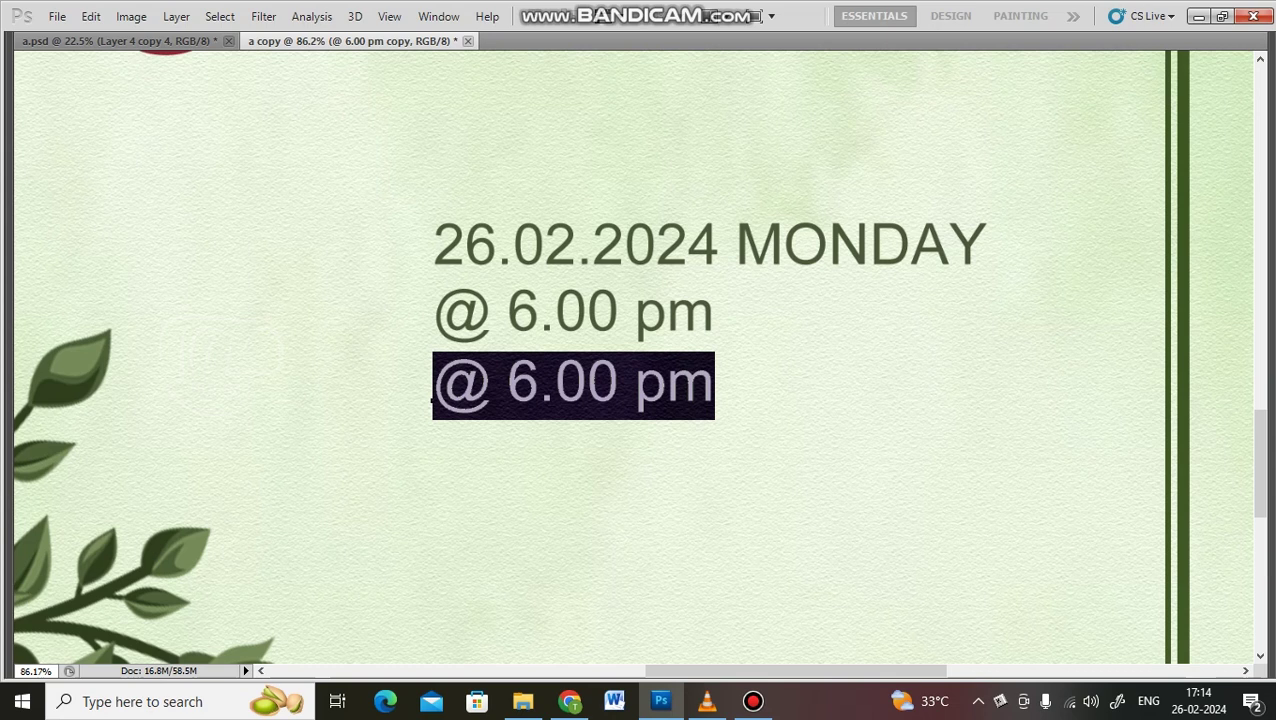
{"action": "type", "text": "Venue : "}
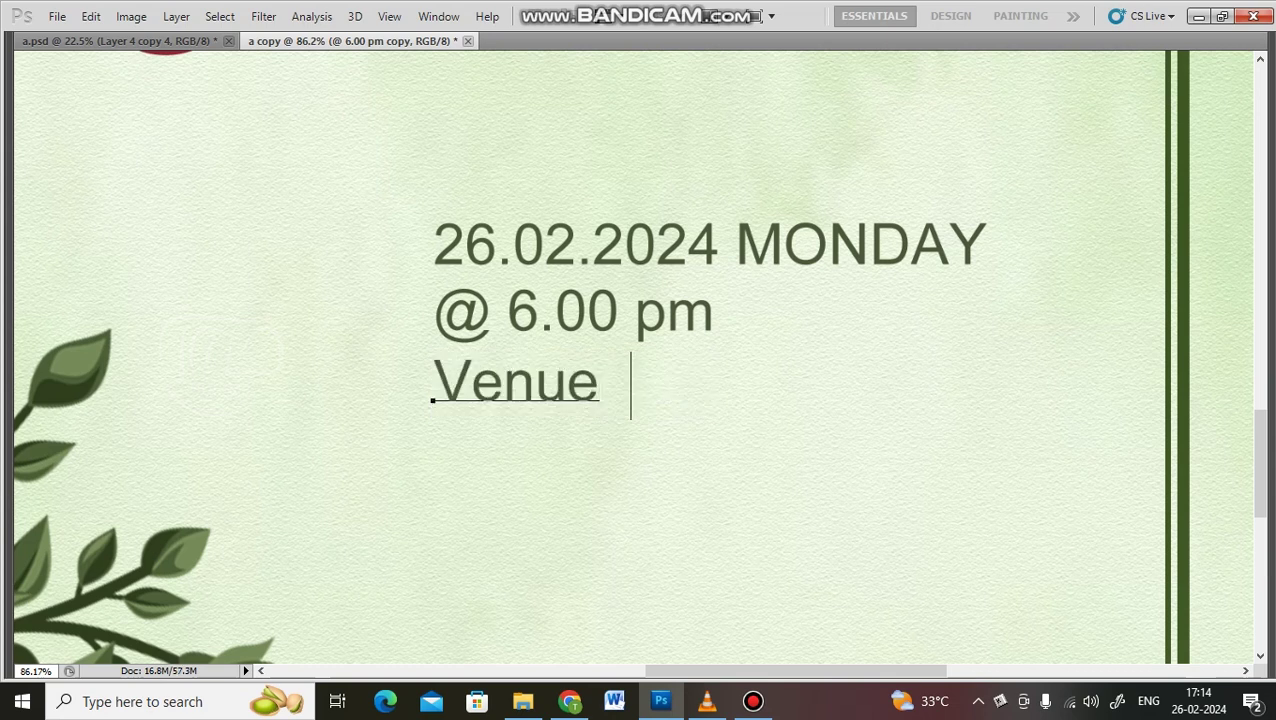
{"action": "type", "text": "Ari"}
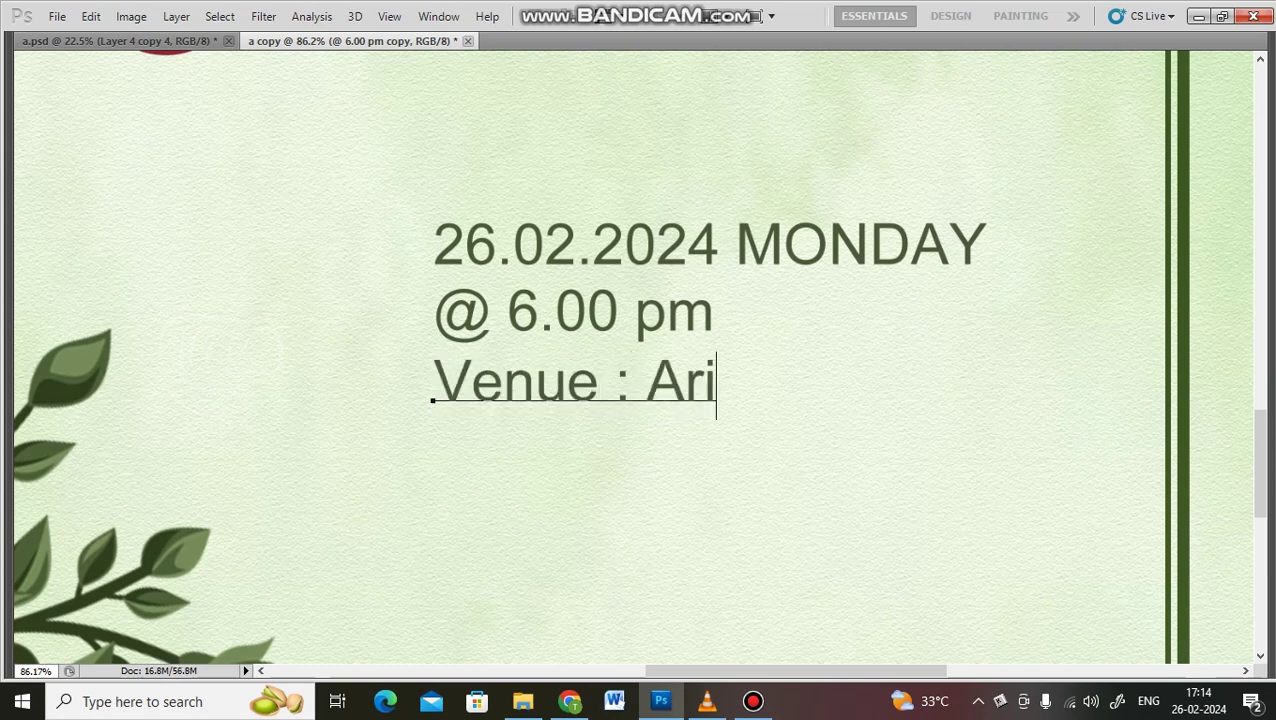
{"action": "key", "text": "BackSpace"}
{"action": "key", "text": "BackSpace"}
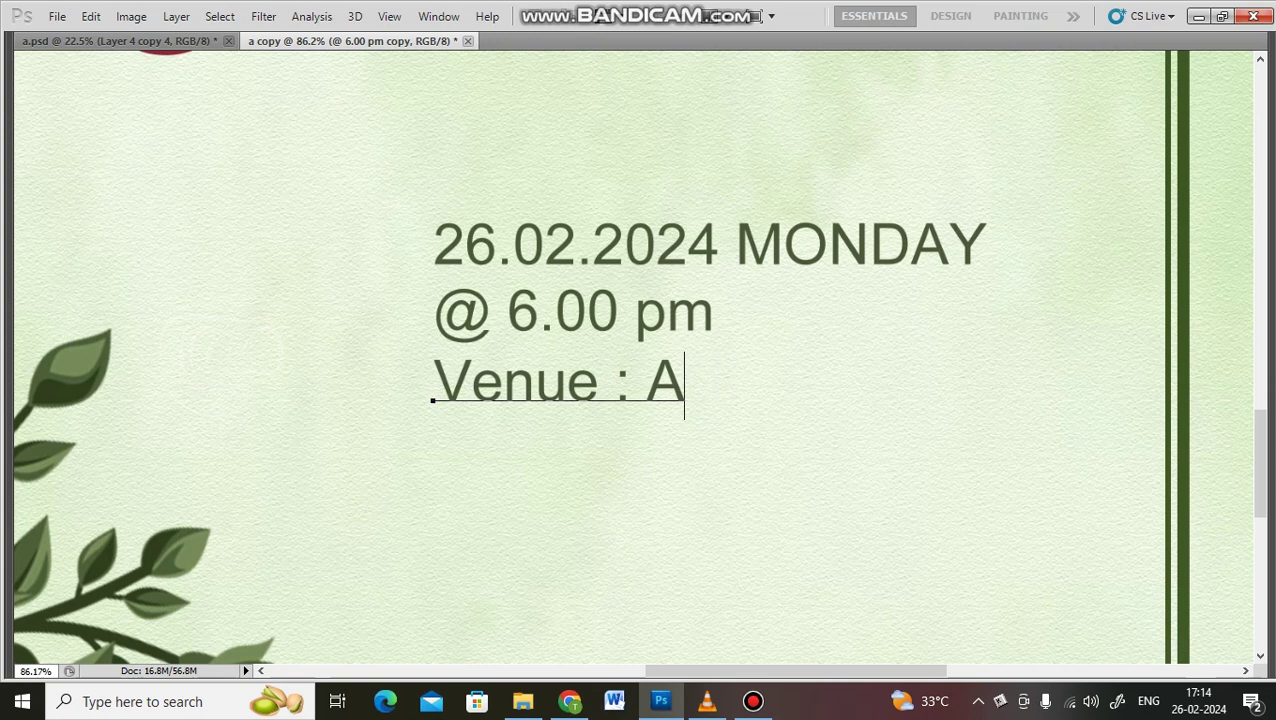
{"action": "key", "text": "BackSpace"}
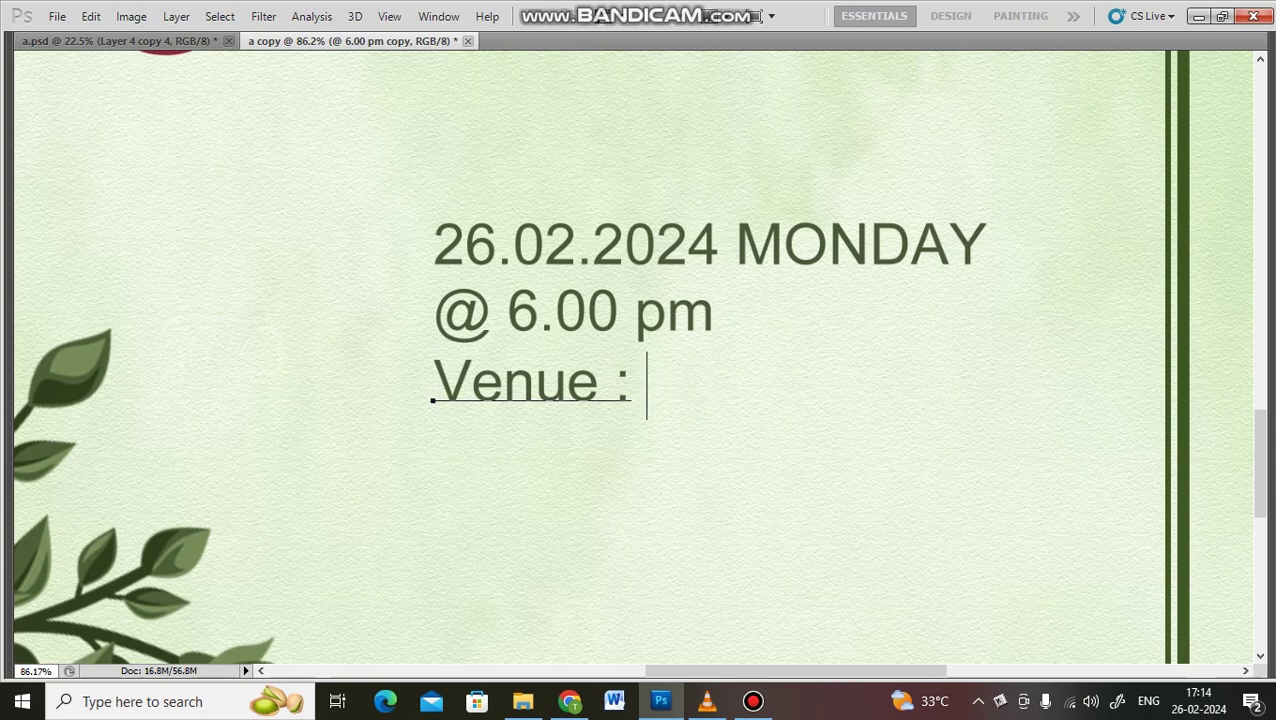
{"action": "type", "text": "sr"}
{"action": "key", "text": "BackSpace"}
{"action": "key", "text": "BackSpace"}
{"action": "type", "text": "Sri V"}
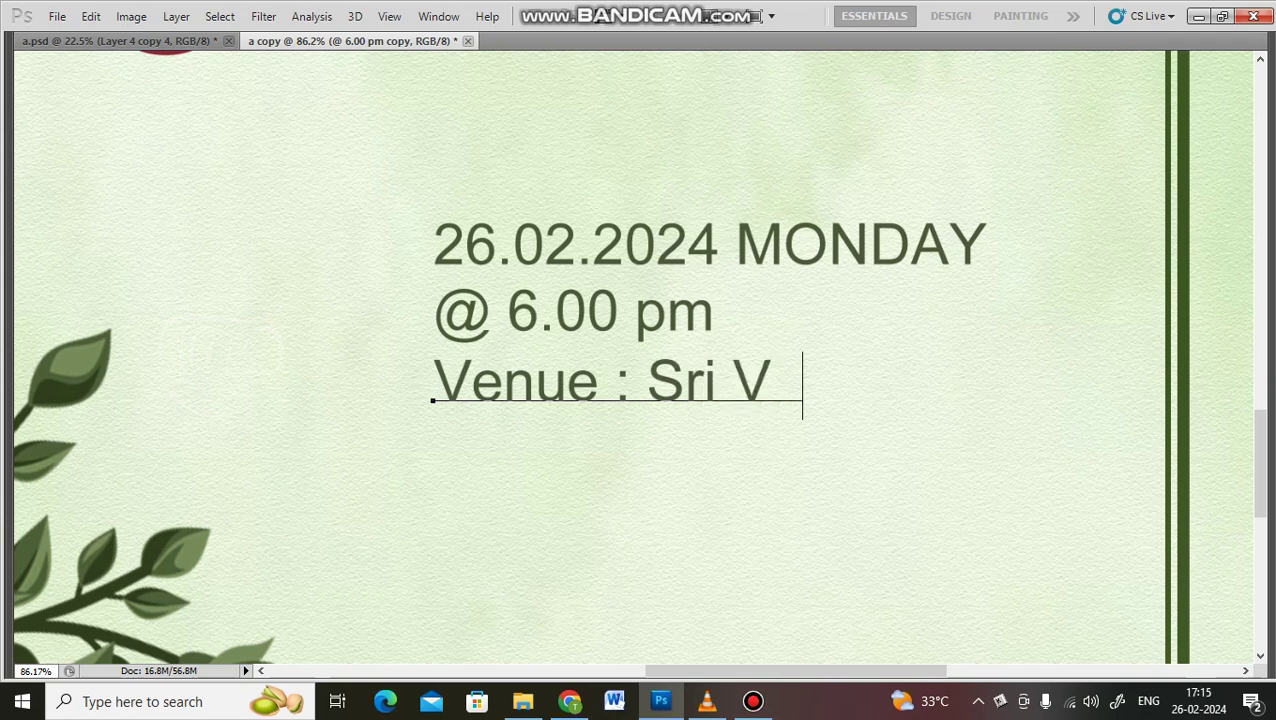
{"action": "type", "text": "enkat"}
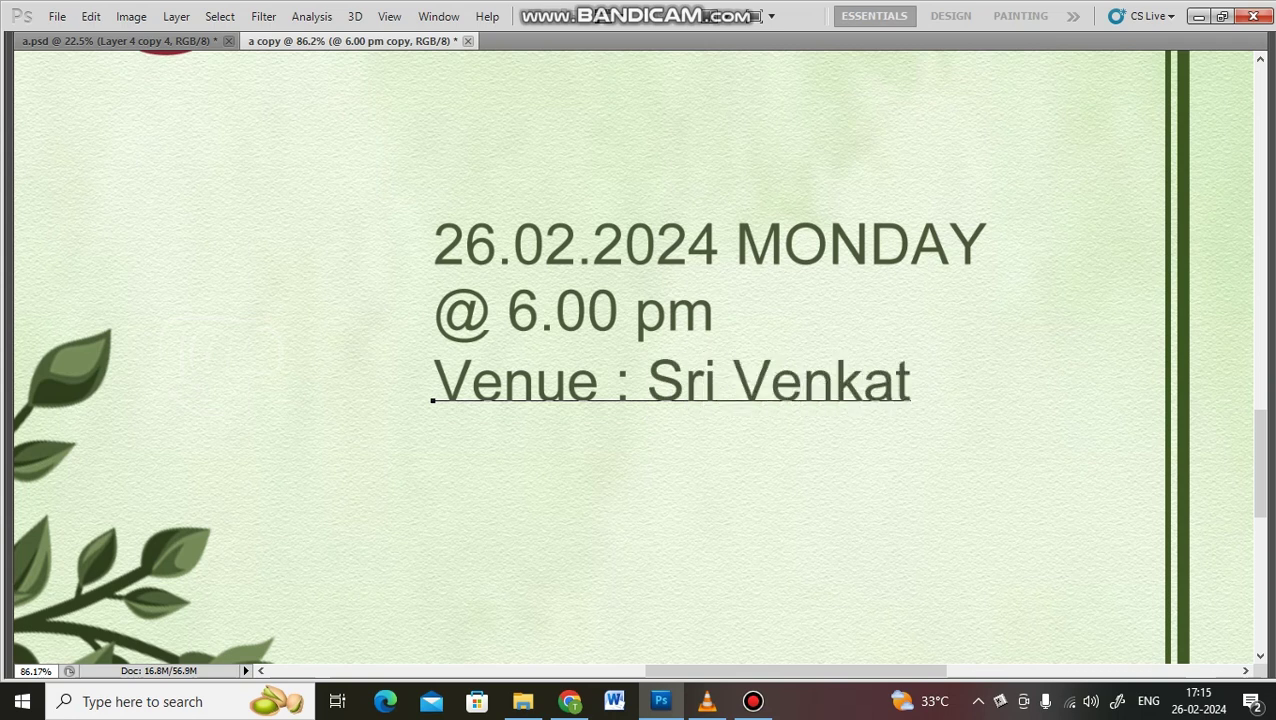
{"action": "type", "text": "eshw"}
{"action": "type", "text": "ar"}
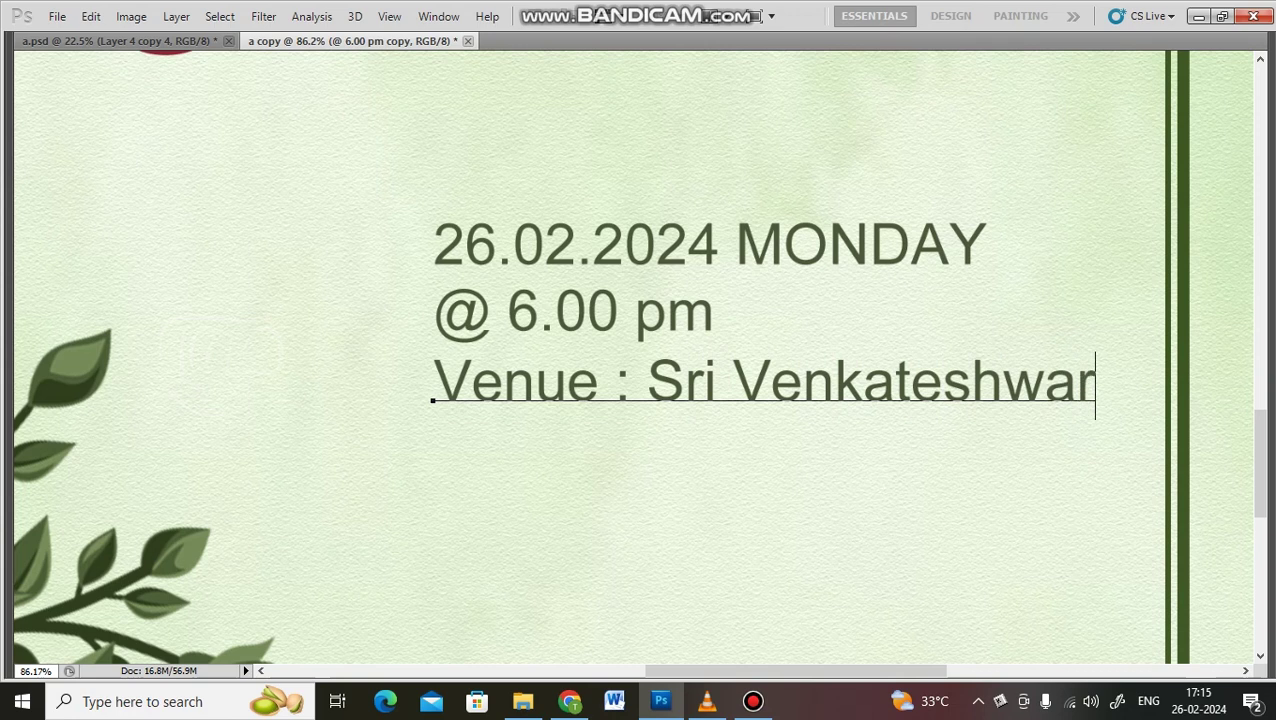
{"action": "type", "text": "a"}
Step: Add a second line 'Wedding Hall, Nungampakkam Chennai' and select all the venue text
{"action": "key", "text": "Return"}
{"action": "type", "text": "W"}
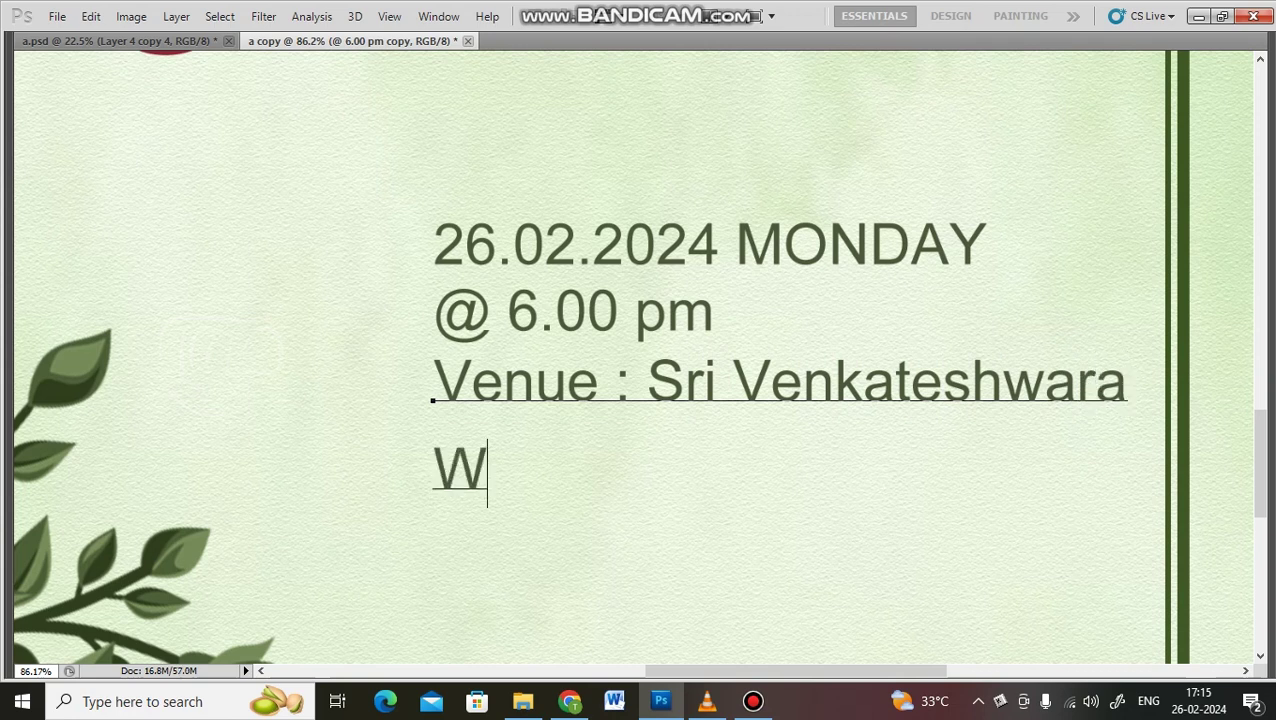
{"action": "type", "text": "d"}
{"action": "key", "text": "BackSpace"}
{"action": "type", "text": "edding"}
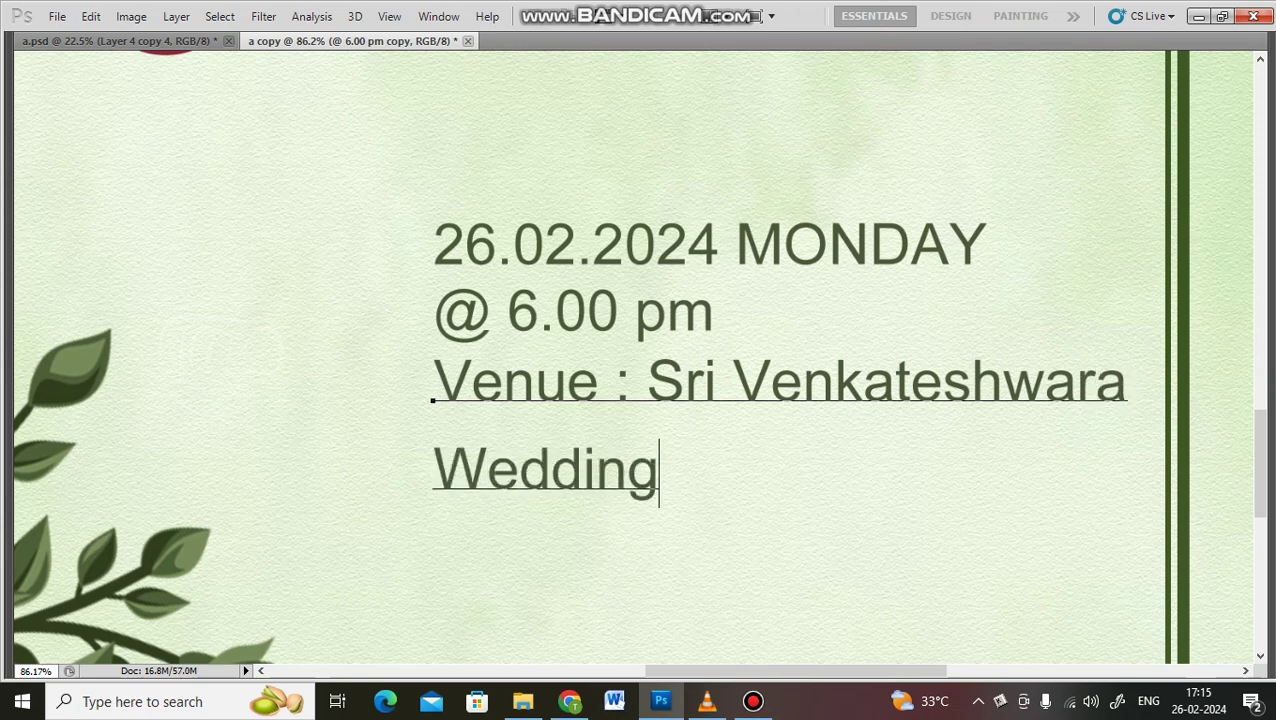
{"action": "type", "text": "Ha"}
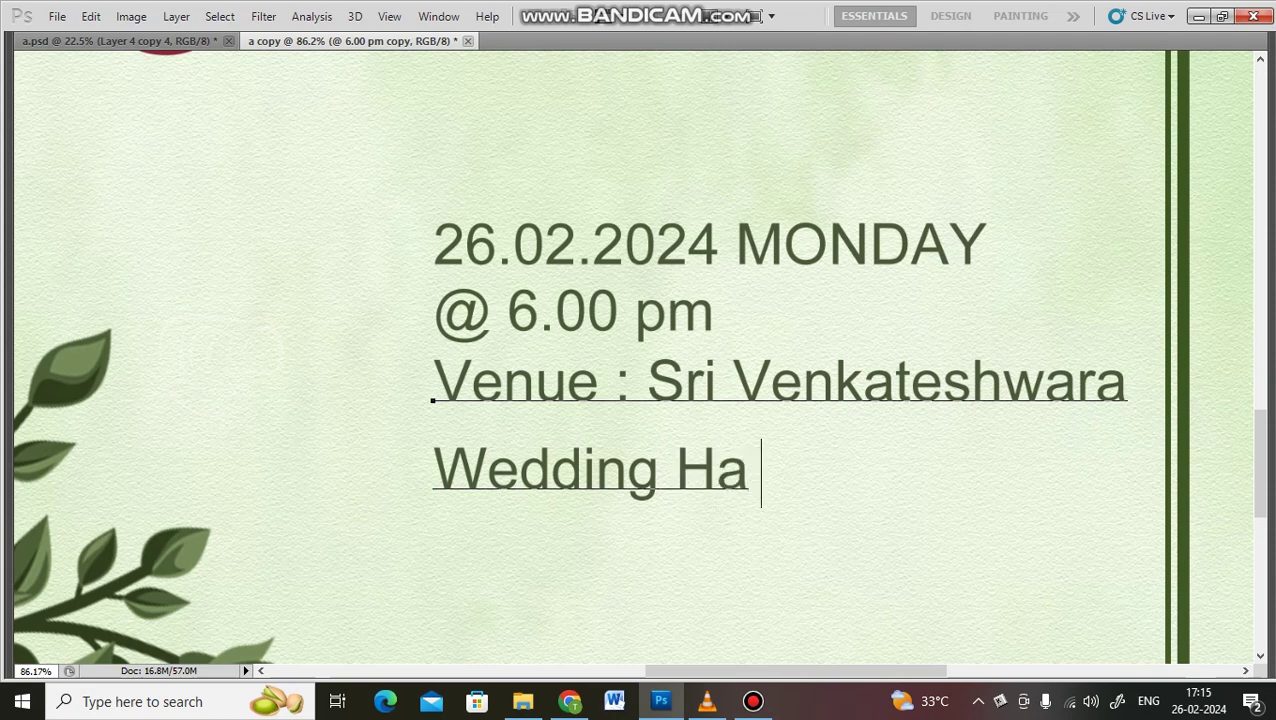
{"action": "type", "text": "ll."}
{"action": "type", "text": "Nun"}
{"action": "type", "text": "gm"}
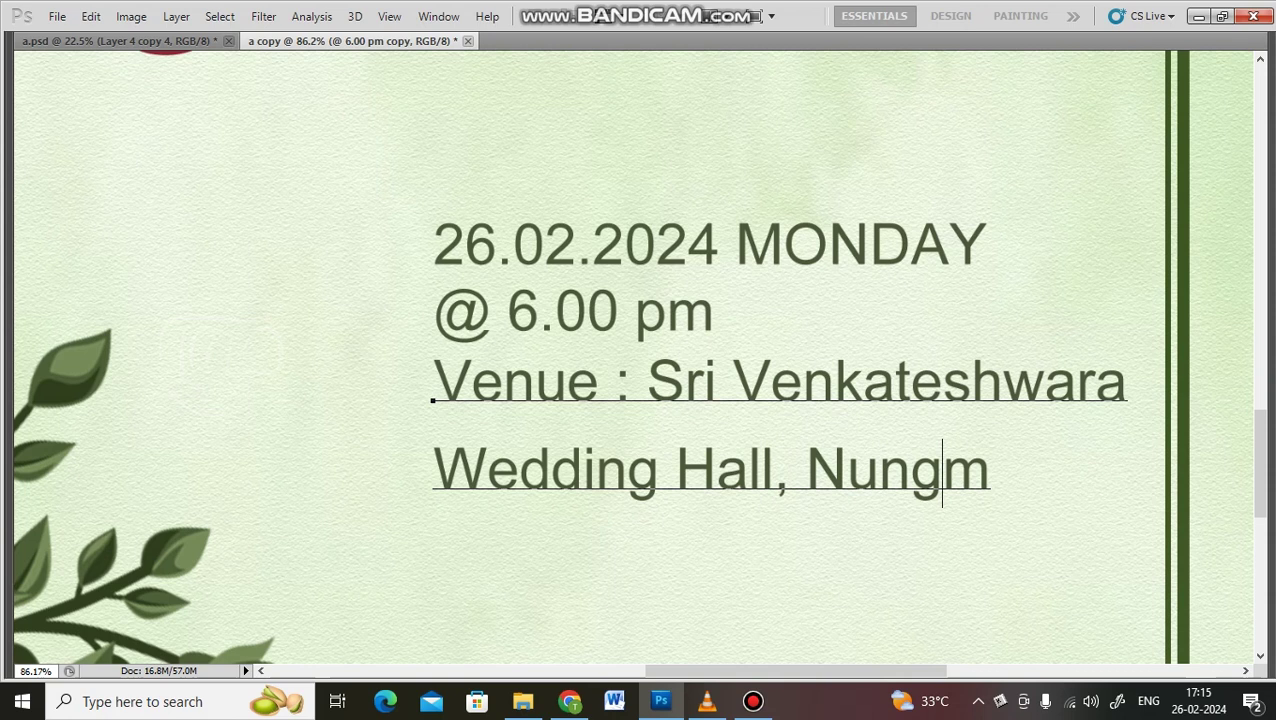
{"action": "key", "text": "BackSpace"}
{"action": "type", "text": "amp"}
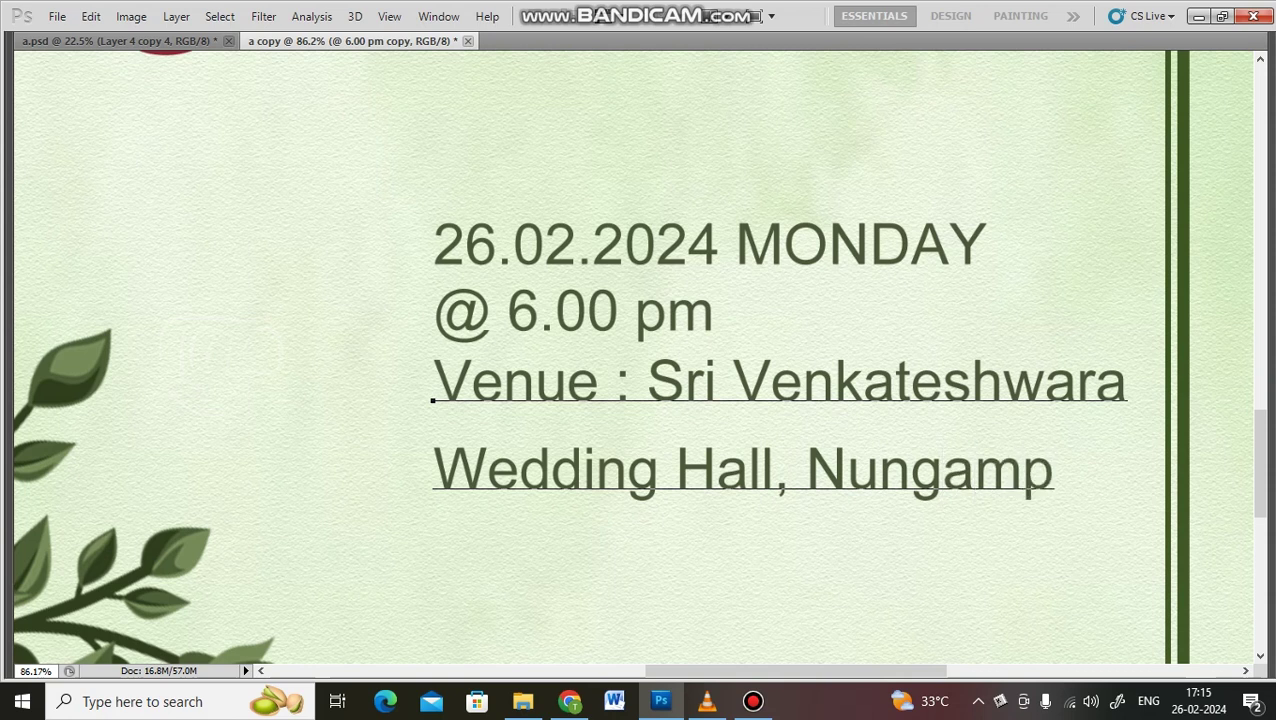
{"action": "type", "text": "akkam C"}
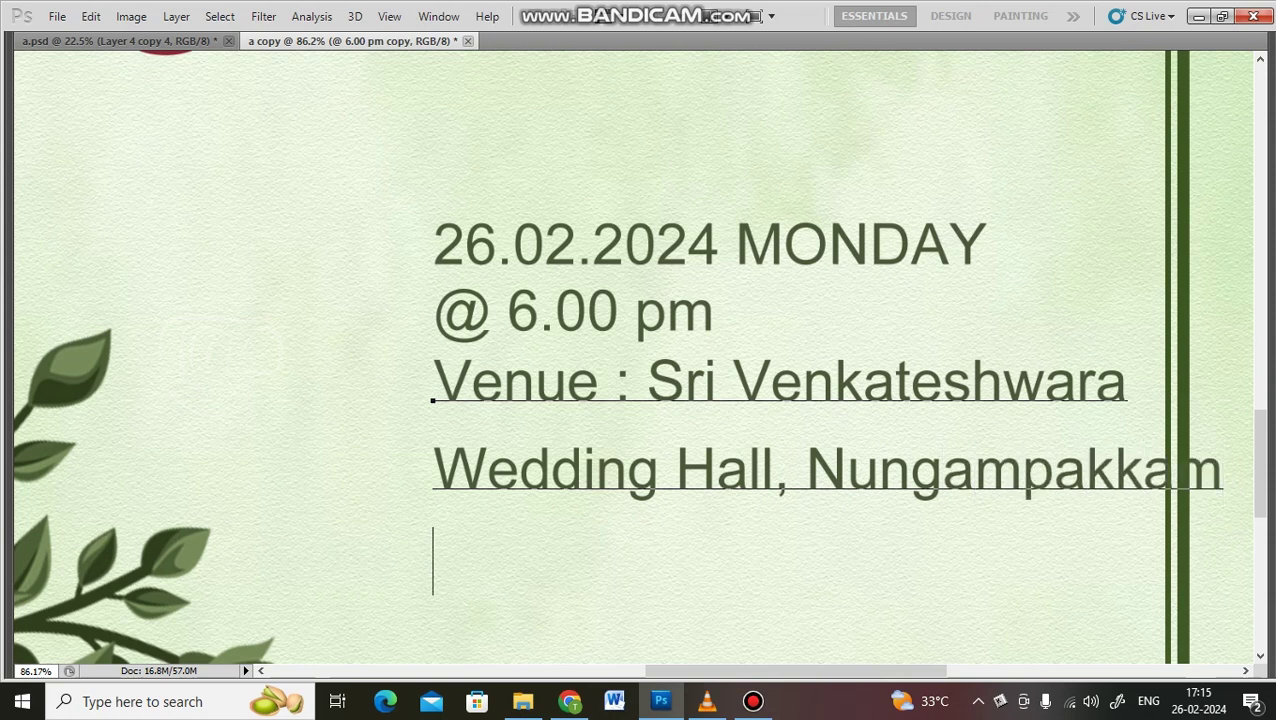
{"action": "type", "text": "henn"}
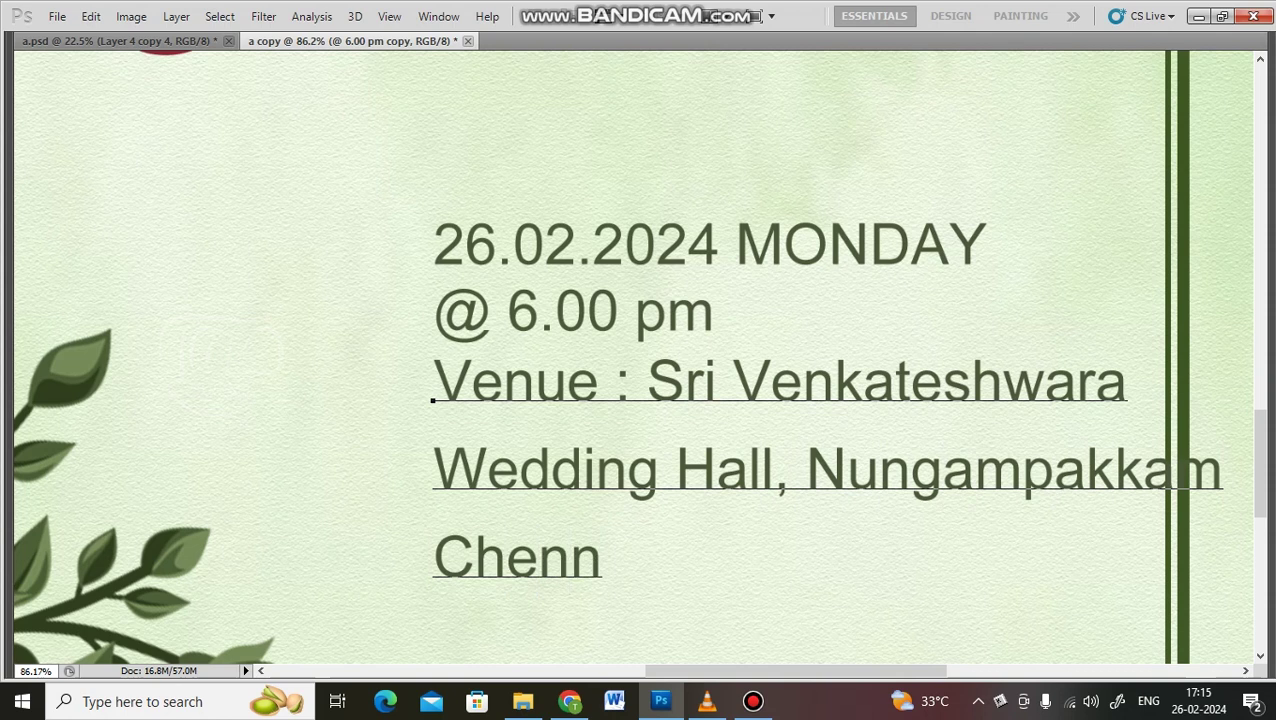
{"action": "type", "text": "ai."}
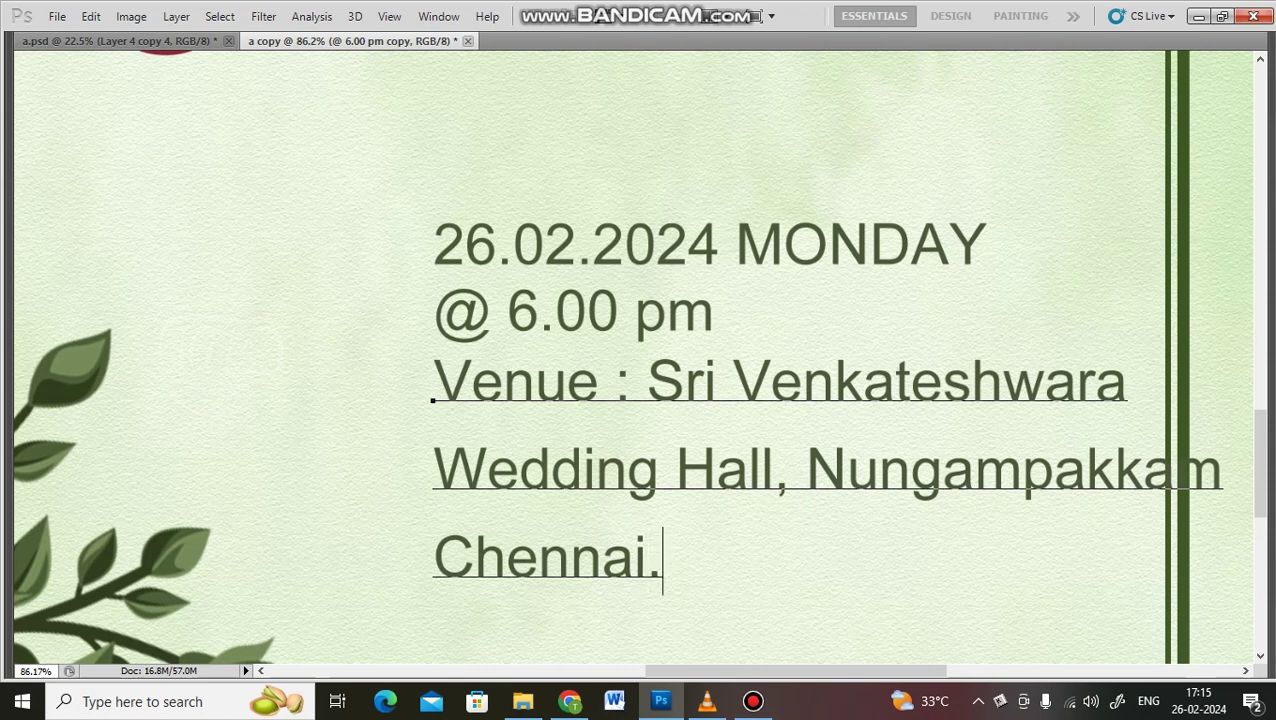
{"action": "key", "text": "ctrl+a"}
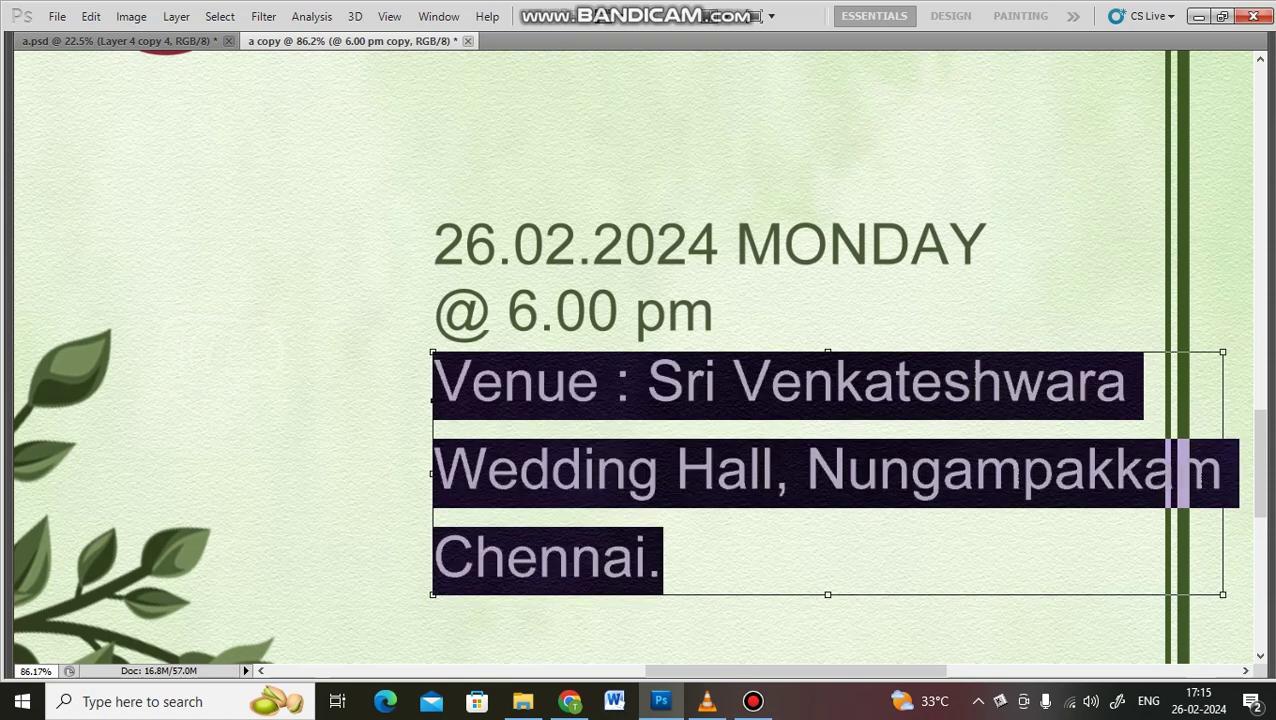
Step: Make the venue text All Caps, smaller, with adjusted leading, and commit it
{"action": "key", "text": "ctrl+shift+k"}
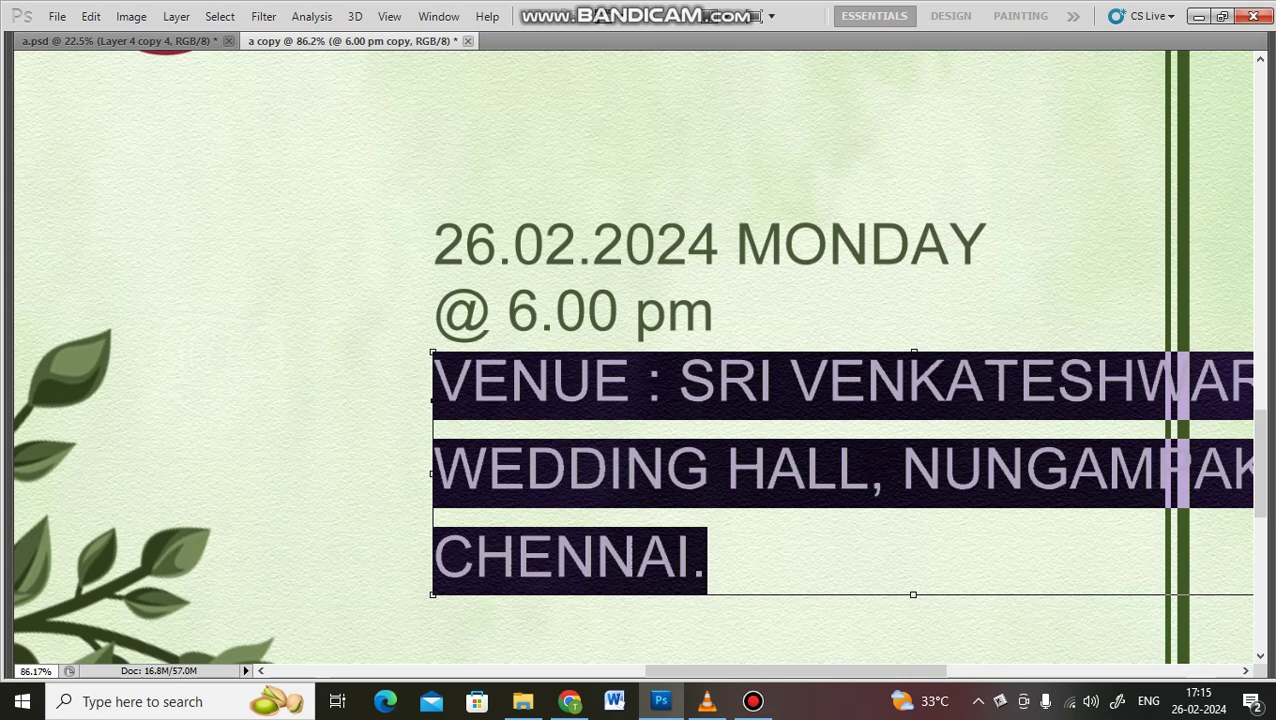
{"action": "key", "text": "ctrl+shift+comma"}
{"action": "key", "text": "ctrl+shift+comma"}
{"action": "key", "text": "ctrl+shift+comma"}
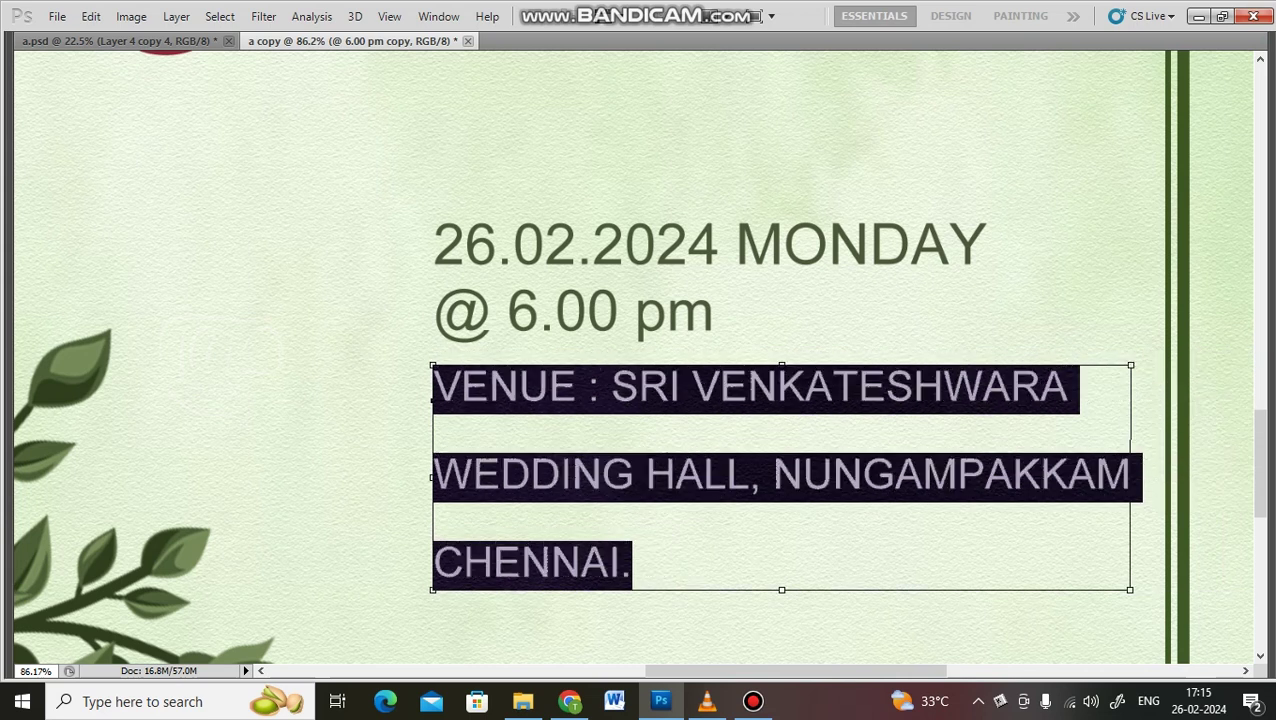
{"action": "key", "text": "alt+Up"}
{"action": "key", "text": "alt+Up"}
{"action": "key", "text": "alt+Up"}
{"action": "key", "text": "alt+Up"}
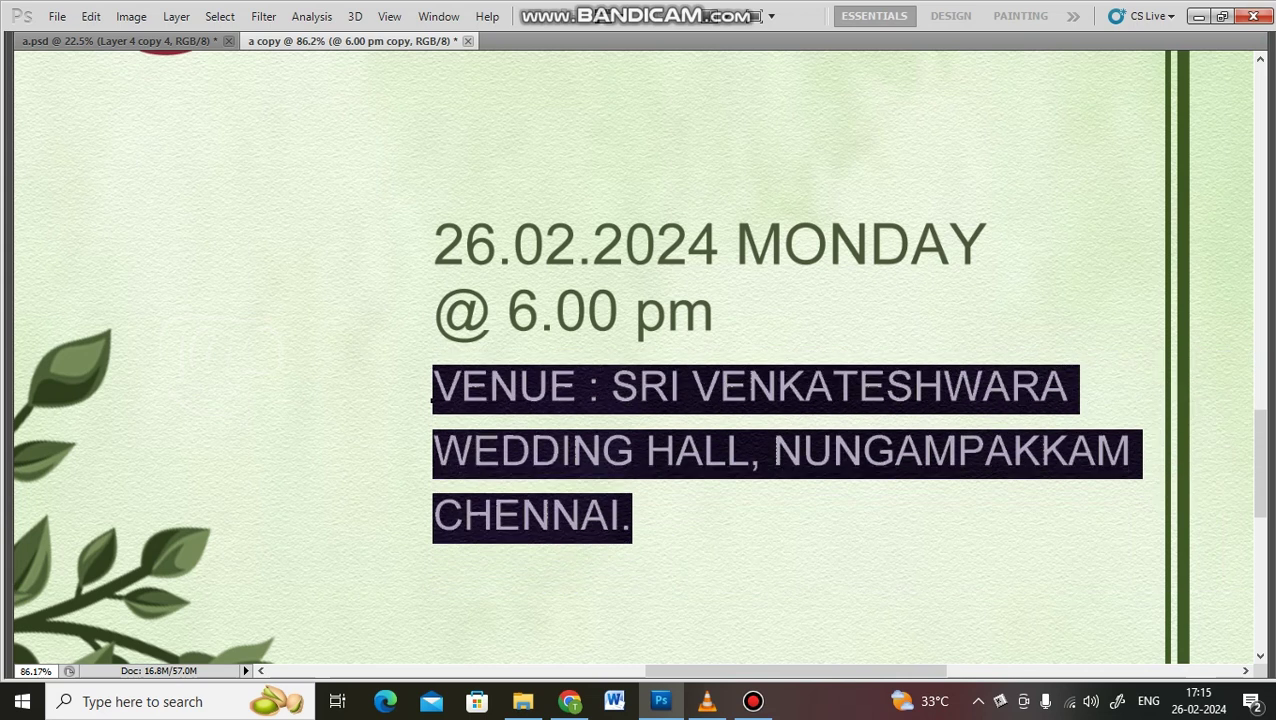
{"action": "key", "text": "alt+Up"}
{"action": "key", "text": "alt+Up"}
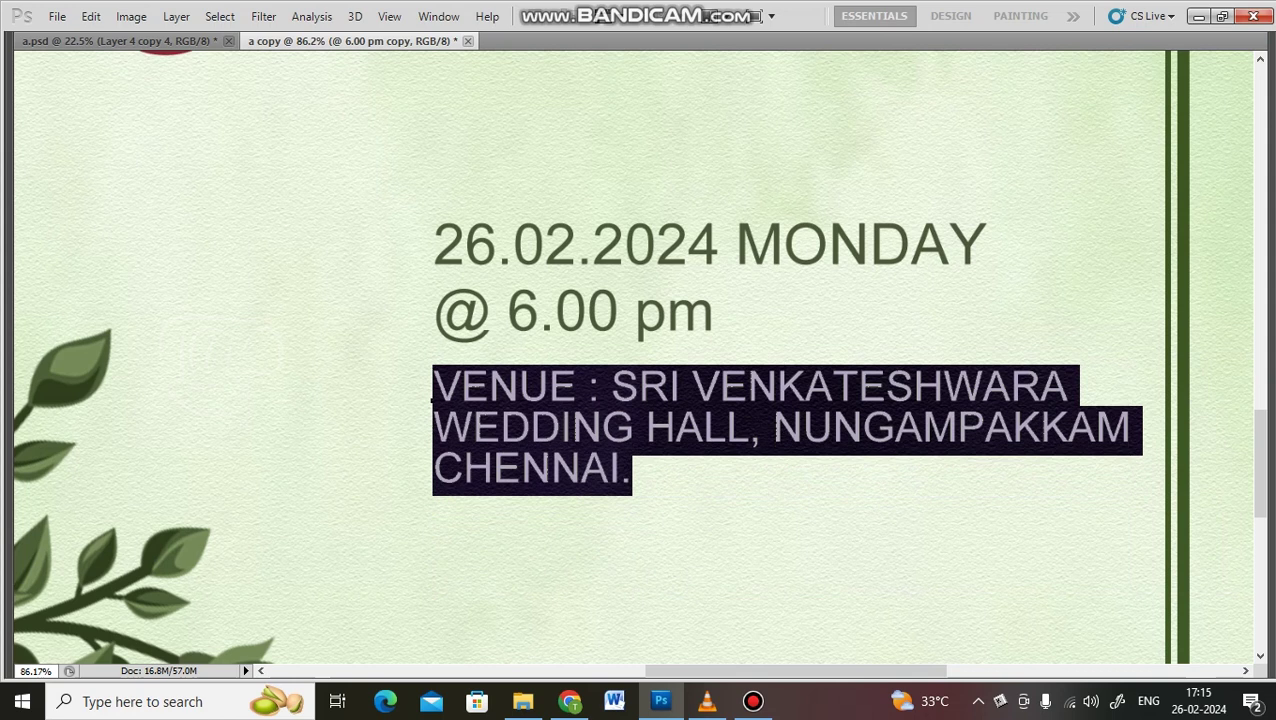
{"action": "key", "text": "ctrl+Return"}
{"action": "key", "text": "ctrl+Return"}
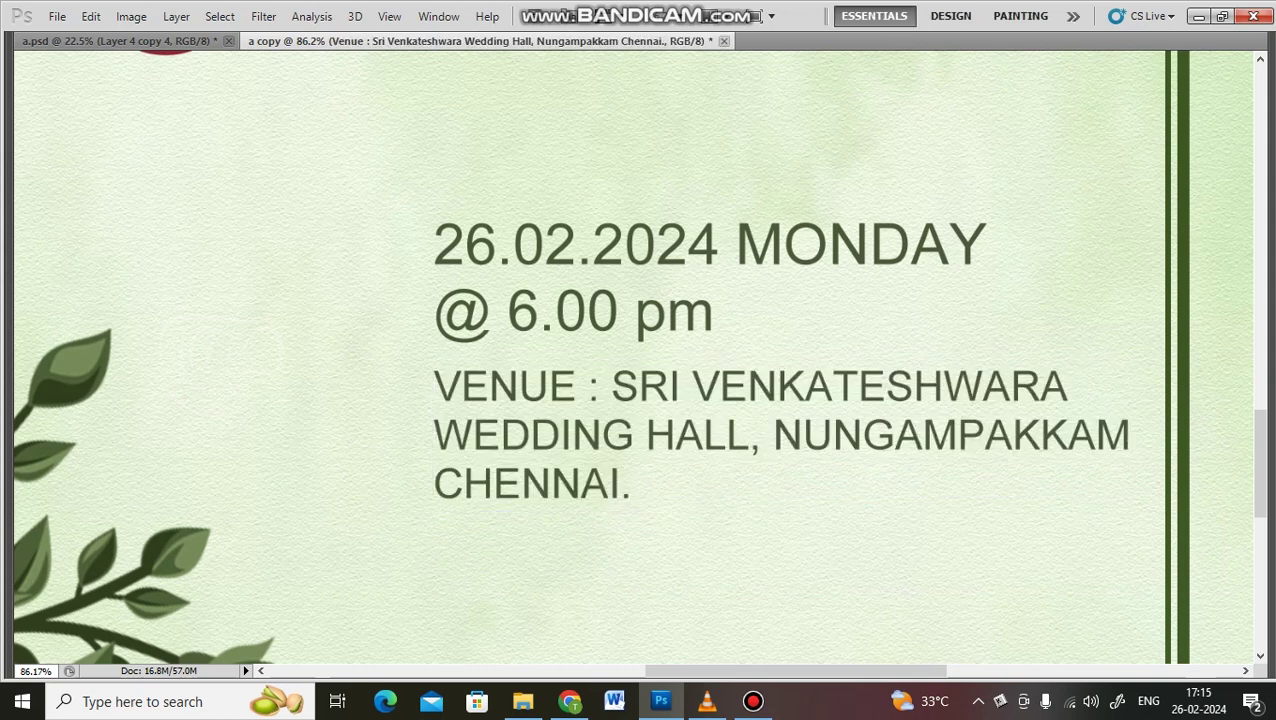
{"action": "key", "text": "ctrl+0"}
{"action": "left_click_drag", "start_coordinate": [587, 483], "coordinate": [627, 500]}
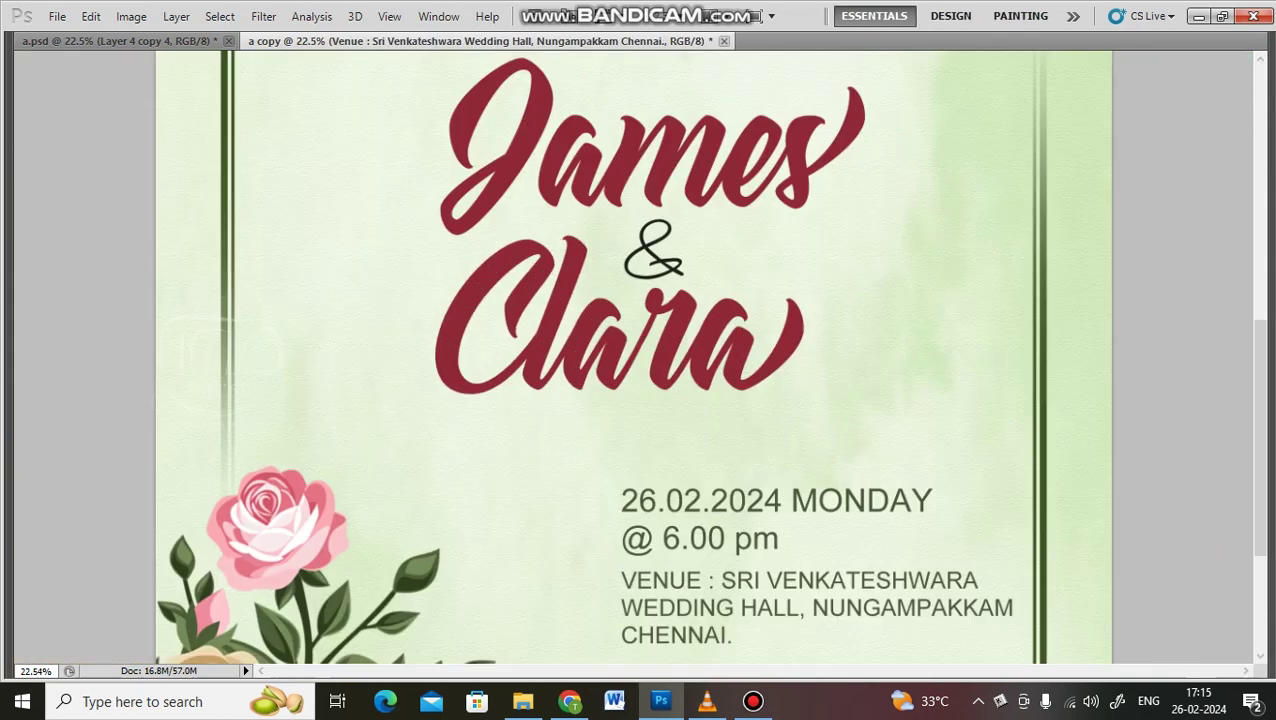
Step: Fine-tune the venue's size and leading, then nudge it up under the time line
{"action": "key", "text": "ctrl+a"}
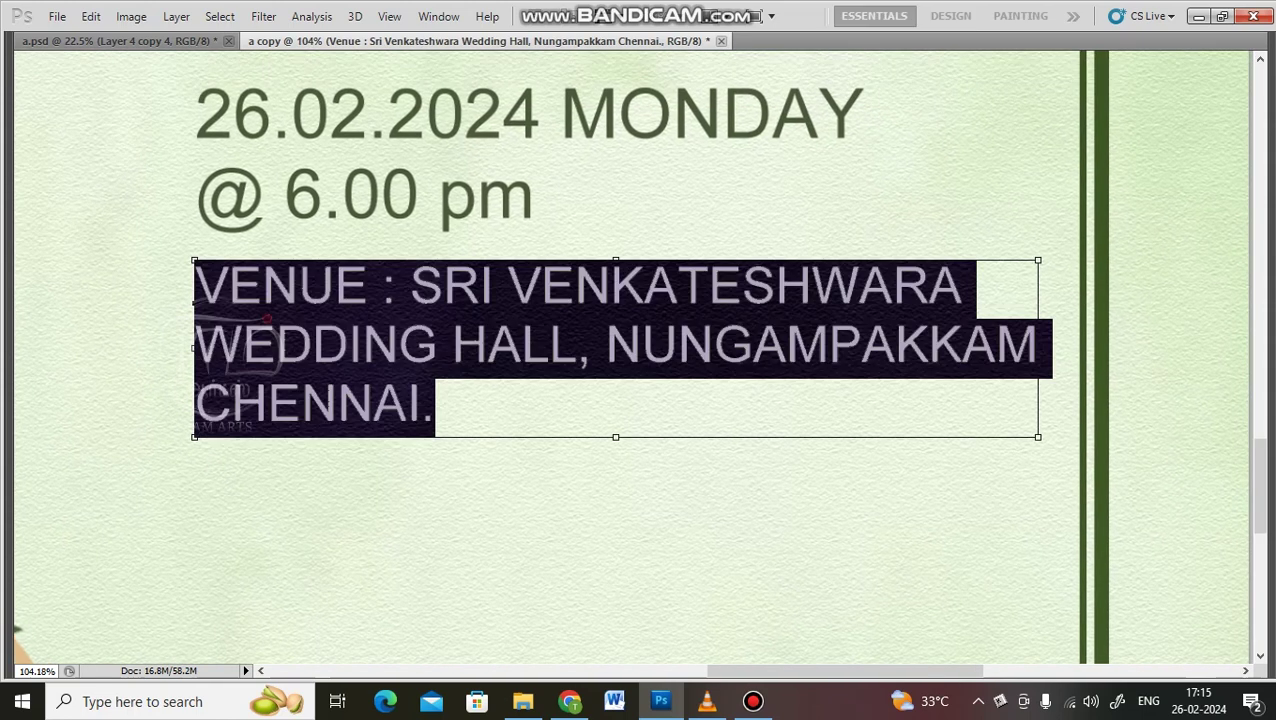
{"action": "key", "text": "ctrl+shift+comma"}
{"action": "key", "text": "alt+Down"}
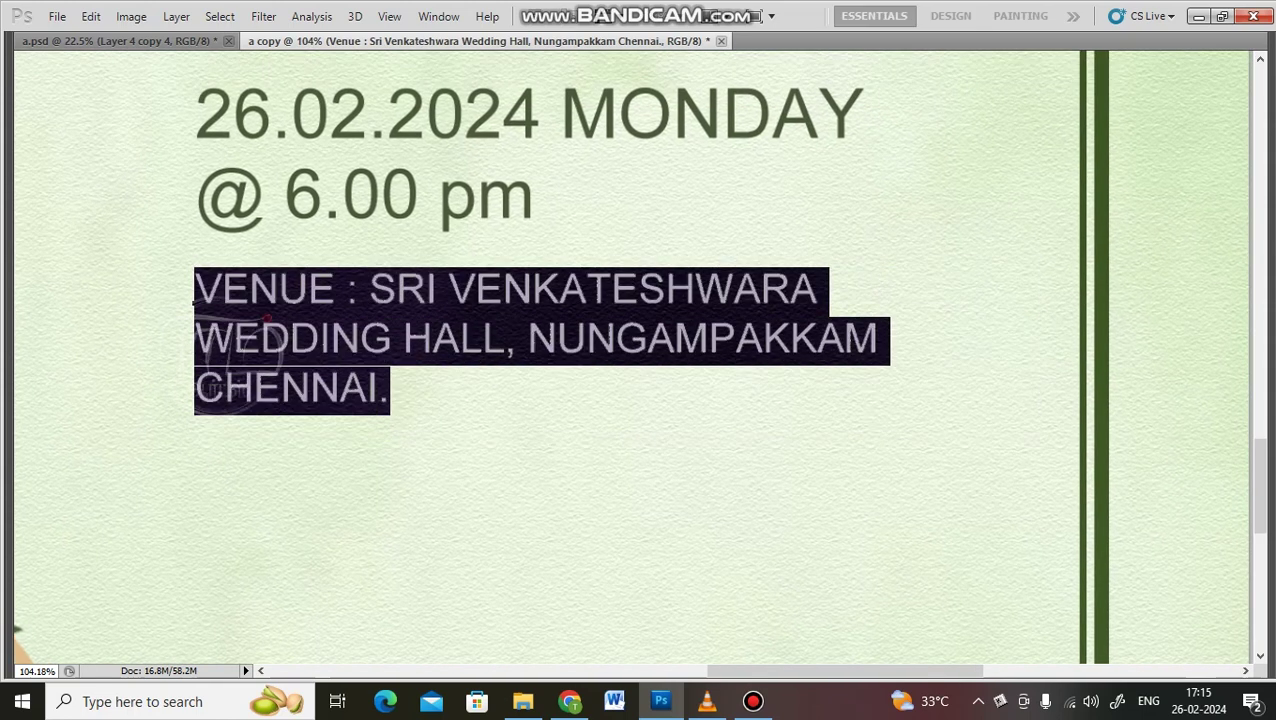
{"action": "key", "text": "alt+Down"}
{"action": "key", "text": "alt+Down"}
{"action": "key", "text": "alt+Down"}
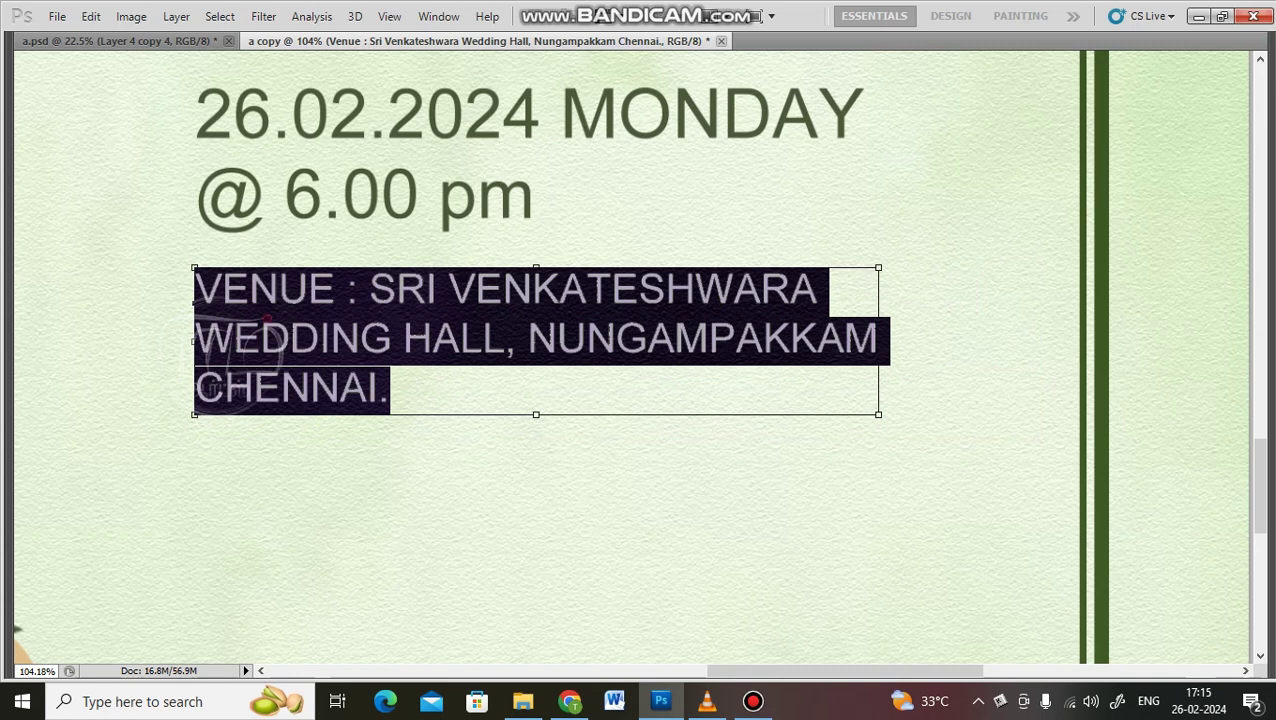
{"action": "key", "text": "ctrl+shift+period"}
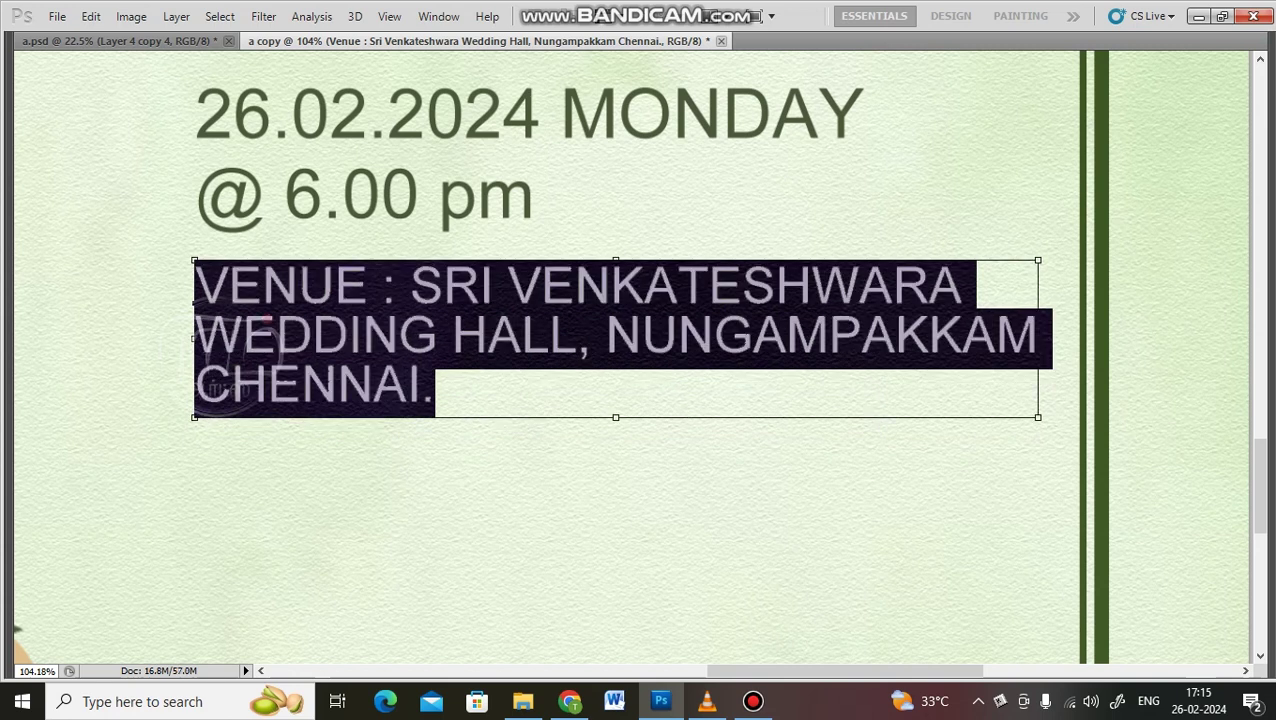
{"action": "key", "text": "ctrl+Return"}
{"action": "key", "text": "ctrl+shift+Up"}
{"action": "key", "text": "ctrl+shift+Up"}
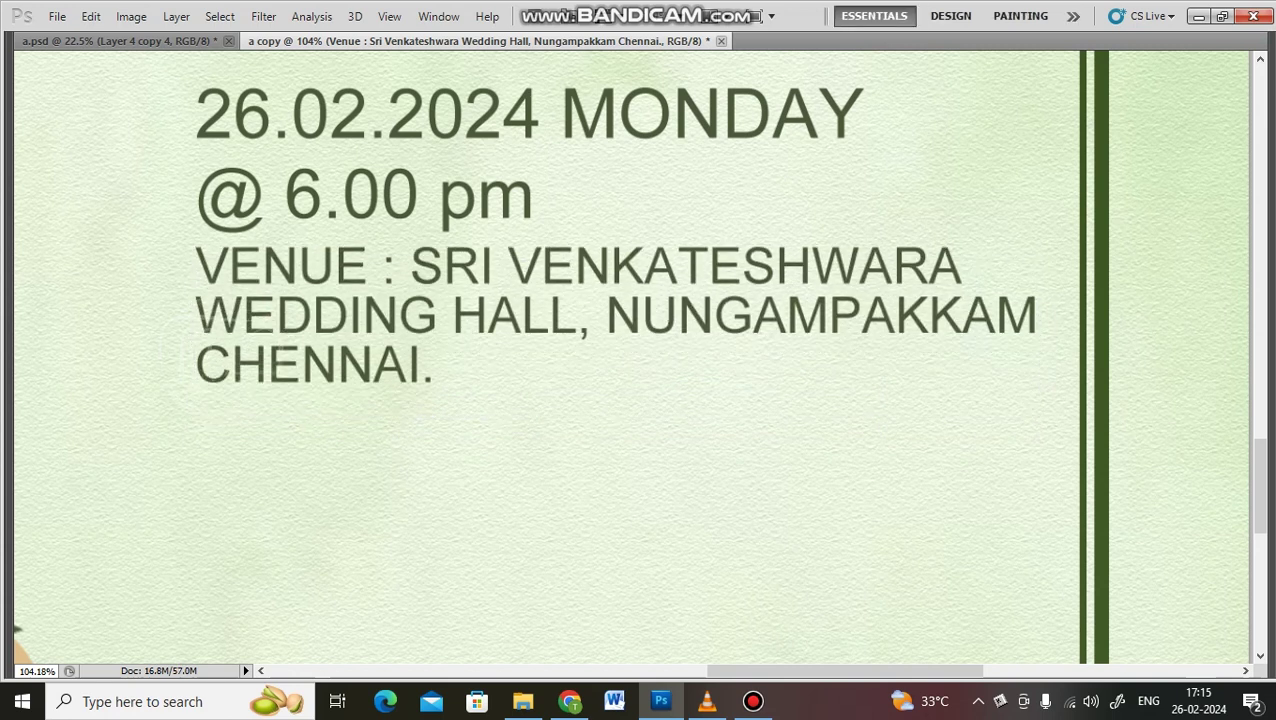
{"action": "key", "text": "ctrl+0"}
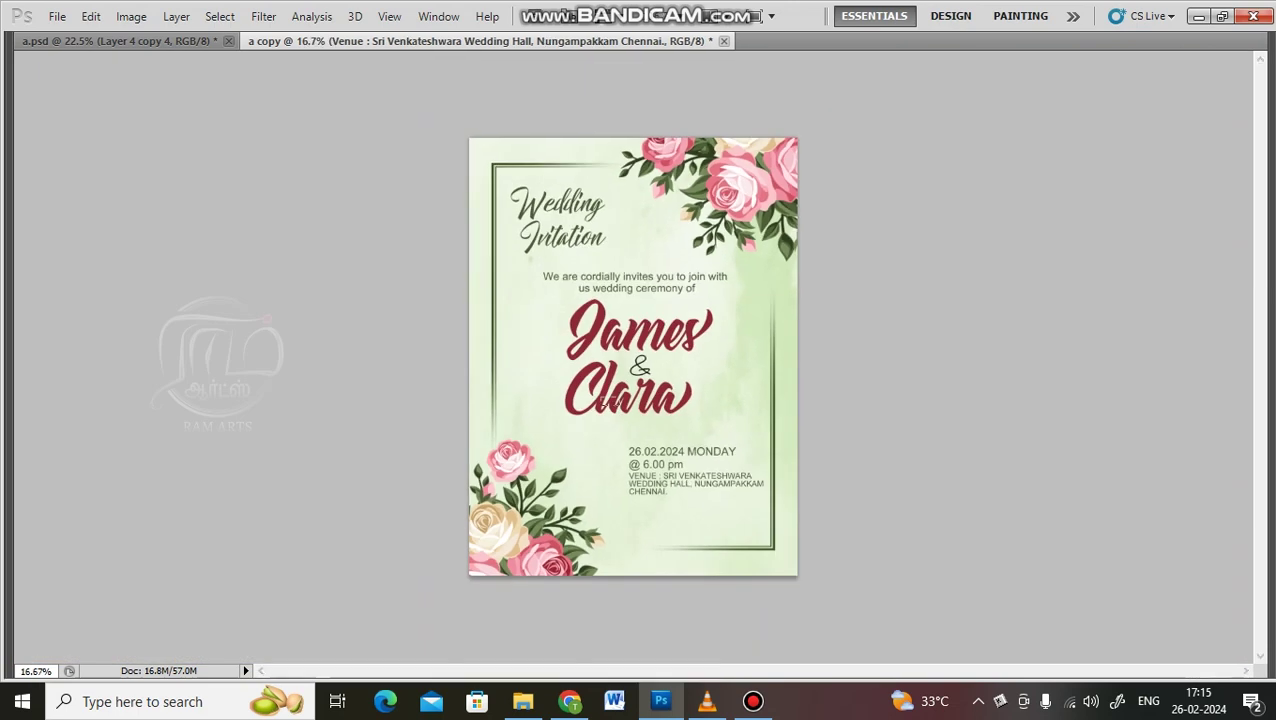
{"action": "left_click_drag", "start_coordinate": [543, 393], "coordinate": [796, 540]}
Step: Select 26.02.2024, set it bold in a darker green, and undo an accidental retype
{"action": "key", "text": "Tab"}
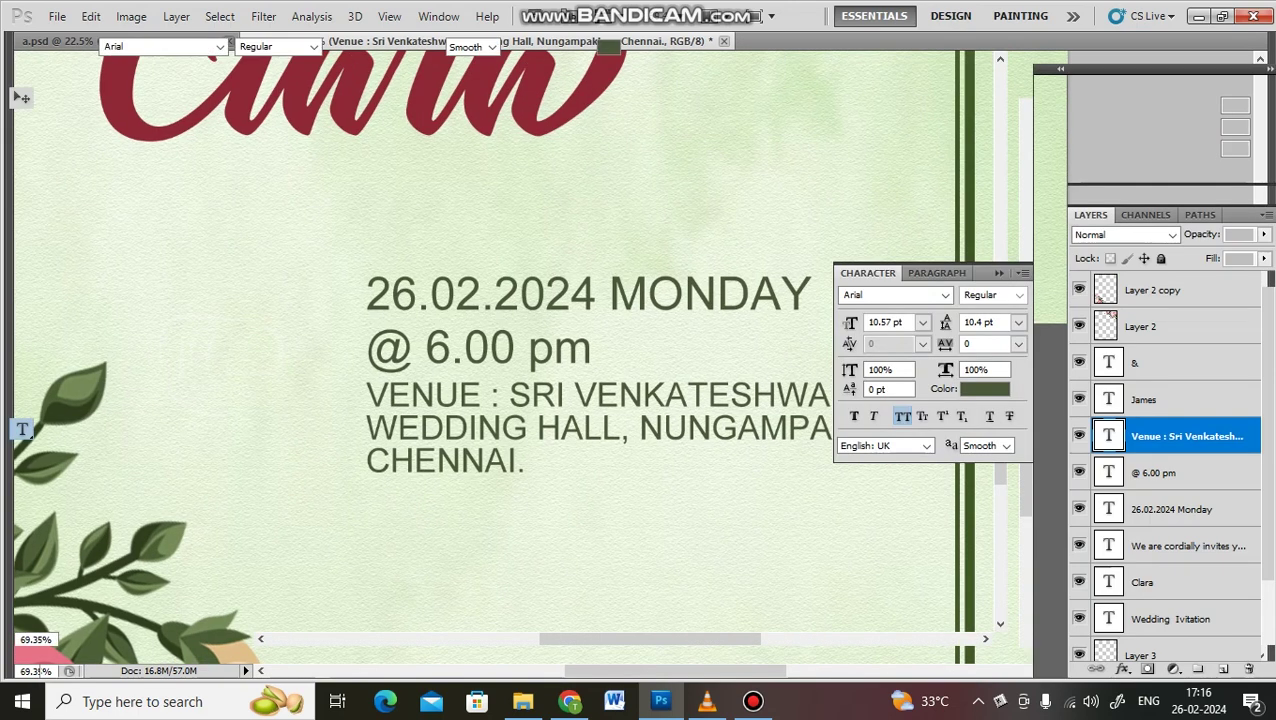
{"action": "left_click_drag", "start_coordinate": [392, 325], "coordinate": [596, 325]}
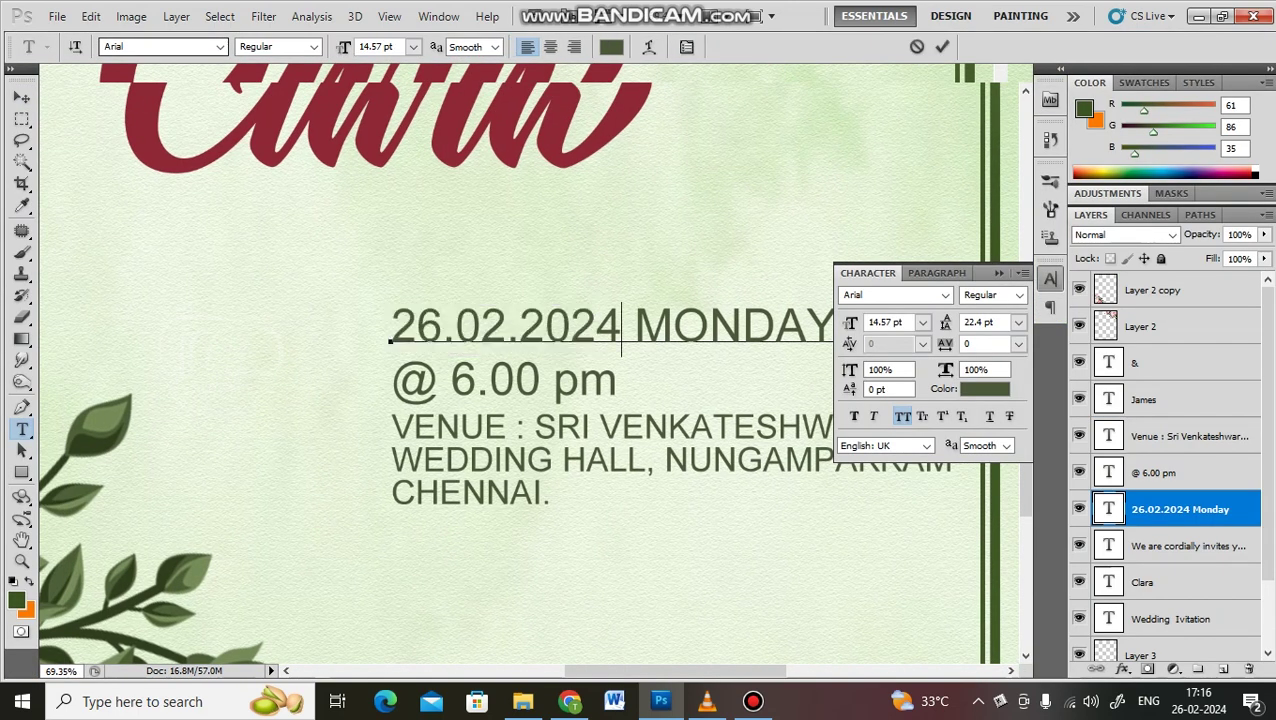
{"action": "double_click", "coordinate": [618, 325]}
{"action": "left_click", "coordinate": [990, 295]}
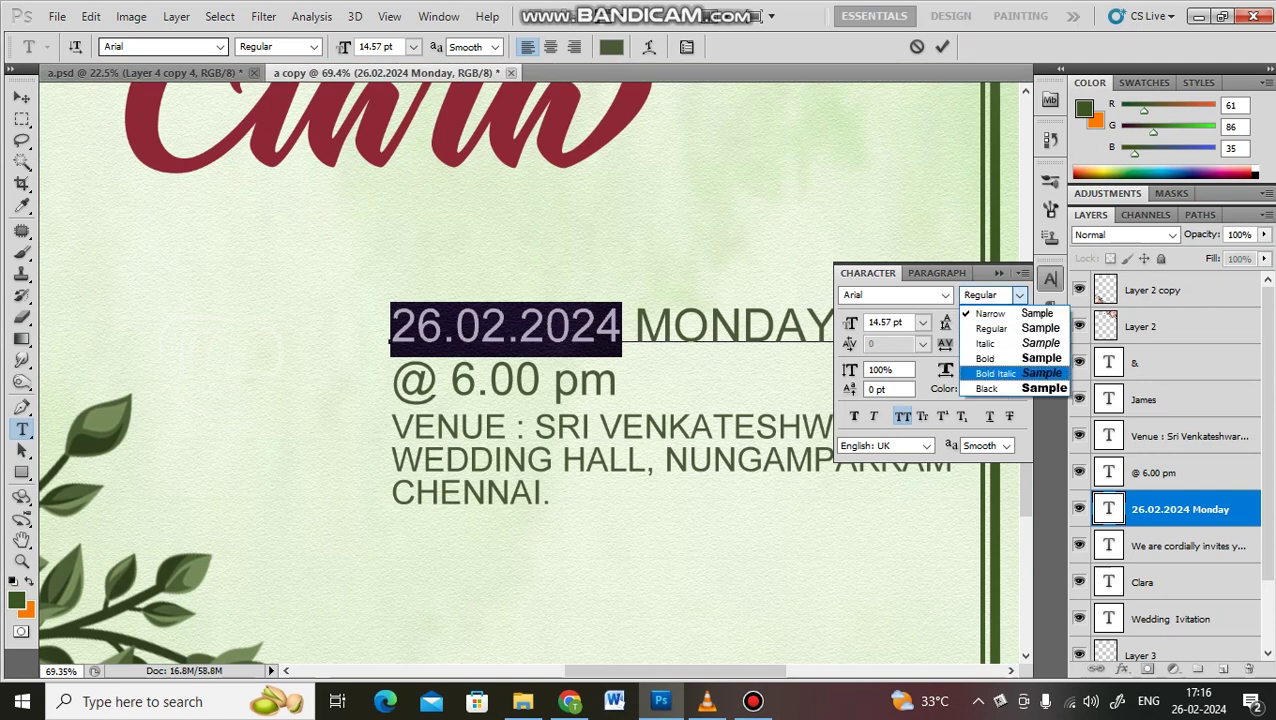
{"action": "left_click", "coordinate": [975, 356]}
{"action": "left_click", "coordinate": [985, 389]}
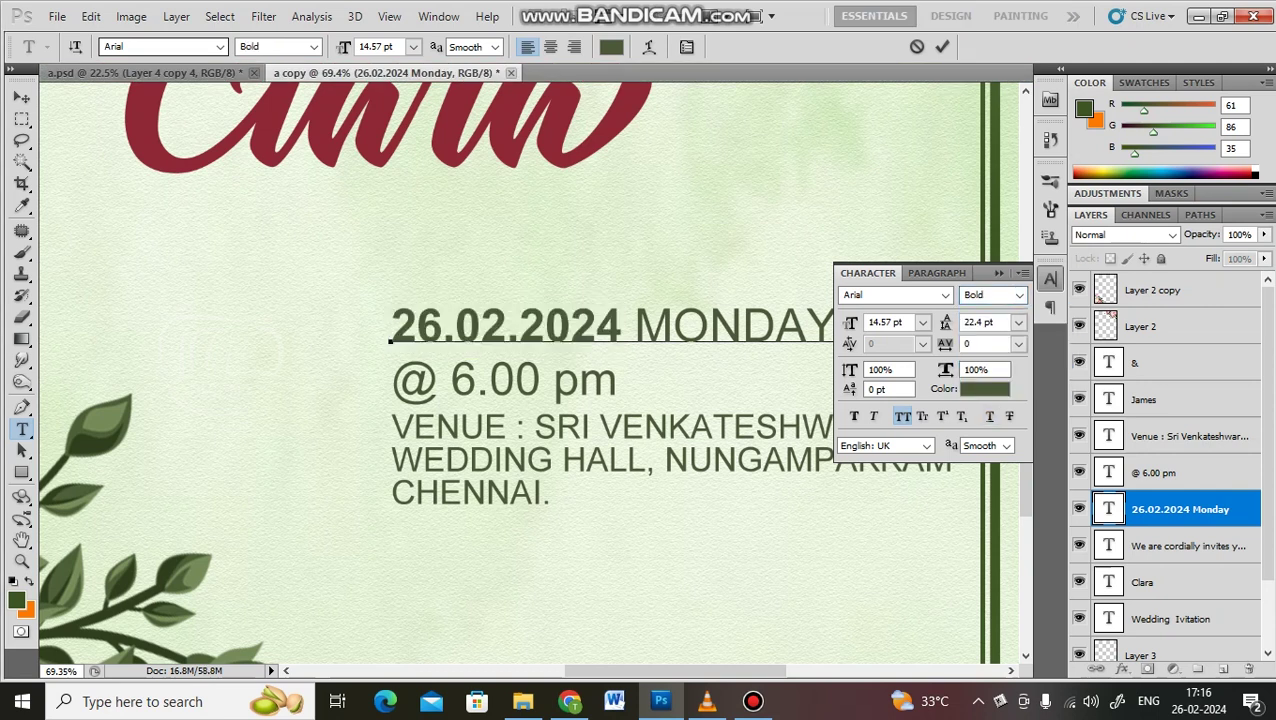
{"action": "left_click", "coordinate": [854, 470]}
{"action": "key", "text": "Return"}
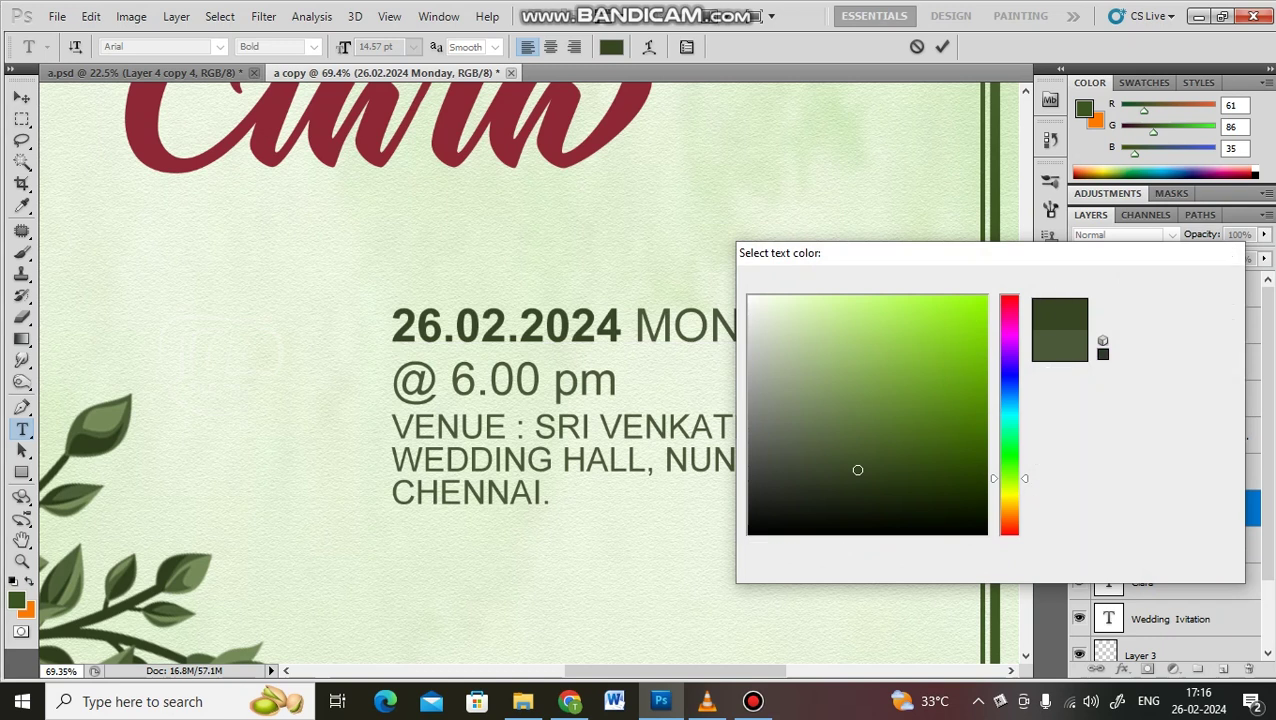
{"action": "type", "text": "V"}
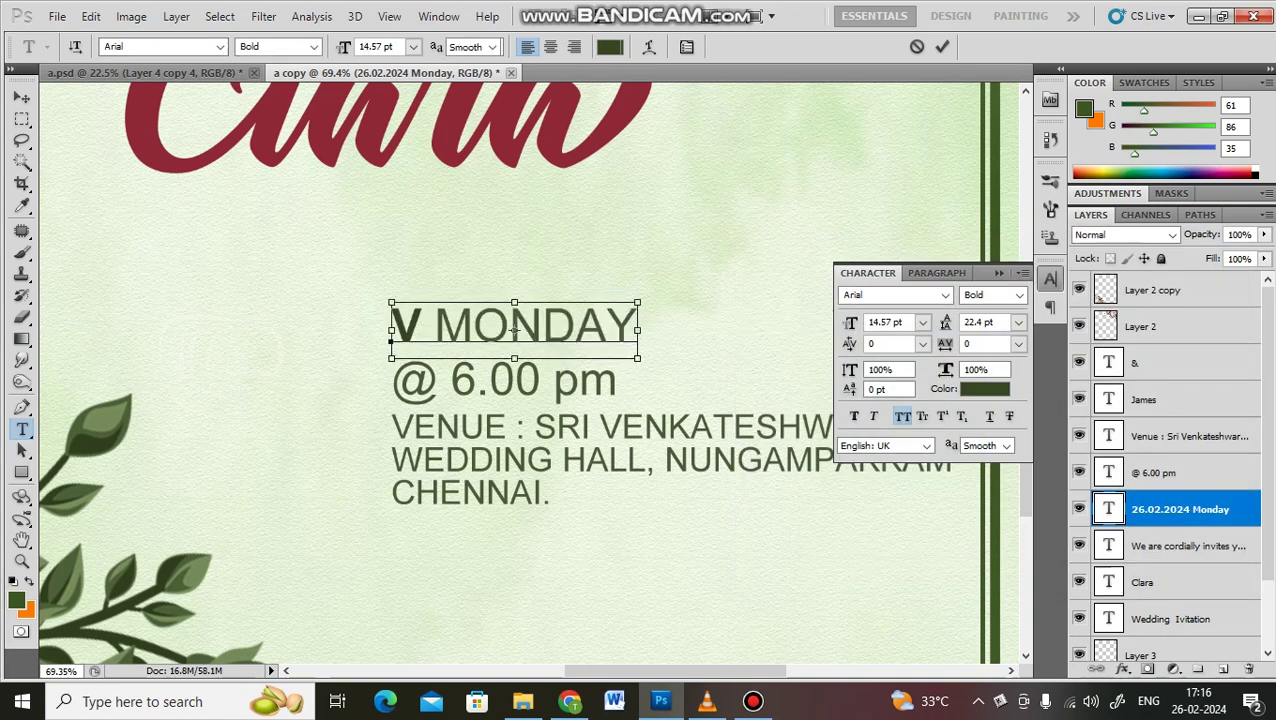
{"action": "key", "text": "ctrl+z"}
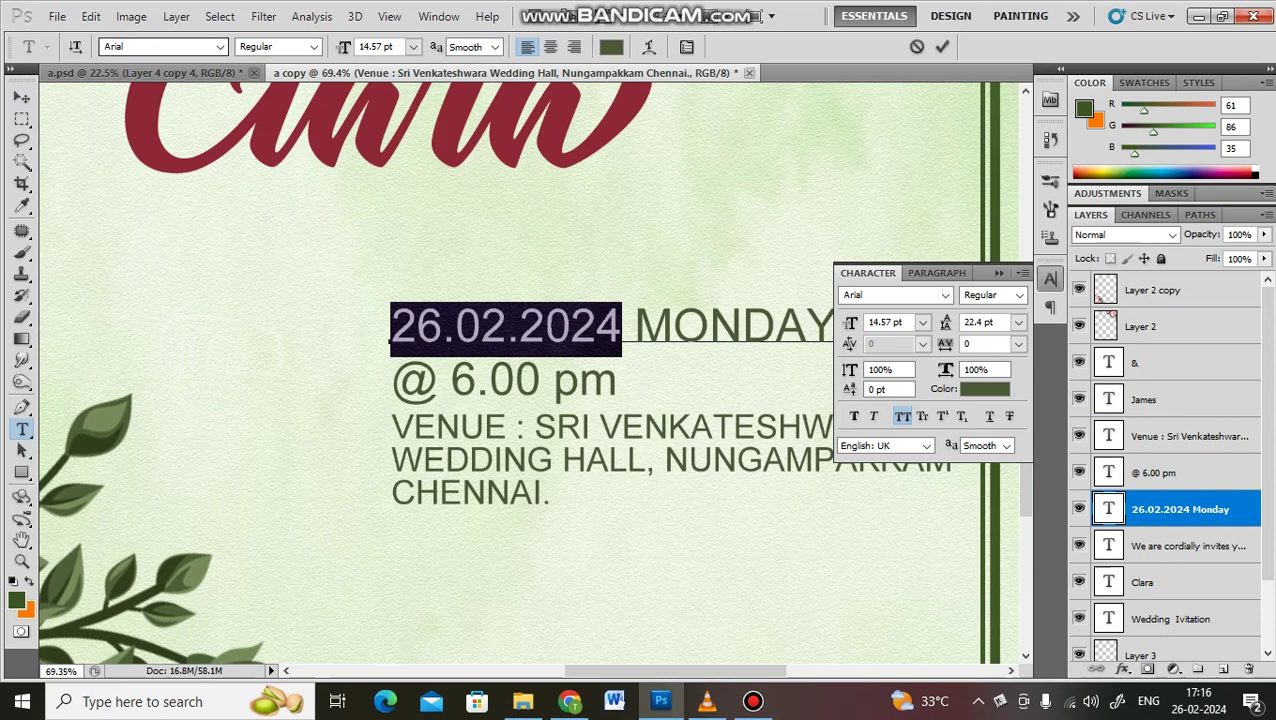
Step: Reapply Bold to 26.02.2024, commit, and select the @ 6.00 pm layer with the Move tool
{"action": "left_click", "coordinate": [1018, 294]}
{"action": "left_click", "coordinate": [986, 358]}
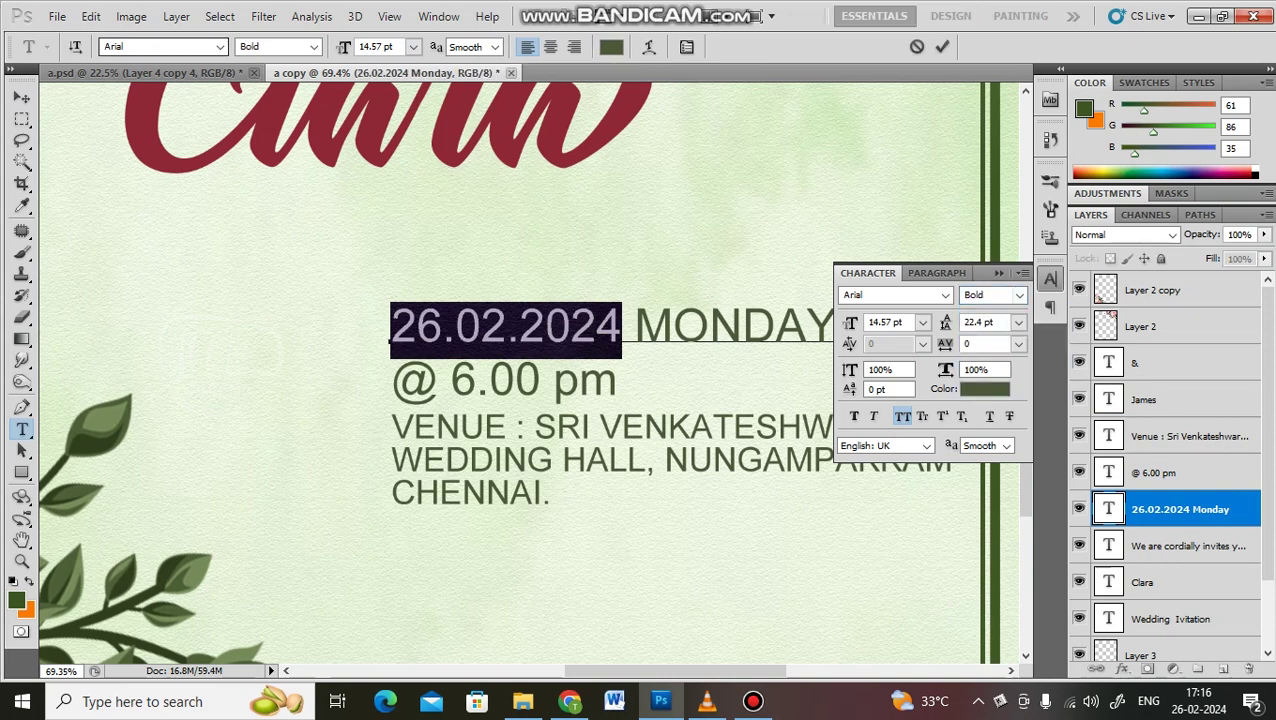
{"action": "key", "text": "ctrl+Return"}
{"action": "key", "text": "v"}
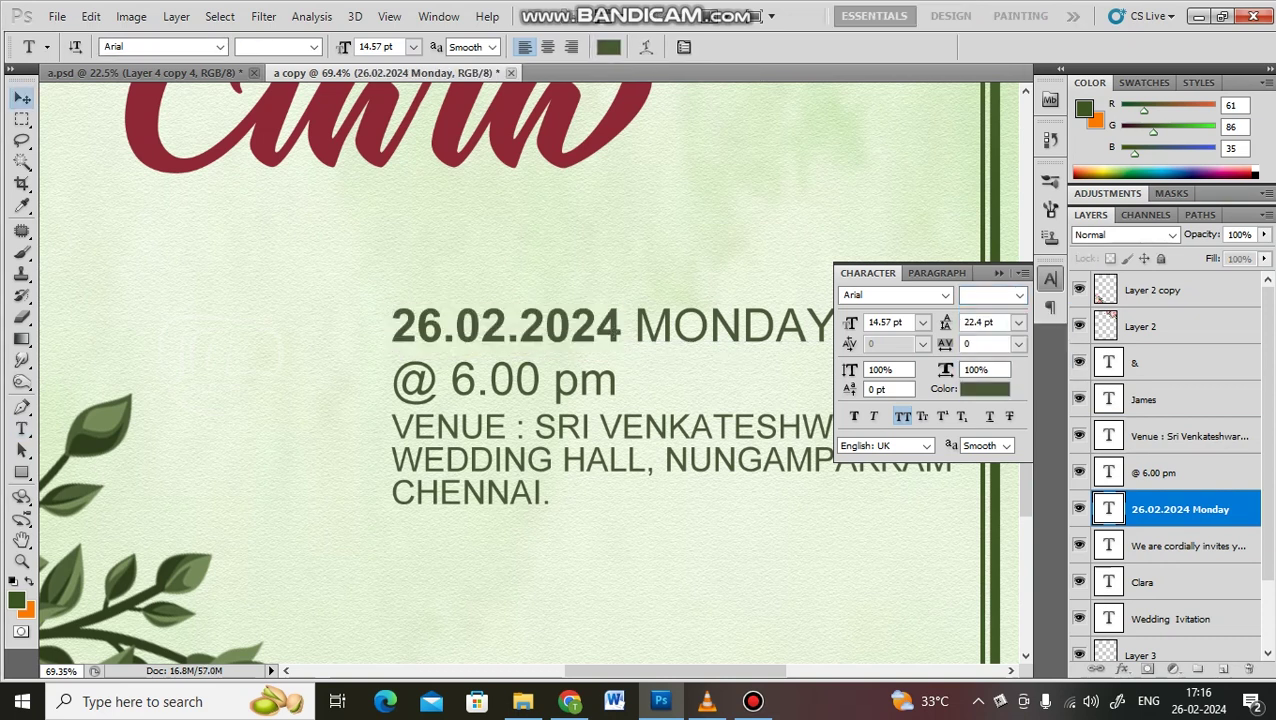
{"action": "right_click", "coordinate": [506, 370]}
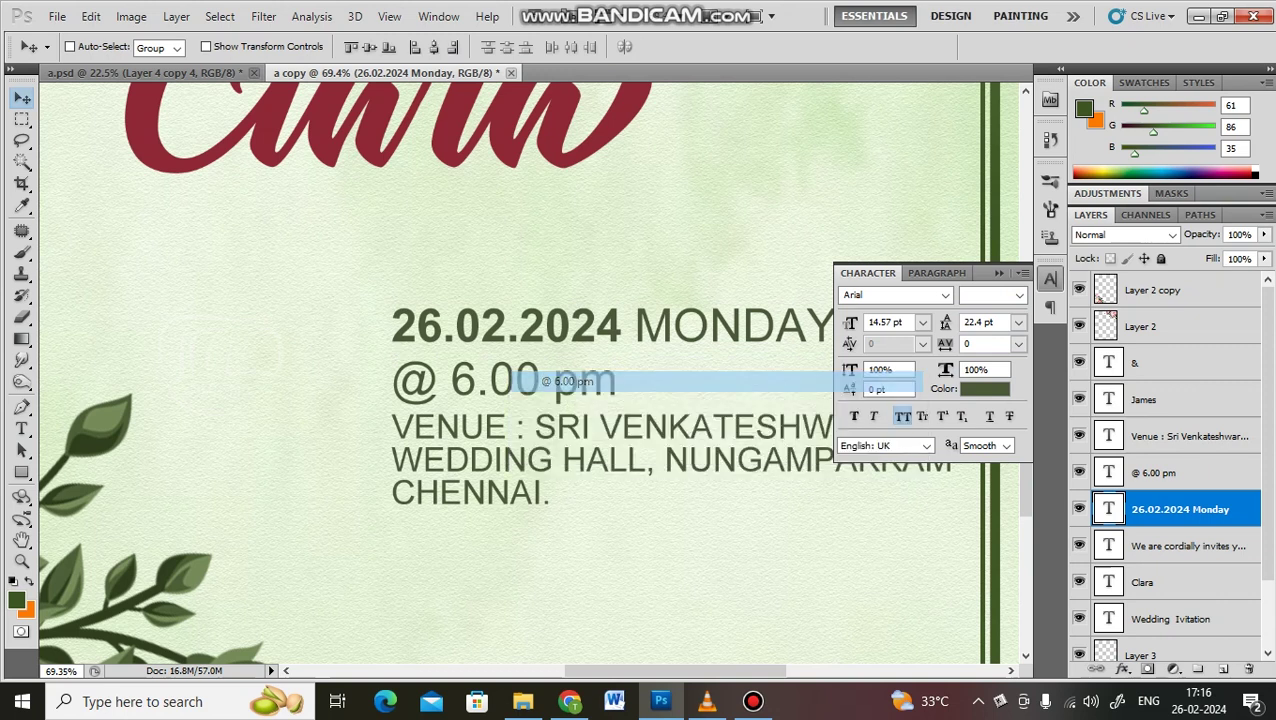
{"action": "left_click", "coordinate": [600, 372]}
{"action": "right_click", "coordinate": [546, 430]}
Step: Add the venue layer to the selection and nudge the date, time and venue block up-left
{"action": "left_click", "coordinate": [600, 436], "text": "shift"}
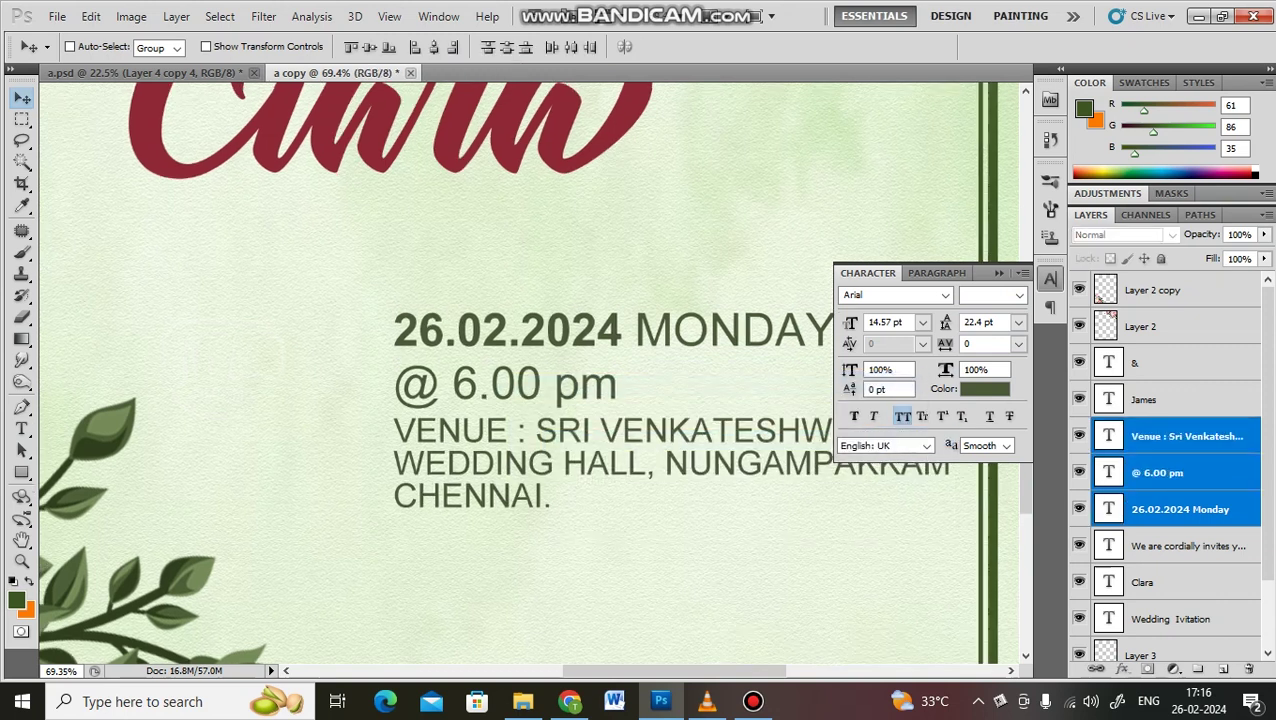
{"action": "key", "text": "ctrl+0"}
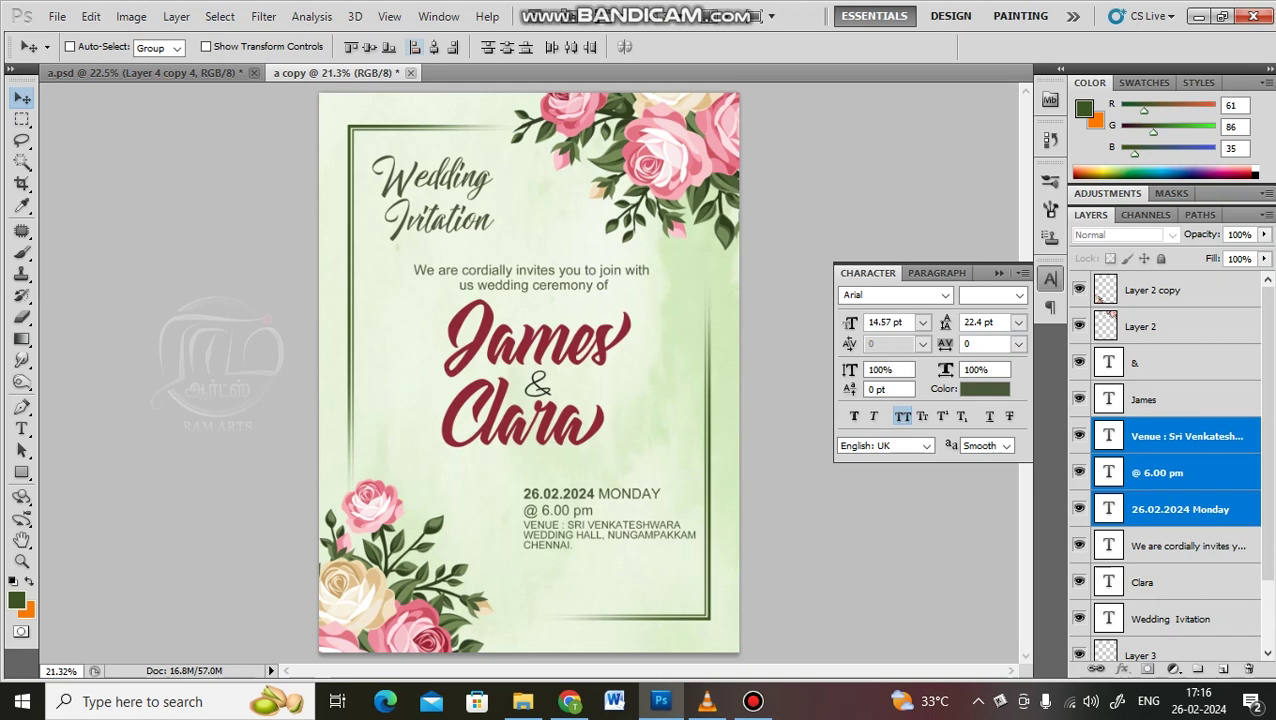
{"action": "key", "text": "shift+Left"}
{"action": "key", "text": "shift+Left"}
{"action": "key", "text": "shift+Left"}
{"action": "key", "text": "shift+Left"}
{"action": "key", "text": "shift+Left"}
{"action": "key", "text": "shift+Left"}
{"action": "key", "text": "shift+Left"}
{"action": "key", "text": "shift+Left"}
{"action": "key", "text": "shift+Left"}
{"action": "key", "text": "shift+Up"}
{"action": "key", "text": "shift+Up"}
{"action": "key", "text": "shift+Up"}
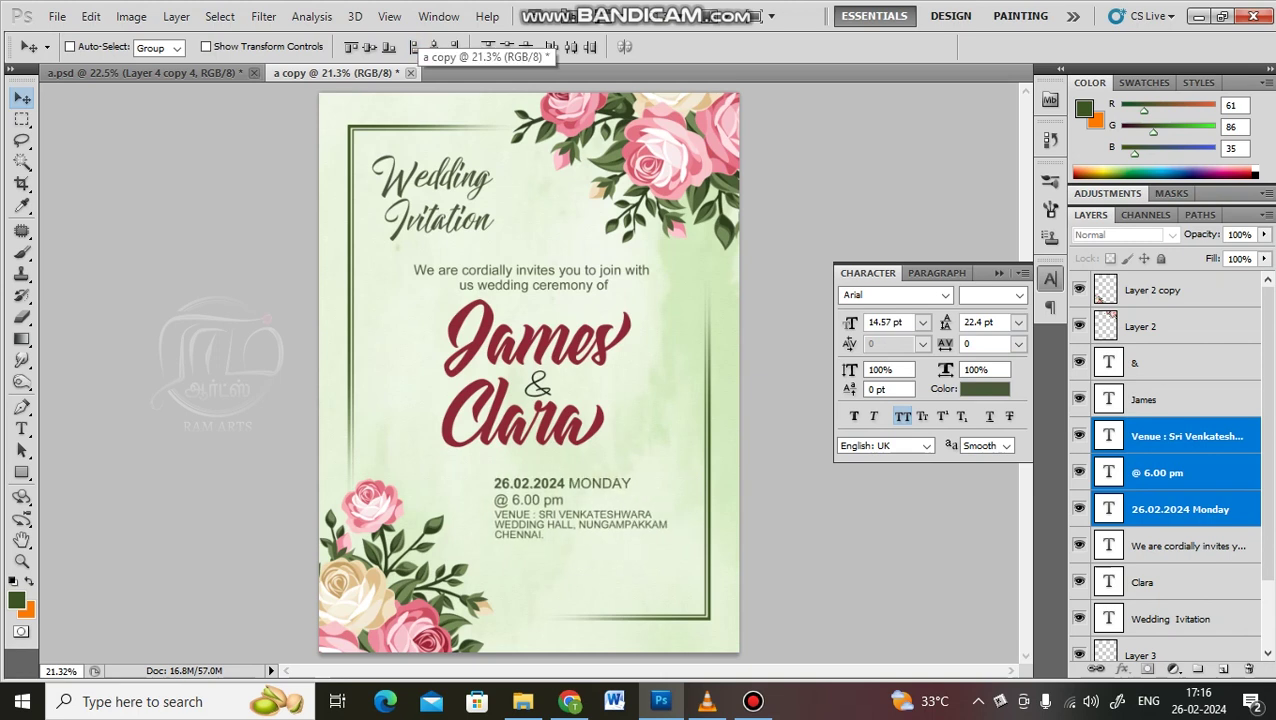
Step: Nudge the venue text down slightly
{"action": "key", "text": "z"}
{"action": "left_click", "coordinate": [580, 642]}
{"action": "key", "text": "t"}
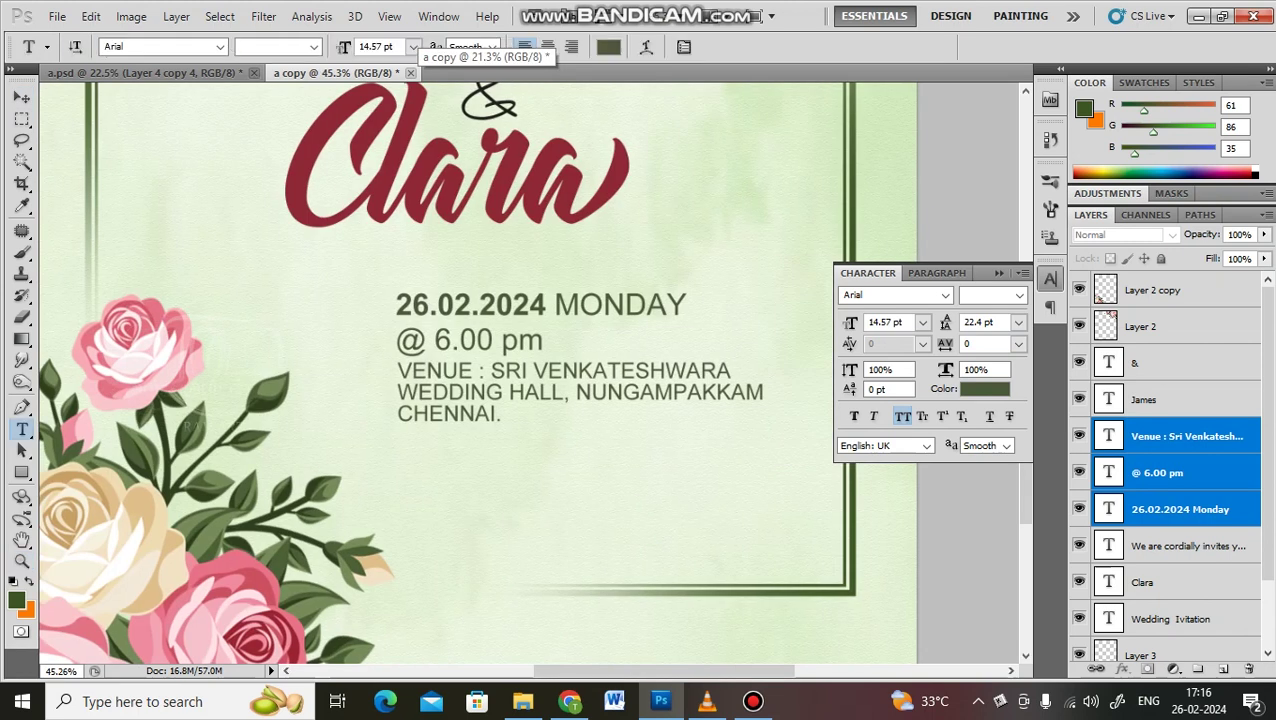
{"action": "left_click", "coordinate": [540, 392]}
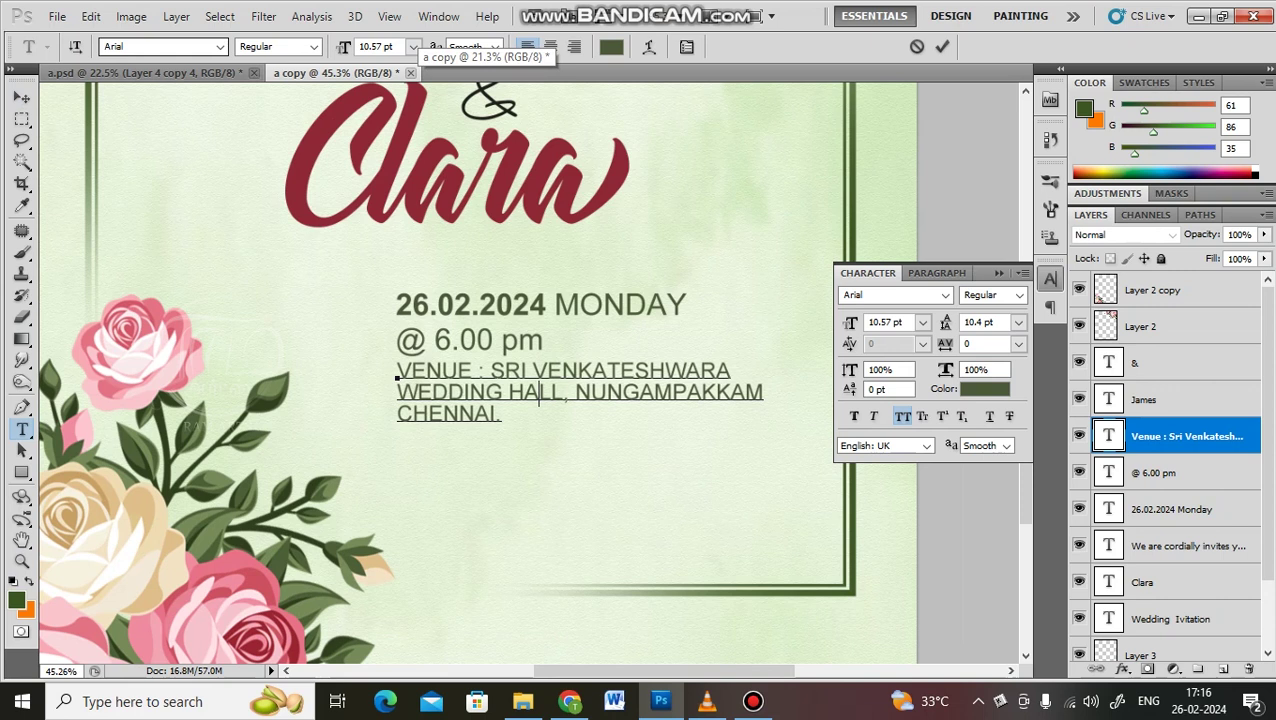
{"action": "key", "text": "ctrl+Return"}
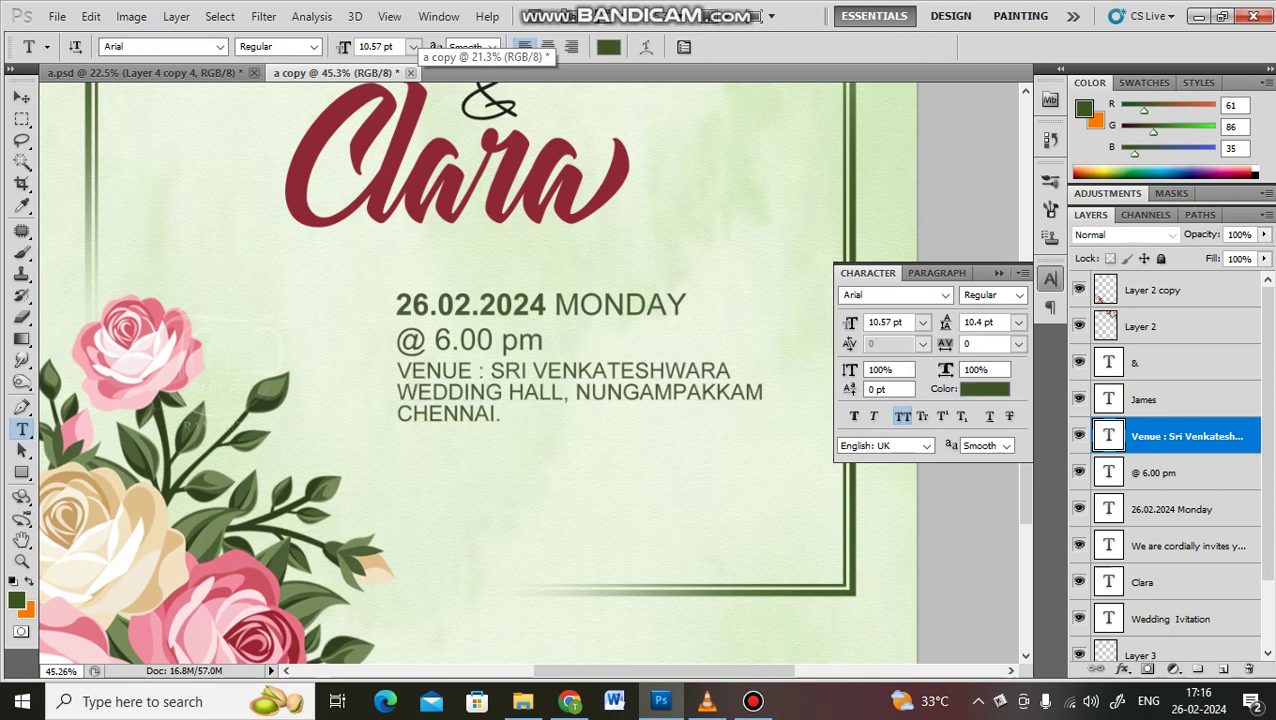
{"action": "key", "text": "v"}
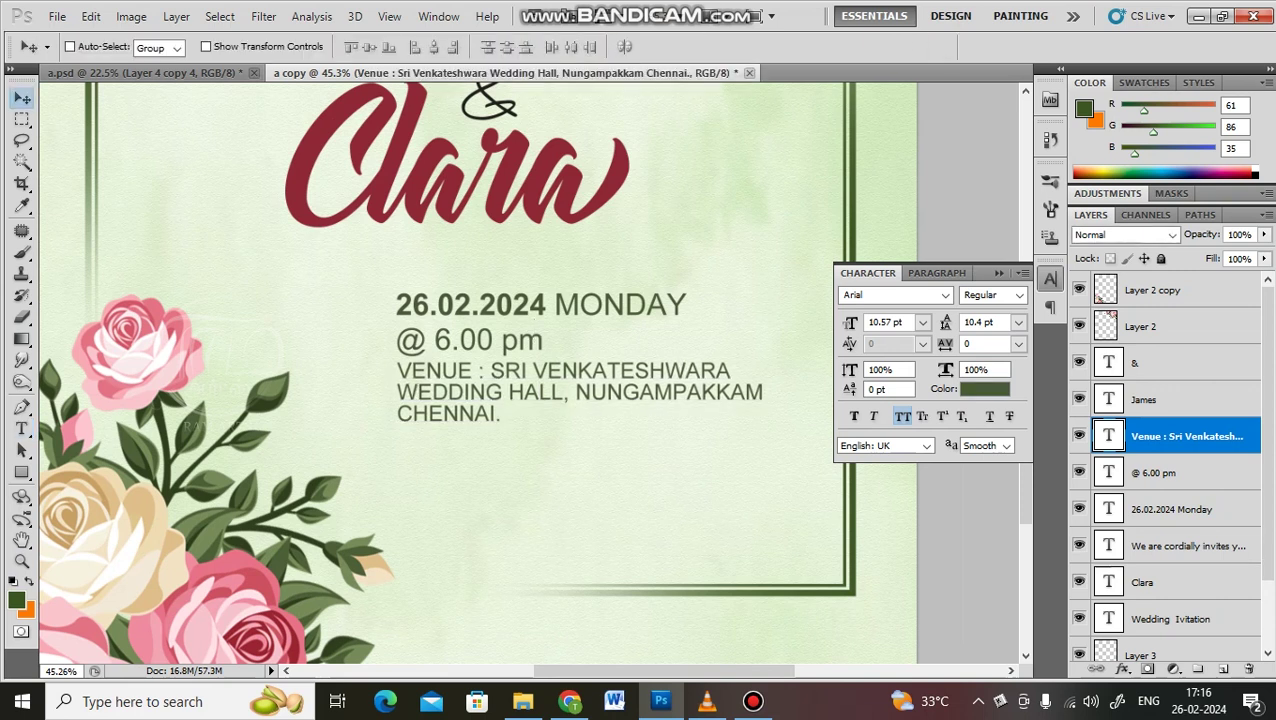
{"action": "key", "text": "shift+Down"}
{"action": "key", "text": "shift+Down"}
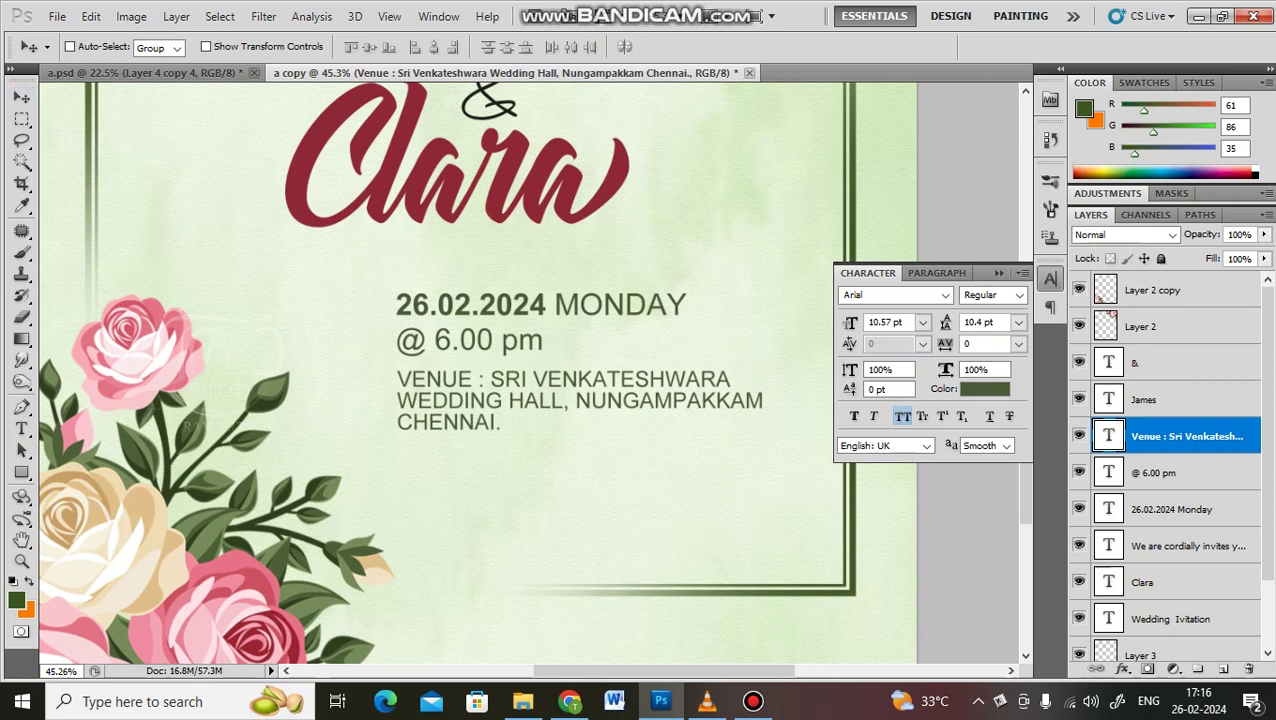
Step: Increase the venue text line spacing to 12.4 pt leading
{"action": "key", "text": "z"}
{"action": "left_click_drag", "start_coordinate": [415, 255], "coordinate": [630, 570]}
{"action": "key", "text": "t"}
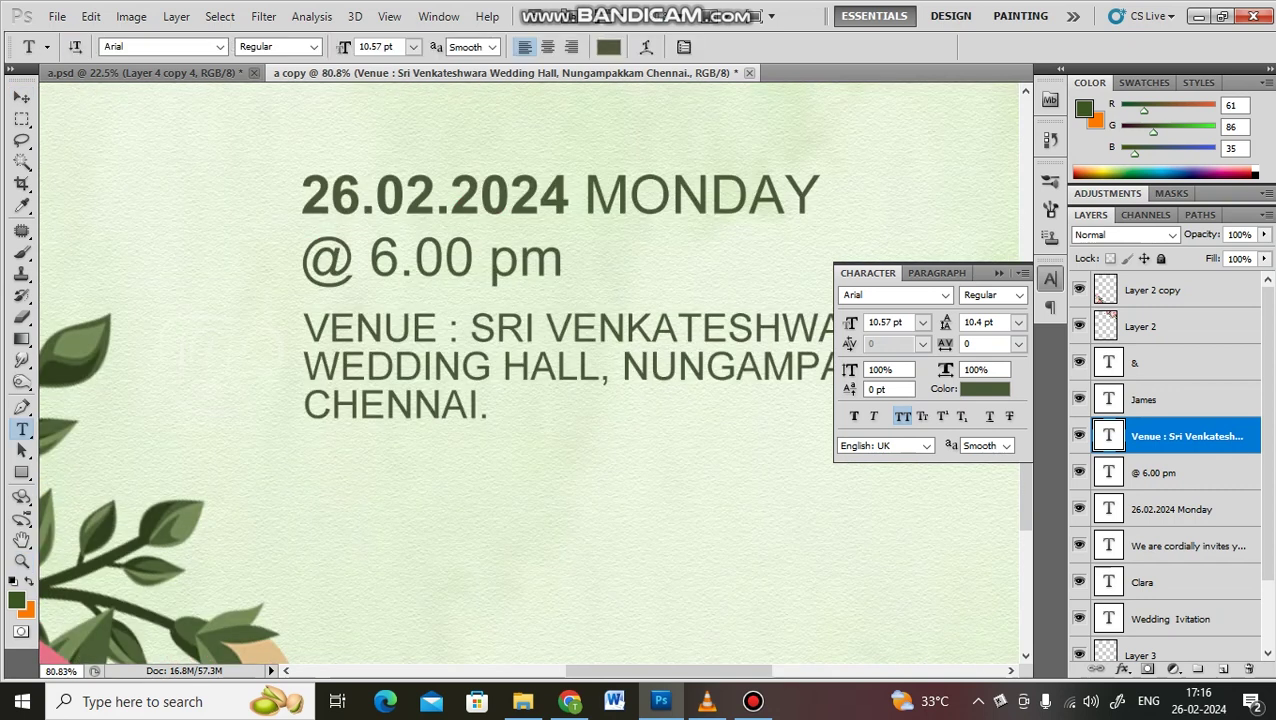
{"action": "left_click", "coordinate": [420, 366]}
{"action": "key", "text": "ctrl+a"}
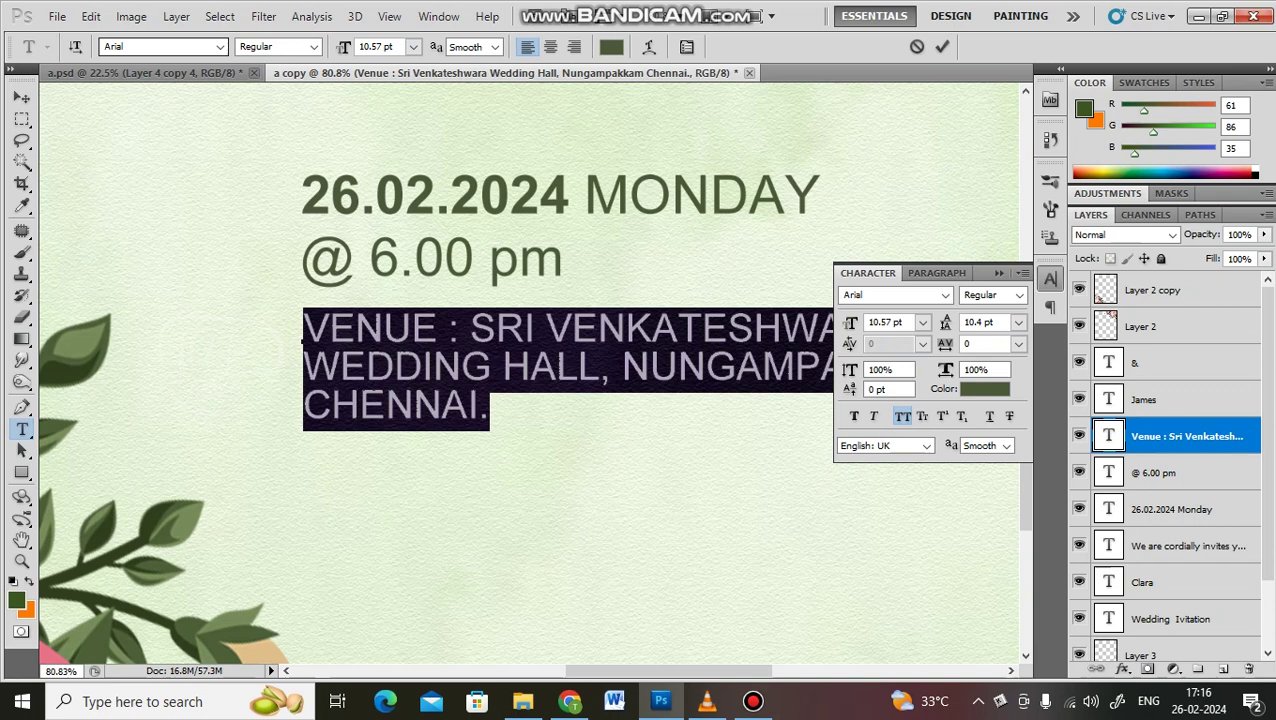
{"action": "key", "text": "alt+Down"}
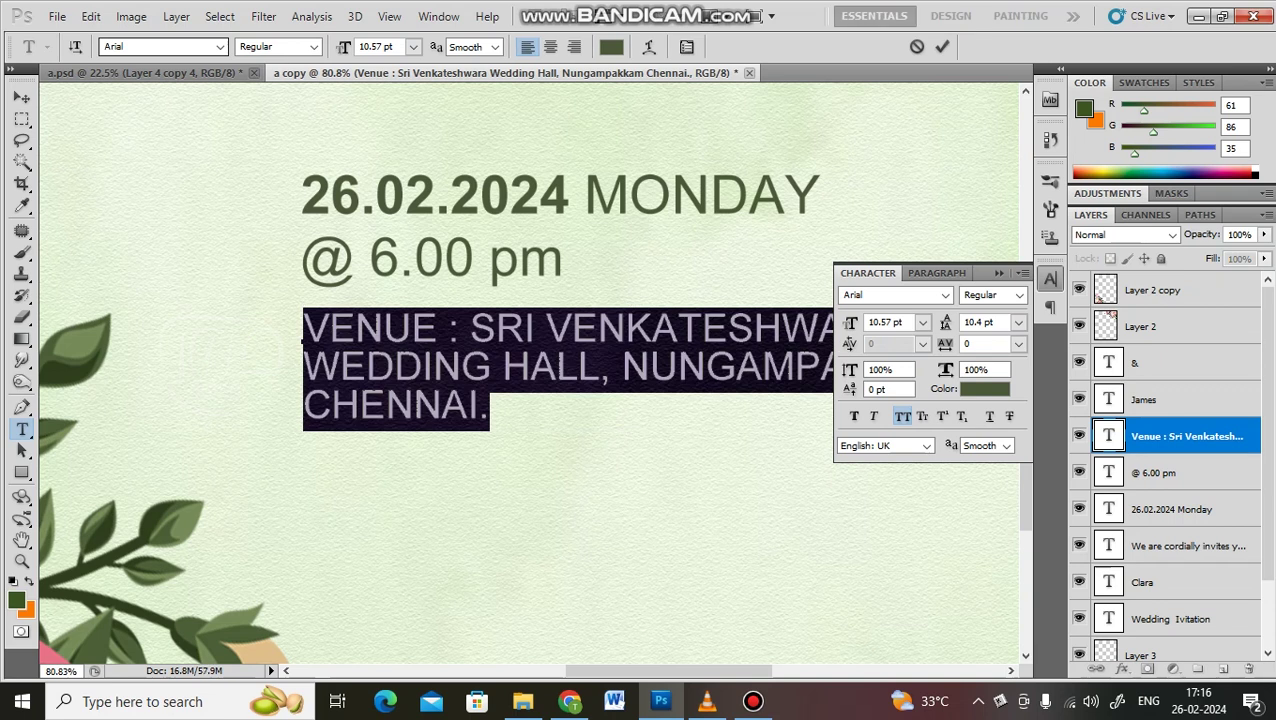
{"action": "key", "text": "alt+Up"}
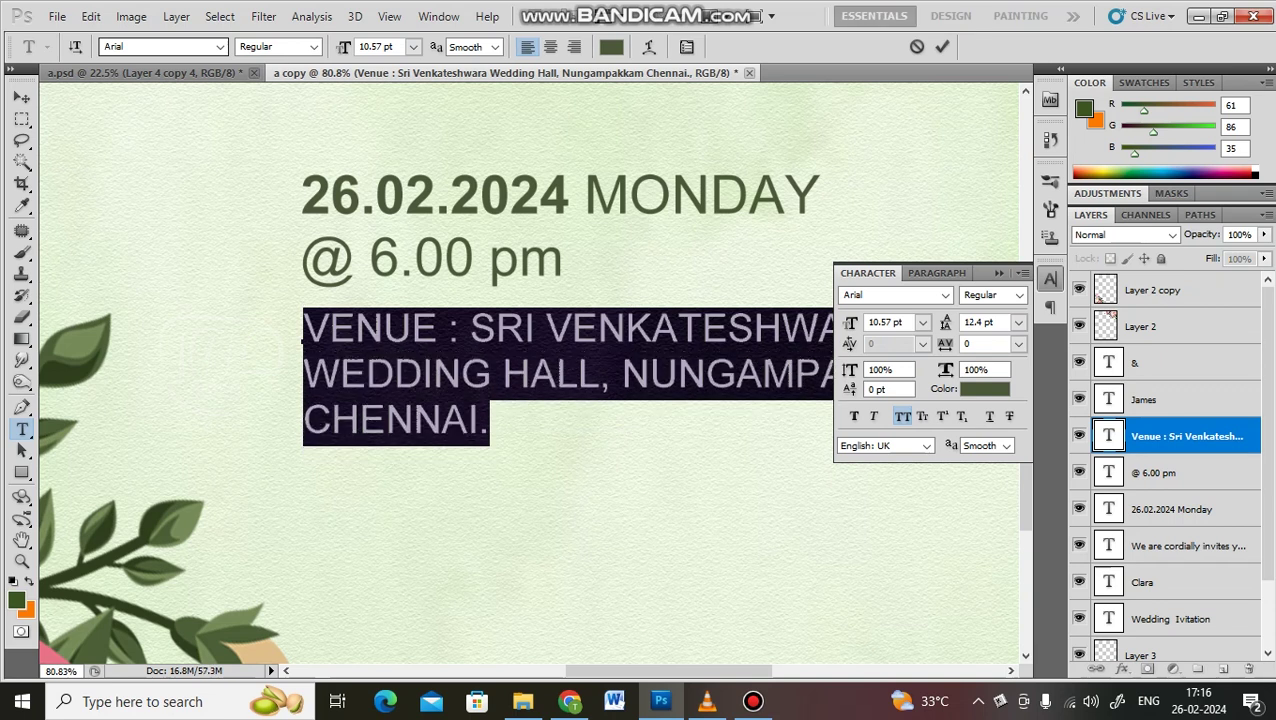
{"action": "key", "text": "ctrl+Return"}
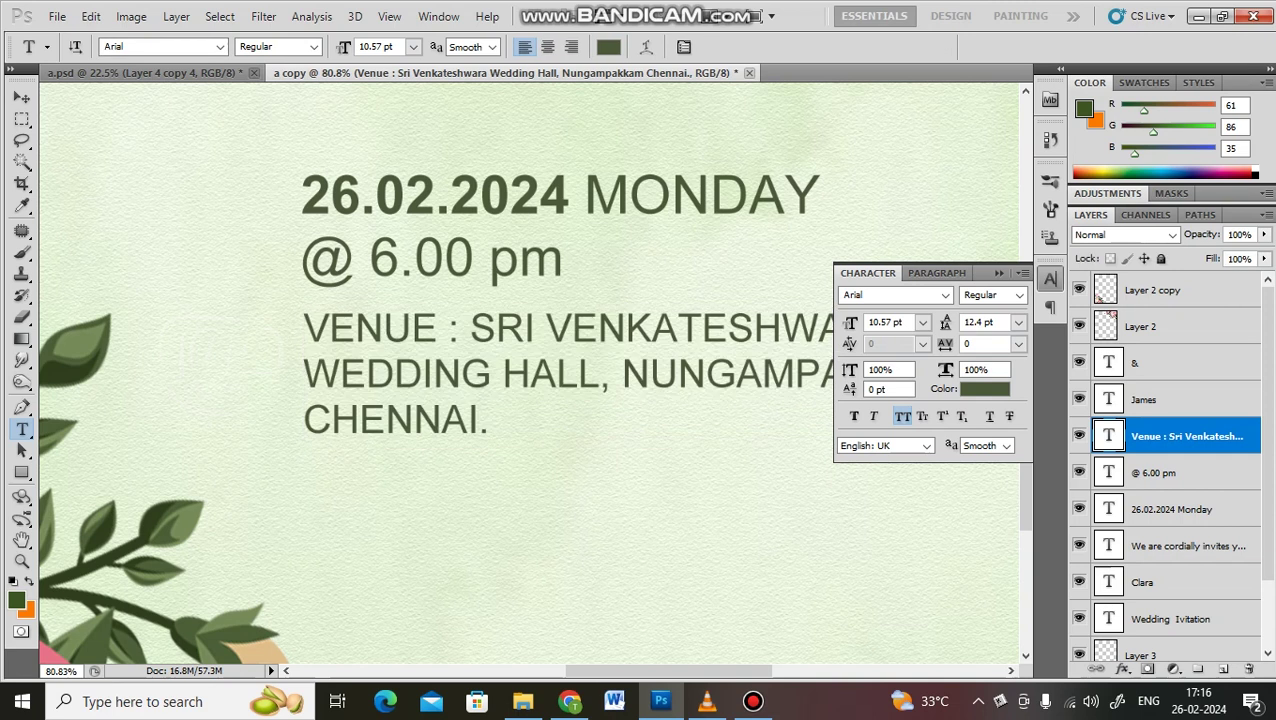
Step: Nudge the @ 6.00 pm time line down so it sits evenly between date and venue
{"action": "key", "text": "ctrl+0"}
{"action": "key", "text": "z"}
{"action": "left_click_drag", "start_coordinate": [415, 445], "coordinate": [680, 600]}
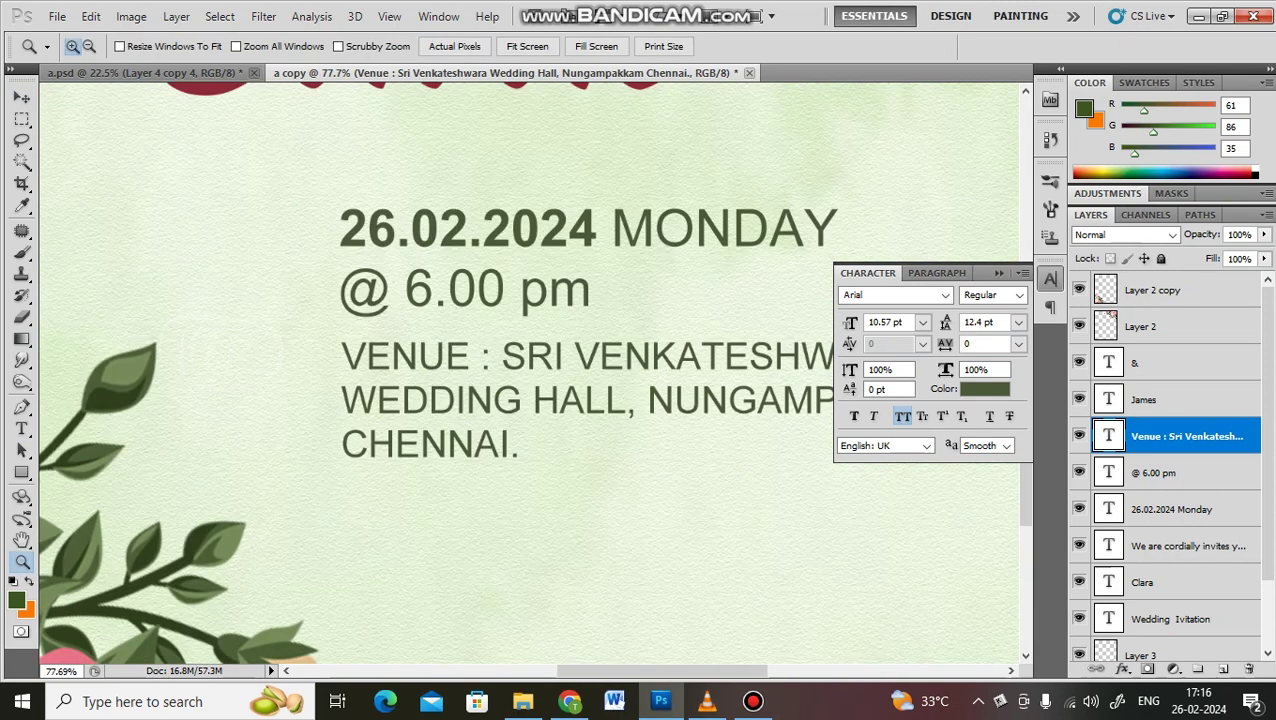
{"action": "key", "text": "t"}
{"action": "left_click", "coordinate": [476, 290]}
{"action": "key", "text": "ctrl+a"}
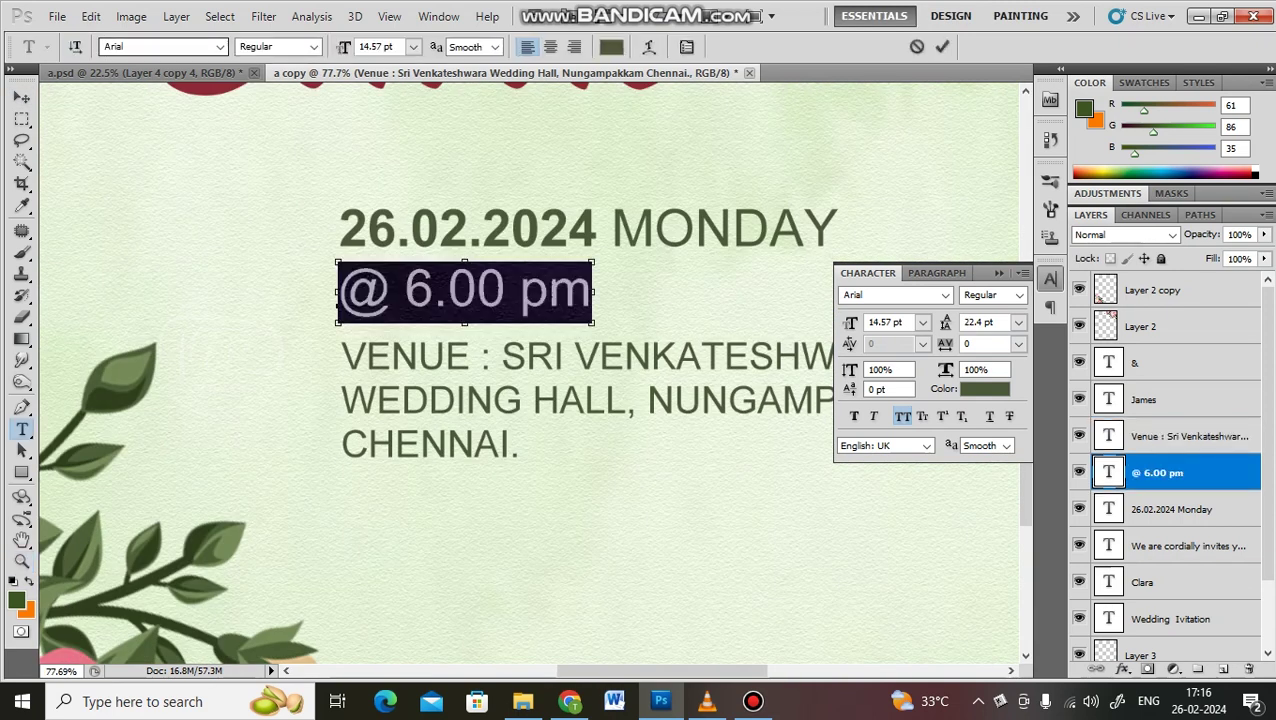
{"action": "key", "text": "alt+minus"}
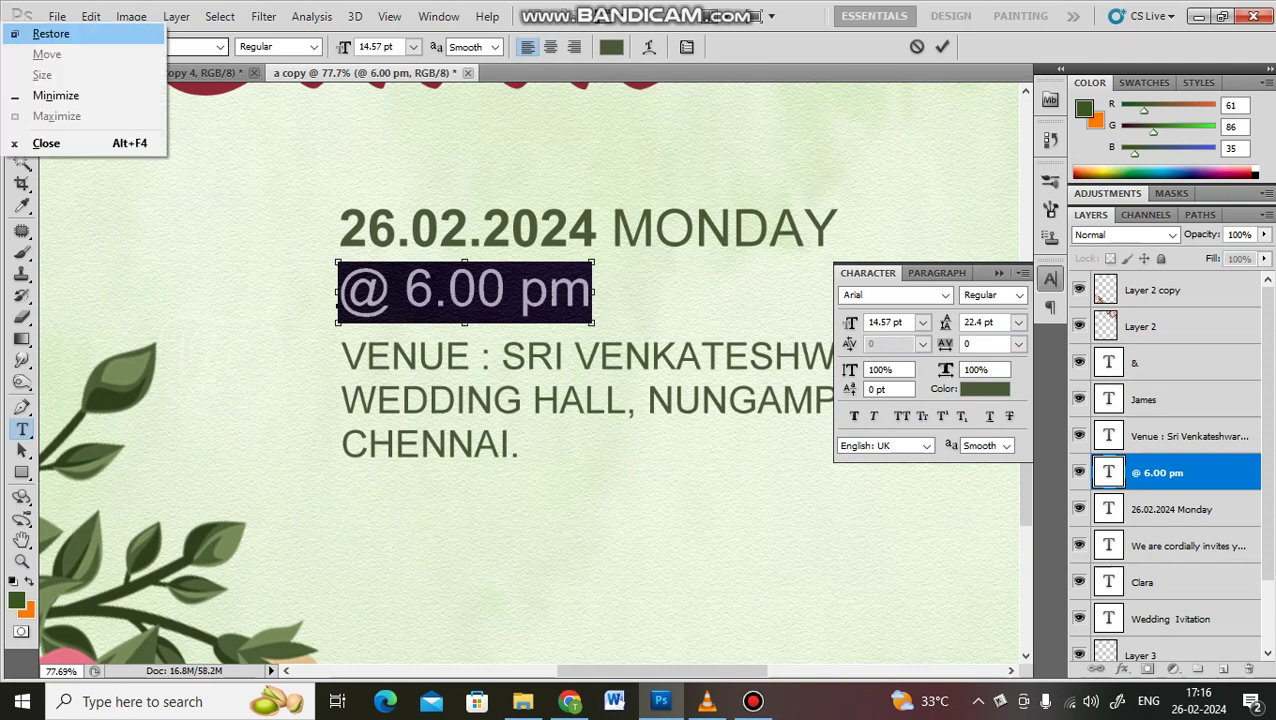
{"action": "left_click", "coordinate": [507, 290]}
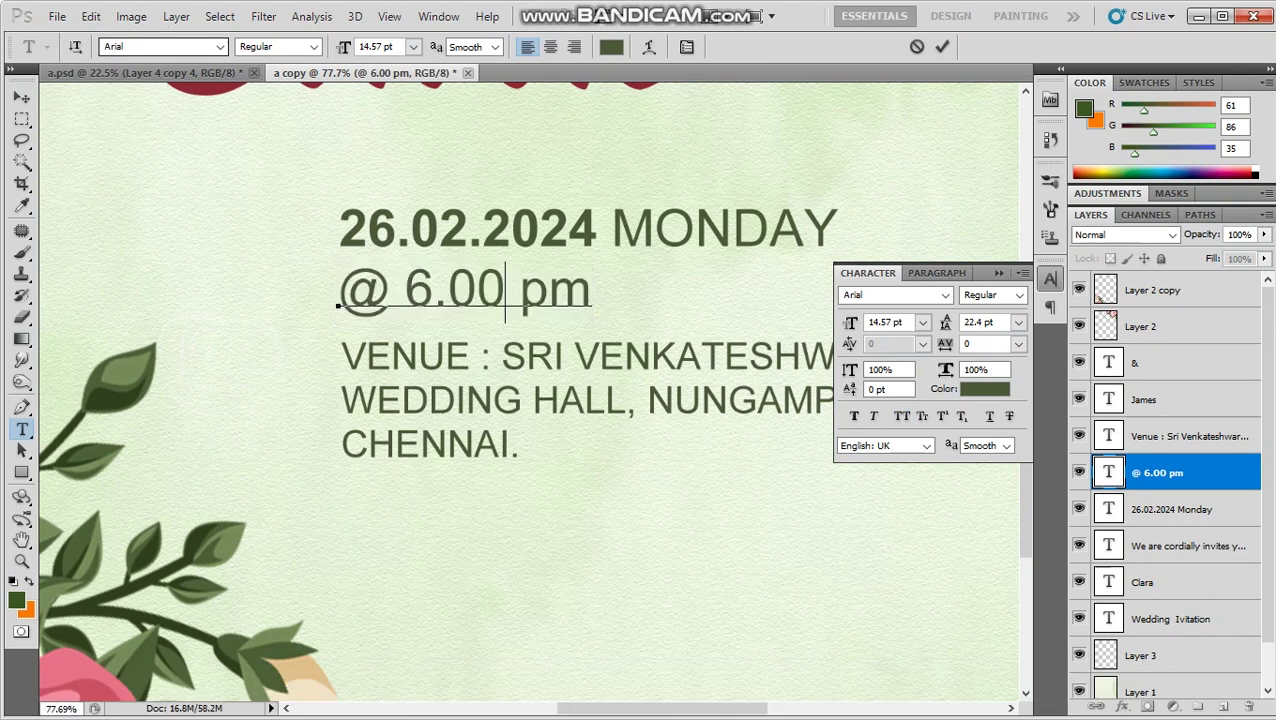
{"action": "key", "text": "ctrl+Return"}
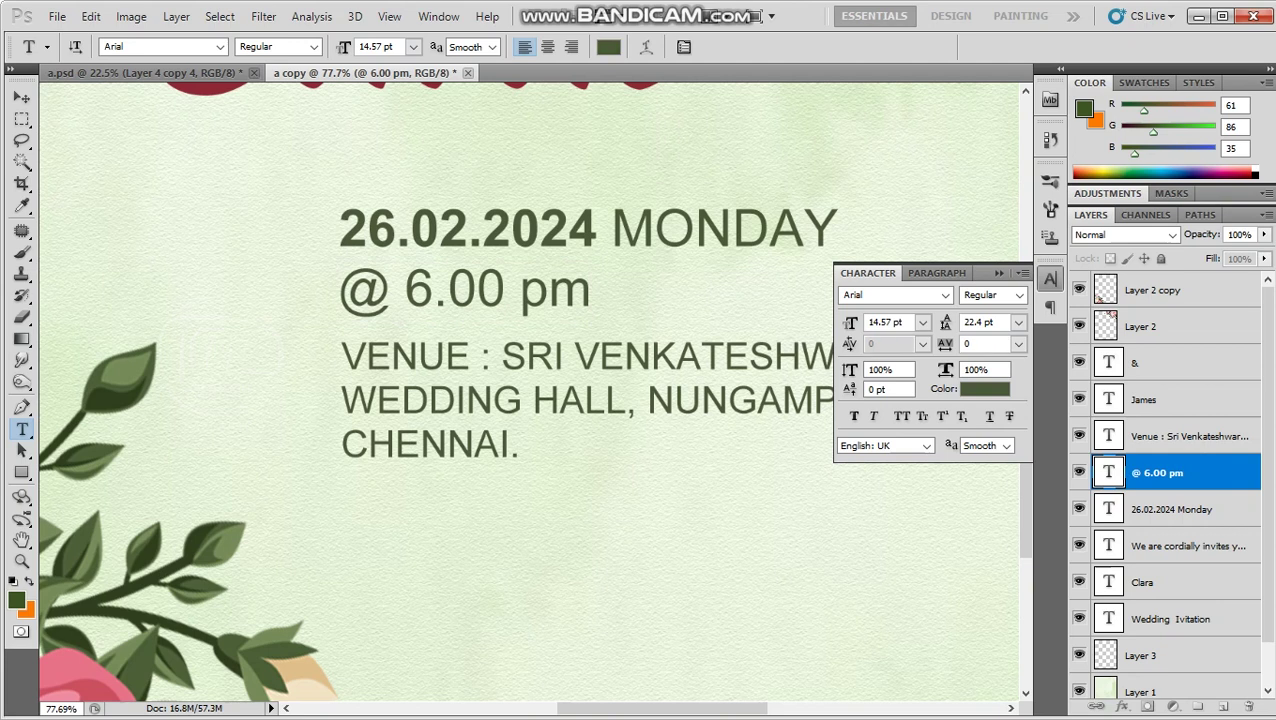
{"action": "key", "text": "v"}
{"action": "key", "text": "Down"}
{"action": "key", "text": "Down"}
{"action": "key", "text": "Down"}
{"action": "key", "text": "Down"}
{"action": "key", "text": "Down"}
{"action": "key", "text": "Down"}
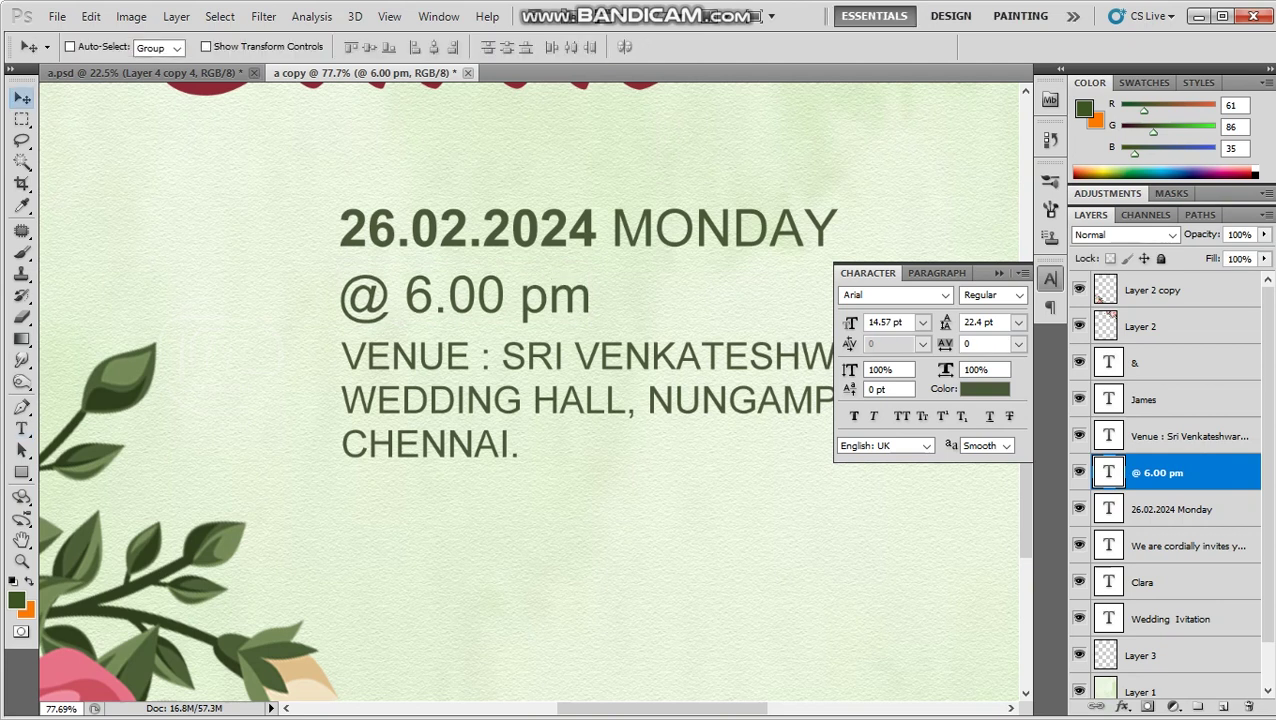
{"action": "key", "text": "ctrl+0"}
{"action": "left_click_drag", "start_coordinate": [470, 456], "coordinate": [769, 661]}
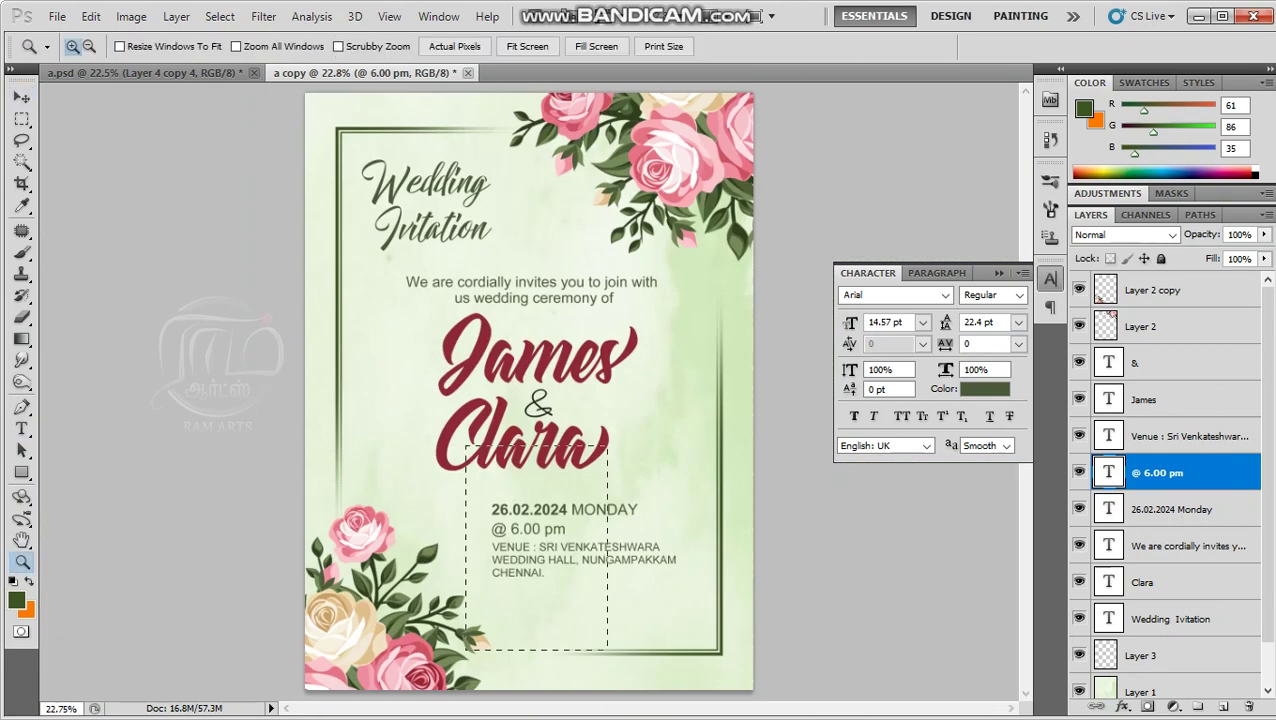
Step: Add an 'Invited by' line at 10.57 pt and place it just under CHENNAI
{"action": "key", "text": "t"}
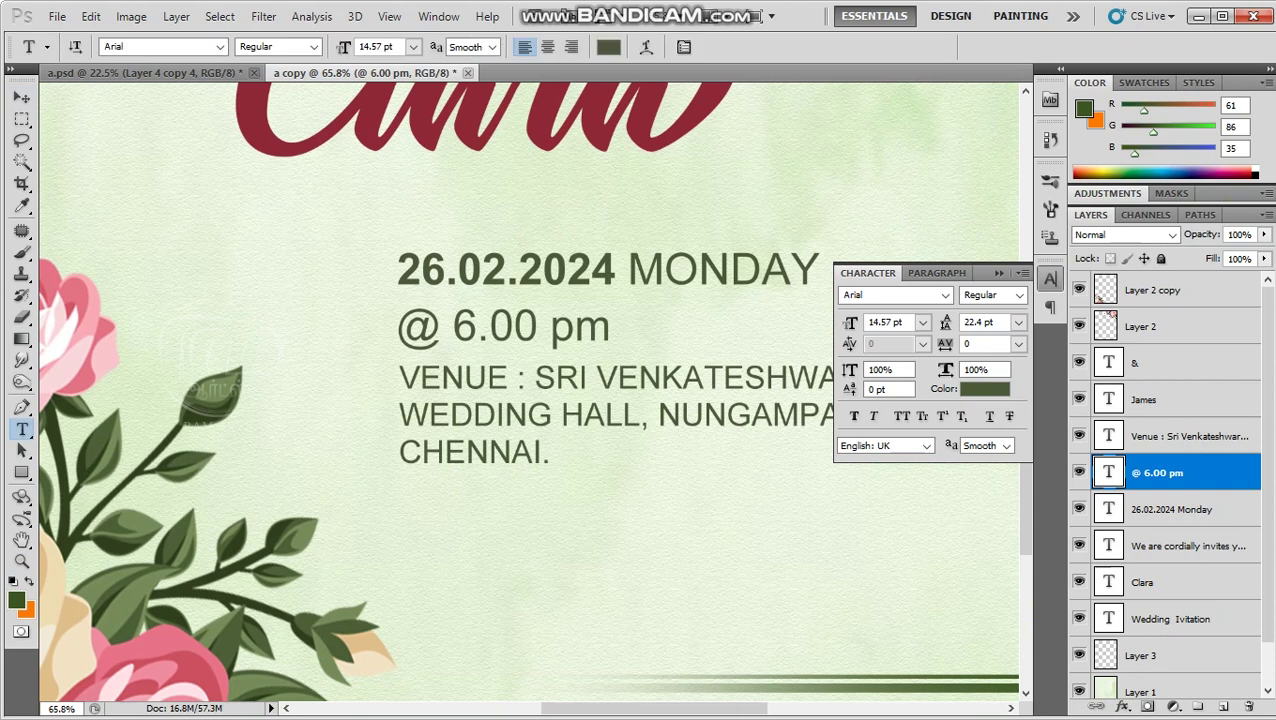
{"action": "left_click", "coordinate": [498, 532]}
{"action": "type", "text": "Invi"}
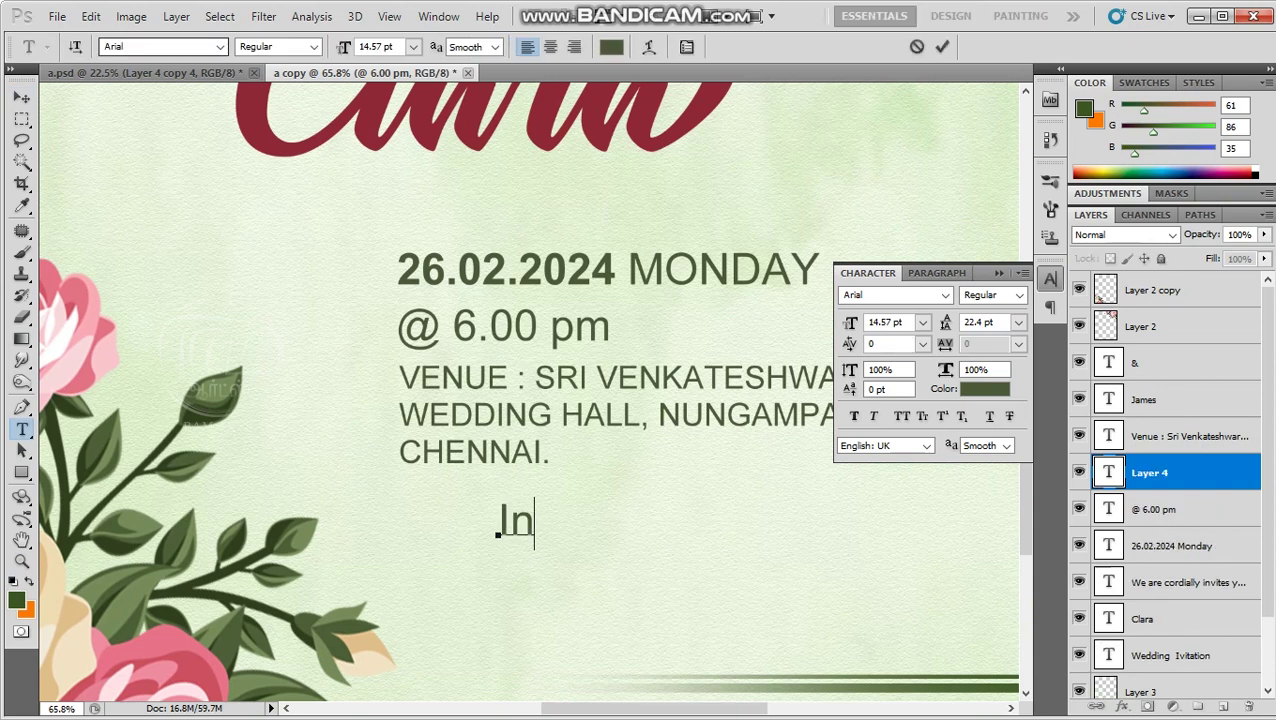
{"action": "type", "text": "ted by"}
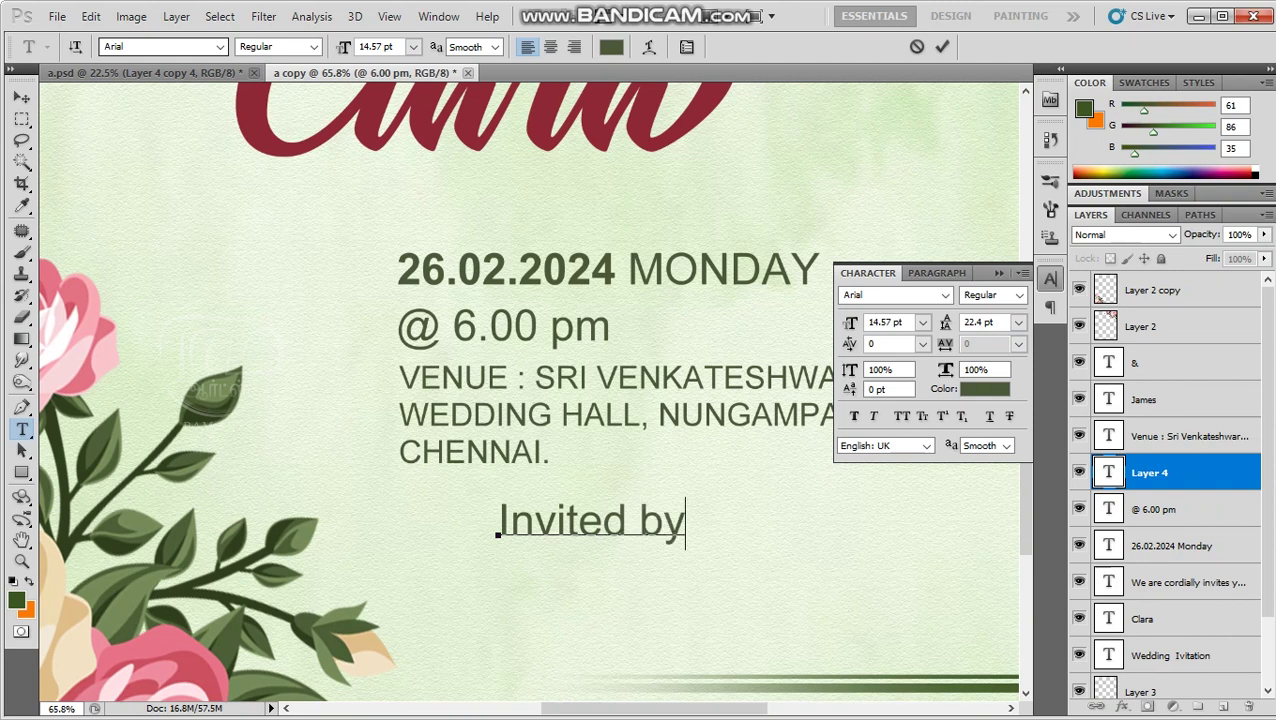
{"action": "key", "text": "ctrl+a"}
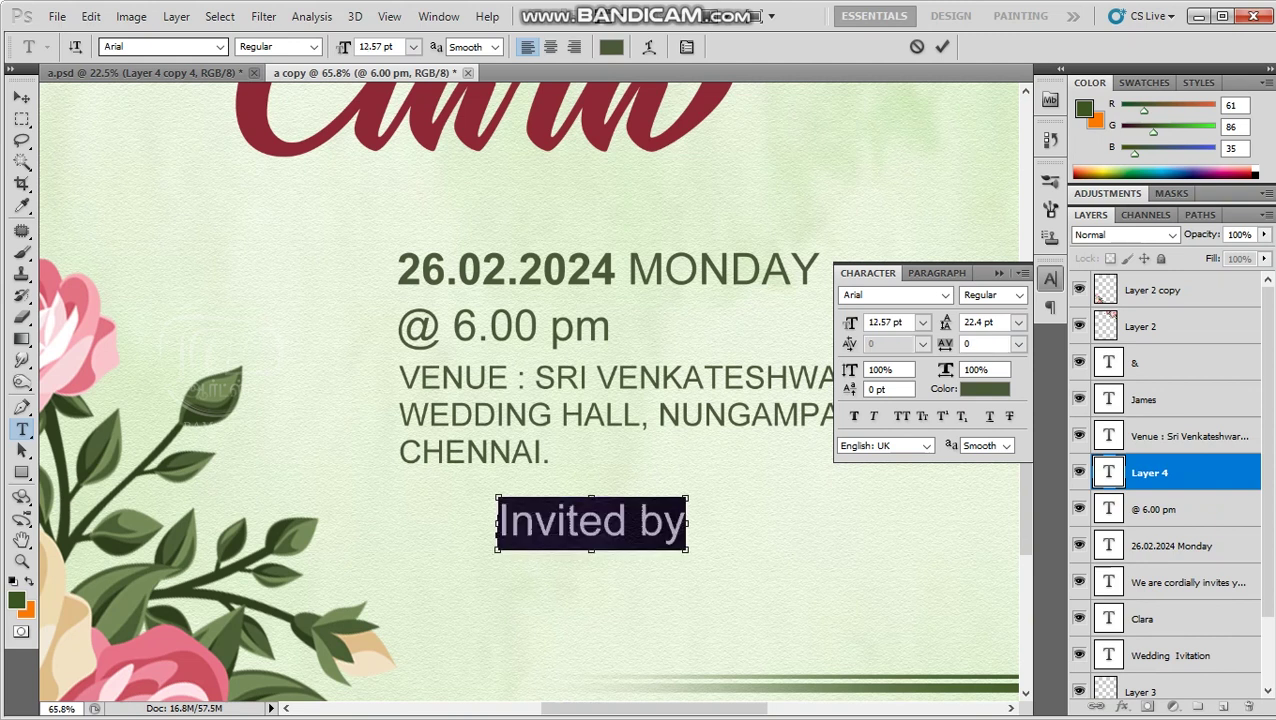
{"action": "key", "text": "ctrl+shift+comma"}
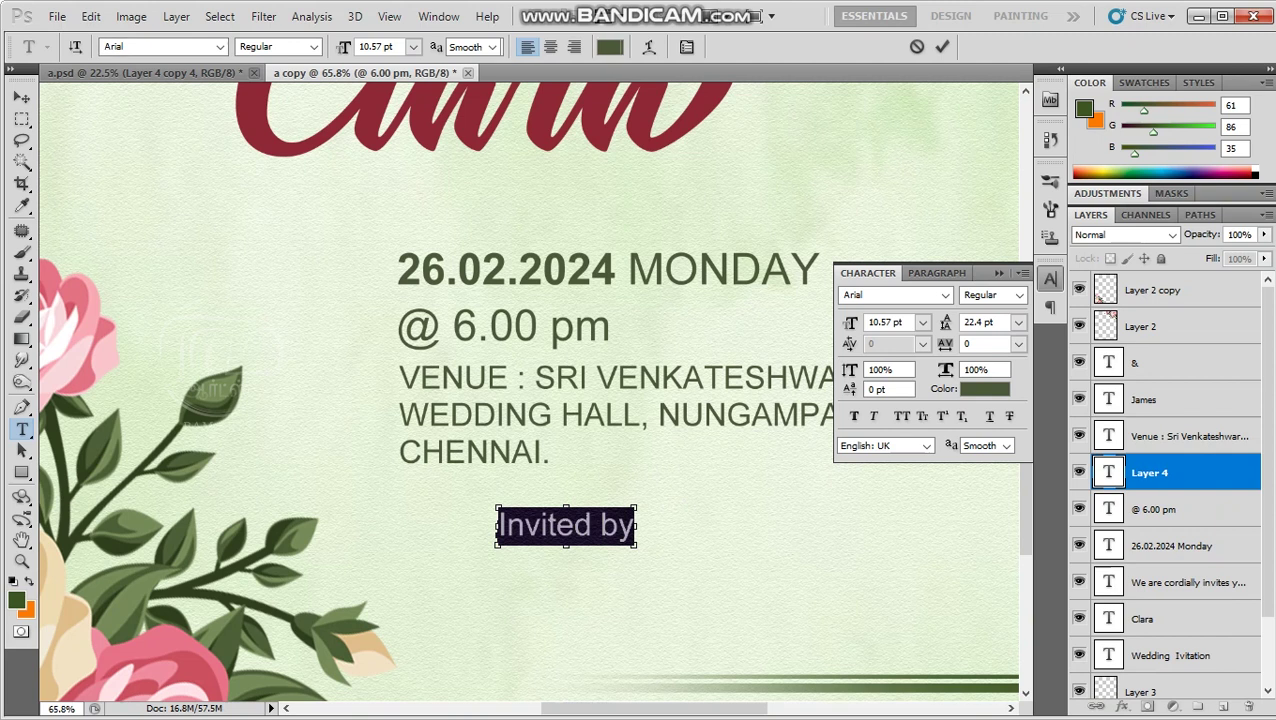
{"action": "key", "text": "ctrl+Return"}
{"action": "key", "text": "v"}
{"action": "mouse_move", "coordinate": [565, 525]}
{"action": "left_mouse_down"}
{"action": "mouse_move", "coordinate": [482, 512]}
{"action": "mouse_move", "coordinate": [466, 496]}
{"action": "left_mouse_up"}
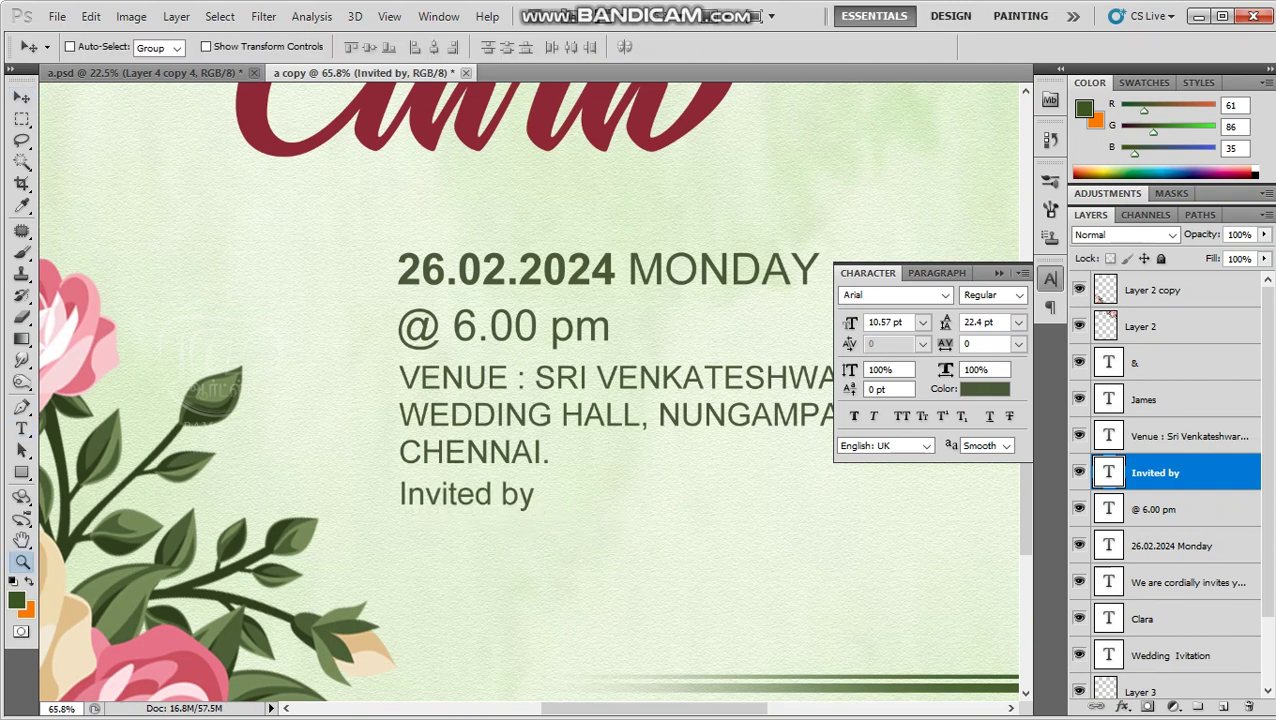
{"action": "left_click", "coordinate": [990, 295]}
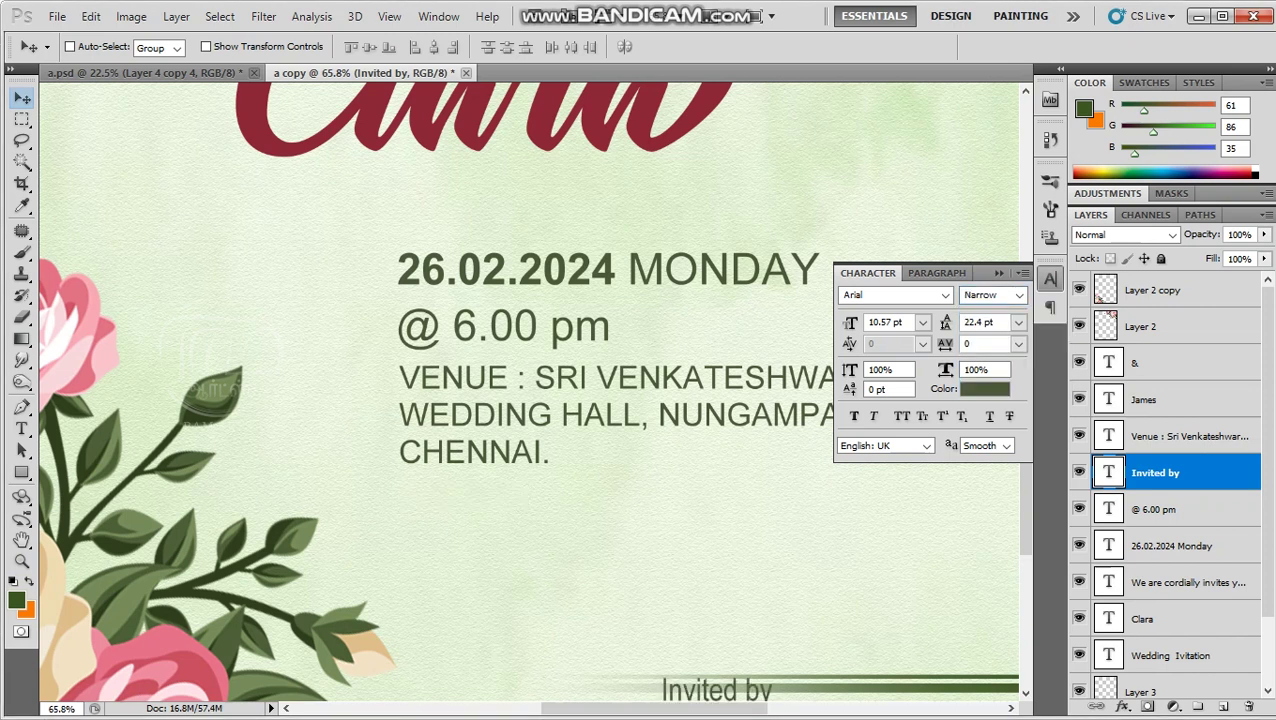
Step: Select a thin horizontal strip following the 'Invited by' text
{"action": "key", "text": "z"}
{"action": "left_click_drag", "start_coordinate": [369, 387], "coordinate": [765, 611]}
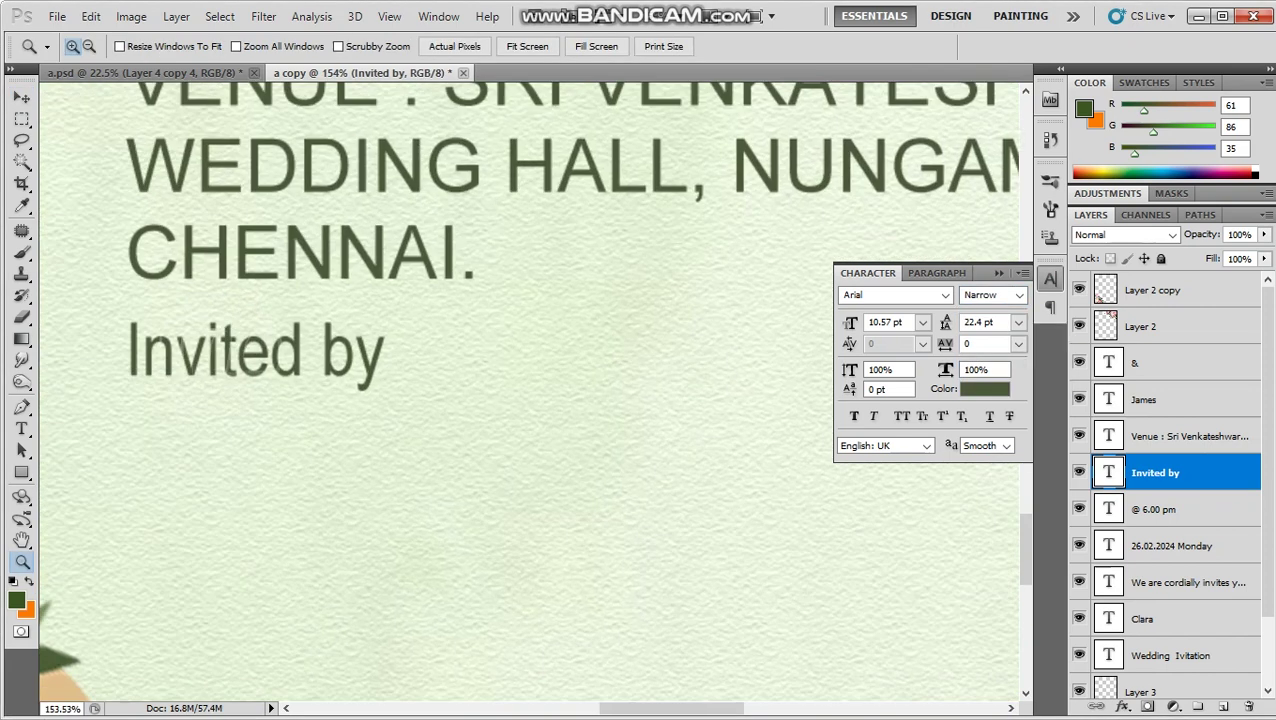
{"action": "key", "text": "m"}
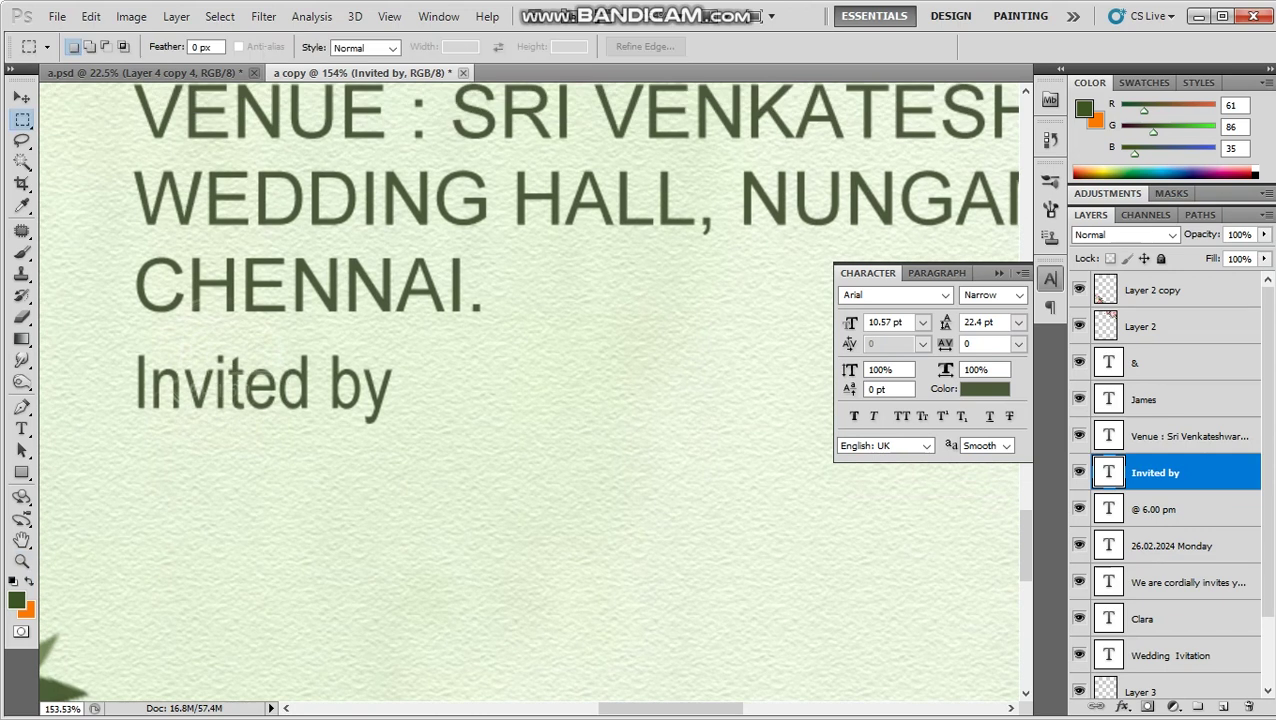
{"action": "left_click_drag", "start_coordinate": [476, 403], "coordinate": [738, 404]}
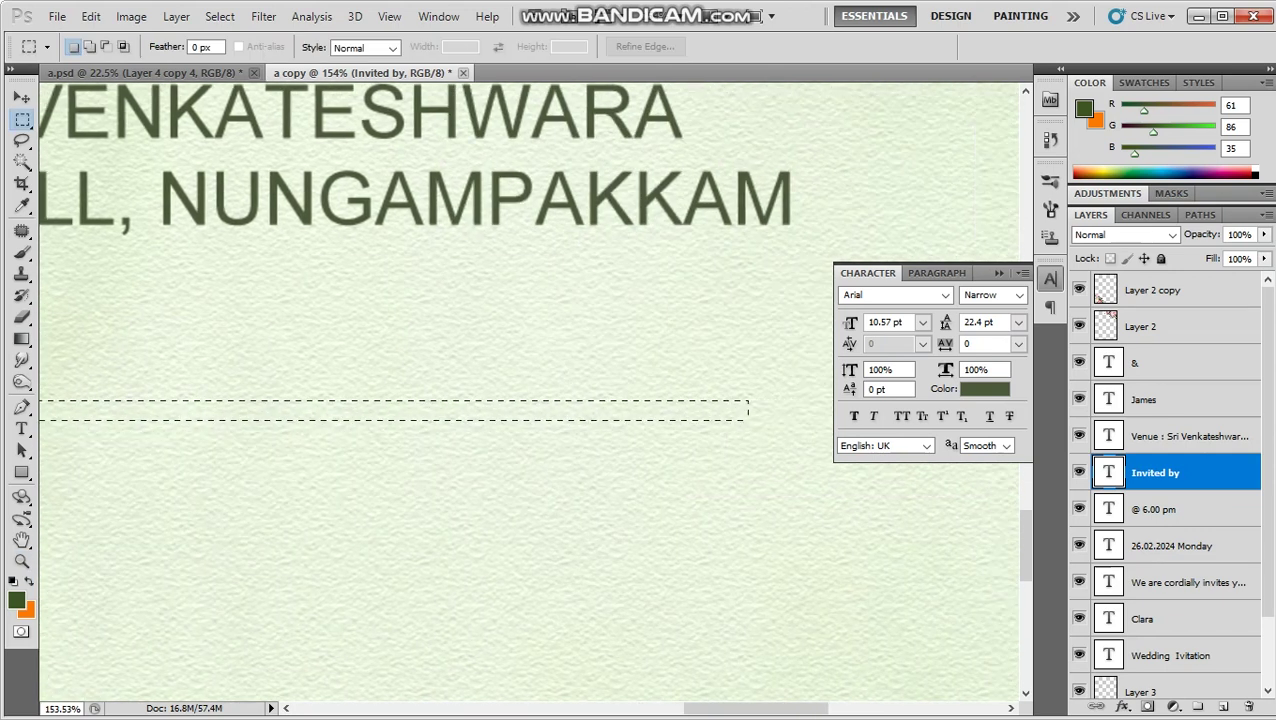
{"action": "scroll", "coordinate": [530, 390], "scroll_direction": "left", "scroll_amount": 5}
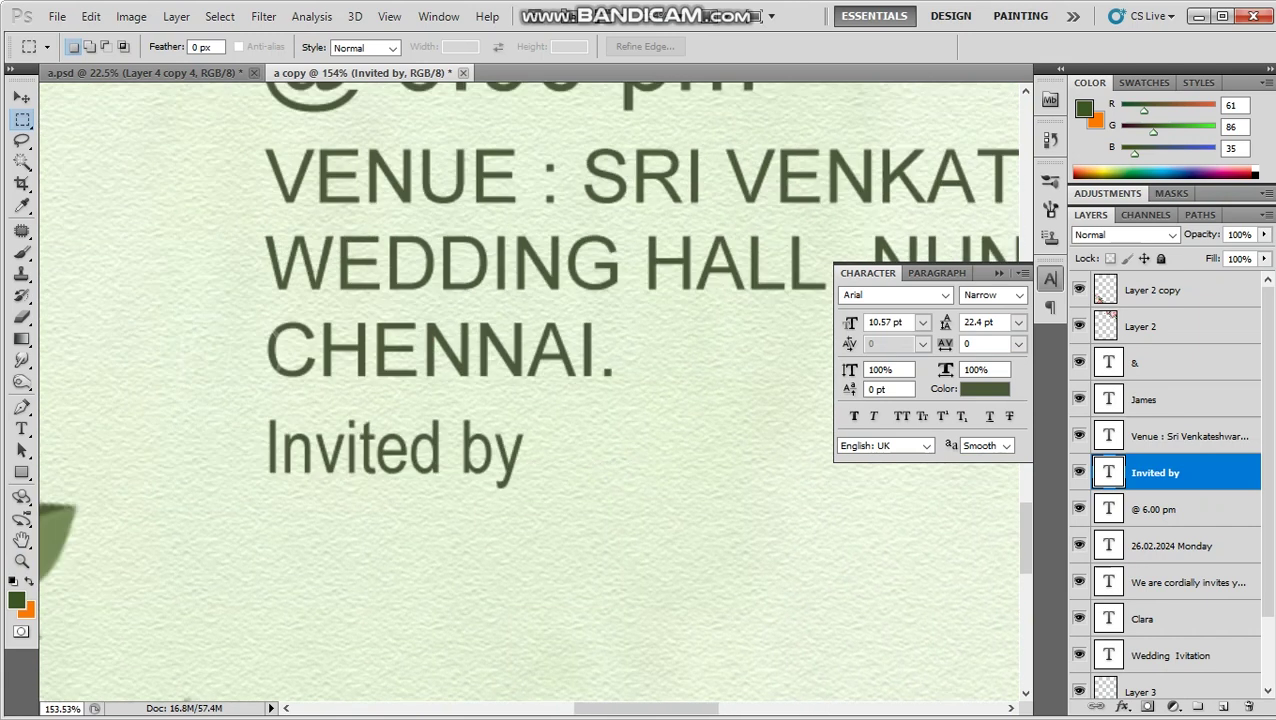
{"action": "scroll", "coordinate": [530, 390], "scroll_direction": "left", "scroll_amount": 3}
{"action": "scroll", "coordinate": [530, 390], "scroll_direction": "right", "scroll_amount": 5}
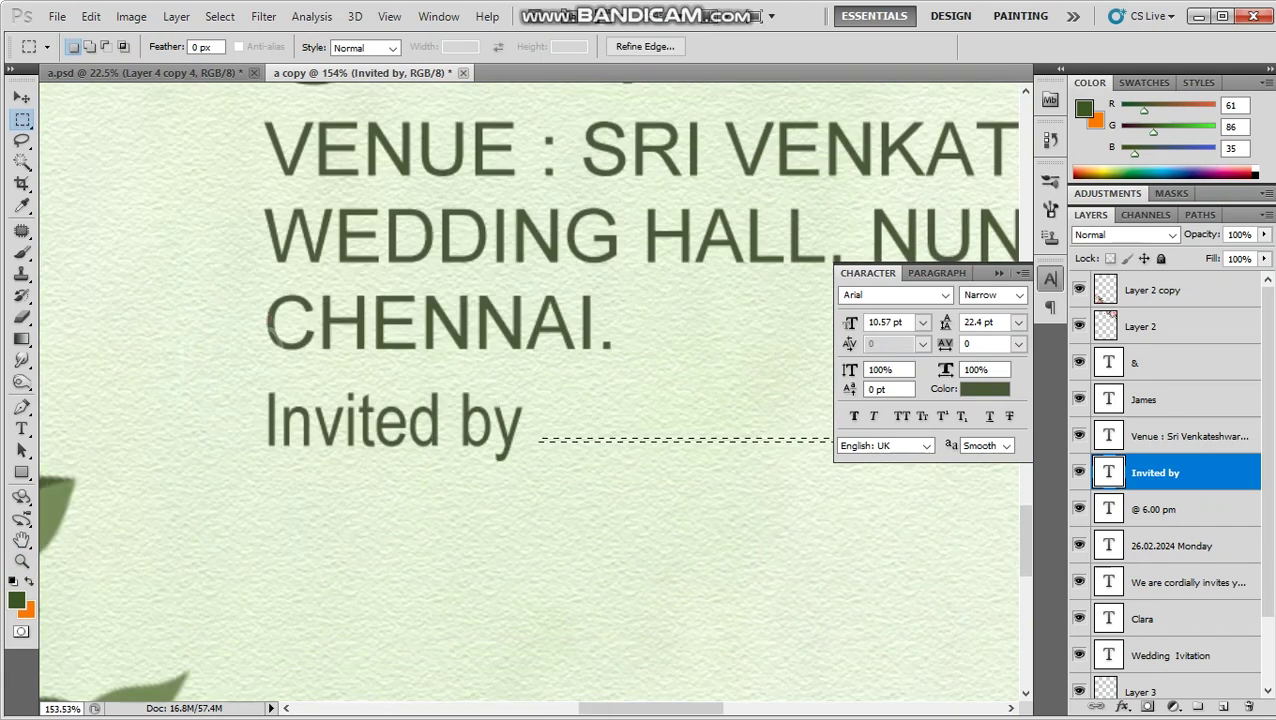
Step: Fill the strip with the foreground colour on a new Layer 4, then deselect
{"action": "key", "text": "ctrl+shift+n"}
{"action": "key", "text": "Return"}
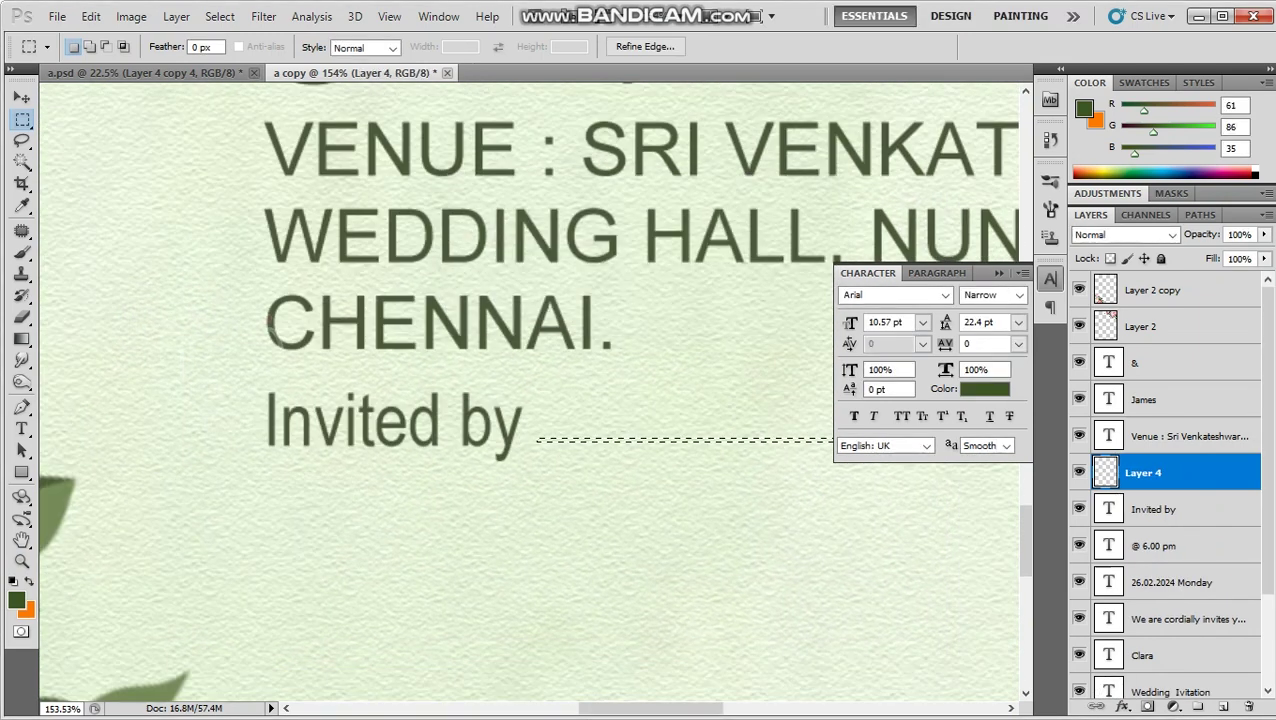
{"action": "key", "text": "alt+BackSpace"}
{"action": "key", "text": "ctrl+d"}
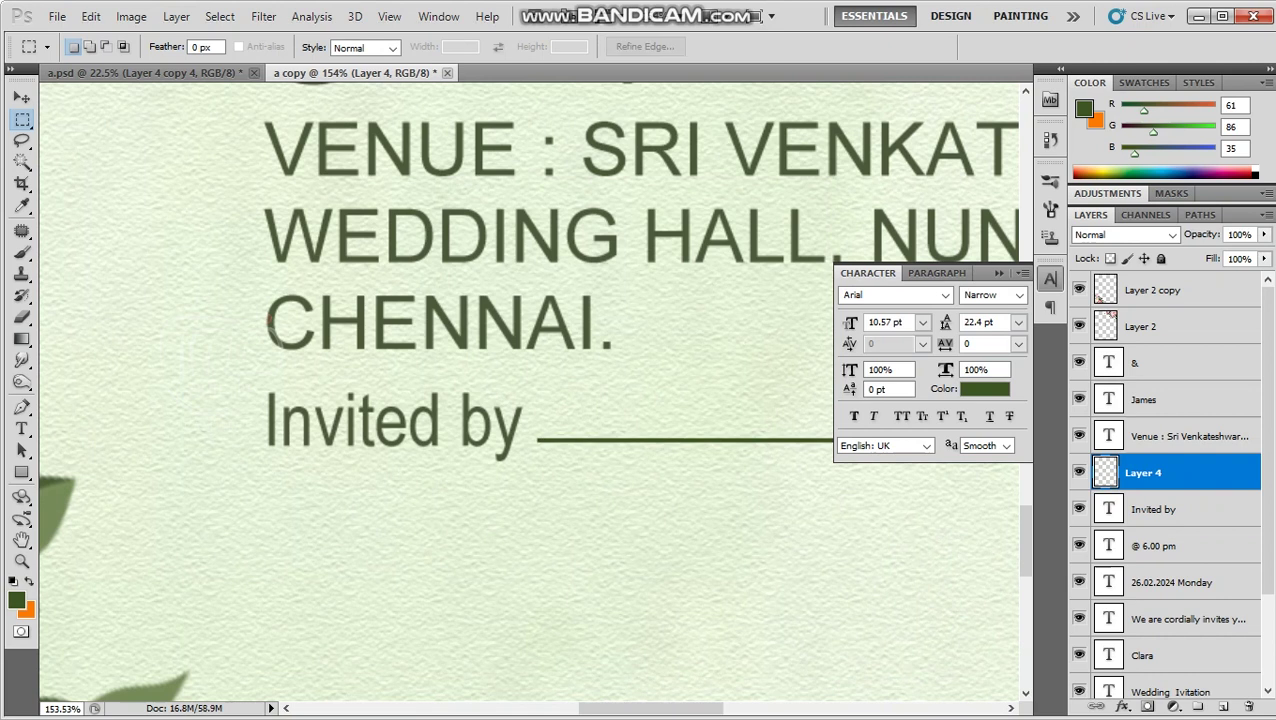
{"action": "key", "text": "ctrl+0"}
{"action": "key", "text": "z"}
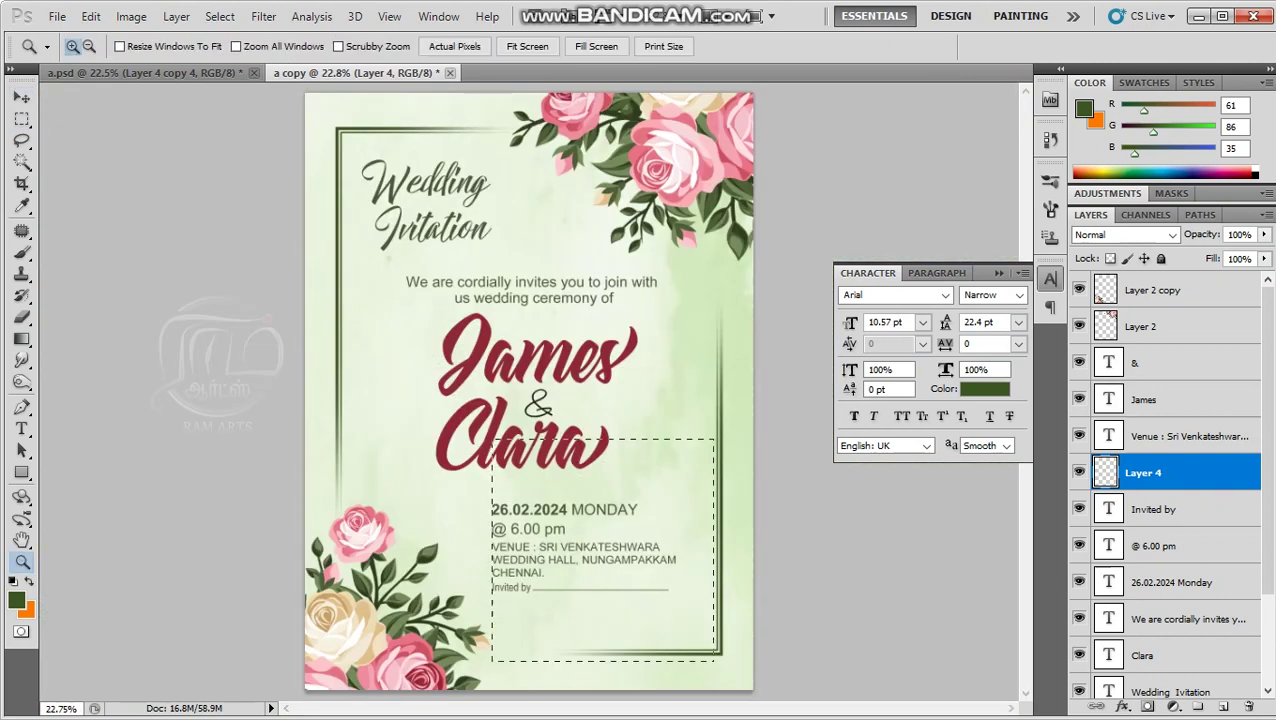
{"action": "left_click_drag", "start_coordinate": [491, 438], "coordinate": [714, 660]}
Step: Type 'Family & Friends' on a new text line below Invited by
{"action": "key", "text": "t"}
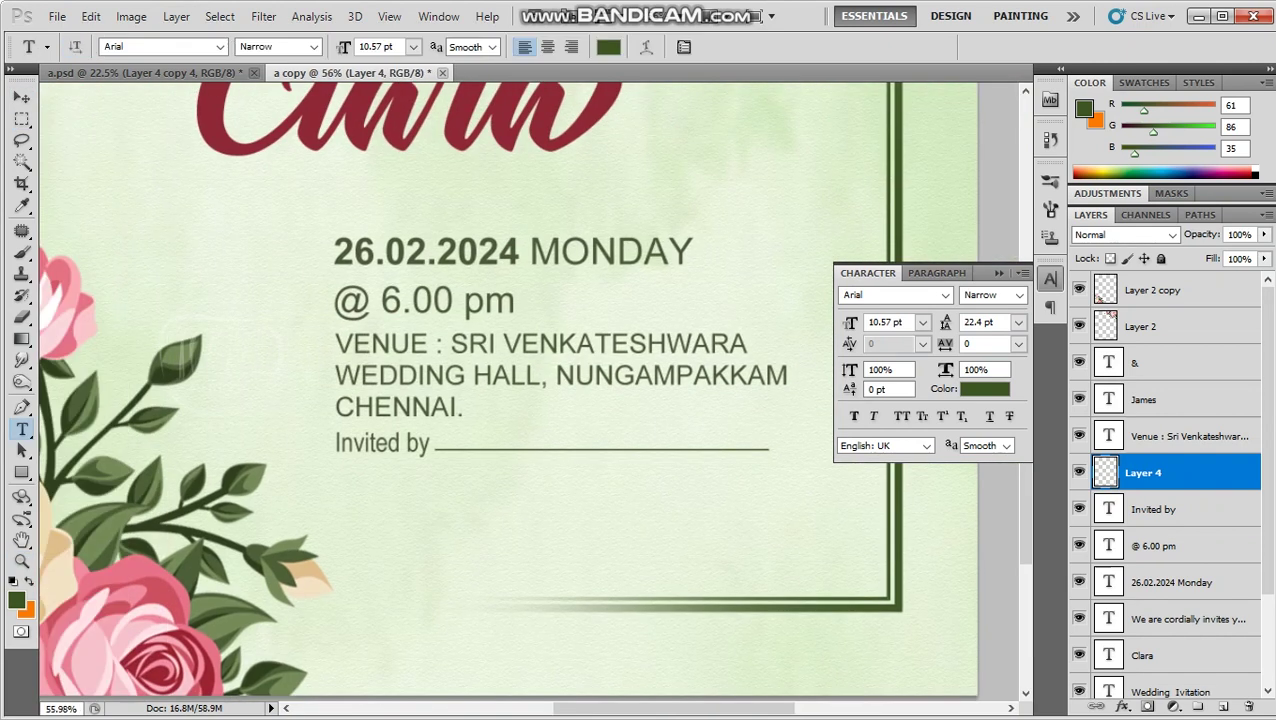
{"action": "left_click", "coordinate": [489, 506]}
{"action": "type", "text": "Family & F"}
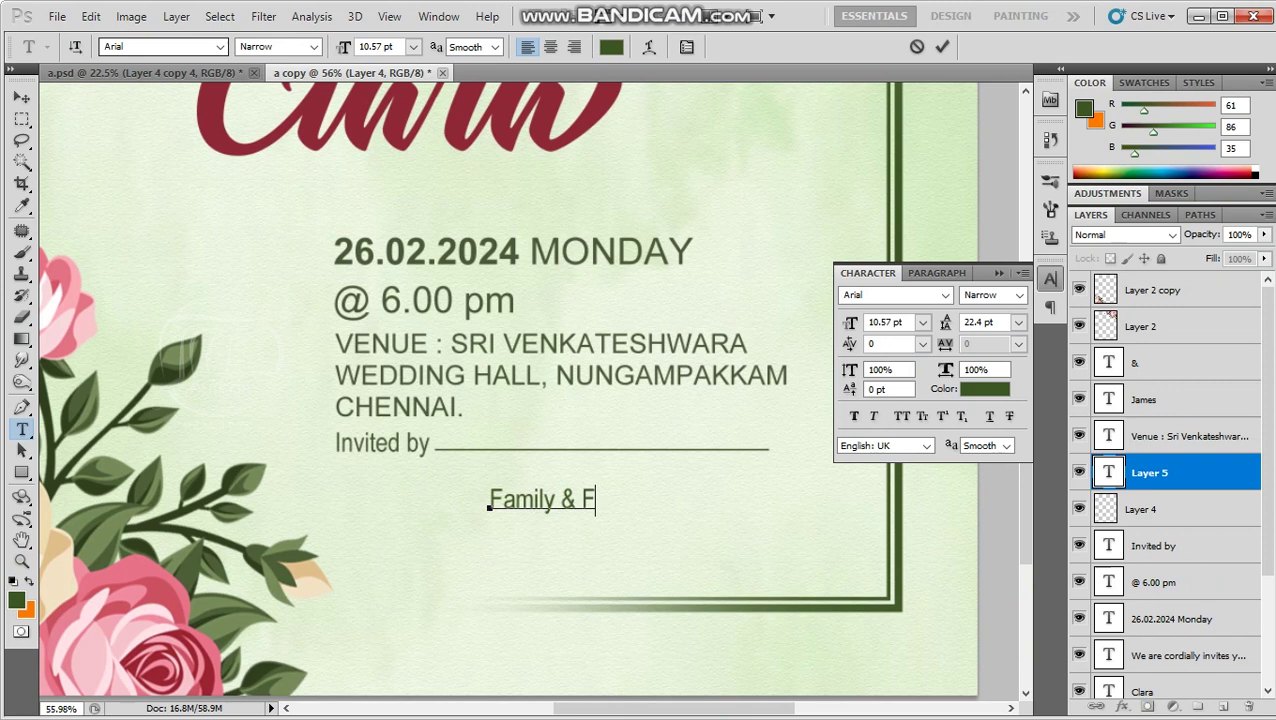
{"action": "type", "text": "s"}
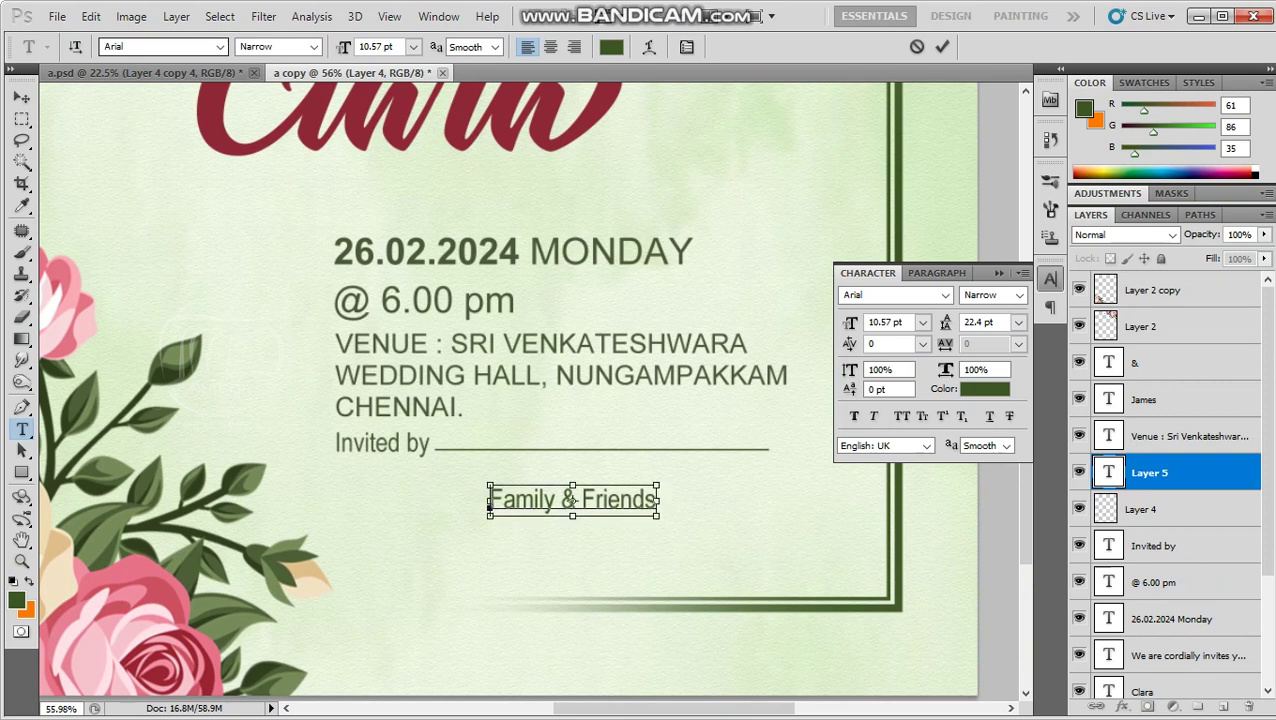
Step: Set the Family & Friends text to Candy Script at 16.57 pt
{"action": "key", "text": "ctrl+a"}
{"action": "left_click", "coordinate": [945, 295]}
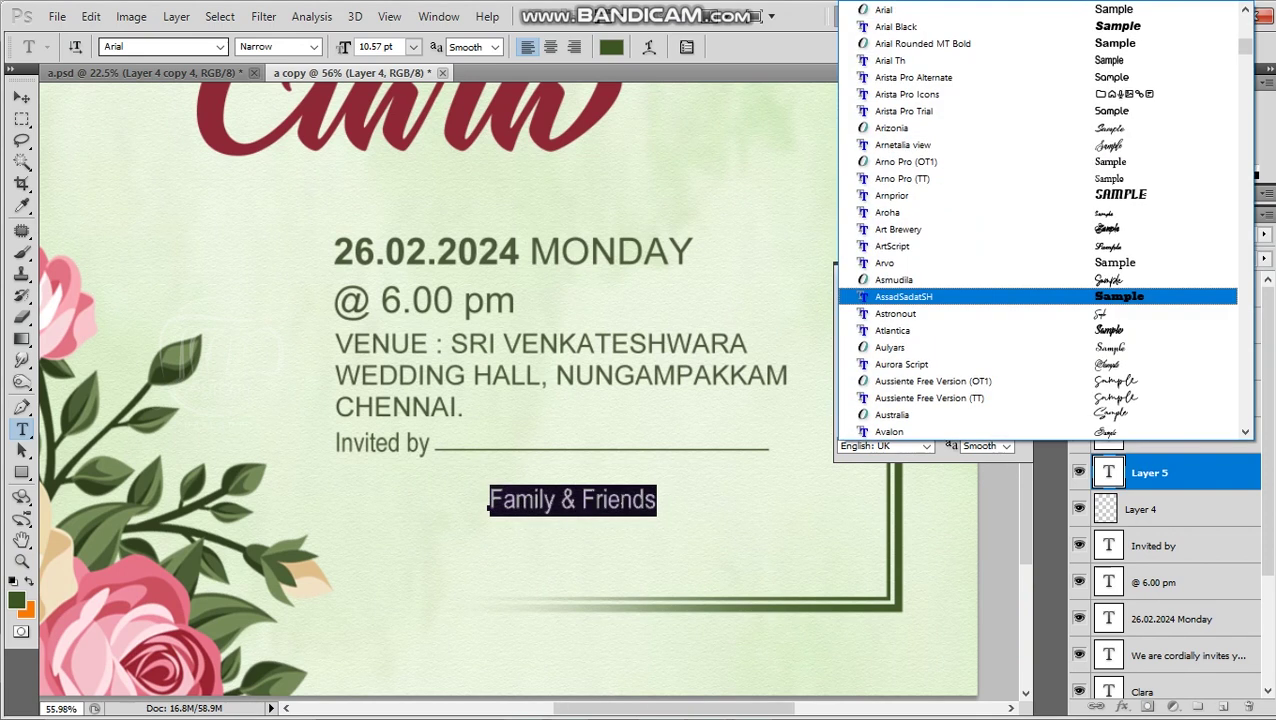
{"action": "key", "text": "Down"}
{"action": "key", "text": "Down"}
{"action": "key", "text": "Down"}
{"action": "key", "text": "Down"}
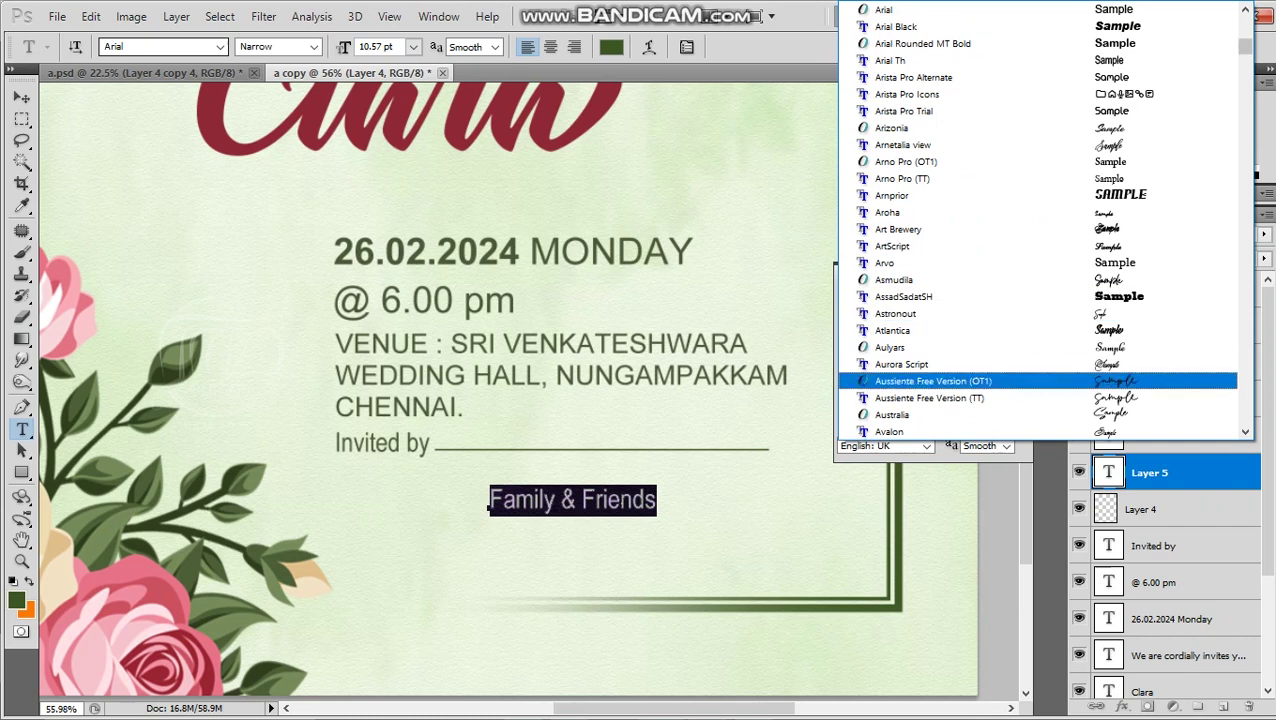
{"action": "key", "text": "Up"}
{"action": "key", "text": "Up"}
{"action": "key", "text": "Up"}
{"action": "key", "text": "Down"}
{"action": "key", "text": "Down"}
{"action": "key", "text": "Down"}
{"action": "key", "text": "Down"}
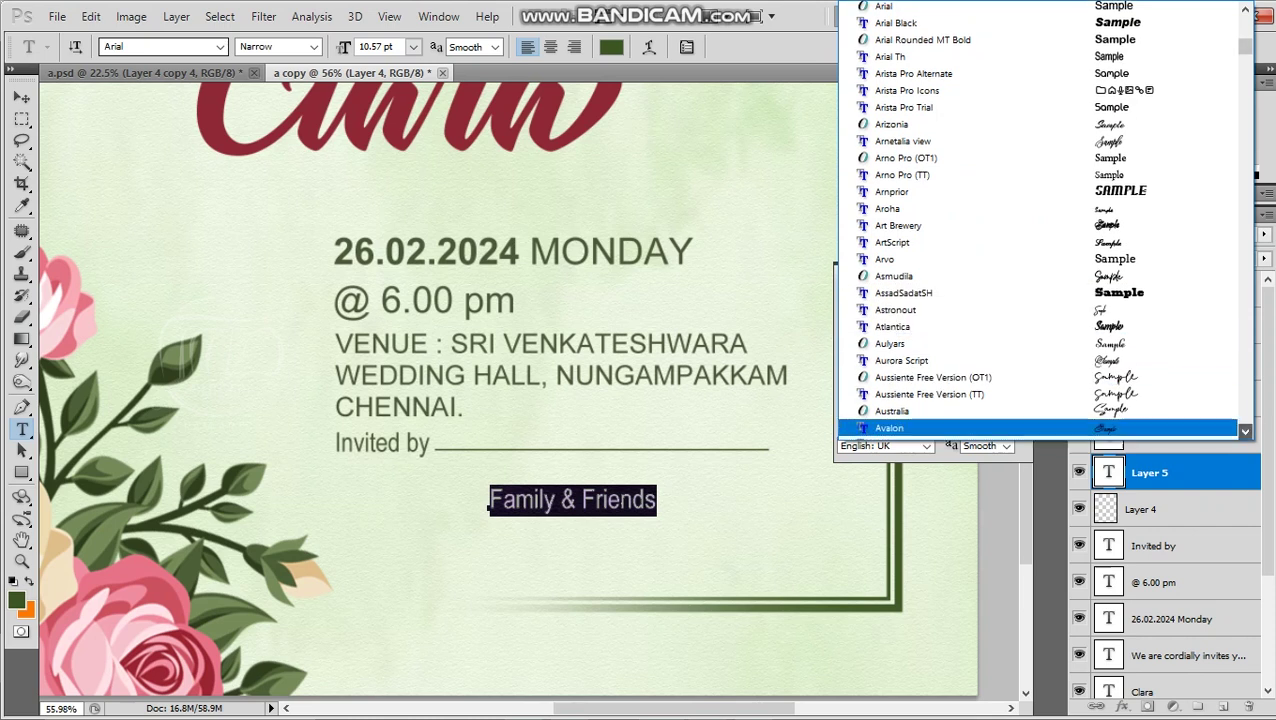
{"action": "key", "text": "Up"}
{"action": "scroll", "coordinate": [1037, 220], "scroll_direction": "down", "scroll_amount": 3}
{"action": "scroll", "coordinate": [1037, 220], "scroll_direction": "down", "scroll_amount": 1}
{"action": "scroll", "coordinate": [1037, 220], "scroll_direction": "down", "scroll_amount": 3}
{"action": "scroll", "coordinate": [1037, 220], "scroll_direction": "down", "scroll_amount": 3}
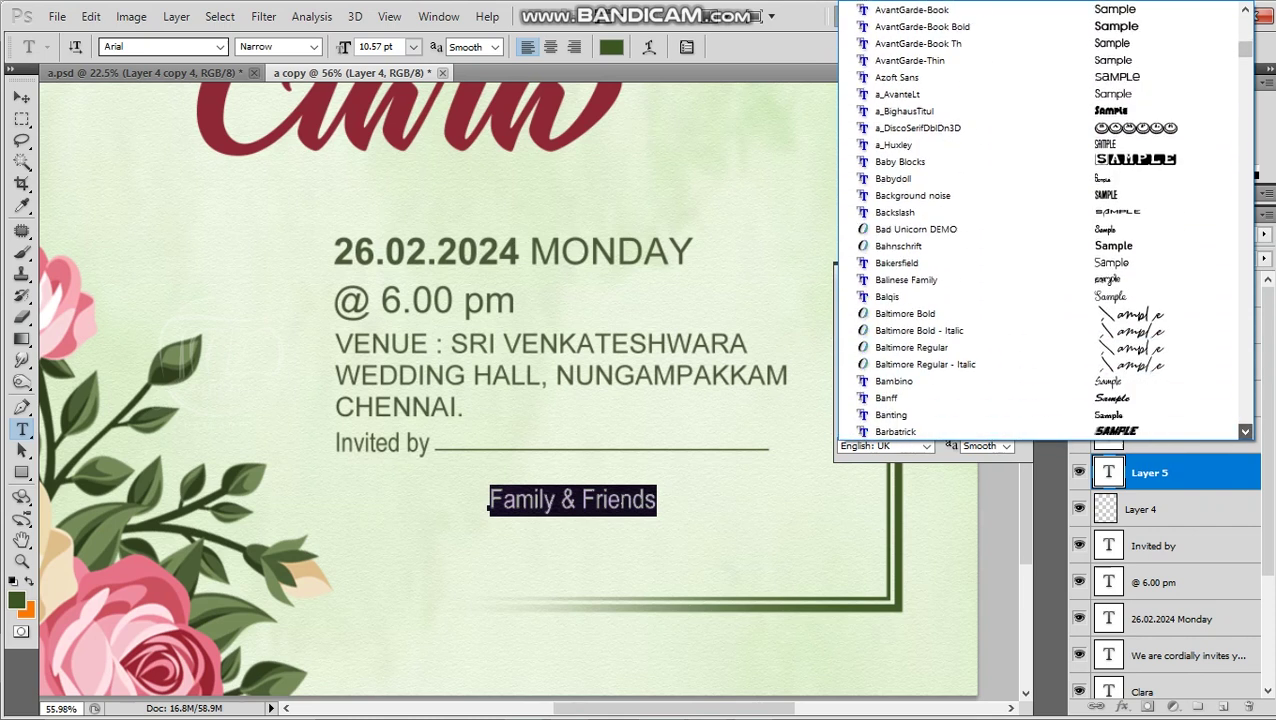
{"action": "scroll", "coordinate": [1037, 220], "scroll_direction": "down", "scroll_amount": 2}
{"action": "scroll", "coordinate": [1037, 220], "scroll_direction": "down", "scroll_amount": 3}
{"action": "scroll", "coordinate": [1037, 220], "scroll_direction": "down", "scroll_amount": 3}
{"action": "scroll", "coordinate": [1037, 220], "scroll_direction": "down", "scroll_amount": 3}
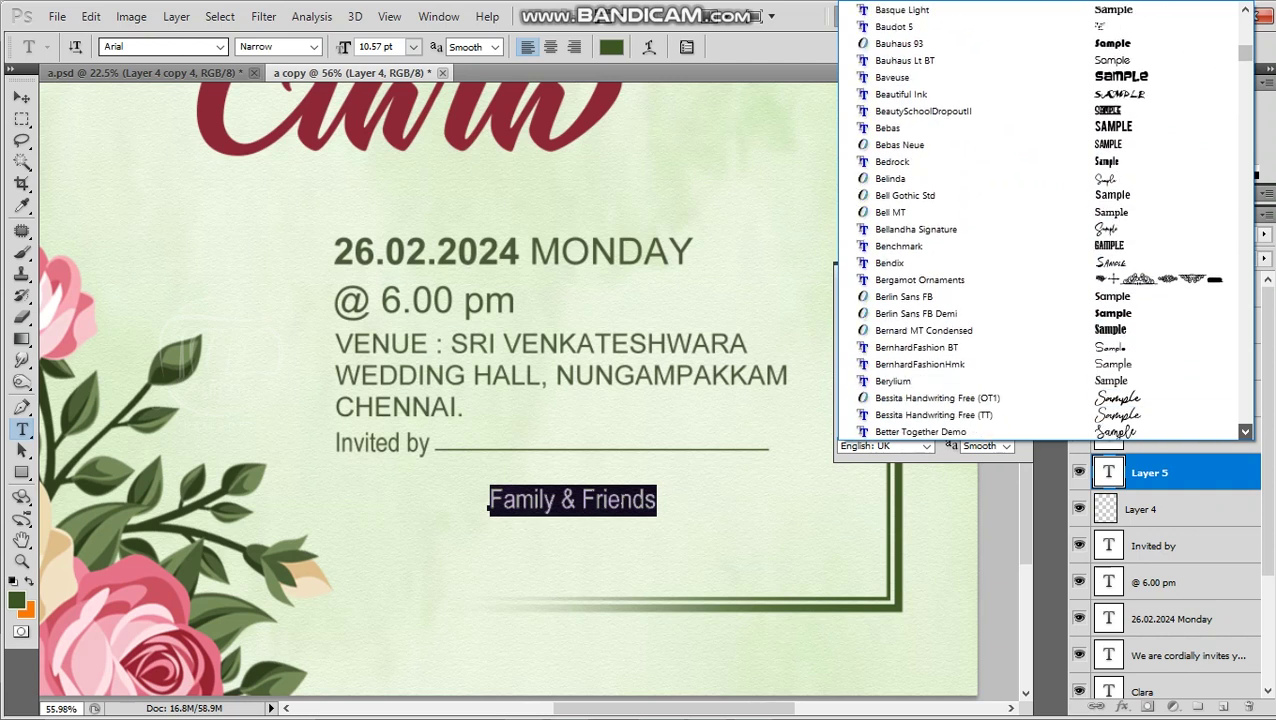
{"action": "scroll", "coordinate": [1037, 220], "scroll_direction": "down", "scroll_amount": 3}
{"action": "scroll", "coordinate": [1037, 220], "scroll_direction": "down", "scroll_amount": 3}
{"action": "scroll", "coordinate": [1037, 220], "scroll_direction": "down", "scroll_amount": 2}
{"action": "scroll", "coordinate": [1037, 220], "scroll_direction": "down", "scroll_amount": 3}
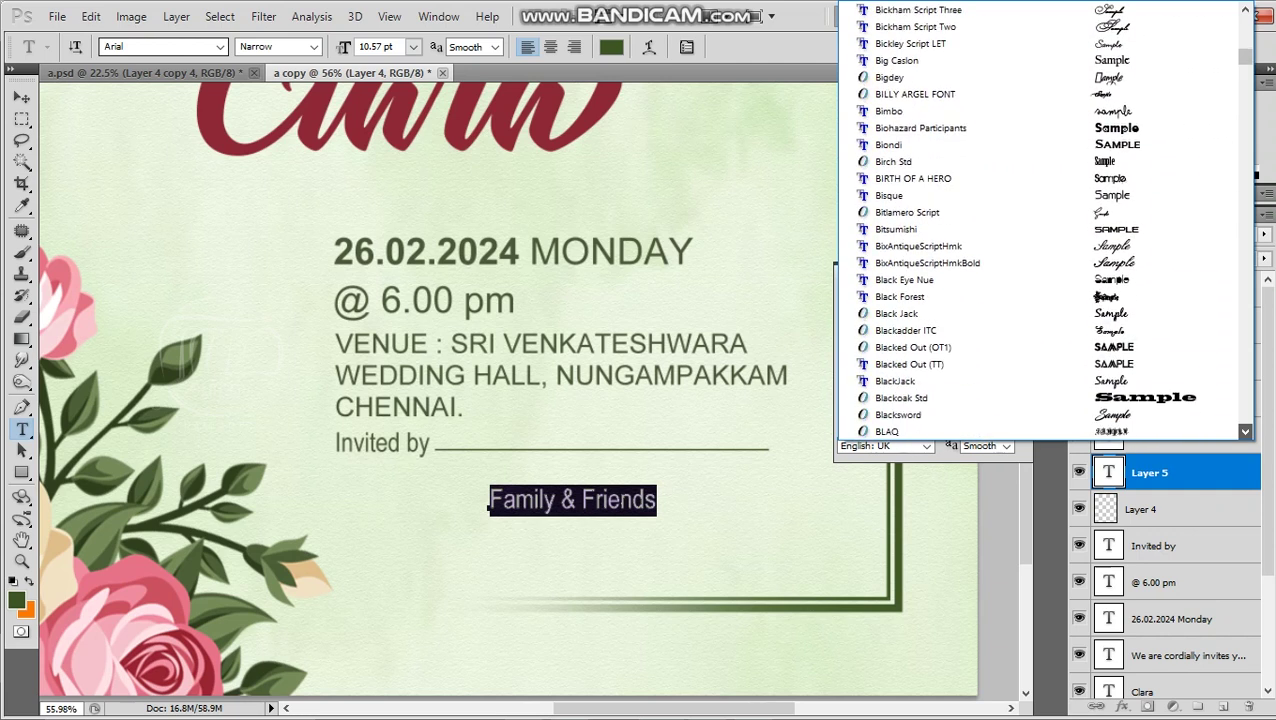
{"action": "scroll", "coordinate": [1037, 220], "scroll_direction": "down", "scroll_amount": 2}
{"action": "scroll", "coordinate": [1037, 220], "scroll_direction": "down", "scroll_amount": 2}
{"action": "scroll", "coordinate": [1037, 220], "scroll_direction": "down", "scroll_amount": 2}
{"action": "scroll", "coordinate": [1037, 220], "scroll_direction": "down", "scroll_amount": 3}
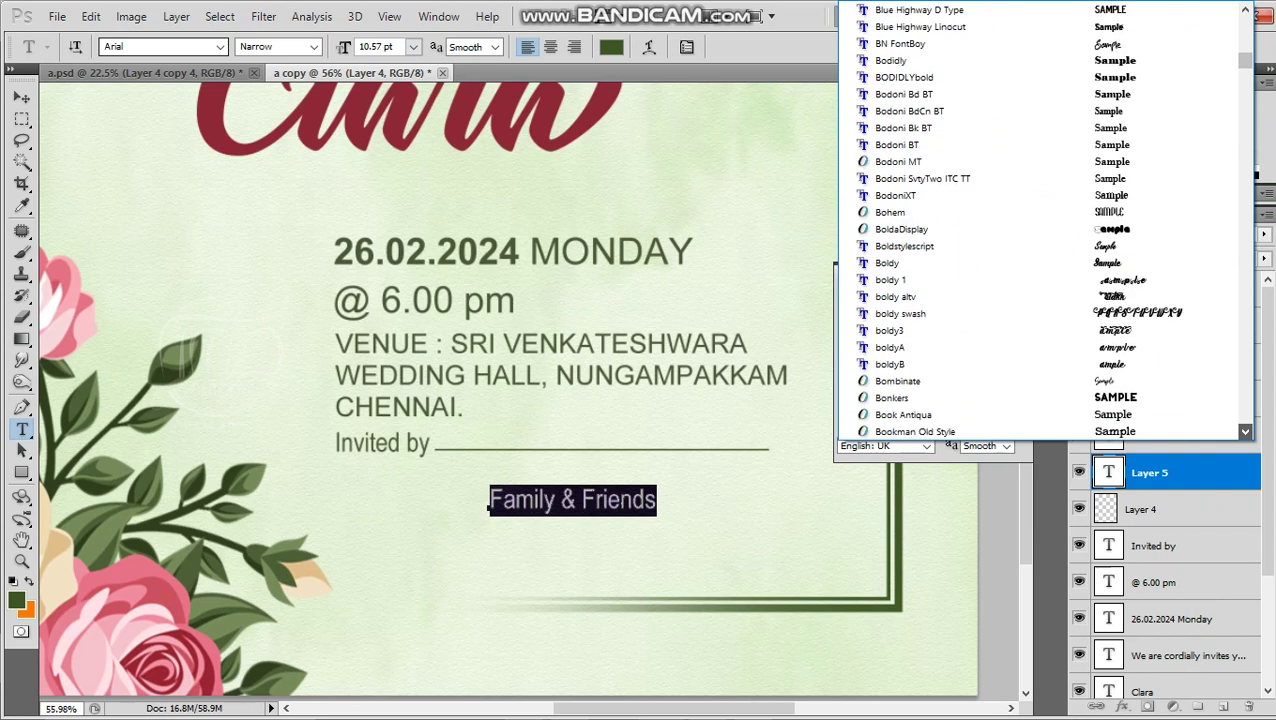
{"action": "scroll", "coordinate": [1037, 220], "scroll_direction": "down", "scroll_amount": 1}
{"action": "scroll", "coordinate": [1037, 220], "scroll_direction": "down", "scroll_amount": 1}
{"action": "scroll", "coordinate": [1037, 220], "scroll_direction": "down", "scroll_amount": 3}
{"action": "scroll", "coordinate": [1037, 220], "scroll_direction": "down", "scroll_amount": 3}
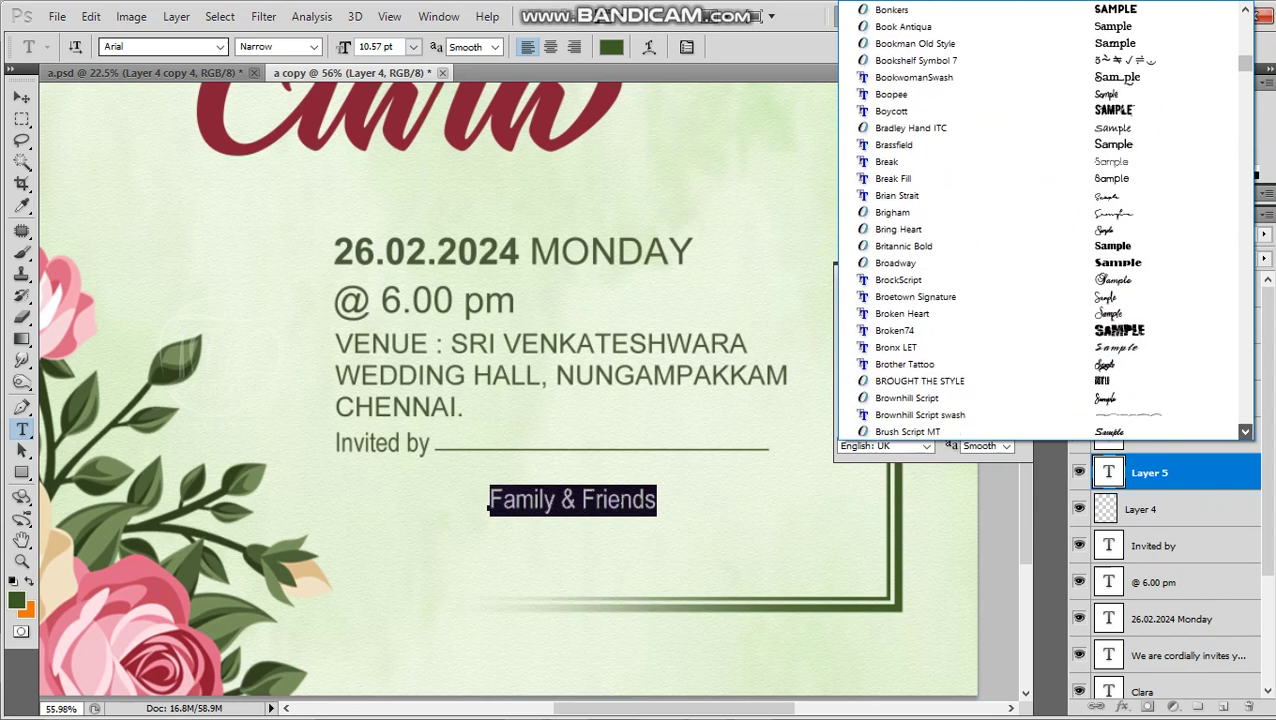
{"action": "scroll", "coordinate": [1037, 220], "scroll_direction": "down", "scroll_amount": 2}
{"action": "scroll", "coordinate": [1037, 220], "scroll_direction": "down", "scroll_amount": 3}
{"action": "scroll", "coordinate": [1037, 220], "scroll_direction": "down", "scroll_amount": 3}
{"action": "scroll", "coordinate": [1037, 220], "scroll_direction": "down", "scroll_amount": 3}
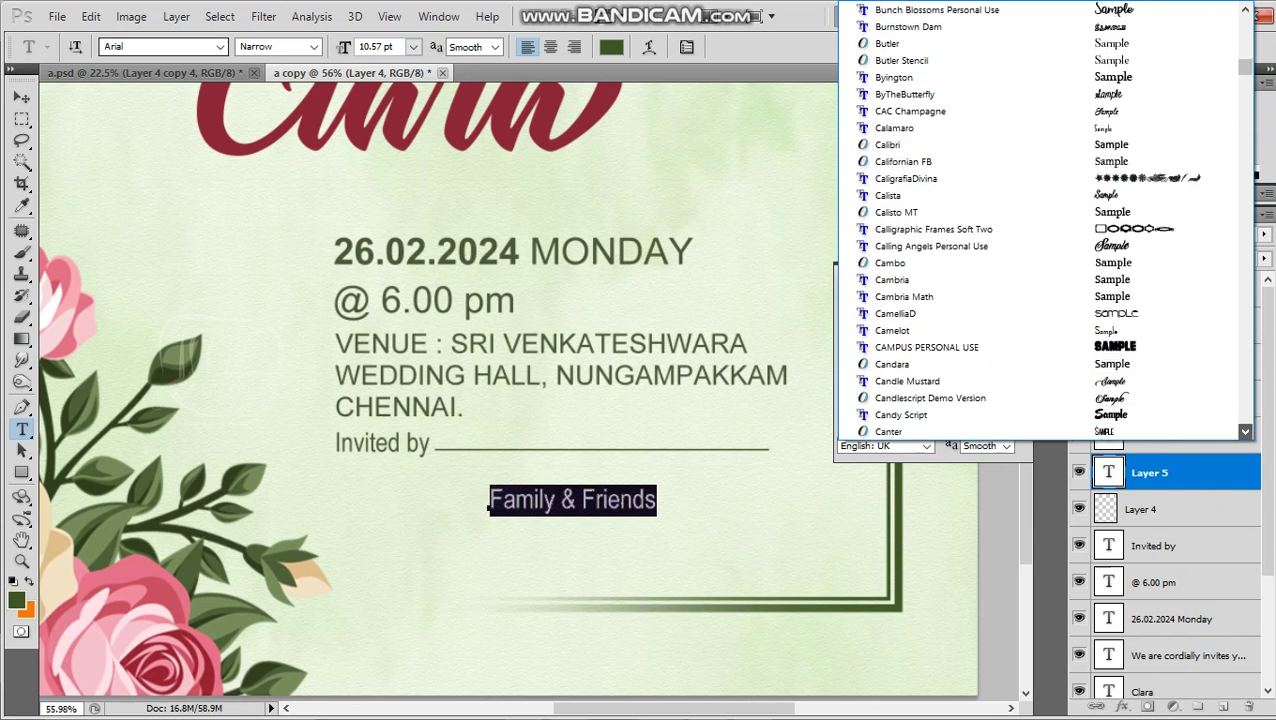
{"action": "scroll", "coordinate": [1037, 220], "scroll_direction": "down", "scroll_amount": 1}
{"action": "scroll", "coordinate": [1037, 220], "scroll_direction": "down", "scroll_amount": 1}
{"action": "key", "text": "Up"}
{"action": "key", "text": "Up"}
{"action": "key", "text": "Up"}
{"action": "key", "text": "Return"}
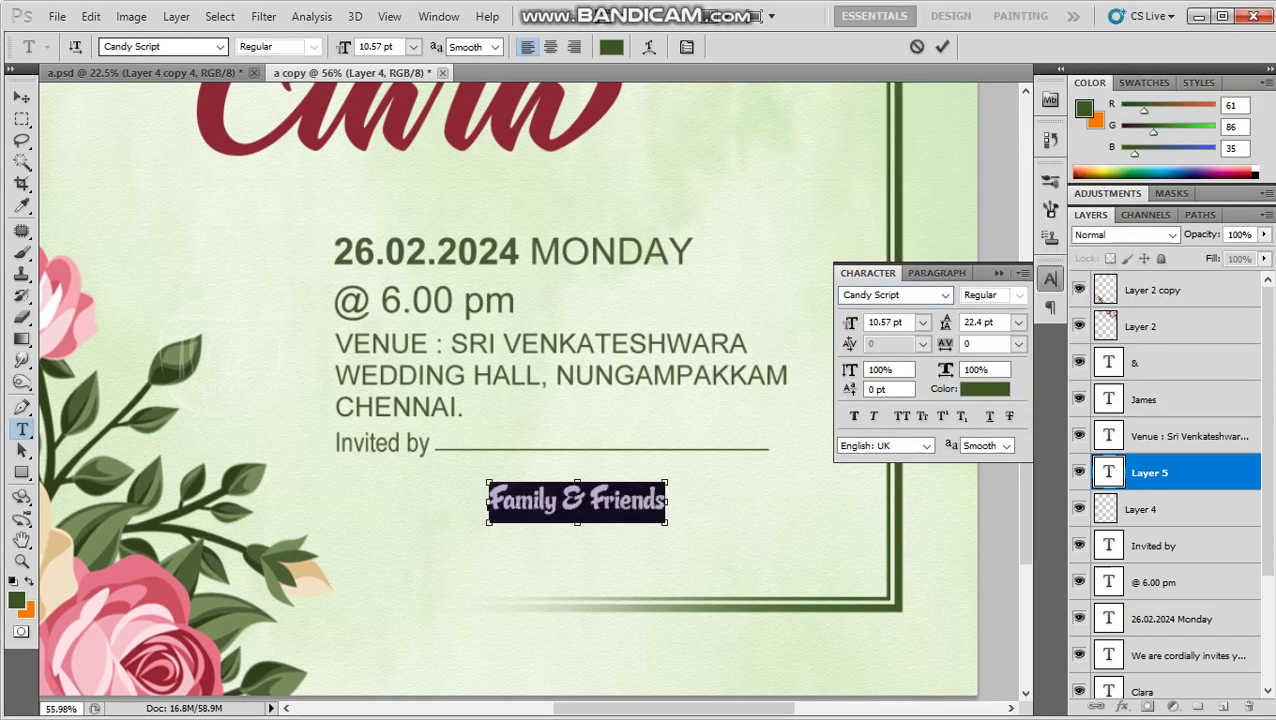
{"action": "key", "text": "Up"}
{"action": "key", "text": "Up"}
{"action": "key", "text": "Up"}
{"action": "key", "text": "Up"}
{"action": "key", "text": "Up"}
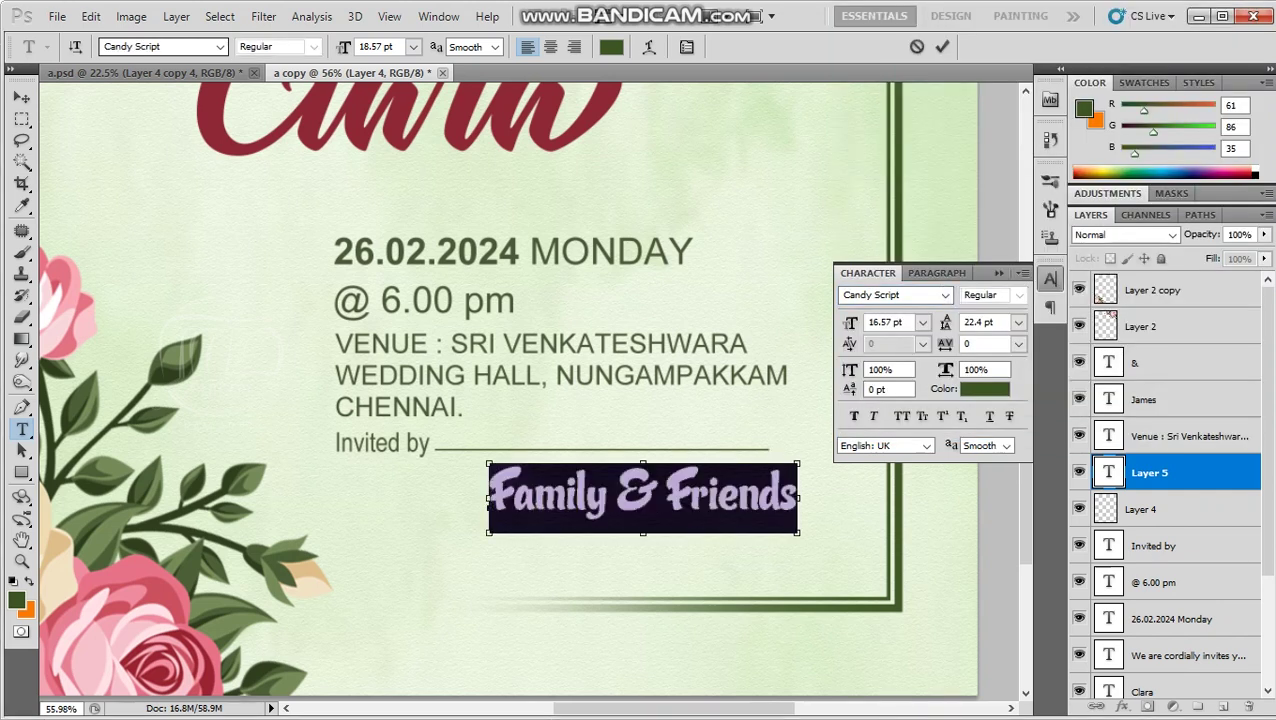
{"action": "key", "text": "Down"}
{"action": "key", "text": "Down"}
{"action": "key", "text": "ctrl+Return"}
Step: Move 'Family & Friends' left under Invited by and recolour it #234956
{"action": "key", "text": "v"}
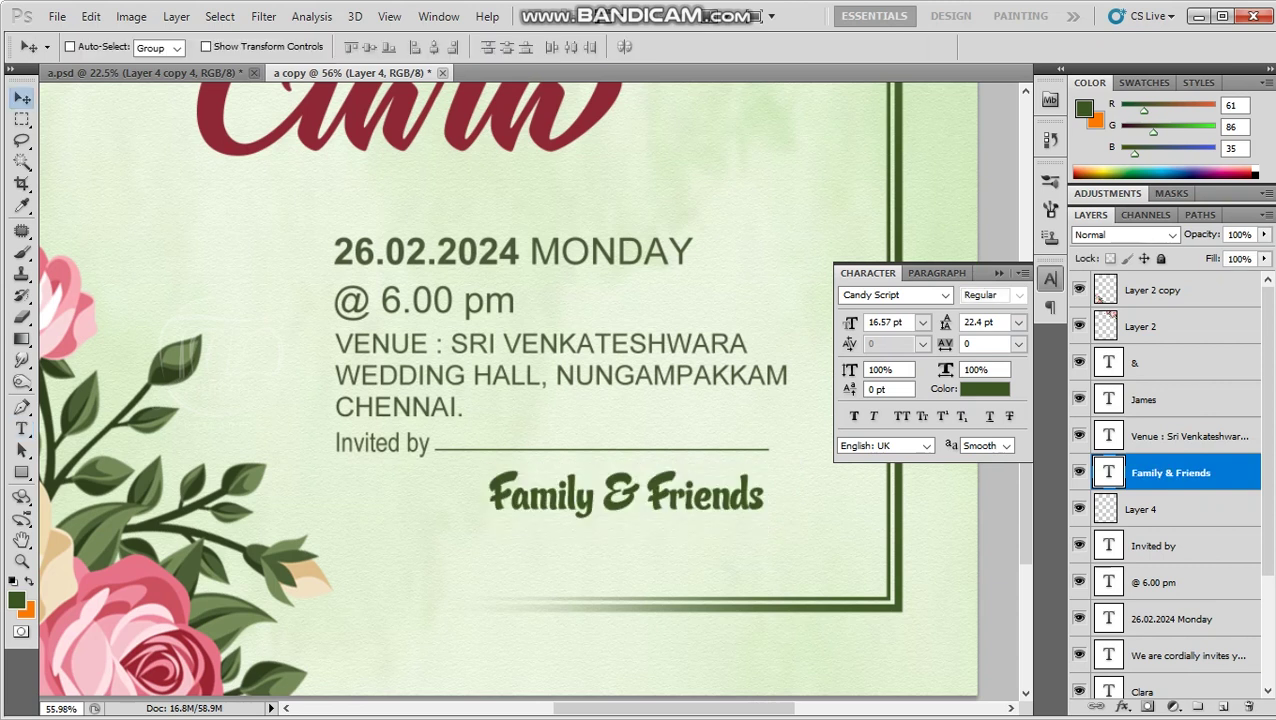
{"action": "left_click_drag", "start_coordinate": [625, 493], "coordinate": [473, 493]}
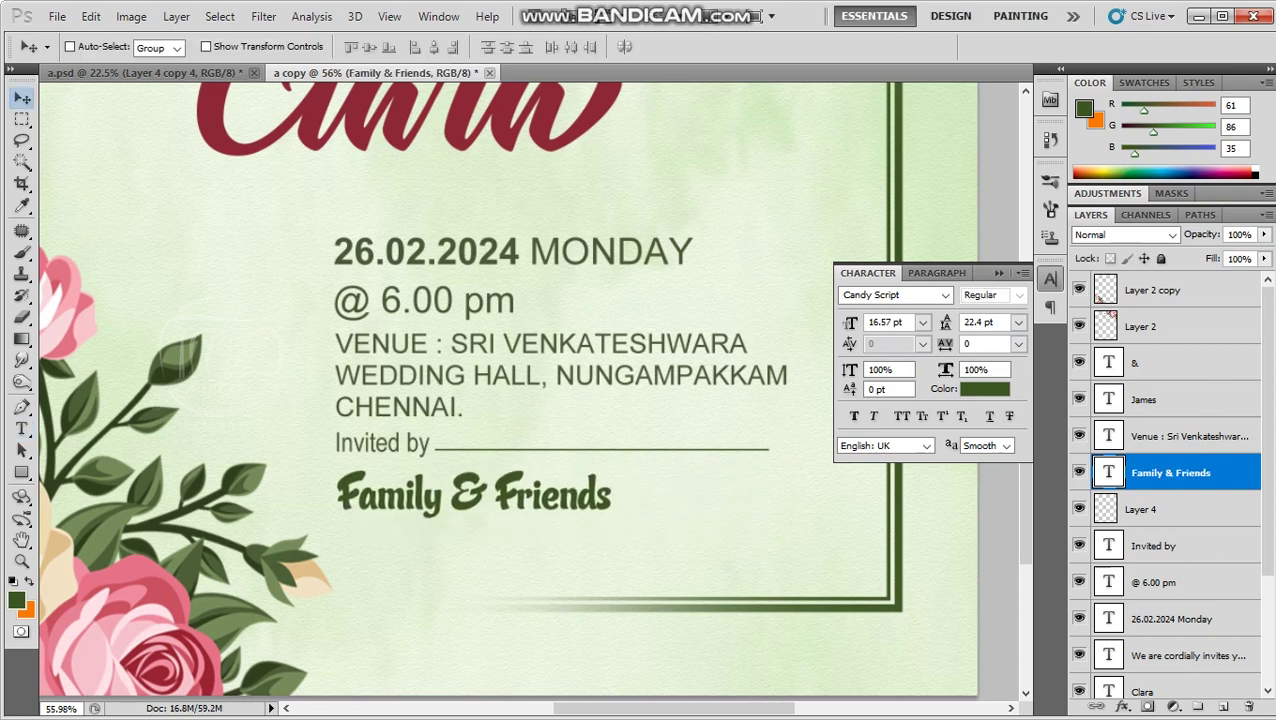
{"action": "left_click", "coordinate": [985, 388]}
{"action": "left_click", "coordinate": [1008, 405]}
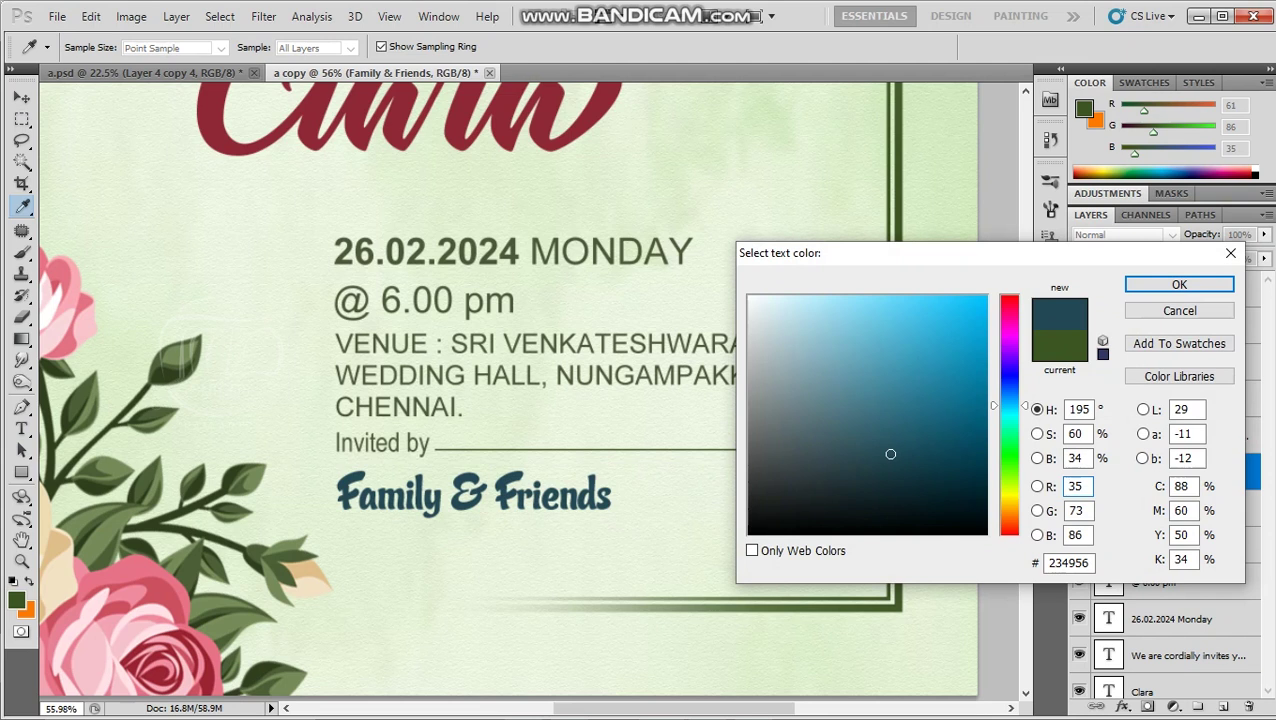
{"action": "key", "text": "Return"}
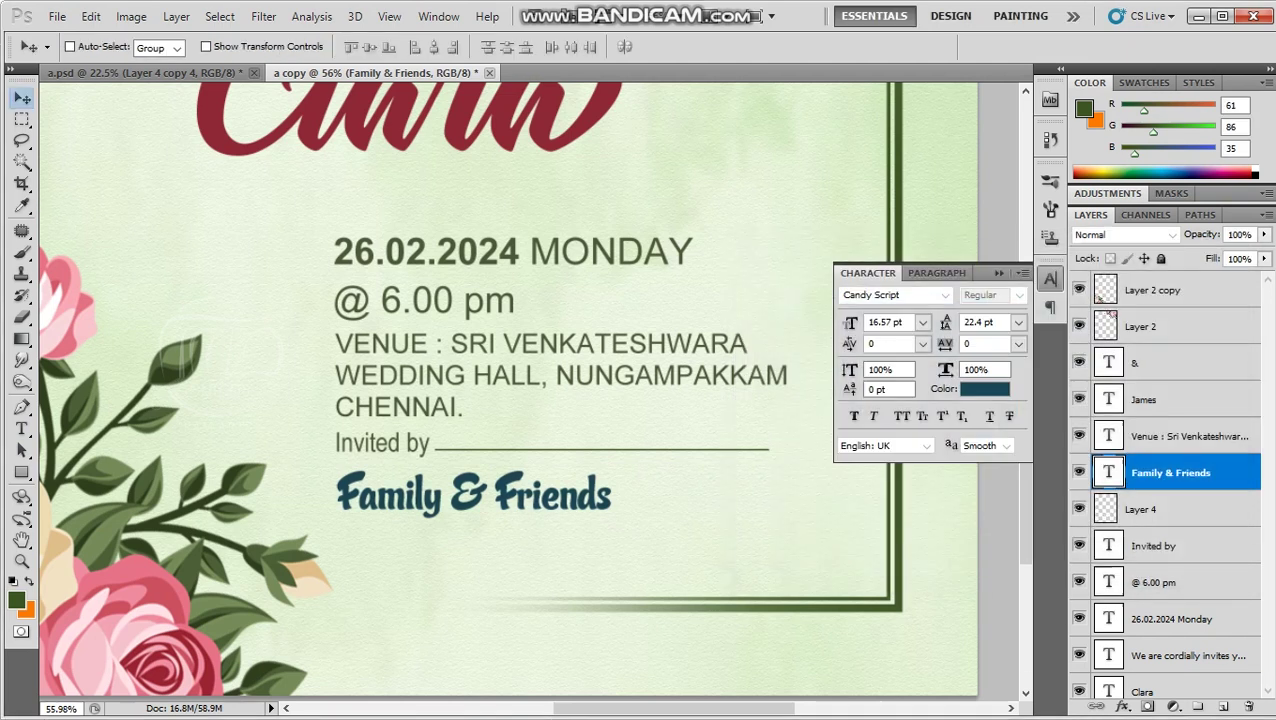
{"action": "key", "text": "ctrl+0"}
{"action": "key", "text": "z"}
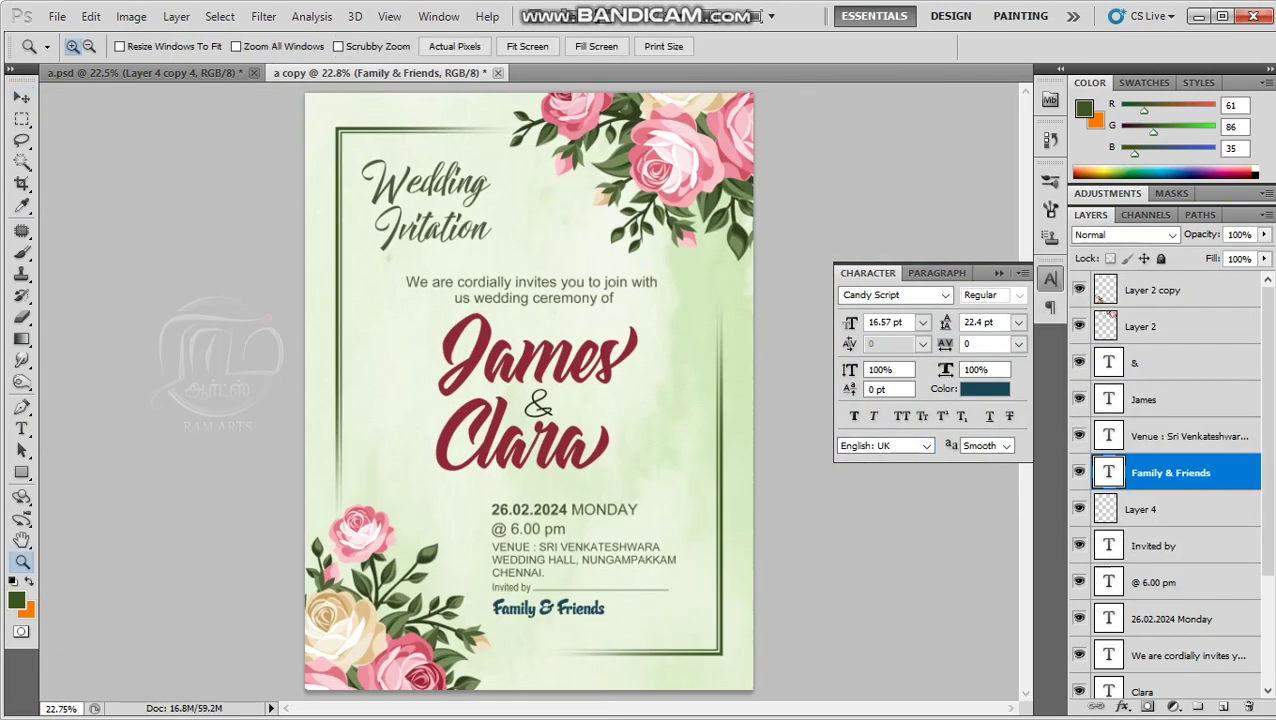